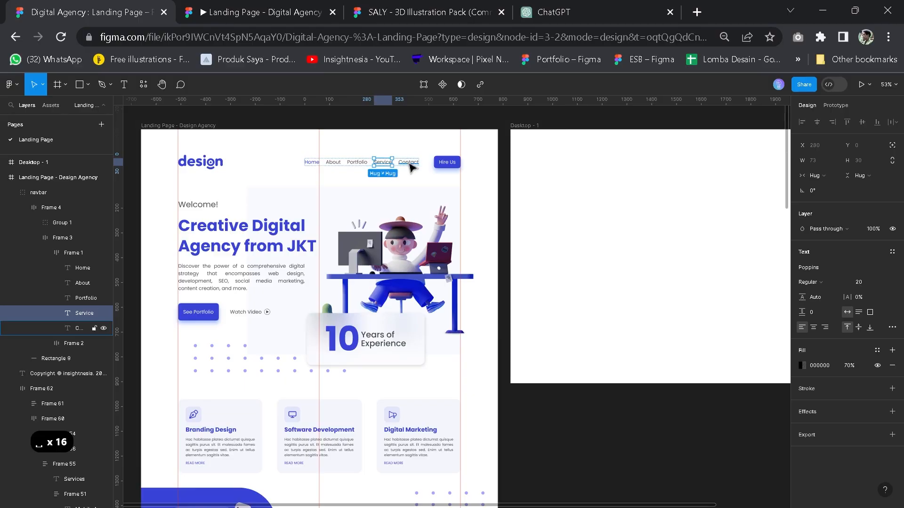
Examine the finished landing page's navigation bar and the empty Desktop - 1 frame beside it.
{"action": "left_click", "coordinate": [436, 166]}
{"action": "left_click", "coordinate": [332, 166]}
{"action": "left_click", "coordinate": [665, 209]}
{"action": "scroll", "coordinate": [529, 194], "scroll_direction": "down", "scroll_amount": 4}
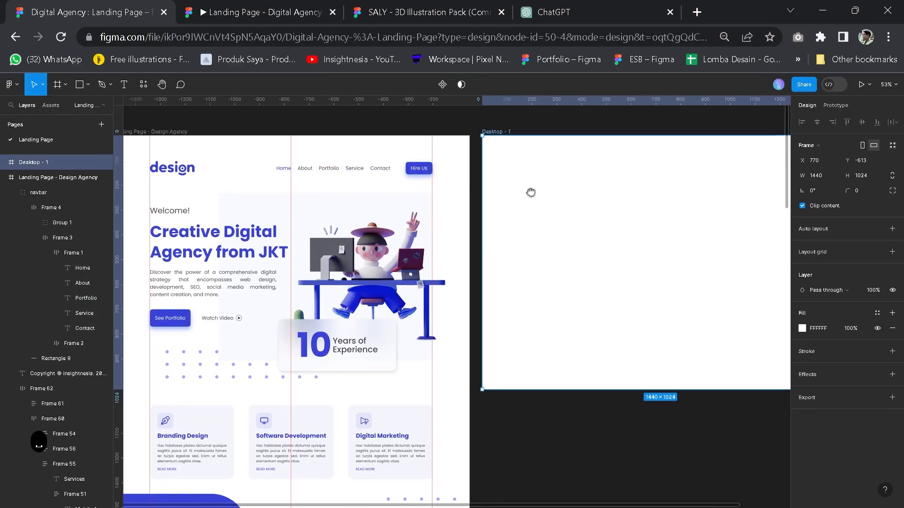
{"action": "scroll", "coordinate": [532, 198], "scroll_direction": "up", "scroll_amount": 3}
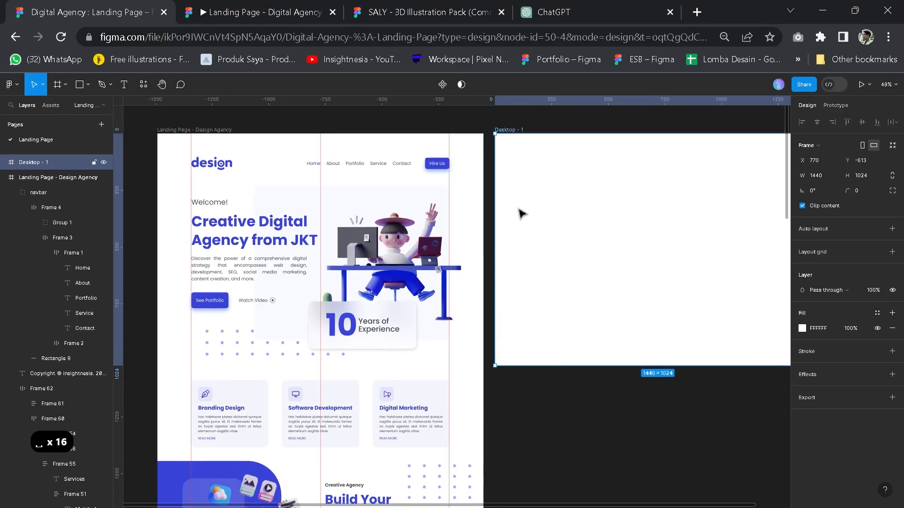
{"action": "scroll", "coordinate": [519, 210], "scroll_direction": "up", "scroll_amount": 1}
{"action": "left_click_drag", "start_coordinate": [526, 198], "coordinate": [546, 179]}
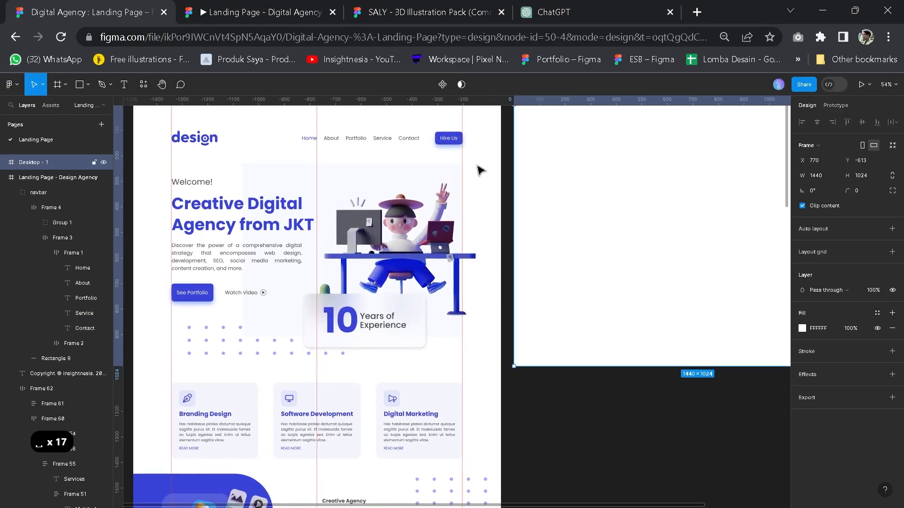
Inspect the hero illustration on the finished page and browse the sample illustrations in the SALY 3D Illustration Pack file.
{"action": "left_click", "coordinate": [391, 267]}
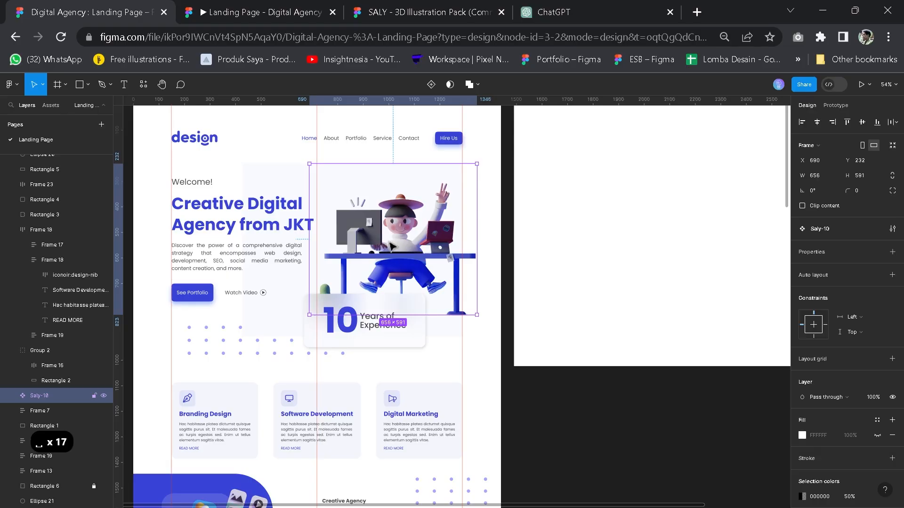
{"action": "left_click", "coordinate": [413, 6]}
{"action": "scroll", "coordinate": [568, 248], "scroll_direction": "up", "scroll_amount": 5}
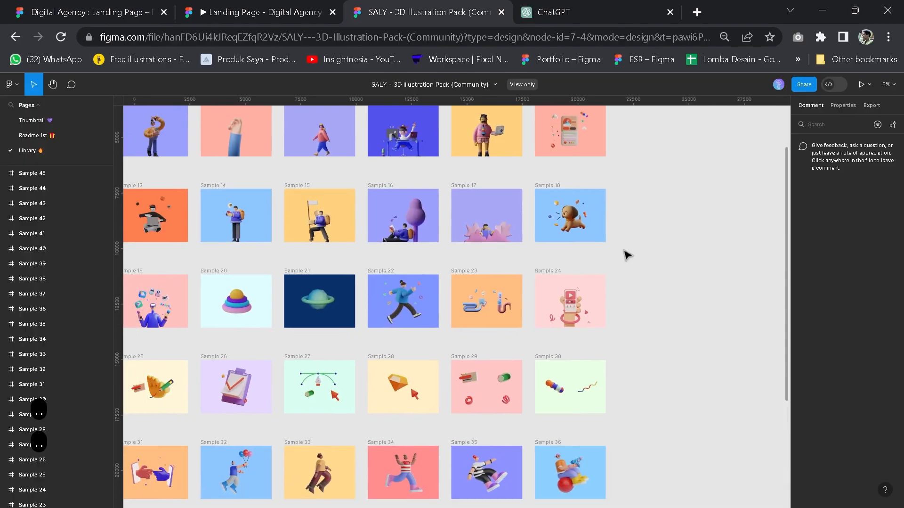
{"action": "left_click_drag", "start_coordinate": [671, 229], "coordinate": [724, 96]}
{"action": "left_click_drag", "start_coordinate": [719, 246], "coordinate": [745, 212]}
{"action": "scroll", "coordinate": [410, 327], "scroll_direction": "up", "scroll_amount": 1}
{"action": "scroll", "coordinate": [422, 240], "scroll_direction": "up", "scroll_amount": 5}
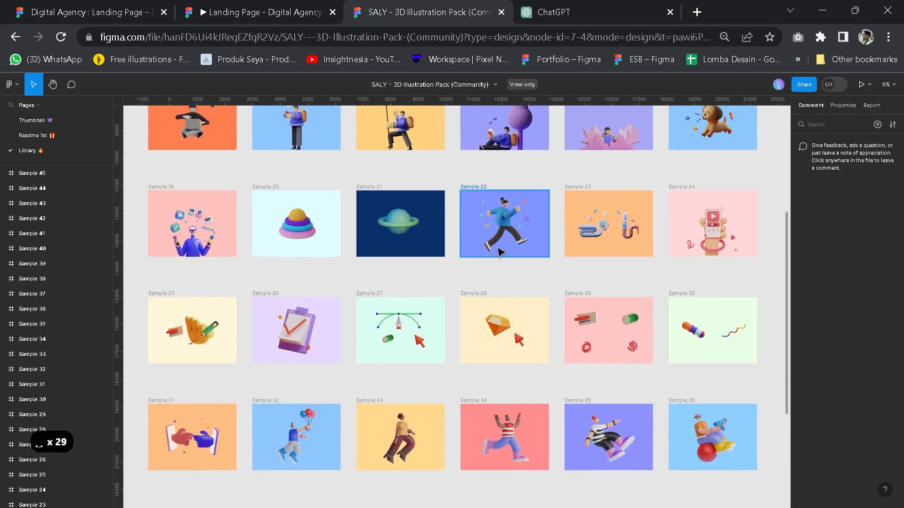
Revisit the Digital Agency landing page file, and switch to ChatGPT to read the generated sub header description.
{"action": "left_click", "coordinate": [72, 5]}
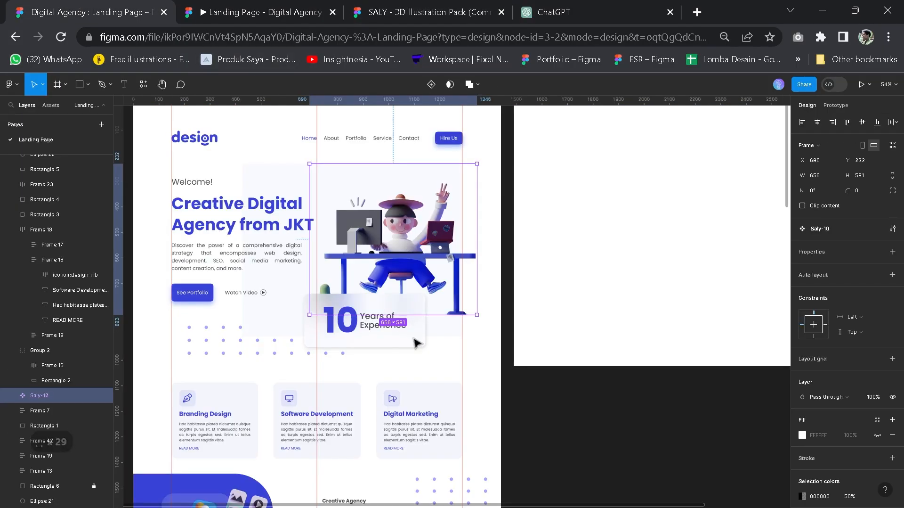
{"action": "scroll", "coordinate": [541, 386], "scroll_direction": "down", "scroll_amount": 1}
{"action": "left_click_drag", "start_coordinate": [543, 241], "coordinate": [546, 278]}
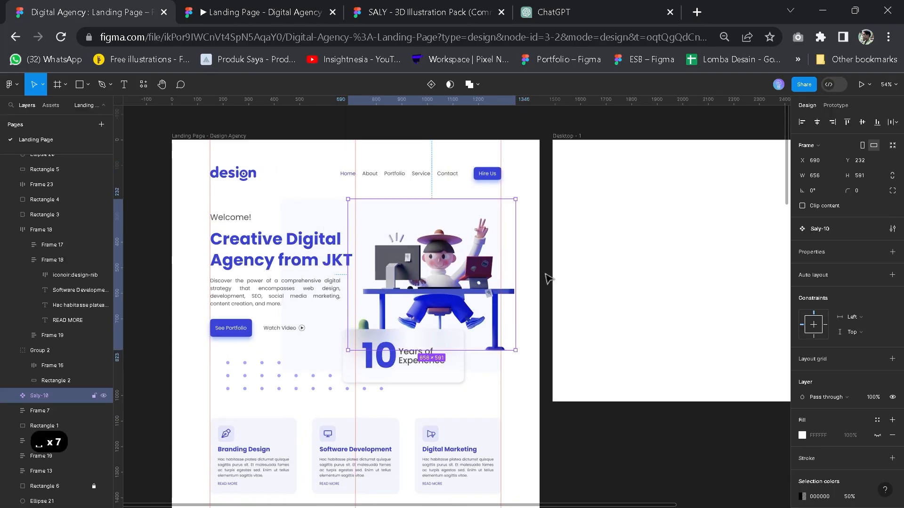
{"action": "left_click", "coordinate": [546, 265]}
{"action": "left_click_drag", "start_coordinate": [262, 286], "coordinate": [282, 301]}
{"action": "left_click", "coordinate": [553, 12]}
{"action": "scroll", "coordinate": [452, 283], "scroll_direction": "down", "scroll_amount": 4}
{"action": "scroll", "coordinate": [452, 283], "scroll_direction": "up", "scroll_amount": 4}
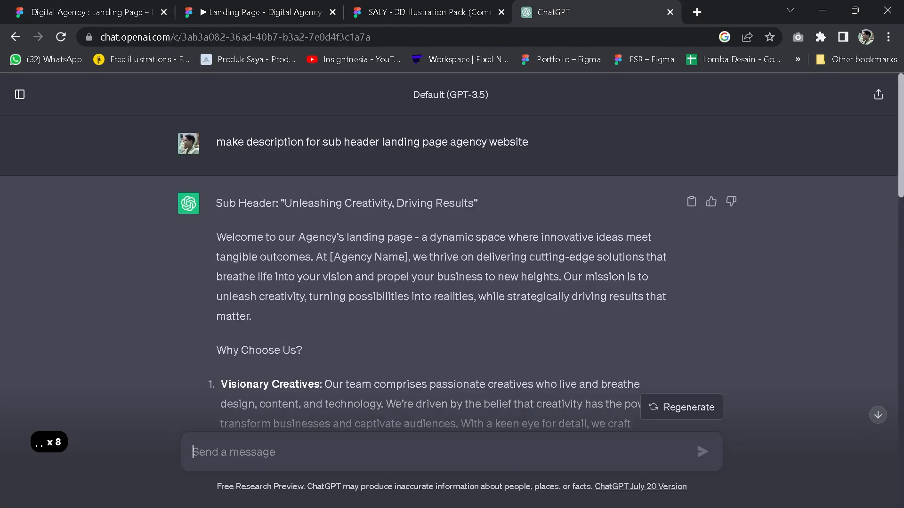
Return to the landing page file in Figma and examine the hero description and the service cards' body text.
{"action": "left_click", "coordinate": [9, 5]}
{"action": "scroll", "coordinate": [329, 210], "scroll_direction": "up", "scroll_amount": 5}
{"action": "left_click_drag", "start_coordinate": [328, 210], "coordinate": [331, 247]}
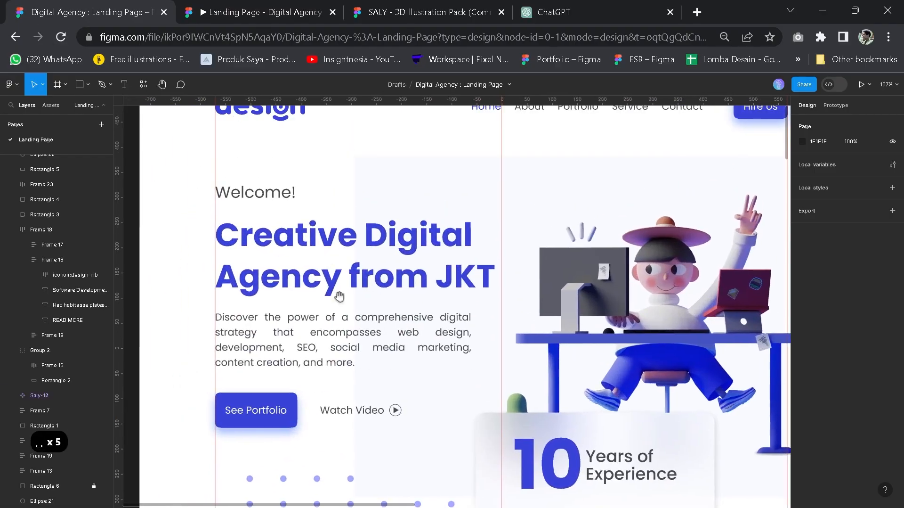
{"action": "left_click", "coordinate": [339, 336]}
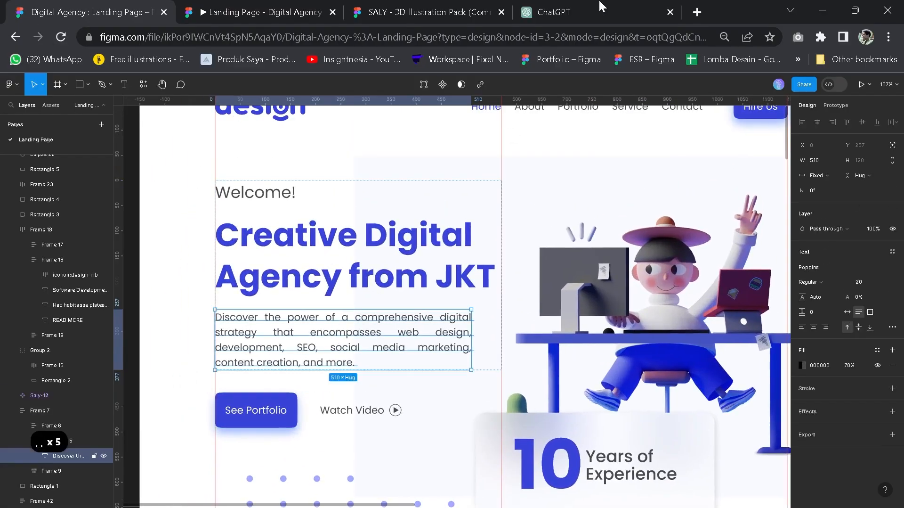
{"action": "scroll", "coordinate": [367, 316], "scroll_direction": "down", "scroll_amount": 5}
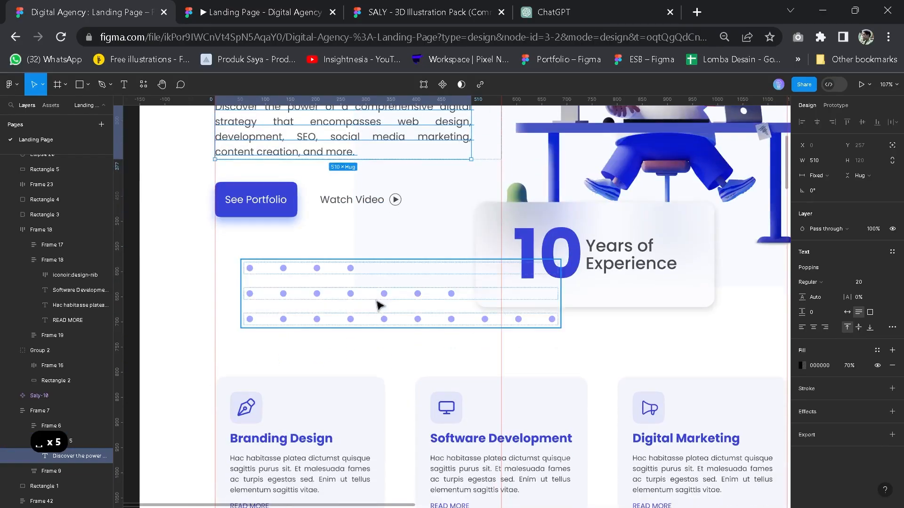
{"action": "scroll", "coordinate": [396, 306], "scroll_direction": "down", "scroll_amount": 4}
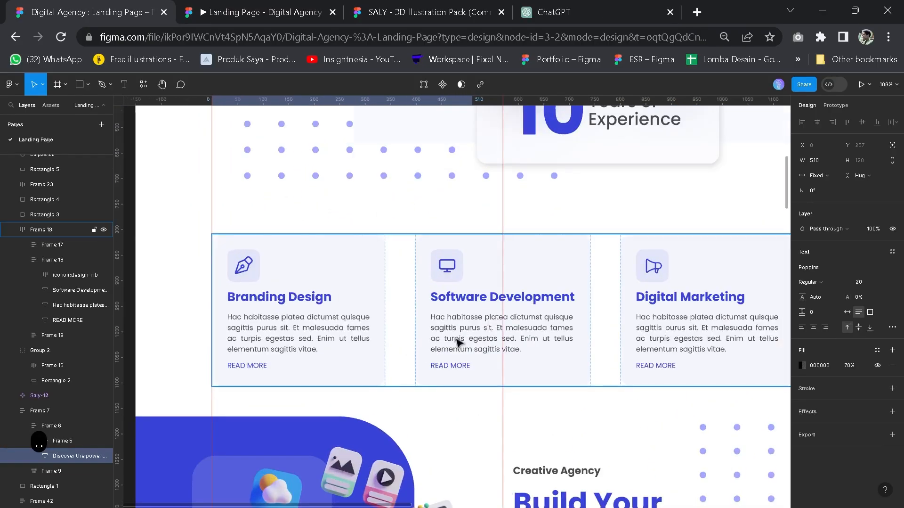
{"action": "left_click", "coordinate": [455, 338]}
{"action": "left_click", "coordinate": [457, 339], "text": "ctrl"}
{"action": "left_click", "coordinate": [681, 338], "text": "ctrl"}
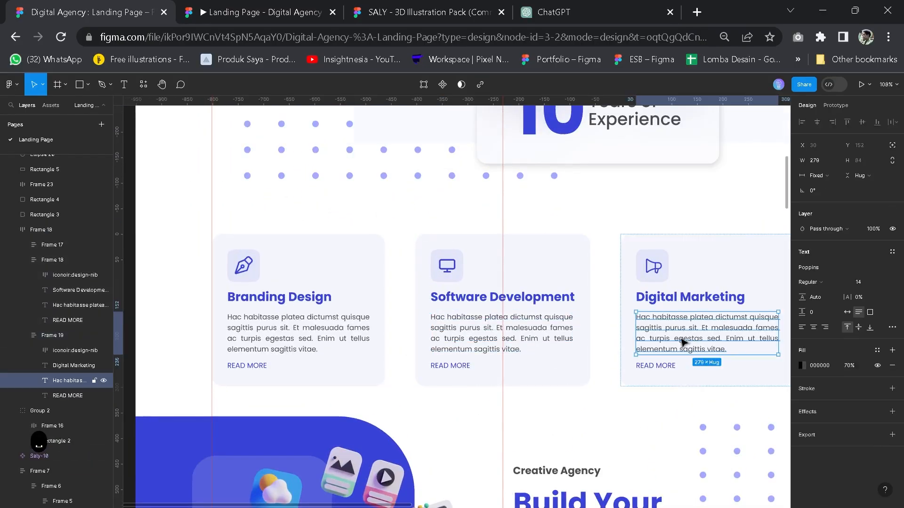
{"action": "left_click", "coordinate": [597, 298]}
Review the hero section and its source description in ChatGPT again, and return to the Figma design.
{"action": "scroll", "coordinate": [597, 298], "scroll_direction": "down", "scroll_amount": 1}
{"action": "left_click_drag", "start_coordinate": [578, 236], "coordinate": [577, 387]}
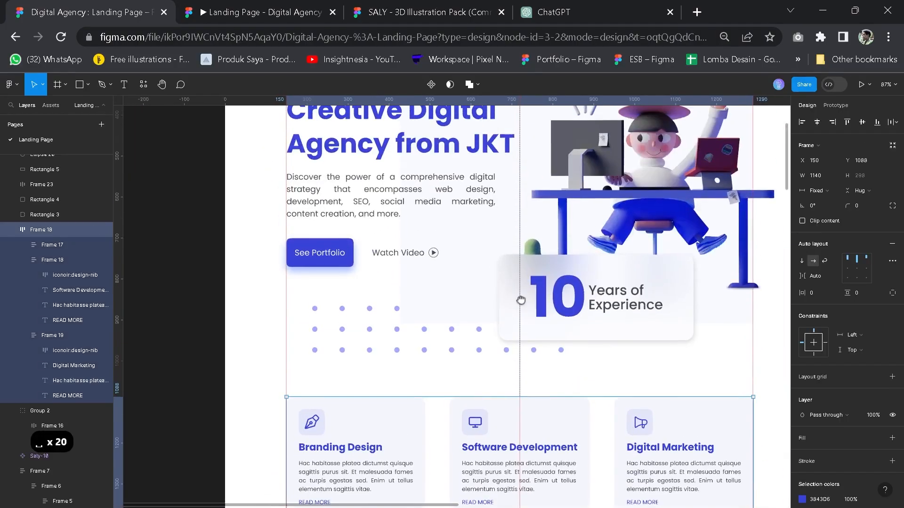
{"action": "left_click_drag", "start_coordinate": [527, 225], "coordinate": [520, 300]}
{"action": "left_click", "coordinate": [612, 7]}
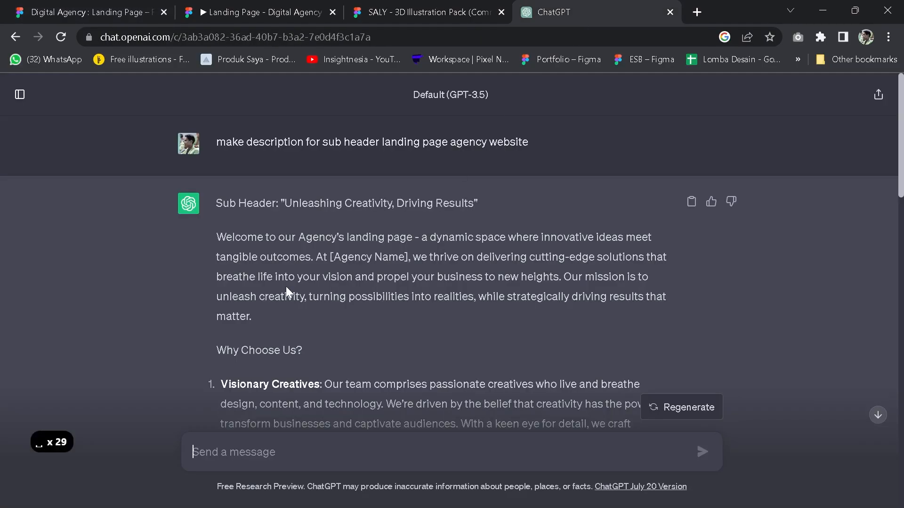
{"action": "left_click_drag", "start_coordinate": [510, 282], "coordinate": [524, 327]}
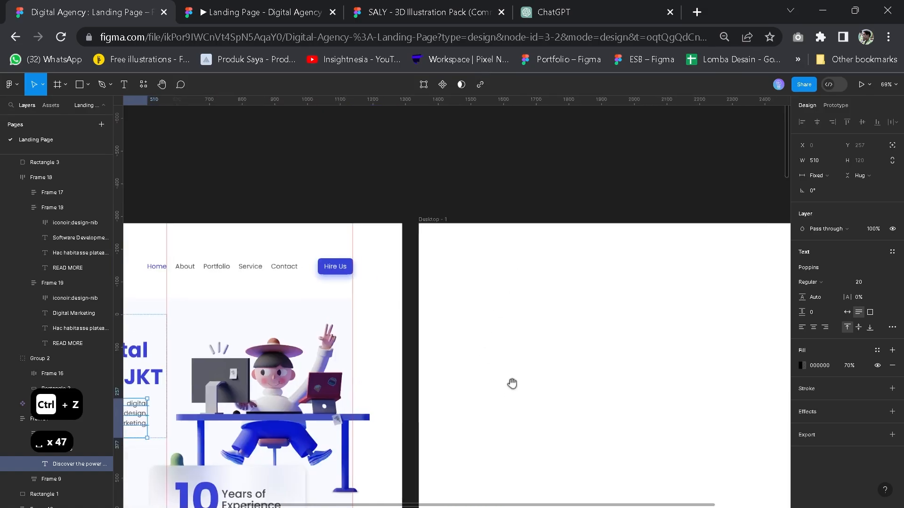
Rename the empty Desktop - 1 frame as "Landing Page".
{"action": "scroll", "coordinate": [511, 385], "scroll_direction": "down", "scroll_amount": 2}
{"action": "left_click", "coordinate": [519, 306]}
{"action": "scroll", "coordinate": [559, 285], "scroll_direction": "up", "scroll_amount": 2, "text": "ctrl"}
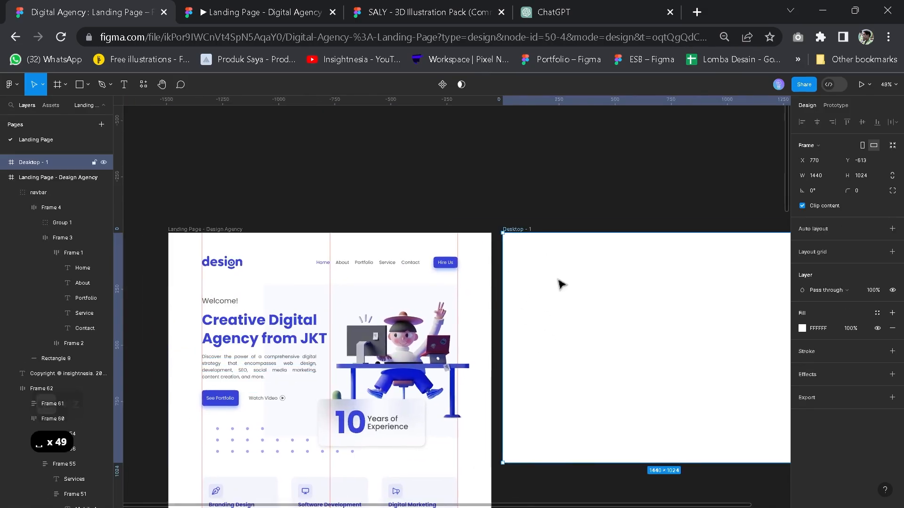
{"action": "left_click_drag", "start_coordinate": [526, 213], "coordinate": [325, 206]}
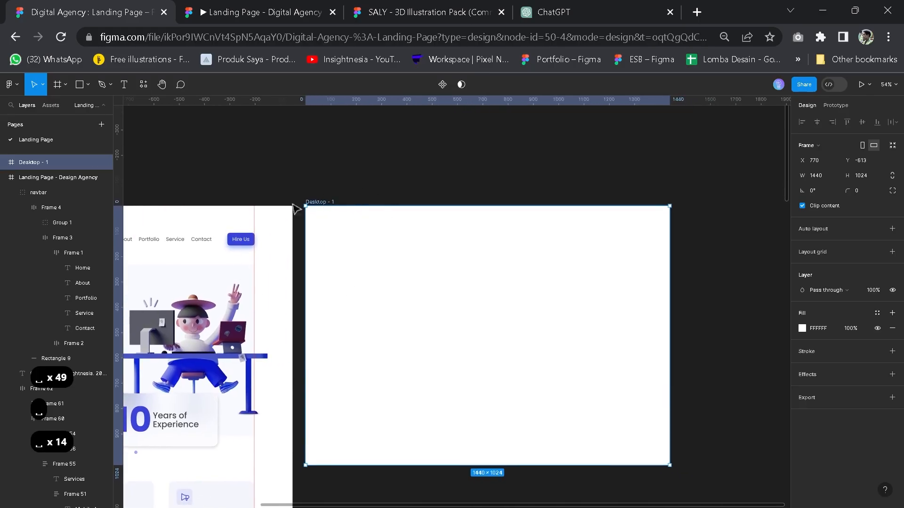
{"action": "key", "text": "Caps_Lock"}
{"action": "type", "text": ";"}
{"action": "key", "text": "Caps_Lock"}
{"action": "type", "text": "and"}
{"action": "key", "text": "ctrl+a"}
{"action": "type", "text": "Landing Page"}
{"action": "key", "text": "Return"}
{"action": "key", "text": "alt+Tab"}
{"action": "key", "text": "alt+Tab"}
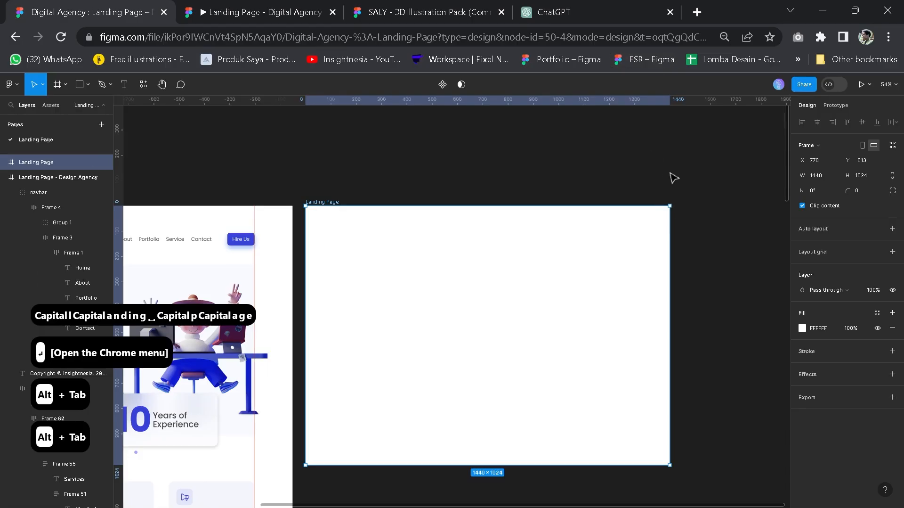
Add a column layout grid with 12 columns to the empty Landing Page frame.
{"action": "key", "text": "space"}
{"action": "left_click_drag", "start_coordinate": [530, 147], "coordinate": [557, 125]}
{"action": "left_click", "coordinate": [525, 157]}
{"action": "key", "text": "space"}
{"action": "left_click_drag", "start_coordinate": [517, 162], "coordinate": [482, 170]}
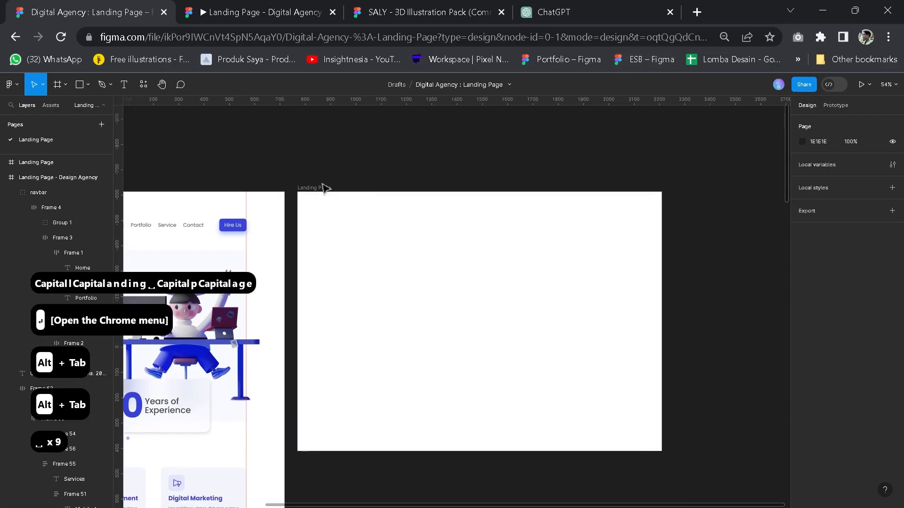
{"action": "left_click", "coordinate": [325, 187]}
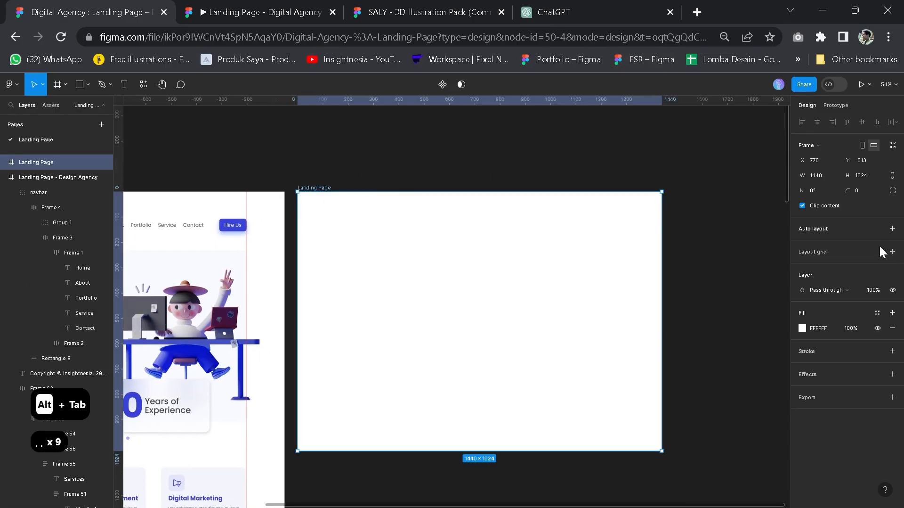
{"action": "left_click", "coordinate": [892, 251]}
{"action": "left_click", "coordinate": [802, 266]}
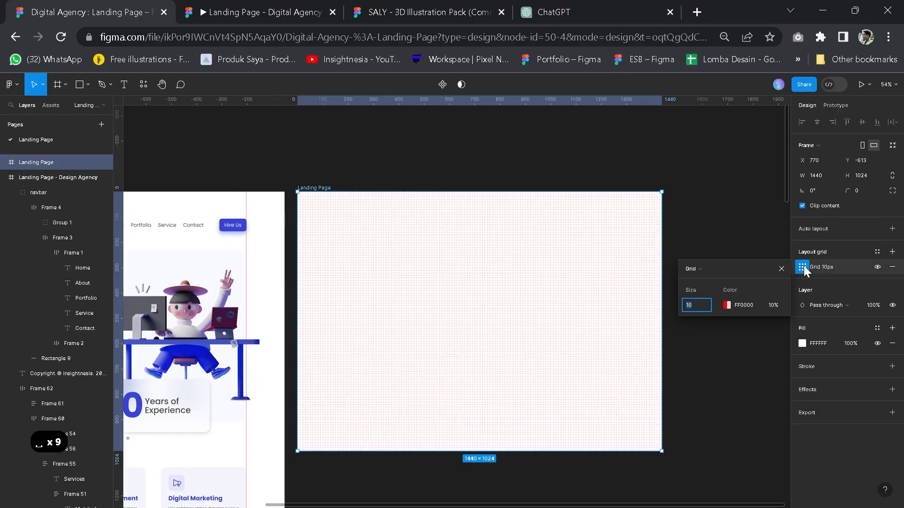
{"action": "left_click", "coordinate": [704, 268]}
{"action": "left_click", "coordinate": [710, 281]}
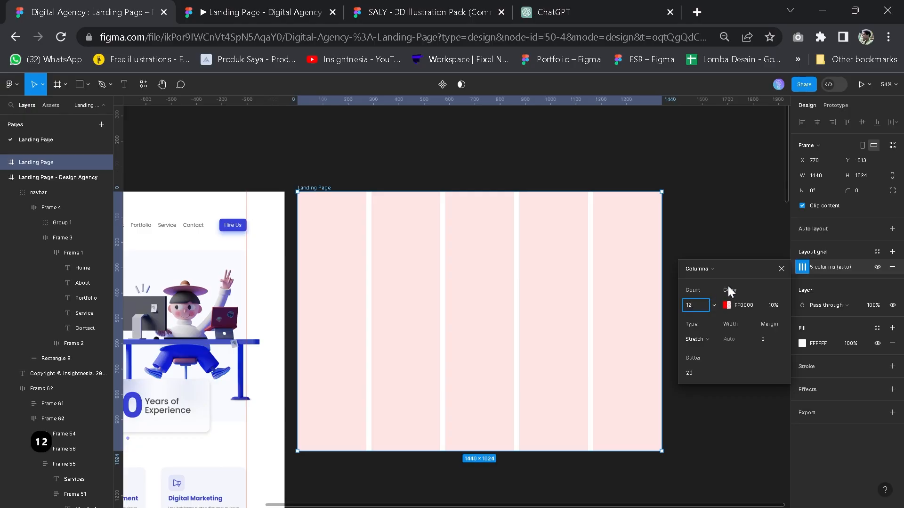
{"action": "left_click", "coordinate": [715, 288]}
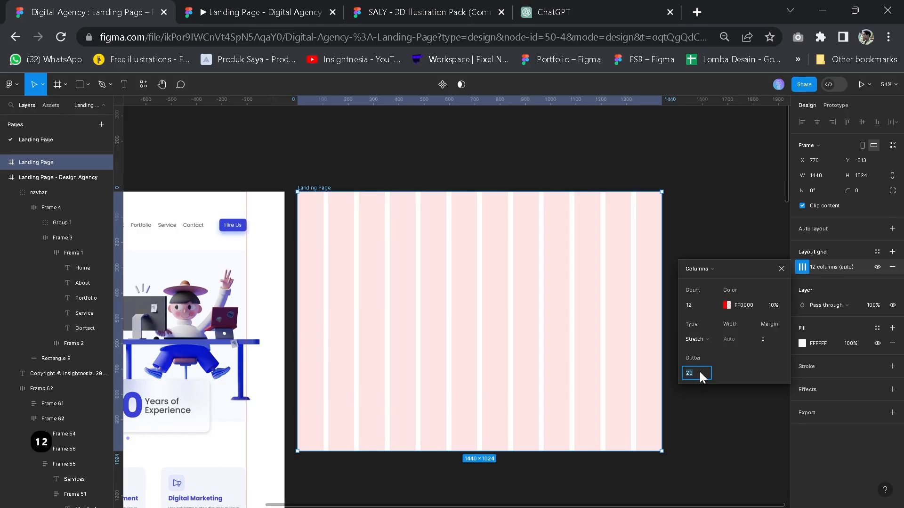
Set the column grid's gutter to 30 and its margin to 150.
{"action": "type", "text": "30"}
{"action": "key", "text": "Return"}
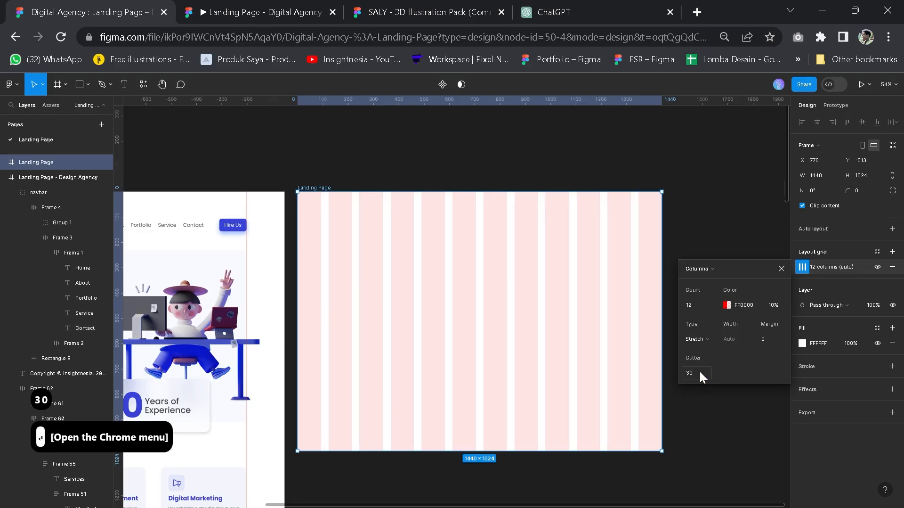
{"action": "type", "text": "150"}
{"action": "key", "text": "Return"}
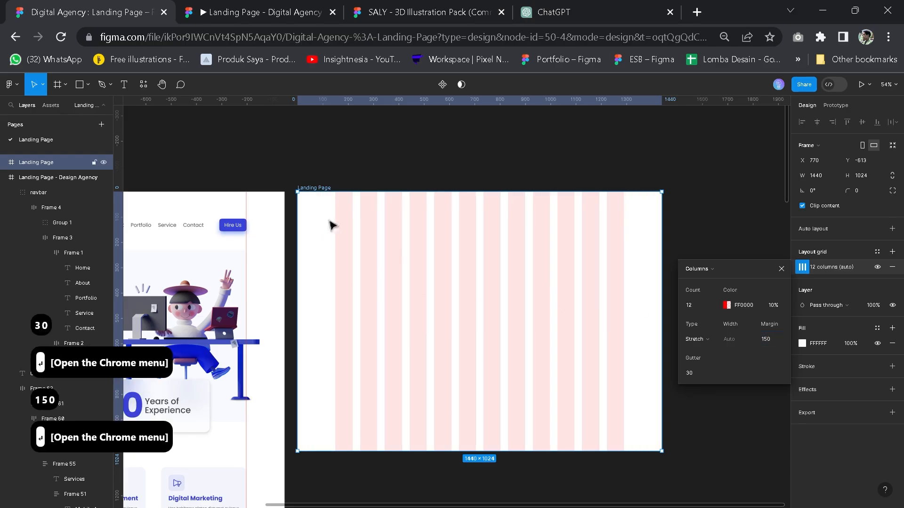
Place a vertical ruler guide at 150 on the left edge of the frame's first grid column.
{"action": "scroll", "coordinate": [400, 241], "scroll_direction": "up", "scroll_amount": 3}
{"action": "key", "text": "space"}
{"action": "left_click_drag", "start_coordinate": [420, 230], "coordinate": [370, 235]}
{"action": "scroll", "coordinate": [373, 212], "scroll_direction": "down", "scroll_amount": 5}
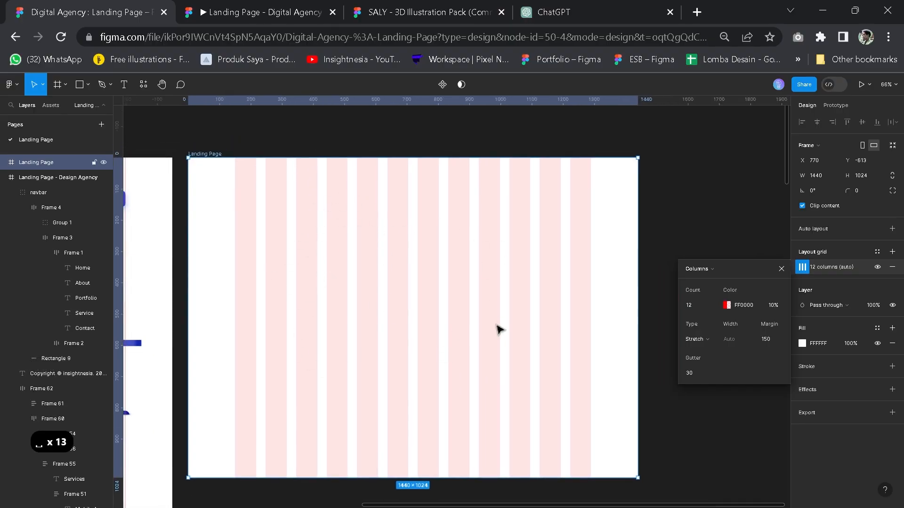
{"action": "left_click_drag", "start_coordinate": [119, 133], "coordinate": [256, 250]}
{"action": "scroll", "coordinate": [235, 173], "scroll_direction": "up", "scroll_amount": 10}
{"action": "scroll", "coordinate": [250, 161], "scroll_direction": "down", "scroll_amount": 2}
{"action": "key", "text": "space"}
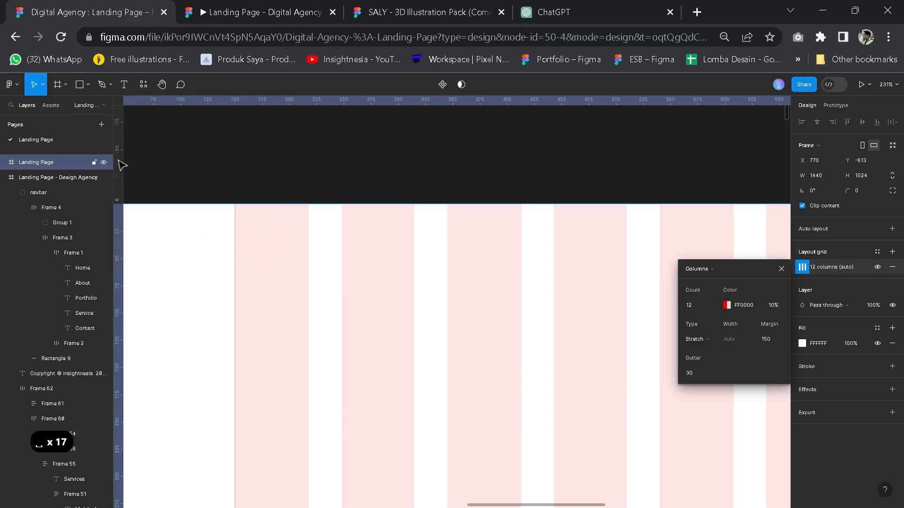
Check the view options for the Rulers setting and leave it as it is.
{"action": "left_click", "coordinate": [10, 85]}
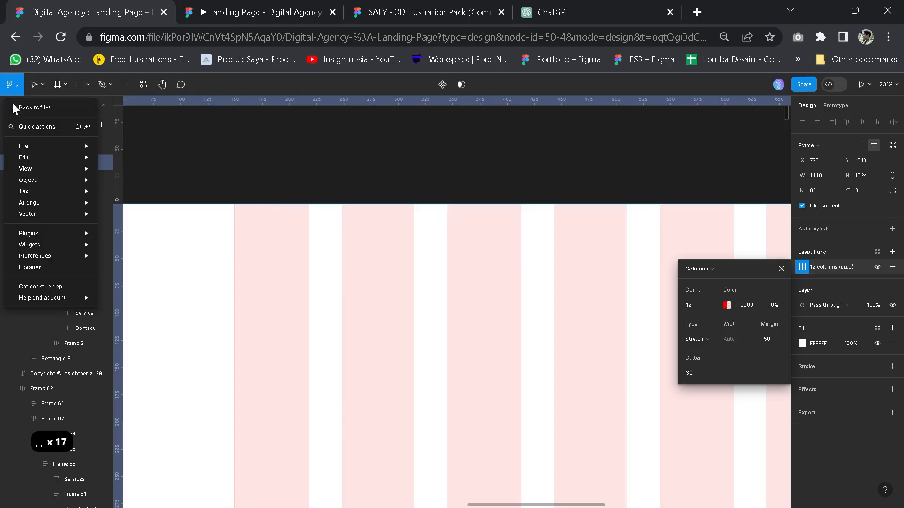
{"action": "mouse_move", "coordinate": [36, 169]}
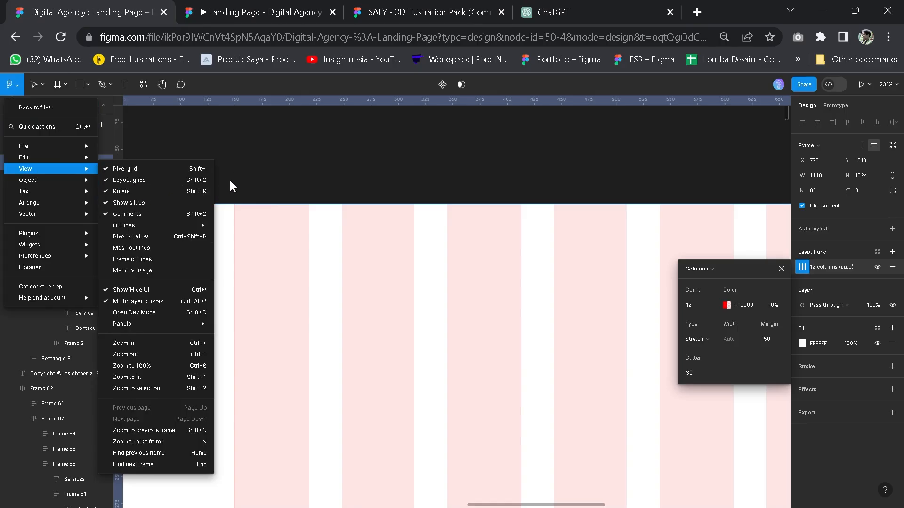
{"action": "left_click", "coordinate": [254, 166]}
Place a vertical ruler guide at 1290 on the last grid column's right edge and close the column grid settings.
{"action": "scroll", "coordinate": [262, 173], "scroll_direction": "down", "scroll_amount": 2}
{"action": "key", "text": "space"}
{"action": "left_click_drag", "start_coordinate": [438, 187], "coordinate": [179, 189]}
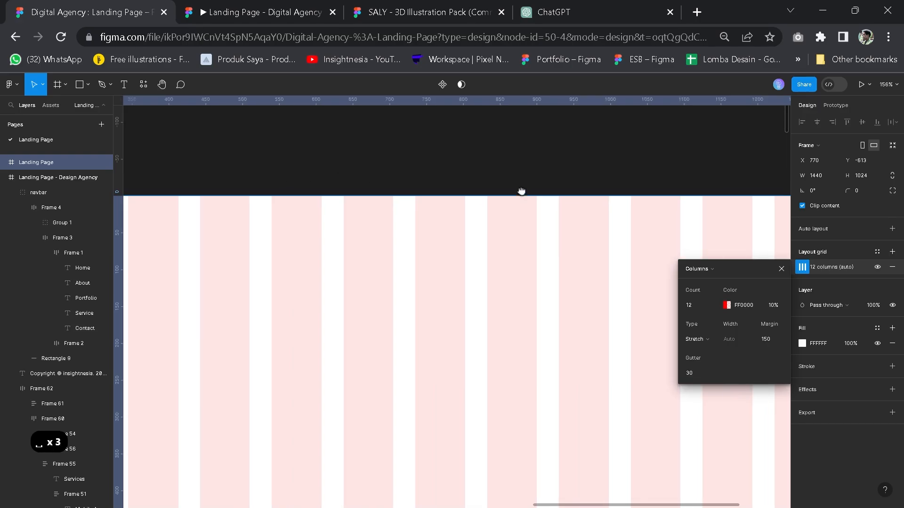
{"action": "left_click_drag", "start_coordinate": [669, 176], "coordinate": [262, 189]}
{"action": "scroll", "coordinate": [434, 187], "scroll_direction": "down", "scroll_amount": 1}
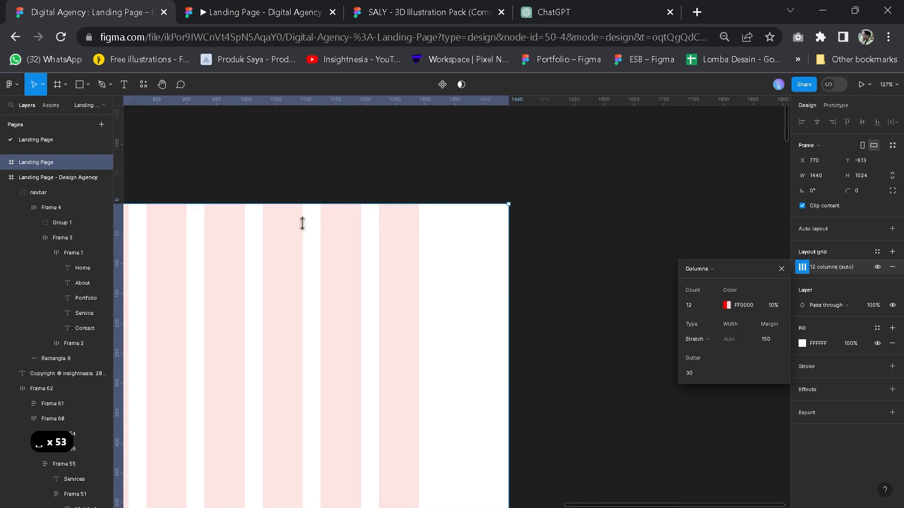
{"action": "scroll", "coordinate": [419, 214], "scroll_direction": "up", "scroll_amount": 5}
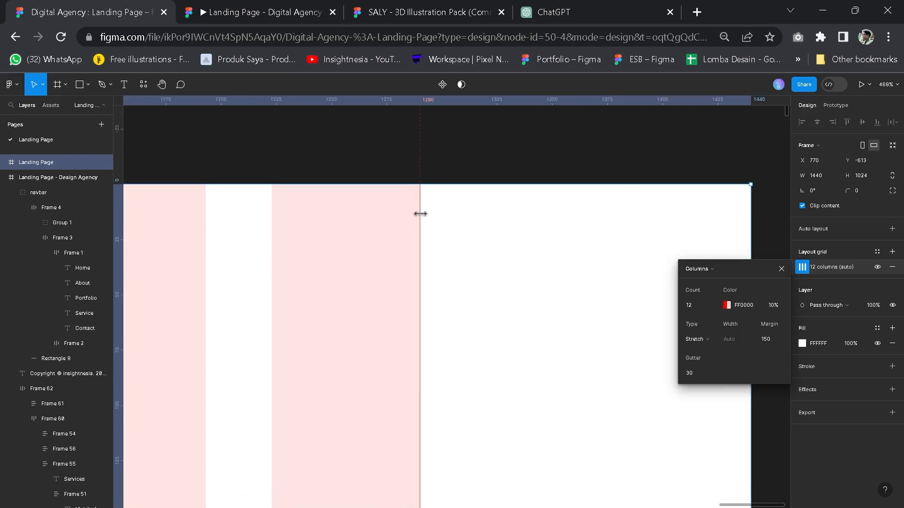
{"action": "left_click", "coordinate": [781, 269]}
{"action": "scroll", "coordinate": [476, 217], "scroll_direction": "down", "scroll_amount": 5}
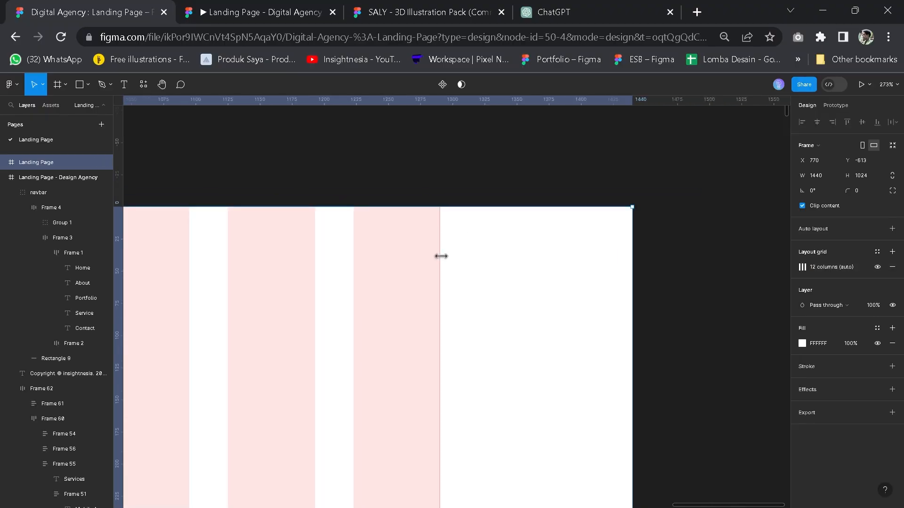
Hide the 12-column layout grid on the Landing Page frame.
{"action": "key", "text": "space"}
{"action": "scroll", "coordinate": [522, 154], "scroll_direction": "down", "scroll_amount": 2}
{"action": "left_click_drag", "start_coordinate": [375, 256], "coordinate": [404, 240]}
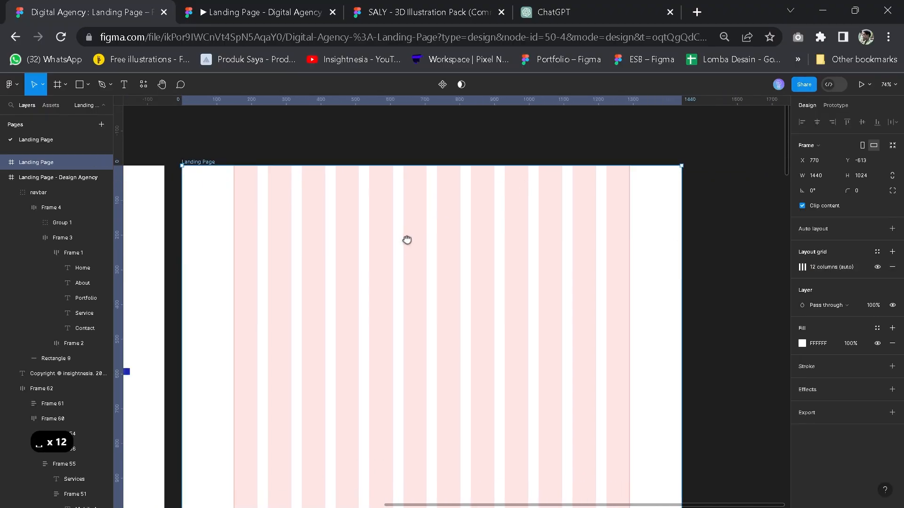
{"action": "left_click", "coordinate": [877, 267]}
{"action": "left_click_drag", "start_coordinate": [377, 233], "coordinate": [527, 236]}
{"action": "scroll", "coordinate": [359, 228], "scroll_direction": "down", "scroll_amount": 2}
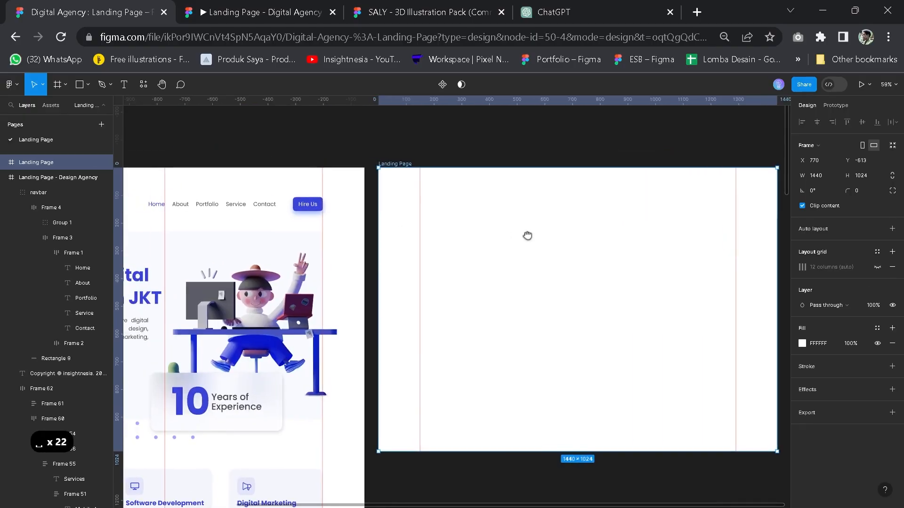
{"action": "scroll", "coordinate": [528, 236], "scroll_direction": "down", "scroll_amount": 1}
{"action": "left_click_drag", "start_coordinate": [474, 264], "coordinate": [510, 245]}
Copy the logo group from the reference design's navbar into the Landing Page frame and place it at about X 189, Y 94.
{"action": "left_click", "coordinate": [153, 222]}
{"action": "double_click", "coordinate": [284, 222]}
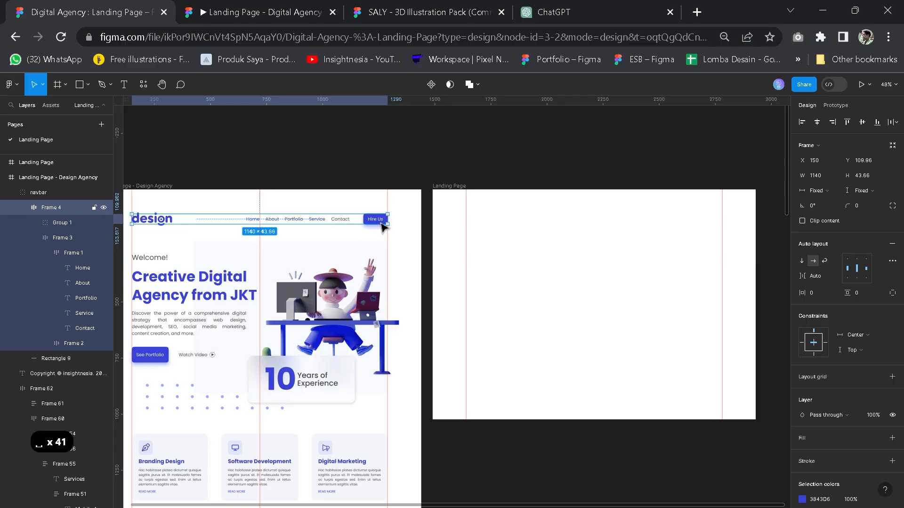
{"action": "left_click", "coordinate": [498, 232]}
{"action": "left_click_drag", "start_coordinate": [495, 231], "coordinate": [506, 233]}
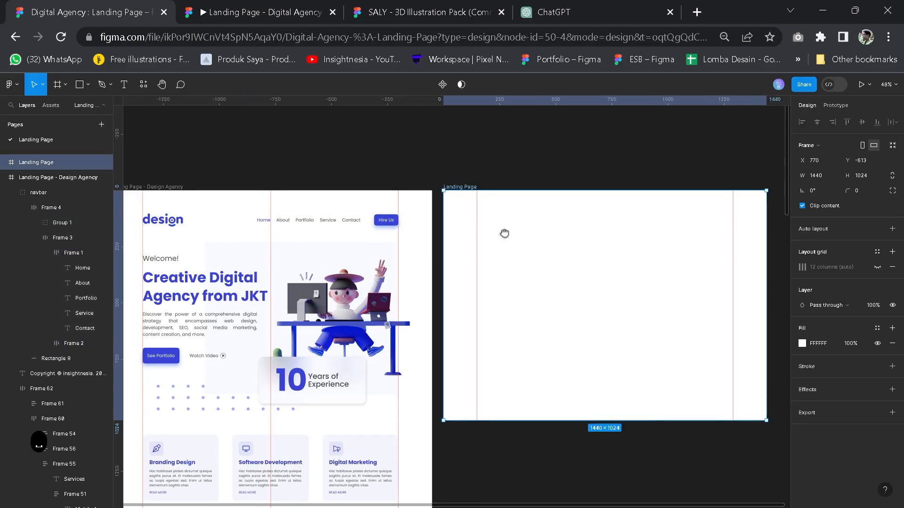
{"action": "left_click", "coordinate": [175, 226]}
{"action": "double_click", "coordinate": [175, 226]}
{"action": "double_click", "coordinate": [175, 226]}
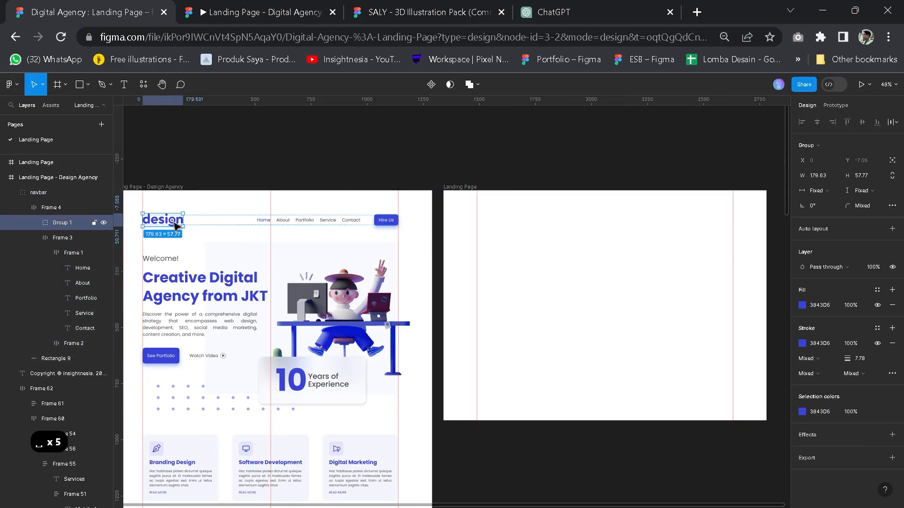
{"action": "key", "text": "ctrl+c"}
{"action": "left_click", "coordinate": [465, 193]}
{"action": "key", "text": "ctrl+v"}
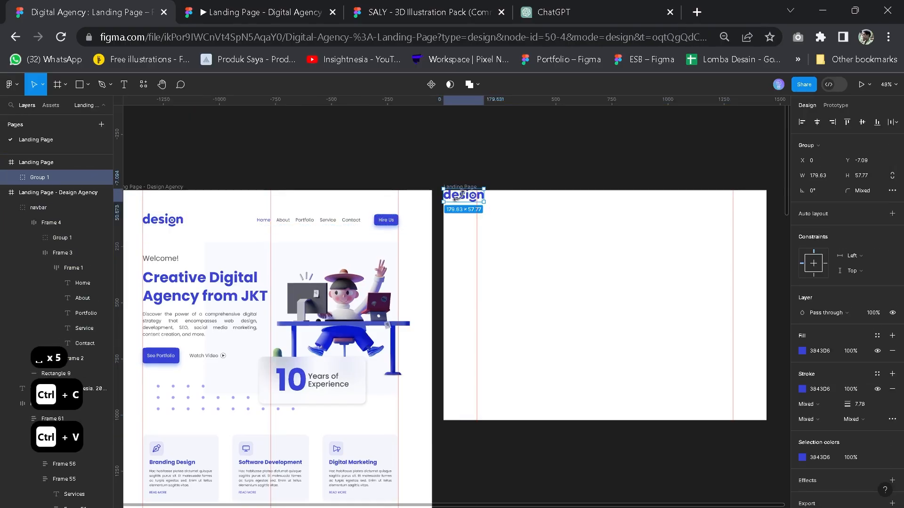
{"action": "left_click_drag", "start_coordinate": [459, 196], "coordinate": [502, 219]}
{"action": "left_click", "coordinate": [595, 240]}
Add a "Home" text to the right of the logo in the Landing Page frame.
{"action": "left_click_drag", "start_coordinate": [508, 268], "coordinate": [421, 283]}
{"action": "left_click", "coordinate": [124, 85]}
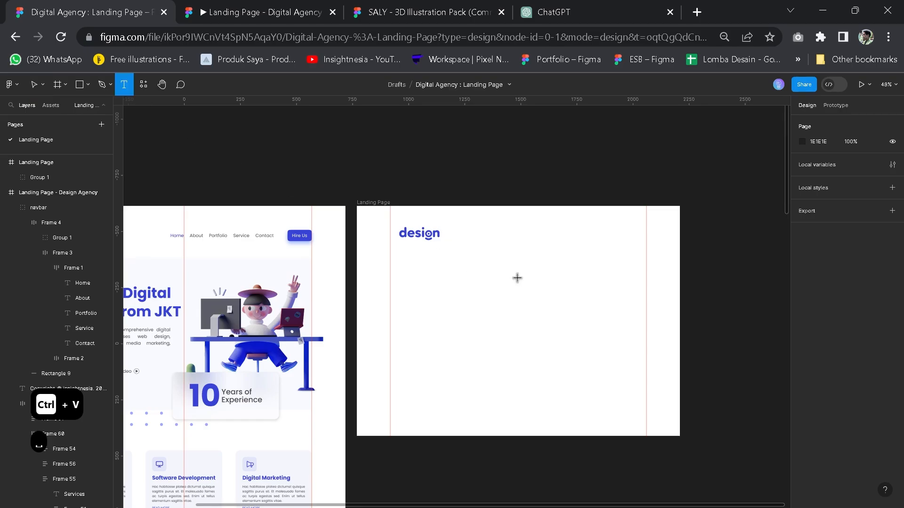
{"action": "scroll", "coordinate": [460, 238], "scroll_direction": "up", "scroll_amount": 3}
{"action": "left_click", "coordinate": [458, 237]}
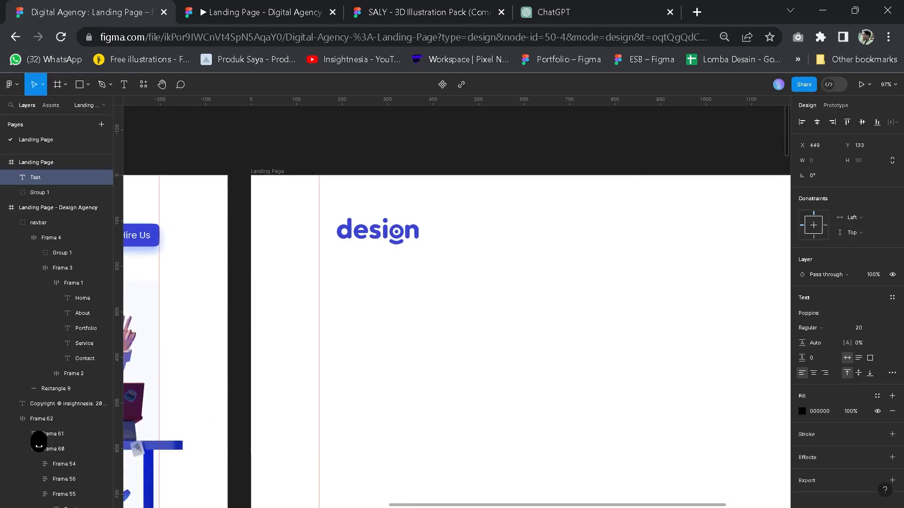
{"action": "type", "text": "Home"}
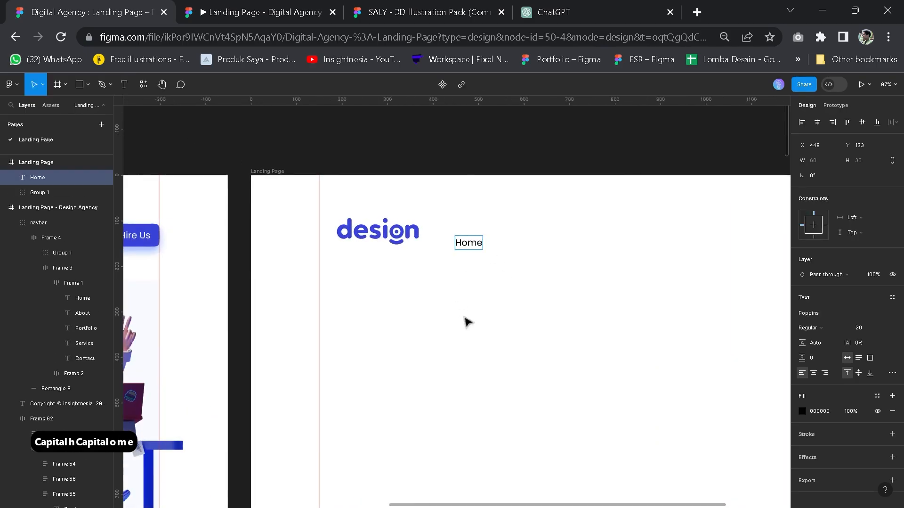
{"action": "key", "text": "Escape"}
Check the Service link's text style in the reference navbar and set the new Home text's fill opacity to 70%.
{"action": "scroll", "coordinate": [406, 301], "scroll_direction": "left", "scroll_amount": 4}
{"action": "left_click", "coordinate": [196, 237]}
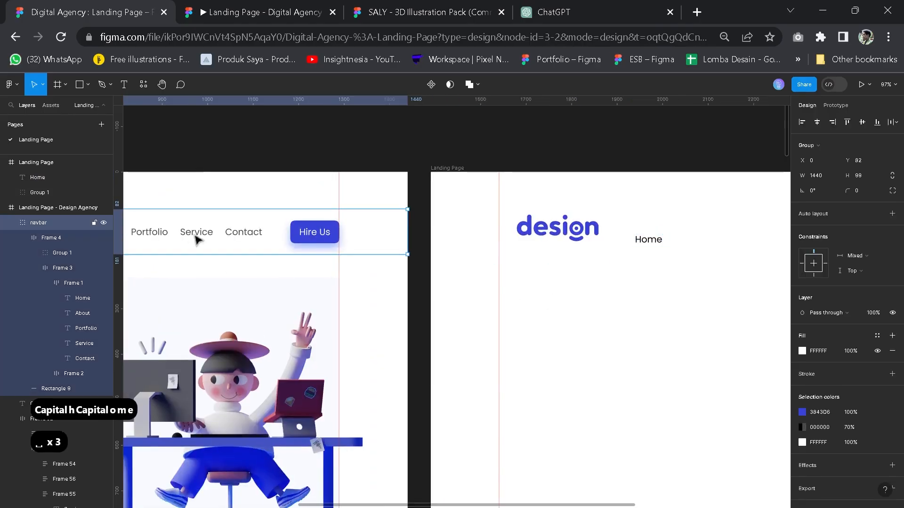
{"action": "double_click", "coordinate": [196, 238]}
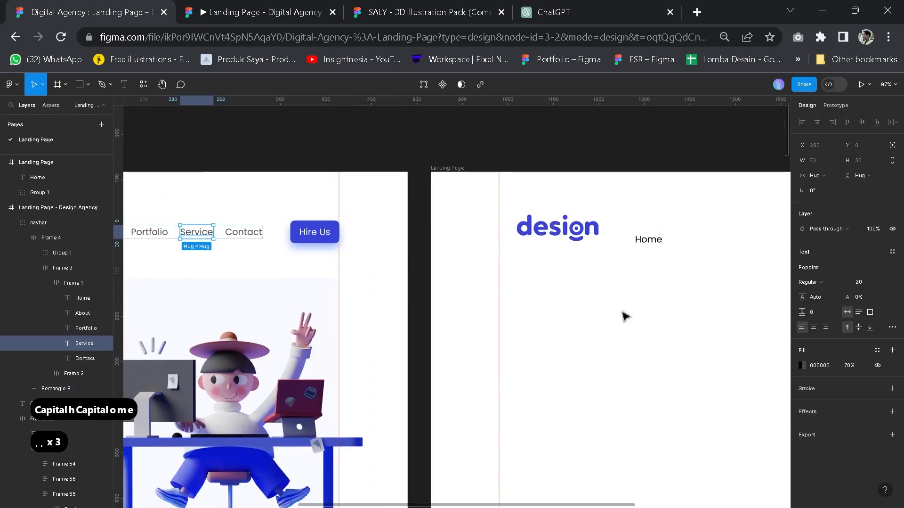
{"action": "left_click", "coordinate": [602, 304]}
{"action": "left_click_drag", "start_coordinate": [496, 304], "coordinate": [294, 301]}
{"action": "left_click", "coordinate": [450, 241]}
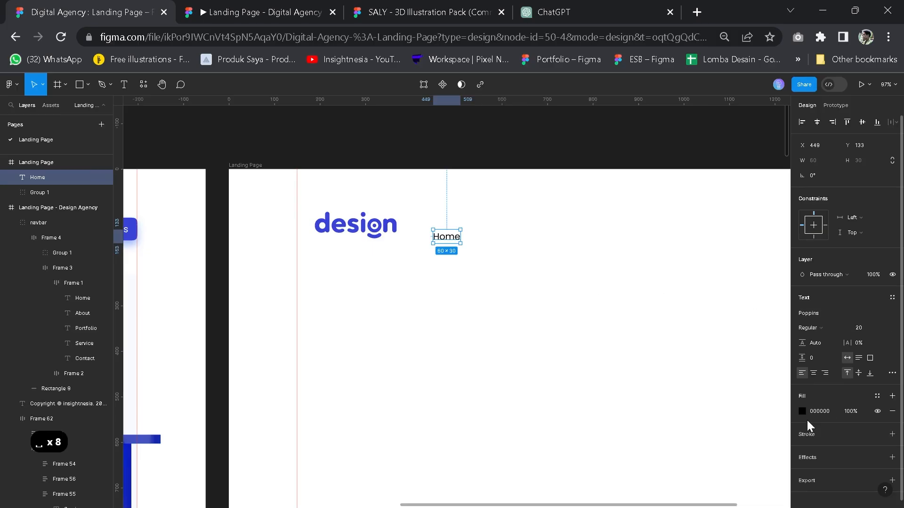
{"action": "left_click_drag", "start_coordinate": [400, 310], "coordinate": [421, 298]}
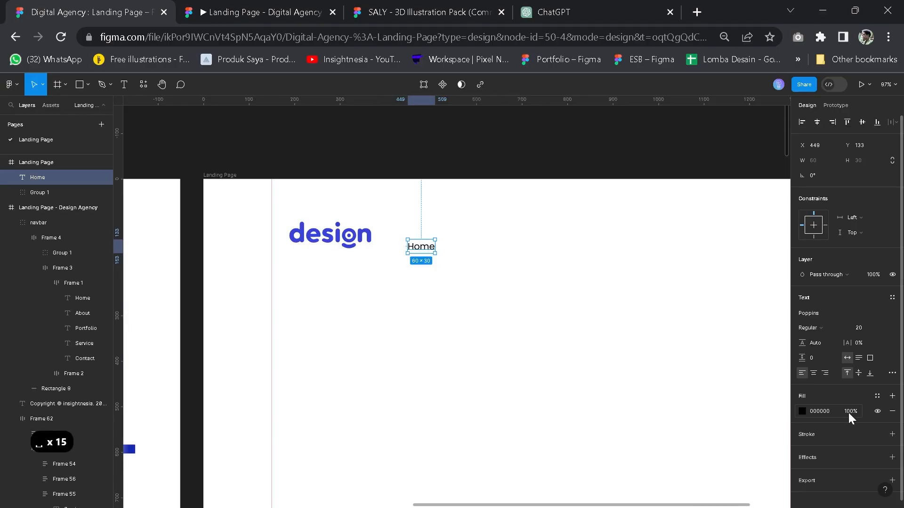
{"action": "left_click", "coordinate": [802, 410]}
{"action": "left_click", "coordinate": [801, 410]}
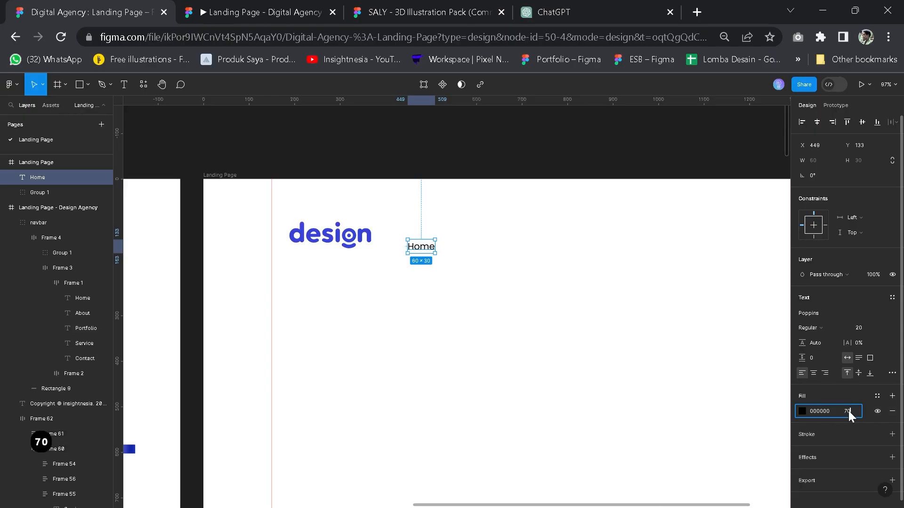
{"action": "key", "text": "Return"}
{"action": "left_click", "coordinate": [398, 307]}
Move the Home text farther right of the logo, to about X 632, Y 102.
{"action": "key", "text": "space"}
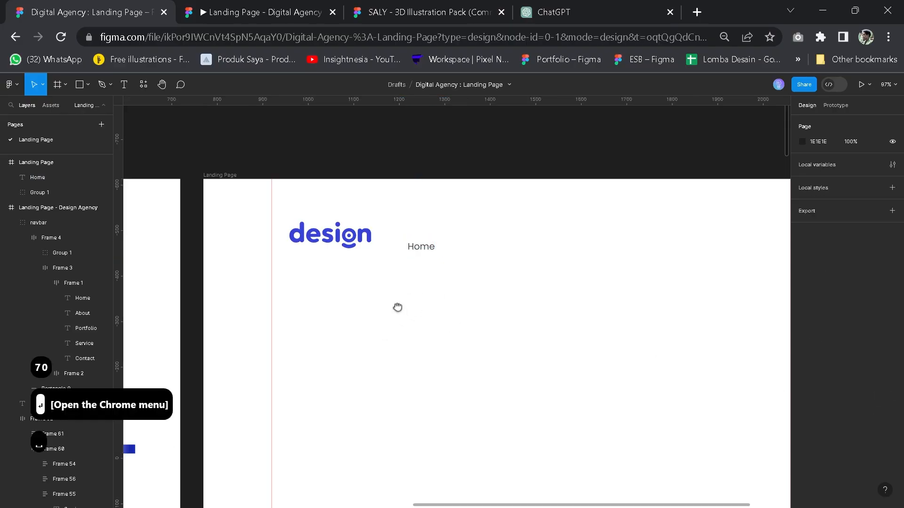
{"action": "scroll", "coordinate": [398, 283], "scroll_direction": "up", "scroll_amount": 5}
{"action": "left_click", "coordinate": [379, 252]}
{"action": "left_click_drag", "start_coordinate": [417, 250], "coordinate": [499, 238]}
{"action": "scroll", "coordinate": [423, 301], "scroll_direction": "down", "scroll_amount": 5}
{"action": "scroll", "coordinate": [423, 300], "scroll_direction": "down", "scroll_amount": 5}
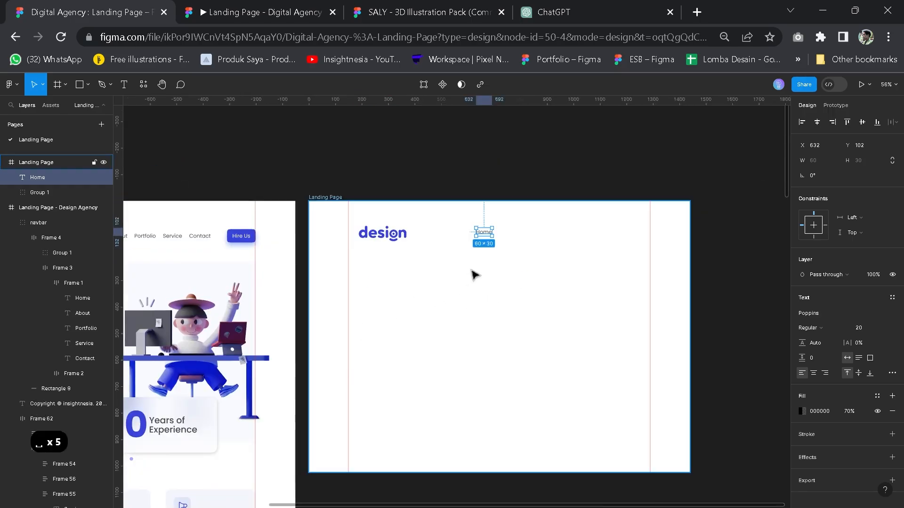
Duplicate the Home text, place the copy just to its right and change its wording to "About".
{"action": "scroll", "coordinate": [551, 264], "scroll_direction": "up", "scroll_amount": 5}
{"action": "key", "text": "ctrl+d"}
{"action": "left_click_drag", "start_coordinate": [425, 198], "coordinate": [462, 203]}
{"action": "scroll", "coordinate": [368, 279], "scroll_direction": "down", "scroll_amount": 3}
{"action": "left_click_drag", "start_coordinate": [273, 306], "coordinate": [575, 288]}
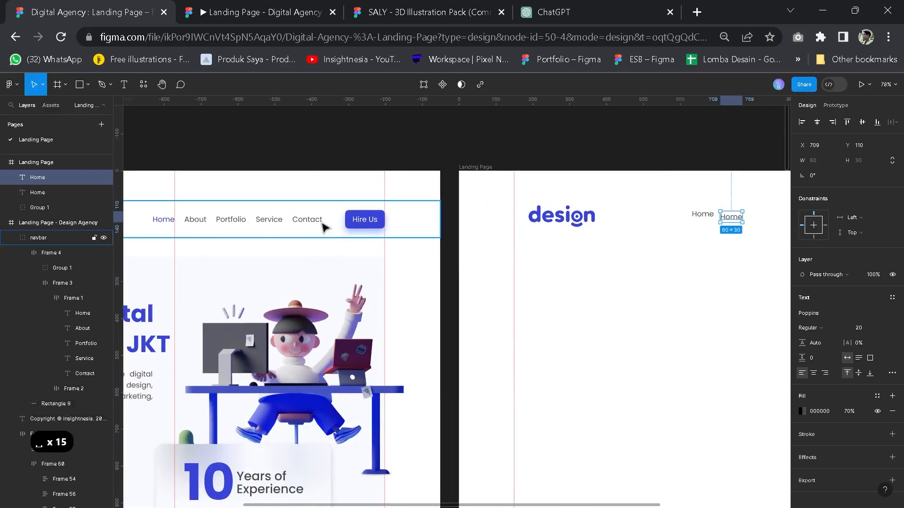
{"action": "double_click", "coordinate": [735, 217]}
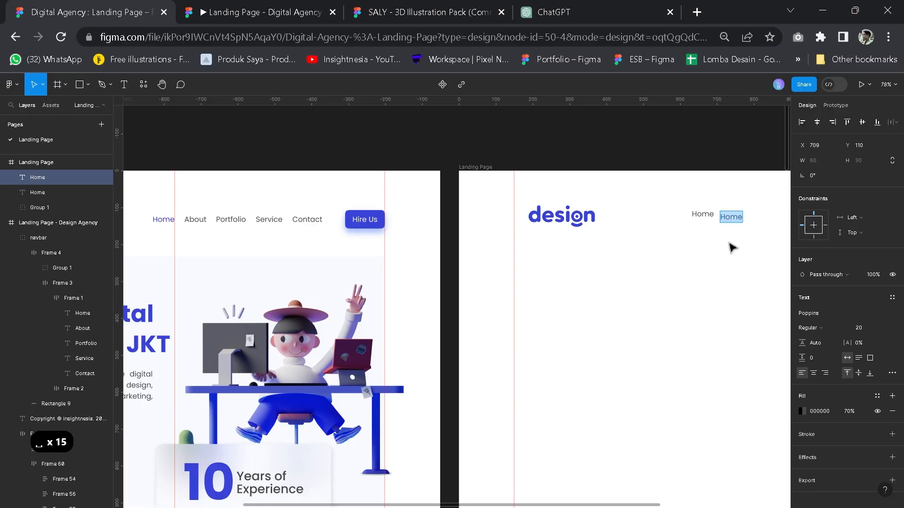
{"action": "type", "text": "About"}
Duplicate the About text into a row of further navigation links reading "Portfolio", "Service" and "Contact".
{"action": "left_click_drag", "start_coordinate": [729, 246], "coordinate": [548, 259]}
{"action": "key", "text": "ctrl+d"}
{"action": "double_click", "coordinate": [585, 232]}
{"action": "type", "text": "Portfolio"}
{"action": "key", "text": "ctrl+d"}
{"action": "double_click", "coordinate": [649, 232]}
{"action": "type", "text": "Service"}
{"action": "key", "text": "ctrl+d"}
{"action": "type", "text": "C"}
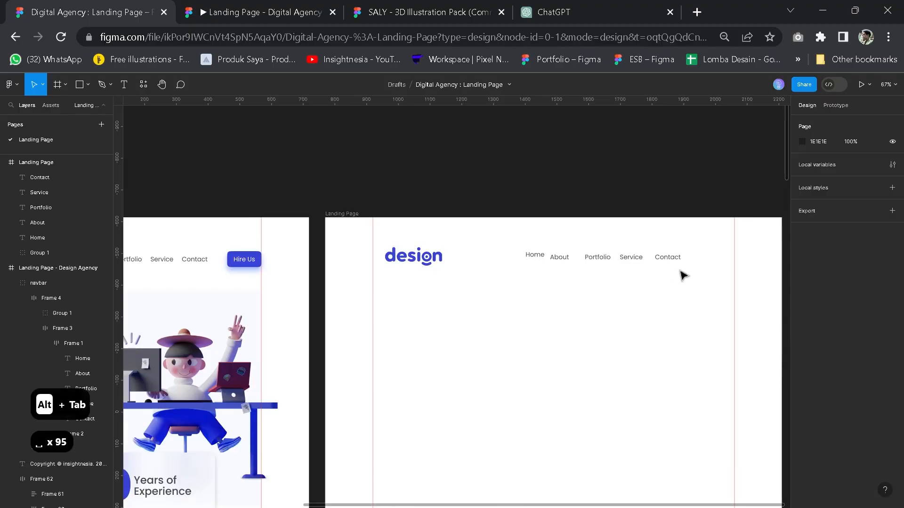
Duplicate the Contact text, place the copy below and to its right at about X 1163, Y 148, and change it to "Hire Us".
{"action": "scroll", "coordinate": [666, 276], "scroll_direction": "up", "scroll_amount": 2}
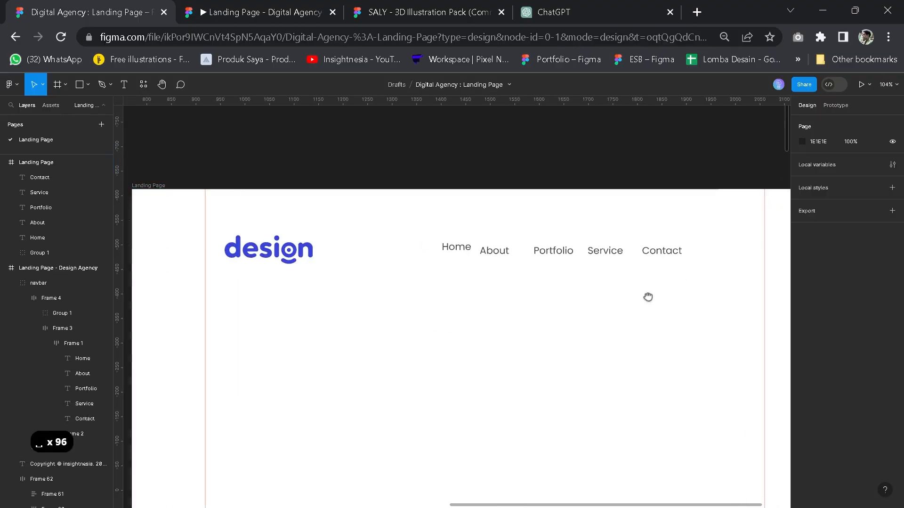
{"action": "left_click_drag", "start_coordinate": [648, 296], "coordinate": [637, 318]}
{"action": "left_click", "coordinate": [650, 272]}
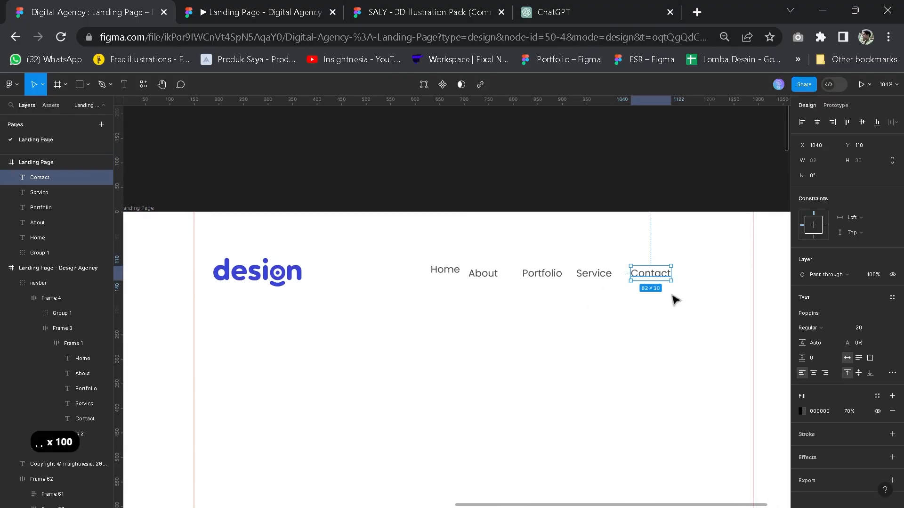
{"action": "key", "text": "ctrl+d"}
{"action": "left_click_drag", "start_coordinate": [652, 276], "coordinate": [714, 295]}
{"action": "double_click", "coordinate": [712, 291]}
{"action": "type", "text": "Hire Us"}
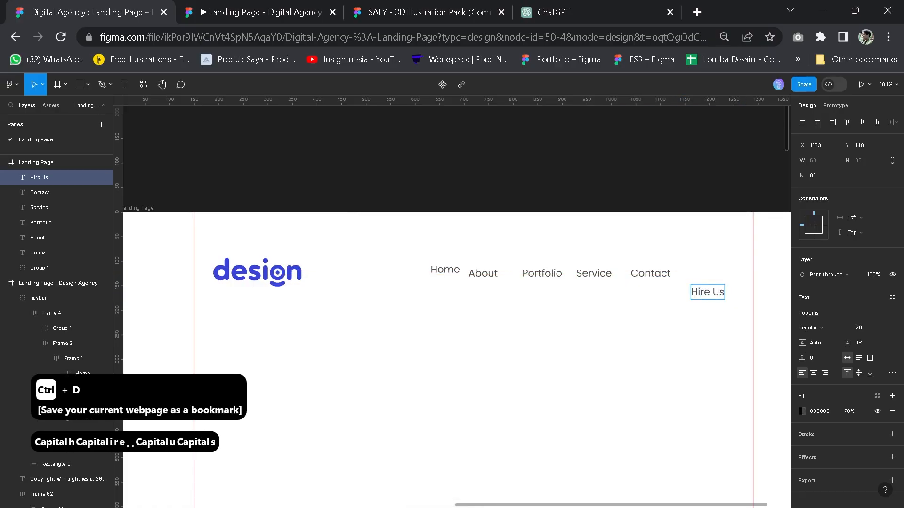
{"action": "left_click", "coordinate": [689, 347]}
Wrap the five links from Home to Contact in a horizontal auto layout with a 30 gap between items.
{"action": "key", "text": "space"}
{"action": "left_click_drag", "start_coordinate": [586, 333], "coordinate": [615, 341]}
{"action": "left_click", "coordinate": [465, 245]}
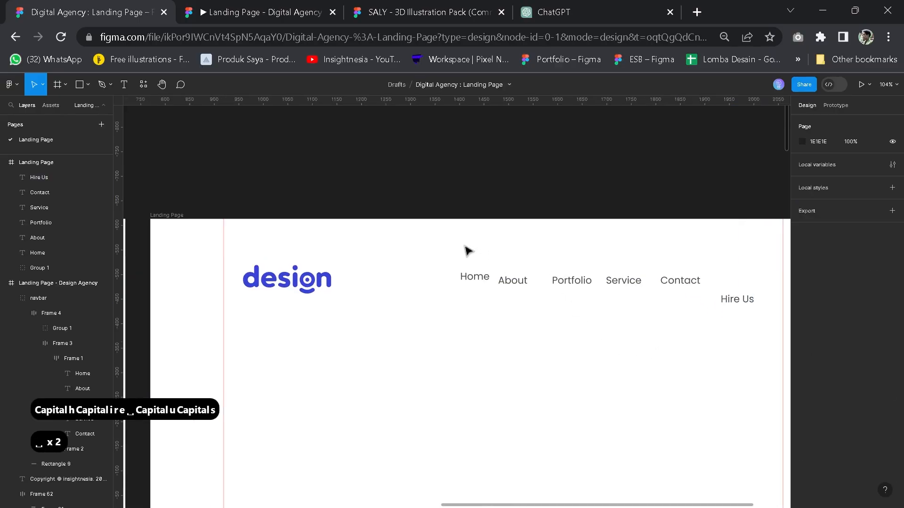
{"action": "left_click_drag", "start_coordinate": [460, 247], "coordinate": [630, 292]}
{"action": "left_click_drag", "start_coordinate": [673, 302], "coordinate": [677, 299]}
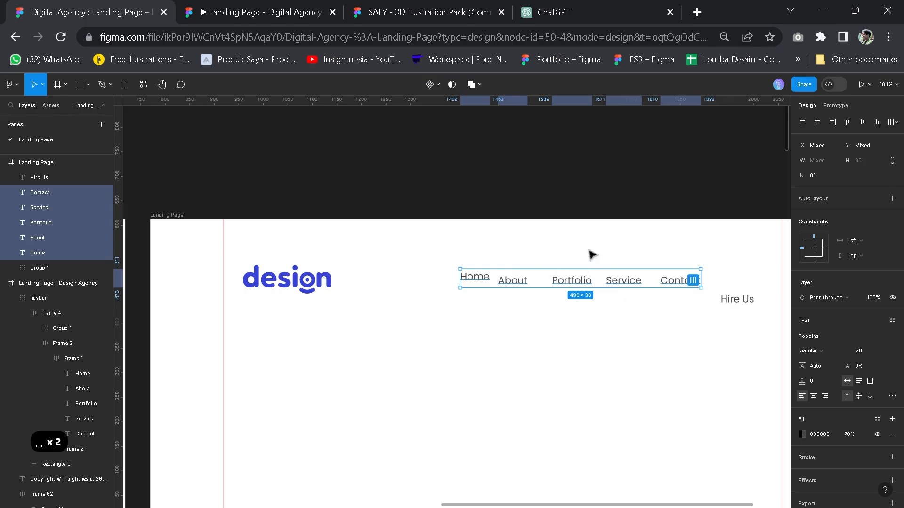
{"action": "key", "text": "shift+a"}
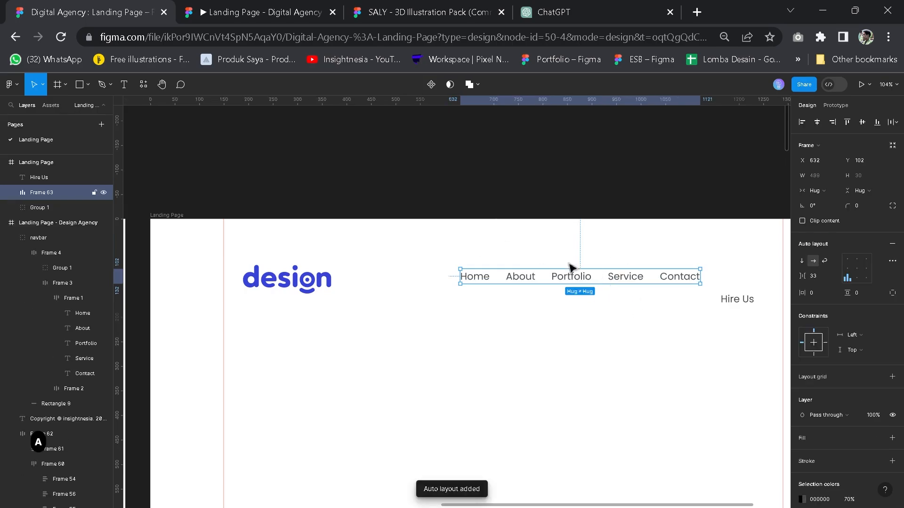
{"action": "left_click", "coordinate": [817, 275]}
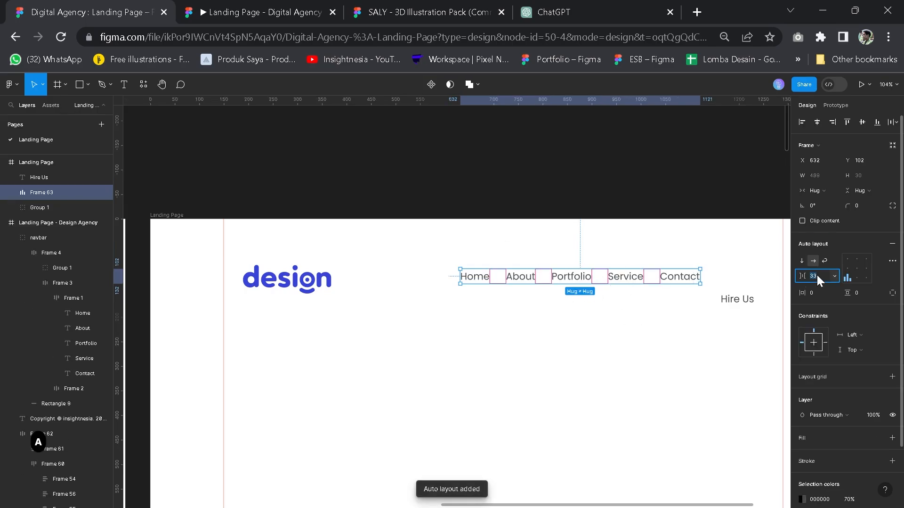
{"action": "type", "text": "30"}
{"action": "key", "text": "Return"}
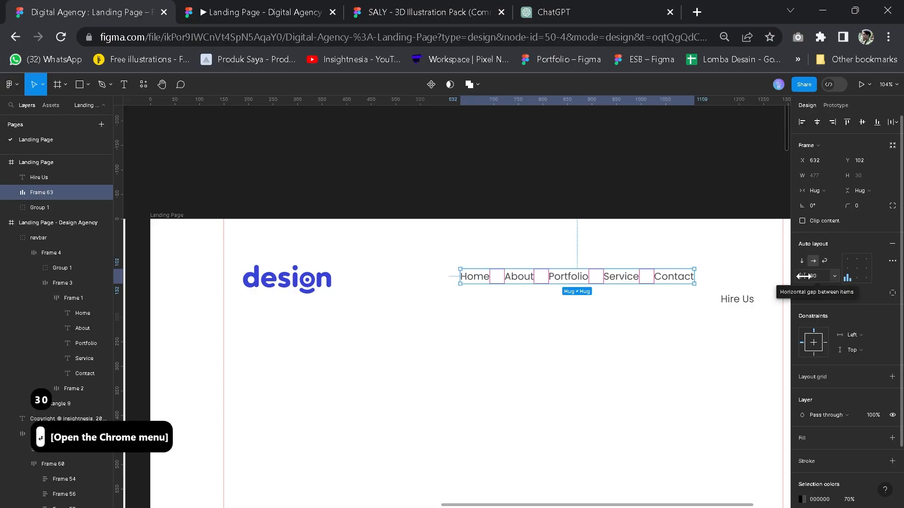
{"action": "left_click", "coordinate": [577, 351]}
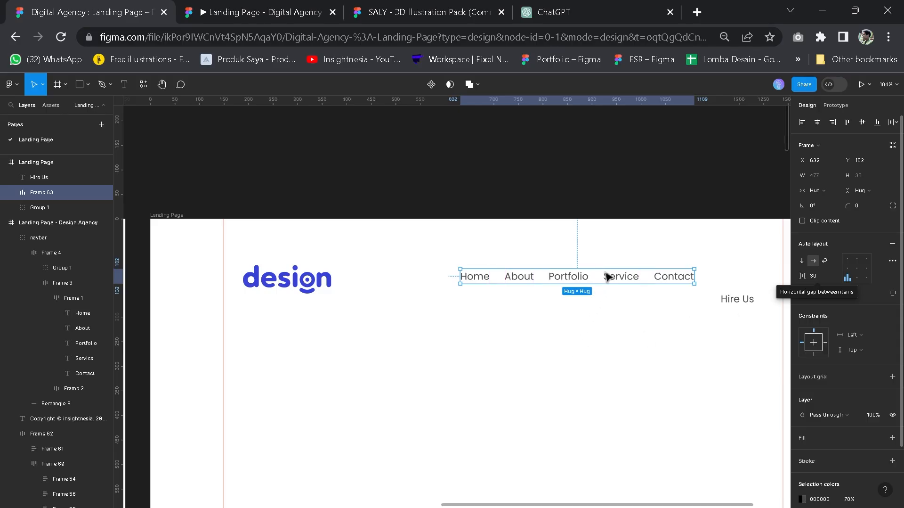
Add auto layout around the Hire Us text.
{"action": "left_click_drag", "start_coordinate": [628, 282], "coordinate": [434, 254]}
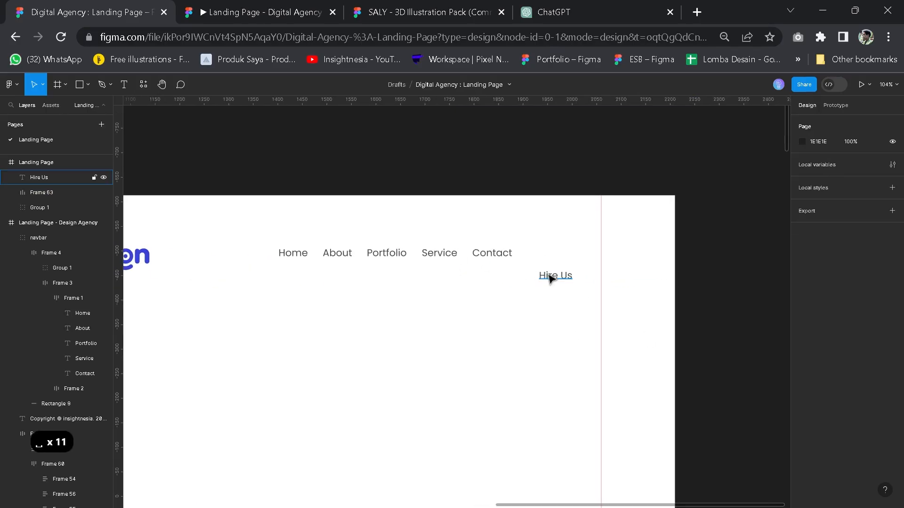
{"action": "left_click", "coordinate": [551, 278]}
{"action": "scroll", "coordinate": [580, 298], "scroll_direction": "up", "scroll_amount": 5}
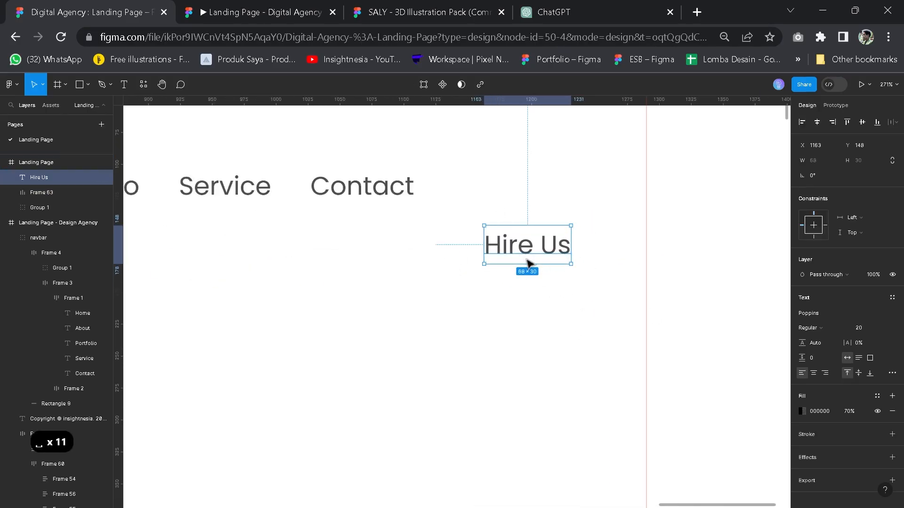
{"action": "right_click", "coordinate": [506, 245]}
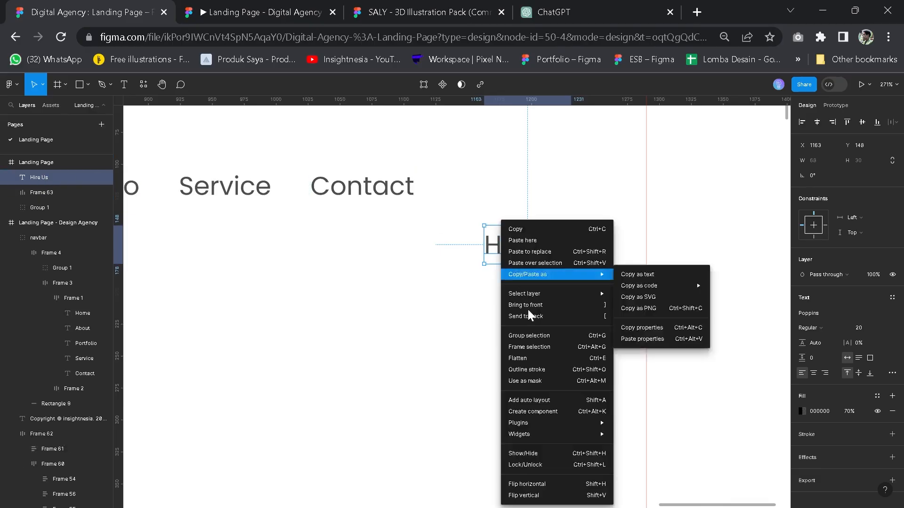
{"action": "left_click", "coordinate": [538, 400]}
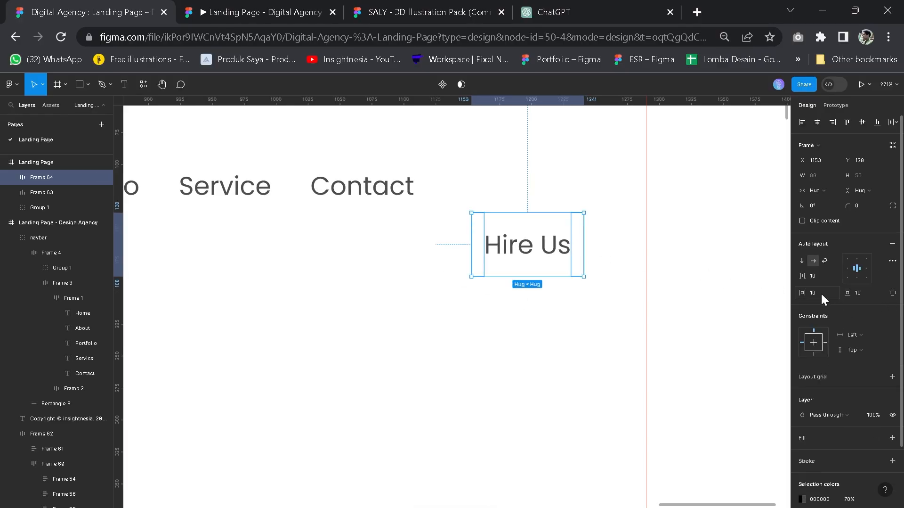
{"action": "scroll", "coordinate": [800, 367], "scroll_direction": "down", "scroll_amount": 2}
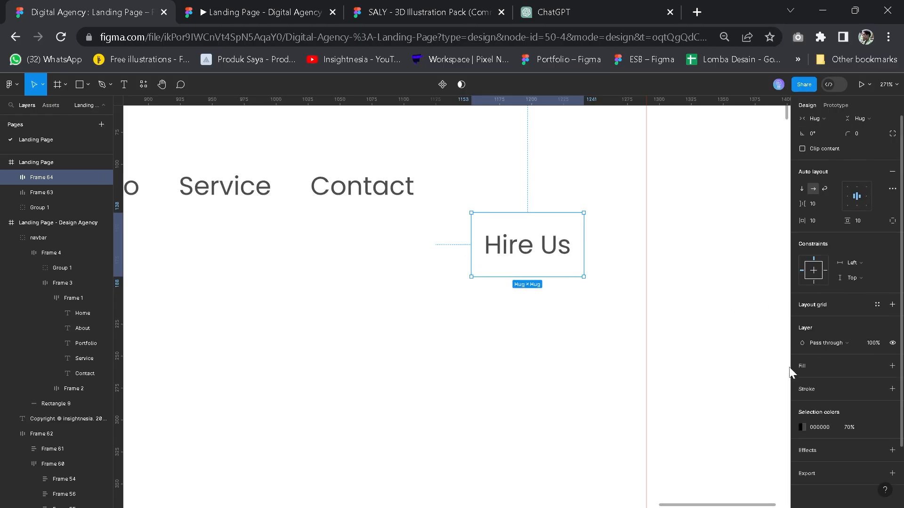
{"action": "scroll", "coordinate": [473, 318], "scroll_direction": "down", "scroll_amount": 2}
Copy the fill color code 3843D6 from the design logo.
{"action": "left_click", "coordinate": [336, 318]}
{"action": "left_click_drag", "start_coordinate": [408, 321], "coordinate": [563, 304]}
{"action": "scroll", "coordinate": [438, 315], "scroll_direction": "down", "scroll_amount": 2}
{"action": "left_click_drag", "start_coordinate": [436, 314], "coordinate": [507, 309]}
{"action": "left_click", "coordinate": [248, 250]}
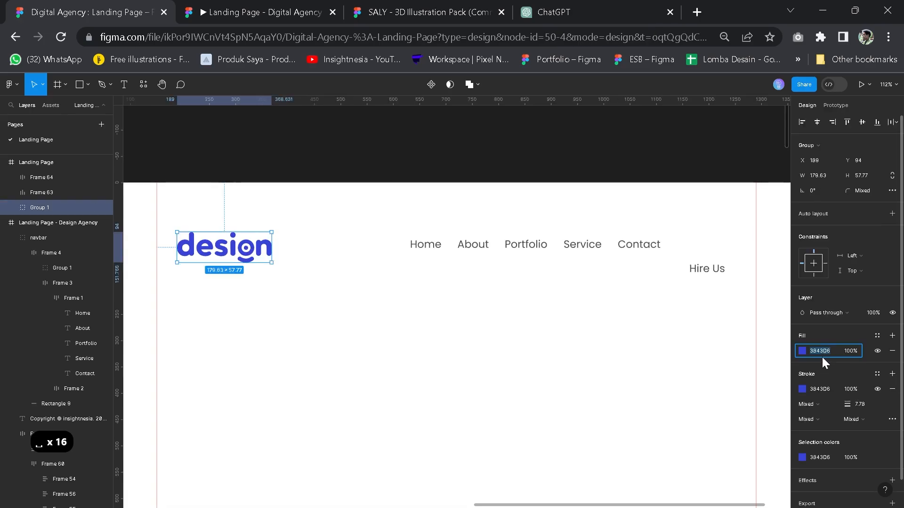
{"action": "key", "text": "ctrl+c"}
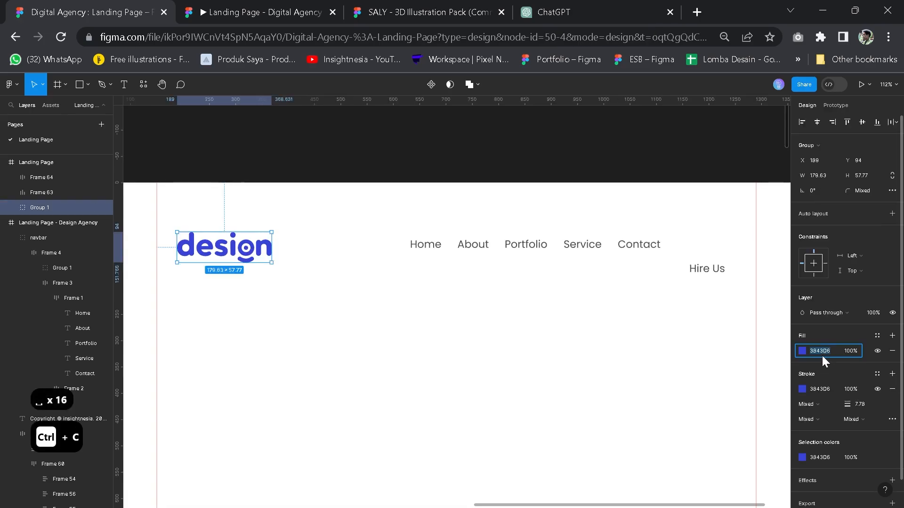
{"action": "left_click", "coordinate": [878, 335]}
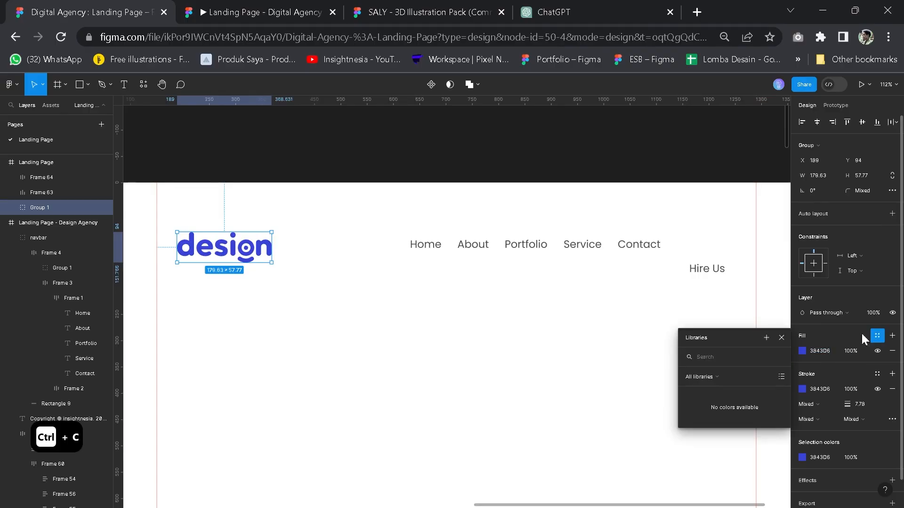
Draw a 54 × 54 square between the logo and the navigation links and fill it with 3843D6.
{"action": "left_click", "coordinate": [389, 355]}
{"action": "left_click", "coordinate": [78, 87]}
{"action": "left_click_drag", "start_coordinate": [342, 284], "coordinate": [371, 311]}
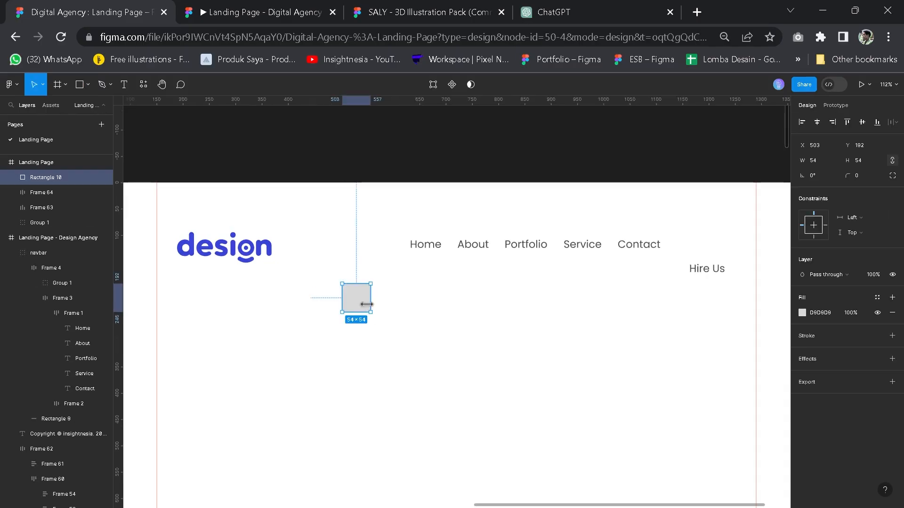
{"action": "key", "text": "ctrl+v"}
{"action": "left_click", "coordinate": [836, 296]}
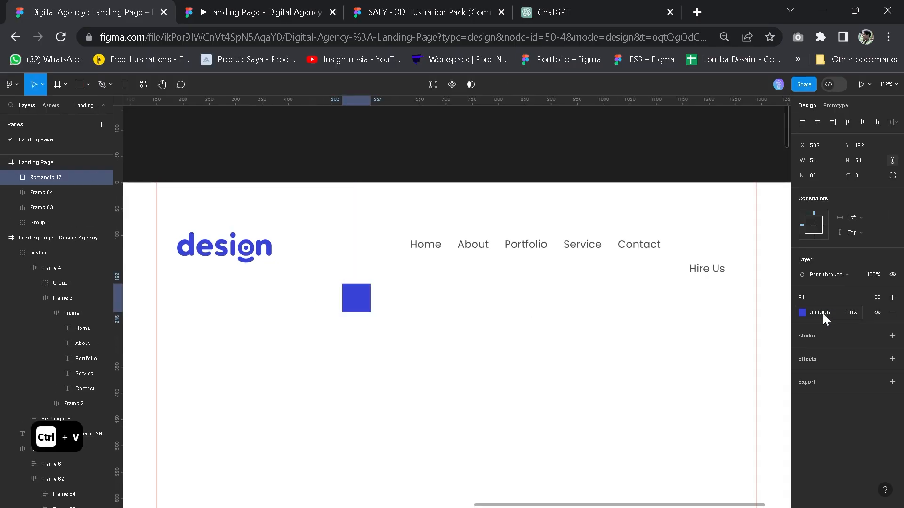
Save the square's fill as a color style named "primary color" and delete the square.
{"action": "left_click", "coordinate": [875, 298]}
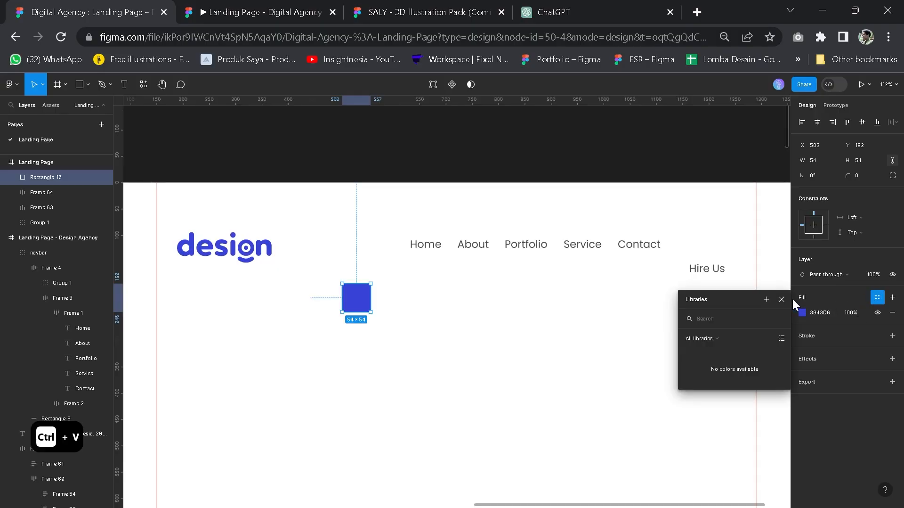
{"action": "left_click", "coordinate": [765, 298]}
{"action": "type", "text": "pri"}
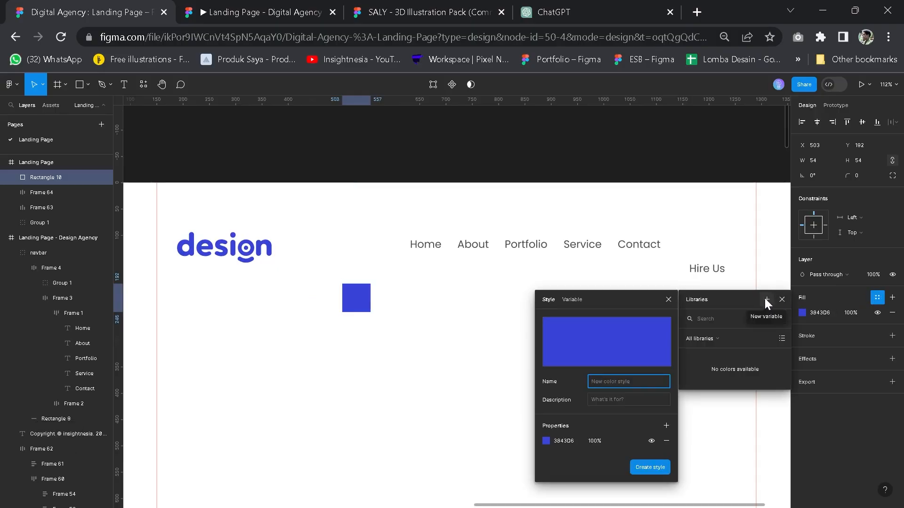
{"action": "type", "text": "maryy"}
{"action": "key", "text": "BackSpace"}
{"action": "key", "text": "BackSpace"}
{"action": "type", "text": "color"}
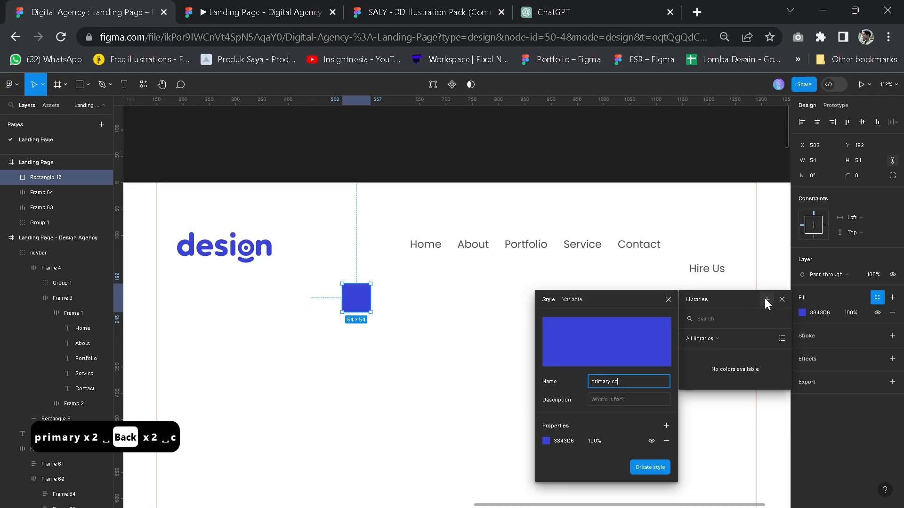
{"action": "left_click", "coordinate": [654, 469]}
{"action": "left_click", "coordinate": [572, 388]}
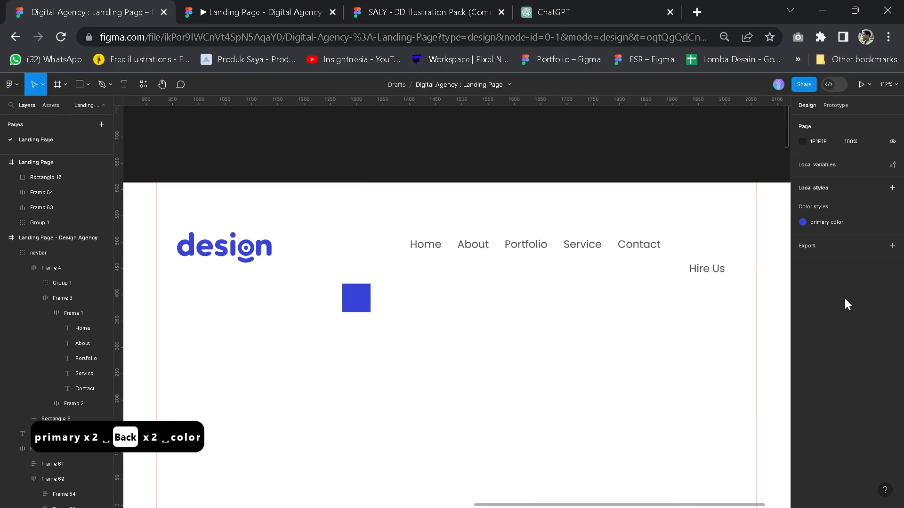
{"action": "left_click", "coordinate": [353, 306]}
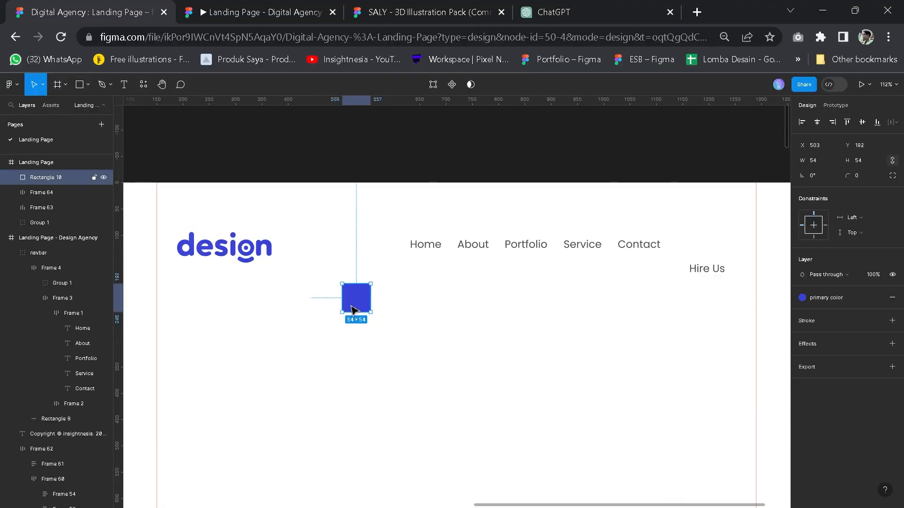
{"action": "key", "text": "BackSpace"}
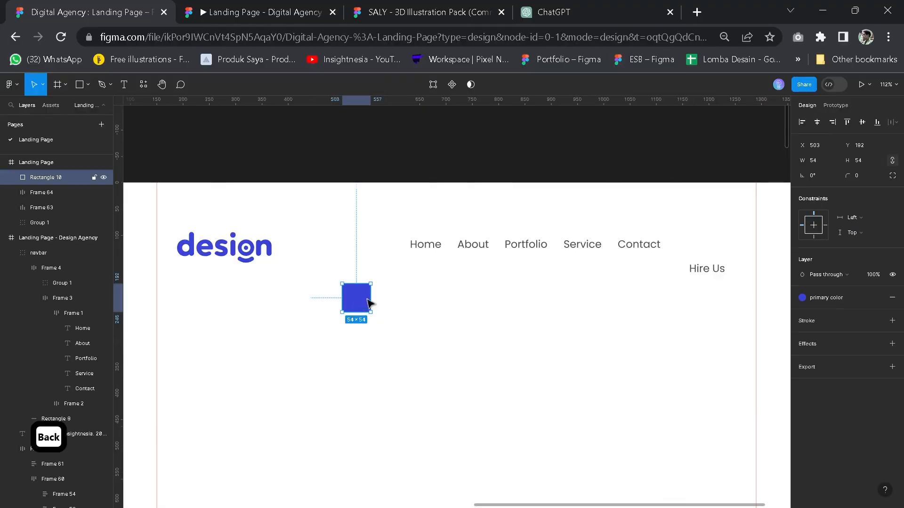
Apply the "primary color" style as the fill of the Hire Us auto layout frame.
{"action": "left_click", "coordinate": [713, 274]}
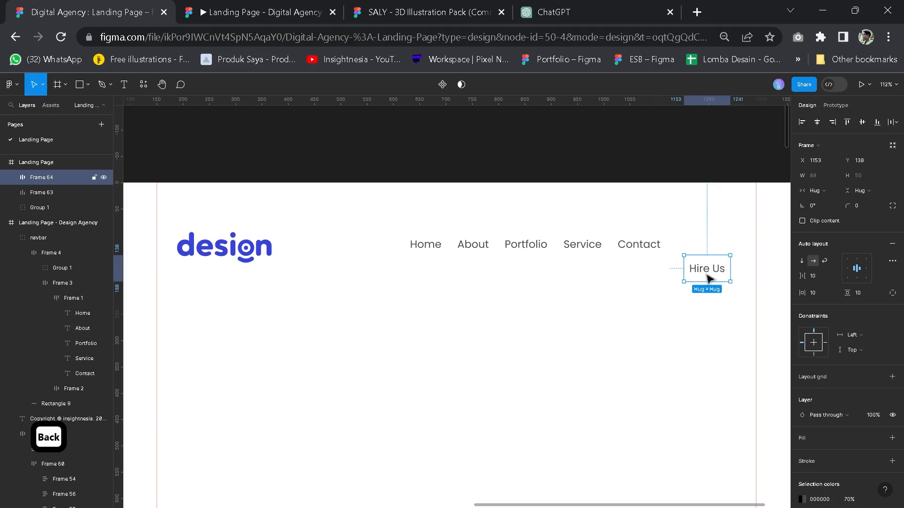
{"action": "scroll", "coordinate": [714, 265], "scroll_direction": "up", "scroll_amount": 5}
{"action": "key", "text": "space"}
{"action": "left_click_drag", "start_coordinate": [616, 260], "coordinate": [485, 259]}
{"action": "scroll", "coordinate": [852, 358], "scroll_direction": "down", "scroll_amount": 2}
{"action": "left_click", "coordinate": [877, 366]}
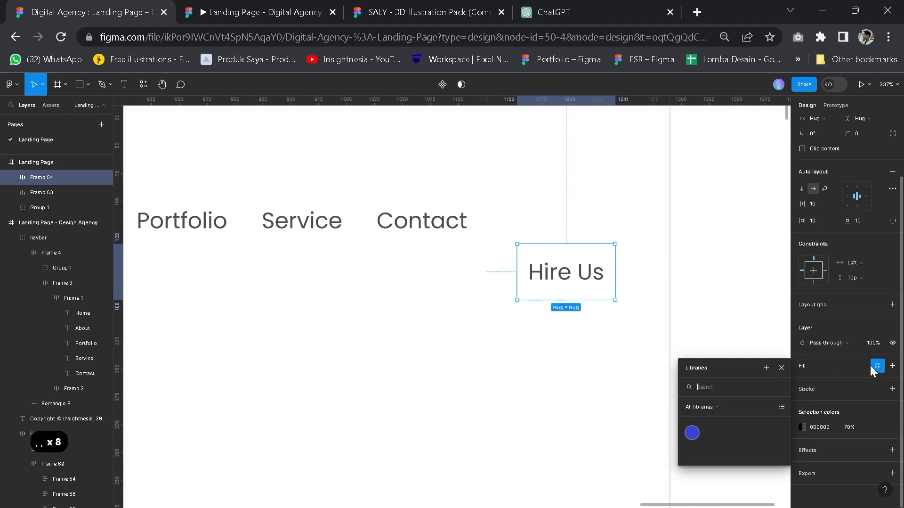
{"action": "left_click", "coordinate": [691, 433]}
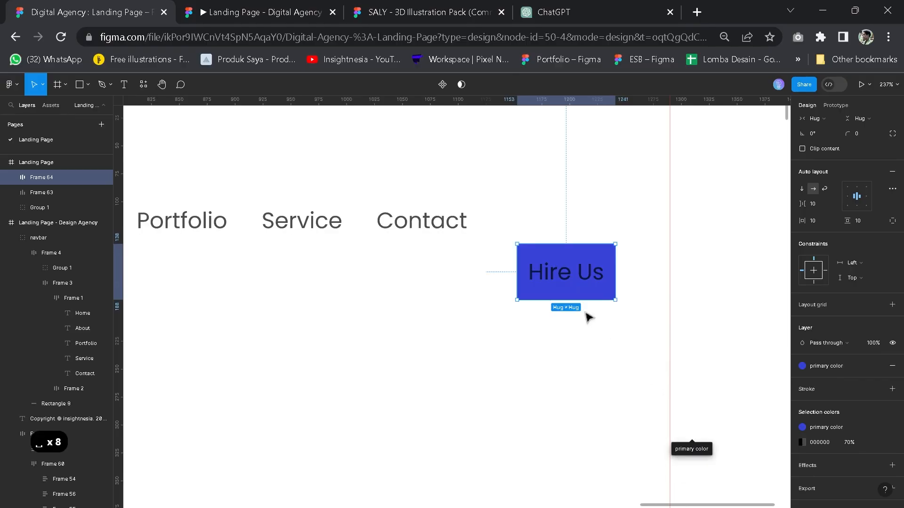
Change the Hire Us text fill to white FFFFFF at 100% opacity.
{"action": "left_click", "coordinate": [574, 278]}
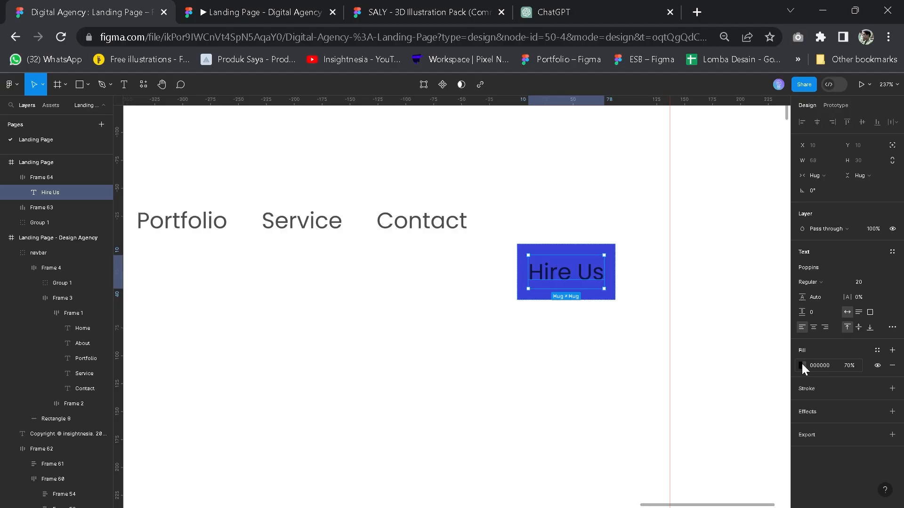
{"action": "left_click", "coordinate": [802, 365]}
{"action": "left_click_drag", "start_coordinate": [729, 306], "coordinate": [646, 256]}
{"action": "left_click", "coordinate": [829, 367]}
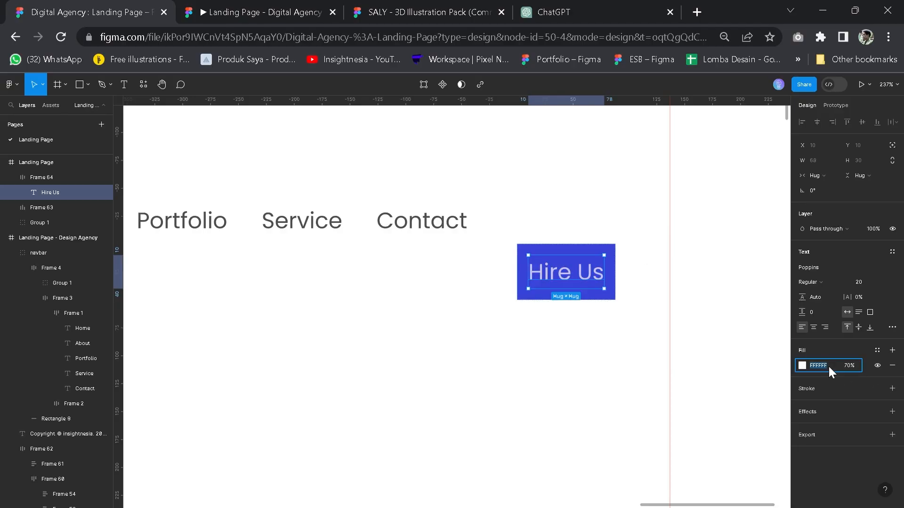
{"action": "left_click", "coordinate": [848, 365]}
{"action": "type", "text": "100"}
{"action": "key", "text": "Return"}
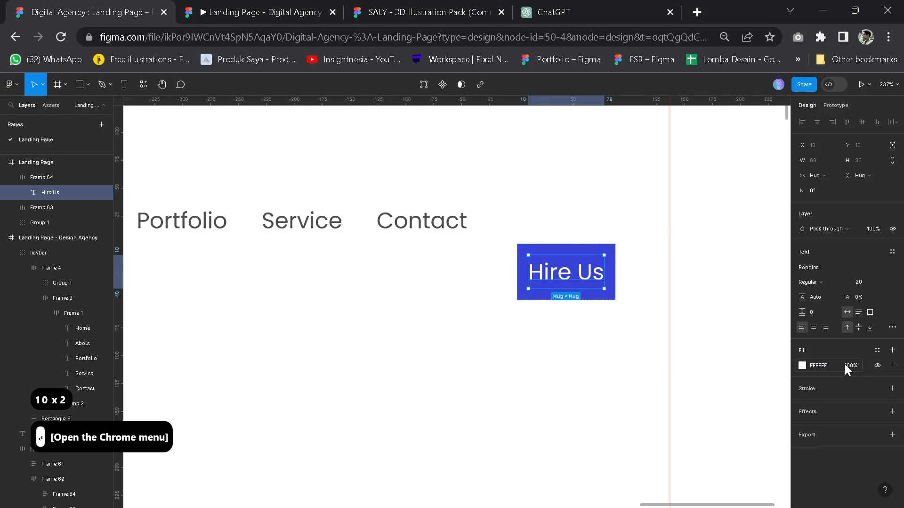
Save the Hire Us text fill as a color style named "white".
{"action": "left_click", "coordinate": [876, 349]}
{"action": "left_click", "coordinate": [767, 352]}
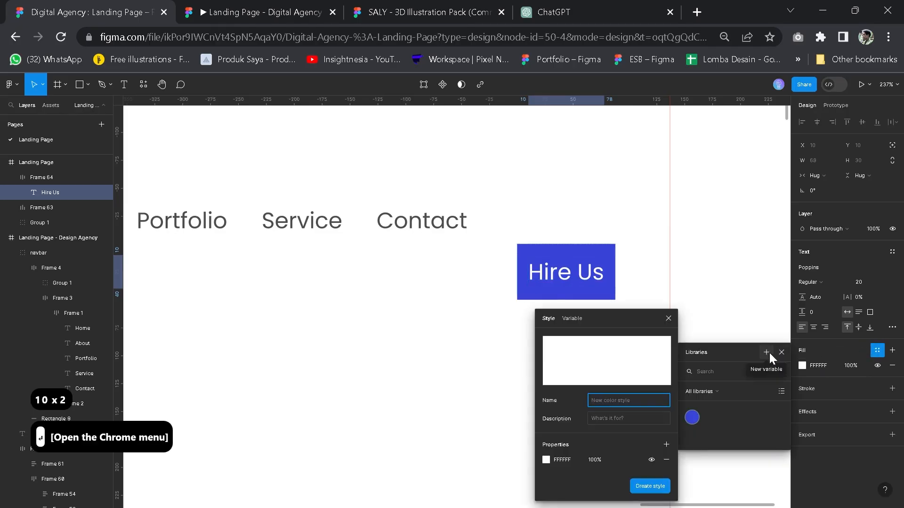
{"action": "type", "text": "white"}
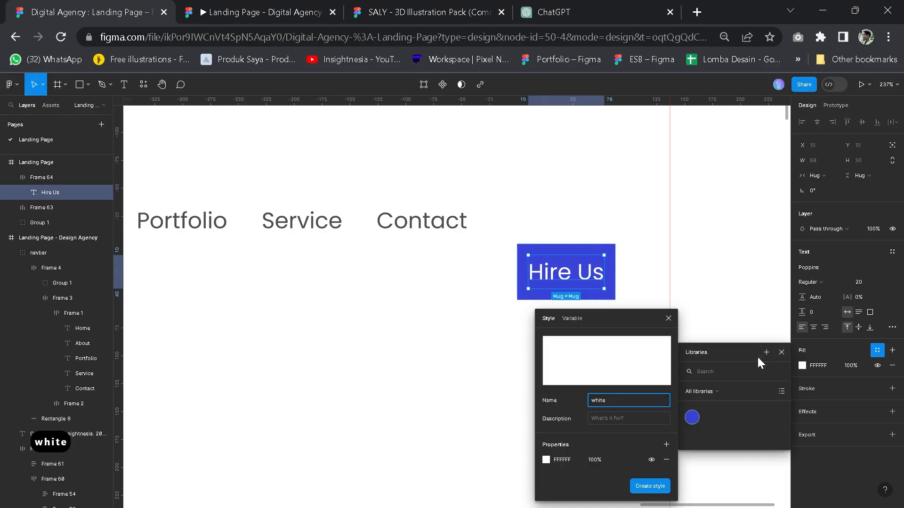
{"action": "left_click", "coordinate": [649, 485]}
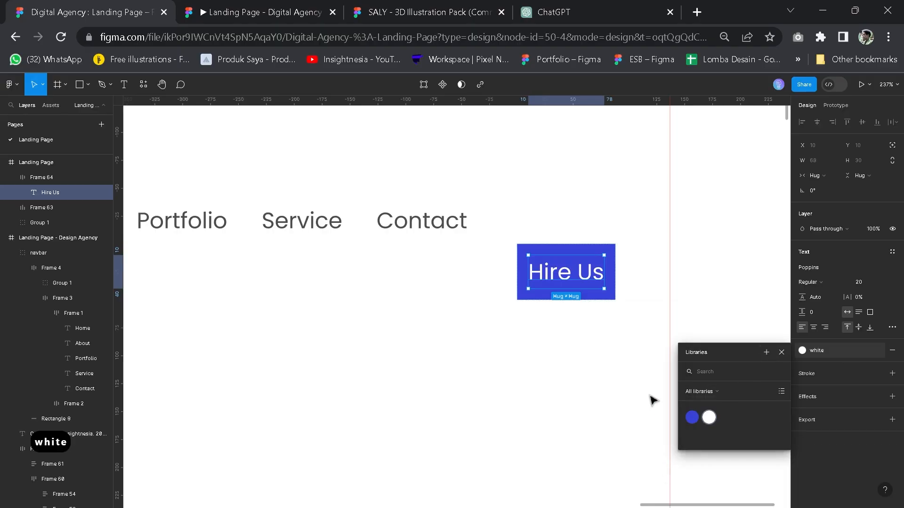
{"action": "left_click", "coordinate": [782, 352]}
Save the Contact link's text fill as a color style named "black 70".
{"action": "double_click", "coordinate": [428, 226]}
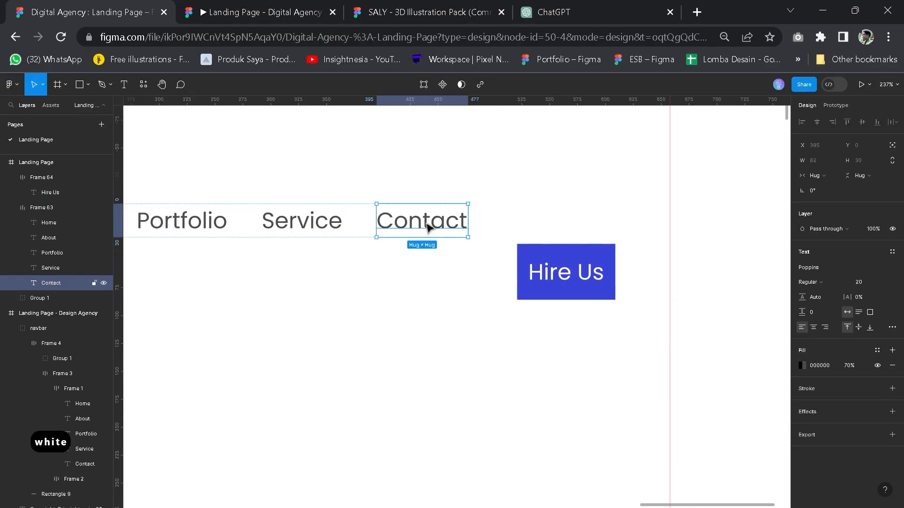
{"action": "left_click", "coordinate": [877, 350]}
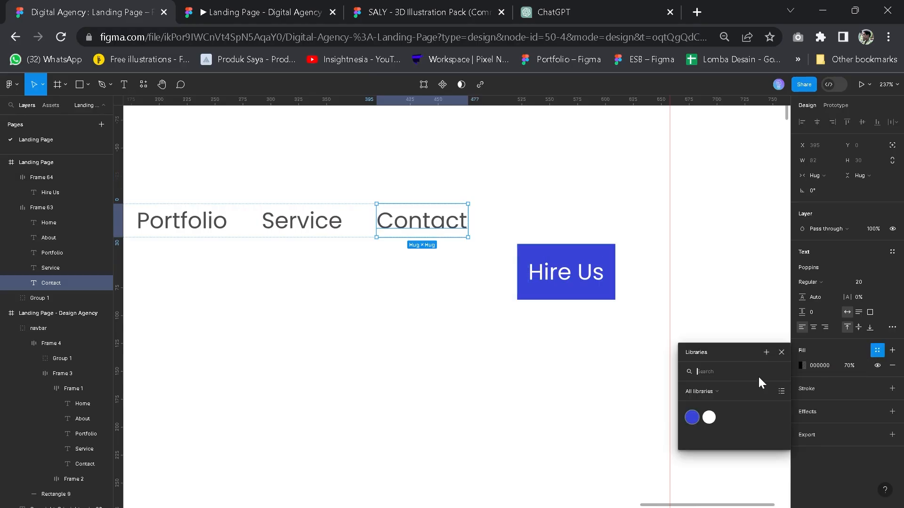
{"action": "left_click", "coordinate": [764, 352]}
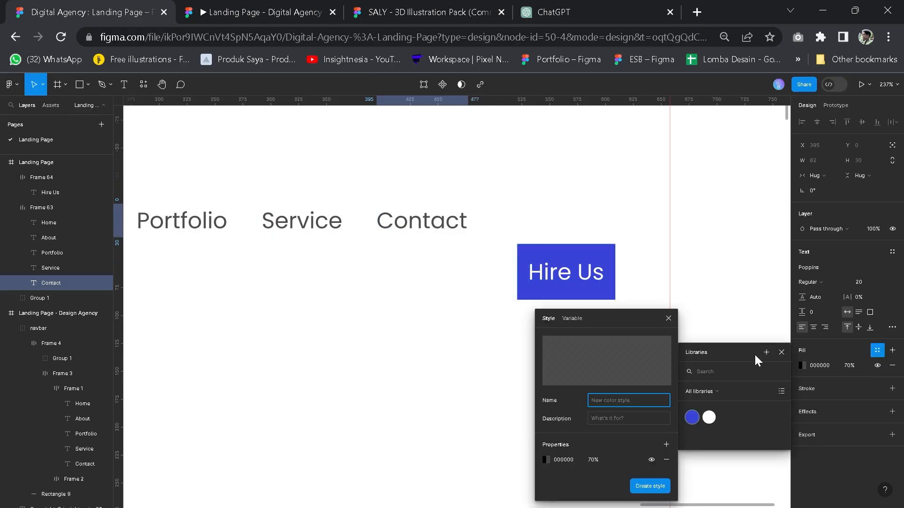
{"action": "type", "text": "black 70"}
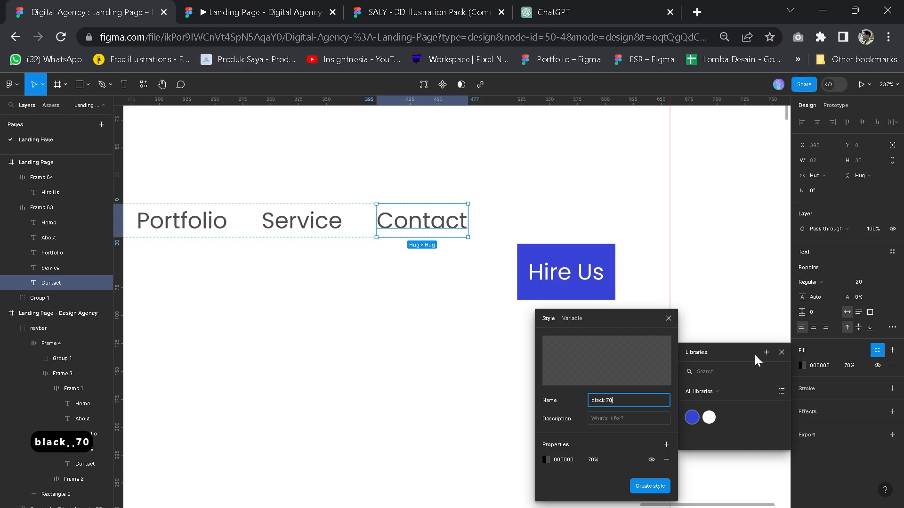
{"action": "left_click", "coordinate": [654, 482]}
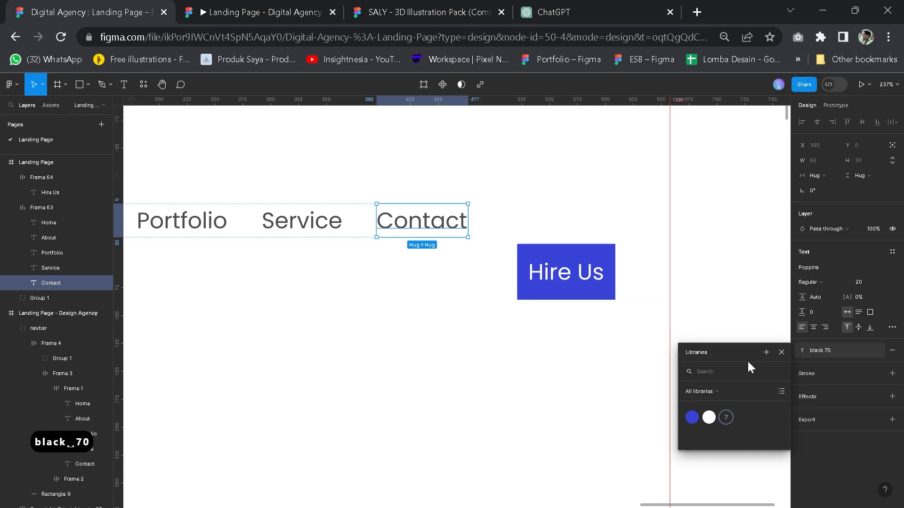
{"action": "left_click", "coordinate": [781, 352]}
Examine the auto layout and corner radius settings of the Hire Us button in the reference design's navbar.
{"action": "scroll", "coordinate": [578, 367], "scroll_direction": "down", "scroll_amount": 5}
{"action": "left_click", "coordinate": [604, 324]}
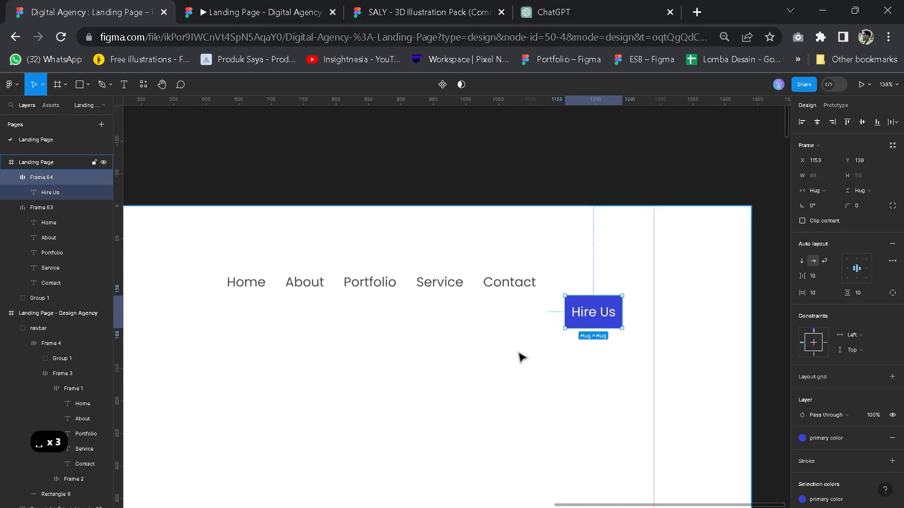
{"action": "scroll", "coordinate": [519, 355], "scroll_direction": "down", "scroll_amount": 3}
{"action": "scroll", "coordinate": [509, 337], "scroll_direction": "left", "scroll_amount": 6}
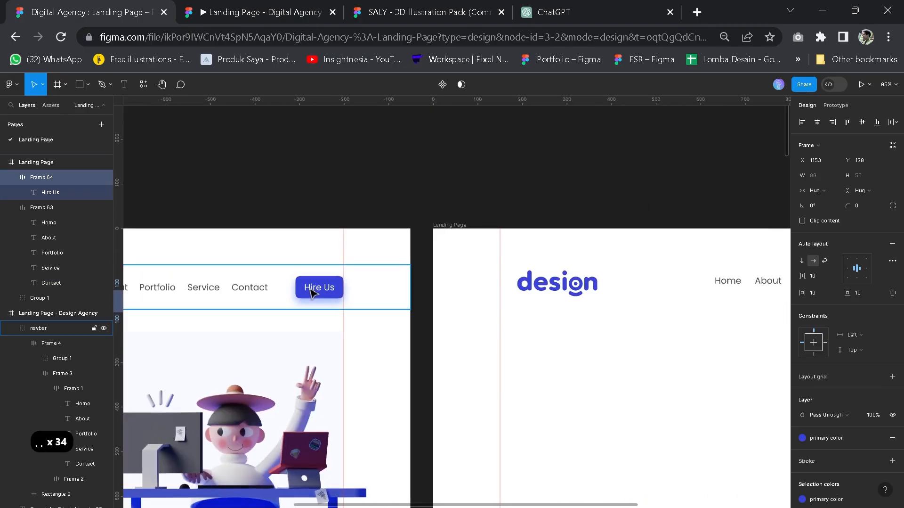
{"action": "left_click", "coordinate": [312, 292]}
{"action": "key", "text": "space"}
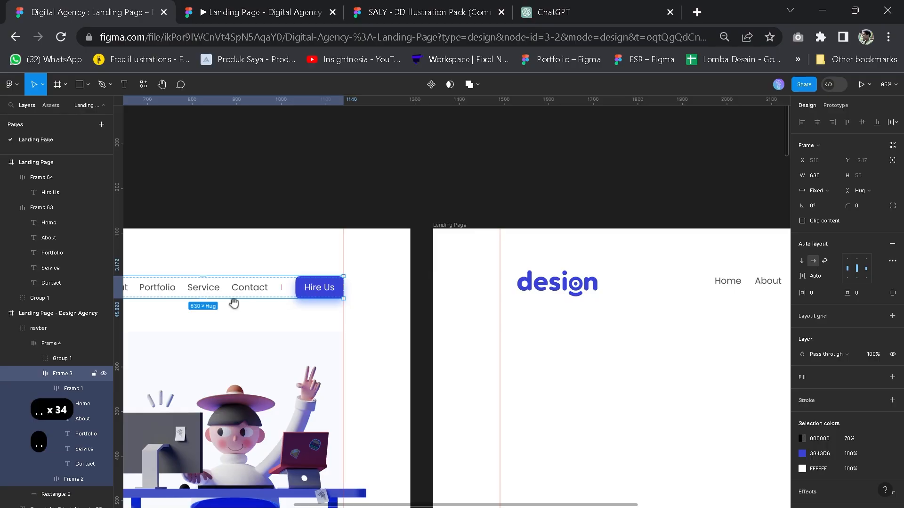
{"action": "left_click_drag", "start_coordinate": [233, 303], "coordinate": [313, 305]}
{"action": "left_click_drag", "start_coordinate": [368, 308], "coordinate": [427, 310]}
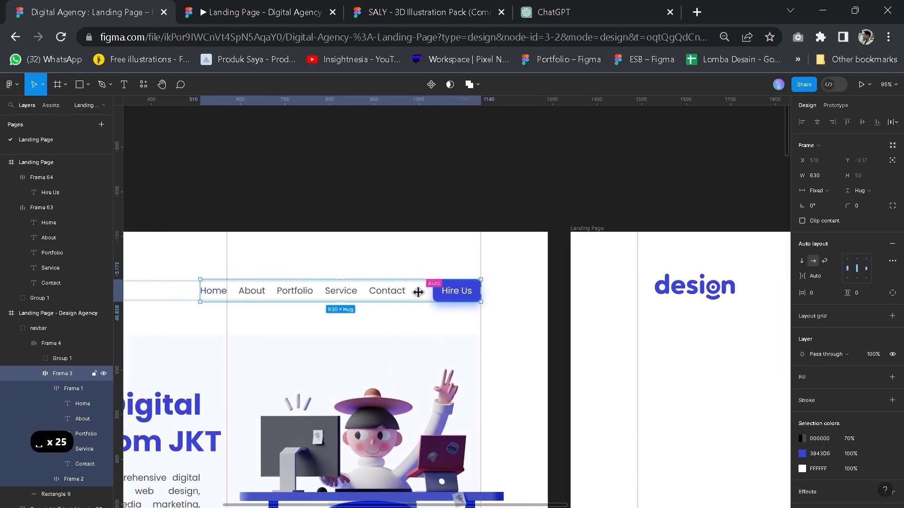
{"action": "left_click", "coordinate": [457, 292]}
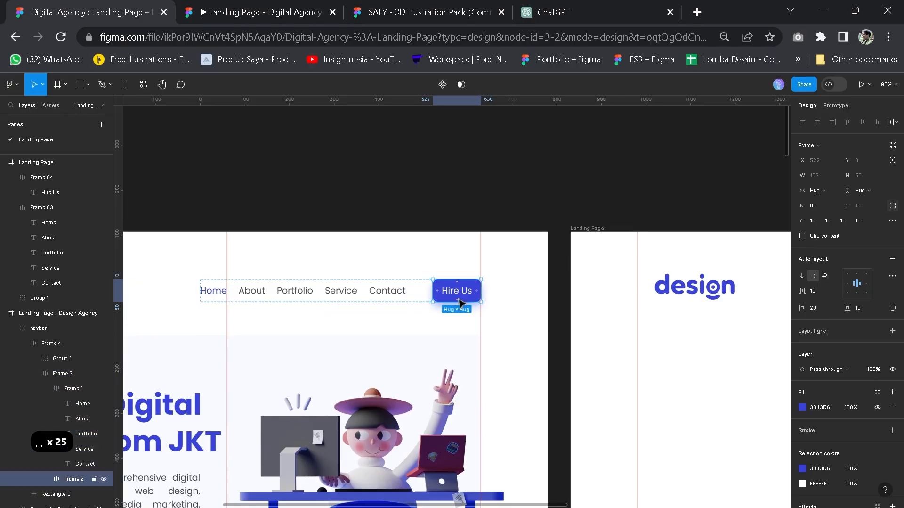
Set the horizontal padding of the new Hire Us button to 20.
{"action": "left_click", "coordinate": [721, 390]}
{"action": "key", "text": "space"}
{"action": "left_click_drag", "start_coordinate": [720, 391], "coordinate": [393, 364]}
{"action": "left_click_drag", "start_coordinate": [562, 327], "coordinate": [315, 345]}
{"action": "scroll", "coordinate": [582, 305], "scroll_direction": "up", "scroll_amount": 5}
{"action": "left_click", "coordinate": [466, 292]}
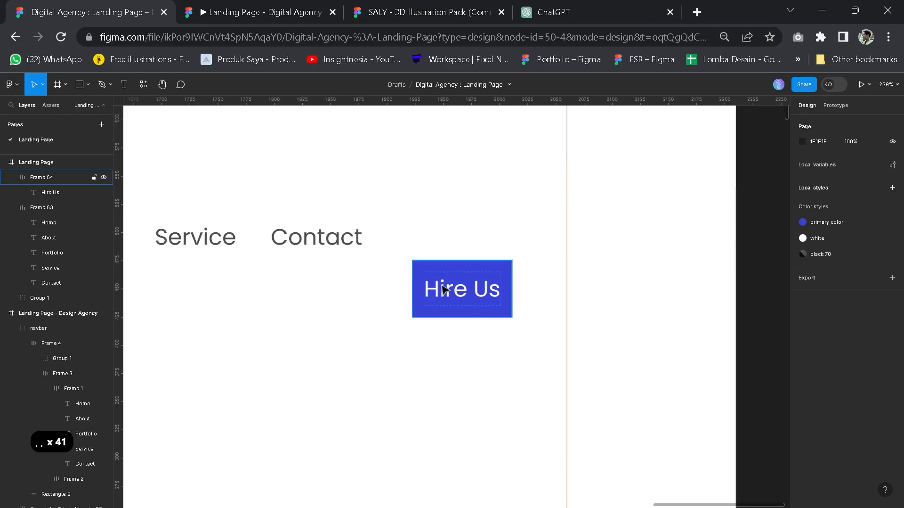
{"action": "left_click", "coordinate": [826, 293]}
{"action": "type", "text": "2"}
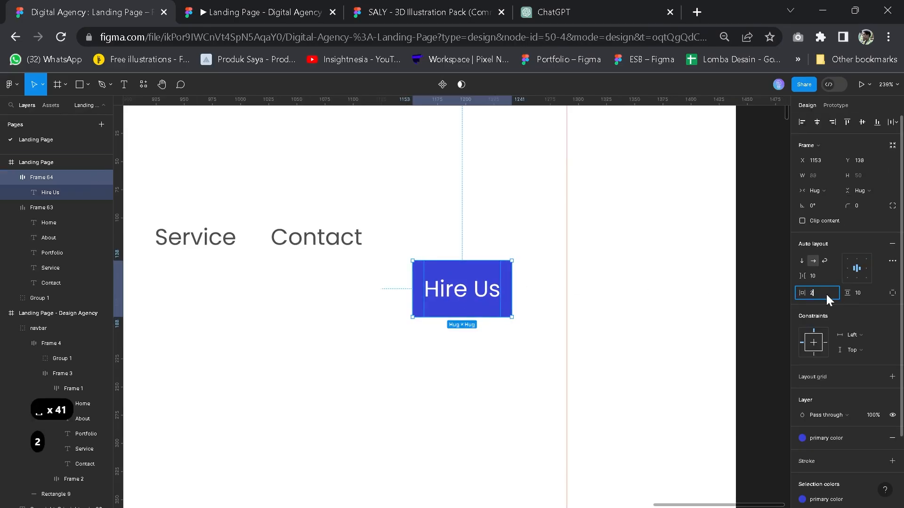
{"action": "type", "text": "0"}
{"action": "key", "text": "Return"}
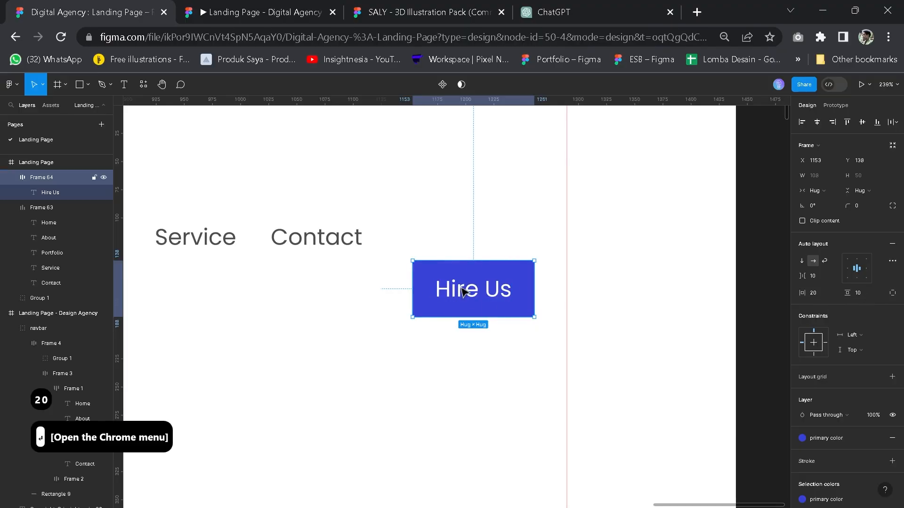
Move the new Hire Us button up beside the Contact link and set its corner radius to 10.
{"action": "left_click_drag", "start_coordinate": [482, 298], "coordinate": [488, 251]}
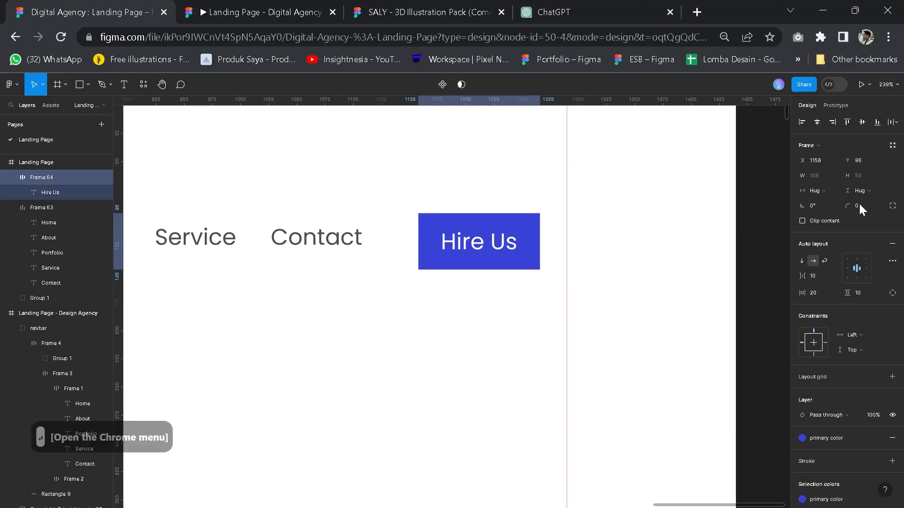
{"action": "type", "text": "10"}
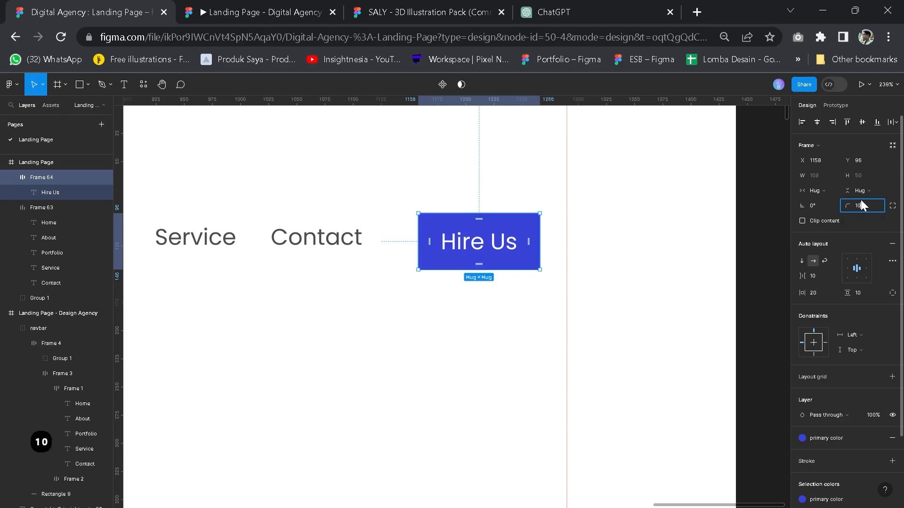
{"action": "key", "text": "Return"}
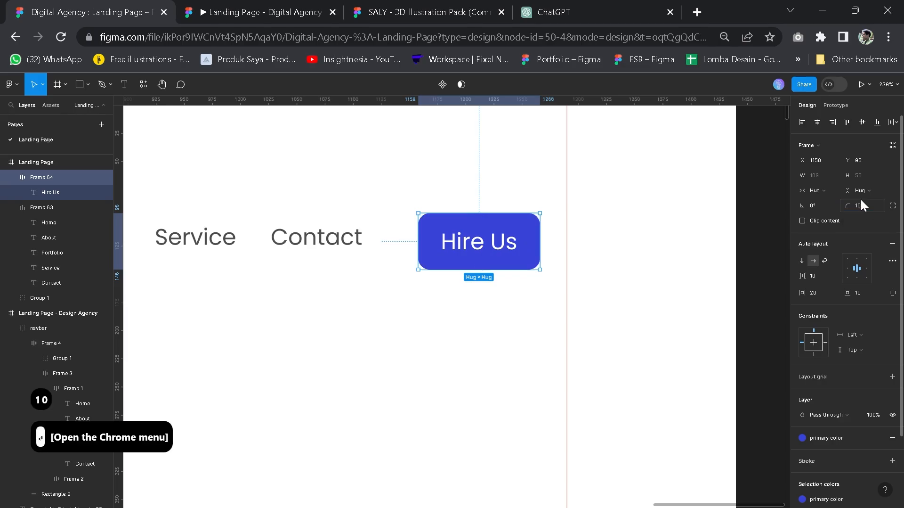
Apply corner smoothing of about 59%, near the iOS mark, to the Hire Us button.
{"action": "left_click", "coordinate": [892, 205]}
{"action": "left_click", "coordinate": [892, 221]}
{"action": "left_click_drag", "start_coordinate": [706, 245], "coordinate": [733, 245]}
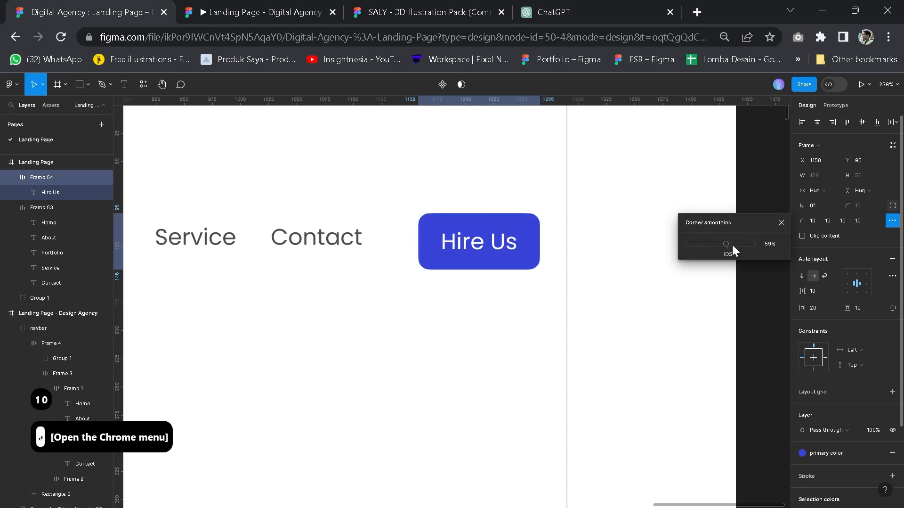
{"action": "left_click", "coordinate": [781, 222]}
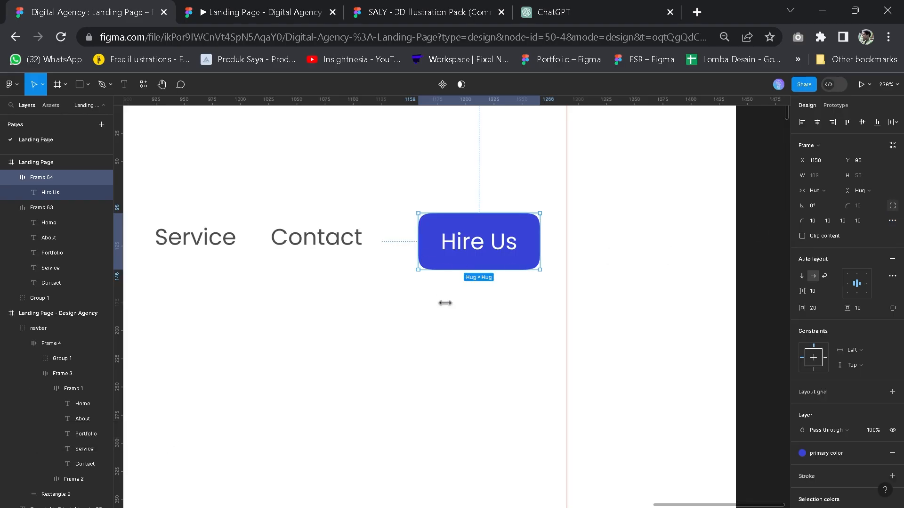
Add a drop shadow to the Hire Us button, coloured with the local primary color 3843D6 at 41% opacity.
{"action": "scroll", "coordinate": [571, 338], "scroll_direction": "up", "scroll_amount": 2}
{"action": "scroll", "coordinate": [837, 356], "scroll_direction": "down", "scroll_amount": 2}
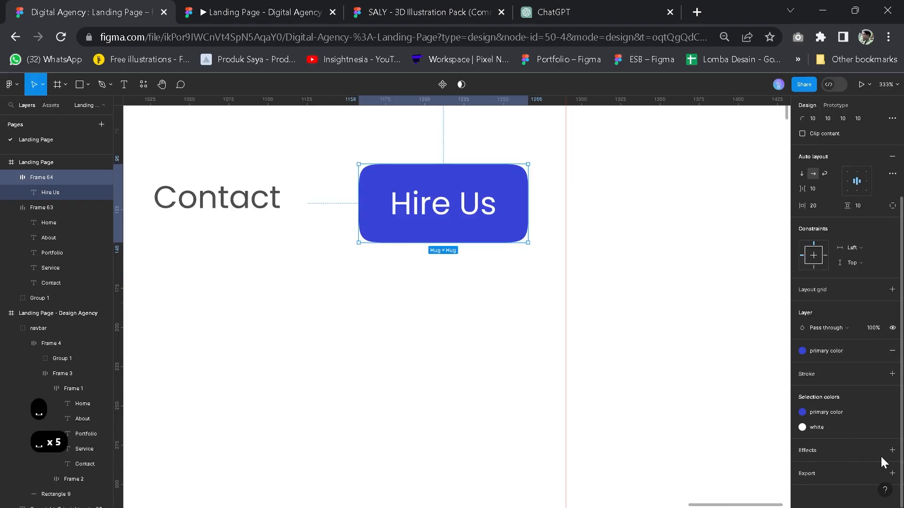
{"action": "left_click", "coordinate": [892, 450]}
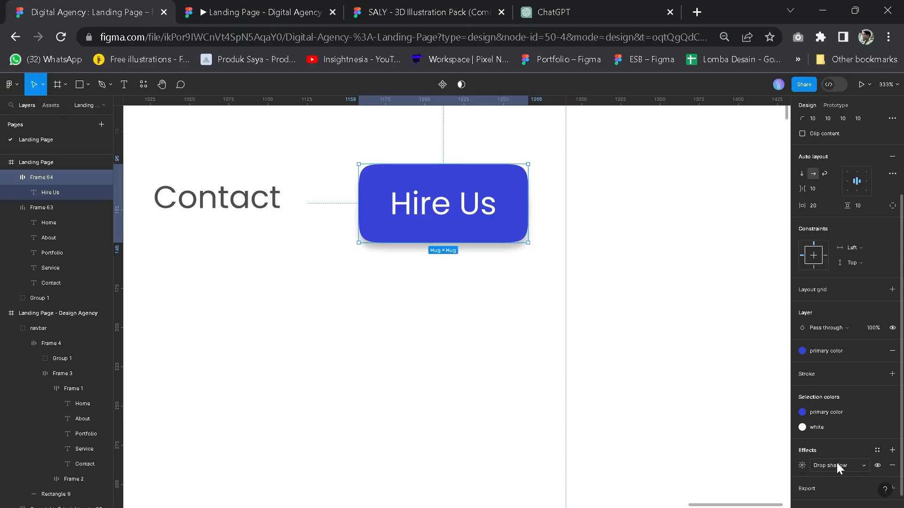
{"action": "left_click", "coordinate": [801, 464]}
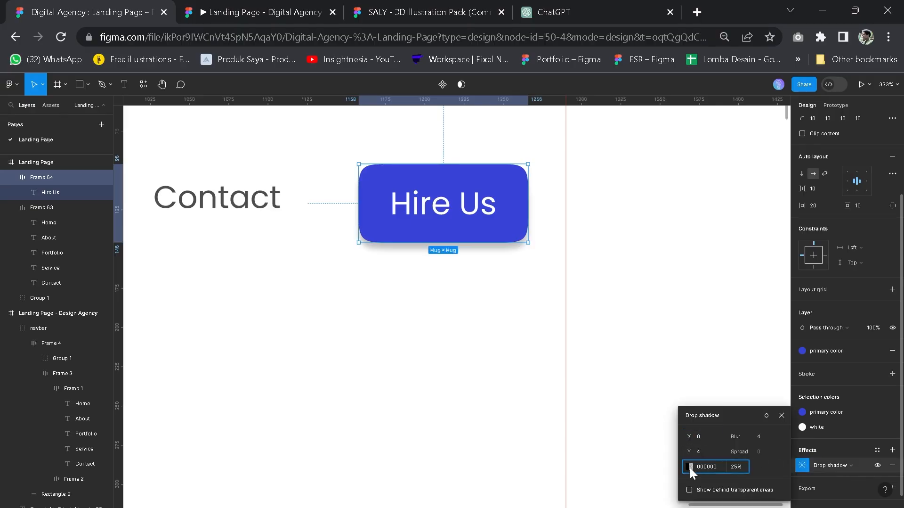
{"action": "left_click", "coordinate": [690, 466]}
{"action": "left_click", "coordinate": [618, 441]}
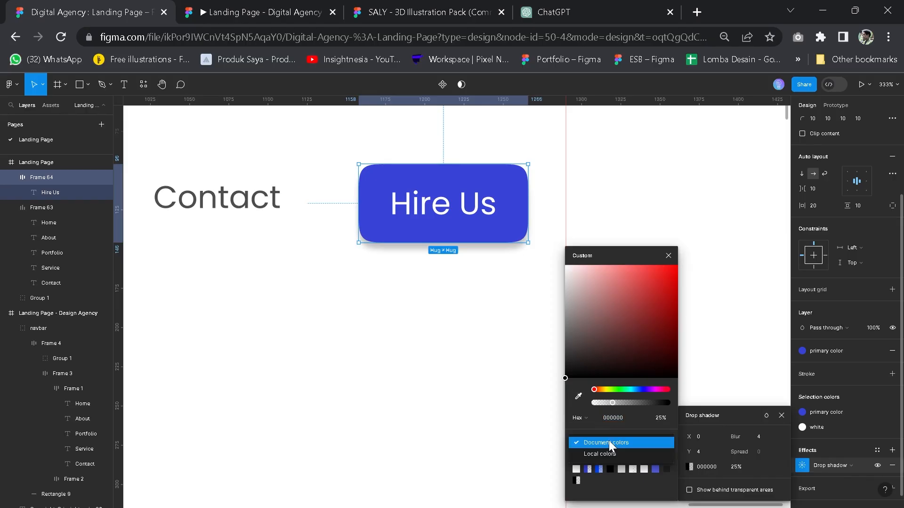
{"action": "left_click", "coordinate": [603, 451]}
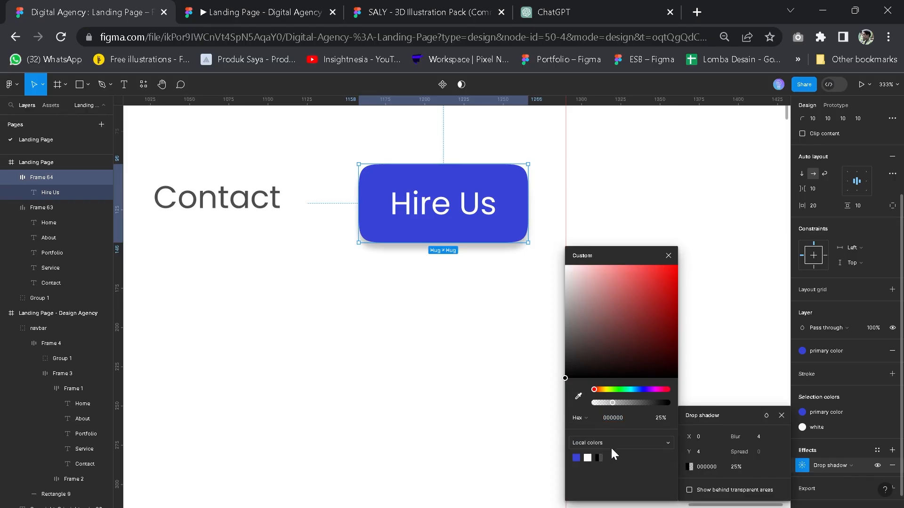
{"action": "left_click", "coordinate": [577, 456]}
{"action": "left_click_drag", "start_coordinate": [659, 403], "coordinate": [624, 400]}
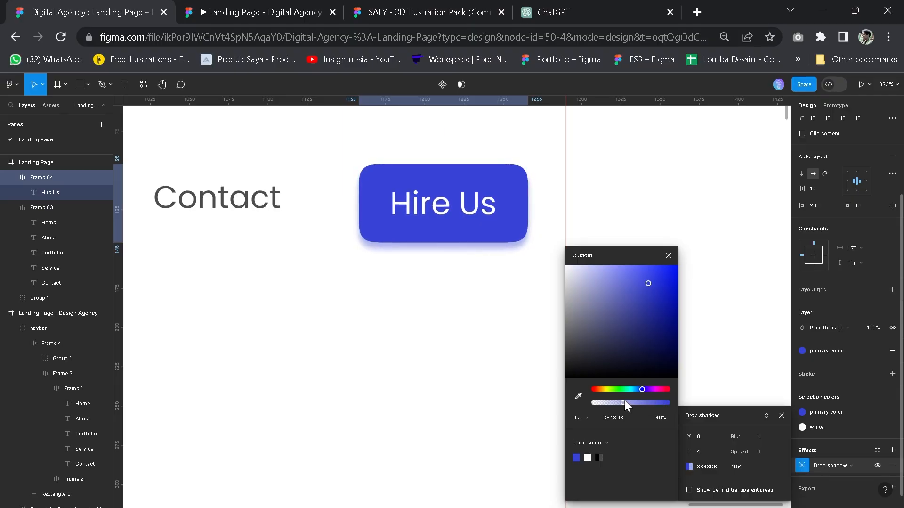
Set the blur of the Hire Us button's drop shadow to 16.
{"action": "left_click", "coordinate": [740, 437]}
{"action": "left_click_drag", "start_coordinate": [740, 438], "coordinate": [857, 430]}
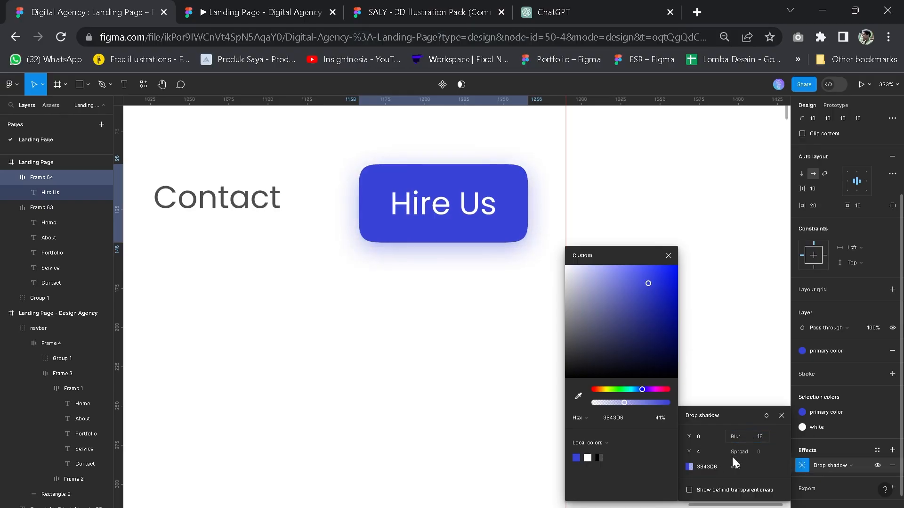
{"action": "left_click", "coordinate": [668, 255]}
Move the Hire Us button to the frame's right margin guide, vertically centred with the navigation links.
{"action": "scroll", "coordinate": [468, 346], "scroll_direction": "down", "scroll_amount": 2}
{"action": "scroll", "coordinate": [457, 290], "scroll_direction": "down", "scroll_amount": 2}
{"action": "key", "text": "space"}
{"action": "left_click_drag", "start_coordinate": [425, 241], "coordinate": [478, 349]}
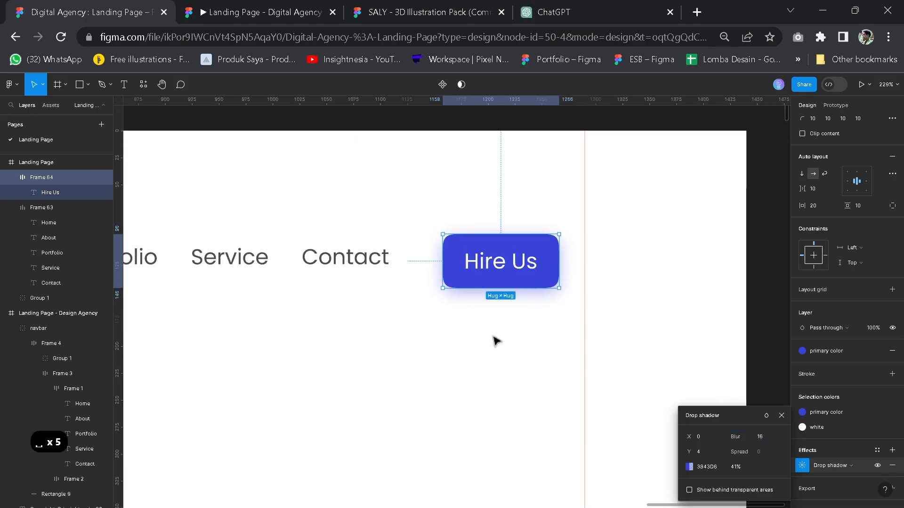
{"action": "left_click", "coordinate": [492, 348]}
{"action": "mouse_move", "coordinate": [508, 275]}
{"action": "left_mouse_down"}
{"action": "mouse_move", "coordinate": [517, 259]}
{"action": "mouse_move", "coordinate": [535, 265]}
{"action": "mouse_move", "coordinate": [524, 271]}
{"action": "left_mouse_up"}
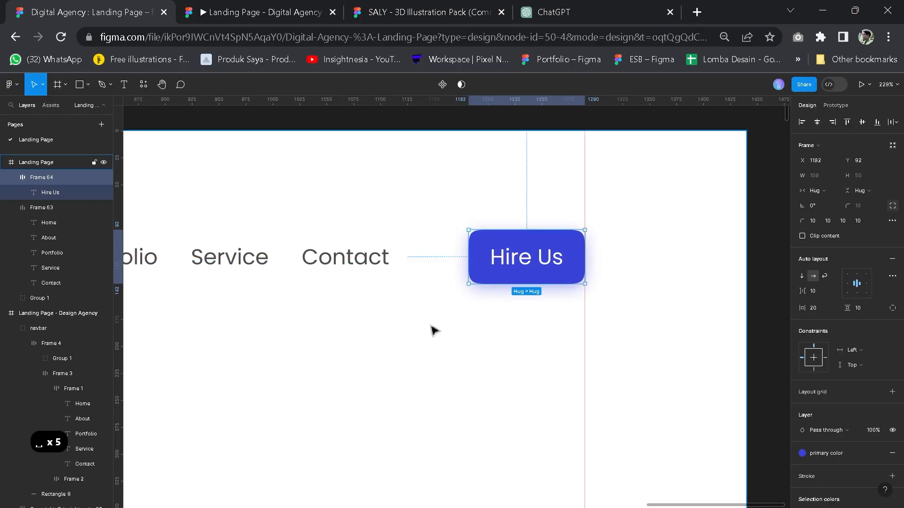
Combine the navigation links and the Hire Us button in a horizontal auto layout with a gap of 70.
{"action": "scroll", "coordinate": [434, 329], "scroll_direction": "down", "scroll_amount": 2}
{"action": "key", "text": "space"}
{"action": "key", "text": "space"}
{"action": "key", "text": "space"}
{"action": "key", "text": "space"}
{"action": "key", "text": "space"}
{"action": "key", "text": "space"}
{"action": "key", "text": "space"}
{"action": "key", "text": "space"}
{"action": "key", "text": "space"}
{"action": "key", "text": "space"}
{"action": "key", "text": "space"}
{"action": "key", "text": "space"}
{"action": "key", "text": "space"}
{"action": "scroll", "coordinate": [496, 339], "scroll_direction": "left", "scroll_amount": 3}
{"action": "scroll", "coordinate": [533, 323], "scroll_direction": "down", "scroll_amount": 3}
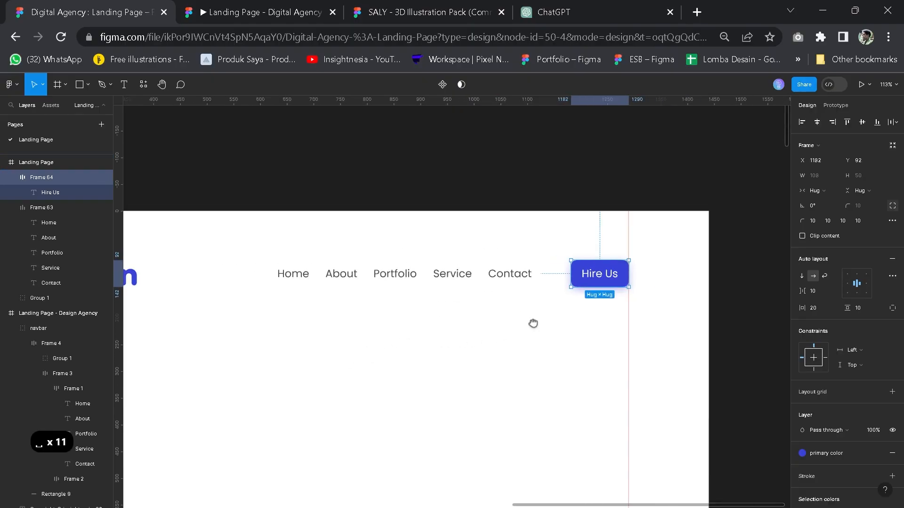
{"action": "key", "text": "space"}
{"action": "key", "text": "space"}
{"action": "scroll", "coordinate": [532, 323], "scroll_direction": "down", "scroll_amount": 3}
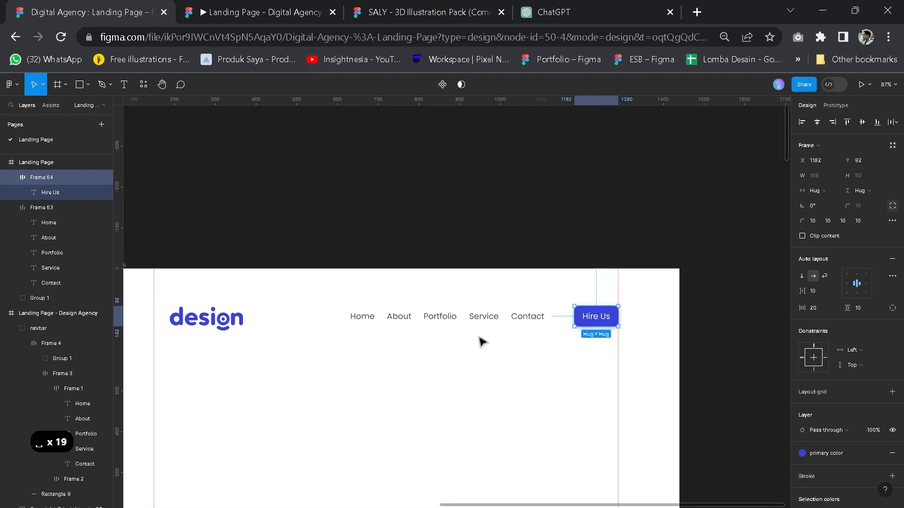
{"action": "left_click", "coordinate": [480, 325], "text": "shift"}
{"action": "key", "text": "shift+a"}
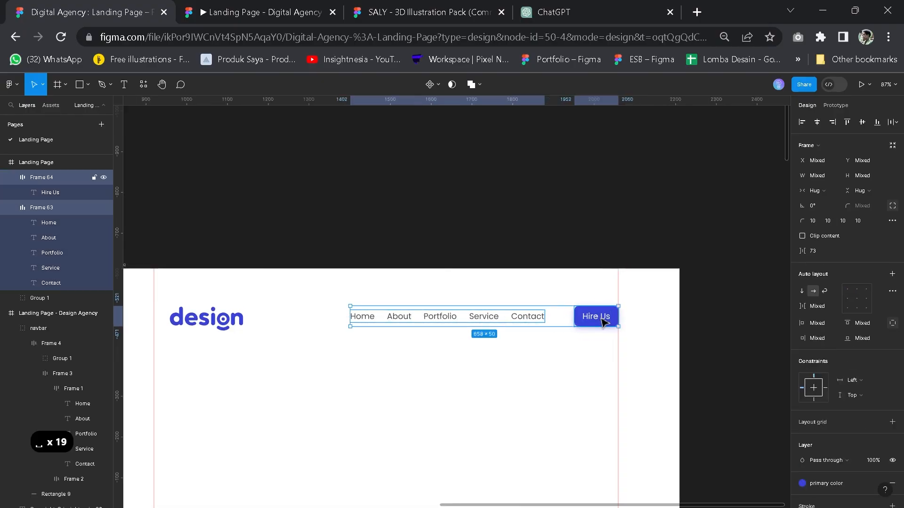
{"action": "left_click", "coordinate": [560, 315]}
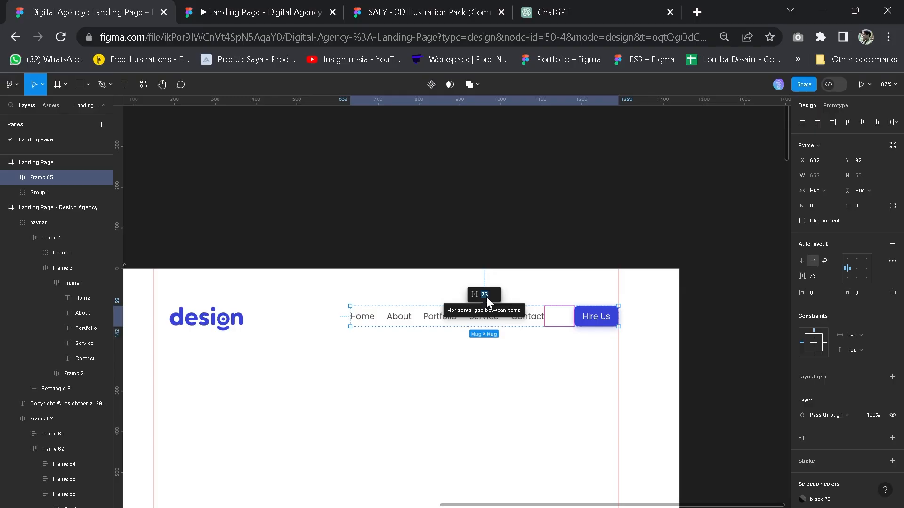
{"action": "type", "text": "70"}
{"action": "key", "text": "Return"}
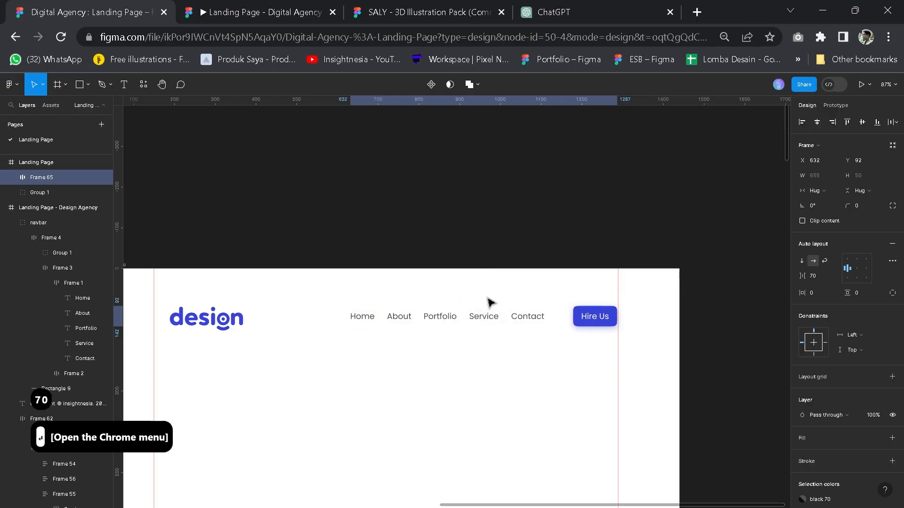
Align the links-and-button frame to the right margin guide and the design logo to the left margin guide at X 150.
{"action": "left_click_drag", "start_coordinate": [470, 318], "coordinate": [471, 322]}
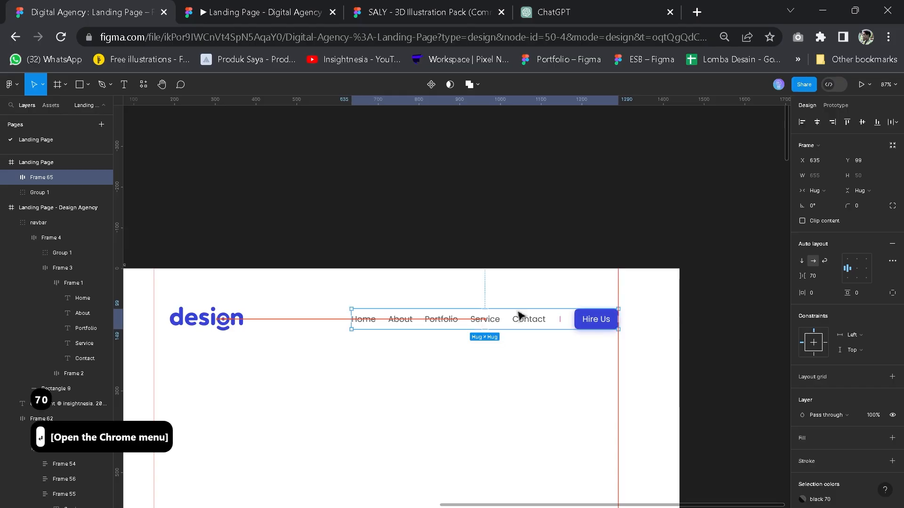
{"action": "key", "text": "space"}
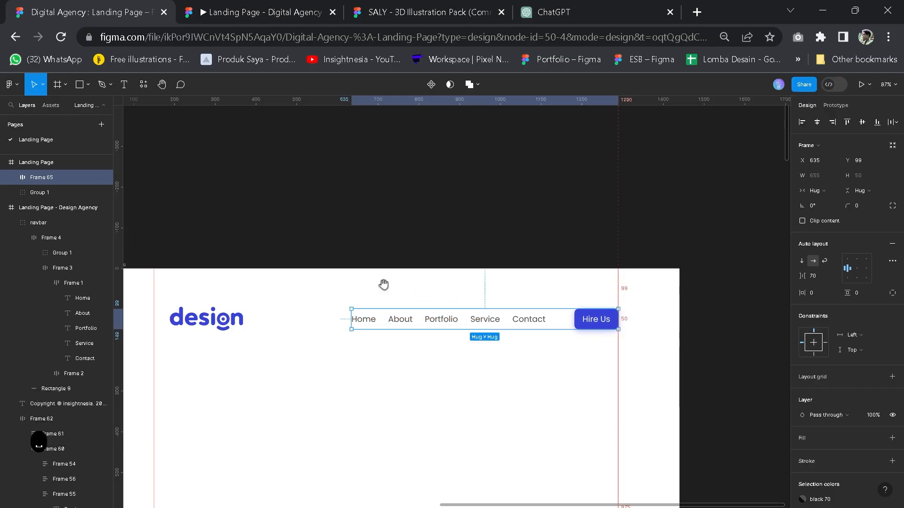
{"action": "left_click_drag", "start_coordinate": [384, 284], "coordinate": [474, 278]}
{"action": "left_click_drag", "start_coordinate": [313, 317], "coordinate": [282, 317]}
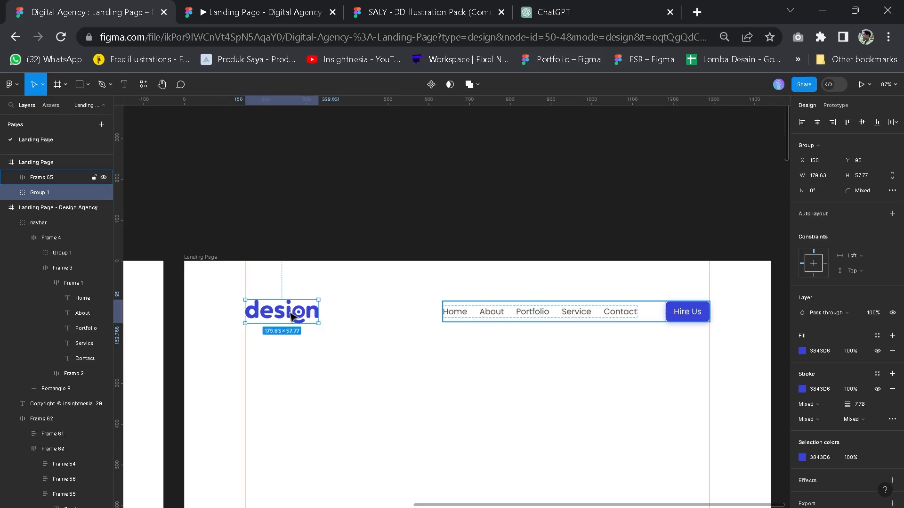
Wrap the logo and the links-and-button frame in one auto layout navbar and centre it horizontally on the page.
{"action": "left_click", "coordinate": [520, 317], "text": "shift"}
{"action": "key", "text": "shift+a"}
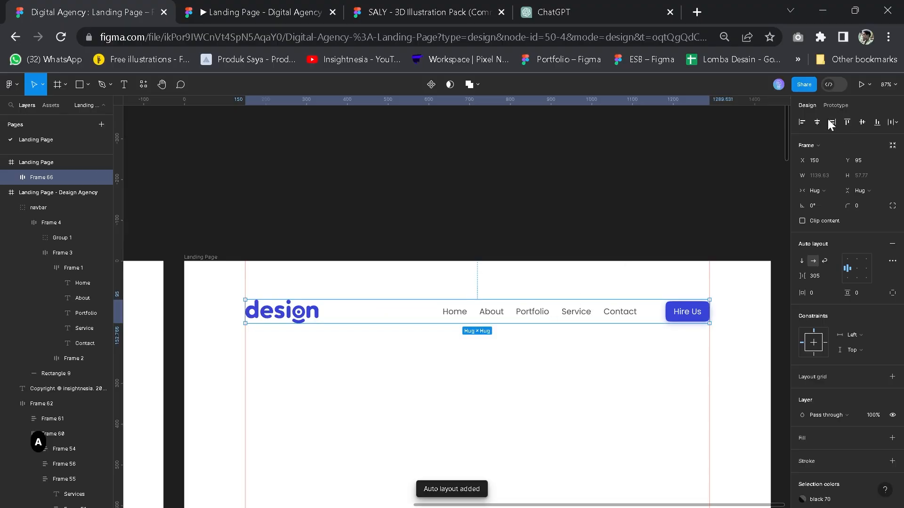
{"action": "left_click", "coordinate": [818, 117]}
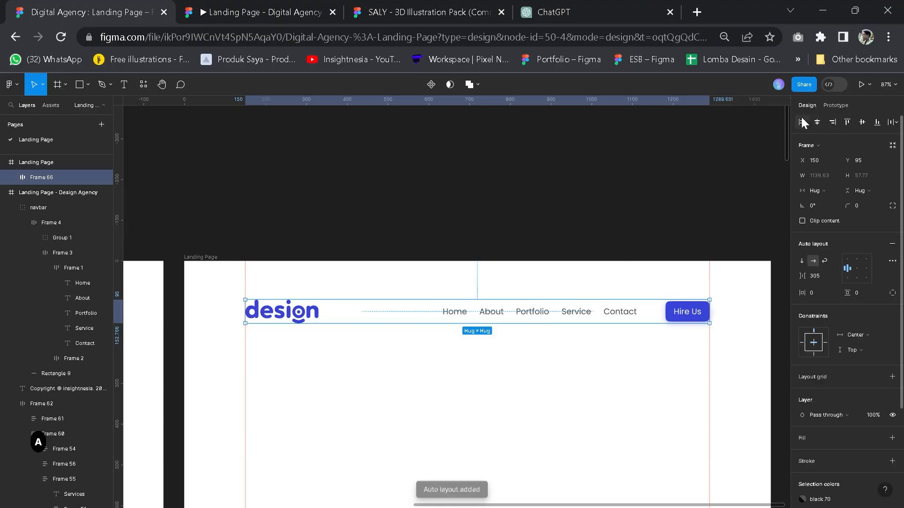
Examine the text settings of the welcome line, headline and description in the reference design's hero section.
{"action": "scroll", "coordinate": [612, 316], "scroll_direction": "down", "scroll_amount": 1}
{"action": "key", "text": "space"}
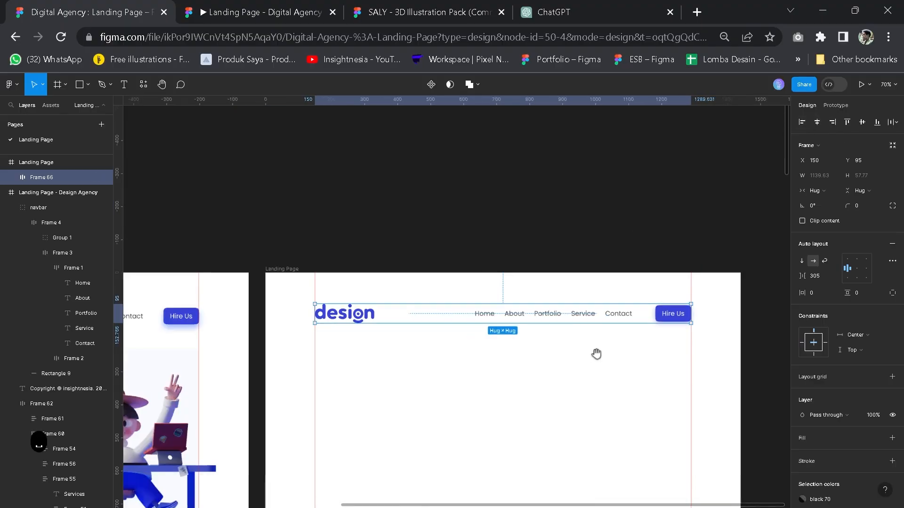
{"action": "left_click_drag", "start_coordinate": [600, 353], "coordinate": [571, 348]}
{"action": "scroll", "coordinate": [528, 370], "scroll_direction": "down", "scroll_amount": 1}
{"action": "left_click", "coordinate": [424, 390]}
{"action": "key", "text": "space"}
{"action": "left_click_drag", "start_coordinate": [455, 360], "coordinate": [551, 298]}
{"action": "scroll", "coordinate": [456, 308], "scroll_direction": "down", "scroll_amount": 2}
{"action": "left_click_drag", "start_coordinate": [457, 308], "coordinate": [521, 298]}
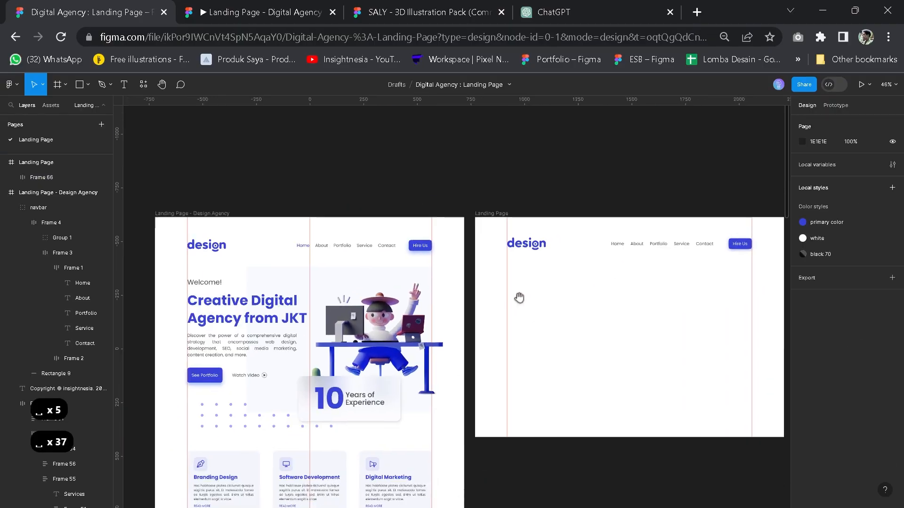
{"action": "left_click", "coordinate": [210, 282]}
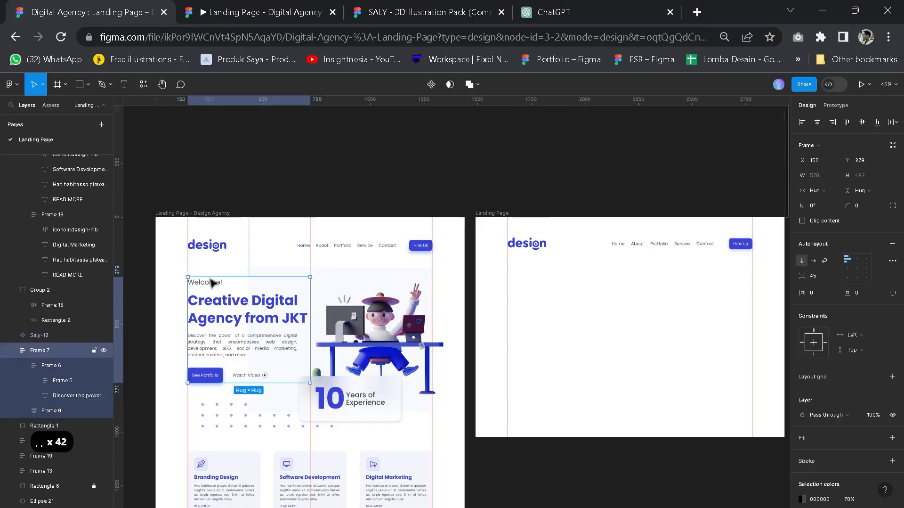
{"action": "double_click", "coordinate": [217, 288]}
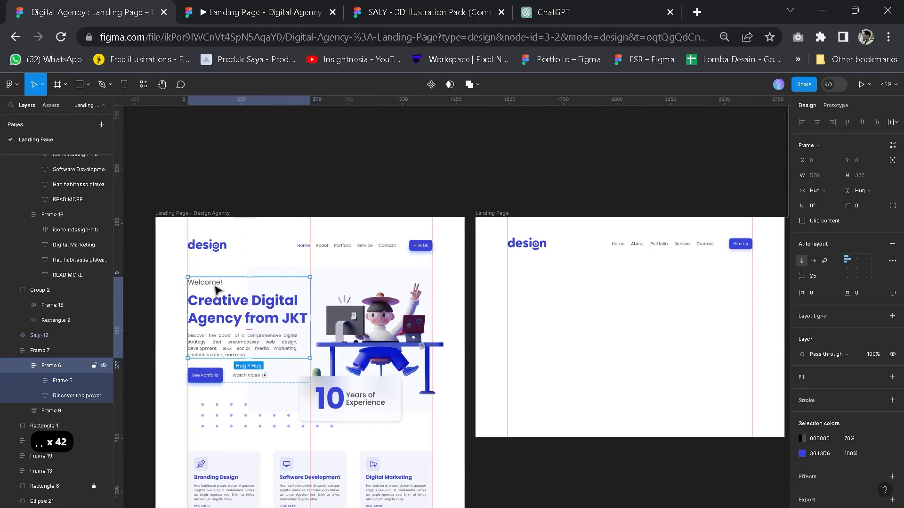
{"action": "double_click", "coordinate": [215, 288]}
{"action": "double_click", "coordinate": [252, 312]}
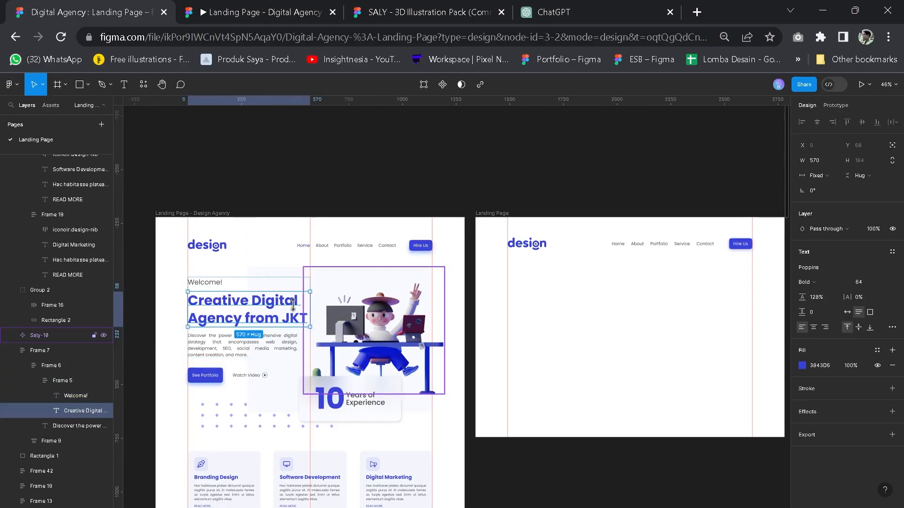
{"action": "double_click", "coordinate": [268, 320]}
{"action": "double_click", "coordinate": [249, 344]}
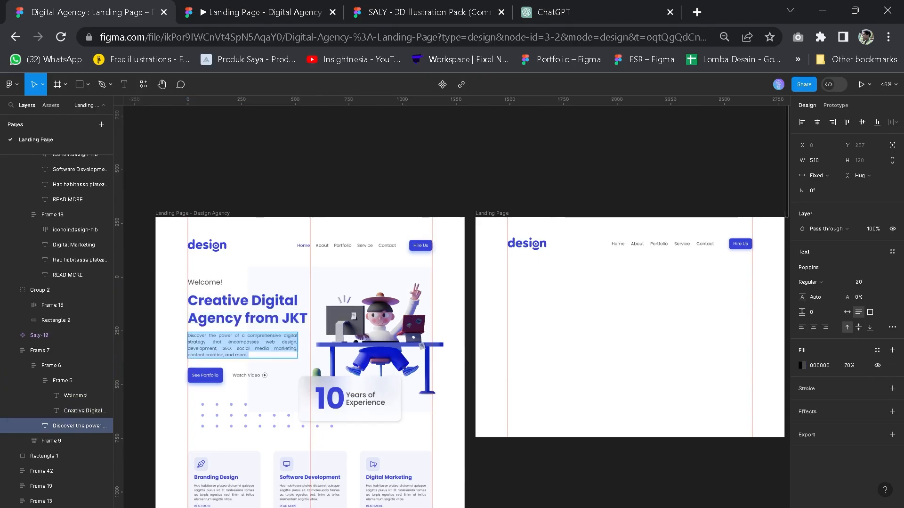
{"action": "left_click", "coordinate": [387, 333]}
{"action": "left_click", "coordinate": [549, 333]}
Add the text "Welcome" below the logo in the new landing page frame.
{"action": "left_click_drag", "start_coordinate": [567, 330], "coordinate": [533, 332]}
{"action": "scroll", "coordinate": [460, 354], "scroll_direction": "up", "scroll_amount": 1}
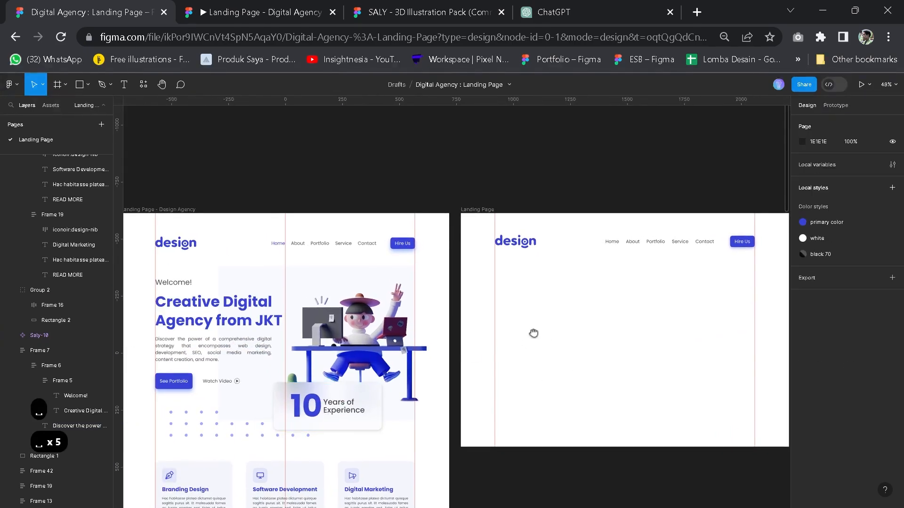
{"action": "left_click", "coordinate": [124, 84]}
{"action": "left_click", "coordinate": [504, 292]}
{"action": "type", "text": "Welcome"}
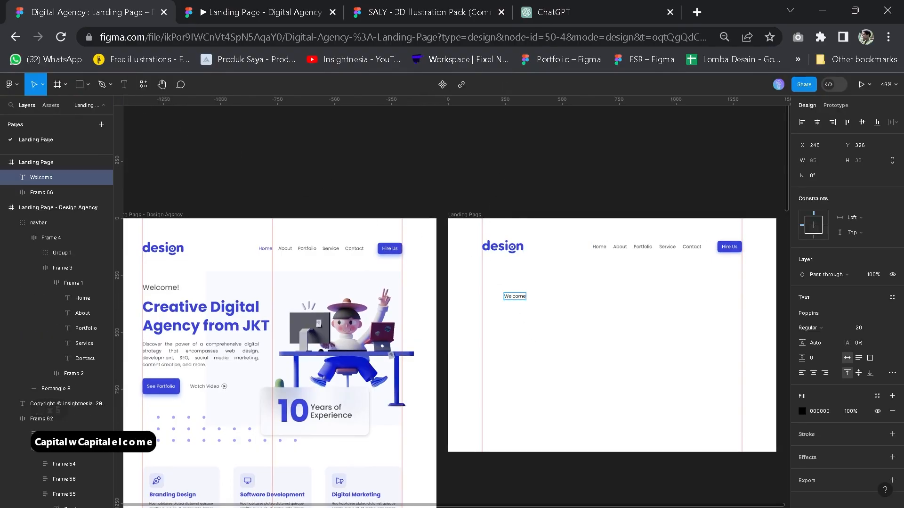
{"action": "key", "text": "Escape"}
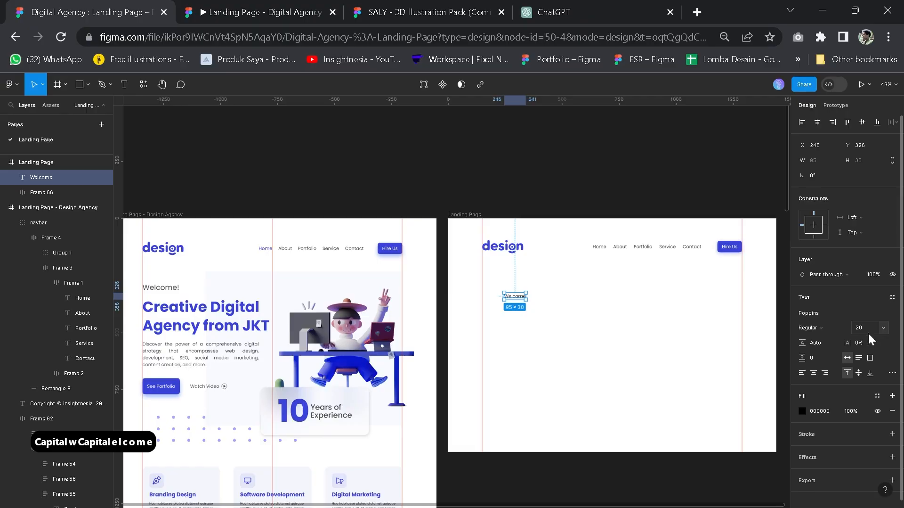
Set the Welcome text's font size to 24 and move it to the left margin guide below the logo.
{"action": "scroll", "coordinate": [532, 315], "scroll_direction": "up", "scroll_amount": 5}
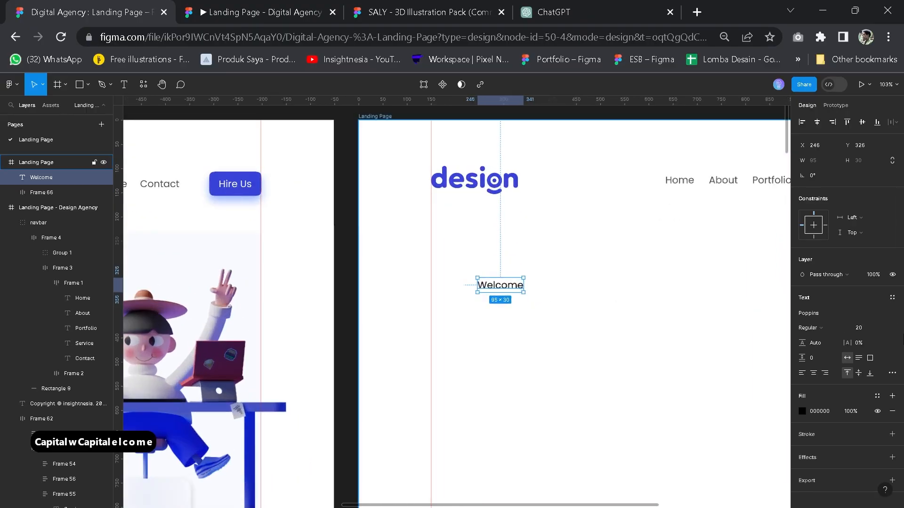
{"action": "left_click", "coordinate": [866, 327]}
{"action": "left_click", "coordinate": [869, 338]}
{"action": "left_click_drag", "start_coordinate": [494, 287], "coordinate": [460, 270]}
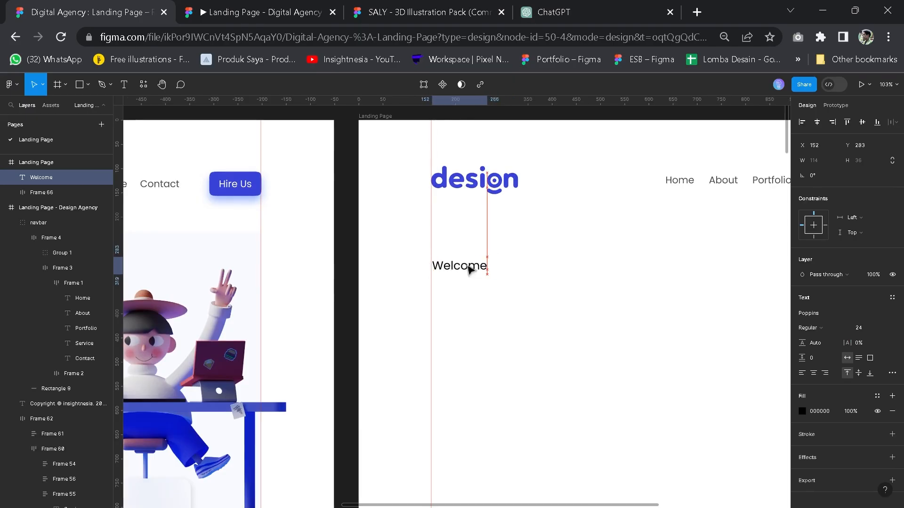
Apply the black 70 colour style to the Welcome text and place a duplicate of it directly below.
{"action": "left_click", "coordinate": [877, 396]}
{"action": "left_click", "coordinate": [726, 462]}
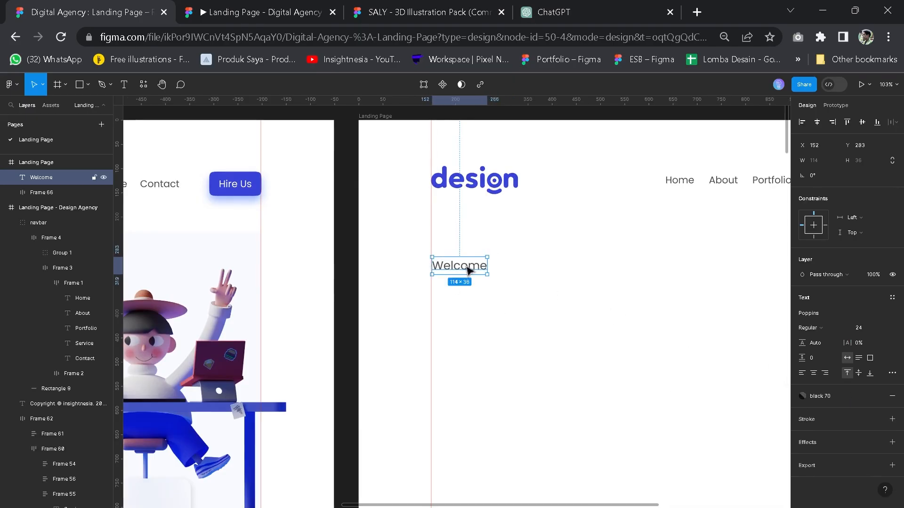
{"action": "key", "text": "ctrl+d"}
{"action": "left_click_drag", "start_coordinate": [465, 268], "coordinate": [469, 296]}
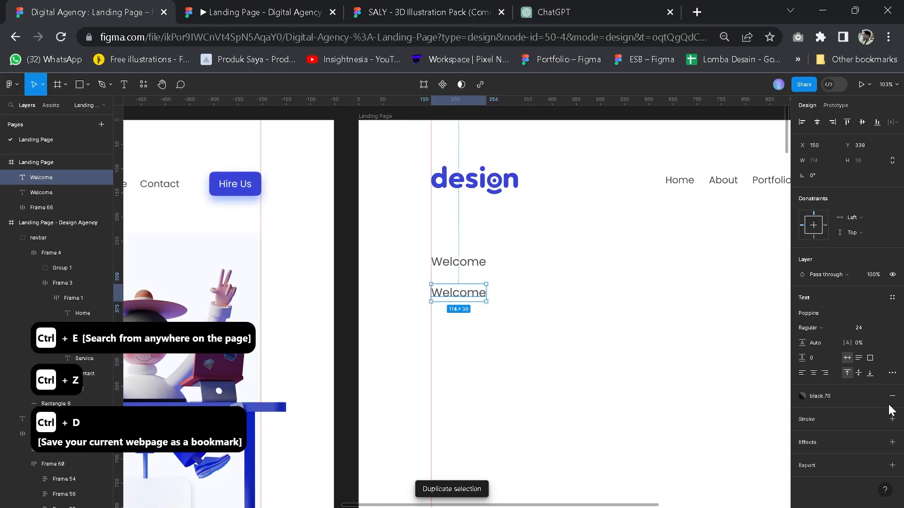
Apply the primary color style to the lower Welcome copy and change its text to "Creative Digital Agency from JKT".
{"action": "left_click", "coordinate": [835, 396]}
{"action": "left_click", "coordinate": [695, 462]}
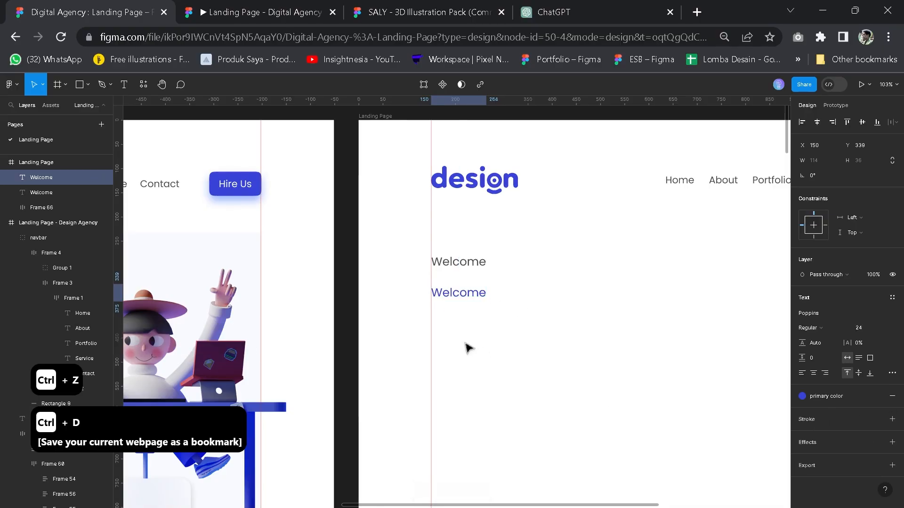
{"action": "scroll", "coordinate": [521, 326], "scroll_direction": "down", "scroll_amount": 5}
{"action": "key", "text": "space"}
{"action": "left_click_drag", "start_coordinate": [573, 329], "coordinate": [664, 316]}
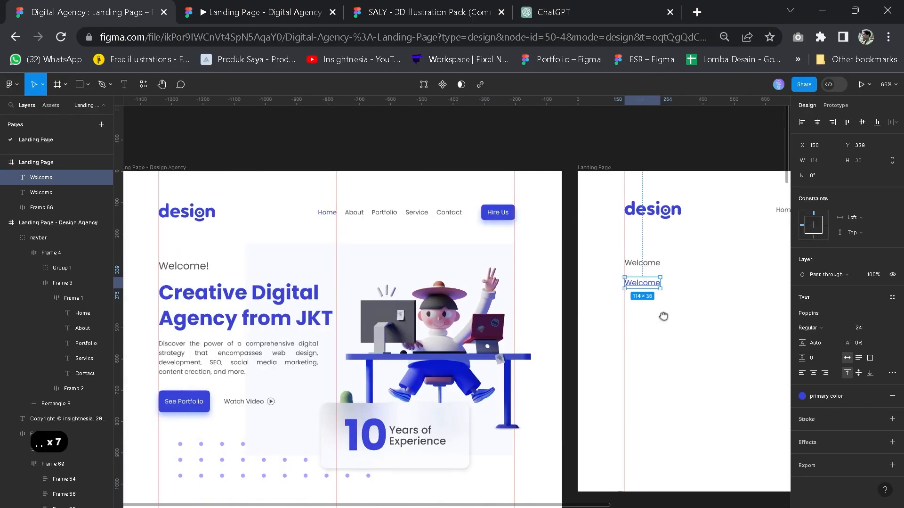
{"action": "double_click", "coordinate": [643, 284]}
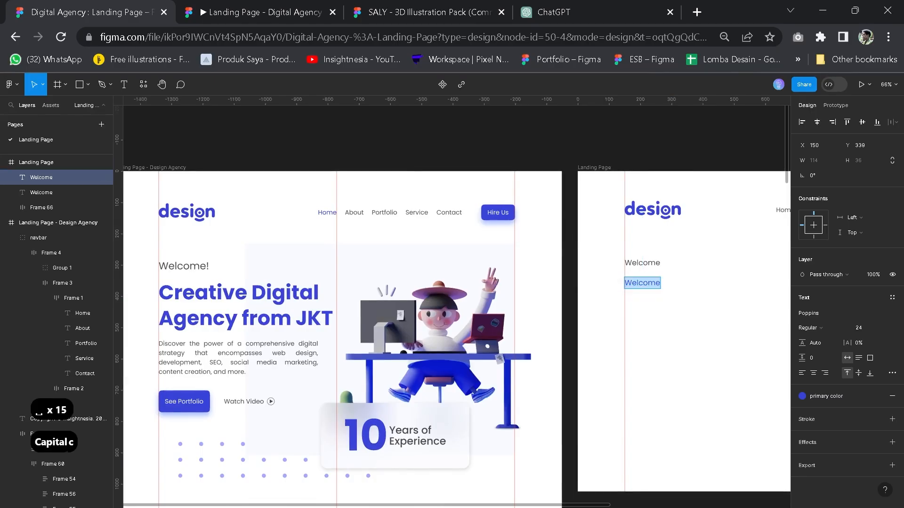
{"action": "type", "text": "Creative Digital Agency F"}
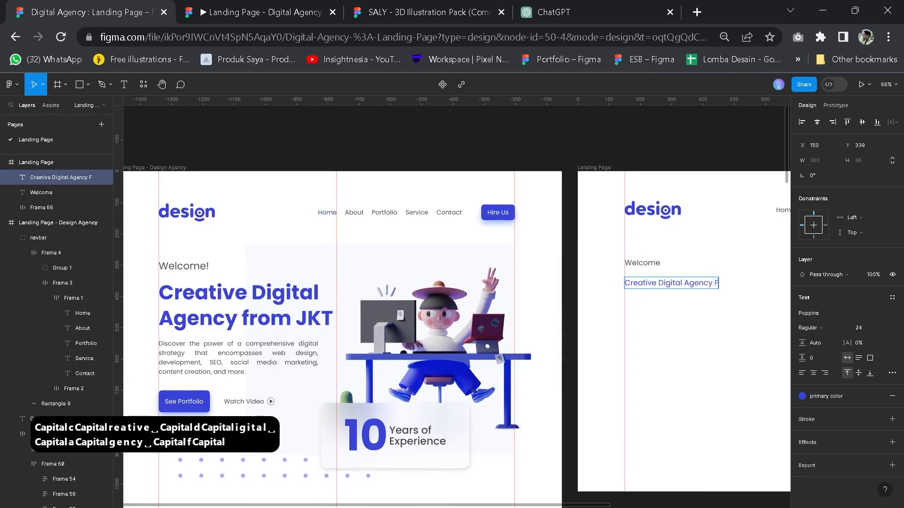
{"action": "key", "text": "BackSpace"}
{"action": "type", "text": "from JKT"}
{"action": "left_click", "coordinate": [683, 318]}
Set the font weight of the "Creative Digital Agency from JKT" headline to Bold.
{"action": "key", "text": "space"}
{"action": "left_click_drag", "start_coordinate": [644, 316], "coordinate": [455, 331]}
{"action": "scroll", "coordinate": [541, 326], "scroll_direction": "up", "scroll_amount": 3}
{"action": "scroll", "coordinate": [560, 325], "scroll_direction": "up", "scroll_amount": 2}
{"action": "key", "text": "space"}
{"action": "left_click_drag", "start_coordinate": [564, 337], "coordinate": [513, 335]}
{"action": "scroll", "coordinate": [512, 335], "scroll_direction": "up", "scroll_amount": 1}
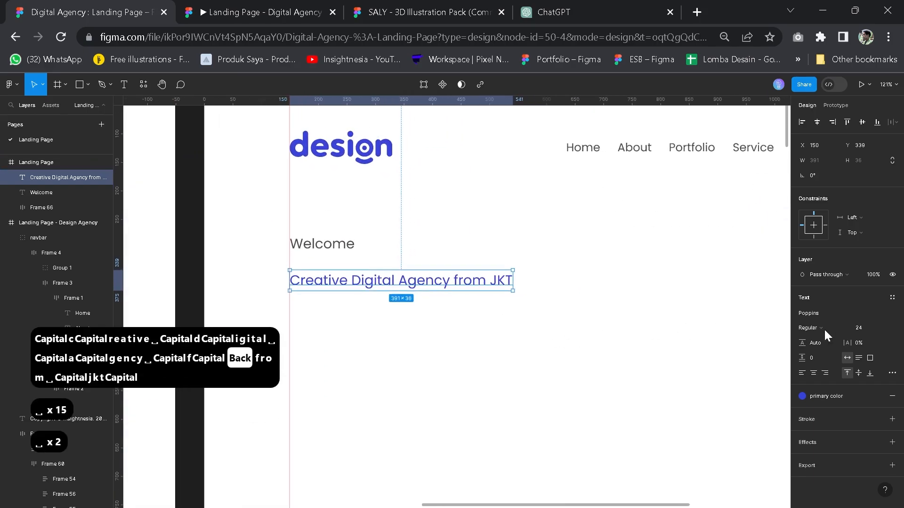
{"action": "left_click", "coordinate": [814, 327]}
{"action": "left_click", "coordinate": [818, 383]}
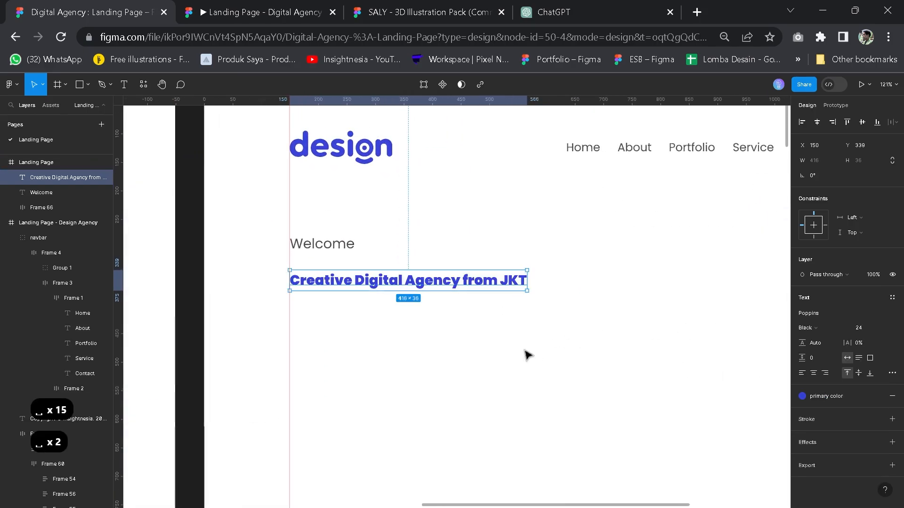
{"action": "left_click", "coordinate": [814, 326]}
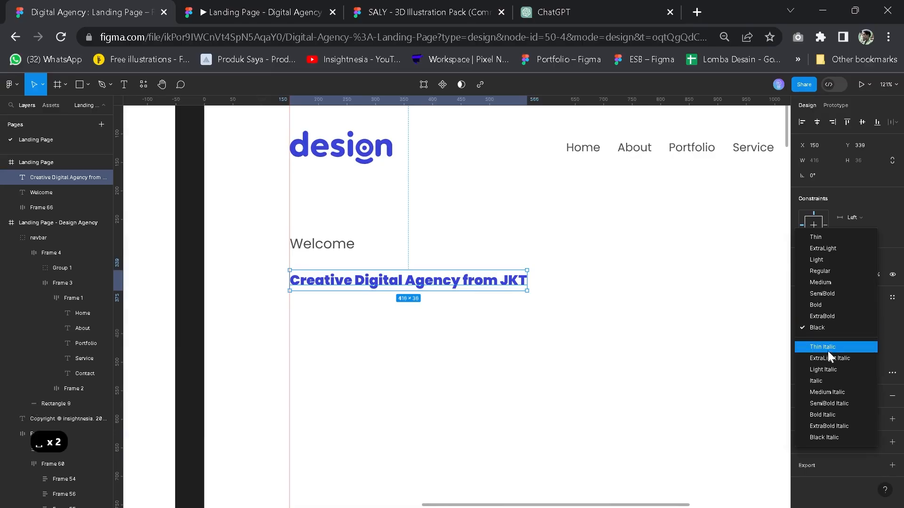
{"action": "left_click", "coordinate": [818, 306]}
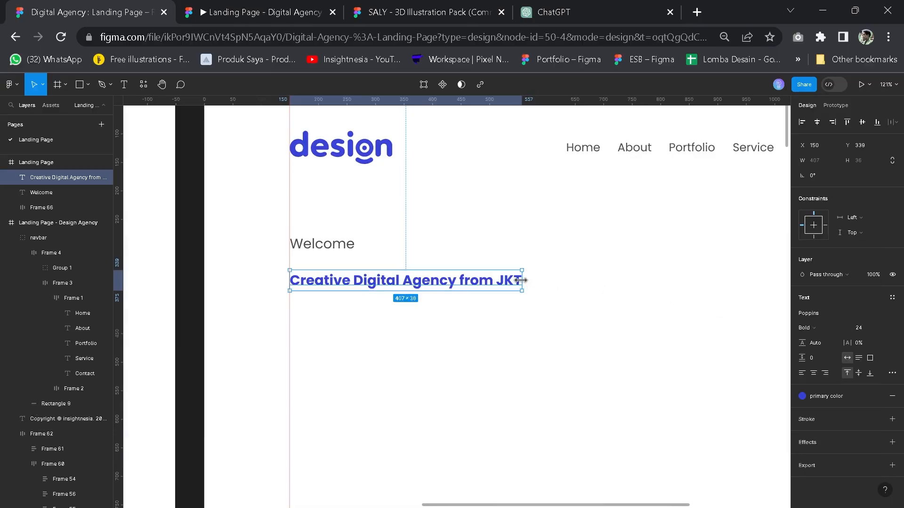
Scale the headline up proportionally to about 746 × 66, keeping it anchored at the margin guide.
{"action": "scroll", "coordinate": [525, 283], "scroll_direction": "down", "scroll_amount": 5}
{"action": "scroll", "coordinate": [523, 283], "scroll_direction": "up", "scroll_amount": 2}
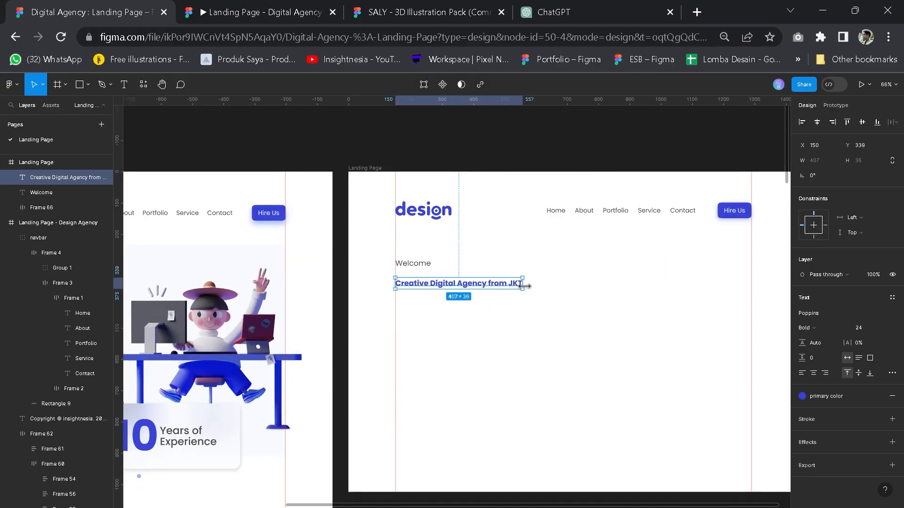
{"action": "key", "text": "k"}
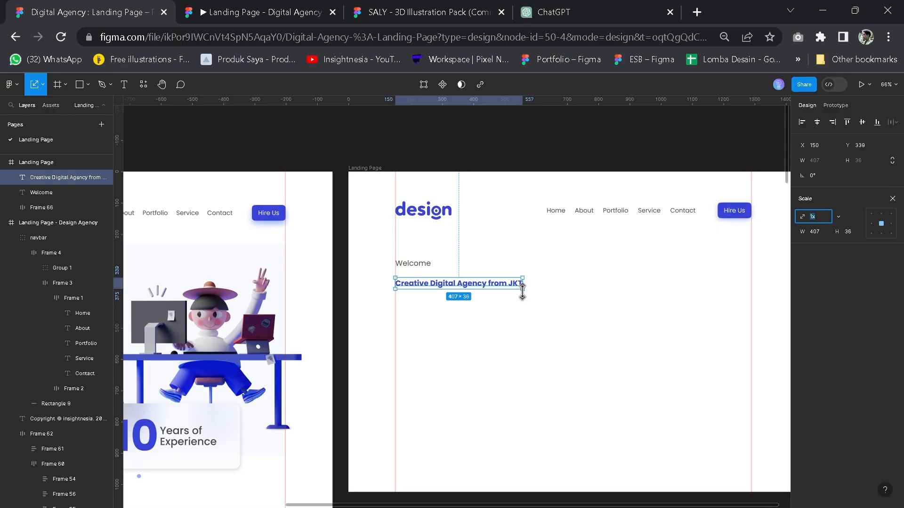
{"action": "left_click_drag", "start_coordinate": [543, 307], "coordinate": [563, 300]}
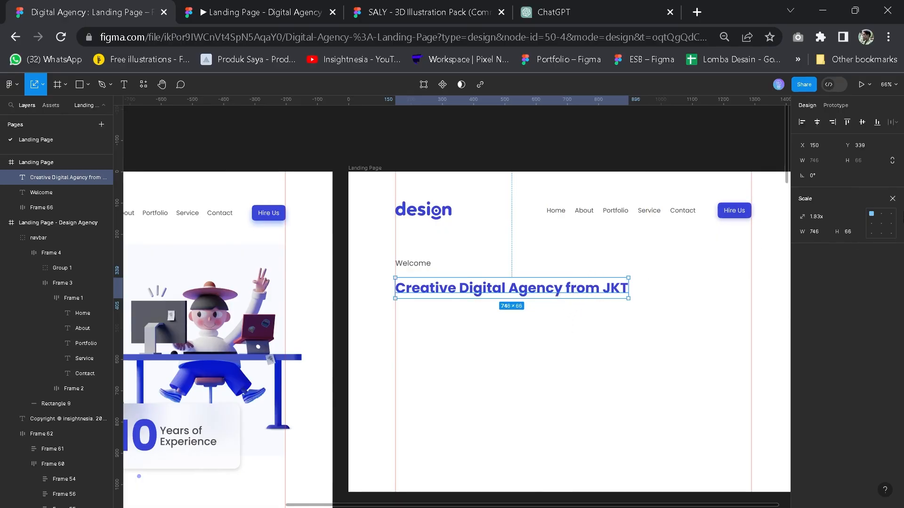
{"action": "key", "text": "v"}
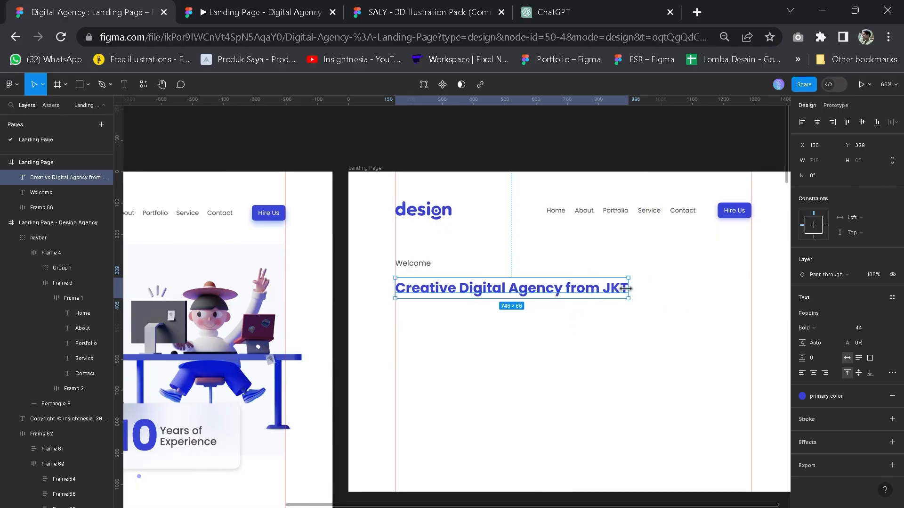
Narrow the headline's text box to about 423 wide so it wraps onto two lines, and left-align the text.
{"action": "left_click_drag", "start_coordinate": [601, 288], "coordinate": [528, 284]}
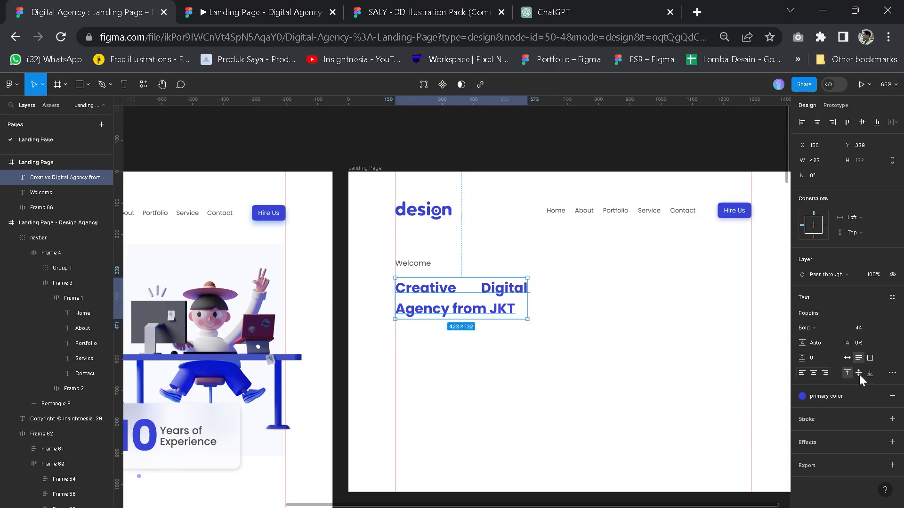
{"action": "left_click", "coordinate": [802, 372]}
{"action": "scroll", "coordinate": [446, 344], "scroll_direction": "down", "scroll_amount": 3}
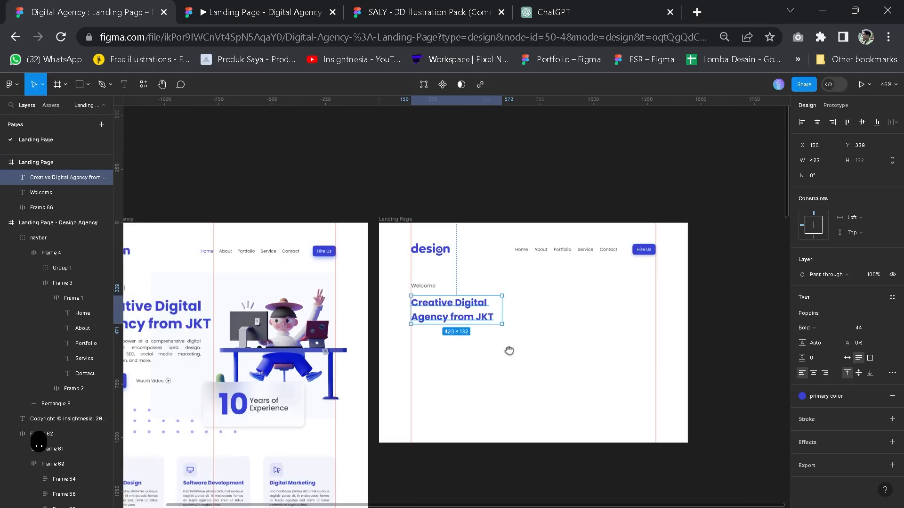
Scale the two-line headline up proportionally to about 590 × 184 below the Welcome text.
{"action": "scroll", "coordinate": [509, 350], "scroll_direction": "up", "scroll_amount": 3}
{"action": "key", "text": "k"}
{"action": "mouse_move", "coordinate": [498, 315]}
{"action": "left_mouse_down"}
{"action": "mouse_move", "coordinate": [580, 339]}
{"action": "mouse_move", "coordinate": [492, 309]}
{"action": "left_mouse_up"}
{"action": "left_click", "coordinate": [607, 314]}
{"action": "left_click_drag", "start_coordinate": [610, 318], "coordinate": [541, 323]}
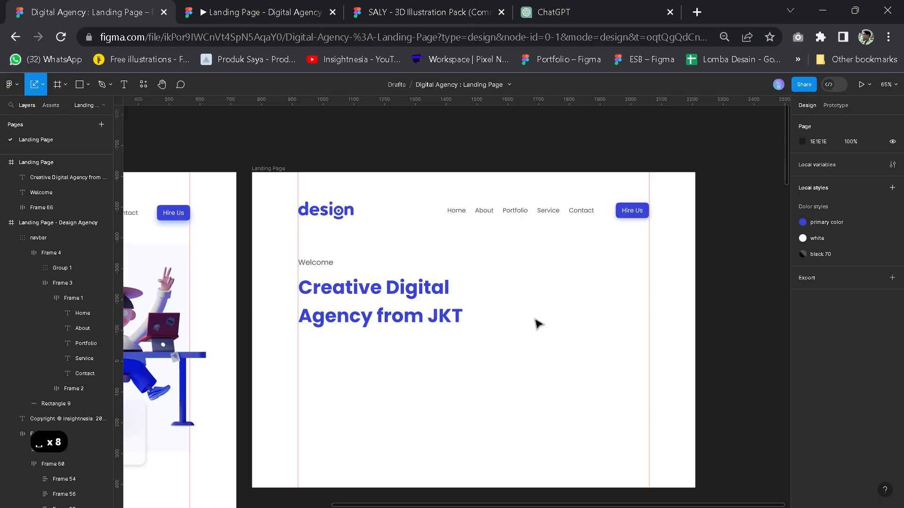
{"action": "left_click", "coordinate": [455, 317]}
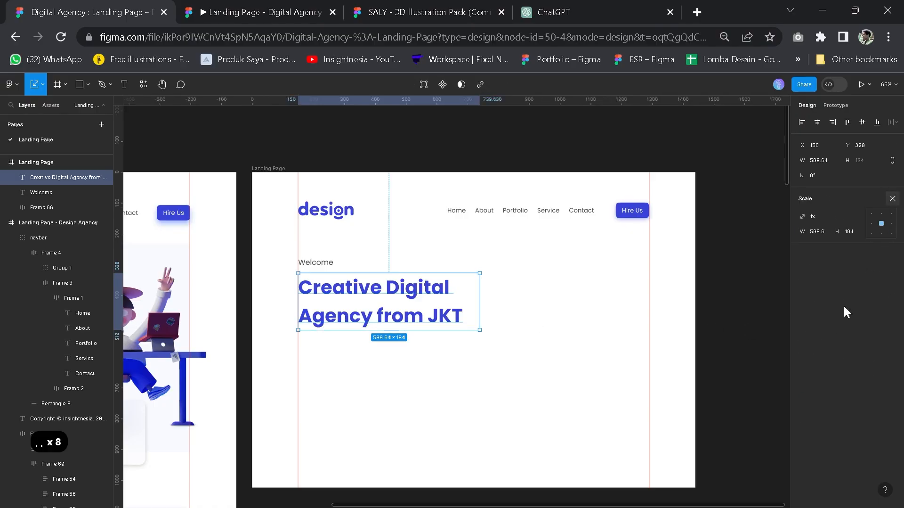
{"action": "key", "text": "v"}
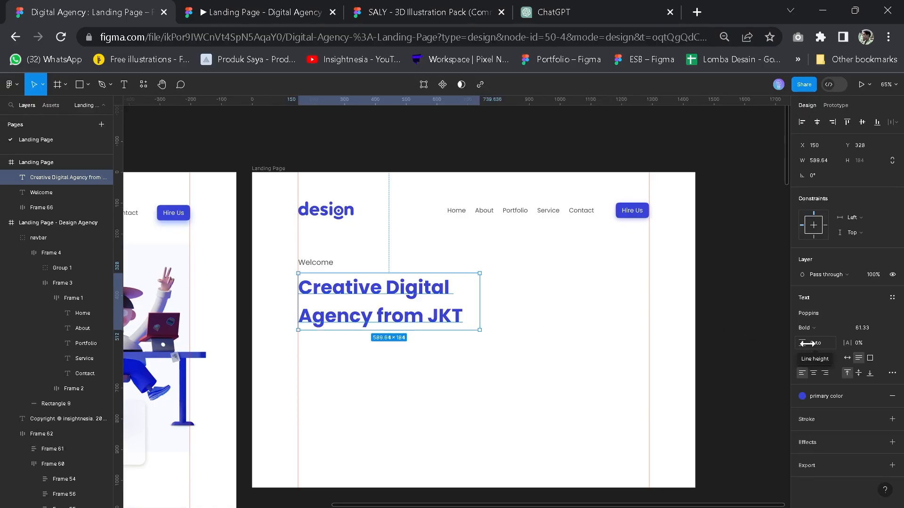
Tighten the headline's line height to about 126.5%.
{"action": "left_click_drag", "start_coordinate": [807, 344], "coordinate": [786, 342]}
{"action": "left_click", "coordinate": [386, 384]}
{"action": "key", "text": "space"}
{"action": "left_click_drag", "start_coordinate": [390, 379], "coordinate": [541, 364]}
{"action": "scroll", "coordinate": [491, 360], "scroll_direction": "down", "scroll_amount": 2}
{"action": "key", "text": "space"}
Switch to ChatGPT and copy the closing paragraph beginning "Discover a world where digital boundaries cease to exist".
{"action": "left_click", "coordinate": [548, 3]}
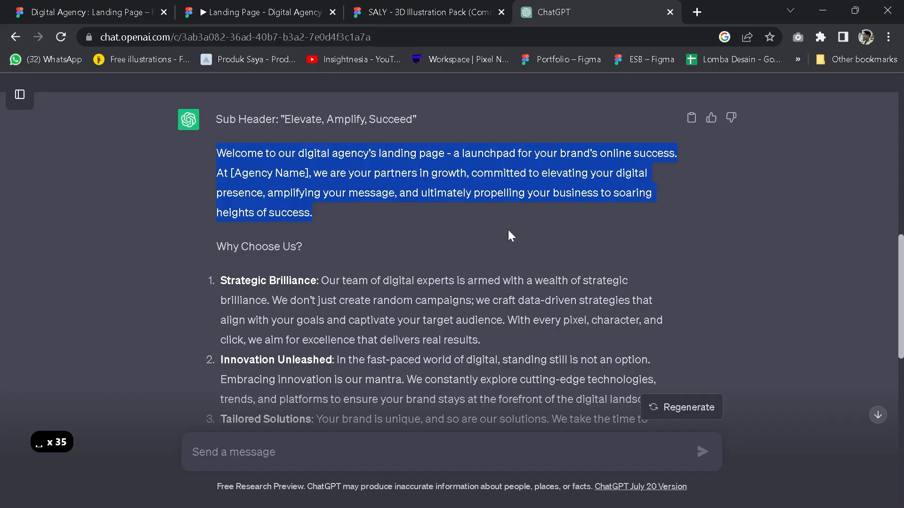
{"action": "left_click", "coordinate": [249, 170]}
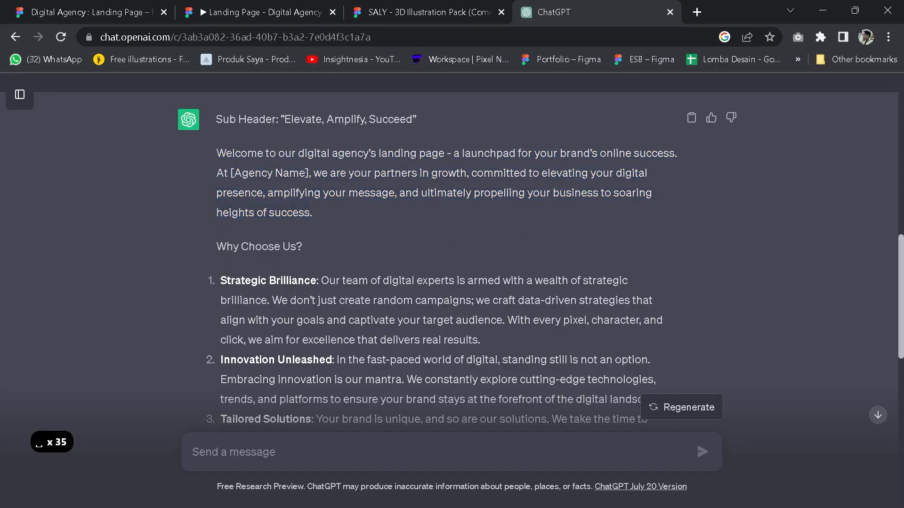
{"action": "scroll", "coordinate": [400, 211], "scroll_direction": "down", "scroll_amount": 10}
{"action": "left_click_drag", "start_coordinate": [216, 244], "coordinate": [293, 283]}
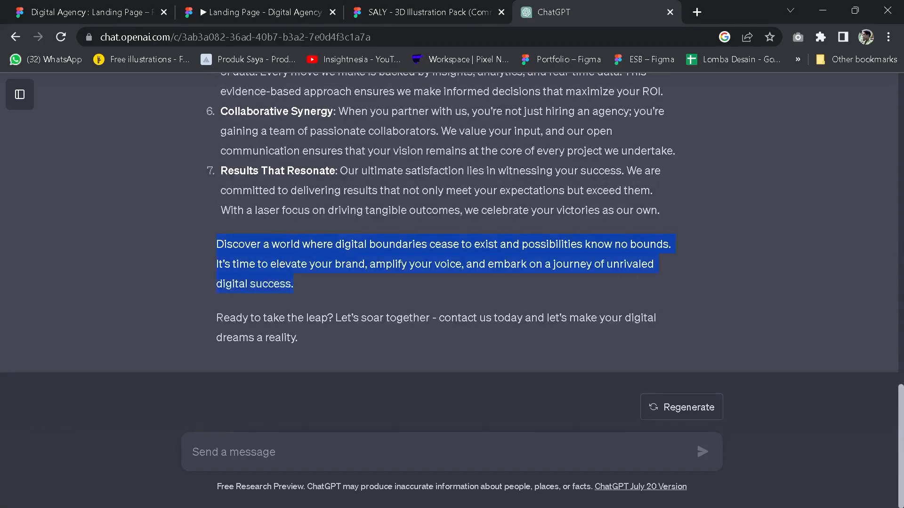
{"action": "key", "text": "ctrl+c"}
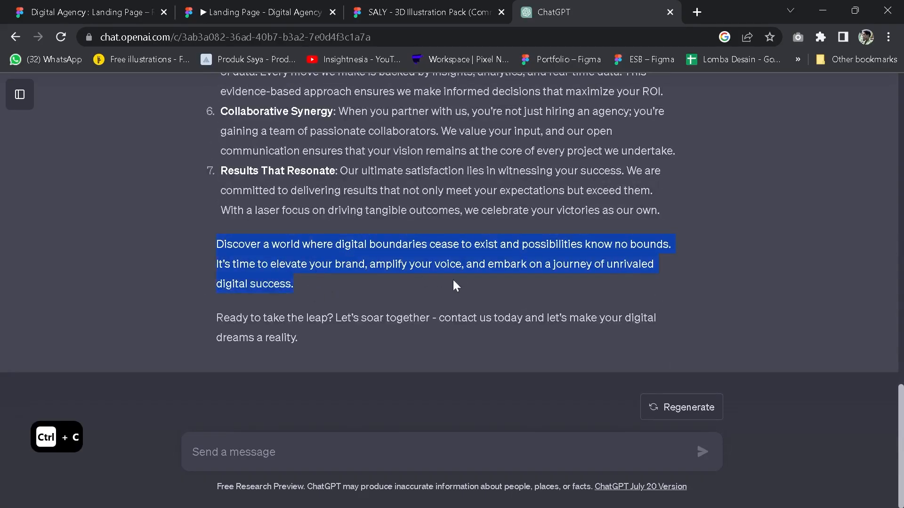
Return to the Figma landing page file, paste the copied paragraph and fit it below the headline at about 1071 wide.
{"action": "left_click", "coordinate": [92, 6]}
{"action": "left_click", "coordinate": [551, 365]}
{"action": "key", "text": "ctrl+v"}
{"action": "scroll", "coordinate": [596, 329], "scroll_direction": "down", "scroll_amount": 3}
{"action": "left_click_drag", "start_coordinate": [218, 315], "coordinate": [614, 322]}
{"action": "left_click_drag", "start_coordinate": [689, 332], "coordinate": [616, 344]}
{"action": "scroll", "coordinate": [619, 344], "scroll_direction": "up", "scroll_amount": 3}
{"action": "left_click_drag", "start_coordinate": [498, 335], "coordinate": [539, 361]}
Style the pasted description with font size 24, Regular weight and the black 70 colour style.
{"action": "left_click", "coordinate": [880, 328]}
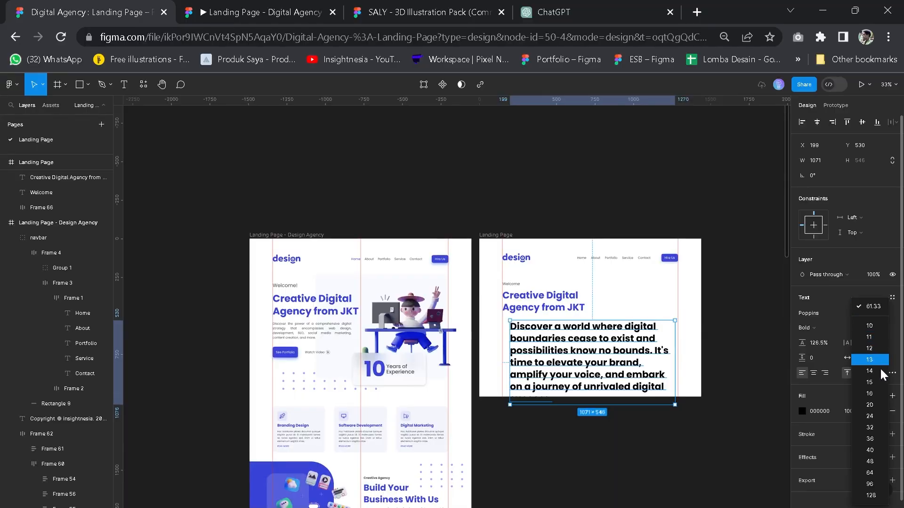
{"action": "left_click", "coordinate": [871, 415]}
{"action": "scroll", "coordinate": [598, 328], "scroll_direction": "up", "scroll_amount": 1}
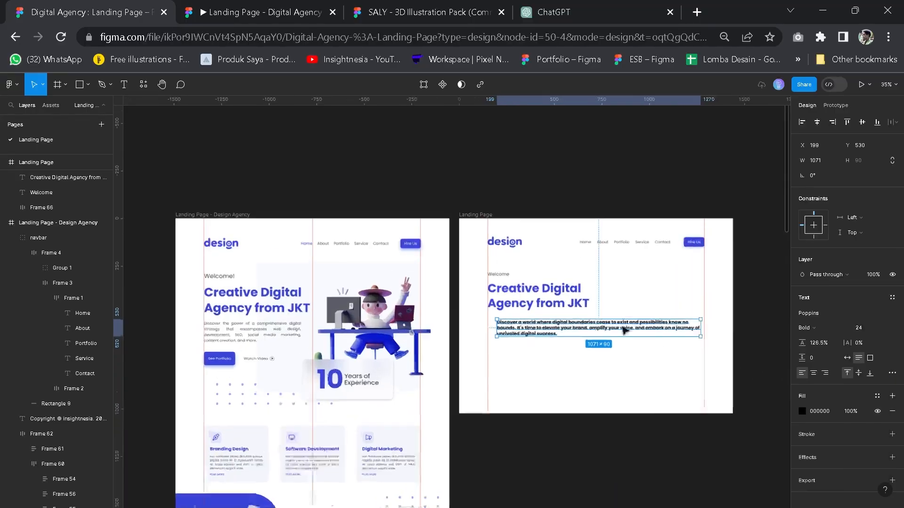
{"action": "scroll", "coordinate": [598, 328], "scroll_direction": "up", "scroll_amount": 2}
{"action": "left_click", "coordinate": [807, 328]}
{"action": "left_click", "coordinate": [821, 294]}
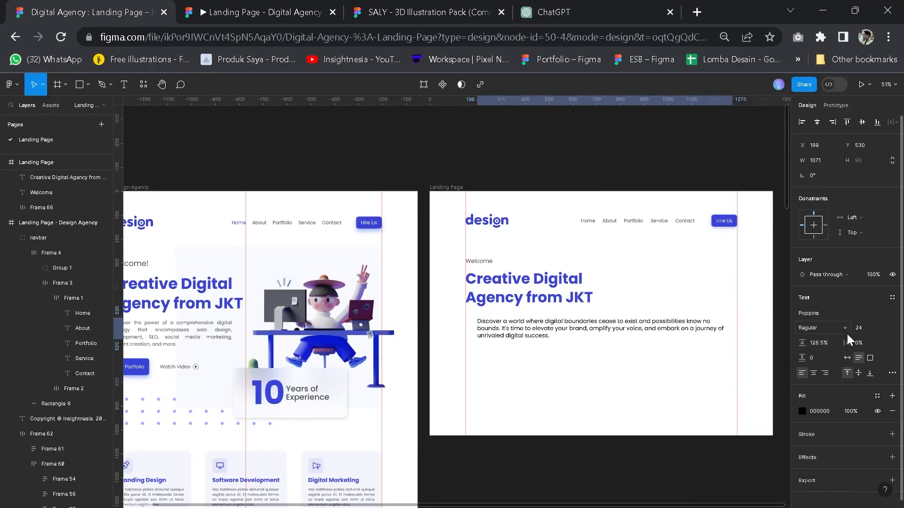
{"action": "left_click", "coordinate": [876, 395]}
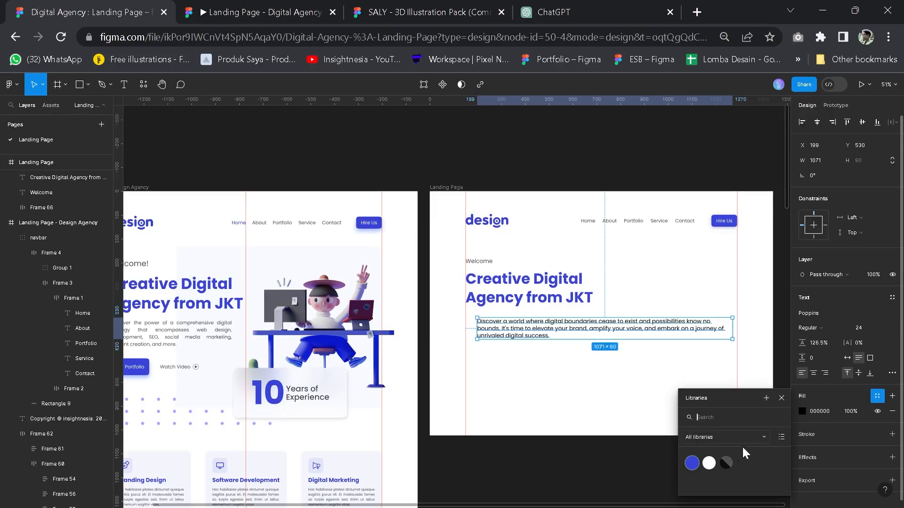
{"action": "left_click", "coordinate": [727, 460]}
Resize the description's text box to about 559 wide and align it with the left margin guide under the headline.
{"action": "left_click_drag", "start_coordinate": [733, 325], "coordinate": [584, 320]}
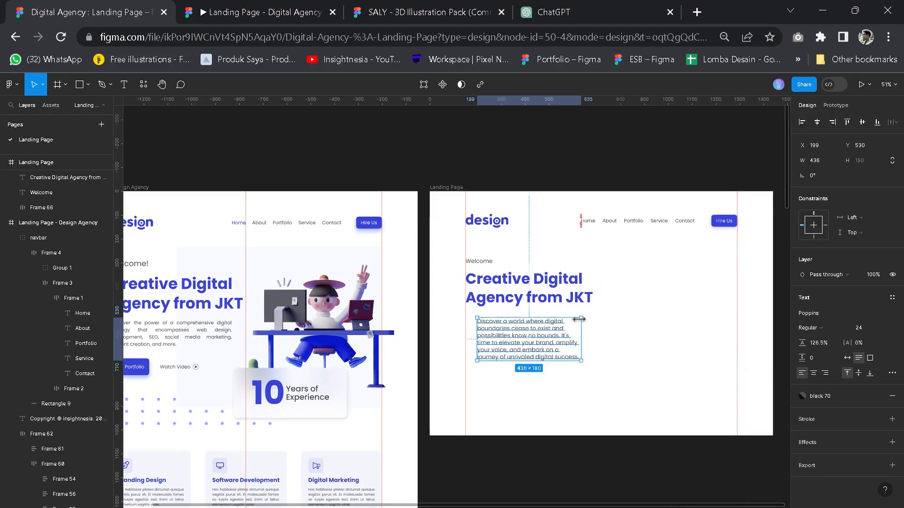
{"action": "left_click_drag", "start_coordinate": [468, 340], "coordinate": [484, 337]}
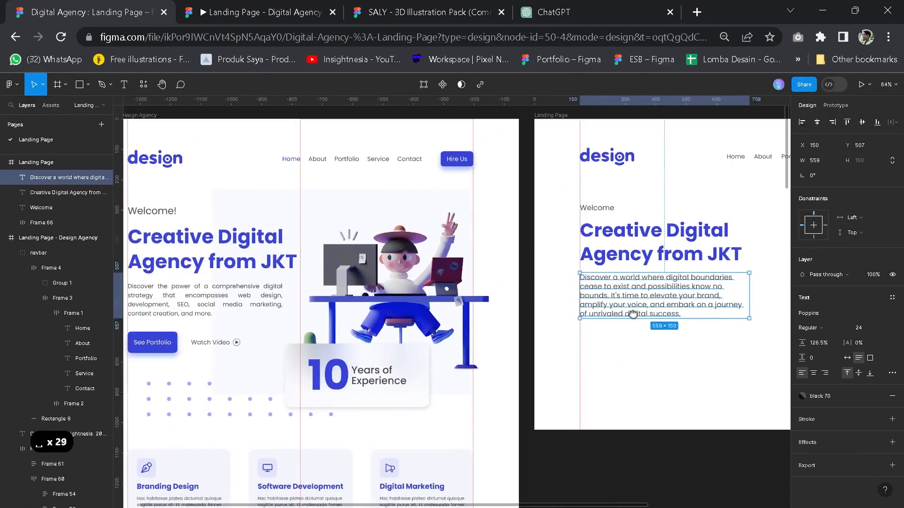
{"action": "left_click_drag", "start_coordinate": [632, 315], "coordinate": [588, 325]}
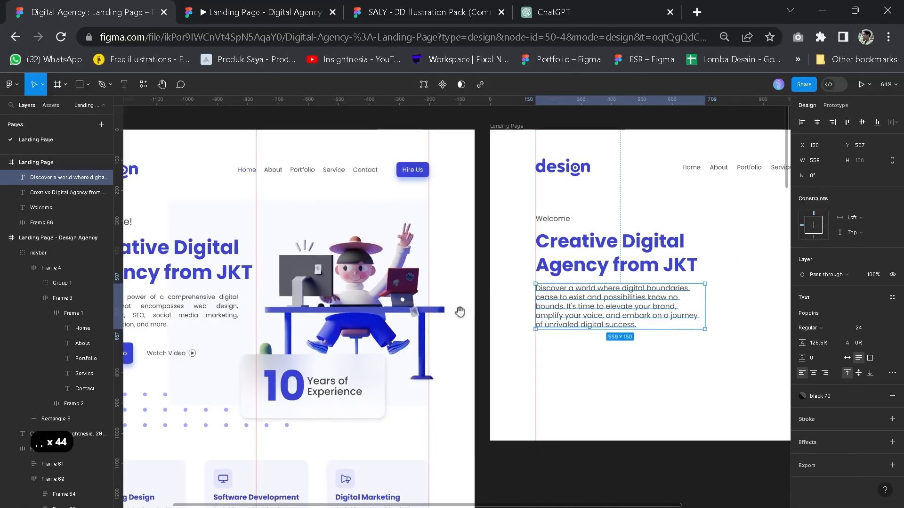
Check the reference description's text settings and set the new description's font size to 20.
{"action": "double_click", "coordinate": [187, 318]}
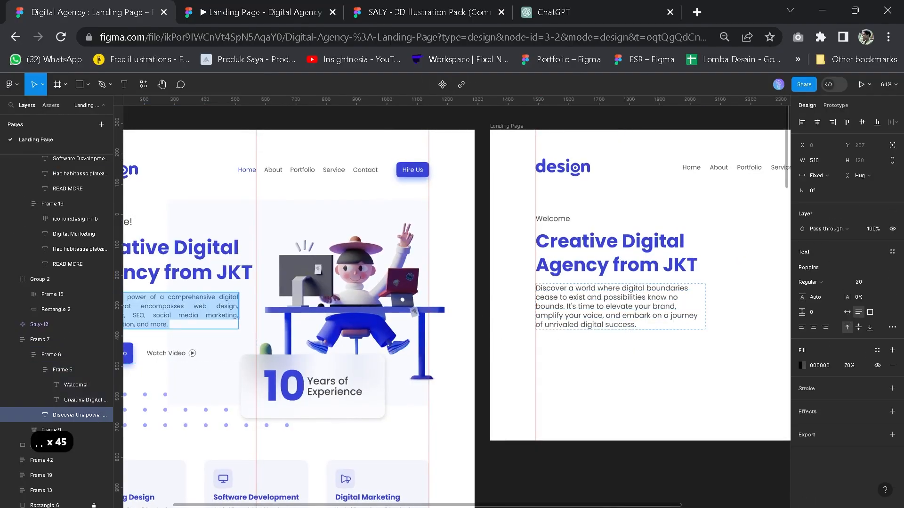
{"action": "left_click", "coordinate": [638, 325]}
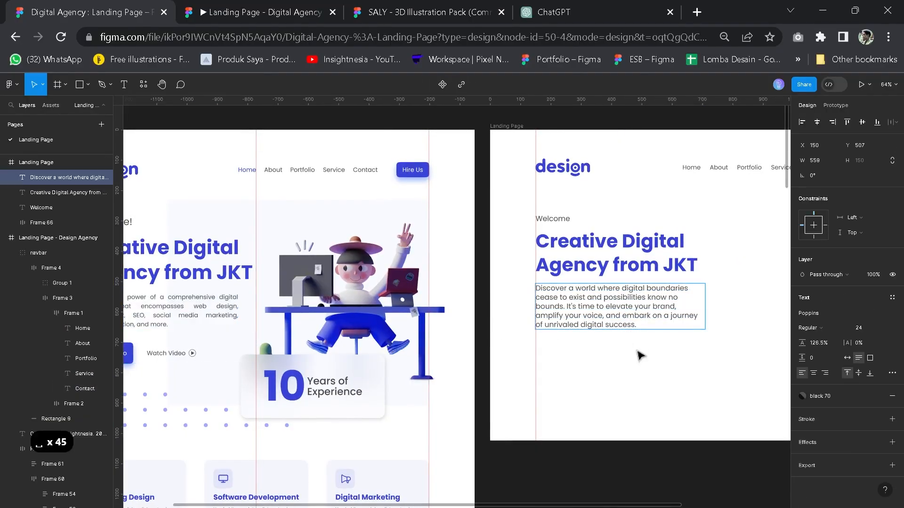
{"action": "left_click", "coordinate": [875, 328]}
{"action": "type", "text": "20"}
{"action": "key", "text": "Return"}
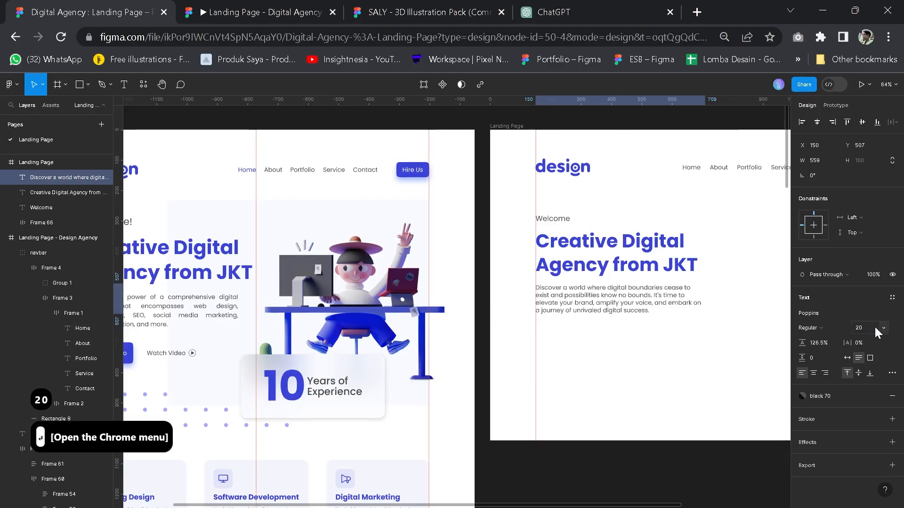
Switch to the SALY 3D Illustration Pack file and copy the Saly-10 desk character from Sample 10.
{"action": "key", "text": "alt+Tab"}
{"action": "key", "text": "alt+Tab"}
{"action": "left_click_drag", "start_coordinate": [609, 350], "coordinate": [468, 323]}
{"action": "left_click", "coordinate": [523, 324]}
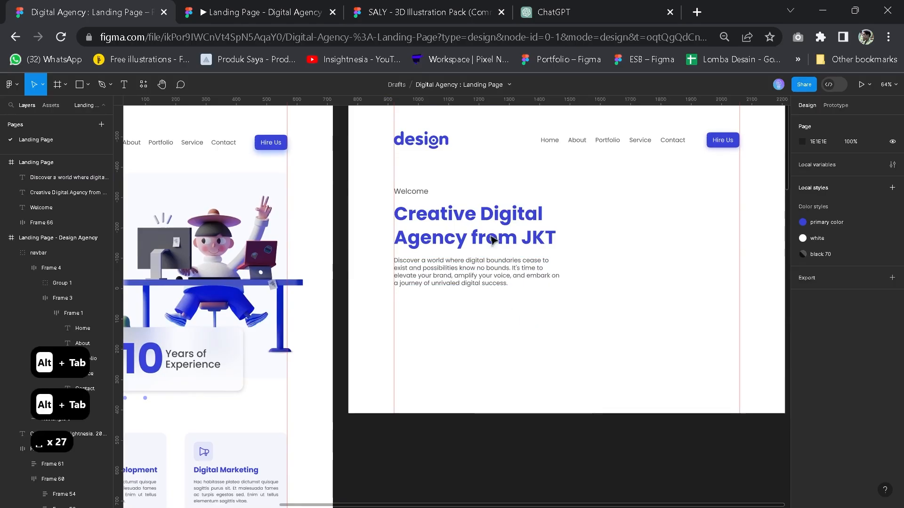
{"action": "left_click", "coordinate": [414, 12]}
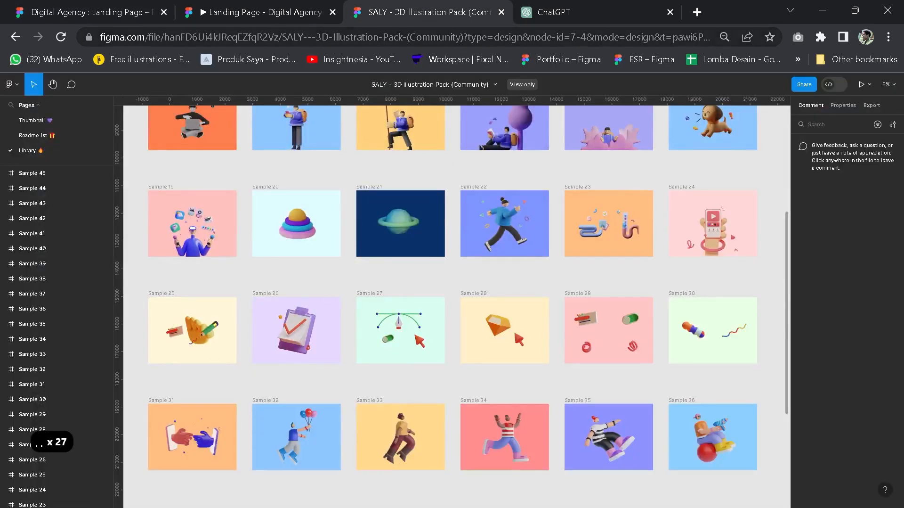
{"action": "key", "text": "space"}
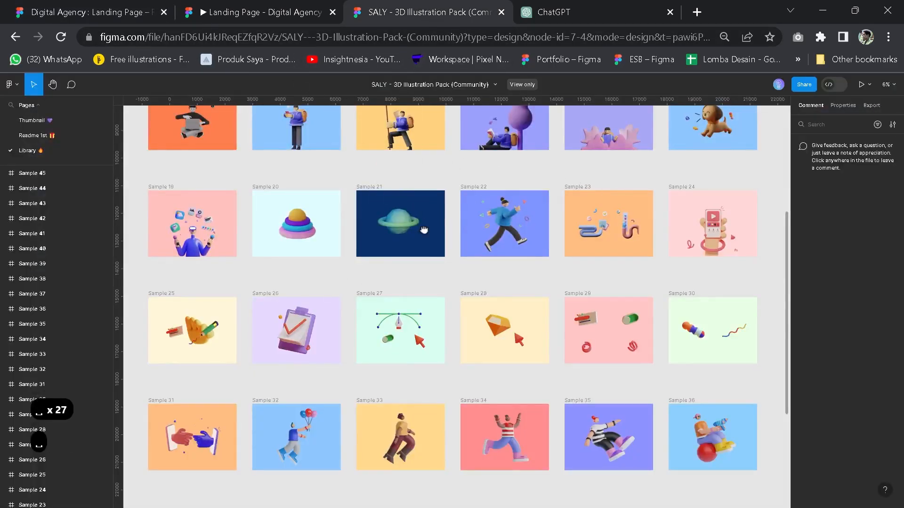
{"action": "left_click_drag", "start_coordinate": [399, 256], "coordinate": [435, 346]}
{"action": "left_click_drag", "start_coordinate": [432, 258], "coordinate": [413, 383]}
{"action": "scroll", "coordinate": [518, 234], "scroll_direction": "up", "scroll_amount": 3}
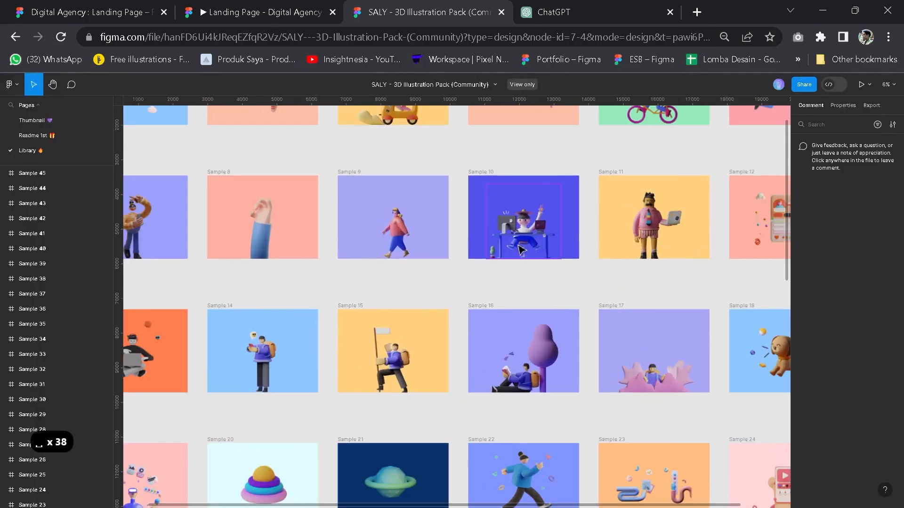
{"action": "left_click", "coordinate": [518, 230]}
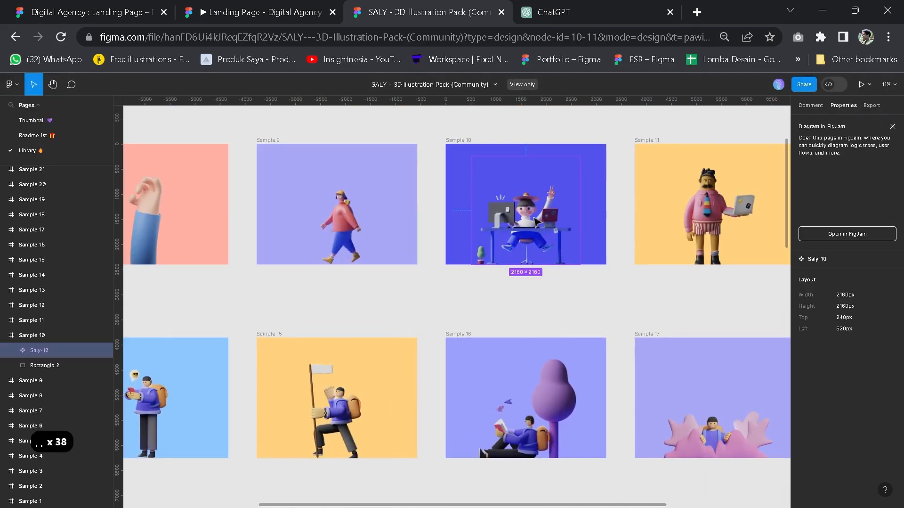
{"action": "key", "text": "ctrl+c"}
Return to the landing page file, paste the illustration, scale it to about 482 × 482 and place it beside the hero text.
{"action": "left_click", "coordinate": [61, 11]}
{"action": "key", "text": "ctrl+v"}
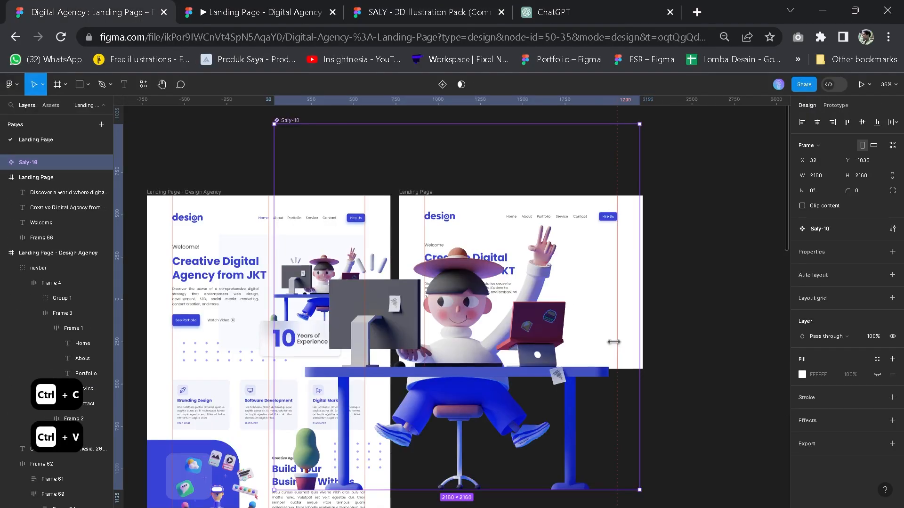
{"action": "left_click_drag", "start_coordinate": [640, 163], "coordinate": [498, 266]}
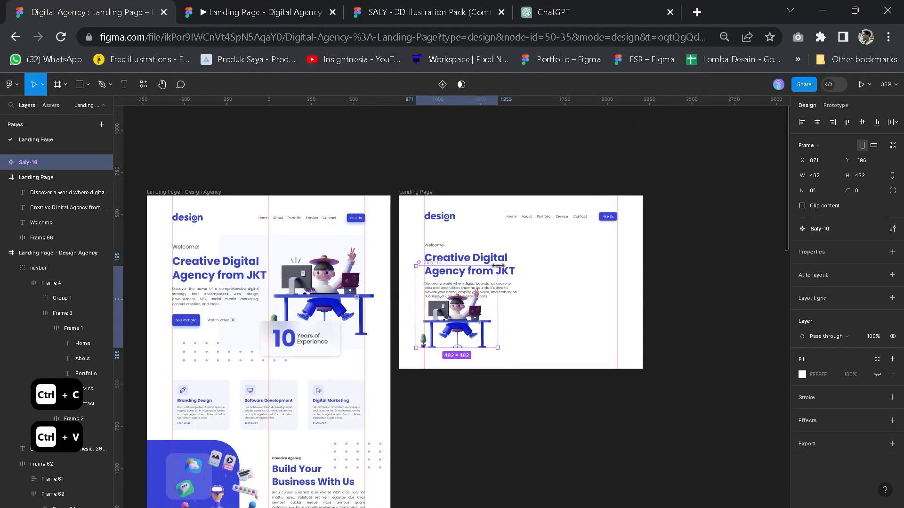
{"action": "left_click_drag", "start_coordinate": [487, 317], "coordinate": [591, 279]}
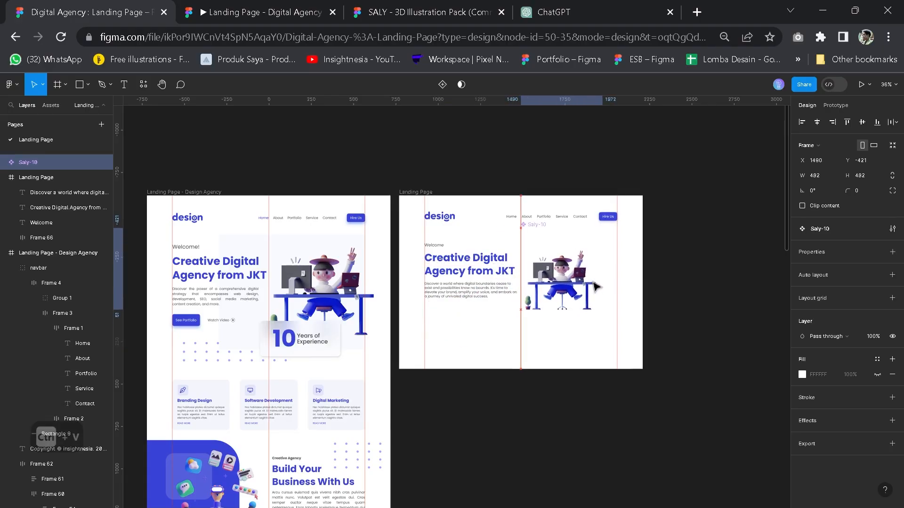
Collapse the reference page's layers and nest the Saly-10 layer in the Landing Page frame, nudging it to about X 740, Y 184.
{"action": "scroll", "coordinate": [537, 240], "scroll_direction": "up", "scroll_amount": 5}
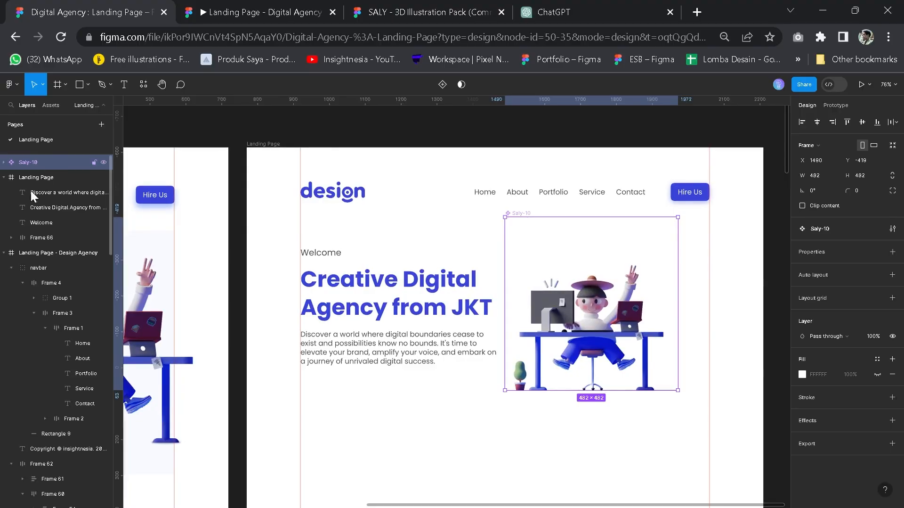
{"action": "left_click", "coordinate": [3, 253]}
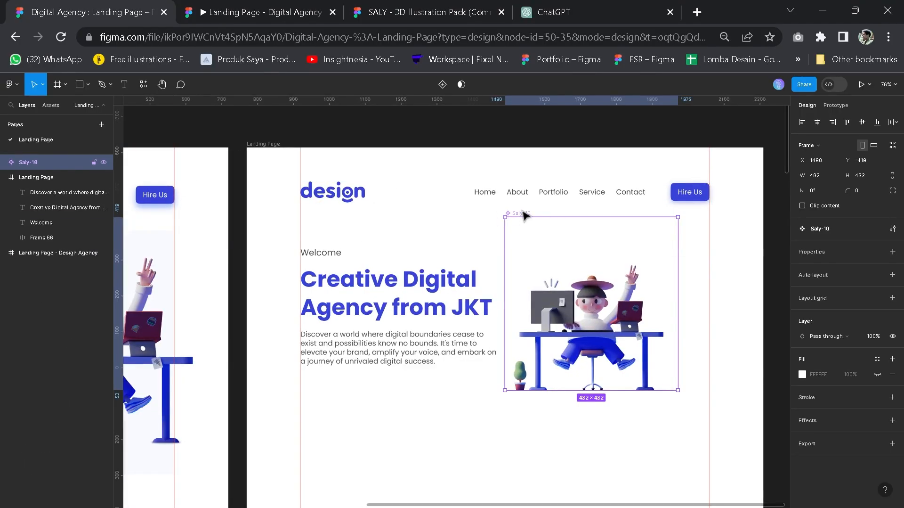
{"action": "left_click_drag", "start_coordinate": [52, 162], "coordinate": [54, 181]}
{"action": "key", "text": "shift+Right"}
{"action": "key", "text": "shift+Right"}
{"action": "key", "text": "shift+Up"}
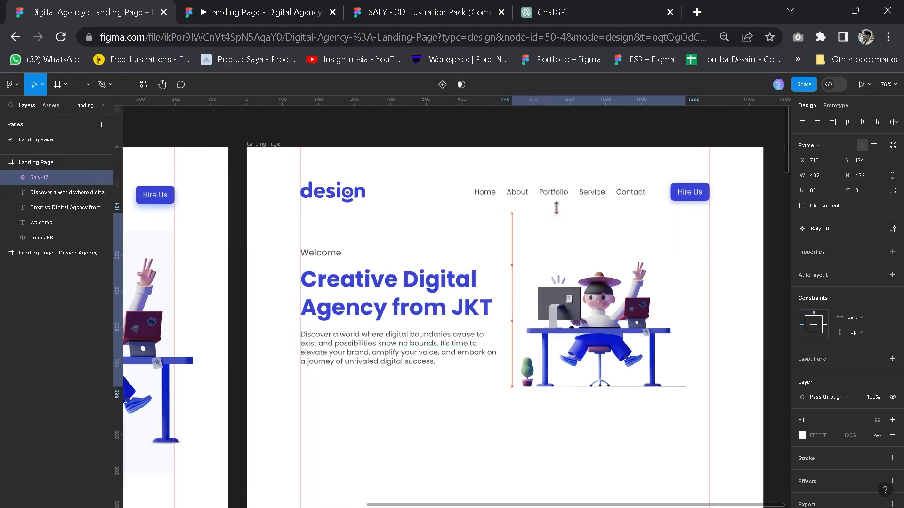
Trim the empty space above the character by reducing the illustration frame to about 482 × 380.
{"action": "scroll", "coordinate": [521, 210], "scroll_direction": "up", "scroll_amount": 4}
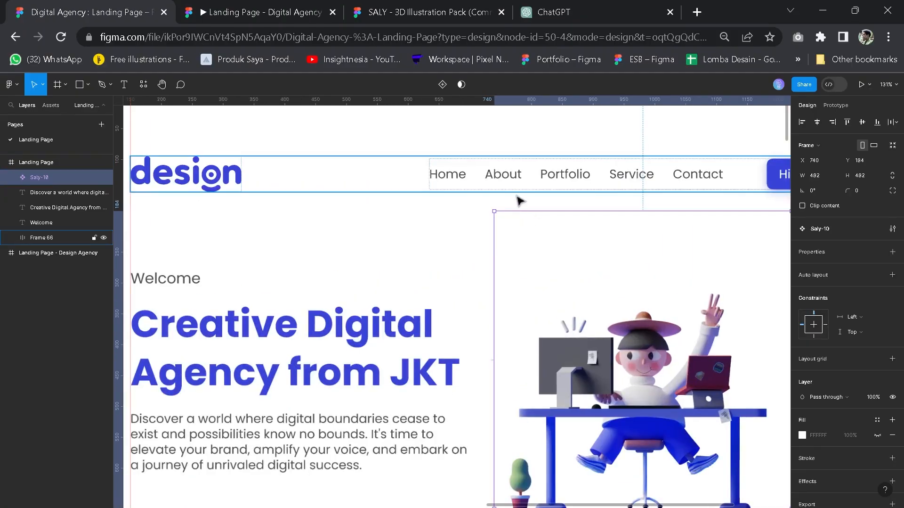
{"action": "left_click_drag", "start_coordinate": [531, 219], "coordinate": [495, 109]}
{"action": "scroll", "coordinate": [560, 274], "scroll_direction": "down", "scroll_amount": 1}
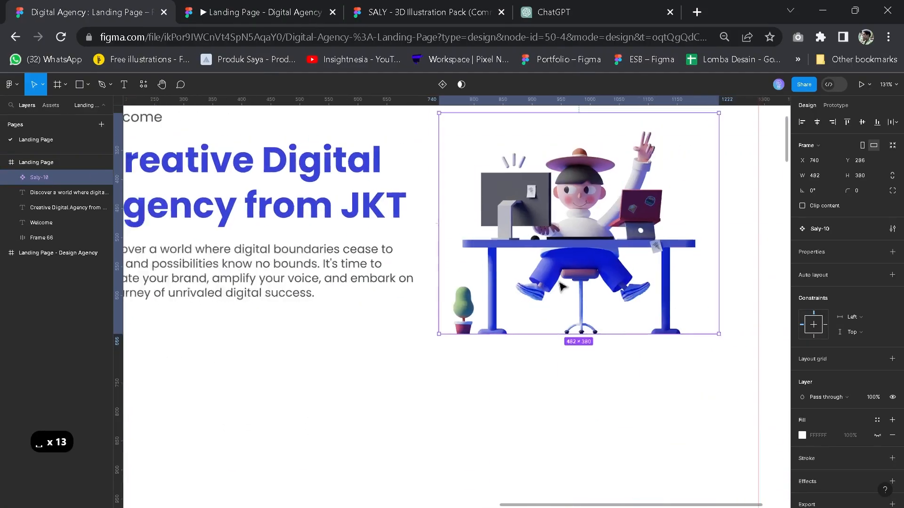
Enlarge the hero illustration and reposition it so it fills the space between the headline and the page's outer margin guide.
{"action": "scroll", "coordinate": [561, 287], "scroll_direction": "down", "scroll_amount": 4}
{"action": "left_click_drag", "start_coordinate": [563, 256], "coordinate": [562, 245]}
{"action": "left_click_drag", "start_coordinate": [674, 199], "coordinate": [707, 175]}
{"action": "left_click_drag", "start_coordinate": [588, 269], "coordinate": [615, 266]}
{"action": "scroll", "coordinate": [485, 387], "scroll_direction": "down", "scroll_amount": 2}
{"action": "left_click_drag", "start_coordinate": [496, 361], "coordinate": [483, 380]}
{"action": "scroll", "coordinate": [452, 372], "scroll_direction": "up", "scroll_amount": 3}
Justify the hero description's text alignment in its type settings.
{"action": "left_click", "coordinate": [364, 310]}
{"action": "left_click", "coordinate": [892, 373]}
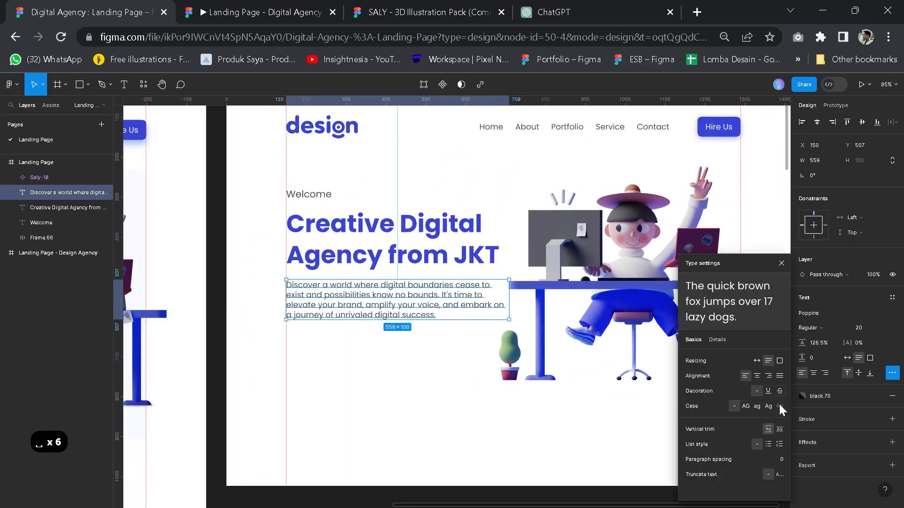
{"action": "left_click", "coordinate": [780, 376]}
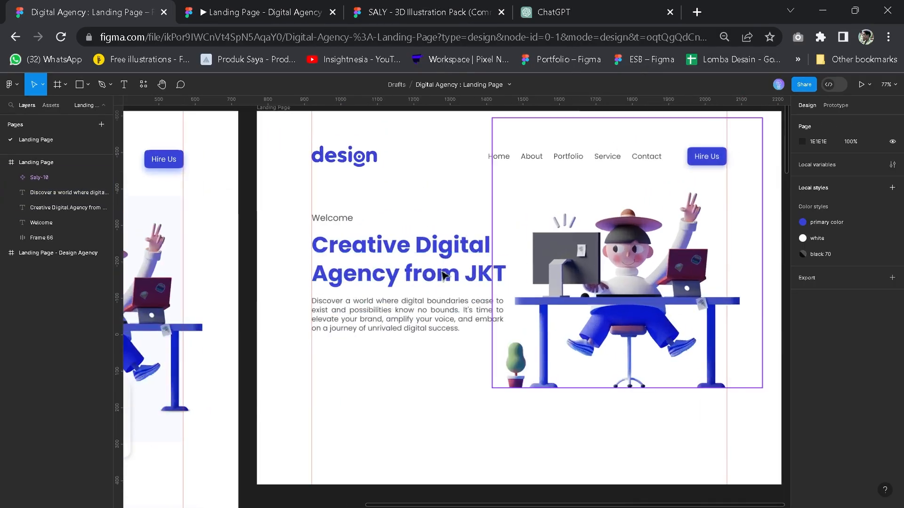
Set the Creative Digital Agency headline's font size to 64.
{"action": "left_click", "coordinate": [380, 254]}
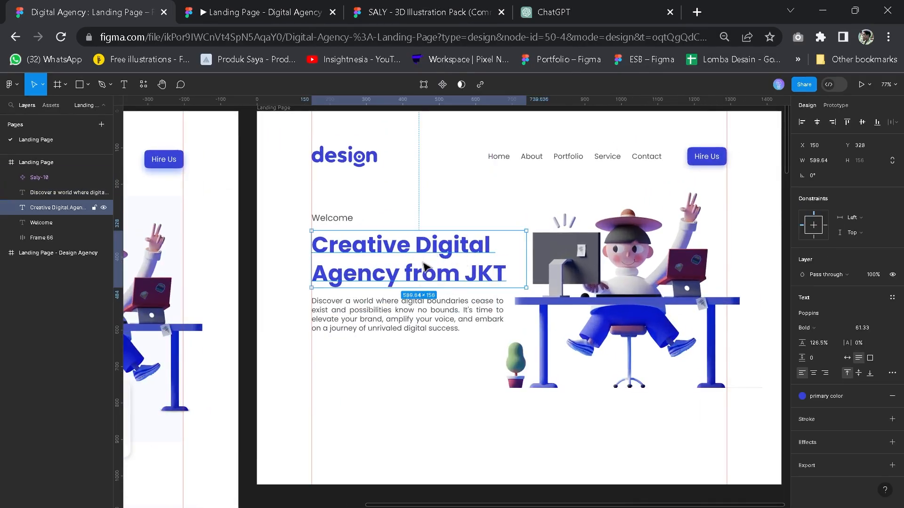
{"action": "left_click", "coordinate": [883, 325]}
{"action": "left_click", "coordinate": [880, 306]}
{"action": "left_click", "coordinate": [883, 330]}
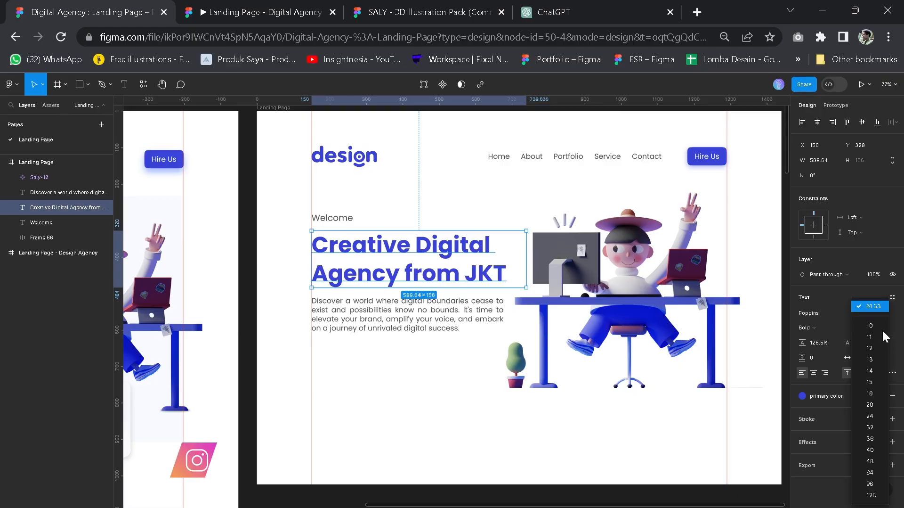
{"action": "left_click", "coordinate": [872, 313]}
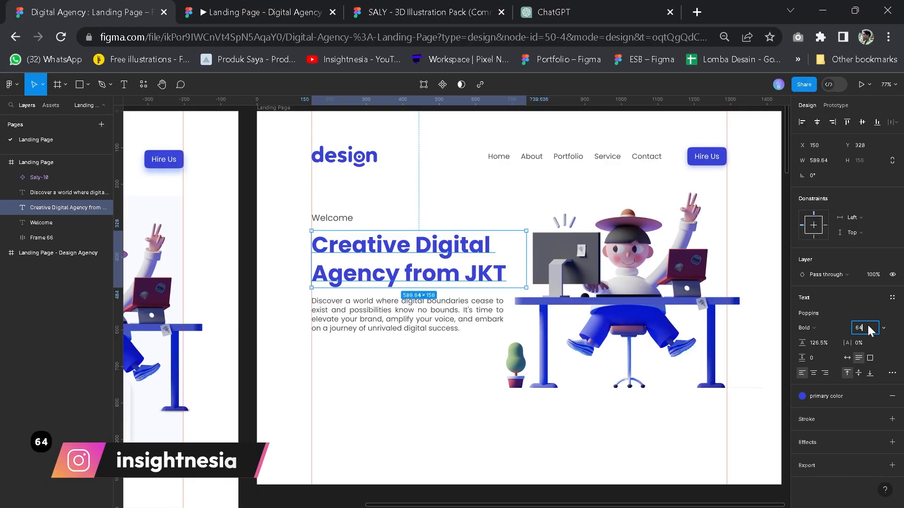
{"action": "left_click", "coordinate": [869, 329]}
{"action": "type", "text": "64"}
{"action": "key", "text": "Return"}
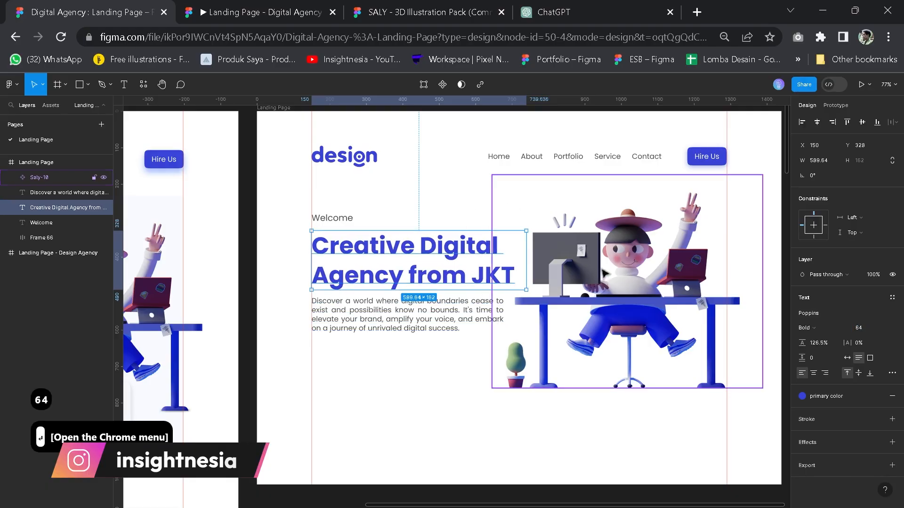
Nudge the illustration slightly away from the headline and scale it down to about 714 wide.
{"action": "left_click", "coordinate": [631, 289]}
{"action": "left_click_drag", "start_coordinate": [631, 287], "coordinate": [636, 287]}
{"action": "left_click", "coordinate": [439, 278]}
{"action": "key", "text": "space"}
{"action": "left_click_drag", "start_coordinate": [525, 284], "coordinate": [763, 276]}
{"action": "left_click_drag", "start_coordinate": [368, 261], "coordinate": [114, 256]}
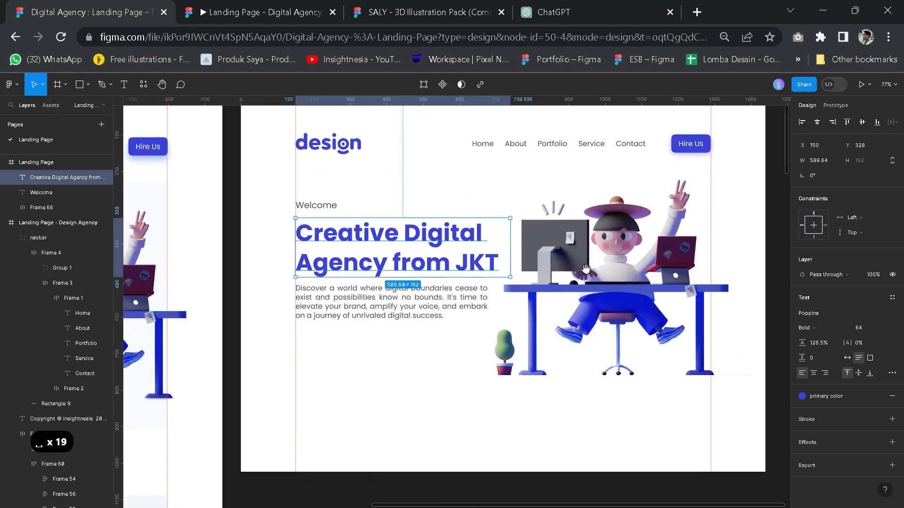
{"action": "left_click", "coordinate": [599, 232]}
{"action": "left_click_drag", "start_coordinate": [749, 166], "coordinate": [745, 166]}
{"action": "key", "text": "Escape"}
{"action": "scroll", "coordinate": [395, 316], "scroll_direction": "down", "scroll_amount": 2, "text": "ctrl"}
{"action": "left_click_drag", "start_coordinate": [437, 287], "coordinate": [437, 286]}
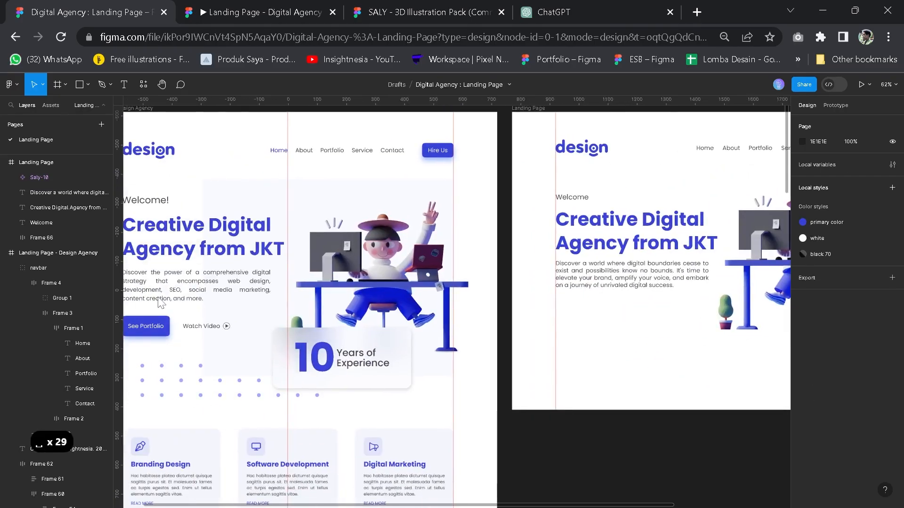
Inspect the reference hero's See Portfolio and Watch Video buttons, and try to select the Hire Us button in the new navbar.
{"action": "left_click_drag", "start_coordinate": [179, 300], "coordinate": [239, 294]}
{"action": "left_click", "coordinate": [258, 321]}
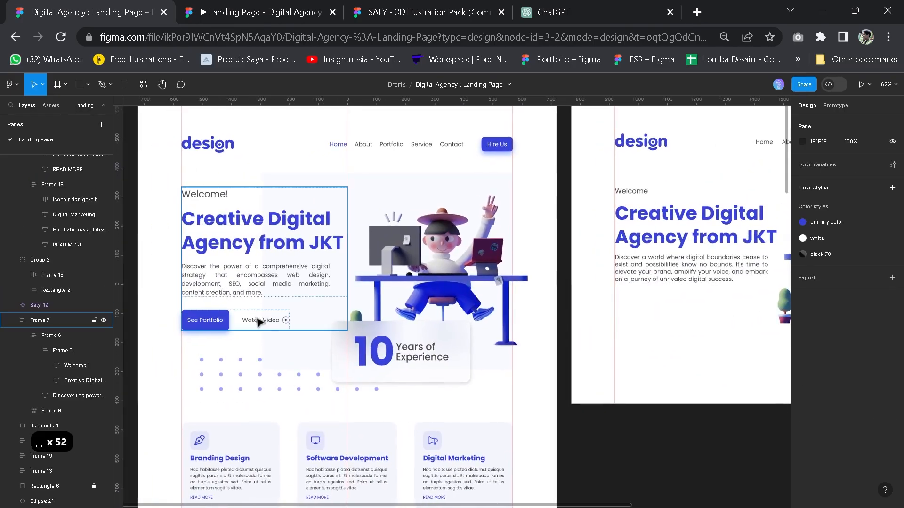
{"action": "scroll", "coordinate": [259, 324], "scroll_direction": "up", "scroll_amount": 5}
{"action": "scroll", "coordinate": [263, 324], "scroll_direction": "down", "scroll_amount": 5}
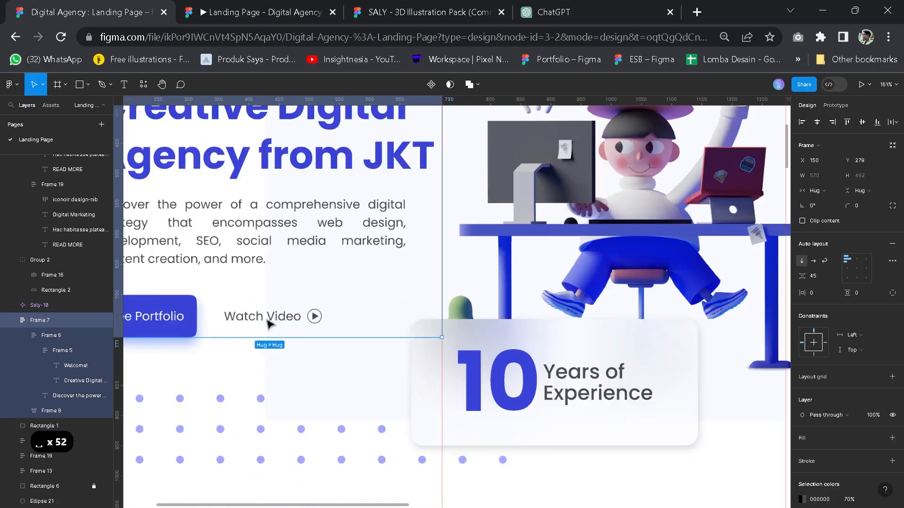
{"action": "scroll", "coordinate": [545, 252], "scroll_direction": "right", "scroll_amount": 15}
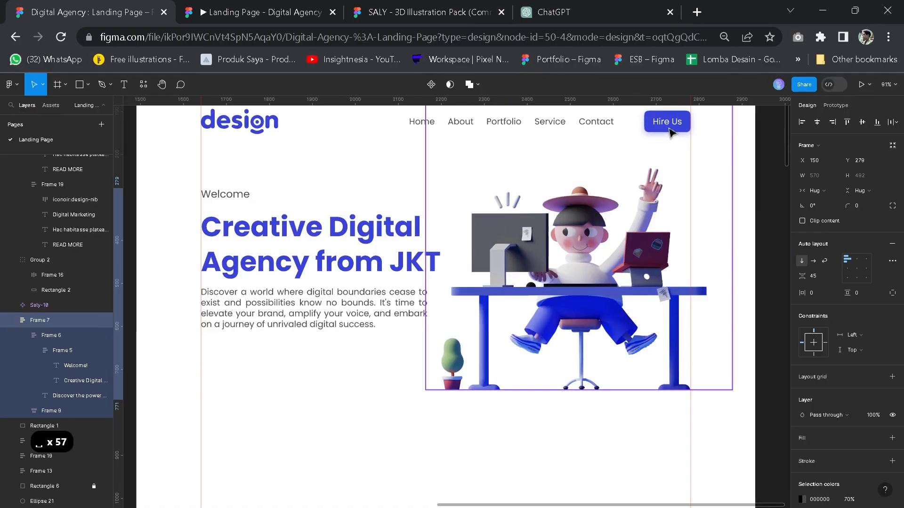
{"action": "double_click", "coordinate": [671, 133]}
{"action": "left_click", "coordinate": [781, 263]}
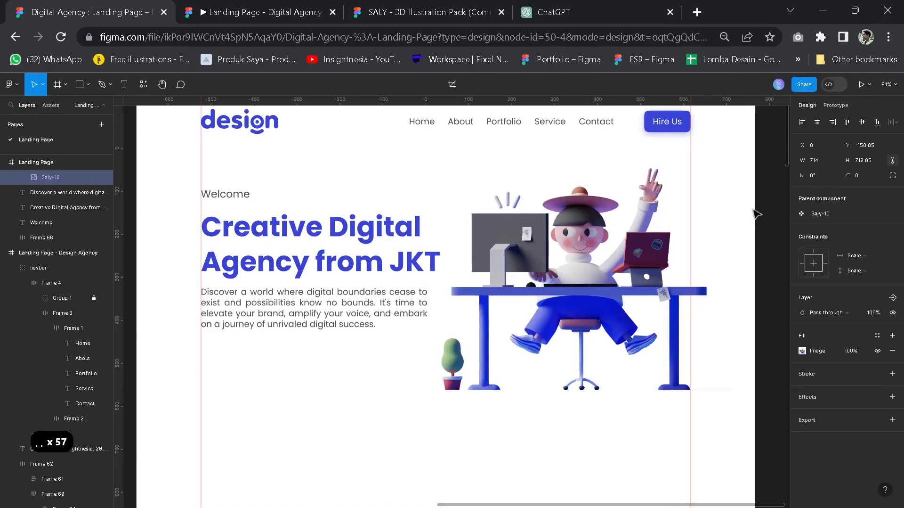
{"action": "left_click", "coordinate": [743, 258]}
{"action": "key", "text": "space"}
{"action": "left_click_drag", "start_coordinate": [636, 281], "coordinate": [628, 306]}
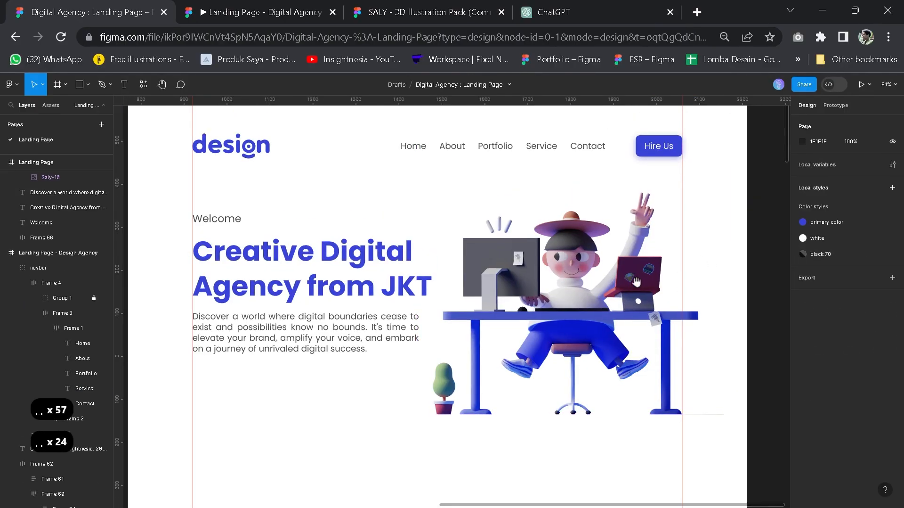
Crop the illustration's image fill to about 673 × 532, removing the empty area overlapping the navbar and the strip beside the desk.
{"action": "left_click", "coordinate": [503, 226]}
{"action": "left_click", "coordinate": [662, 153]}
{"action": "key", "text": "space"}
{"action": "left_click_drag", "start_coordinate": [662, 153], "coordinate": [647, 177]}
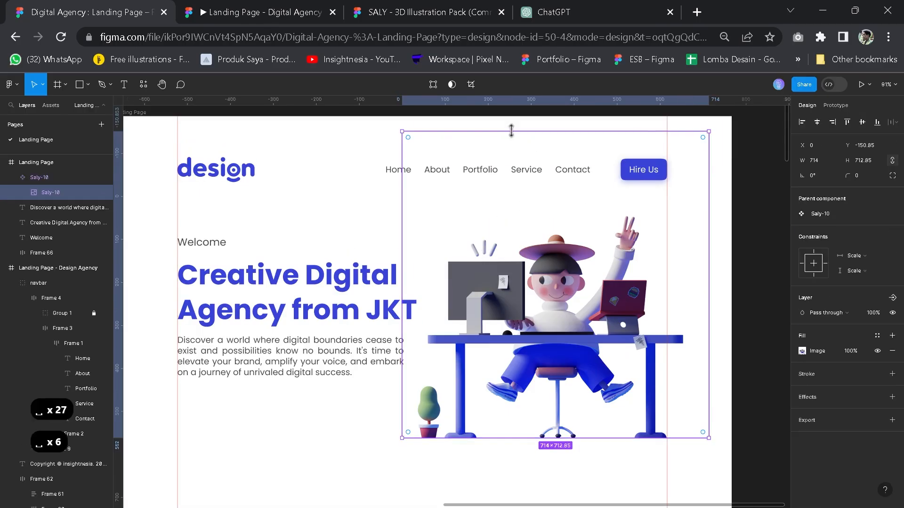
{"action": "double_click", "coordinate": [595, 298]}
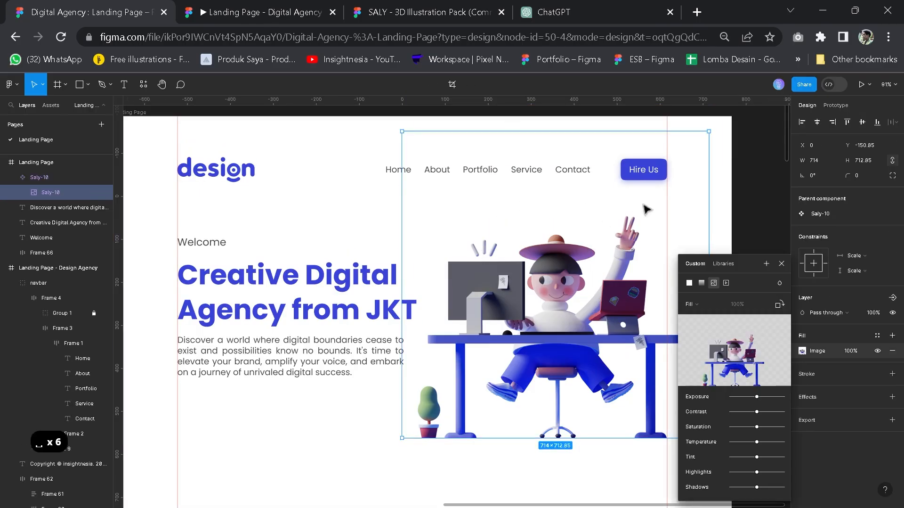
{"action": "left_click", "coordinate": [689, 300]}
{"action": "left_click", "coordinate": [702, 325]}
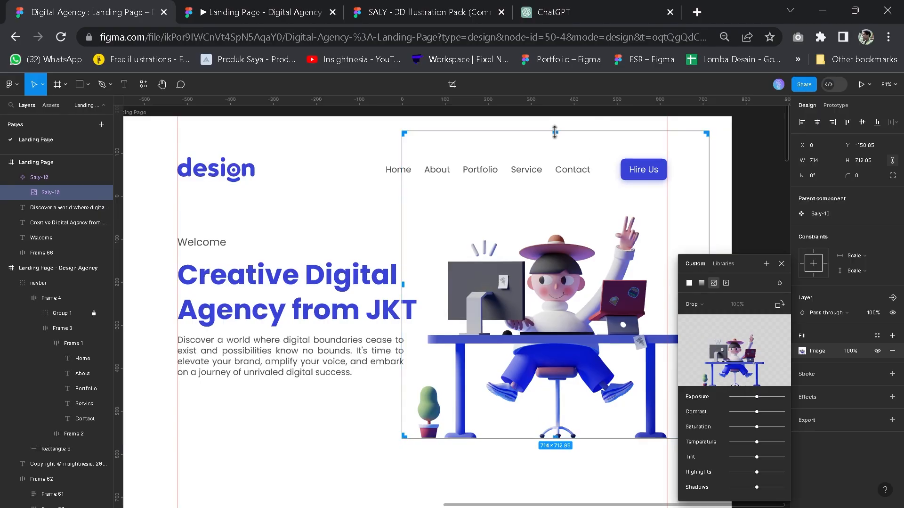
{"action": "left_click_drag", "start_coordinate": [556, 161], "coordinate": [563, 201]}
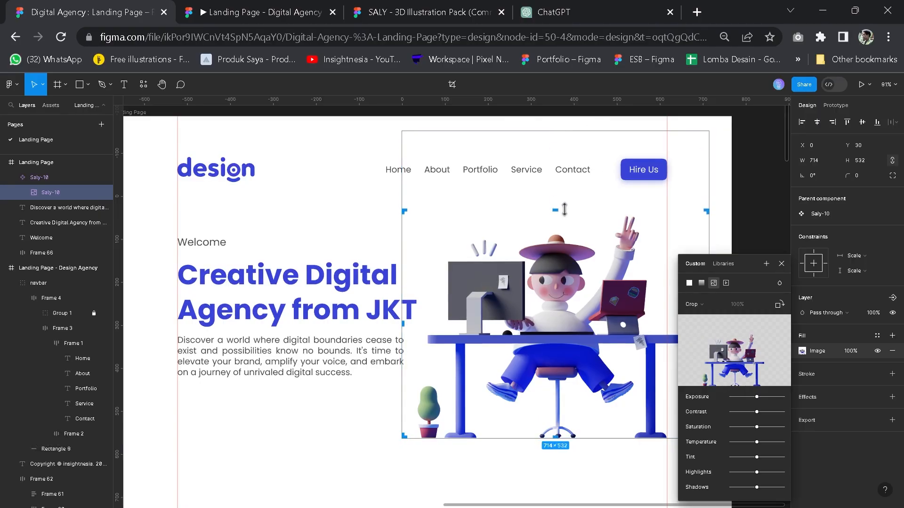
{"action": "left_click_drag", "start_coordinate": [679, 209], "coordinate": [560, 173]}
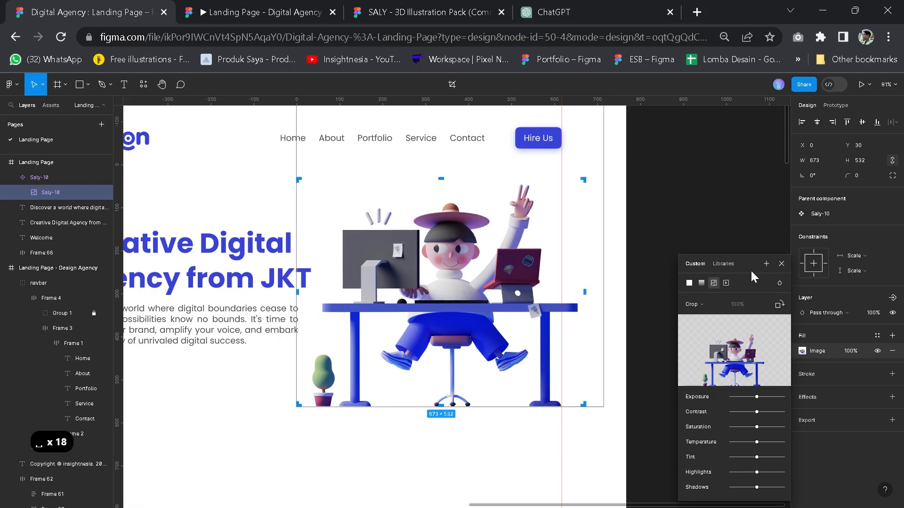
{"action": "left_click", "coordinate": [782, 264]}
{"action": "left_click", "coordinate": [696, 282]}
Copy the navbar's Hire Us button and paste a duplicate of it.
{"action": "left_click_drag", "start_coordinate": [539, 140], "coordinate": [575, 165]}
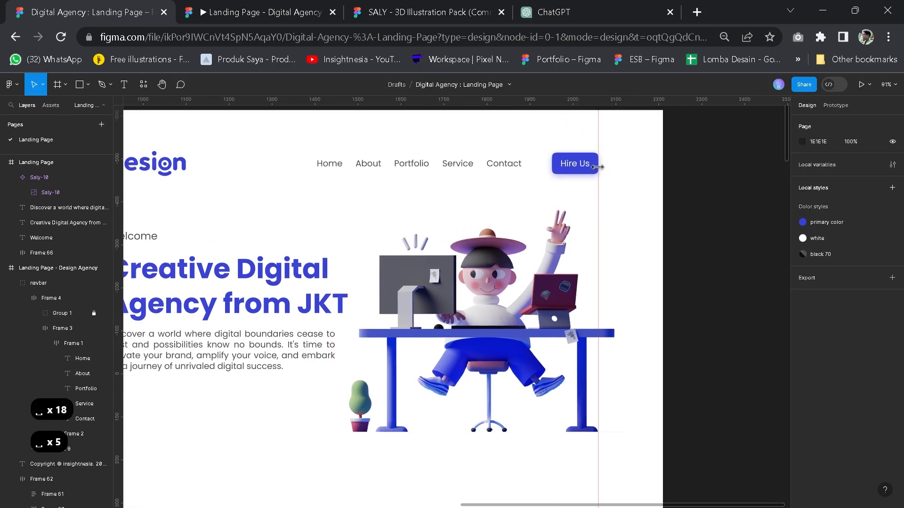
{"action": "left_click", "coordinate": [585, 168]}
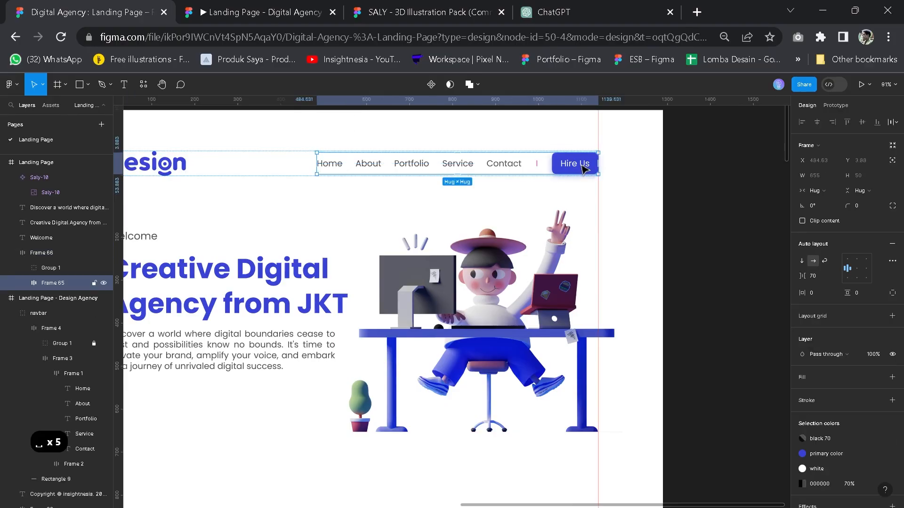
{"action": "left_click", "coordinate": [584, 168]}
{"action": "key", "text": "ctrl+c"}
{"action": "left_click_drag", "start_coordinate": [639, 262], "coordinate": [676, 244]}
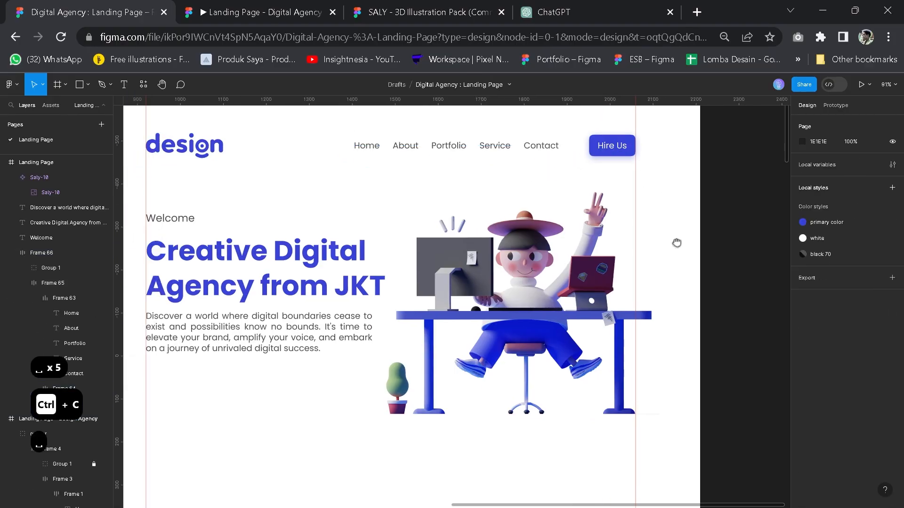
{"action": "key", "text": "ctrl+v"}
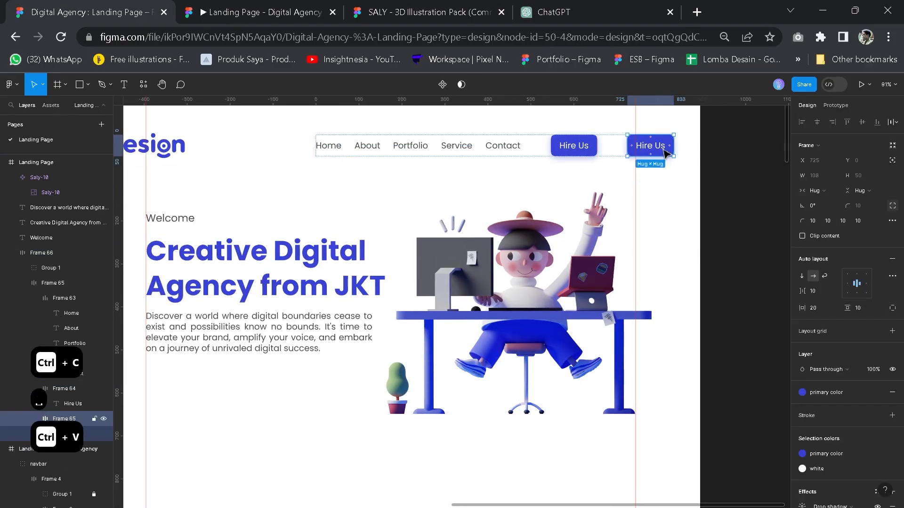
Place the duplicated button below the hero paragraph at the left margin and change its label to See Portfolio.
{"action": "left_click_drag", "start_coordinate": [394, 280], "coordinate": [359, 300]}
{"action": "scroll", "coordinate": [185, 383], "scroll_direction": "up", "scroll_amount": 3}
{"action": "double_click", "coordinate": [323, 324]}
{"action": "key", "text": "ctrl+a"}
{"action": "type", "text": "See Portfolio"}
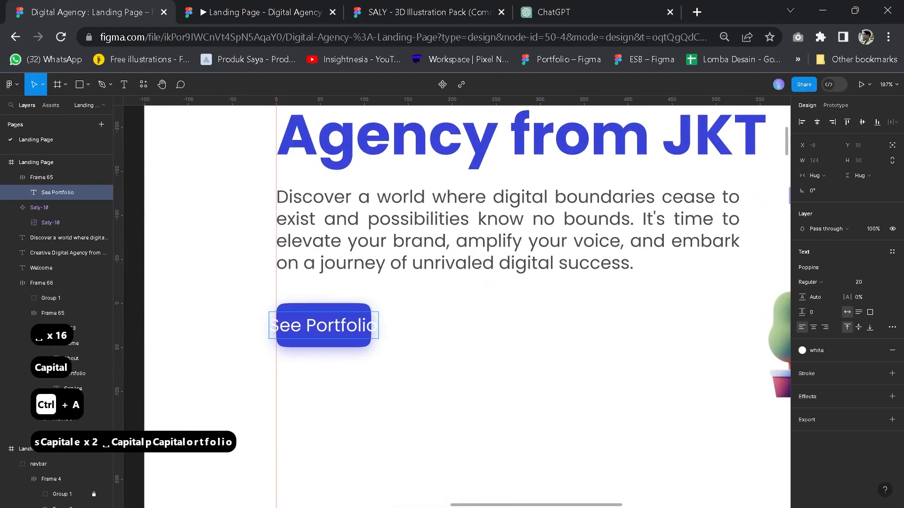
{"action": "key", "text": "Escape"}
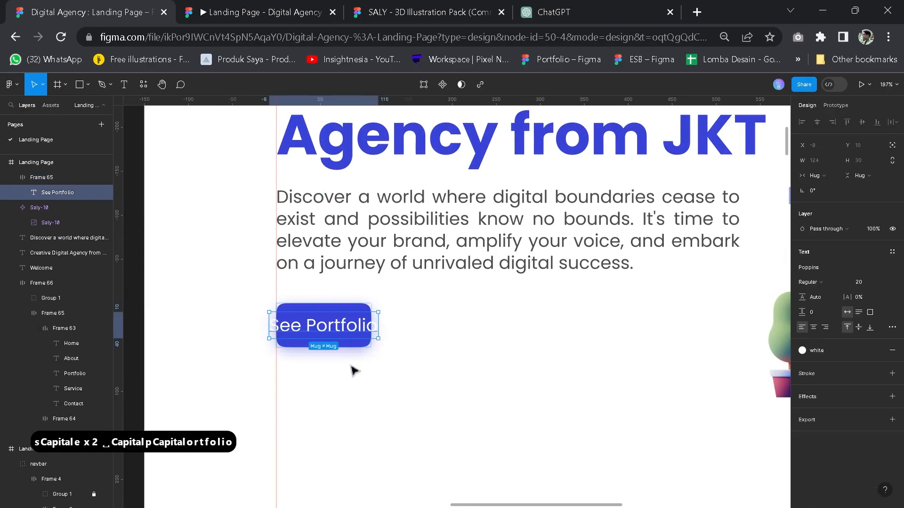
Set the See Portfolio button's width to hug its contents.
{"action": "left_click", "coordinate": [349, 337]}
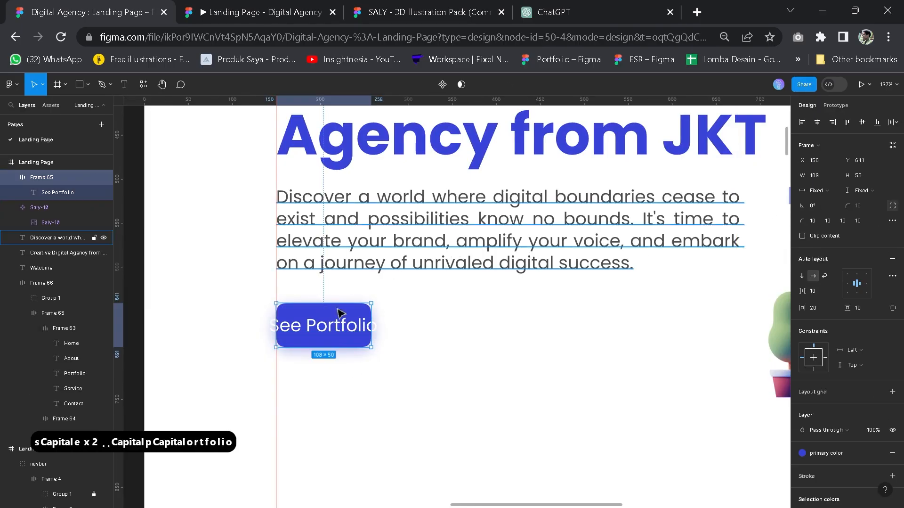
{"action": "left_click", "coordinate": [830, 191]}
{"action": "left_click", "coordinate": [832, 202]}
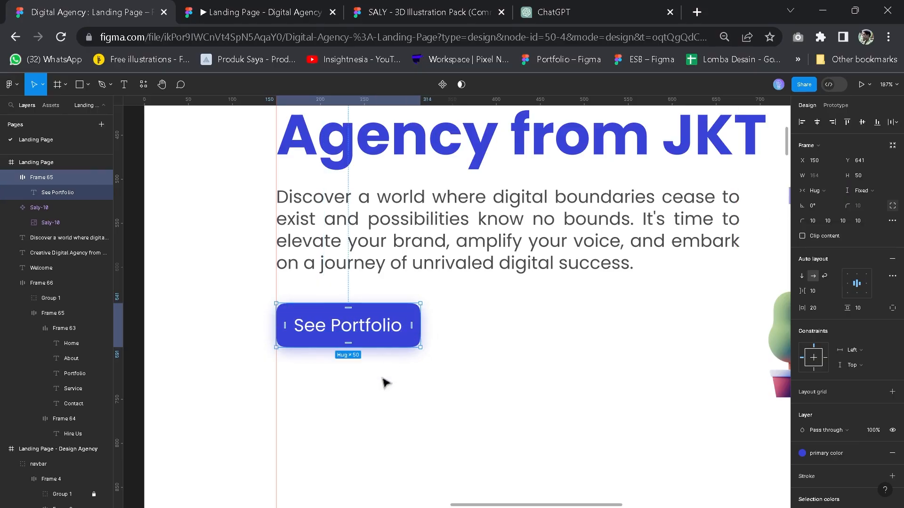
Compare the See Portfolio button with the reference hero, try a horizontal padding of 30, and undo it.
{"action": "scroll", "coordinate": [379, 359], "scroll_direction": "down", "scroll_amount": 5}
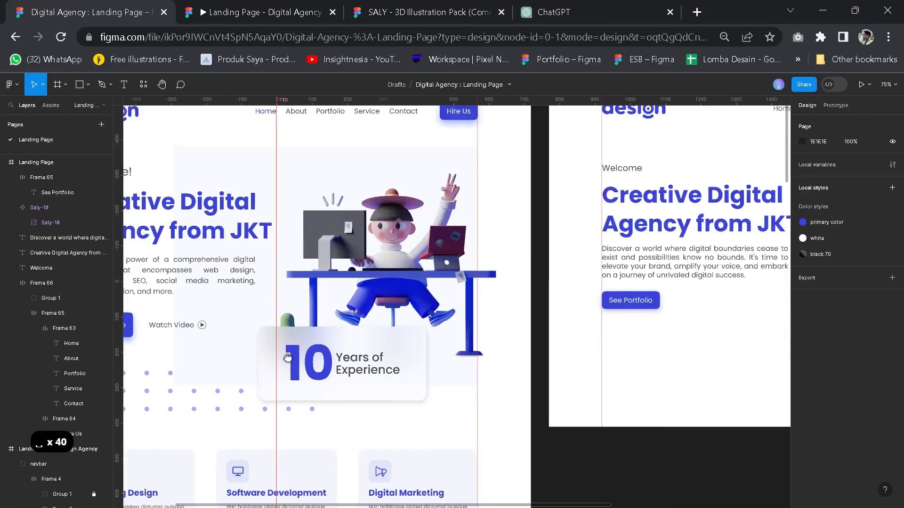
{"action": "left_click_drag", "start_coordinate": [641, 301], "coordinate": [556, 322]}
{"action": "left_click", "coordinate": [561, 329]}
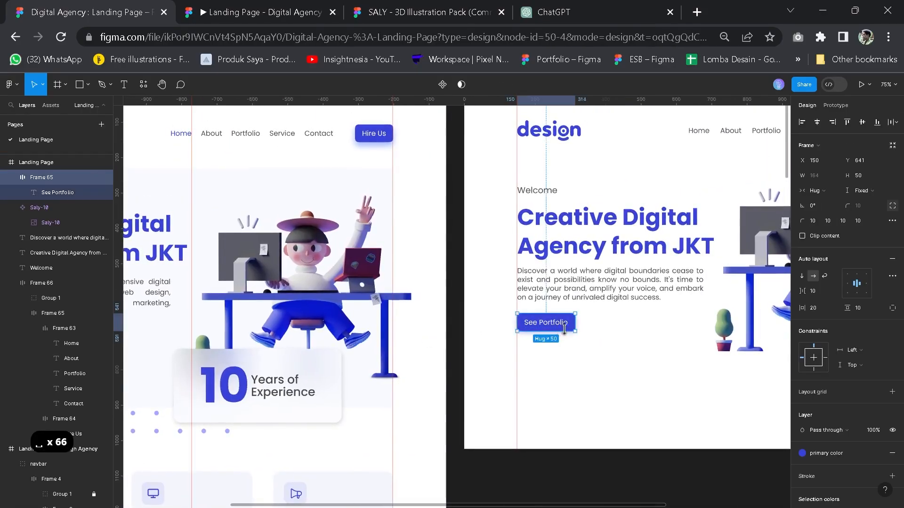
{"action": "type", "text": "30"}
{"action": "key", "text": "Return"}
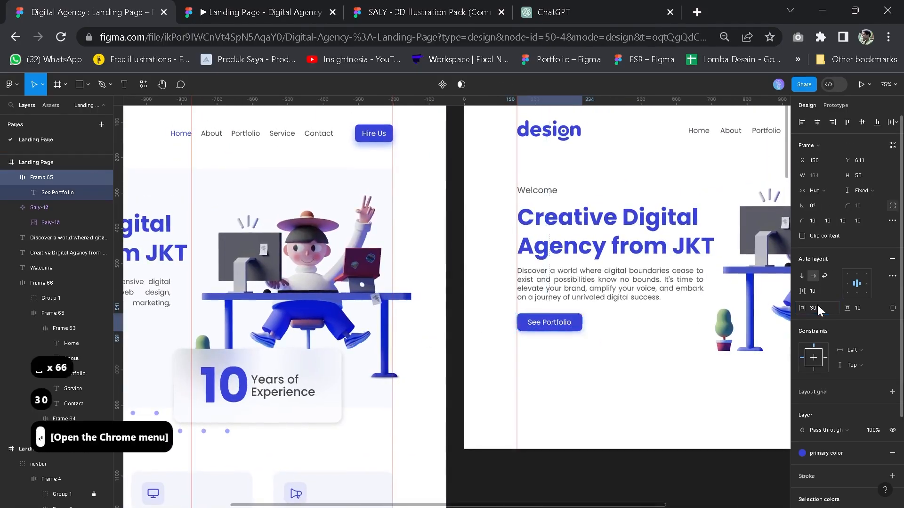
{"action": "key", "text": "ctrl+z"}
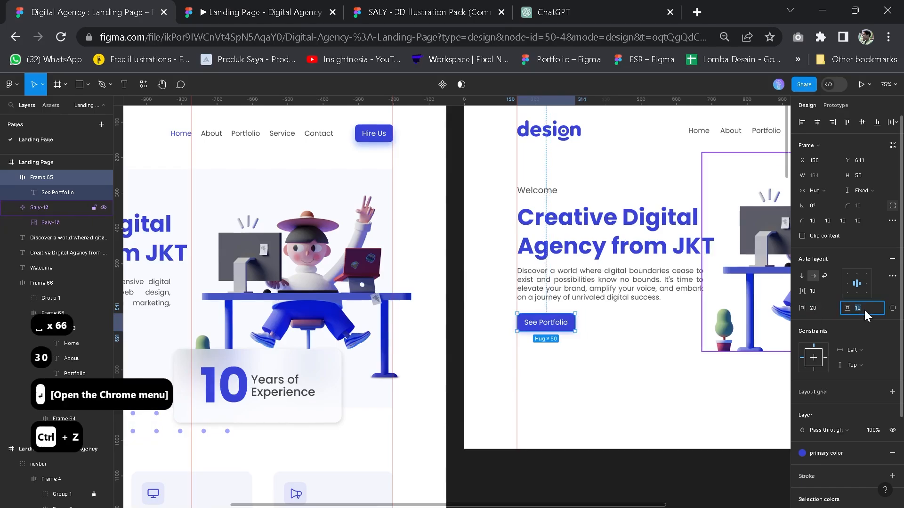
Increase the See Portfolio button's height to 60, checking it against the surrounding hero layout.
{"action": "type", "text": "20"}
{"action": "key", "text": "Return"}
{"action": "scroll", "coordinate": [546, 325], "scroll_direction": "up", "scroll_amount": 6}
{"action": "left_click_drag", "start_coordinate": [481, 339], "coordinate": [430, 339]}
{"action": "left_click", "coordinate": [574, 356]}
{"action": "scroll", "coordinate": [575, 356], "scroll_direction": "down", "scroll_amount": 8}
{"action": "scroll", "coordinate": [516, 346], "scroll_direction": "down", "scroll_amount": 1}
{"action": "left_click_drag", "start_coordinate": [527, 331], "coordinate": [525, 311]}
{"action": "scroll", "coordinate": [528, 322], "scroll_direction": "up", "scroll_amount": 3}
{"action": "left_click", "coordinate": [409, 313]}
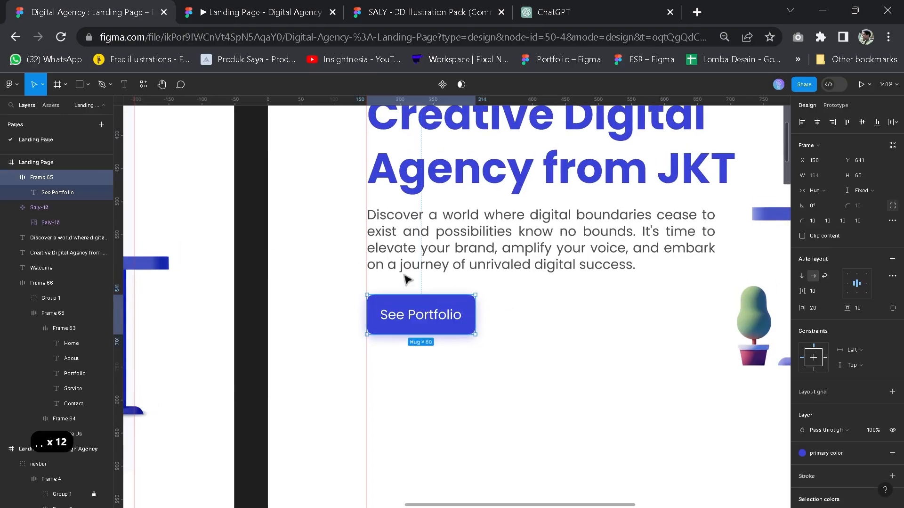
Add a Watch Video text label beside the See Portfolio button, using the black 70 color style.
{"action": "left_click", "coordinate": [553, 313]}
{"action": "left_click", "coordinate": [124, 85]}
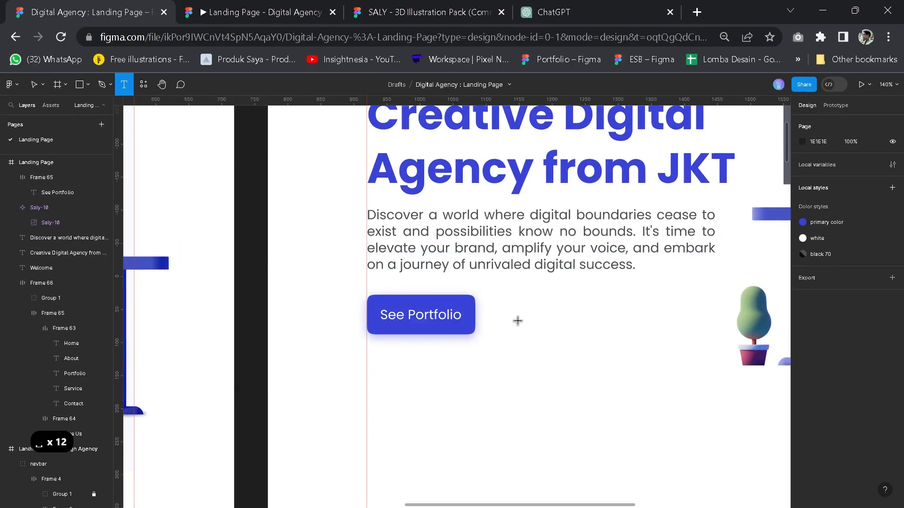
{"action": "left_click", "coordinate": [493, 309]}
{"action": "type", "text": "Watch Video"}
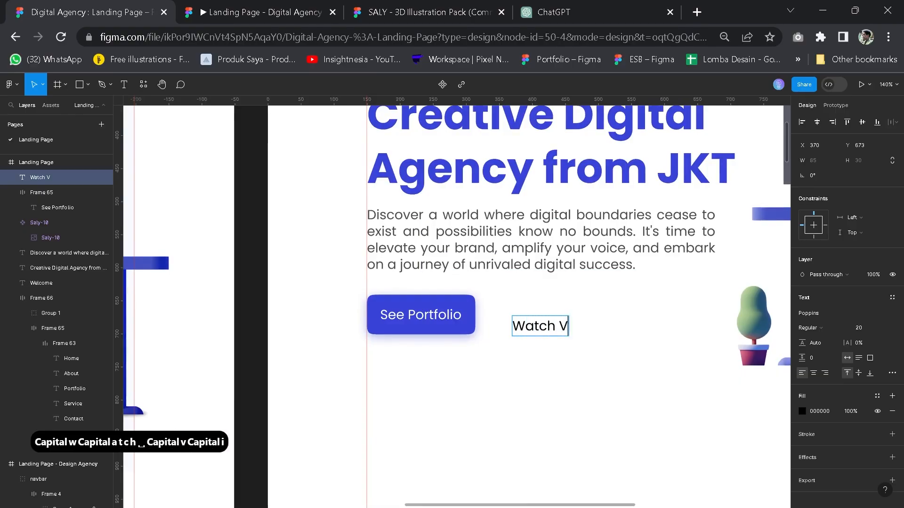
{"action": "left_click", "coordinate": [877, 395]}
{"action": "left_click", "coordinate": [707, 476]}
{"action": "left_click_drag", "start_coordinate": [518, 381], "coordinate": [411, 372]}
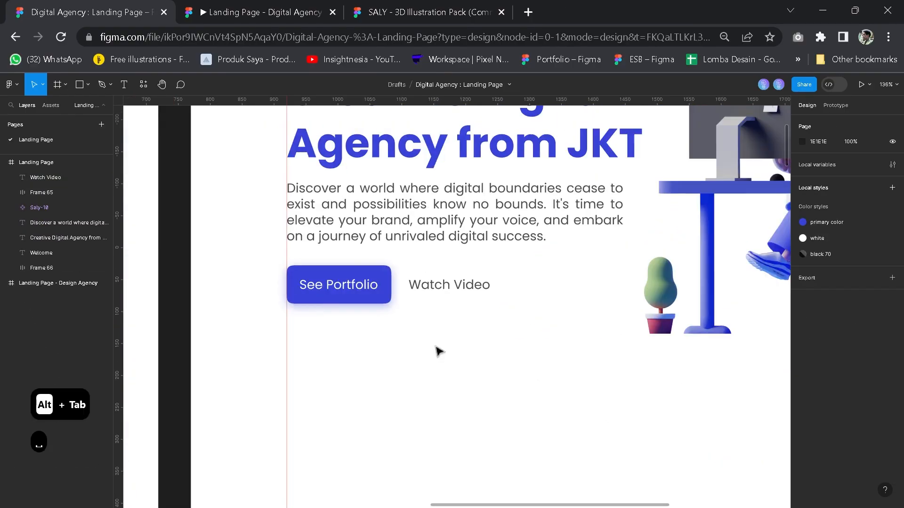
{"action": "scroll", "coordinate": [437, 351], "scroll_direction": "down", "scroll_amount": 2}
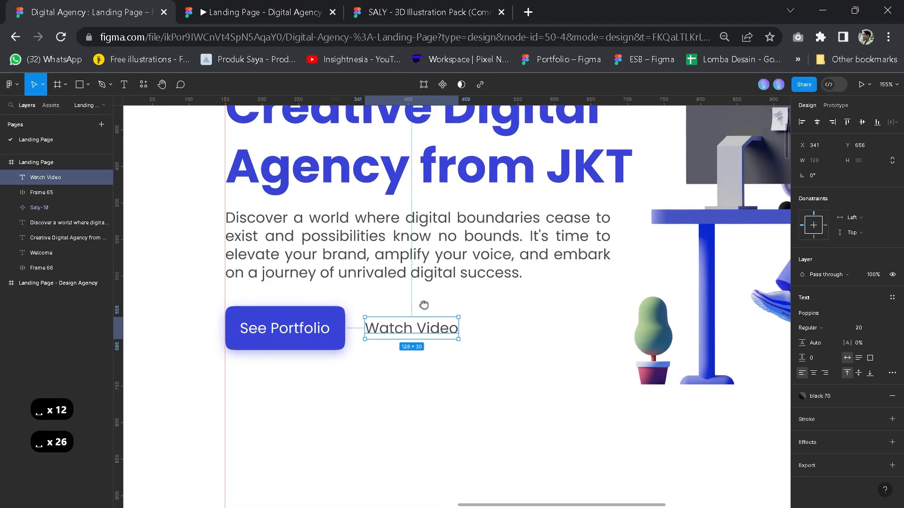
Find the Iconify plugin and run it.
{"action": "scroll", "coordinate": [424, 304], "scroll_direction": "down", "scroll_amount": 2}
{"action": "right_click", "coordinate": [406, 362]}
{"action": "mouse_move", "coordinate": [433, 422]}
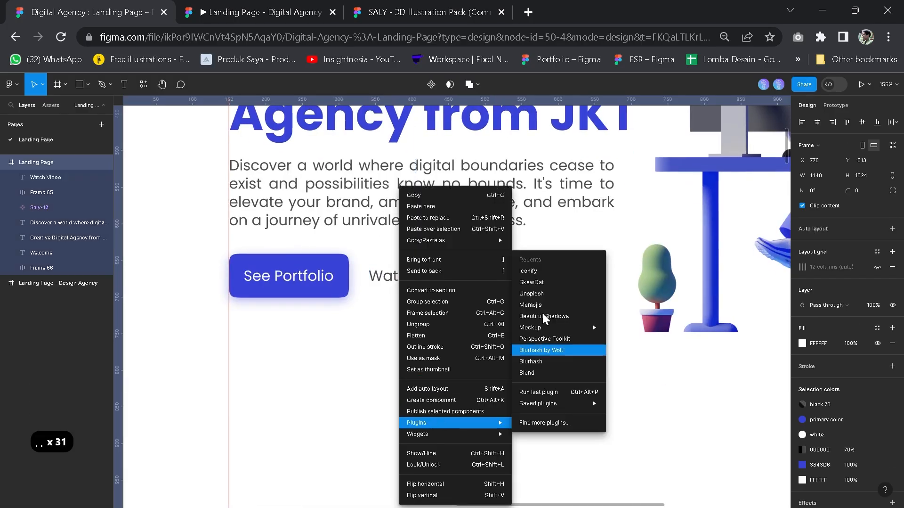
{"action": "left_click", "coordinate": [541, 422]}
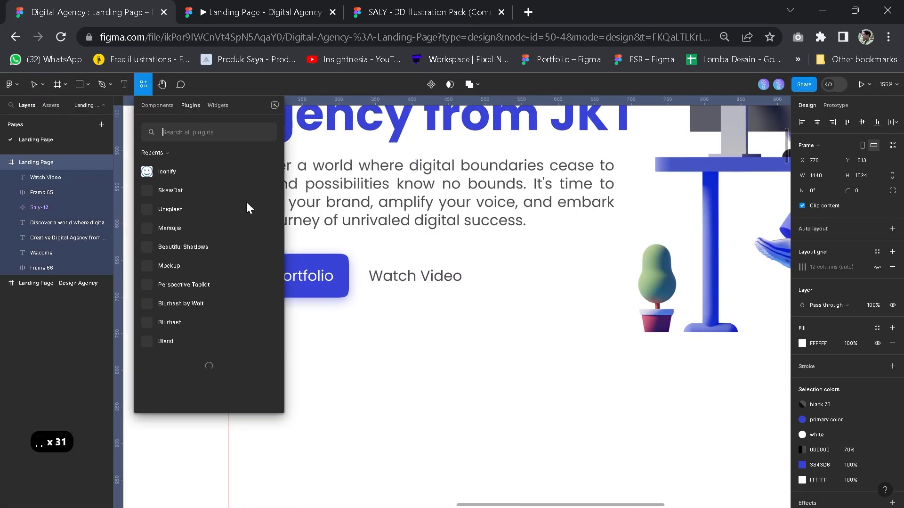
{"action": "type", "text": "ic"}
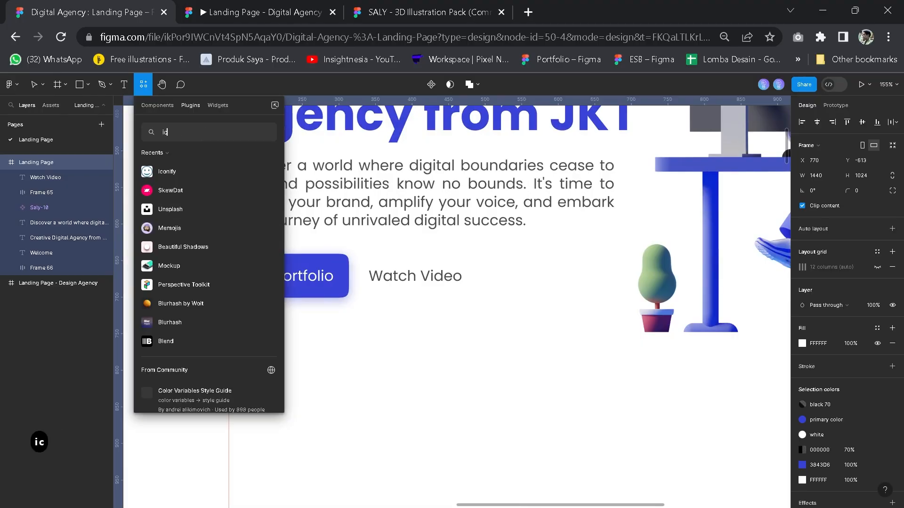
{"action": "type", "text": "on"}
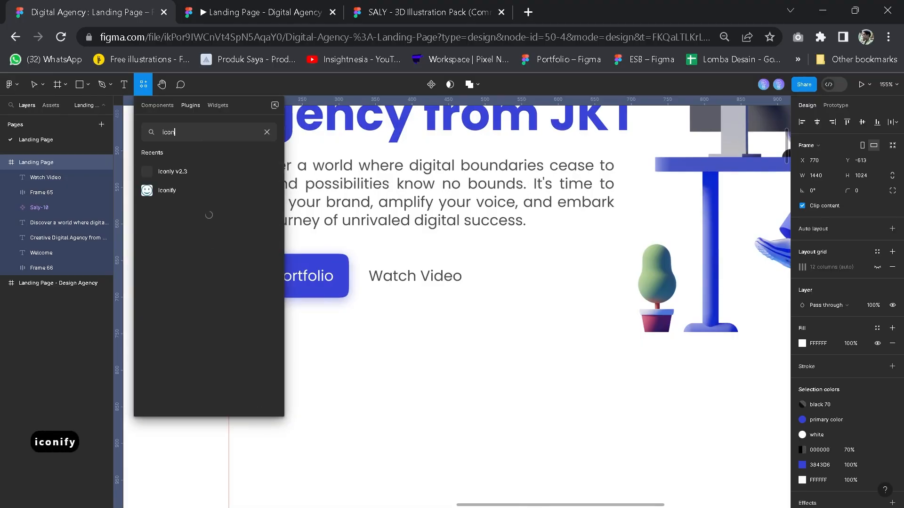
{"action": "type", "text": "ify"}
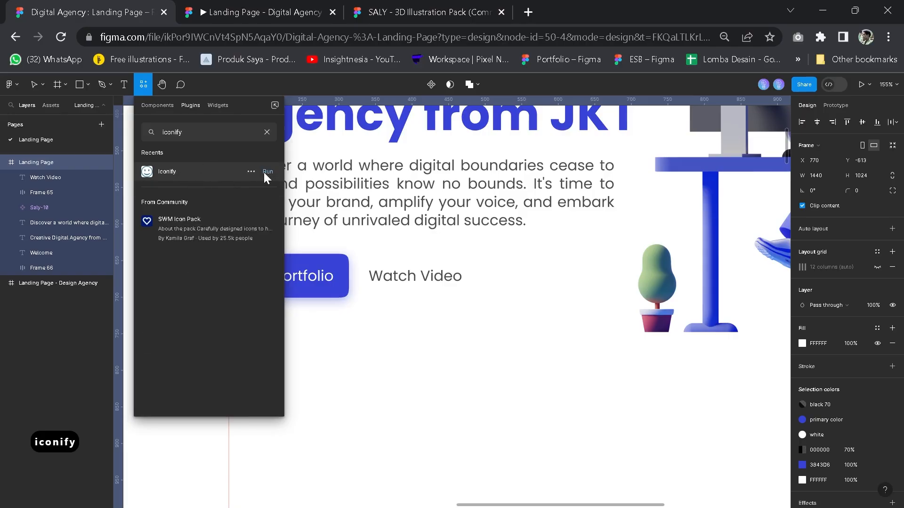
{"action": "left_click", "coordinate": [262, 172]}
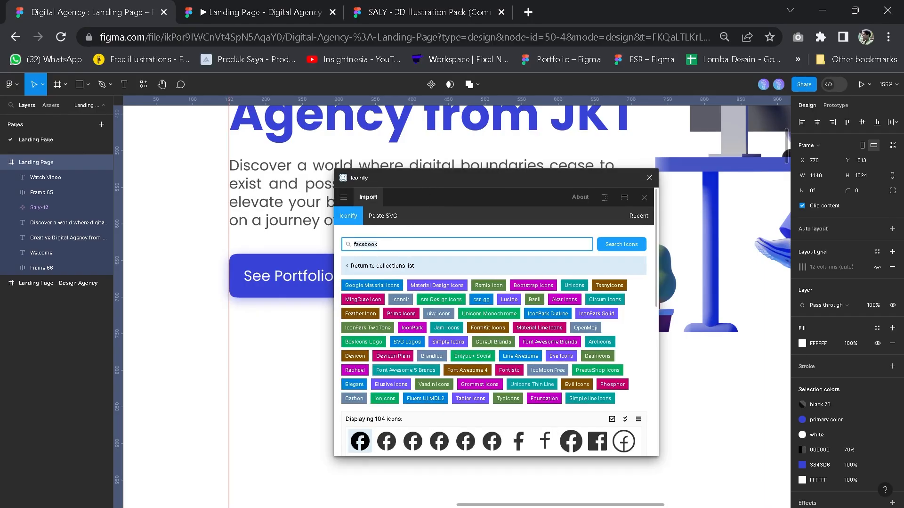
Search Iconify for play, import the zondicons play-outline icon into the Landing Page frame, and close the plugin.
{"action": "key", "text": "Return"}
{"action": "scroll", "coordinate": [422, 335], "scroll_direction": "down", "scroll_amount": 4}
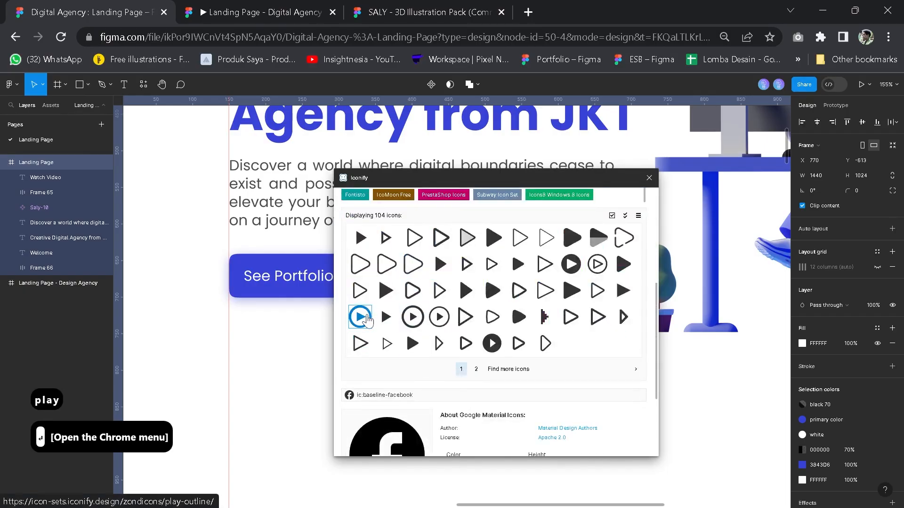
{"action": "left_click", "coordinate": [363, 318]}
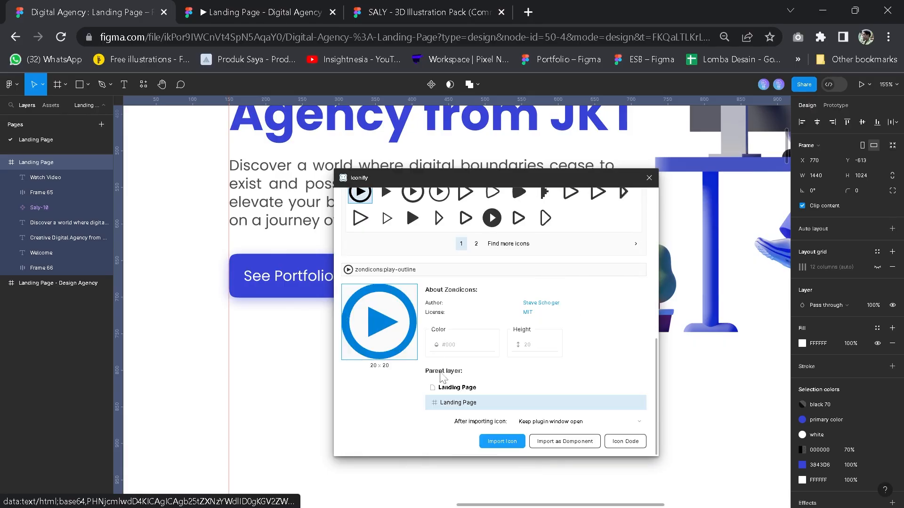
{"action": "left_click", "coordinate": [494, 438]}
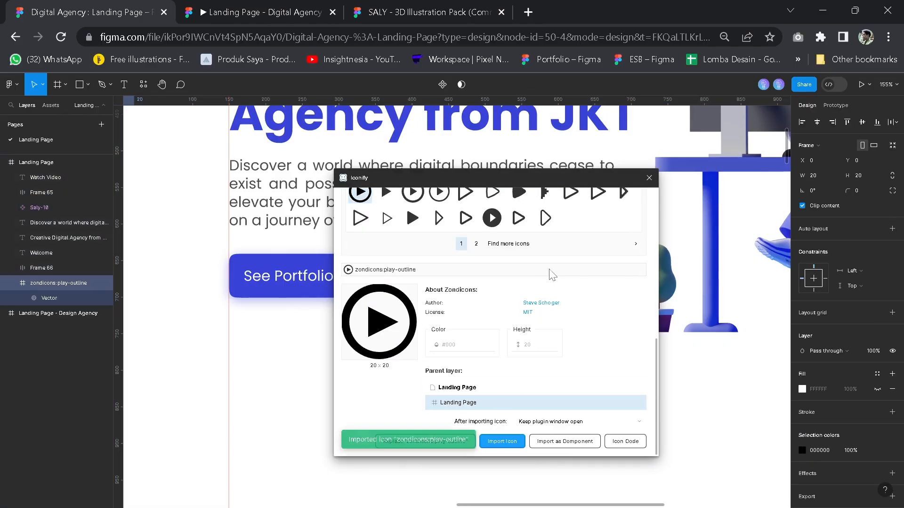
{"action": "left_click", "coordinate": [649, 178]}
Move the play icon beside the Watch Video text, resize it to 24 × 24, and align it vertically with the label.
{"action": "scroll", "coordinate": [540, 315], "scroll_direction": "down", "scroll_amount": 5}
{"action": "left_click_drag", "start_coordinate": [398, 131], "coordinate": [529, 303]}
{"action": "scroll", "coordinate": [528, 302], "scroll_direction": "up", "scroll_amount": 6}
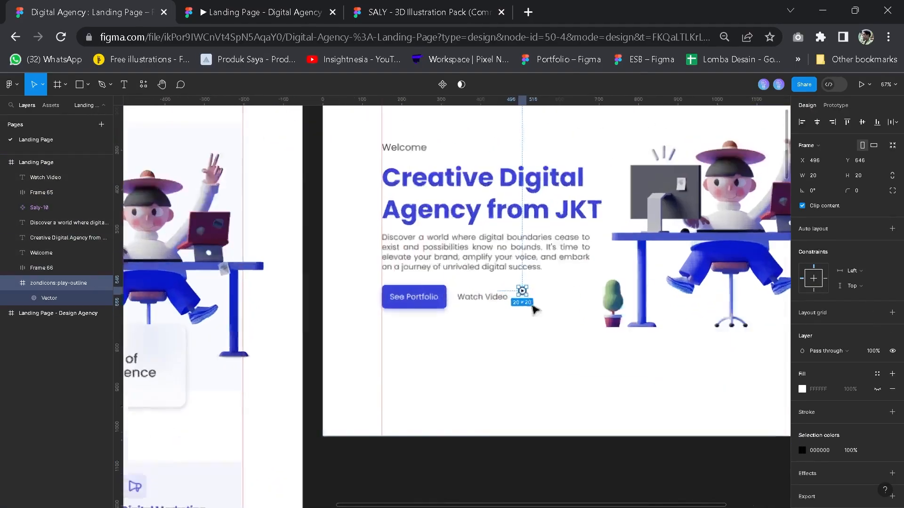
{"action": "left_click", "coordinate": [815, 174]}
{"action": "type", "text": "24\\"}
{"action": "key", "text": "BackSpace"}
{"action": "key", "text": "Return"}
{"action": "left_click_drag", "start_coordinate": [513, 266], "coordinate": [493, 286]}
Apply the black 70 color style to the play icon and nudge it to 8 px from the Watch Video text.
{"action": "left_click", "coordinate": [877, 450]}
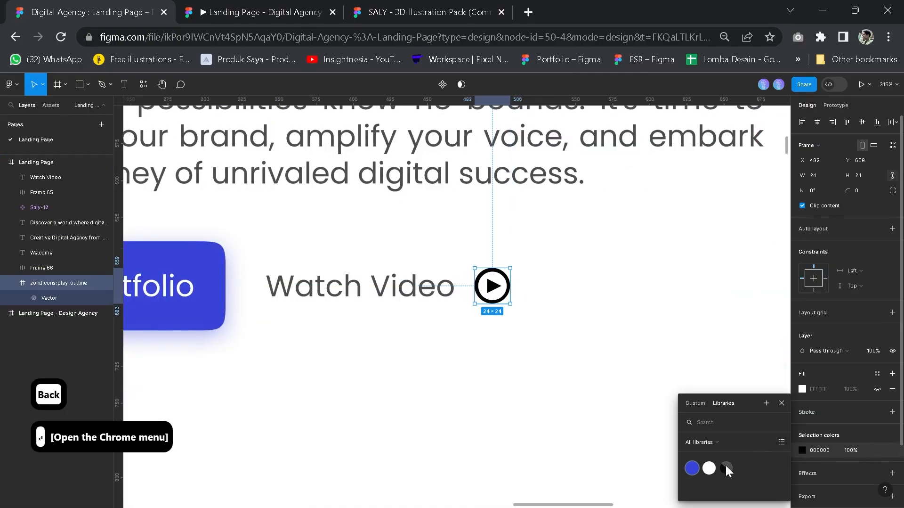
{"action": "left_click", "coordinate": [727, 468]}
{"action": "left_click", "coordinate": [384, 292]}
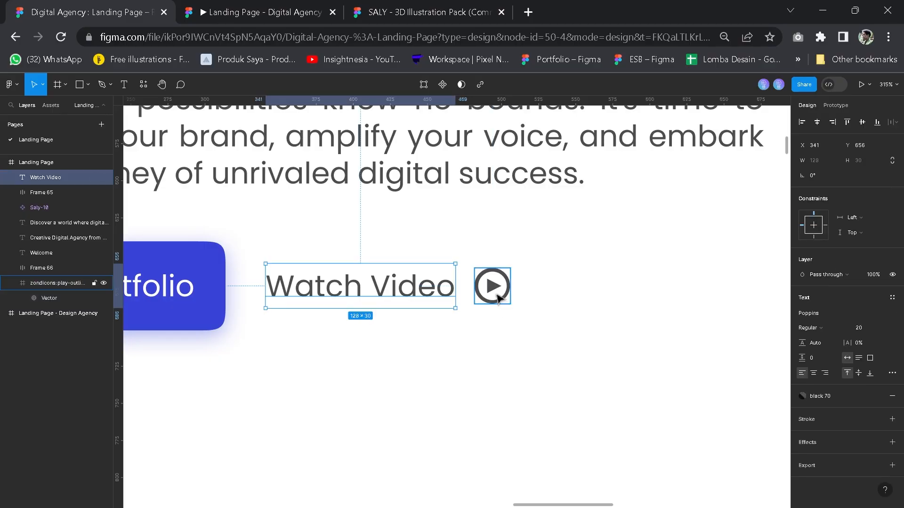
{"action": "left_click", "coordinate": [495, 292]}
{"action": "key", "text": "Left"}
{"action": "key", "text": "Left"}
{"action": "key", "text": "Left"}
{"action": "key", "text": "Left"}
{"action": "key", "text": "Left"}
Combine the Watch Video text and play icon in a horizontal auto layout.
{"action": "left_click", "coordinate": [448, 290]}
{"action": "left_click", "coordinate": [492, 288], "text": "shift"}
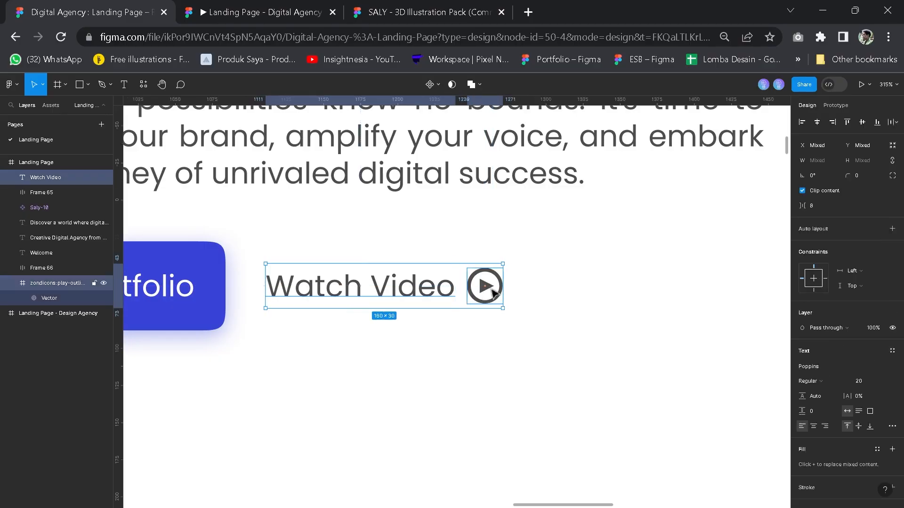
{"action": "key", "text": "shift+a"}
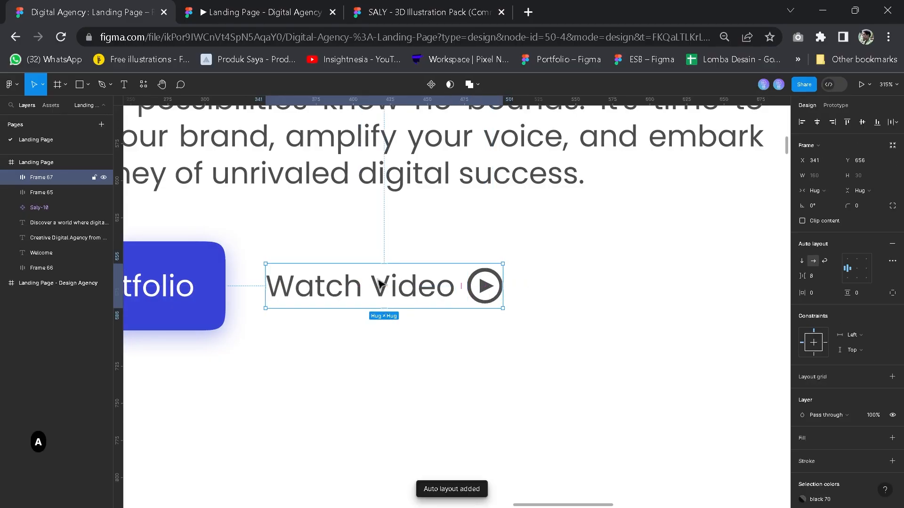
Combine the See Portfolio button and the Watch Video frame in one horizontal auto layout.
{"action": "scroll", "coordinate": [382, 282], "scroll_direction": "down", "scroll_amount": 5}
{"action": "left_click", "coordinate": [289, 315]}
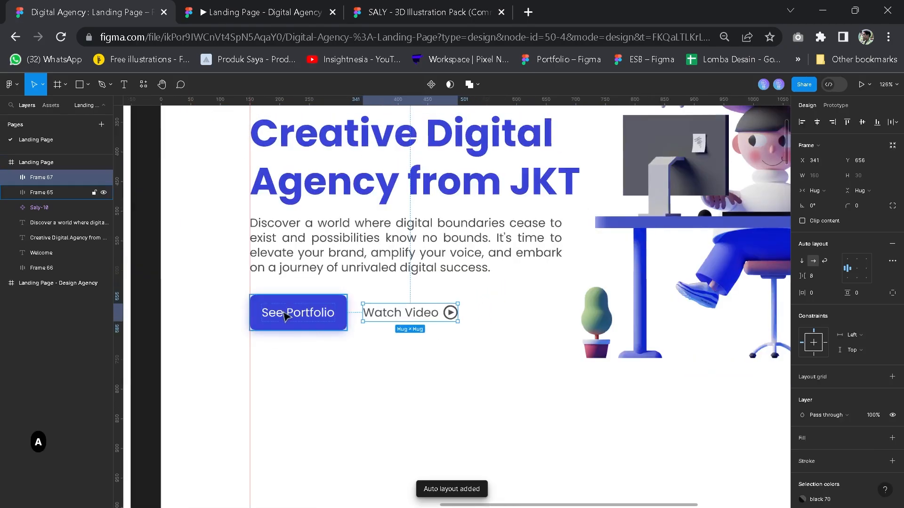
{"action": "left_click", "coordinate": [397, 313], "text": "shift"}
{"action": "key", "text": "shift+a"}
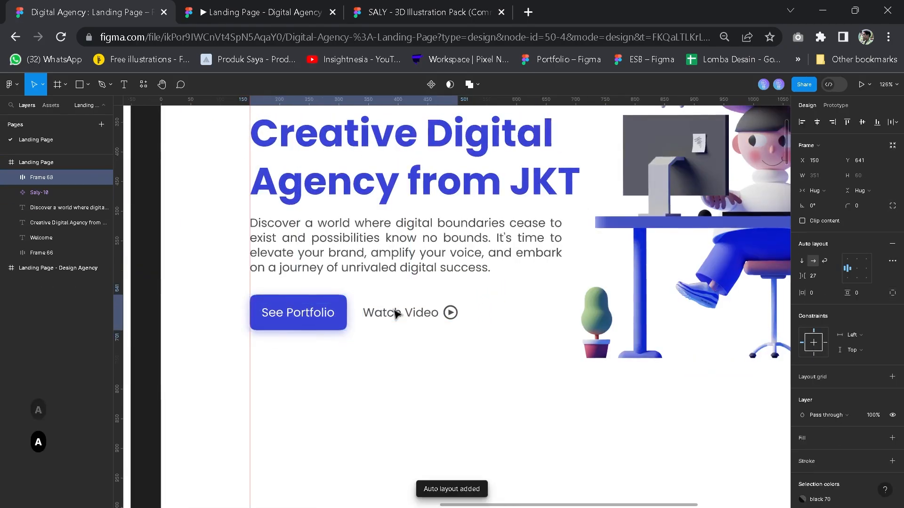
{"action": "left_click", "coordinate": [397, 347]}
{"action": "scroll", "coordinate": [396, 347], "scroll_direction": "down", "scroll_amount": 3}
{"action": "left_click_drag", "start_coordinate": [394, 343], "coordinate": [402, 375]}
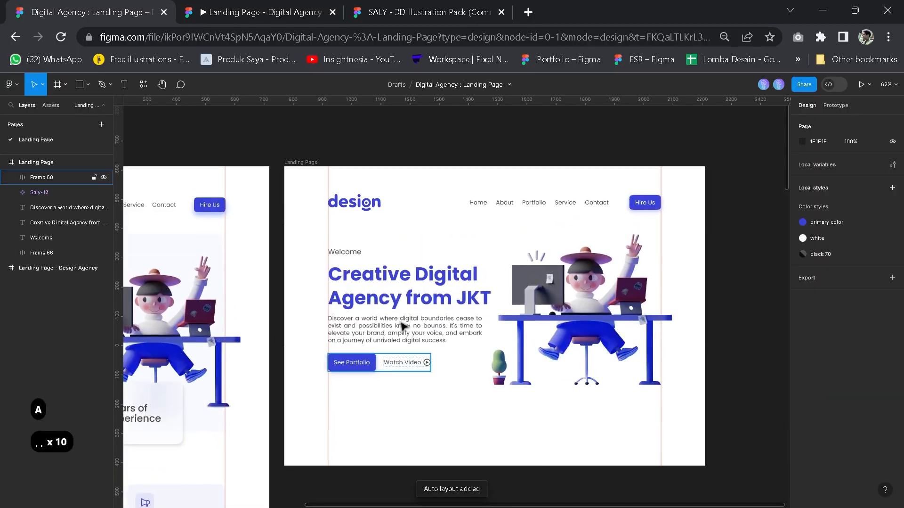
Increase the hero's Welcome text to font size 32.
{"action": "scroll", "coordinate": [402, 323], "scroll_direction": "up", "scroll_amount": 2}
{"action": "left_click_drag", "start_coordinate": [395, 298], "coordinate": [391, 284]}
{"action": "left_click", "coordinate": [293, 202]}
{"action": "key", "text": "ctrl+z"}
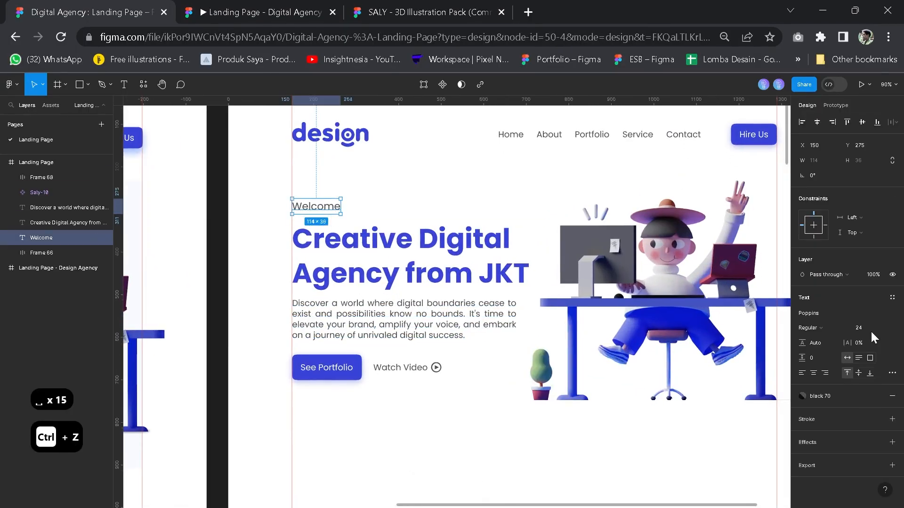
{"action": "left_click", "coordinate": [883, 327]}
{"action": "left_click", "coordinate": [869, 339]}
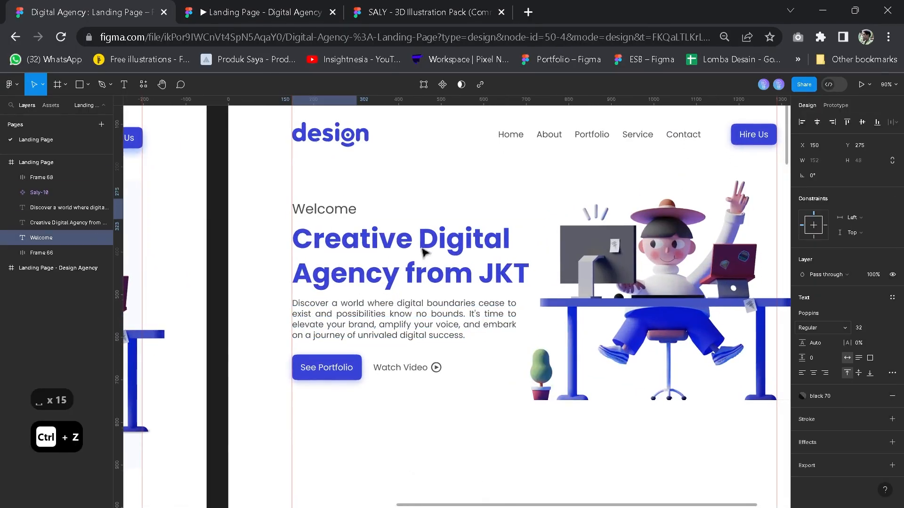
{"action": "key", "text": "Escape"}
Combine the Welcome text and the Creative Digital Agency headline in a vertical auto layout.
{"action": "left_click", "coordinate": [334, 208]}
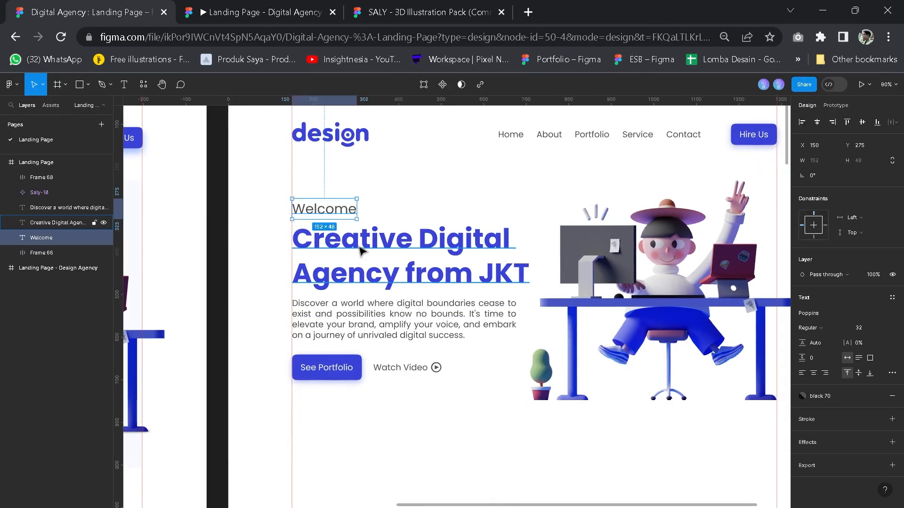
{"action": "left_click", "coordinate": [355, 241], "text": "shift"}
{"action": "key", "text": "shift+a"}
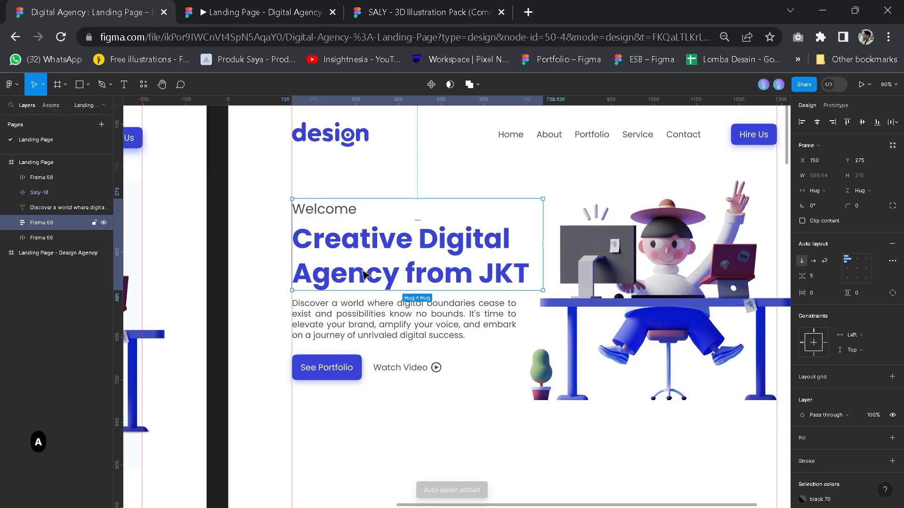
Nest the headline group with the description paragraph, and that group with the button row, in vertical auto layouts.
{"action": "left_click", "coordinate": [365, 326], "text": "shift"}
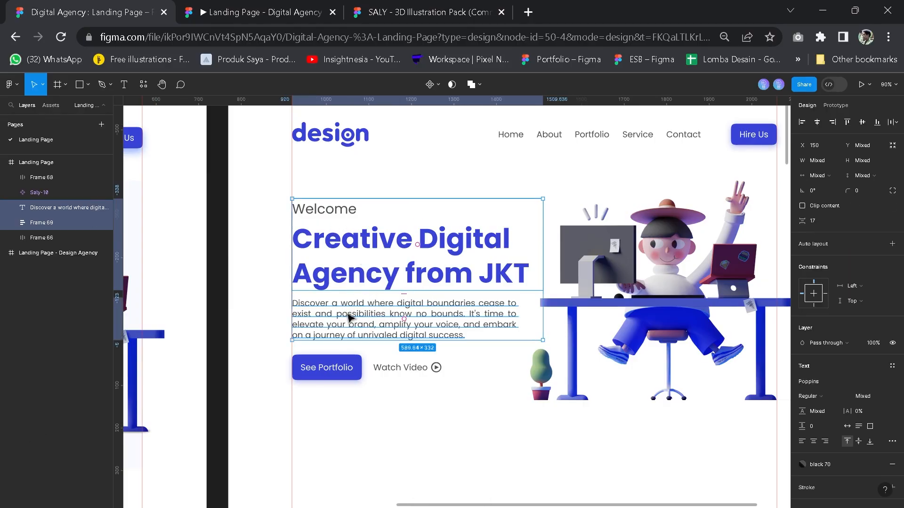
{"action": "key", "text": "shift+a"}
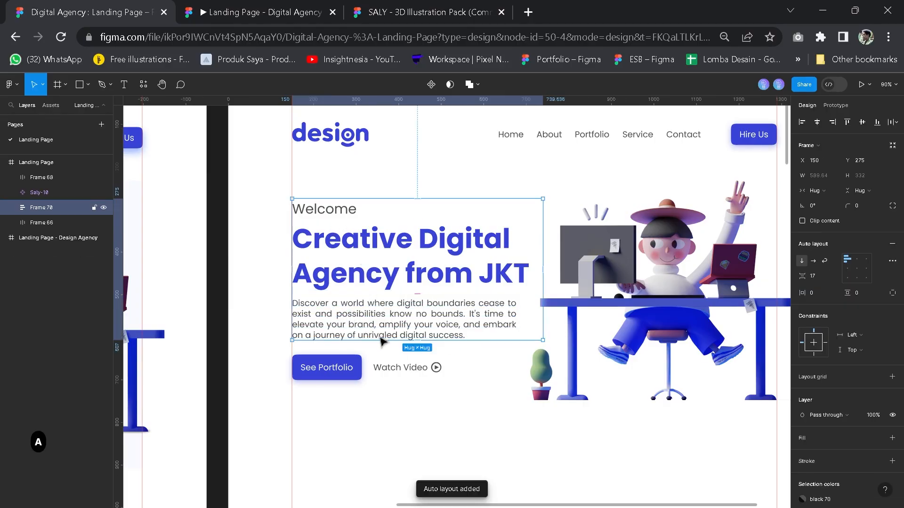
{"action": "left_click", "coordinate": [353, 367], "text": "shift"}
{"action": "key", "text": "shift+a"}
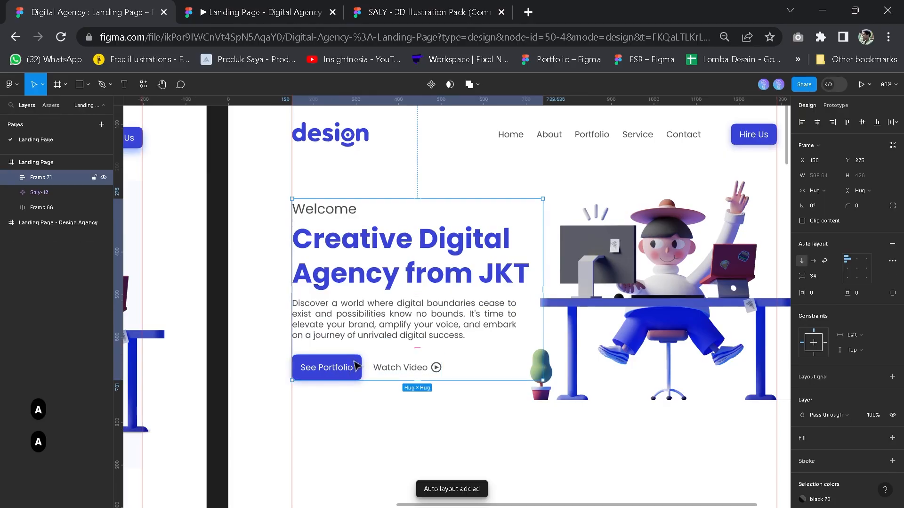
{"action": "double_click", "coordinate": [355, 315]}
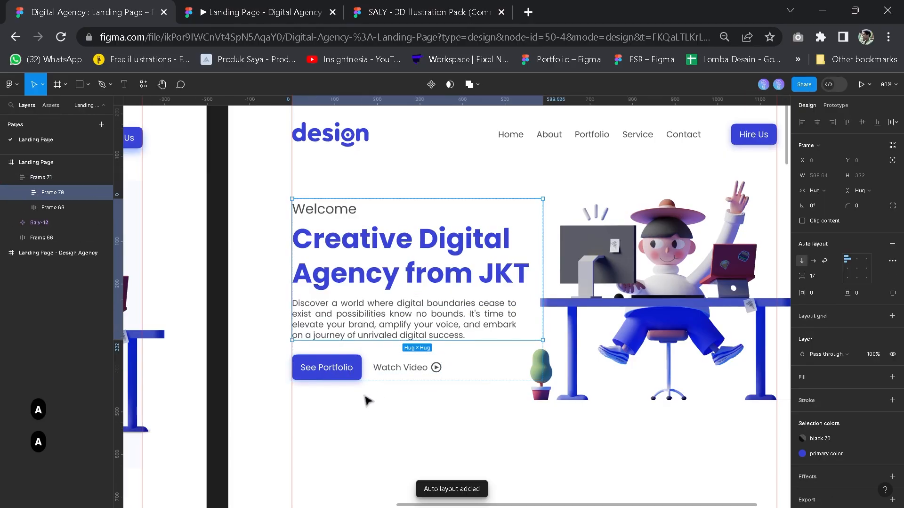
{"action": "left_click", "coordinate": [369, 402]}
Try a different spacing between the Welcome text and the headline, and undo the change.
{"action": "key", "text": "space"}
{"action": "left_click_drag", "start_coordinate": [368, 323], "coordinate": [332, 323]}
{"action": "scroll", "coordinate": [367, 328], "scroll_direction": "down", "scroll_amount": 1}
{"action": "key", "text": "space"}
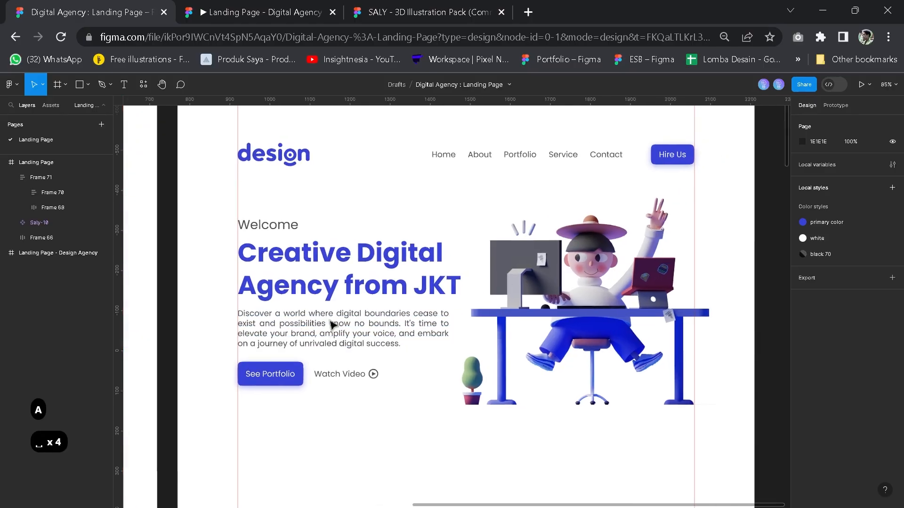
{"action": "scroll", "coordinate": [333, 323], "scroll_direction": "up", "scroll_amount": 3}
{"action": "scroll", "coordinate": [317, 317], "scroll_direction": "up", "scroll_amount": 1}
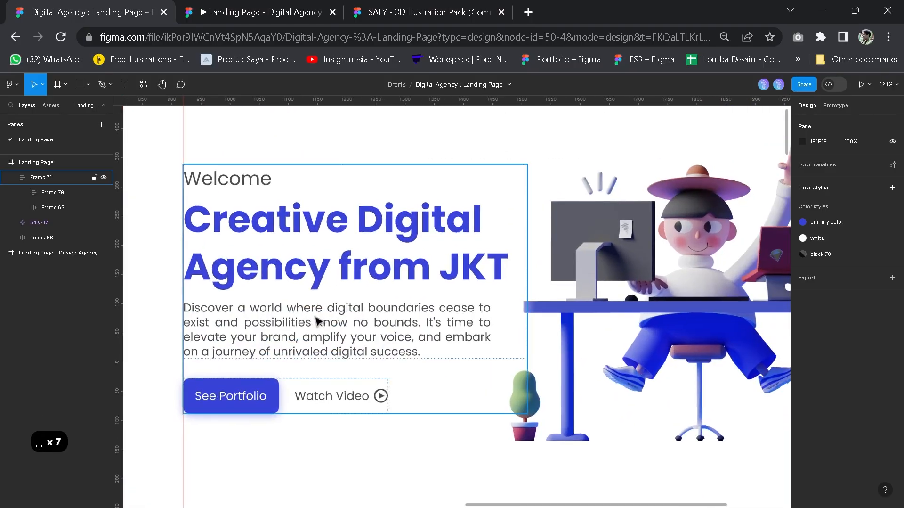
{"action": "left_click", "coordinate": [317, 322]}
{"action": "double_click", "coordinate": [278, 263]}
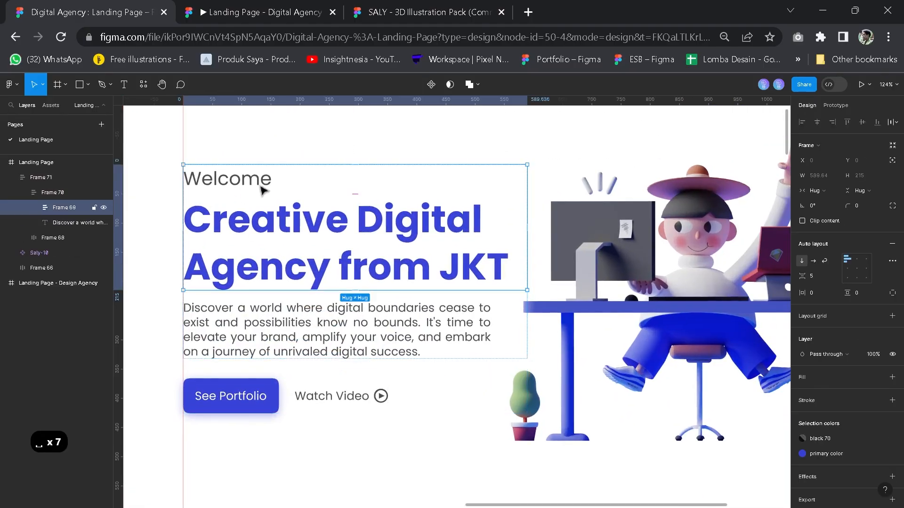
{"action": "left_click_drag", "start_coordinate": [802, 275], "coordinate": [828, 266]}
{"action": "key", "text": "ctrl+z"}
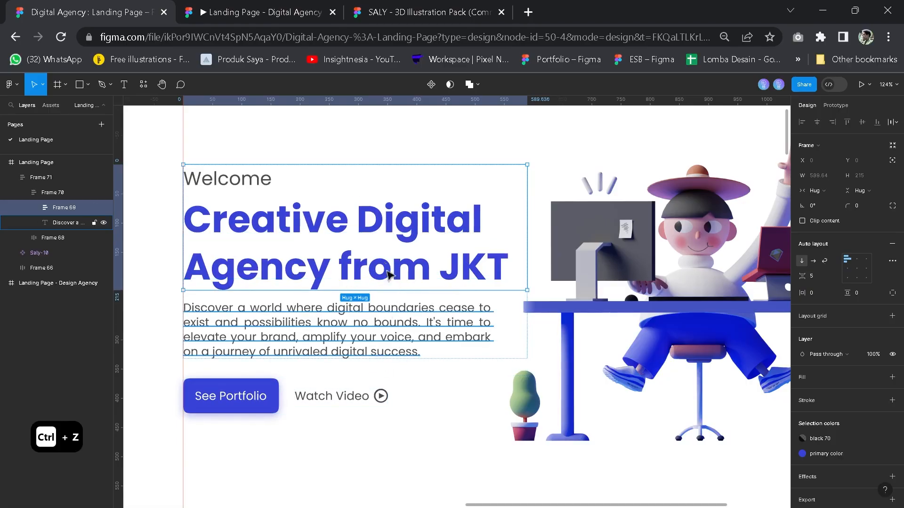
{"action": "key", "text": "ctrl+z"}
{"action": "key", "text": "ctrl+z"}
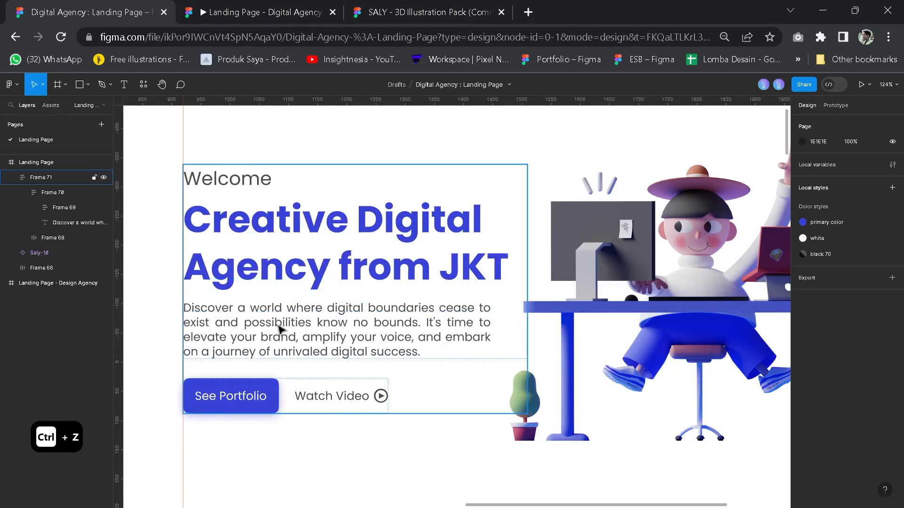
Set the auto layout spacing between the headline group and the description paragraph to 30.
{"action": "left_click_drag", "start_coordinate": [803, 273], "coordinate": [808, 271]}
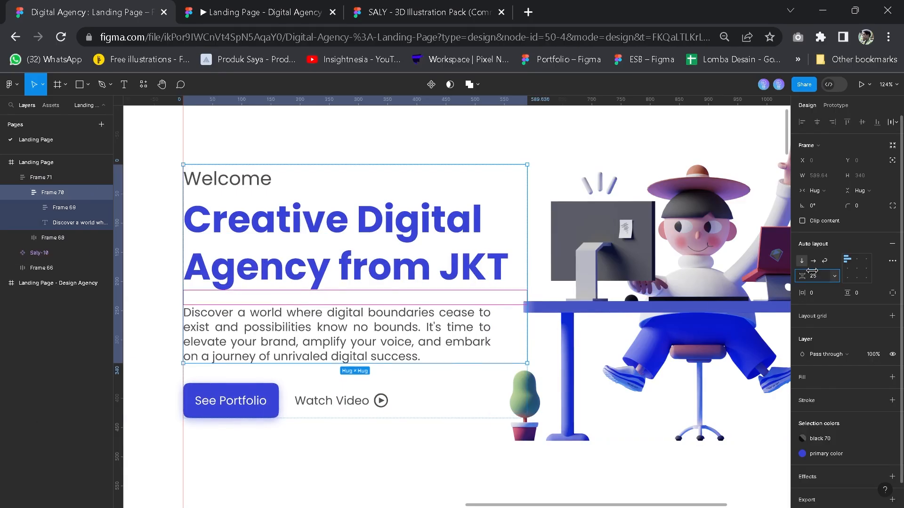
{"action": "type", "text": "30"}
{"action": "key", "text": "Return"}
Examine the 10 Years of Experience card in the reference landing page's hero.
{"action": "scroll", "coordinate": [336, 214], "scroll_direction": "down", "scroll_amount": 5}
{"action": "left_click_drag", "start_coordinate": [335, 214], "coordinate": [370, 210]}
{"action": "left_click_drag", "start_coordinate": [369, 262], "coordinate": [373, 252]}
{"action": "left_click", "coordinate": [478, 276]}
{"action": "scroll", "coordinate": [398, 297], "scroll_direction": "down", "scroll_amount": 3}
{"action": "left_click_drag", "start_coordinate": [408, 351], "coordinate": [476, 378]}
{"action": "scroll", "coordinate": [519, 316], "scroll_direction": "up", "scroll_amount": 3}
{"action": "left_click_drag", "start_coordinate": [522, 270], "coordinate": [524, 275]}
{"action": "left_click_drag", "start_coordinate": [675, 371], "coordinate": [627, 358]}
{"action": "left_click_drag", "start_coordinate": [569, 352], "coordinate": [644, 354]}
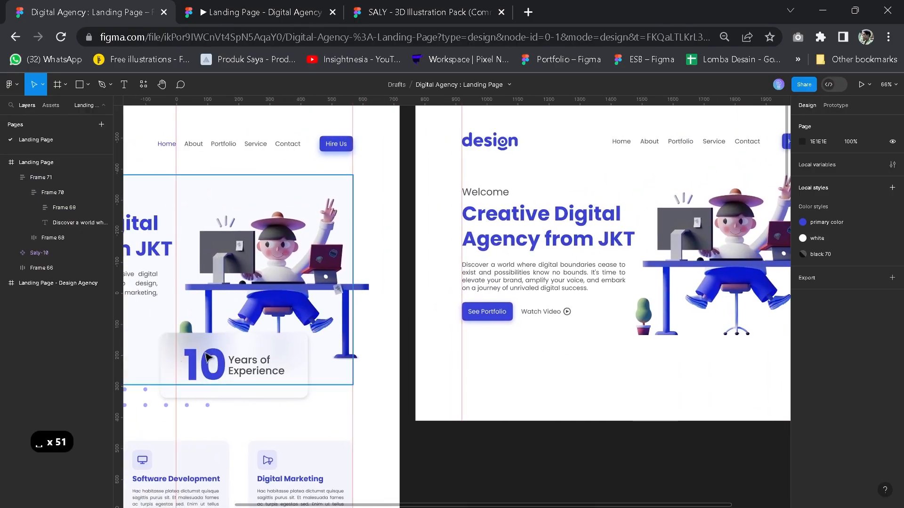
{"action": "left_click_drag", "start_coordinate": [673, 384], "coordinate": [492, 384]}
Draw a rectangle about 516 × 264 px over the illustration's lower part and fill it with light grey E0E0E0.
{"action": "left_click", "coordinate": [88, 93]}
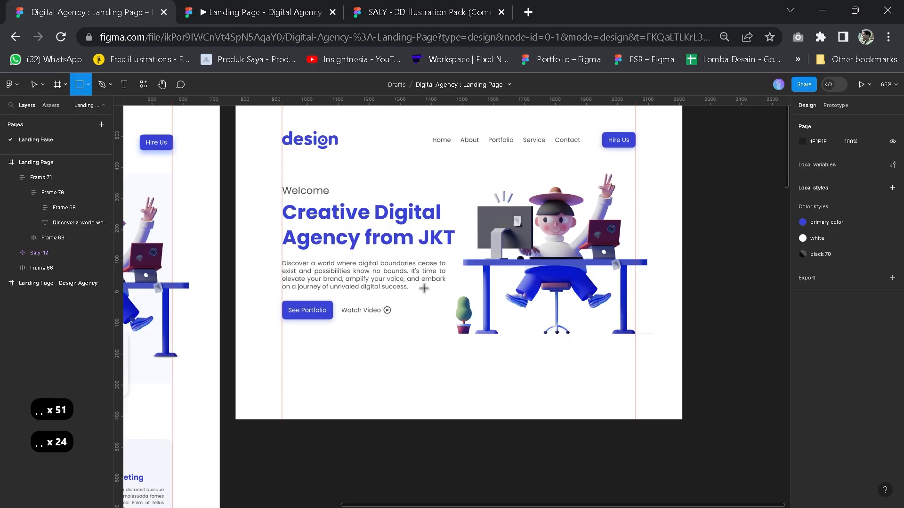
{"action": "left_click_drag", "start_coordinate": [422, 293], "coordinate": [583, 375]}
{"action": "mouse_move", "coordinate": [490, 329]}
{"action": "left_mouse_down"}
{"action": "mouse_move", "coordinate": [510, 329]}
{"action": "mouse_move", "coordinate": [490, 321]}
{"action": "left_mouse_up"}
{"action": "scroll", "coordinate": [506, 341], "scroll_direction": "up", "scroll_amount": 1}
{"action": "scroll", "coordinate": [533, 371], "scroll_direction": "up", "scroll_amount": 3}
{"action": "left_click_drag", "start_coordinate": [533, 367], "coordinate": [531, 341]}
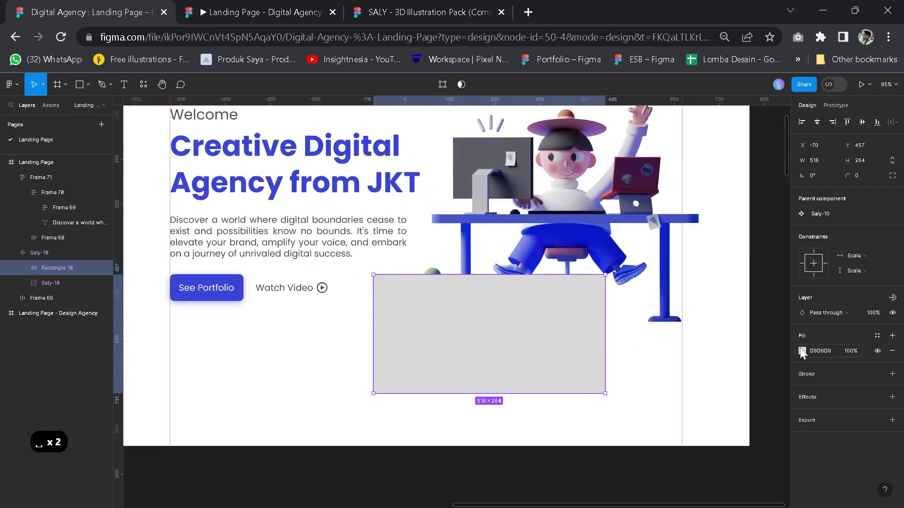
{"action": "left_click", "coordinate": [802, 350]}
{"action": "left_click_drag", "start_coordinate": [733, 298], "coordinate": [677, 279]}
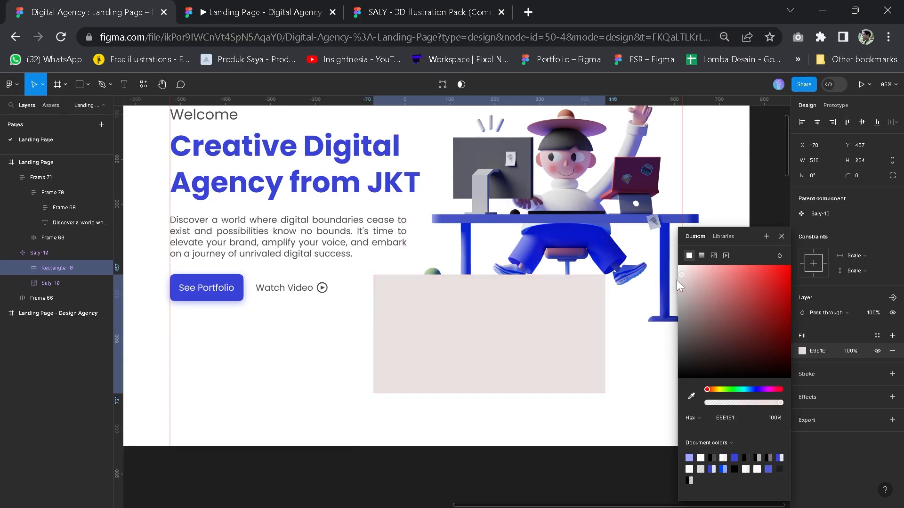
Give the rectangle a background blur of 50 and lower its fill opacity to 4%.
{"action": "left_click", "coordinate": [891, 397]}
{"action": "left_click", "coordinate": [836, 411]}
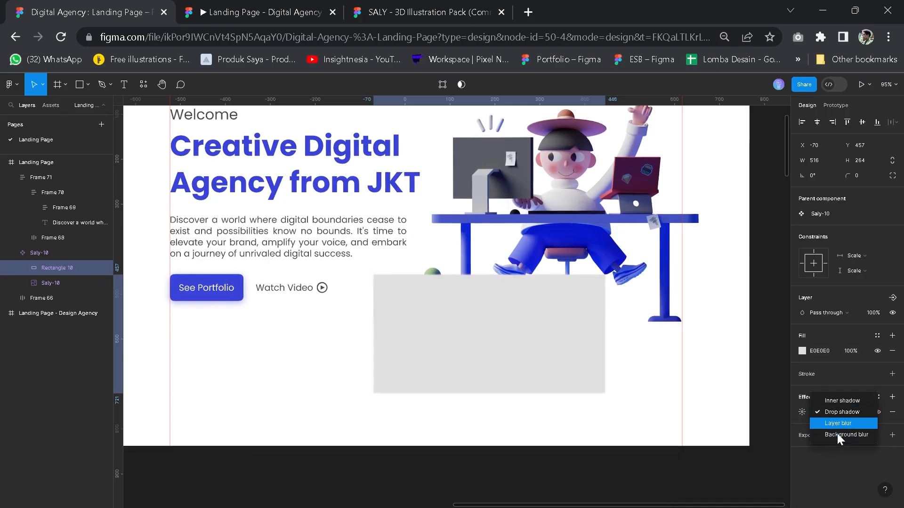
{"action": "left_click", "coordinate": [837, 432]}
{"action": "left_click", "coordinate": [802, 411]}
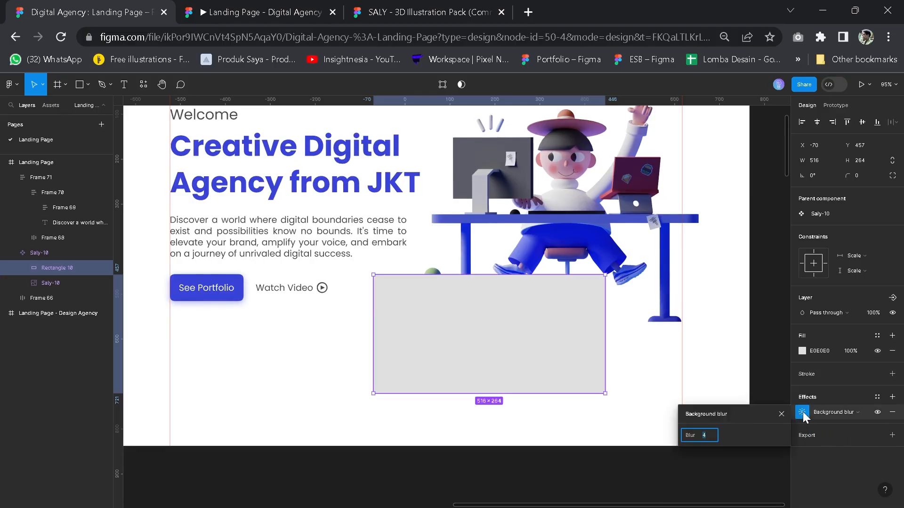
{"action": "type", "text": "50"}
{"action": "key", "text": "Return"}
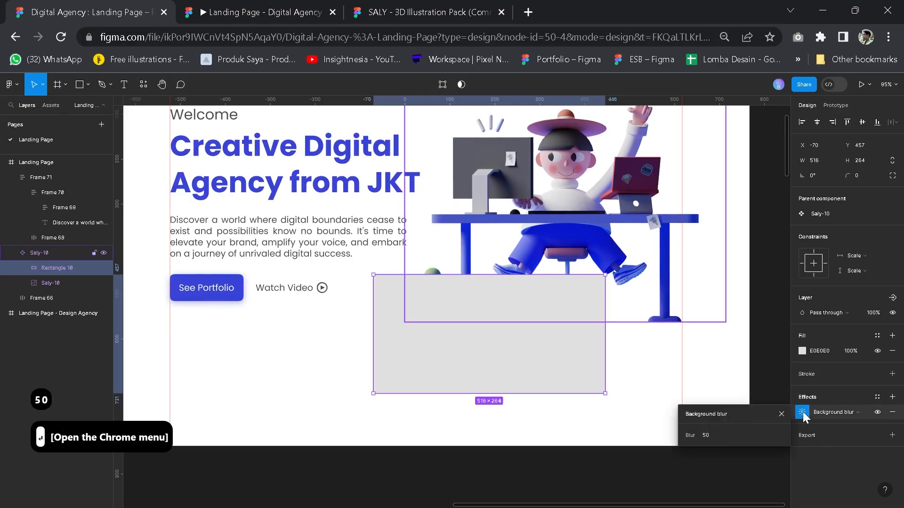
{"action": "left_click", "coordinate": [801, 351]}
{"action": "left_click_drag", "start_coordinate": [764, 401], "coordinate": [711, 396]}
Round the rectangle's corners to radius 37 and fit it below the desktop at about 516 × 214 px.
{"action": "left_click_drag", "start_coordinate": [490, 329], "coordinate": [511, 316]}
{"action": "left_click_drag", "start_coordinate": [618, 271], "coordinate": [609, 279]}
{"action": "left_click", "coordinate": [782, 236]}
{"action": "left_click_drag", "start_coordinate": [506, 381], "coordinate": [504, 358]}
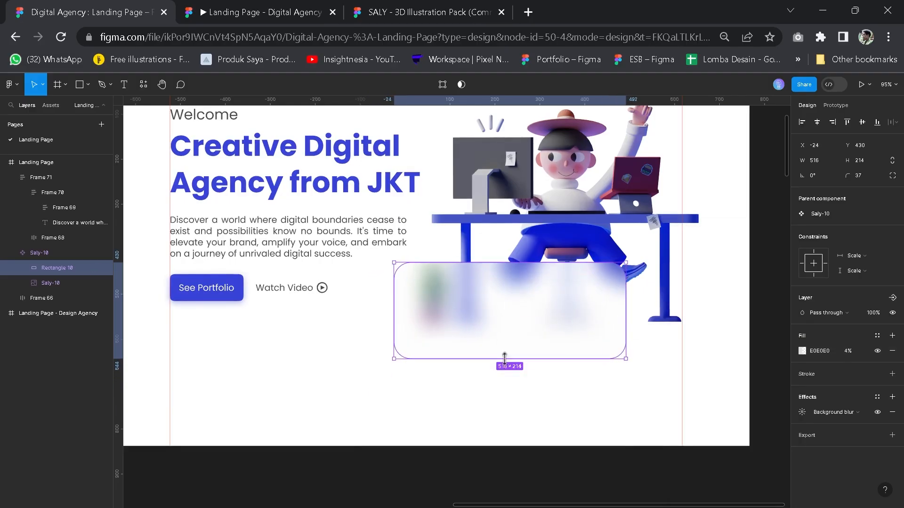
Move the rectangle out of the Saly-10 component into the Landing Page frame and reduce its corner radius to 21.
{"action": "left_click_drag", "start_coordinate": [63, 270], "coordinate": [41, 252]}
{"action": "left_click_drag", "start_coordinate": [38, 251], "coordinate": [40, 253]}
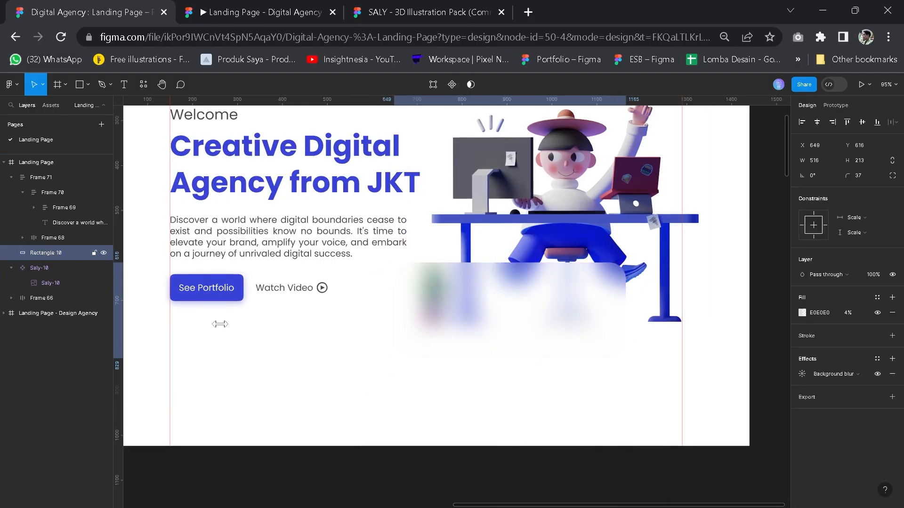
{"action": "left_click", "coordinate": [580, 314]}
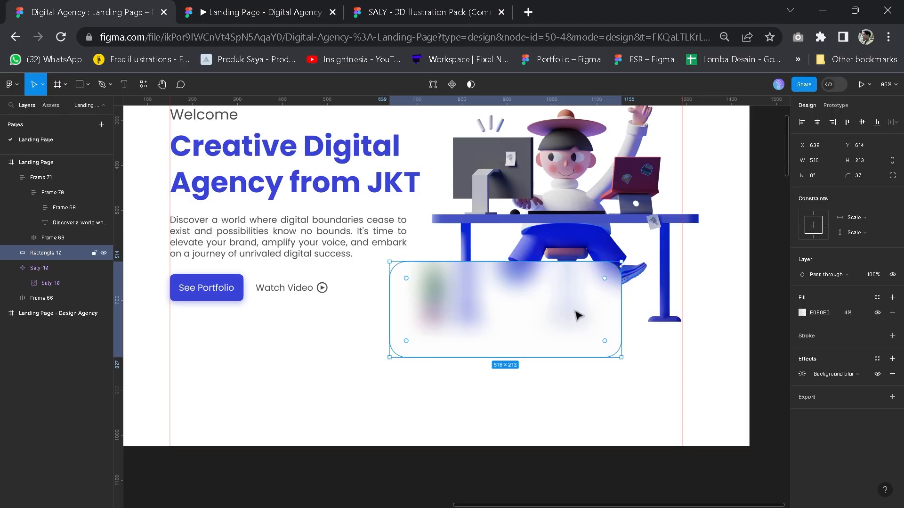
{"action": "left_click_drag", "start_coordinate": [609, 278], "coordinate": [616, 270]}
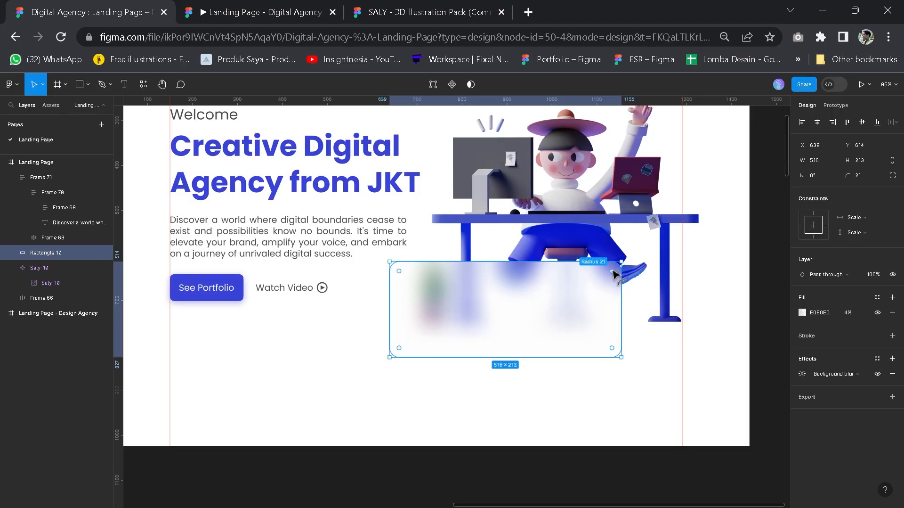
{"action": "left_click", "coordinate": [484, 396]}
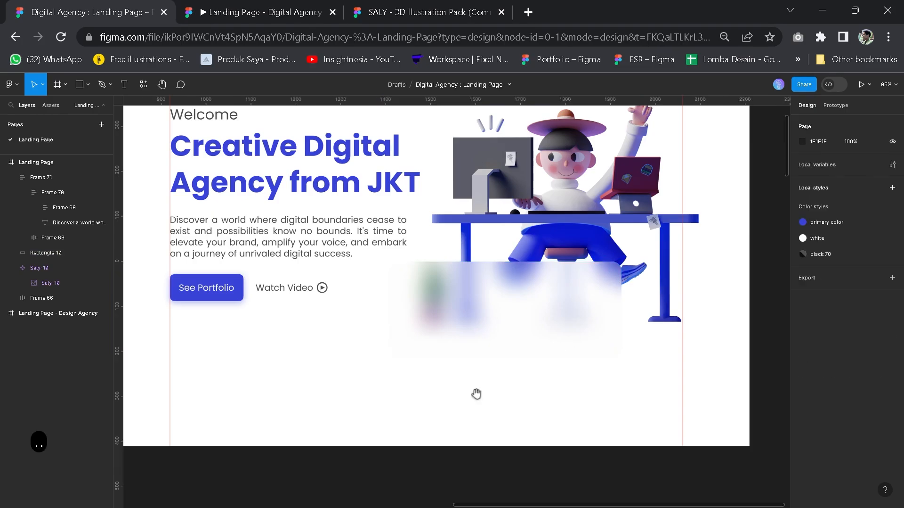
Add the text "10" on the blurred card.
{"action": "key", "text": "space"}
{"action": "left_click_drag", "start_coordinate": [476, 395], "coordinate": [521, 376]}
{"action": "scroll", "coordinate": [432, 397], "scroll_direction": "down", "scroll_amount": 3}
{"action": "key", "text": "space"}
{"action": "left_click_drag", "start_coordinate": [391, 396], "coordinate": [425, 400]}
{"action": "scroll", "coordinate": [398, 420], "scroll_direction": "right", "scroll_amount": 2}
{"action": "scroll", "coordinate": [480, 387], "scroll_direction": "up", "scroll_amount": 5}
{"action": "key", "text": "t"}
{"action": "left_click", "coordinate": [469, 356]}
{"action": "type", "text": "10"}
{"action": "left_click", "coordinate": [481, 366]}
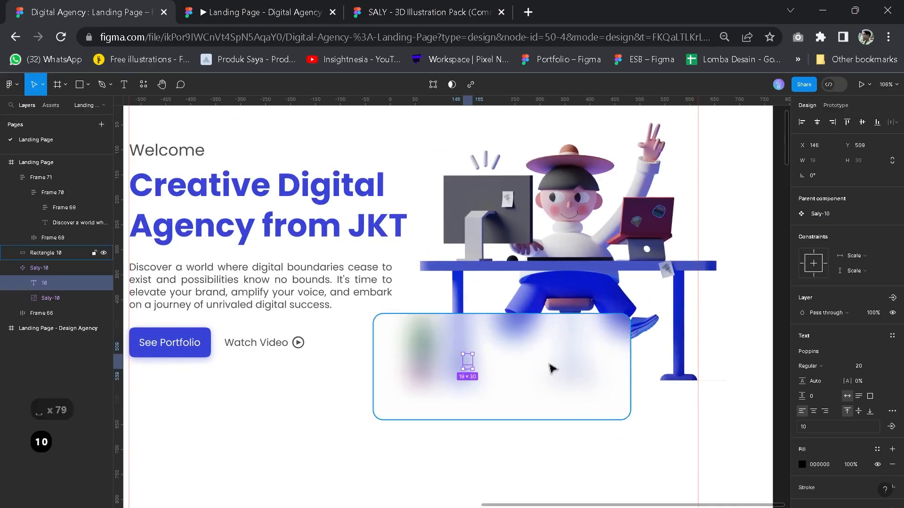
Move the "10" text out of the Saly-10 component to the Landing Page frame with cut and paste.
{"action": "key", "text": "ctrl+x"}
{"action": "left_click", "coordinate": [487, 361]}
{"action": "key", "text": "ctrl+v"}
{"action": "key", "text": "ctrl+z"}
{"action": "key", "text": "ctrl+v"}
Lock the Saly-10 illustration component.
{"action": "left_click", "coordinate": [511, 438]}
{"action": "left_click", "coordinate": [498, 364]}
{"action": "key", "text": "space"}
{"action": "left_click_drag", "start_coordinate": [593, 231], "coordinate": [541, 265]}
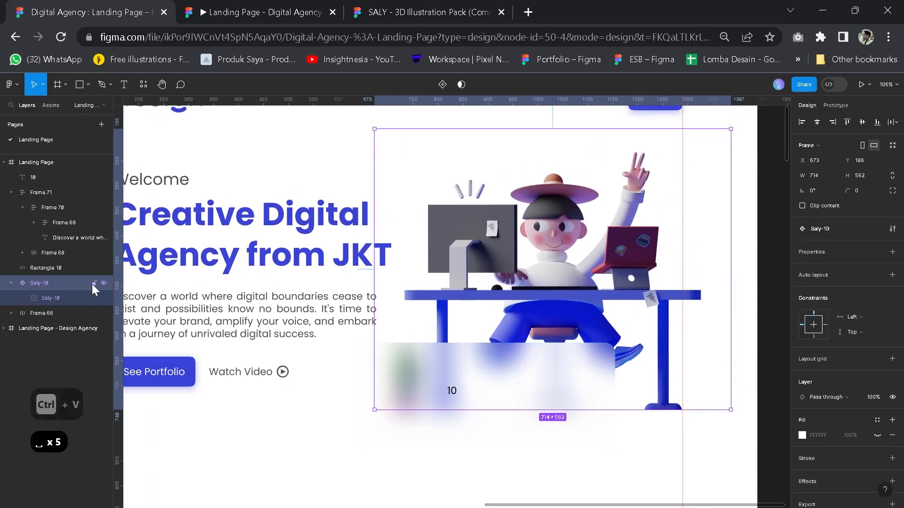
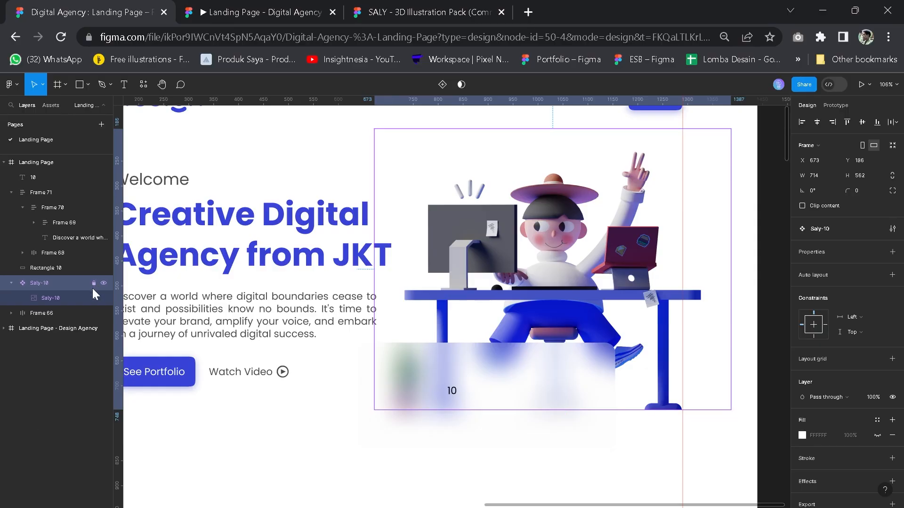
{"action": "key", "text": "ctrl+z"}
{"action": "right_click", "coordinate": [546, 258]}
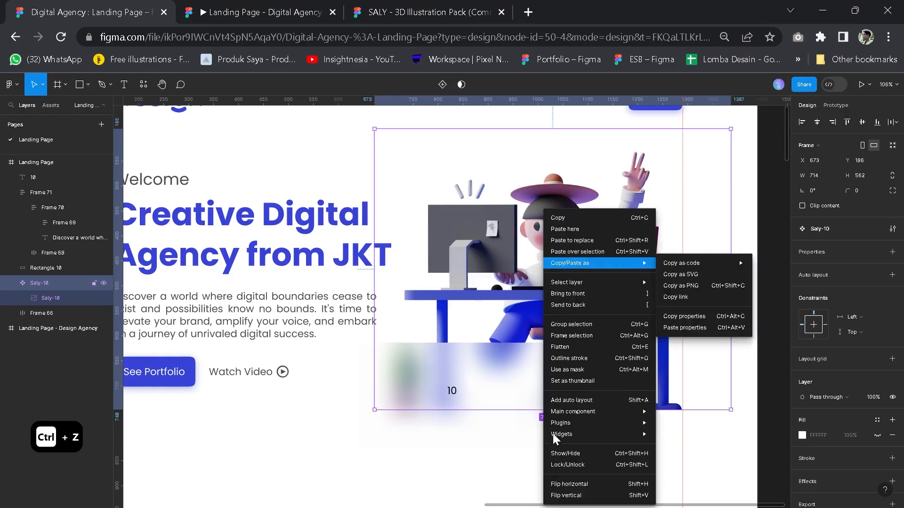
{"action": "left_click", "coordinate": [580, 466]}
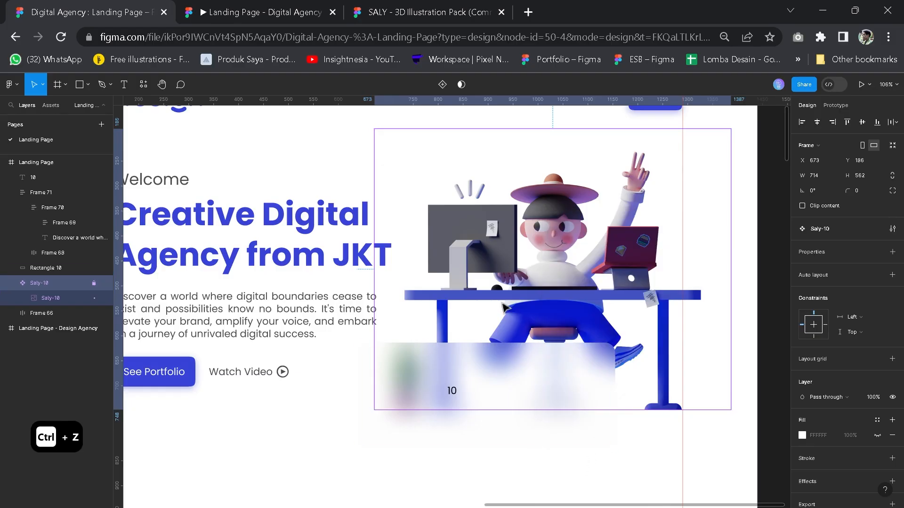
{"action": "right_click", "coordinate": [508, 248]}
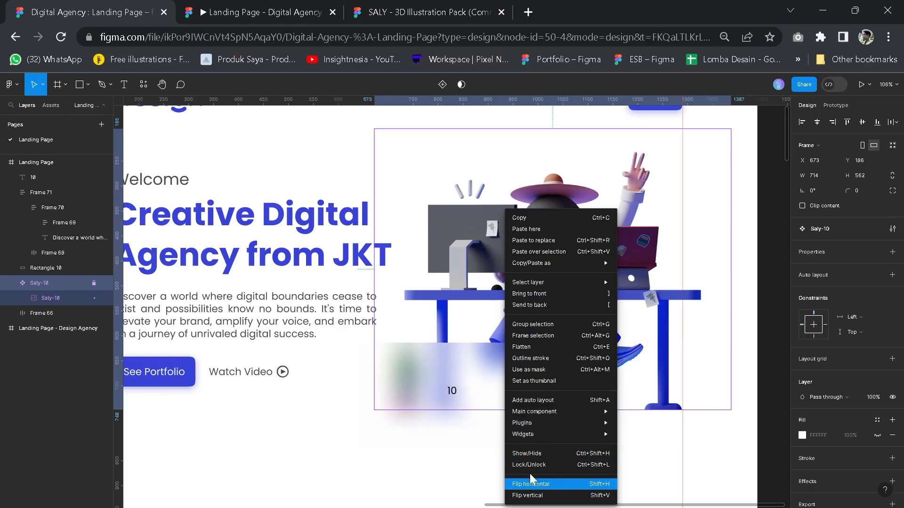
{"action": "left_click", "coordinate": [456, 394]}
Set the "10" text to Black weight and scale it to about 151 × 213 px at the card's left side.
{"action": "key", "text": "space"}
{"action": "left_click_drag", "start_coordinate": [479, 397], "coordinate": [464, 371]}
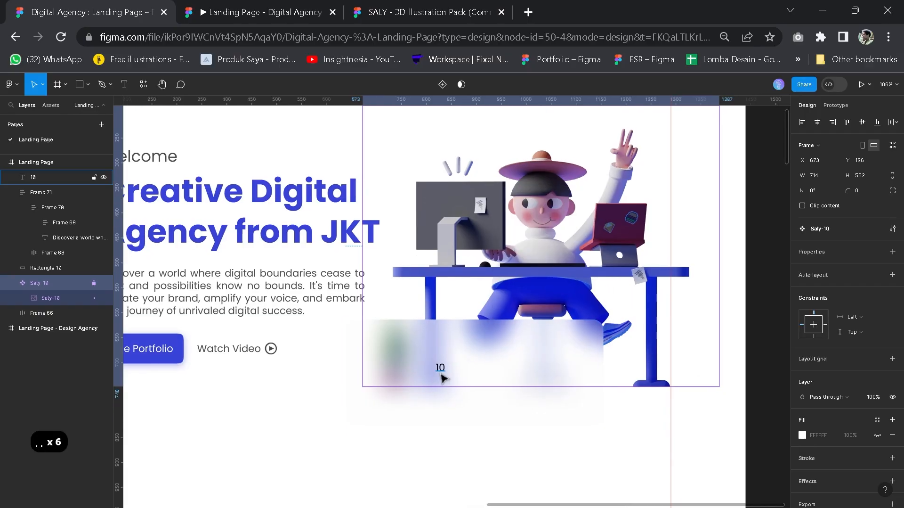
{"action": "left_click", "coordinate": [441, 376]}
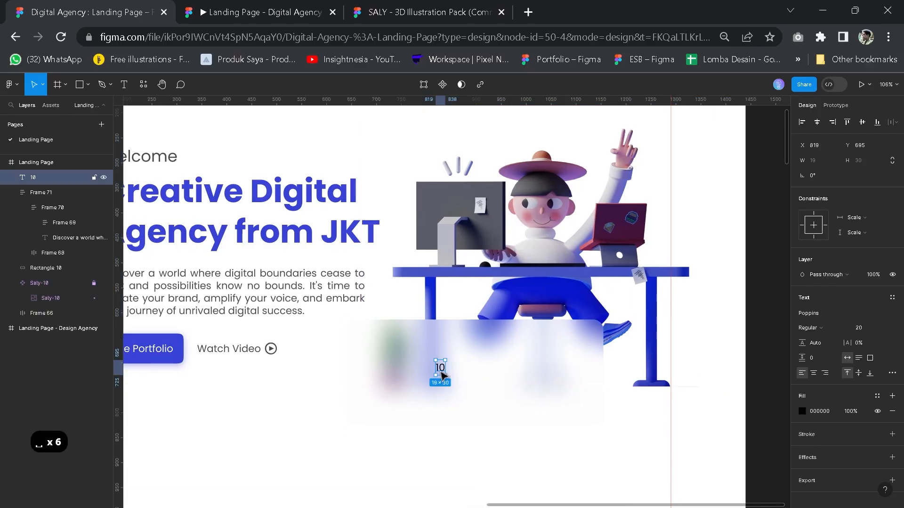
{"action": "left_click", "coordinate": [822, 327]}
{"action": "left_click", "coordinate": [821, 383]}
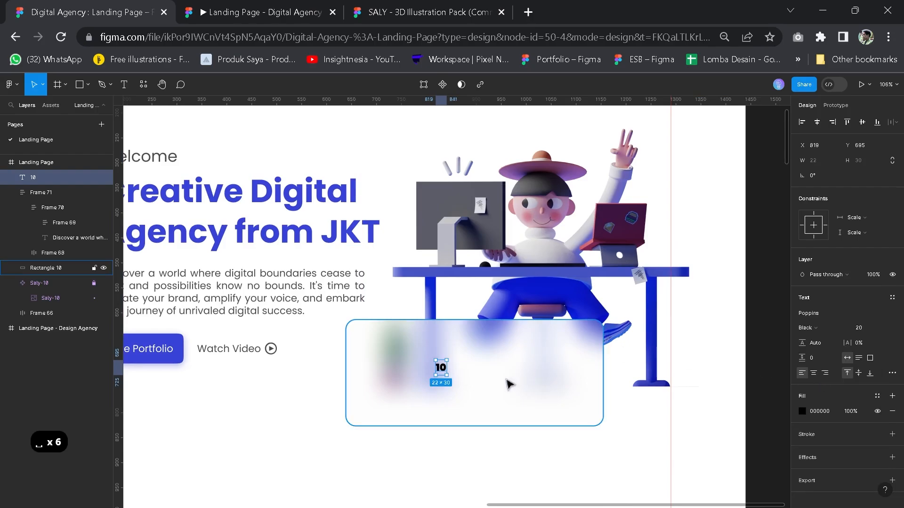
{"action": "key", "text": "k"}
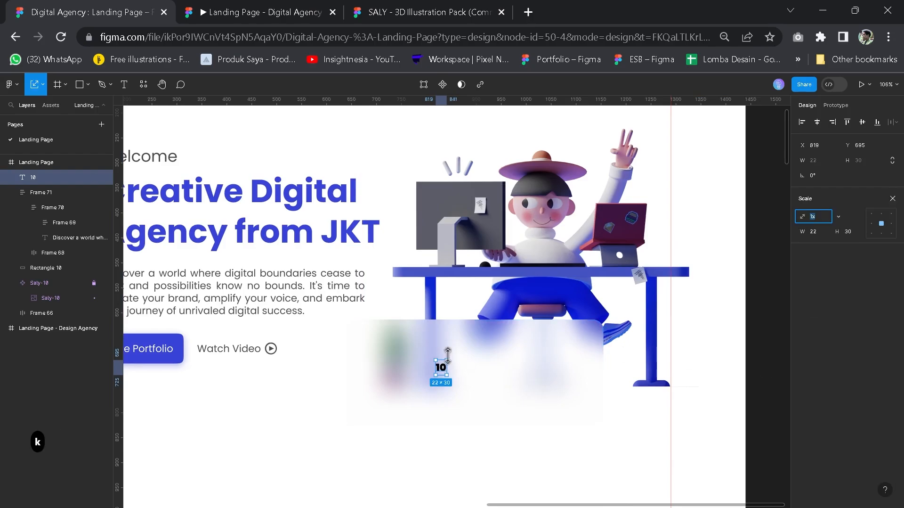
{"action": "left_click_drag", "start_coordinate": [447, 358], "coordinate": [478, 325]}
{"action": "mouse_move", "coordinate": [432, 383]}
{"action": "left_mouse_down"}
{"action": "mouse_move", "coordinate": [392, 389]}
{"action": "mouse_move", "coordinate": [435, 385]}
{"action": "left_mouse_up"}
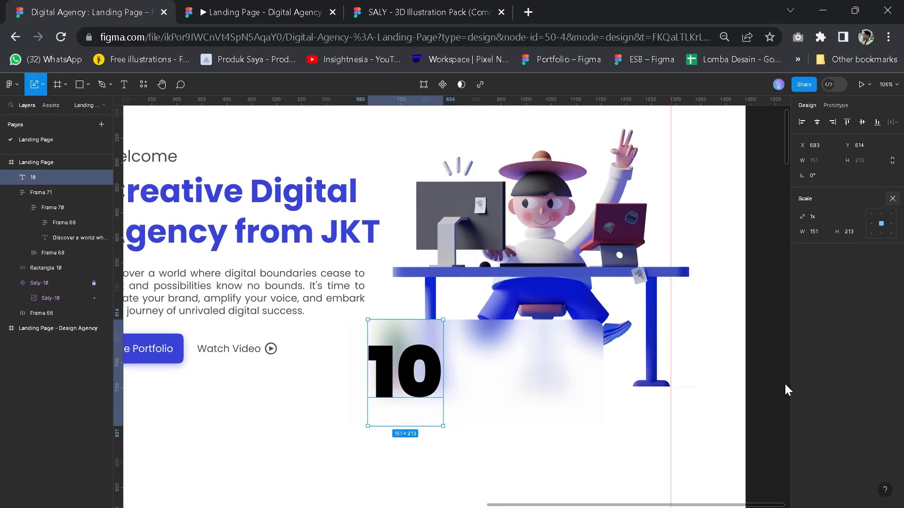
Apply the primary color style to the large "10" and set its weight to Bold.
{"action": "key", "text": "v"}
{"action": "left_click", "coordinate": [877, 395]}
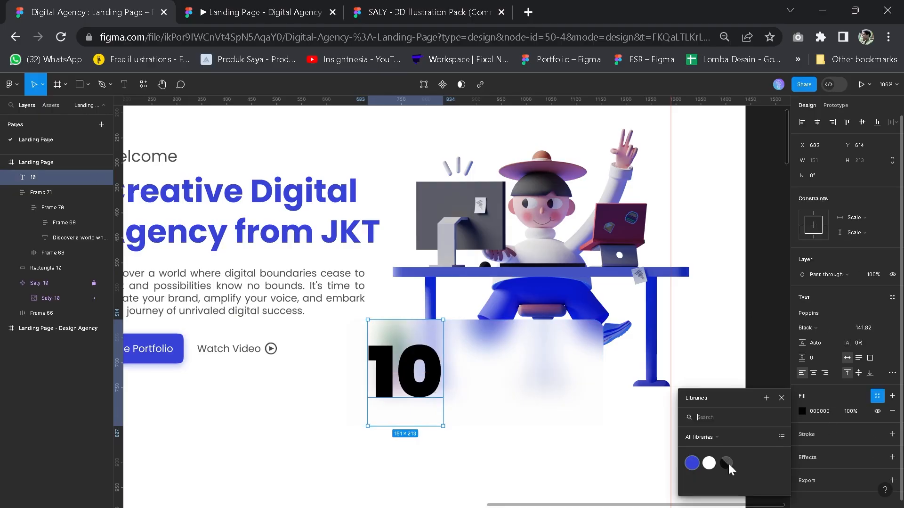
{"action": "left_click", "coordinate": [697, 462]}
{"action": "left_click", "coordinate": [824, 329]}
{"action": "left_click", "coordinate": [821, 306]}
Duplicate the large "10" beside the original and give the copy the black 70 color style and Regular weight.
{"action": "key", "text": "ctrl+d"}
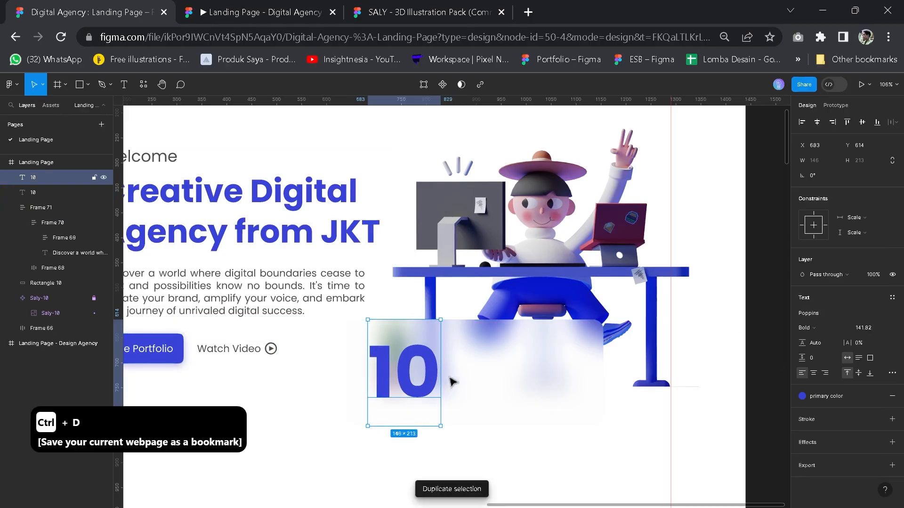
{"action": "left_click_drag", "start_coordinate": [443, 379], "coordinate": [524, 379]}
{"action": "left_click", "coordinate": [839, 400]}
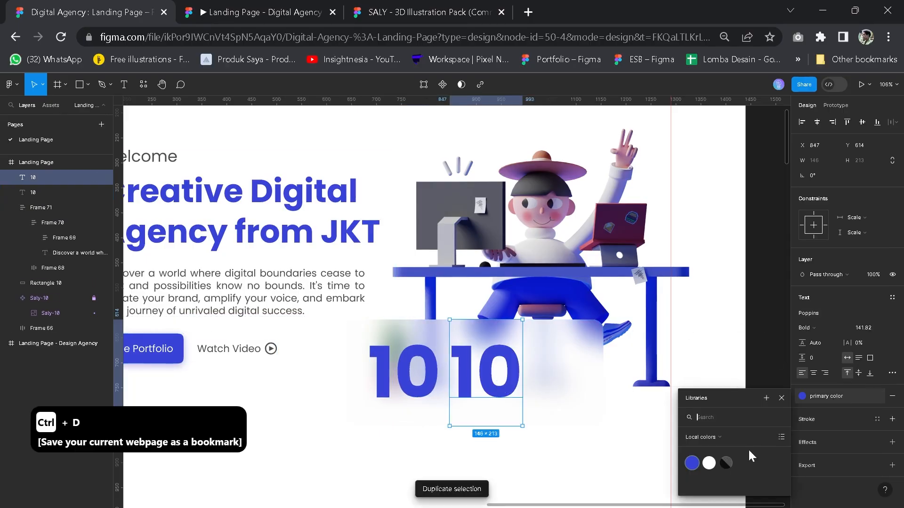
{"action": "left_click", "coordinate": [727, 463]}
{"action": "left_click", "coordinate": [813, 329]}
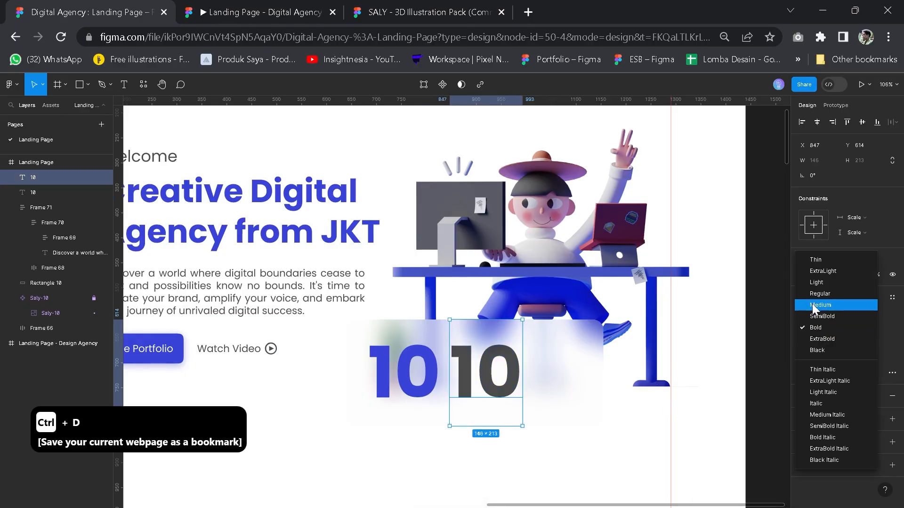
{"action": "left_click", "coordinate": [813, 293]}
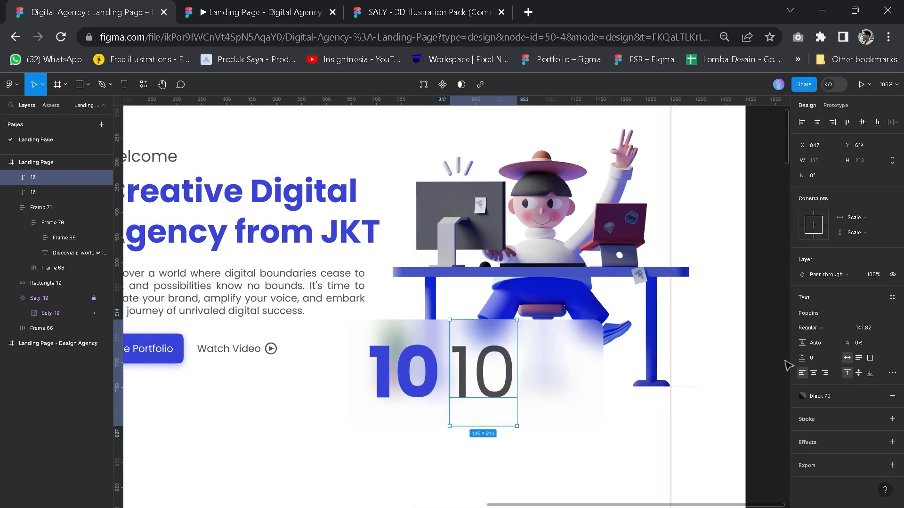
Set the copied text's font size to 48 and replace its content with "Years Experience" on two lines.
{"action": "left_click", "coordinate": [883, 327]}
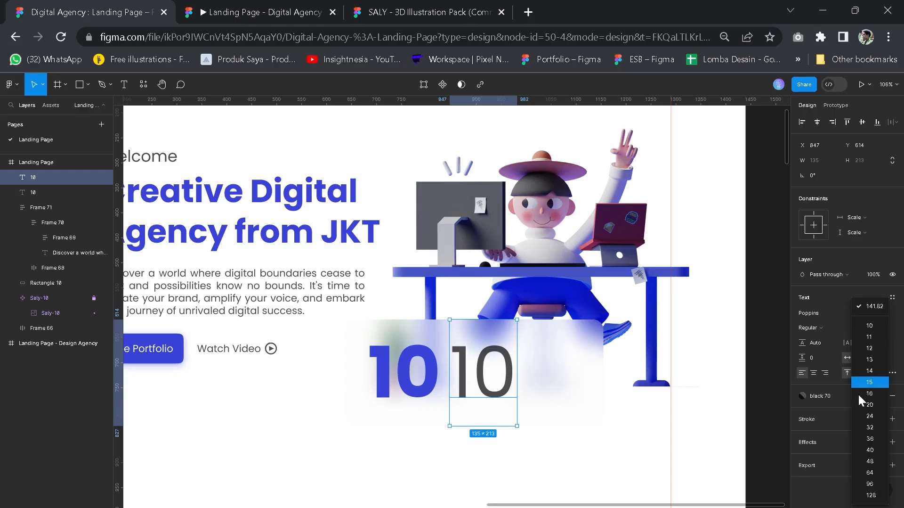
{"action": "left_click", "coordinate": [872, 460]}
{"action": "left_click_drag", "start_coordinate": [461, 345], "coordinate": [459, 363]}
{"action": "double_click", "coordinate": [458, 362]}
{"action": "type", "text": "Years"}
{"action": "key", "text": "Return"}
{"action": "type", "text": "EPe"}
{"action": "key", "text": "BackSpace"}
{"action": "key", "text": "BackSpace"}
{"action": "type", "text": "xperience"}
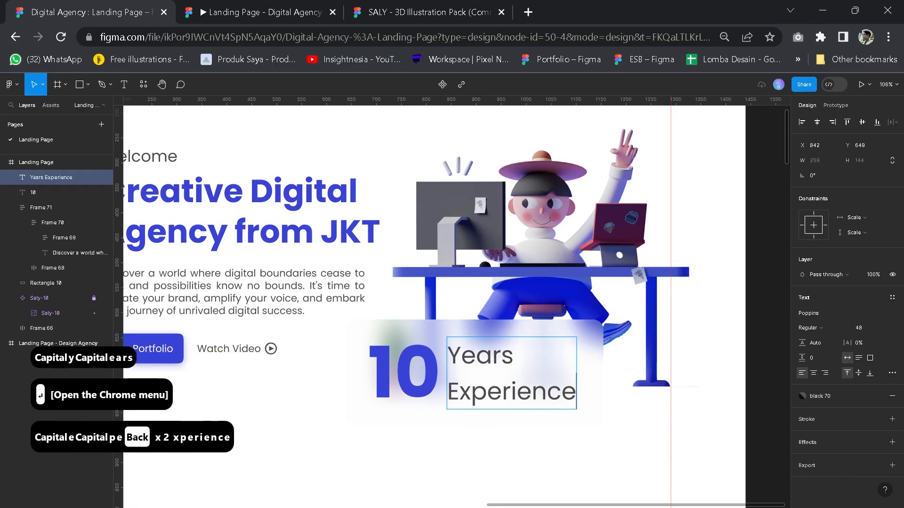
Scale "Years Experience" down, tighten its line height to 121.5% for a size of about 201 × 90 px, and position it beside the "10".
{"action": "key", "text": "Escape"}
{"action": "key", "text": "k"}
{"action": "left_click_drag", "start_coordinate": [577, 409], "coordinate": [547, 393]}
{"action": "left_click_drag", "start_coordinate": [498, 378], "coordinate": [499, 382]}
{"action": "left_click_drag", "start_coordinate": [802, 342], "coordinate": [777, 340]}
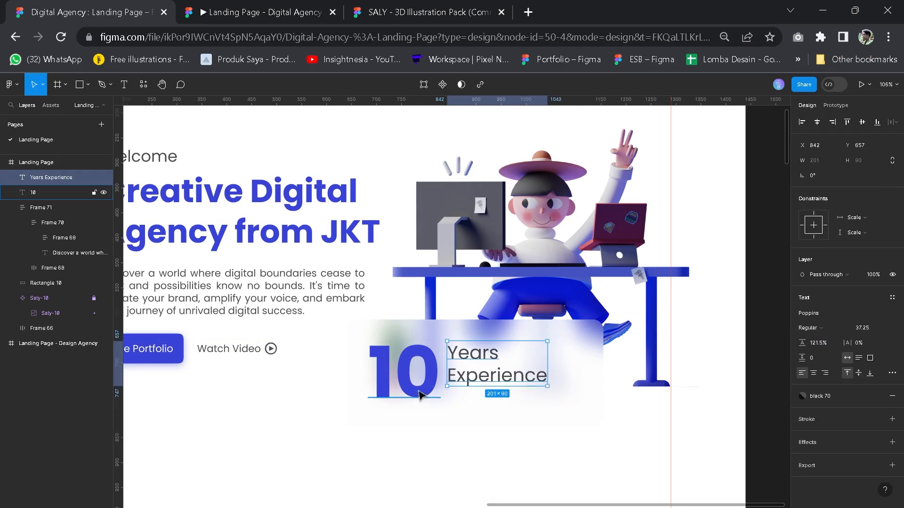
{"action": "left_click_drag", "start_coordinate": [457, 378], "coordinate": [457, 387]}
Combine the "10" and "Years Experience" in an auto layout frame and reduce the height of the "10" text box.
{"action": "left_click", "coordinate": [395, 378]}
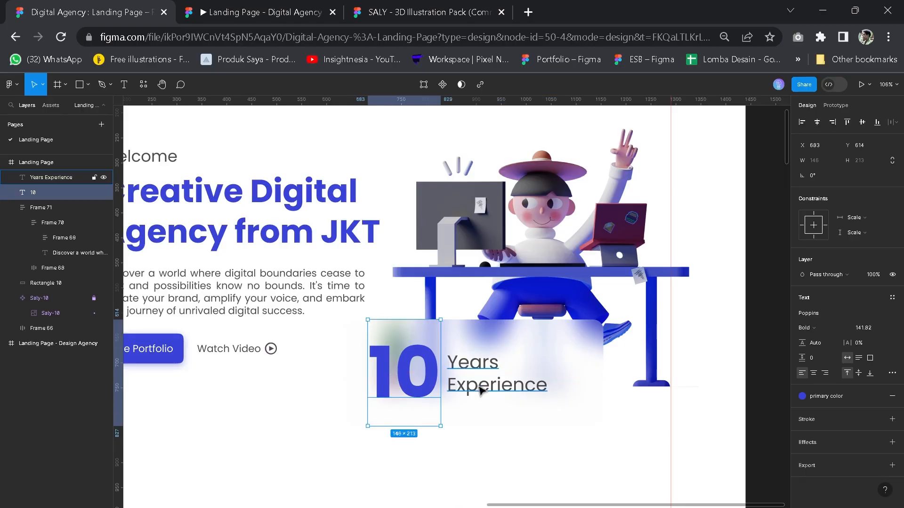
{"action": "left_click", "coordinate": [481, 386], "text": "shift"}
{"action": "key", "text": "shift+a"}
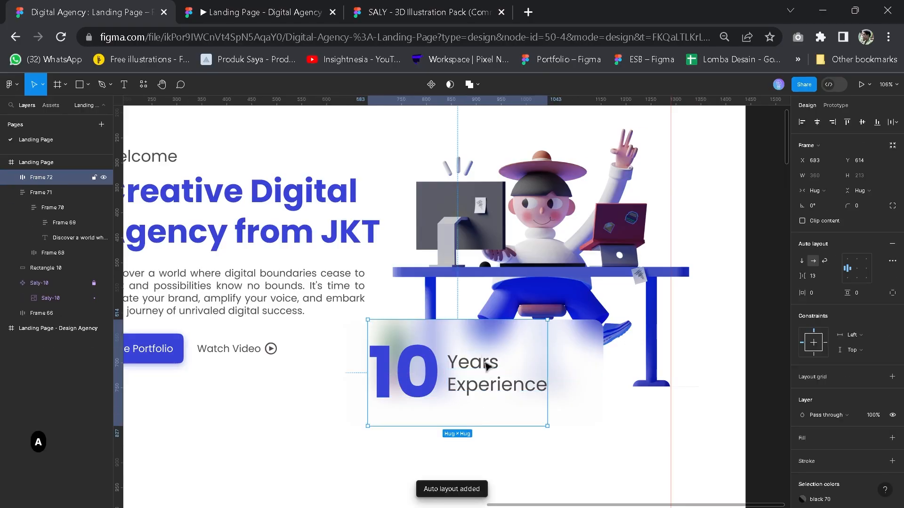
{"action": "double_click", "coordinate": [418, 365]}
{"action": "left_click_drag", "start_coordinate": [404, 320], "coordinate": [405, 332]}
{"action": "key", "text": "ctrl+z"}
{"action": "key", "text": "ctrl+z"}
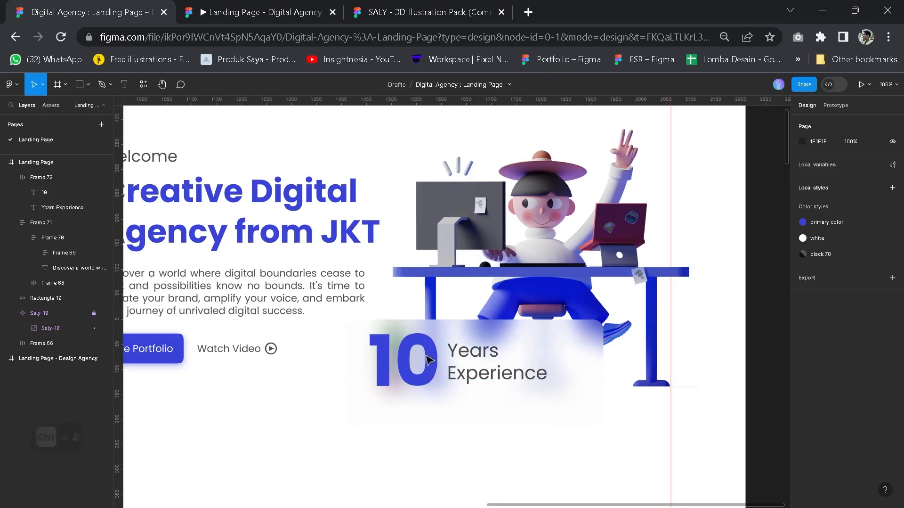
Center the "10 Years Experience" frame horizontally and vertically on the blurred card rectangle.
{"action": "left_click", "coordinate": [429, 360]}
{"action": "left_click", "coordinate": [622, 318], "text": "shift"}
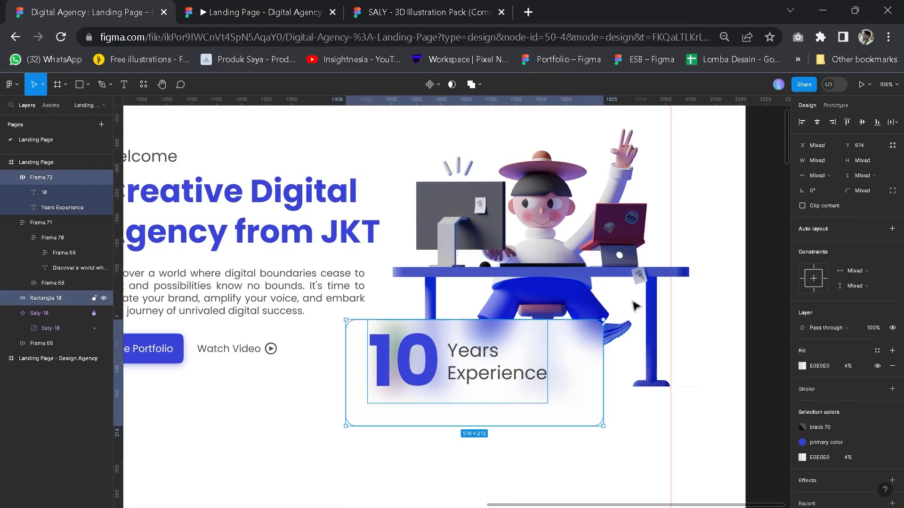
{"action": "left_click", "coordinate": [818, 122]}
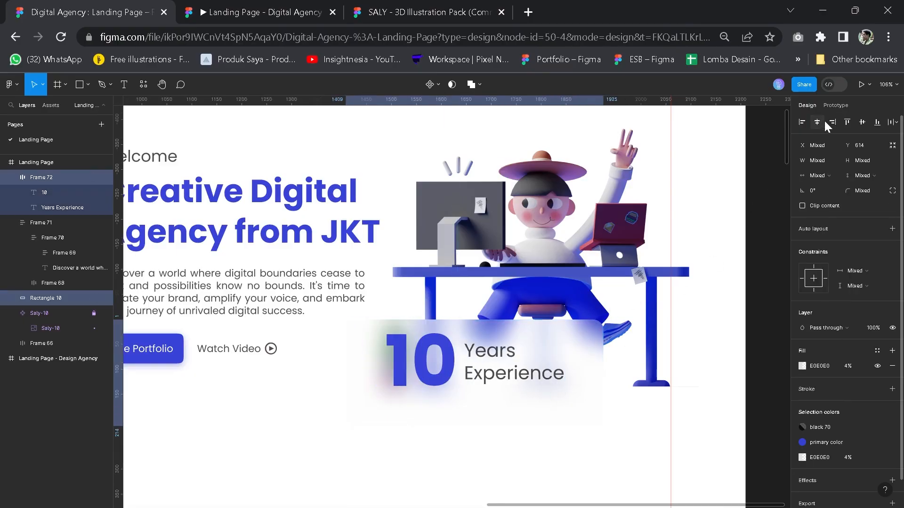
{"action": "left_click", "coordinate": [866, 123]}
{"action": "left_click_drag", "start_coordinate": [517, 397], "coordinate": [520, 349]}
{"action": "left_click", "coordinate": [597, 339]}
{"action": "left_click_drag", "start_coordinate": [608, 312], "coordinate": [594, 315]}
{"action": "left_click", "coordinate": [621, 419]}
Compare the new hero section with the reference page and inspect the dot pattern below the reference's buttons.
{"action": "scroll", "coordinate": [618, 418], "scroll_direction": "down", "scroll_amount": 5}
{"action": "left_click_drag", "start_coordinate": [540, 431], "coordinate": [499, 442]}
{"action": "left_click_drag", "start_coordinate": [406, 437], "coordinate": [485, 415]}
{"action": "scroll", "coordinate": [493, 384], "scroll_direction": "down", "scroll_amount": 2}
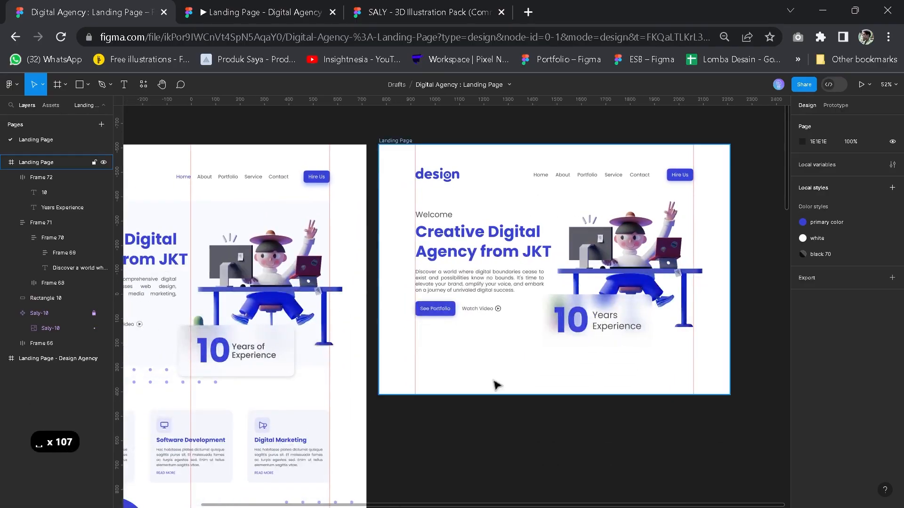
{"action": "scroll", "coordinate": [494, 379], "scroll_direction": "down", "scroll_amount": 3}
{"action": "scroll", "coordinate": [499, 365], "scroll_direction": "up", "scroll_amount": 5}
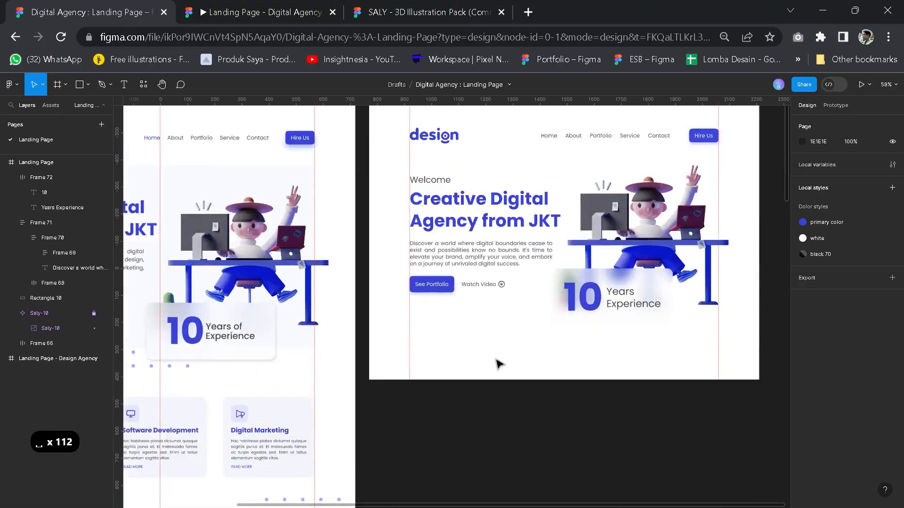
{"action": "key", "text": "space"}
{"action": "scroll", "coordinate": [534, 337], "scroll_direction": "down", "scroll_amount": 2}
{"action": "key", "text": "space"}
{"action": "key", "text": "space"}
{"action": "key", "text": "space"}
{"action": "scroll", "coordinate": [542, 362], "scroll_direction": "down", "scroll_amount": 3}
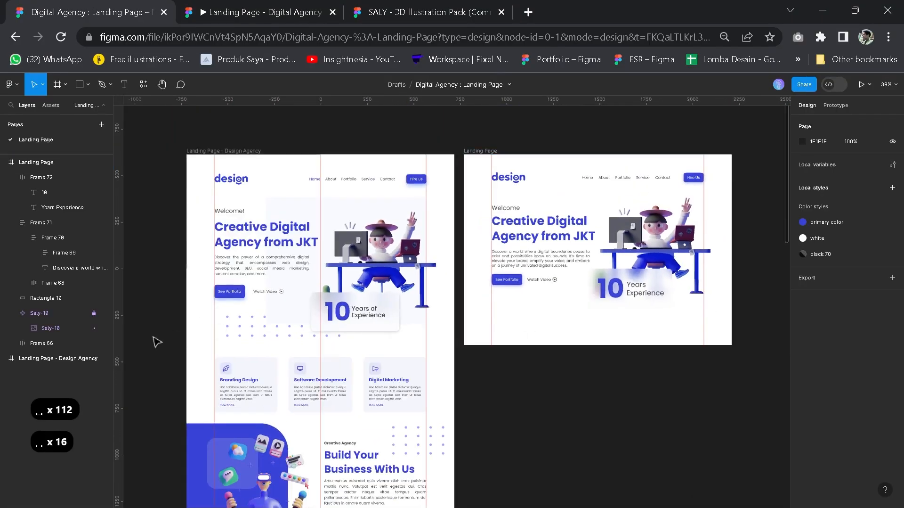
{"action": "left_click", "coordinate": [254, 327]}
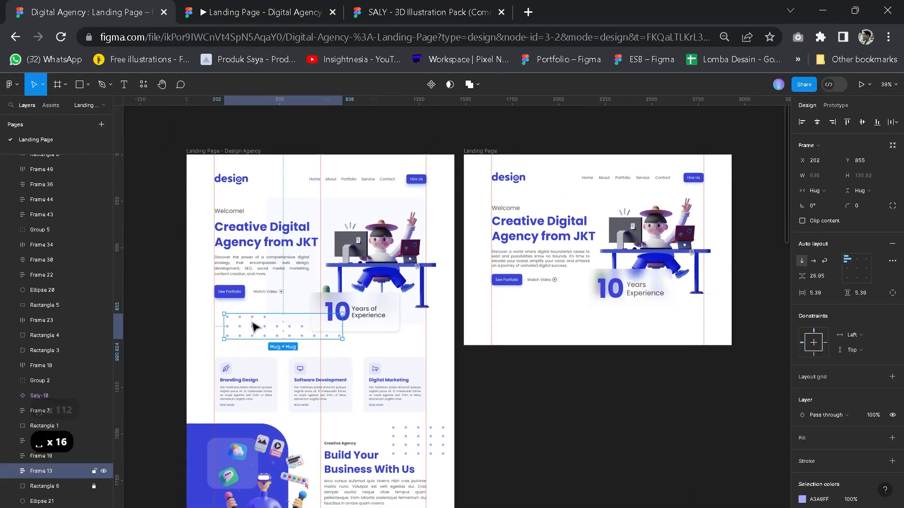
{"action": "scroll", "coordinate": [517, 324], "scroll_direction": "up", "scroll_amount": 4}
{"action": "key", "text": "space"}
{"action": "left_click", "coordinate": [551, 290]}
{"action": "left_click_drag", "start_coordinate": [423, 203], "coordinate": [393, 205]}
{"action": "key", "text": "space"}
{"action": "key", "text": "space"}
{"action": "key", "text": "space"}
{"action": "key", "text": "space"}
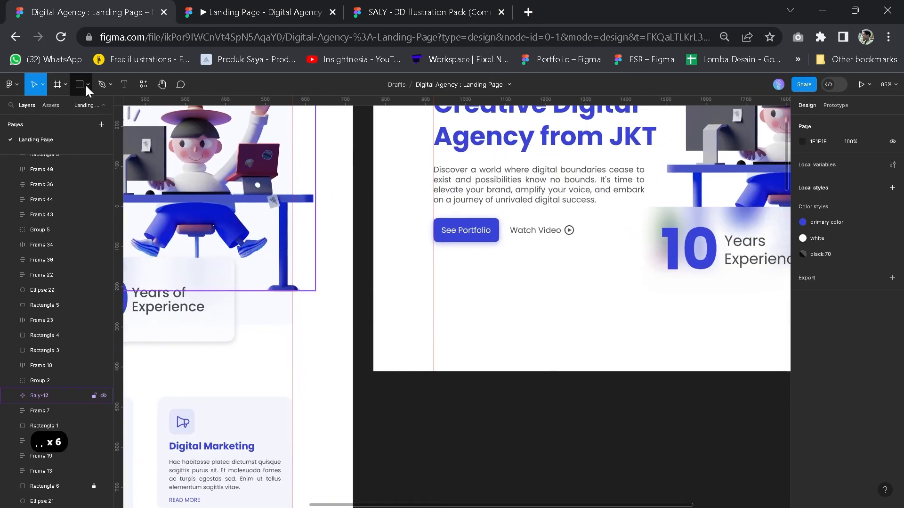
Draw a circle below the See Portfolio button in the Landing Page frame and set its size to 24 × 24.
{"action": "left_click", "coordinate": [87, 84]}
{"action": "left_click", "coordinate": [81, 141]}
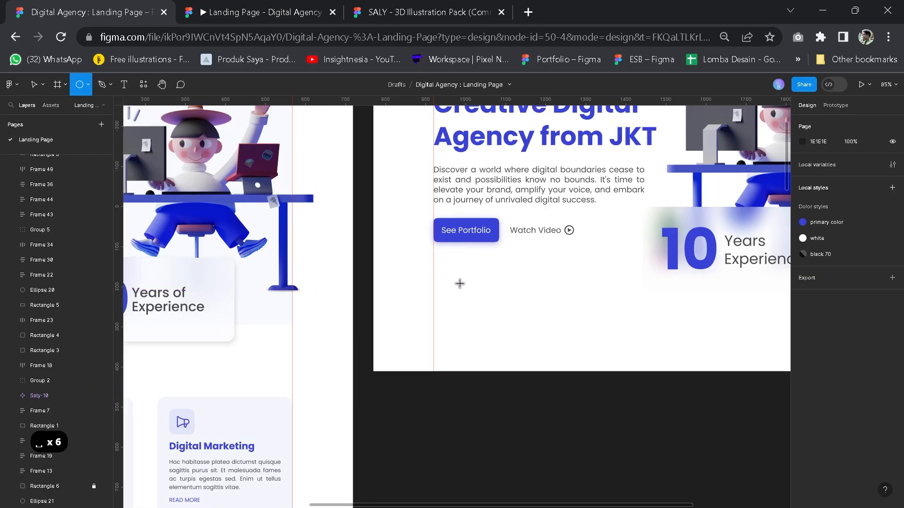
{"action": "left_click_drag", "start_coordinate": [458, 283], "coordinate": [445, 269]}
{"action": "scroll", "coordinate": [467, 281], "scroll_direction": "up", "scroll_amount": 5}
{"action": "left_click", "coordinate": [819, 160]}
{"action": "type", "text": "24"}
{"action": "key", "text": "Return"}
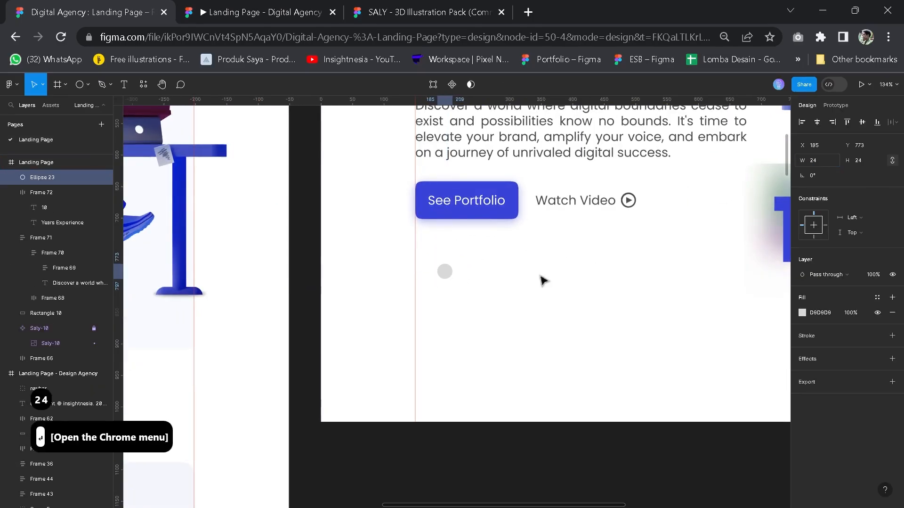
Apply the primary color style to the new circle's fill.
{"action": "scroll", "coordinate": [449, 275], "scroll_direction": "up", "scroll_amount": 10}
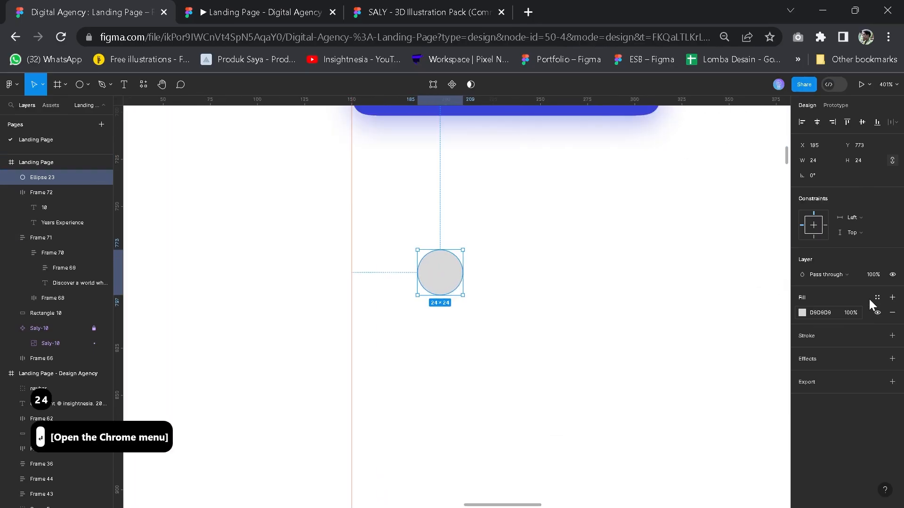
{"action": "left_click", "coordinate": [877, 297]}
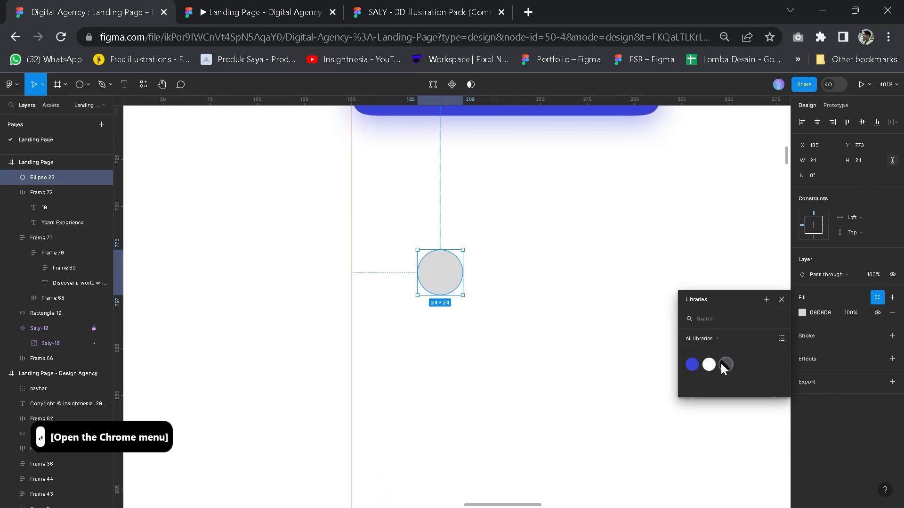
{"action": "left_click", "coordinate": [725, 365]}
{"action": "left_click", "coordinate": [813, 301]}
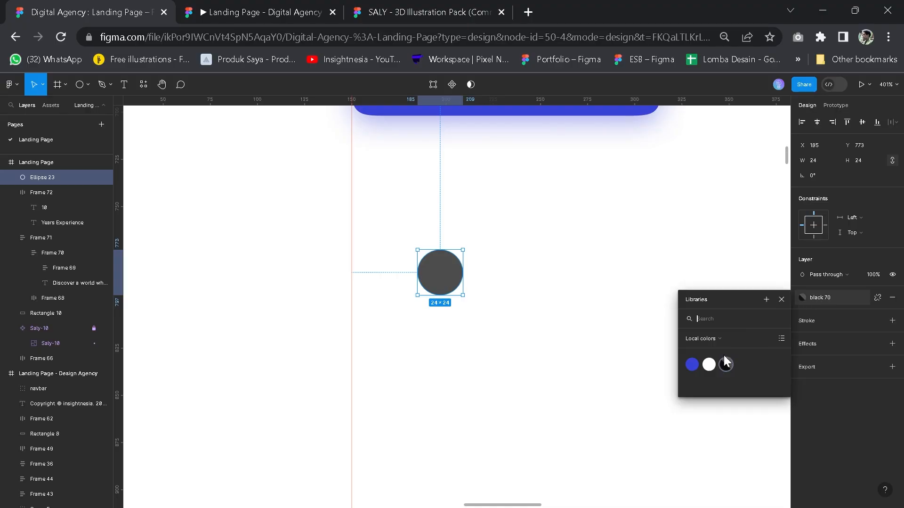
{"action": "left_click", "coordinate": [692, 364]}
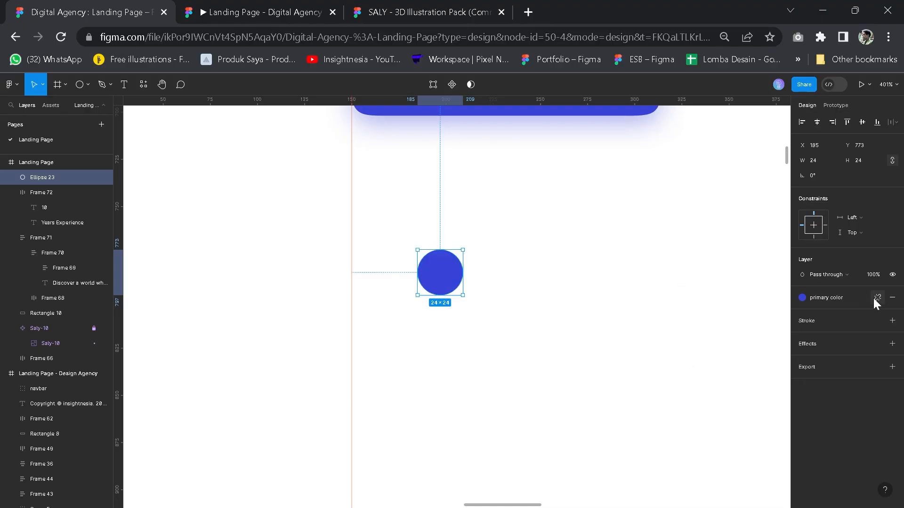
Detach the circle's fill from its color style and set the fill opacity to 20%.
{"action": "left_click", "coordinate": [876, 297]}
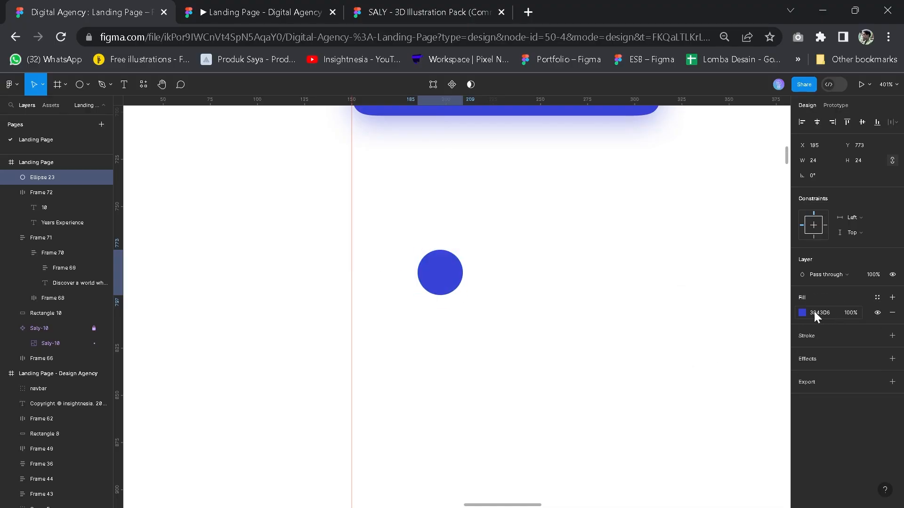
{"action": "left_click", "coordinate": [849, 313]}
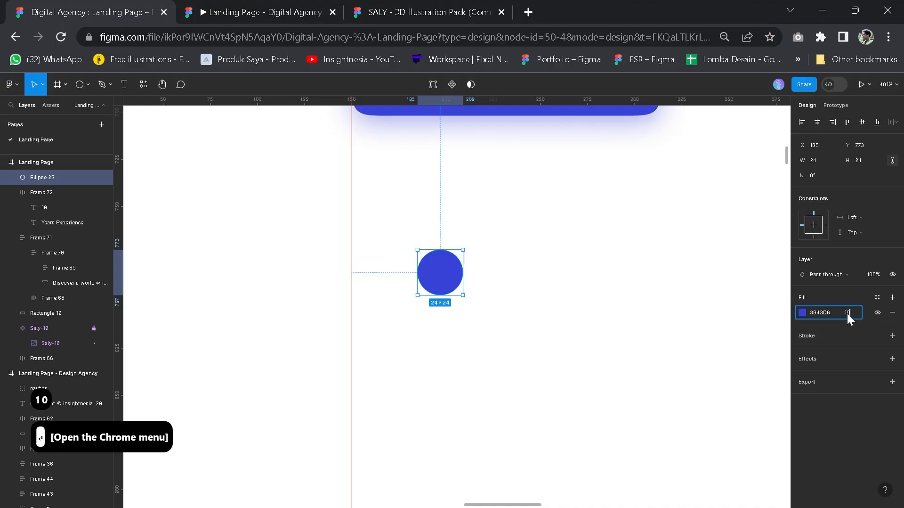
{"action": "type", "text": "30"}
{"action": "key", "text": "Return"}
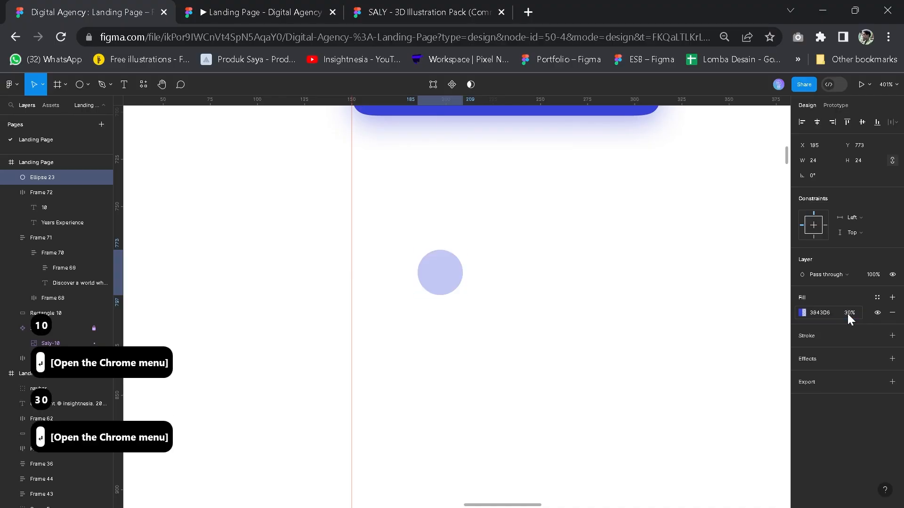
{"action": "left_click", "coordinate": [846, 312]}
{"action": "type", "text": "20"}
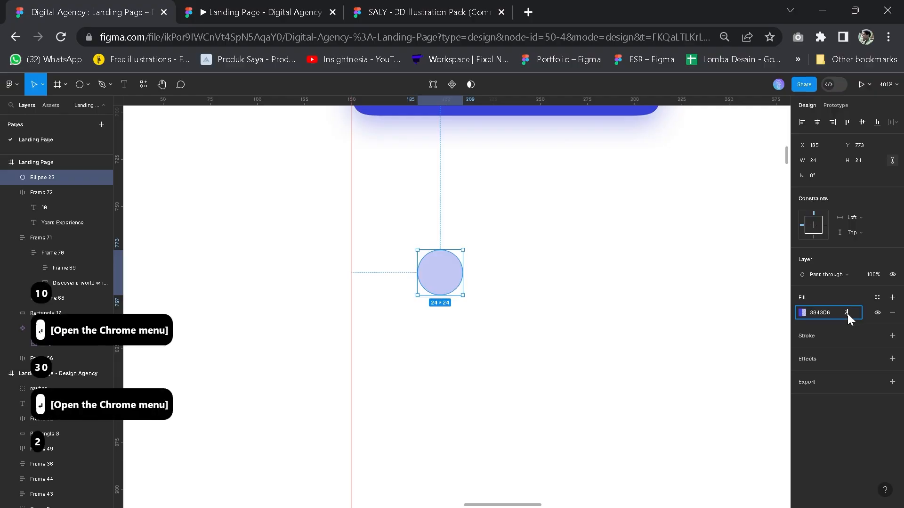
{"action": "key", "text": "Return"}
{"action": "left_click", "coordinate": [490, 305]}
Wrap the small circle below the See Portfolio button in an auto layout frame.
{"action": "scroll", "coordinate": [492, 302], "scroll_direction": "down", "scroll_amount": 5}
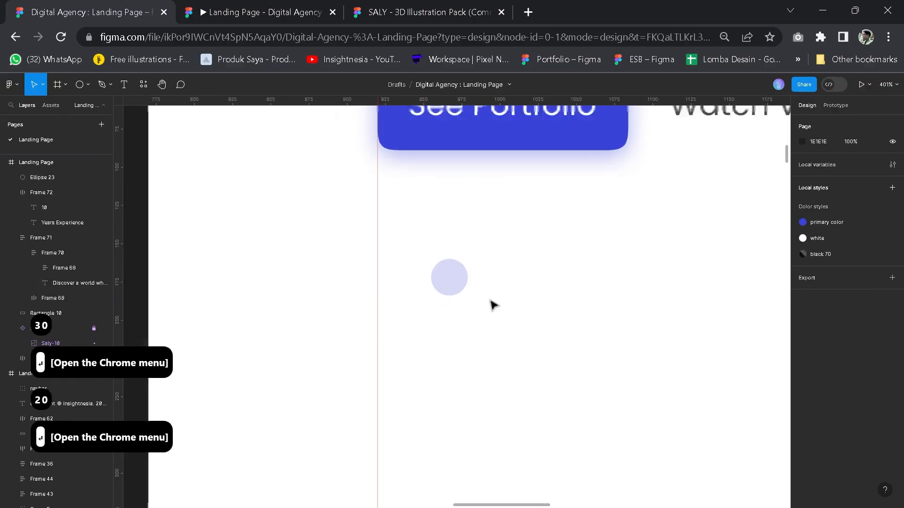
{"action": "scroll", "coordinate": [494, 301], "scroll_direction": "up", "scroll_amount": 2}
{"action": "left_click", "coordinate": [454, 284]}
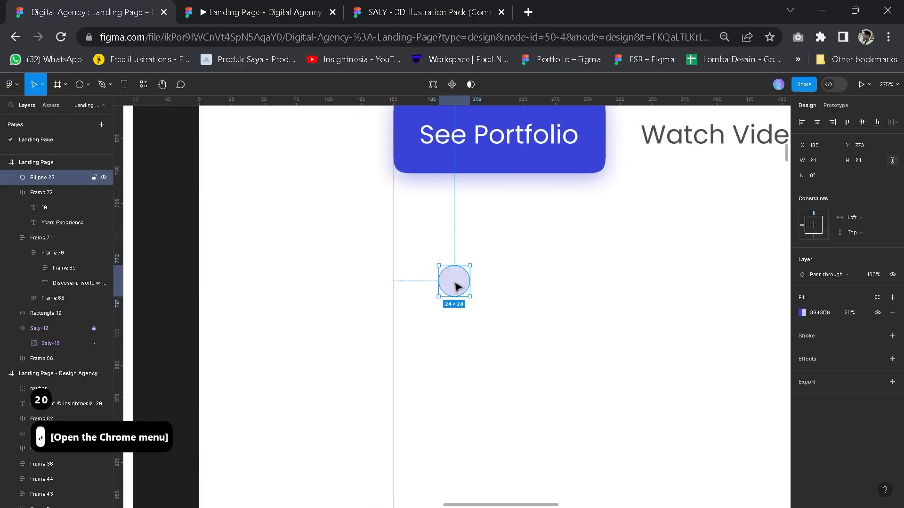
{"action": "key", "text": "shift+a"}
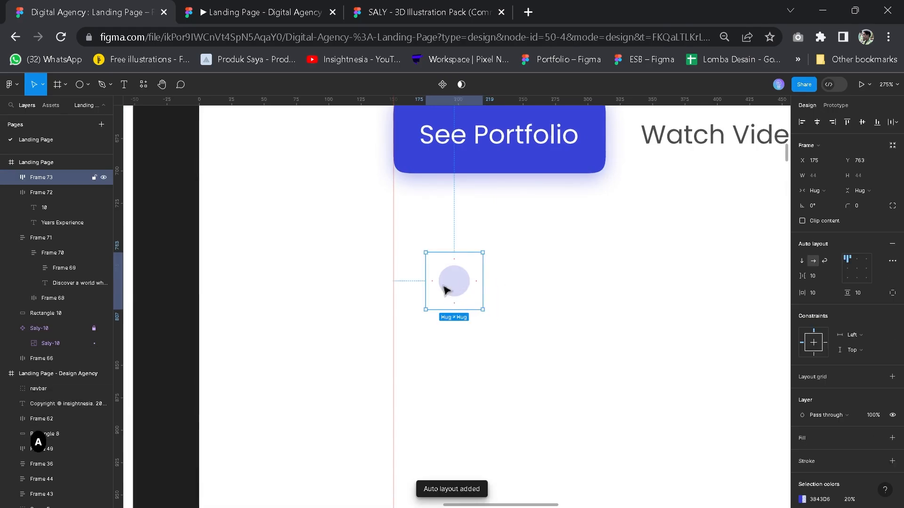
Duplicate the light blue circle inside its auto layout frame six times to form a row of seven.
{"action": "left_click", "coordinate": [454, 285]}
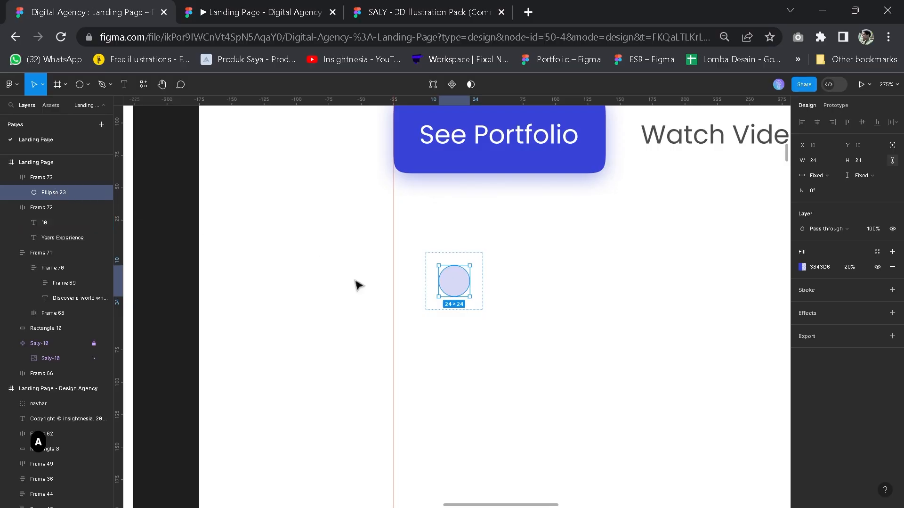
{"action": "key", "text": "ctrl+d"}
{"action": "key", "text": "ctrl+d"}
{"action": "key", "text": "ctrl+d"}
{"action": "key", "text": "ctrl+d"}
{"action": "key", "text": "ctrl+d"}
{"action": "key", "text": "ctrl+d"}
{"action": "scroll", "coordinate": [581, 367], "scroll_direction": "down", "scroll_amount": 3}
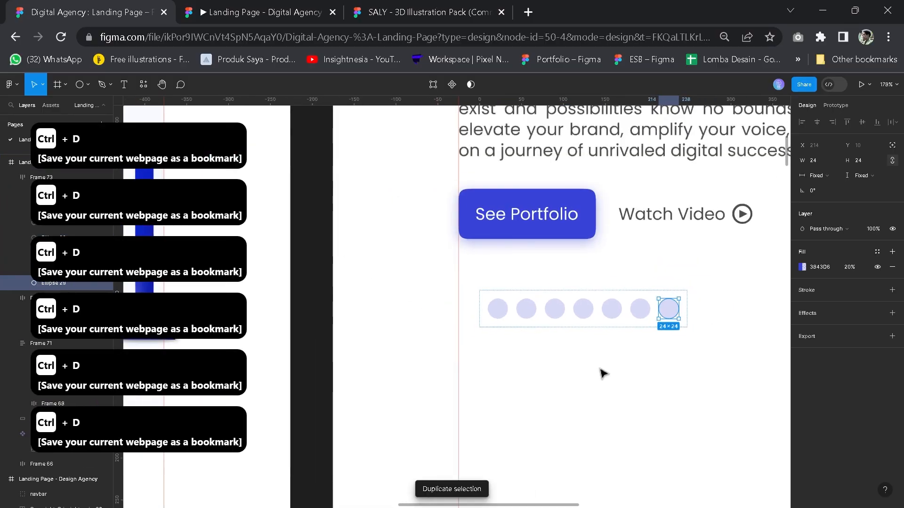
Set the horizontal gap between the circles in the row's auto layout frame to 30.
{"action": "left_click", "coordinate": [599, 368]}
{"action": "left_click", "coordinate": [563, 310]}
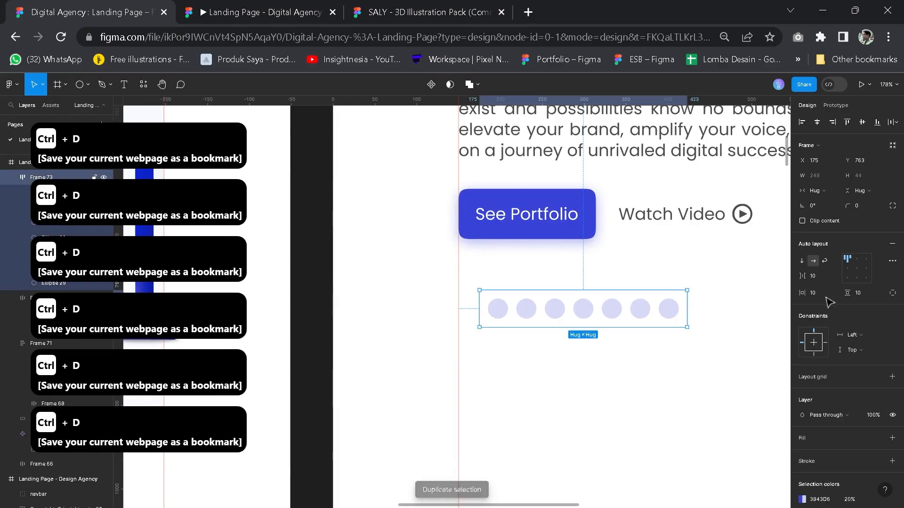
{"action": "left_click", "coordinate": [822, 274]}
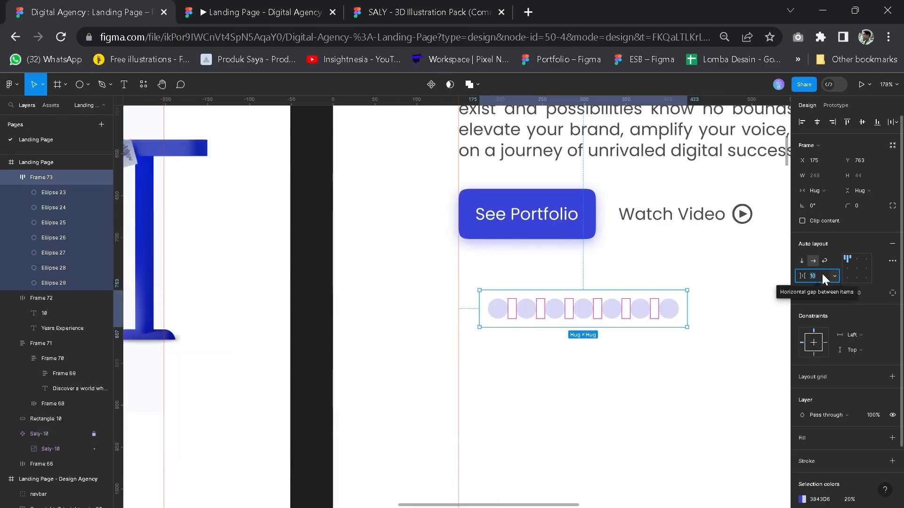
{"action": "type", "text": "30"}
{"action": "key", "text": "Return"}
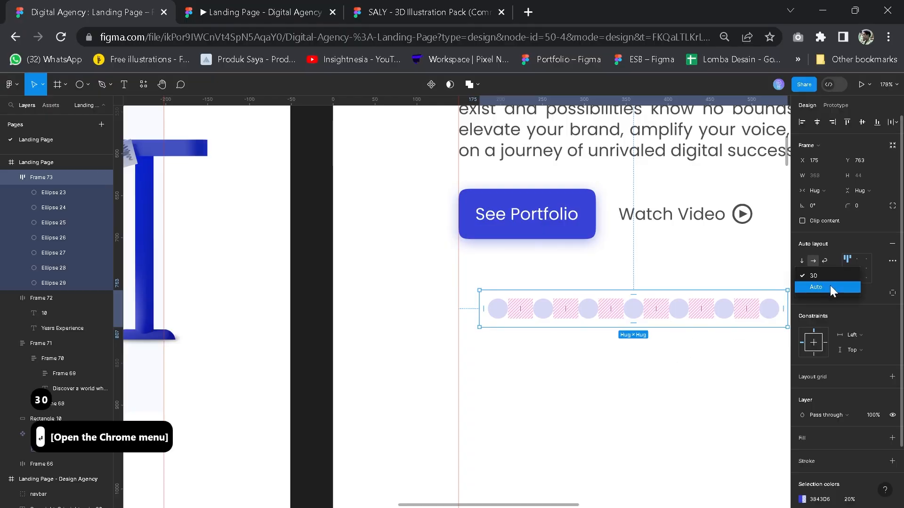
Switch the circle row's horizontal gap to Auto and widen its frame to about 556.
{"action": "left_click", "coordinate": [829, 284]}
{"action": "left_click_drag", "start_coordinate": [692, 362], "coordinate": [439, 326]}
{"action": "left_click_drag", "start_coordinate": [541, 272], "coordinate": [699, 278]}
{"action": "scroll", "coordinate": [531, 283], "scroll_direction": "down", "scroll_amount": 2}
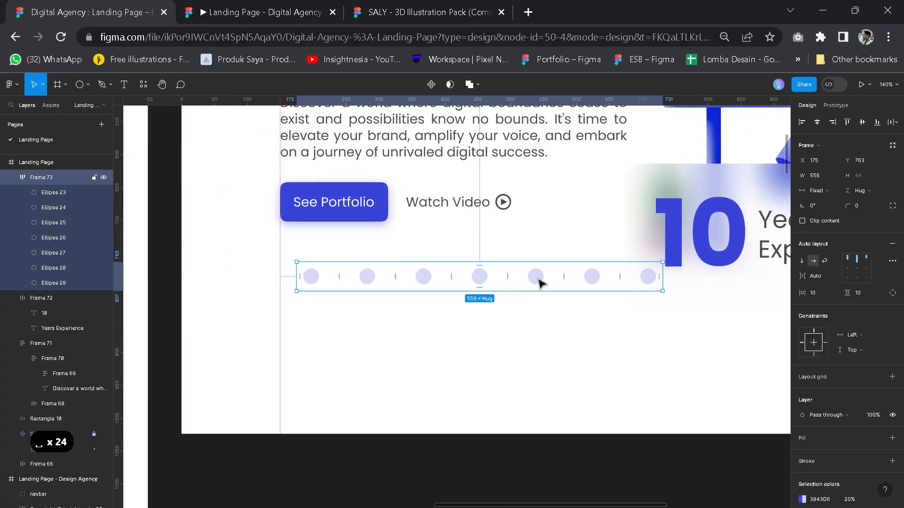
Add three more duplicate circles to the row and move the row up to about Y 735.
{"action": "left_click", "coordinate": [536, 278]}
{"action": "key", "text": "ctrl+d"}
{"action": "key", "text": "ctrl+d"}
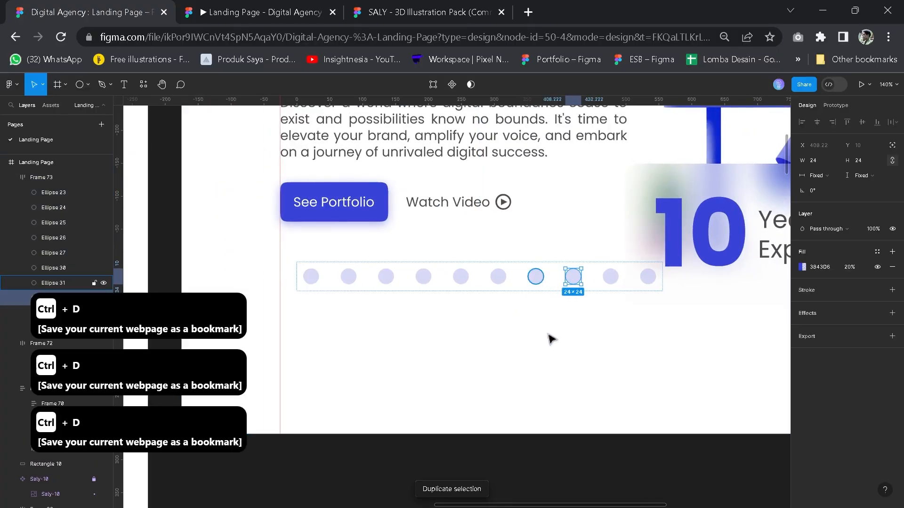
{"action": "left_click_drag", "start_coordinate": [591, 285], "coordinate": [587, 270]}
{"action": "left_click_drag", "start_coordinate": [472, 268], "coordinate": [475, 262]}
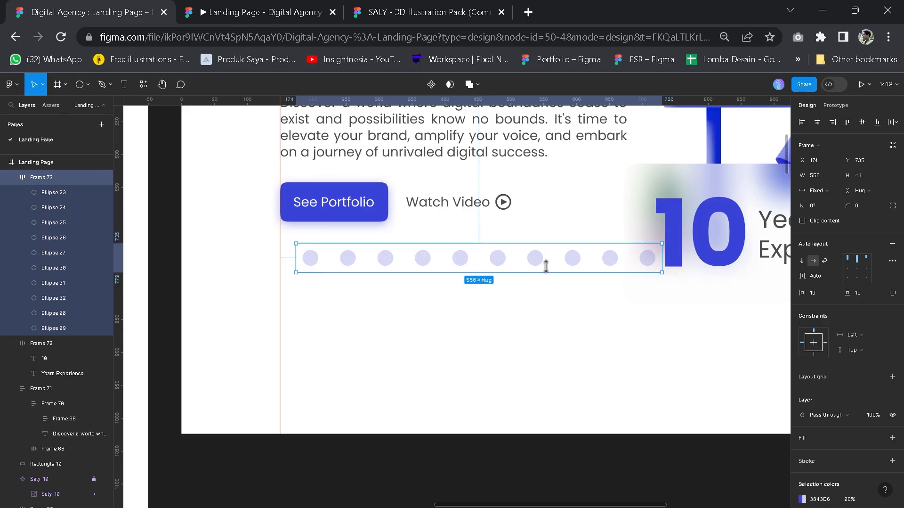
Wrap the row of ten circles in a new vertical auto layout frame.
{"action": "left_click", "coordinate": [427, 363]}
{"action": "left_click", "coordinate": [460, 259]}
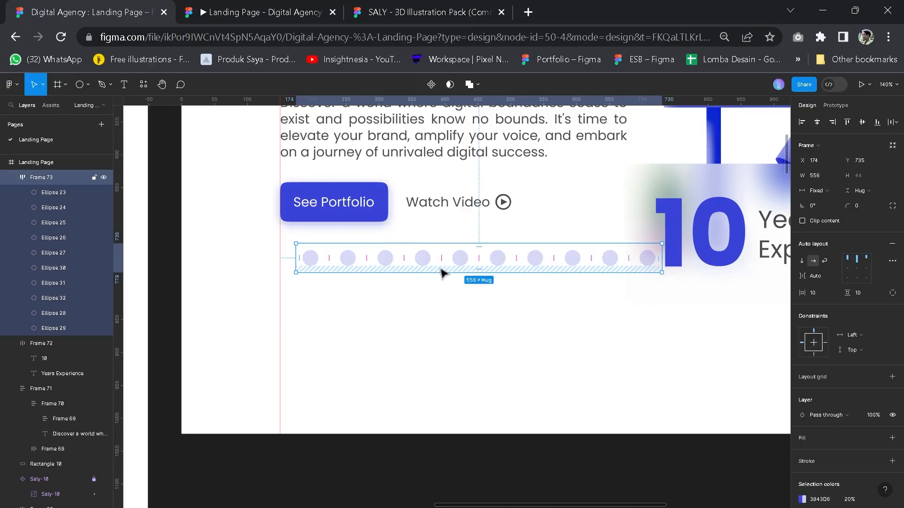
{"action": "key", "text": "shift+a"}
{"action": "double_click", "coordinate": [466, 267]}
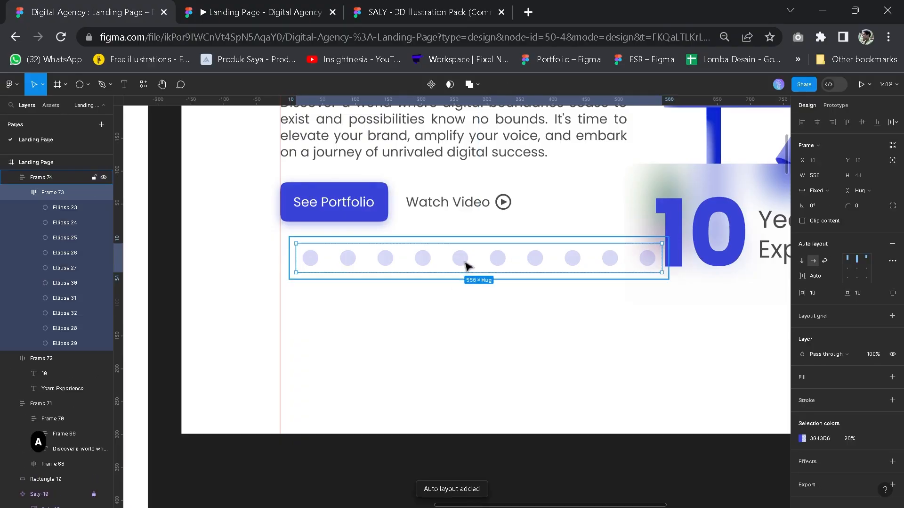
{"action": "double_click", "coordinate": [52, 192]}
{"action": "left_click", "coordinate": [432, 304]}
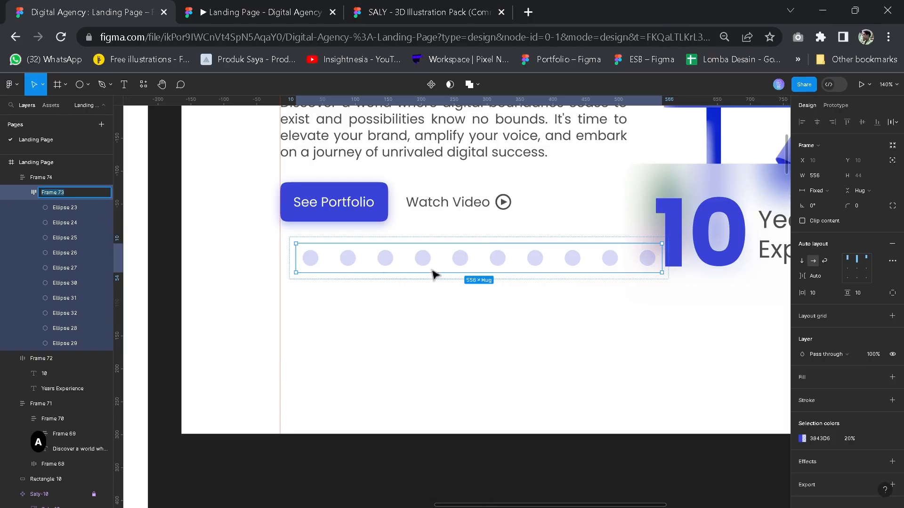
Duplicate the circle row inside the new frame to make three stacked rows.
{"action": "double_click", "coordinate": [434, 263]}
{"action": "key", "text": "ctrl+d"}
{"action": "key", "text": "ctrl+d"}
{"action": "key", "text": "ctrl+d"}
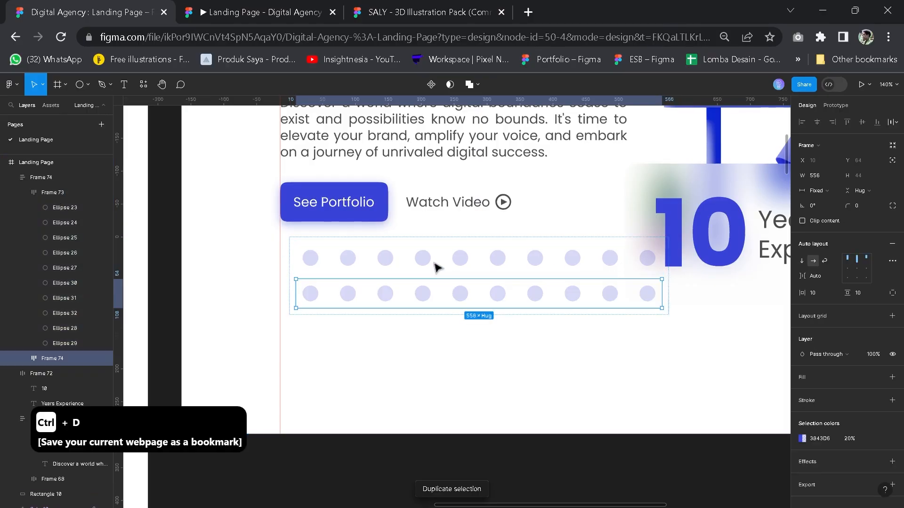
{"action": "key", "text": "ctrl+z"}
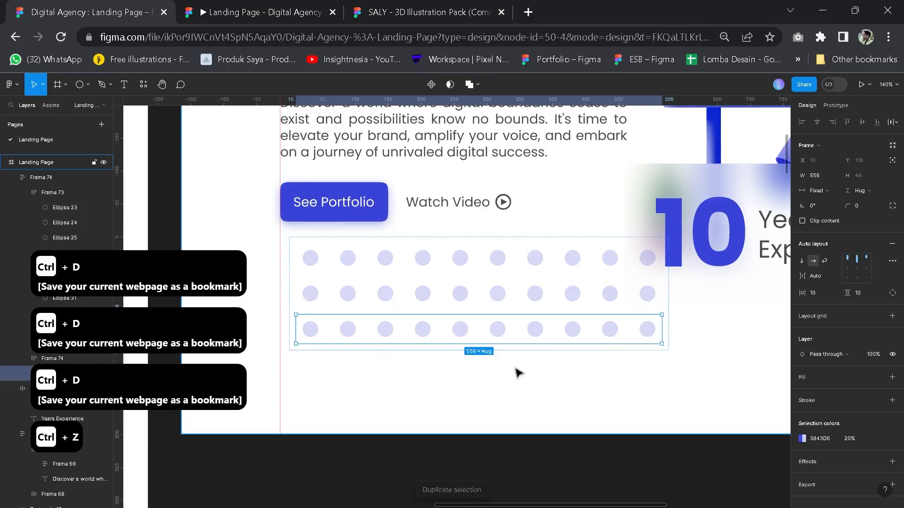
Narrow all three circle rows together so that their parent frame is about 516 wide.
{"action": "left_click", "coordinate": [549, 323]}
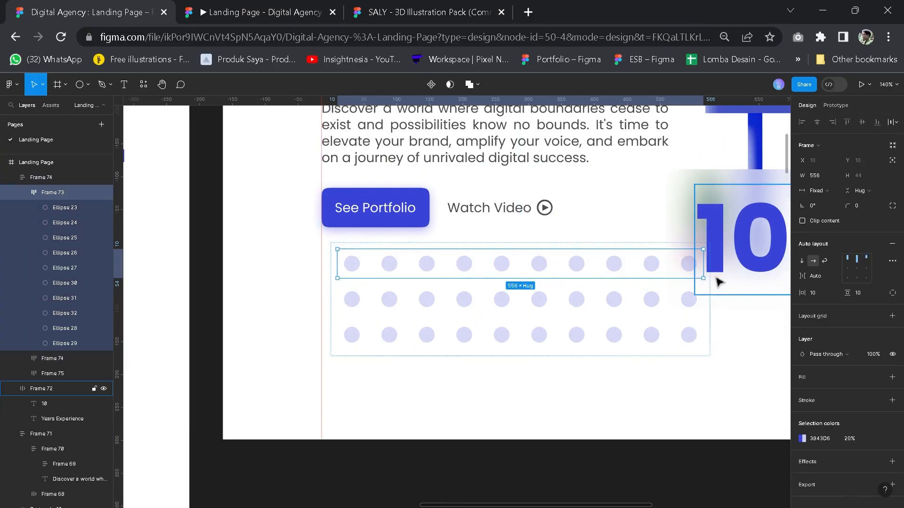
{"action": "left_click", "coordinate": [659, 306], "text": "shift"}
{"action": "left_click", "coordinate": [662, 332], "text": "shift"}
{"action": "left_click_drag", "start_coordinate": [704, 301], "coordinate": [664, 298]}
{"action": "left_click", "coordinate": [426, 352]}
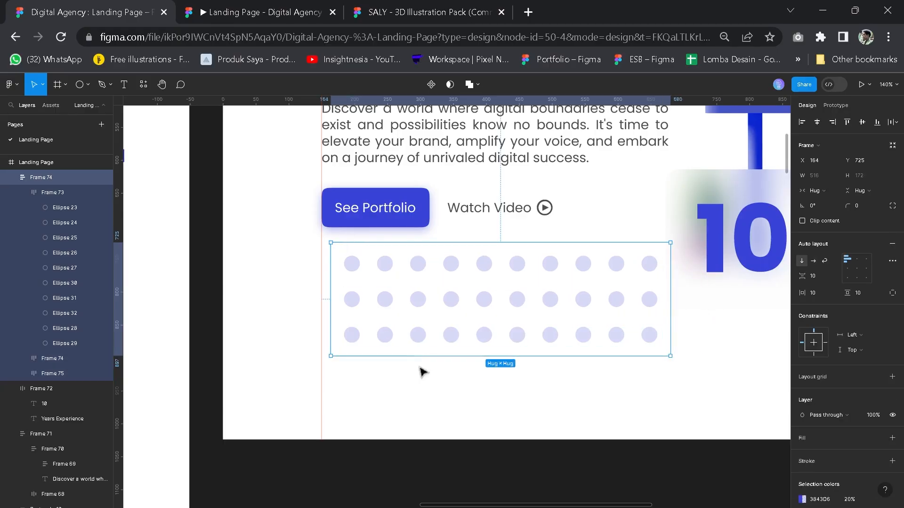
Set the dot grid's vertical gap to Auto, reduce its height to about 146, and reposition it at about X 178, Y 714.
{"action": "left_click", "coordinate": [833, 276]}
{"action": "left_click", "coordinate": [823, 284]}
{"action": "left_click_drag", "start_coordinate": [555, 347], "coordinate": [554, 339]}
{"action": "left_click", "coordinate": [572, 360]}
{"action": "left_click", "coordinate": [548, 283]}
{"action": "left_click_drag", "start_coordinate": [538, 288], "coordinate": [544, 283]}
Send the dot grid to the back, behind the experience card.
{"action": "scroll", "coordinate": [583, 317], "scroll_direction": "down", "scroll_amount": 2}
{"action": "right_click", "coordinate": [583, 310]}
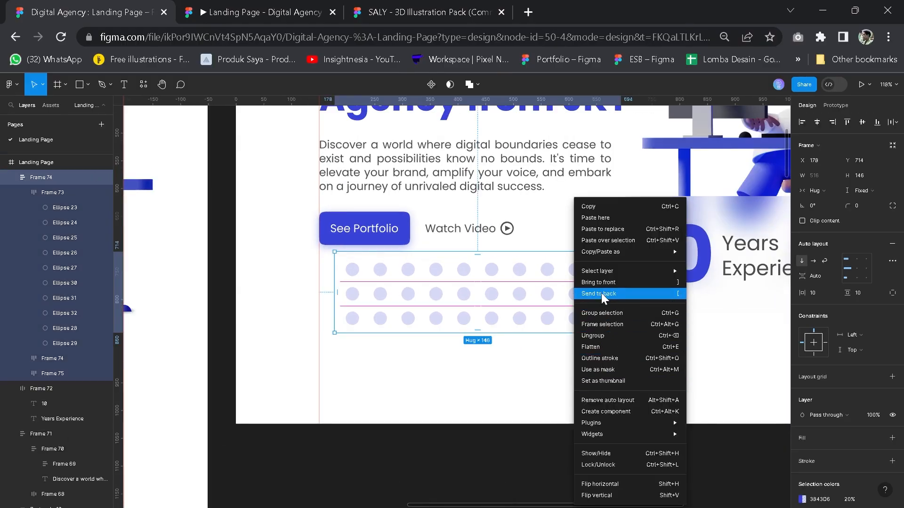
{"action": "left_click", "coordinate": [601, 294]}
{"action": "left_click", "coordinate": [508, 361]}
Extend the new Landing Page frame downward to a height of about 5760, matching the reference page.
{"action": "scroll", "coordinate": [676, 283], "scroll_direction": "down", "scroll_amount": 5}
{"action": "key", "text": "space"}
{"action": "left_click_drag", "start_coordinate": [545, 343], "coordinate": [517, 348]}
{"action": "left_click_drag", "start_coordinate": [566, 323], "coordinate": [364, 378]}
{"action": "left_click", "coordinate": [403, 121]}
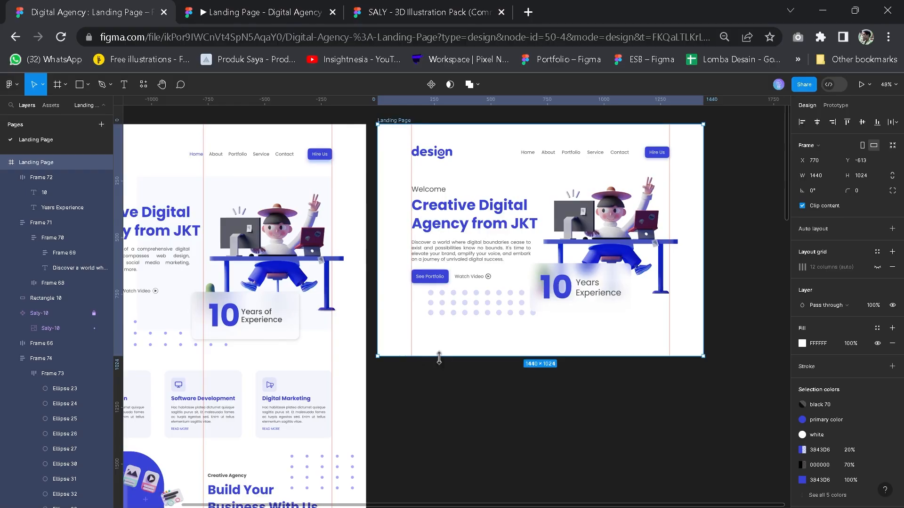
{"action": "left_click_drag", "start_coordinate": [439, 357], "coordinate": [446, 506]}
{"action": "key", "text": "space"}
{"action": "left_click_drag", "start_coordinate": [457, 451], "coordinate": [505, 222]}
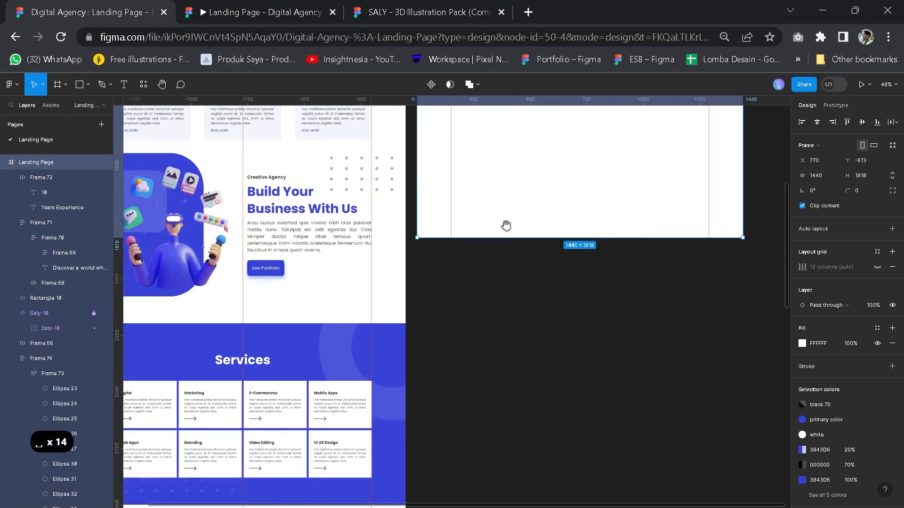
{"action": "scroll", "coordinate": [505, 222], "scroll_direction": "down", "scroll_amount": 5}
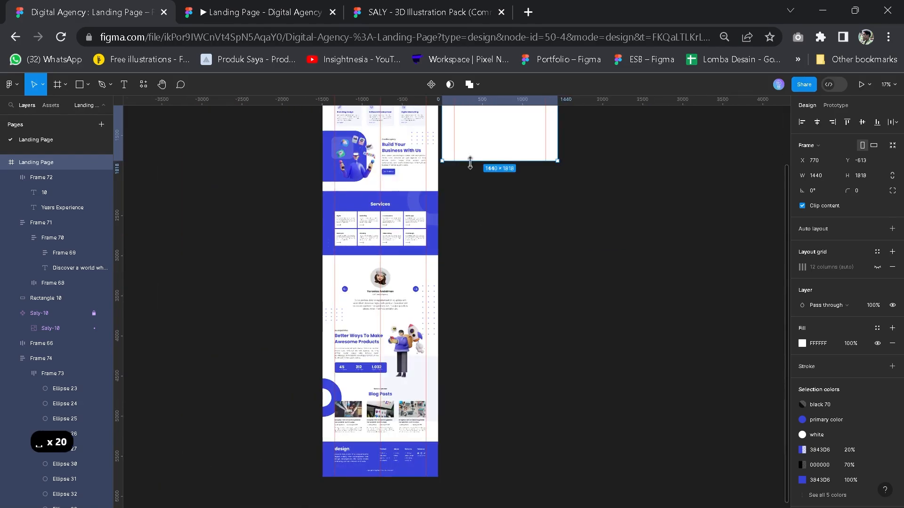
{"action": "left_click_drag", "start_coordinate": [467, 217], "coordinate": [457, 477]}
{"action": "key", "text": "space"}
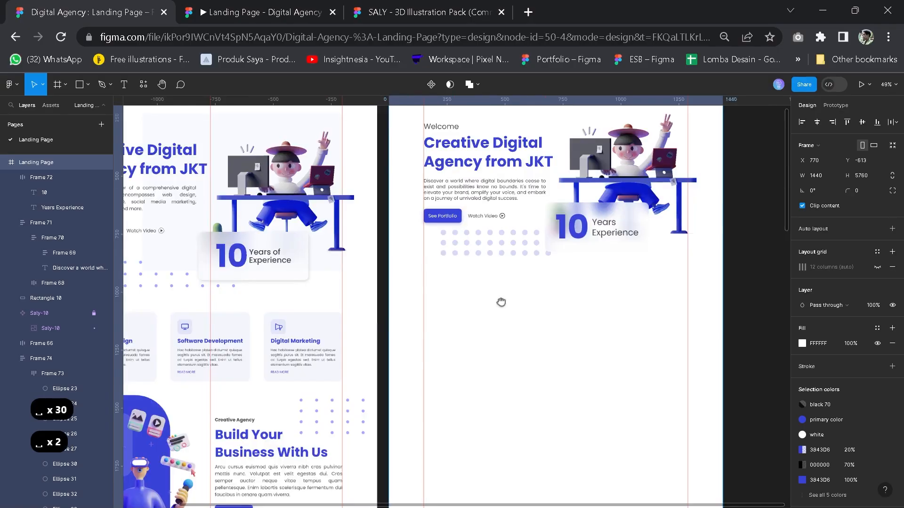
{"action": "left_click_drag", "start_coordinate": [450, 338], "coordinate": [490, 297]}
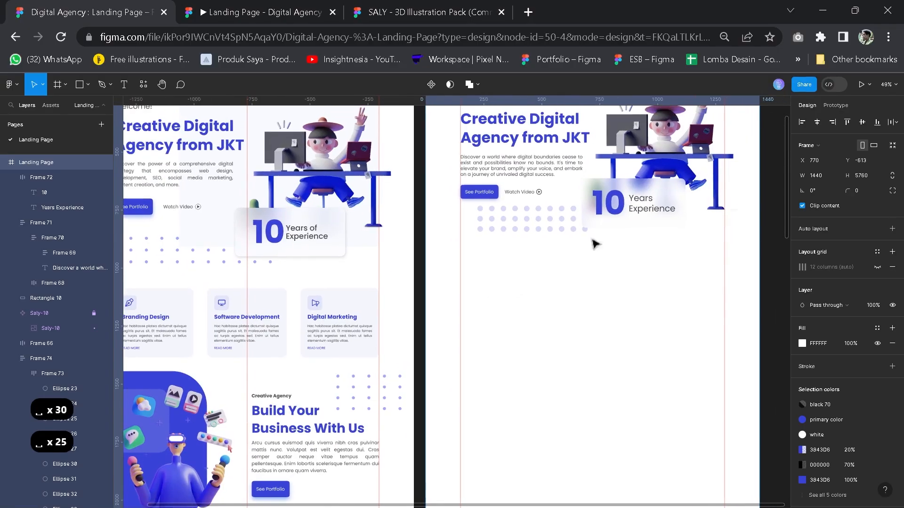
Combine the "10 Years Experience" text and its glass rectangle into one auto layout frame.
{"action": "left_click", "coordinate": [636, 205]}
{"action": "scroll", "coordinate": [677, 205], "scroll_direction": "up", "scroll_amount": 5}
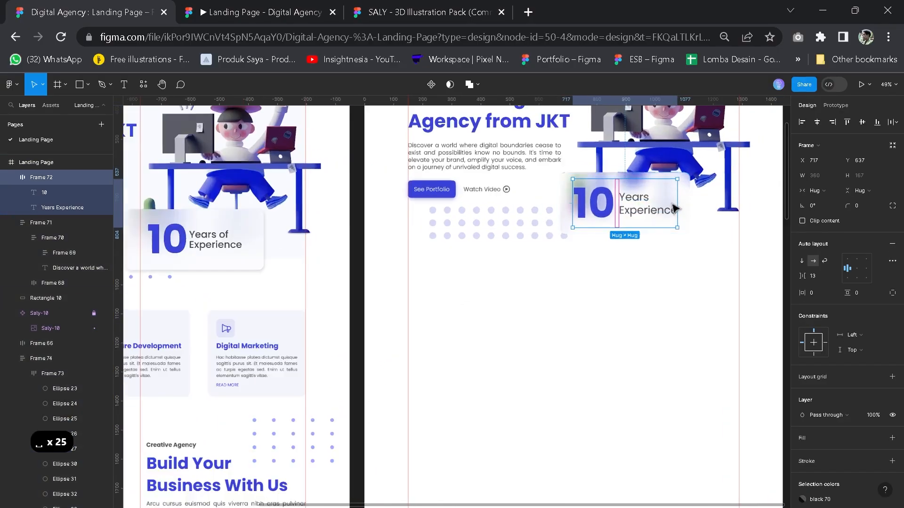
{"action": "left_click", "coordinate": [710, 206], "text": "shift"}
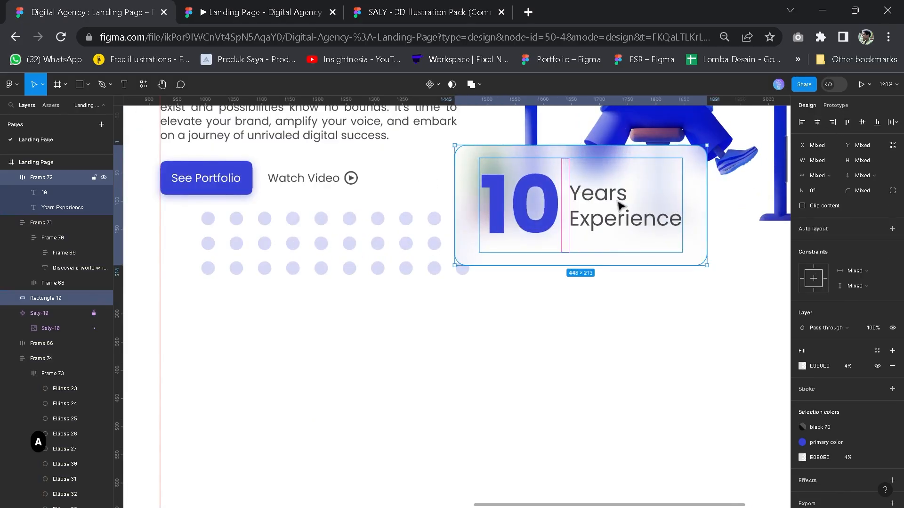
{"action": "key", "text": "shift+a"}
Move the experience card slightly down and to the left, and shift the dot grid slightly down.
{"action": "left_click_drag", "start_coordinate": [604, 187], "coordinate": [590, 203]}
{"action": "left_click_drag", "start_coordinate": [406, 243], "coordinate": [406, 258]}
{"action": "left_click", "coordinate": [478, 308]}
Enlarge the dot grid in width and height so that it extends beneath the experience card.
{"action": "scroll", "coordinate": [478, 308], "scroll_direction": "down", "scroll_amount": 4}
{"action": "left_click_drag", "start_coordinate": [634, 341], "coordinate": [701, 349]}
{"action": "double_click", "coordinate": [520, 304]}
{"action": "key", "text": "ctrl+a"}
{"action": "left_click", "coordinate": [528, 341]}
Examine the three service cards and their icons in the reference landing page.
{"action": "scroll", "coordinate": [528, 341], "scroll_direction": "down", "scroll_amount": 2}
{"action": "left_click_drag", "start_coordinate": [499, 390], "coordinate": [537, 337]}
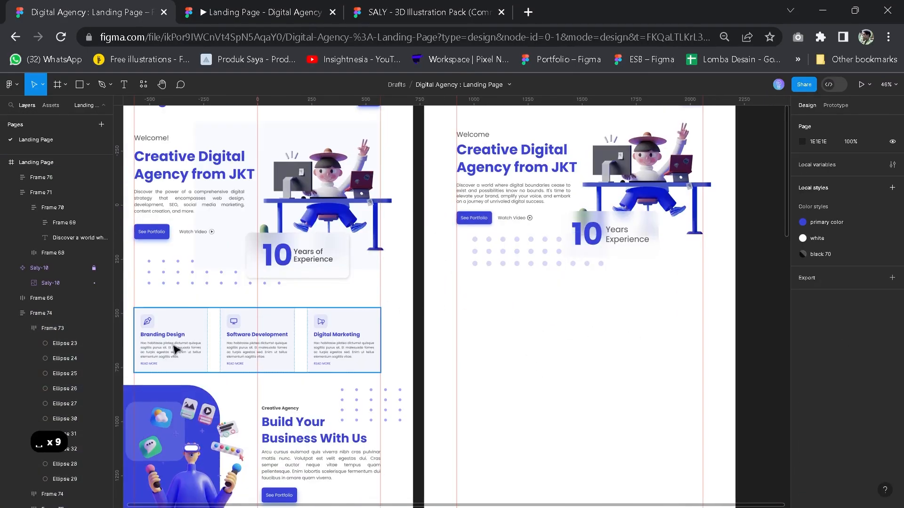
{"action": "scroll", "coordinate": [161, 330], "scroll_direction": "up", "scroll_amount": 5}
{"action": "key", "text": "space"}
{"action": "left_click_drag", "start_coordinate": [174, 310], "coordinate": [199, 295]}
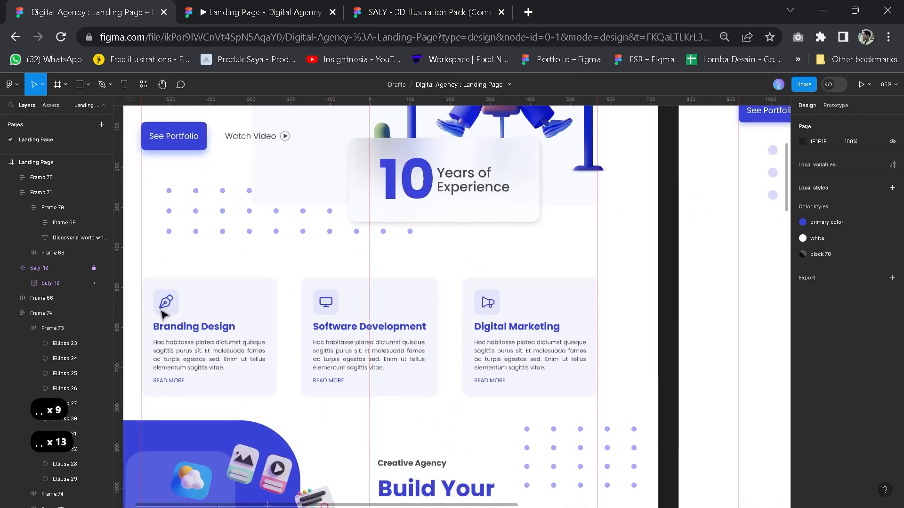
{"action": "left_click", "coordinate": [163, 314]}
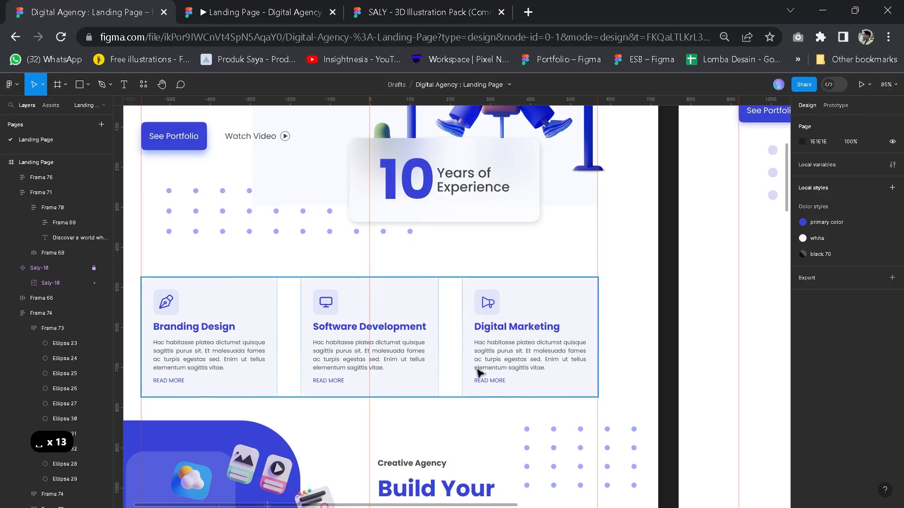
{"action": "key", "text": "space"}
{"action": "left_click_drag", "start_coordinate": [471, 341], "coordinate": [342, 332]}
{"action": "scroll", "coordinate": [577, 318], "scroll_direction": "down", "scroll_amount": 1}
{"action": "scroll", "coordinate": [578, 319], "scroll_direction": "down", "scroll_amount": 3}
{"action": "key", "text": "space"}
{"action": "left_click_drag", "start_coordinate": [577, 319], "coordinate": [537, 324]}
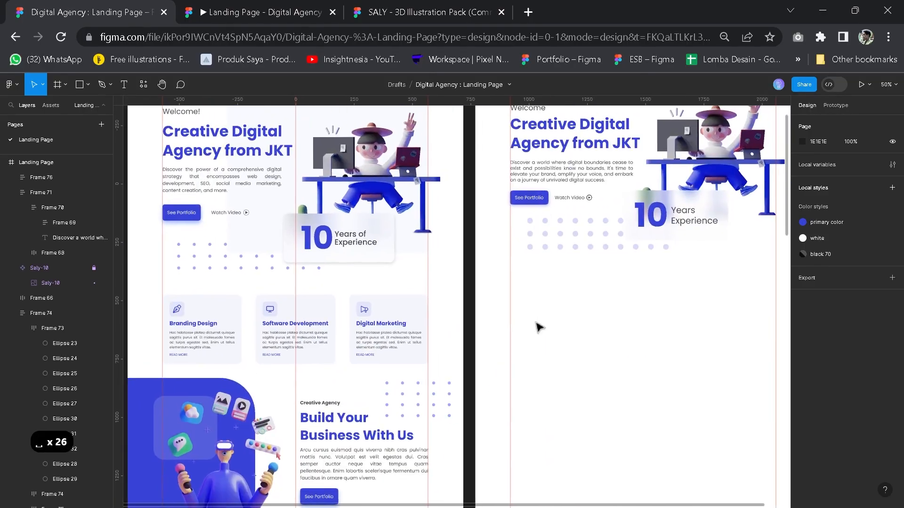
Open the Iconify plugin, search for "design", and import the iconoir:design-nib icon into the Landing Page frame.
{"action": "right_click", "coordinate": [532, 370]}
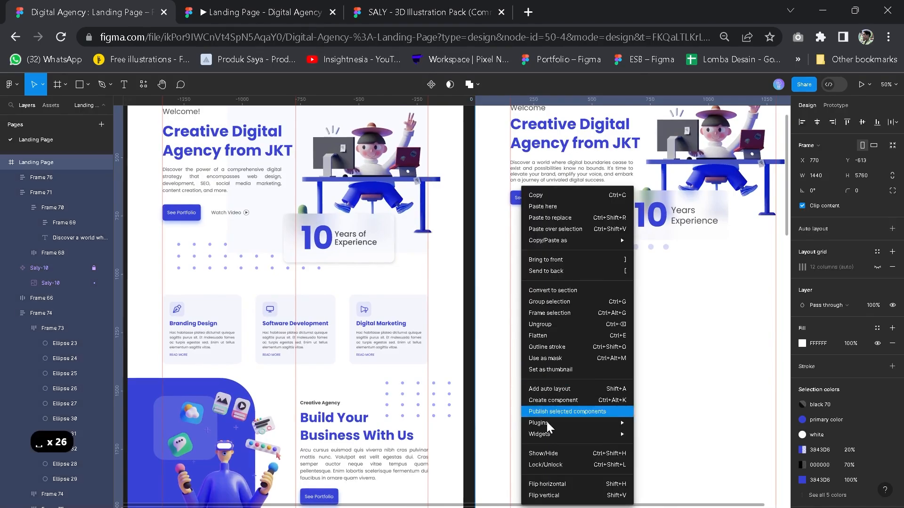
{"action": "mouse_move", "coordinate": [617, 422]}
{"action": "left_click", "coordinate": [657, 270]}
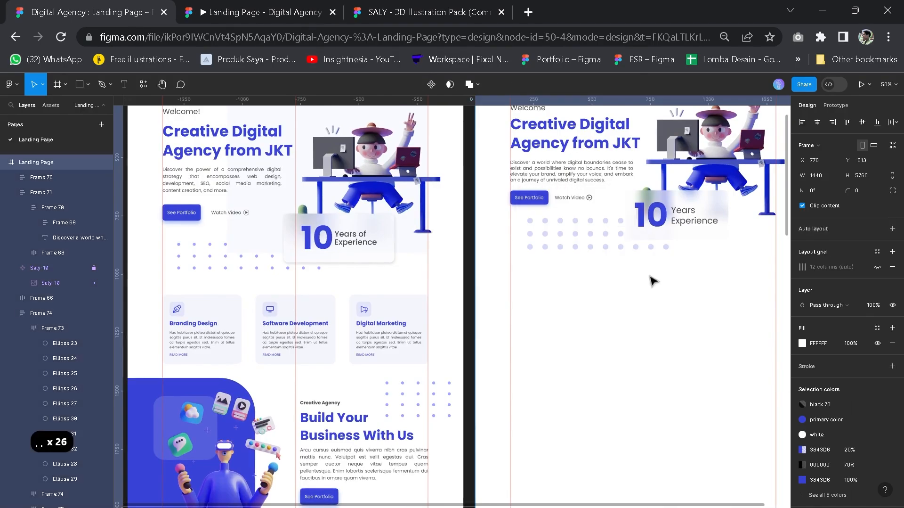
{"action": "type", "text": "design"}
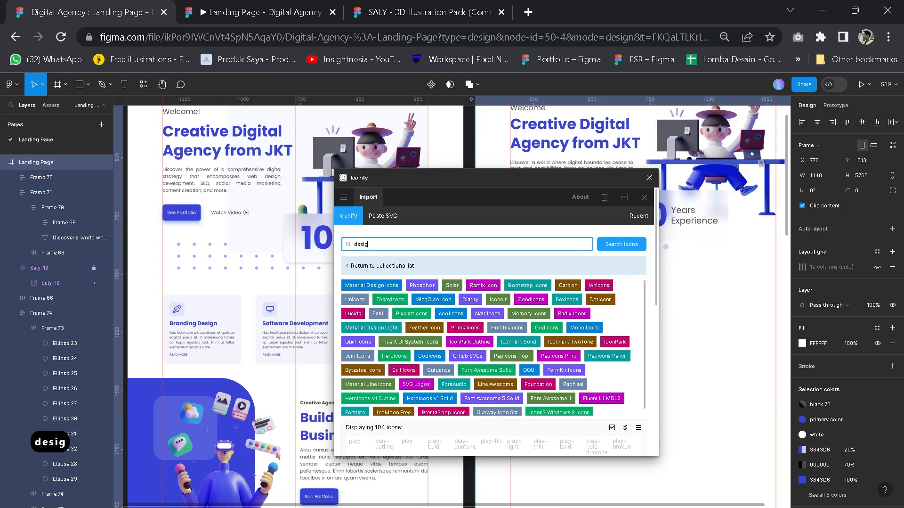
{"action": "key", "text": "Return"}
{"action": "scroll", "coordinate": [492, 303], "scroll_direction": "down", "scroll_amount": 2}
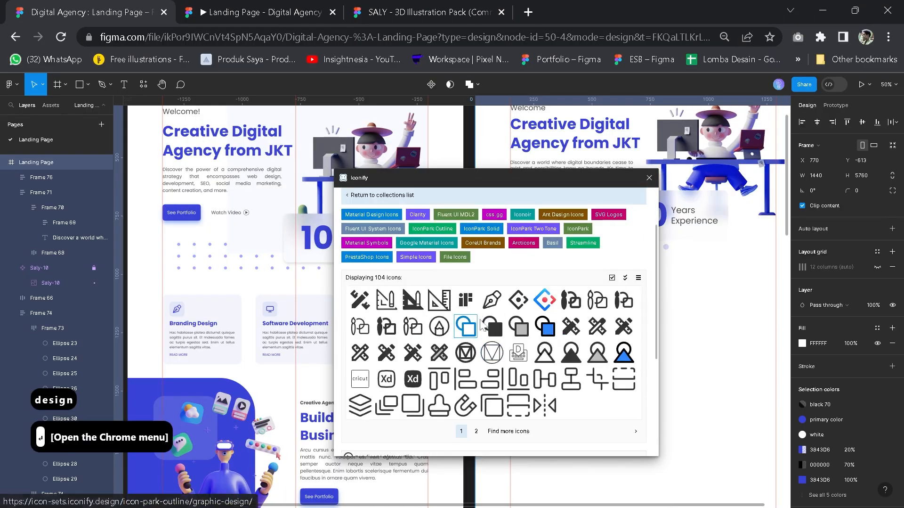
{"action": "left_click", "coordinate": [492, 305]}
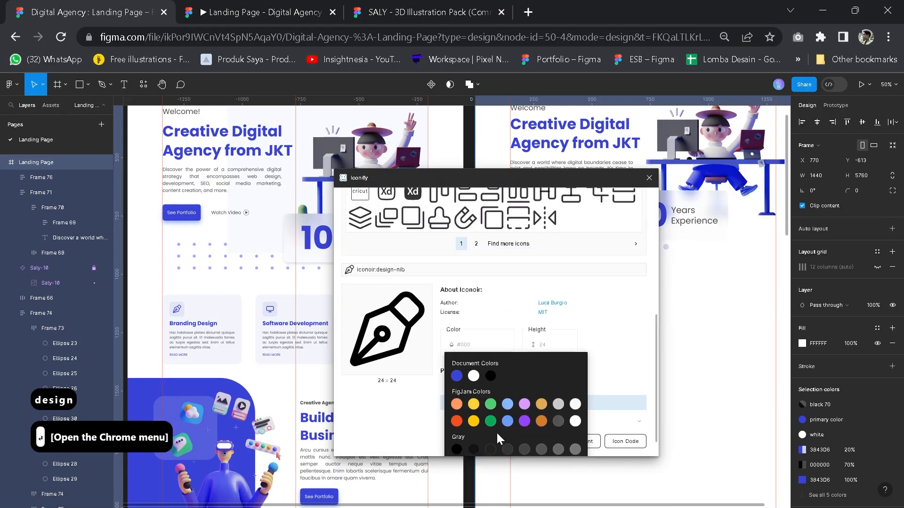
{"action": "left_click", "coordinate": [502, 441]}
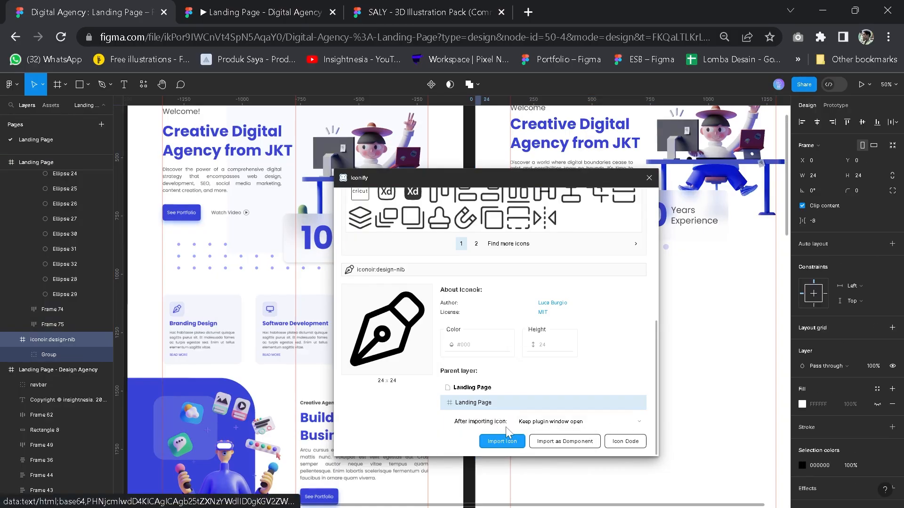
Search Iconify for "software" and import the eos-icons:software-outlined icon into the Landing Page frame.
{"action": "double_click", "coordinate": [362, 244]}
{"action": "type", "text": "s0f"}
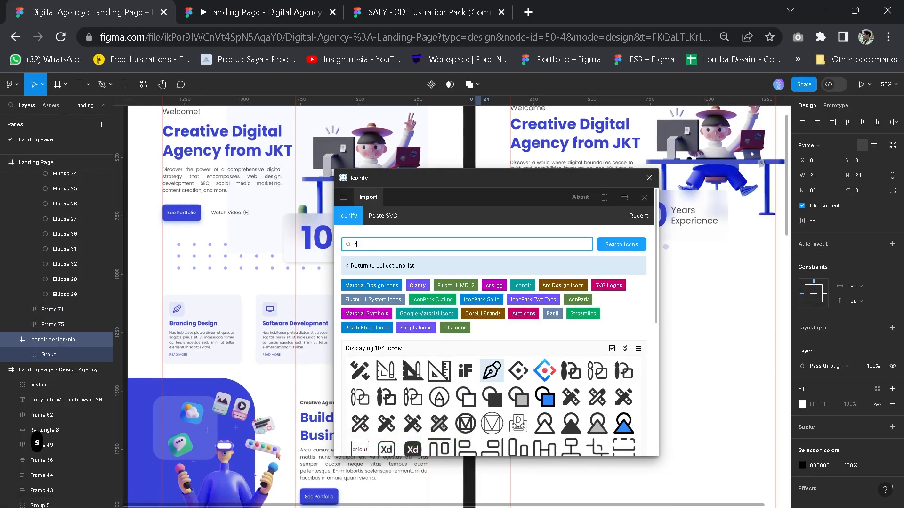
{"action": "key", "text": "BackSpace"}
{"action": "key", "text": "BackSpace"}
{"action": "type", "text": "oftware"}
{"action": "key", "text": "Return"}
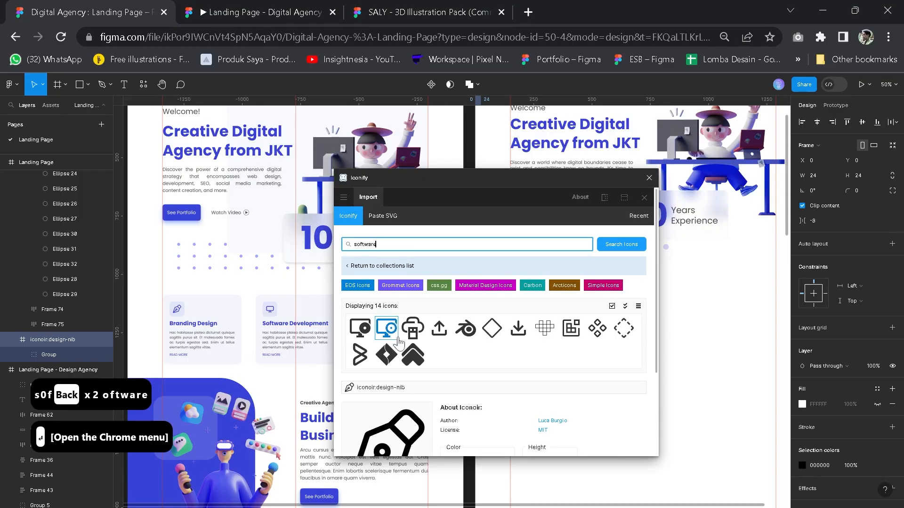
{"action": "left_click", "coordinate": [386, 327]}
{"action": "left_click", "coordinate": [503, 441]}
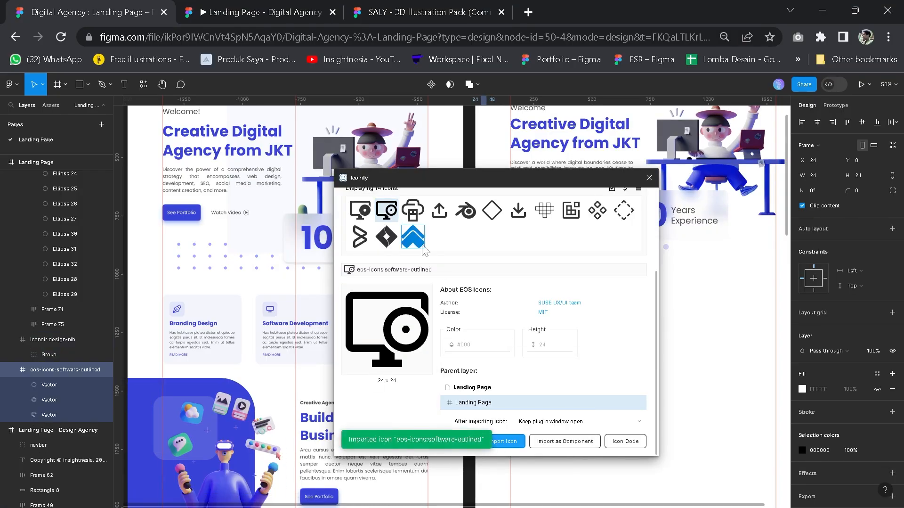
Search Iconify for "megaphone" and import the ph:megaphone icon into the Landing Page frame.
{"action": "scroll", "coordinate": [422, 257], "scroll_direction": "up", "scroll_amount": 5}
{"action": "left_click_drag", "start_coordinate": [414, 179], "coordinate": [533, 177]}
{"action": "type", "text": "kega"}
{"action": "key", "text": "ctrl+a"}
{"action": "type", "text": "mega[h"}
{"action": "key", "text": "BackSpace"}
{"action": "type", "text": "phone"}
{"action": "key", "text": "Return"}
{"action": "scroll", "coordinate": [525, 323], "scroll_direction": "down", "scroll_amount": 3}
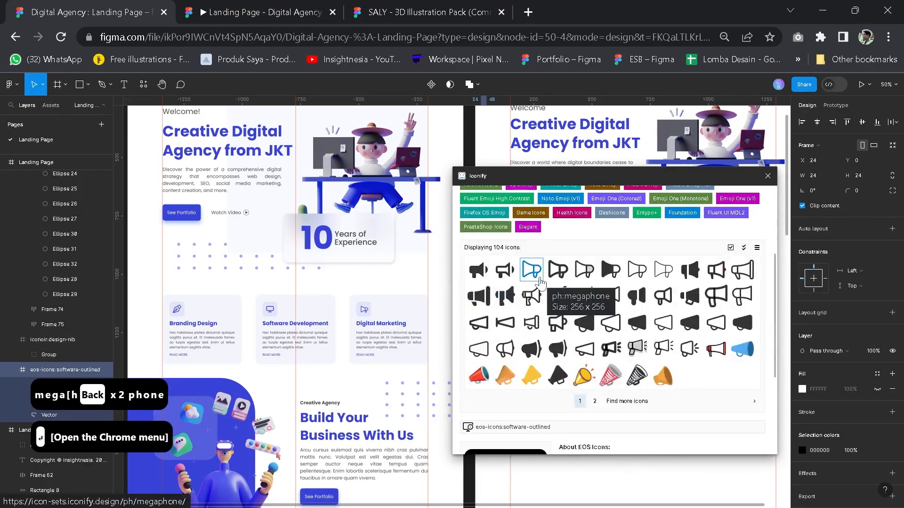
{"action": "left_click", "coordinate": [539, 277]}
{"action": "left_click", "coordinate": [612, 443]}
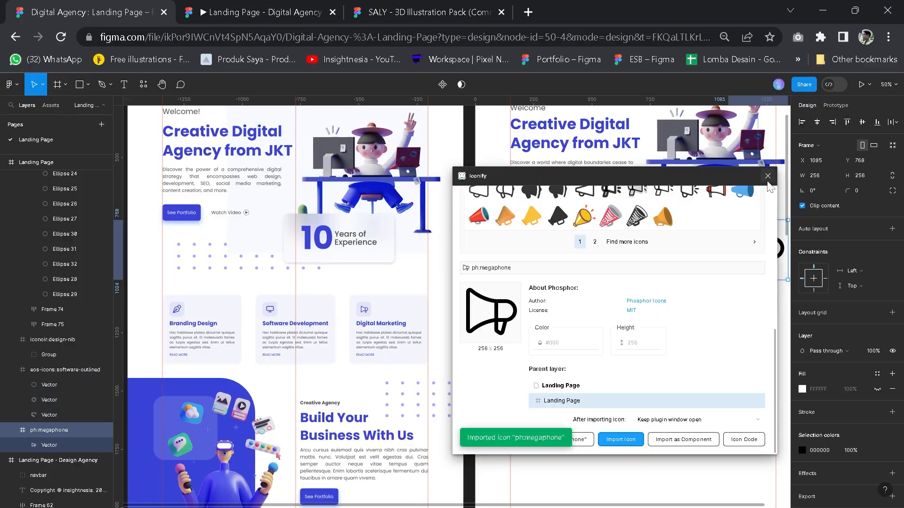
Move the imported icons into the empty area below the hero, placing the large megaphone beside the two small icons.
{"action": "left_click_drag", "start_coordinate": [666, 317], "coordinate": [548, 421]}
{"action": "left_click_drag", "start_coordinate": [352, 129], "coordinate": [488, 388]}
{"action": "left_click_drag", "start_coordinate": [645, 350], "coordinate": [521, 410]}
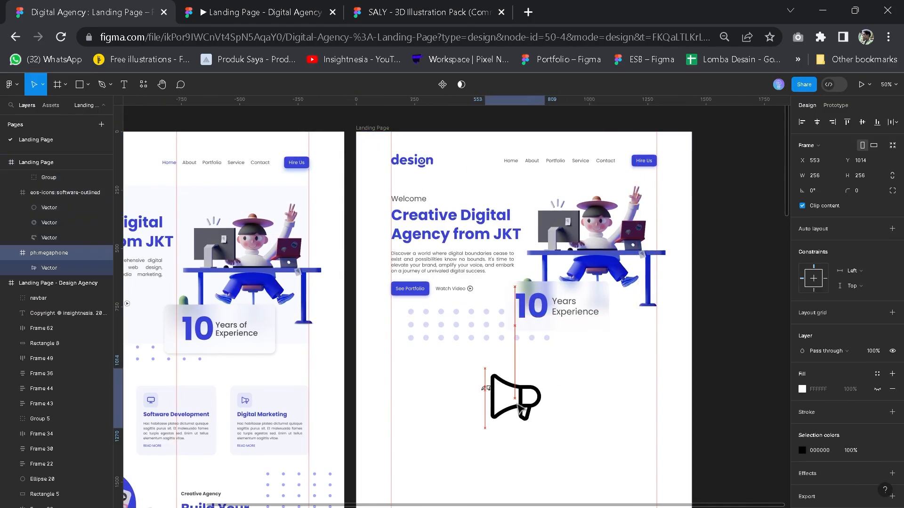
Select the nib, software and megaphone icons together and resize each one to 32 × 32.
{"action": "mouse_move", "coordinate": [574, 434]}
{"action": "left_mouse_down"}
{"action": "mouse_move", "coordinate": [470, 380]}
{"action": "mouse_move", "coordinate": [469, 370]}
{"action": "left_mouse_up"}
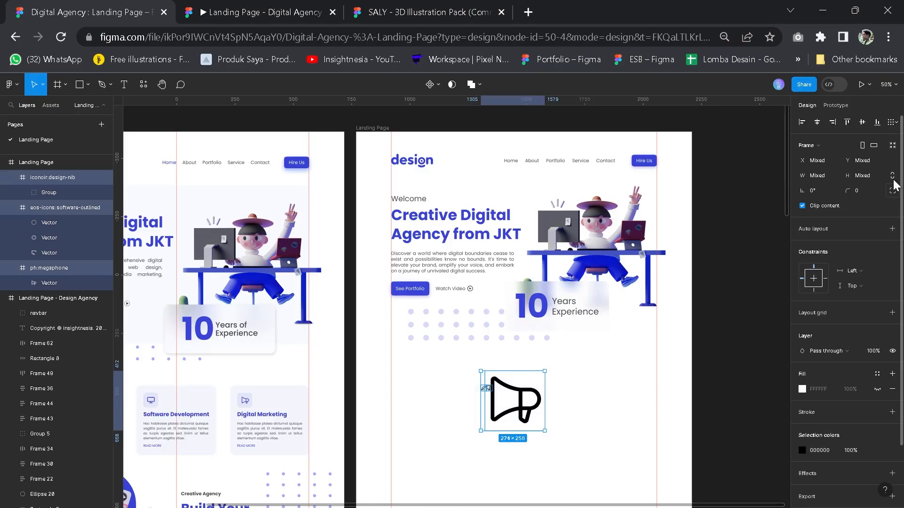
{"action": "key", "text": "Return"}
{"action": "left_click", "coordinate": [506, 398]}
{"action": "scroll", "coordinate": [488, 396], "scroll_direction": "up", "scroll_amount": 2}
{"action": "scroll", "coordinate": [490, 396], "scroll_direction": "up", "scroll_amount": 5}
{"action": "scroll", "coordinate": [478, 394], "scroll_direction": "down", "scroll_amount": 1}
{"action": "left_click_drag", "start_coordinate": [478, 393], "coordinate": [423, 325]}
{"action": "left_click_drag", "start_coordinate": [482, 372], "coordinate": [409, 276]}
{"action": "left_click", "coordinate": [824, 176]}
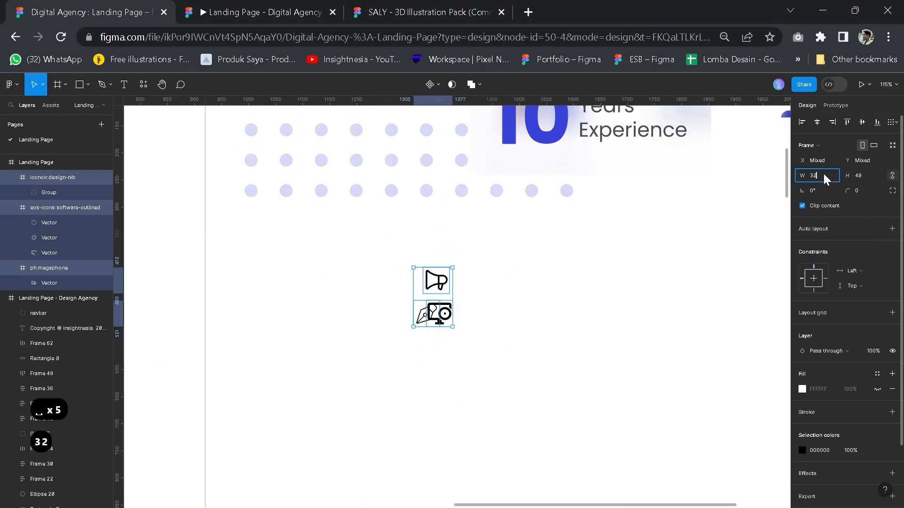
{"action": "type", "text": "32"}
{"action": "key", "text": "Return"}
Move the software icon to the right so that it no longer overlaps the pen nib icon.
{"action": "scroll", "coordinate": [469, 312], "scroll_direction": "up", "scroll_amount": 3}
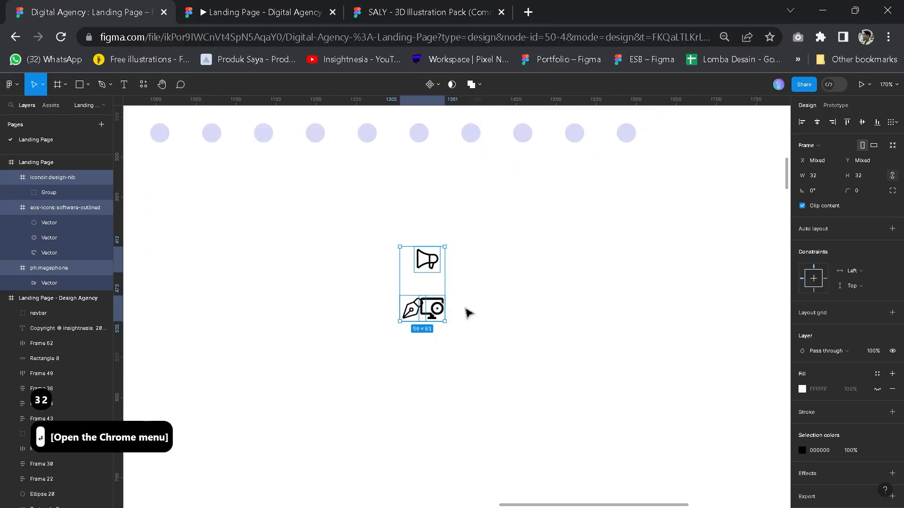
{"action": "key", "text": "Escape"}
{"action": "scroll", "coordinate": [468, 313], "scroll_direction": "up", "scroll_amount": 2}
{"action": "left_click_drag", "start_coordinate": [420, 304], "coordinate": [458, 299]}
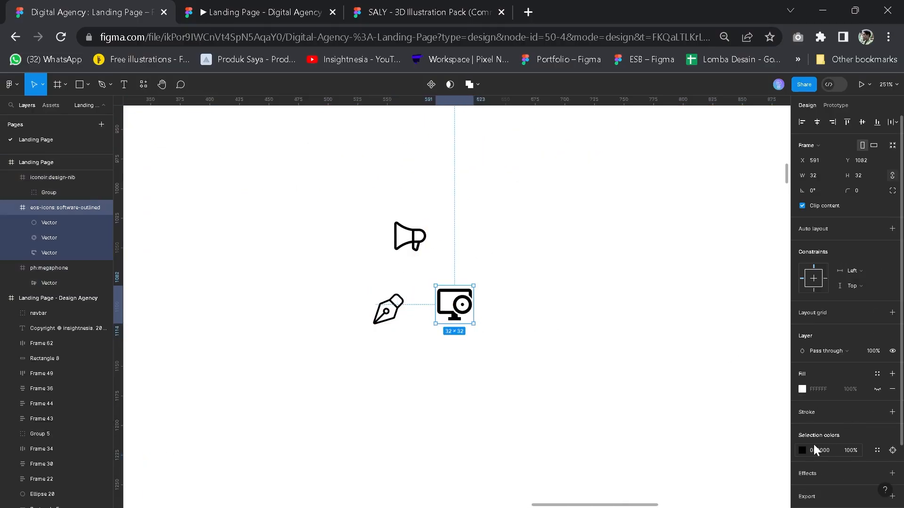
Set the stroke weight of the pen nib icon's inner group to 2.
{"action": "scroll", "coordinate": [819, 447], "scroll_direction": "down", "scroll_amount": 2}
{"action": "double_click", "coordinate": [453, 310]}
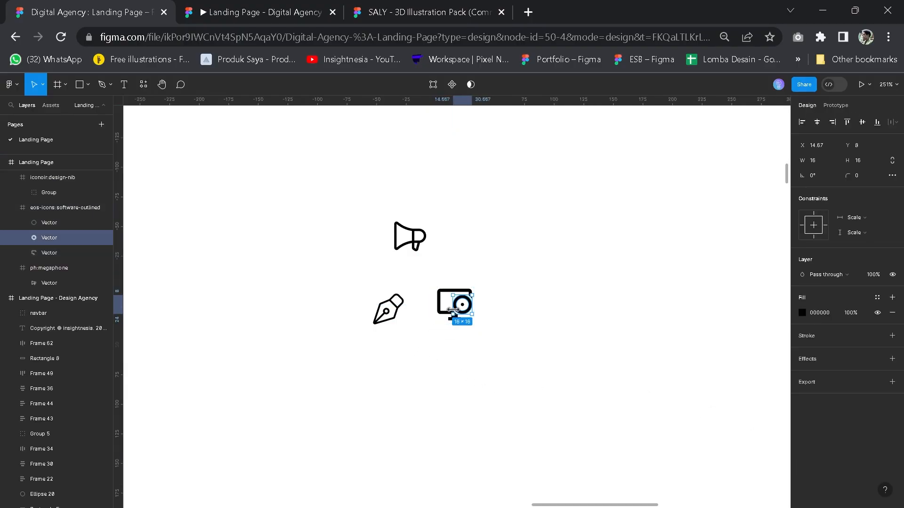
{"action": "scroll", "coordinate": [452, 310], "scroll_direction": "up", "scroll_amount": 3}
{"action": "left_click", "coordinate": [349, 309]}
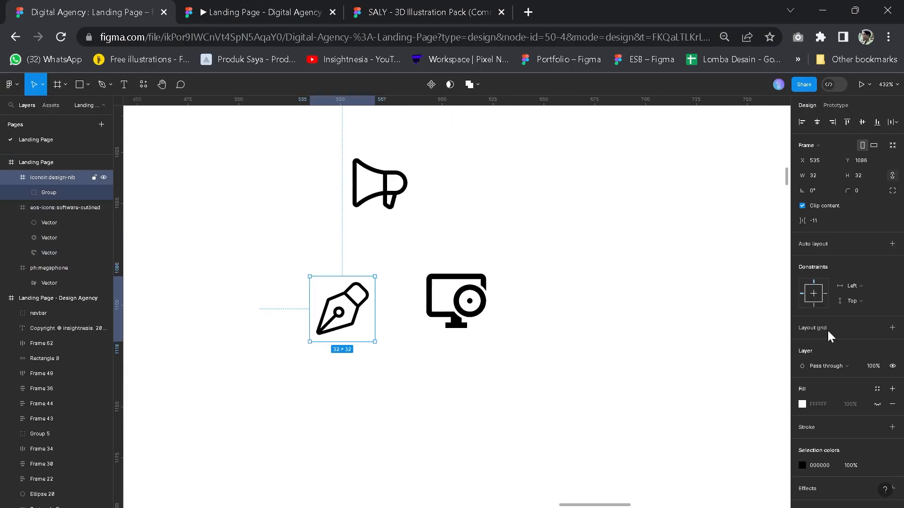
{"action": "scroll", "coordinate": [854, 438], "scroll_direction": "down", "scroll_amount": 2}
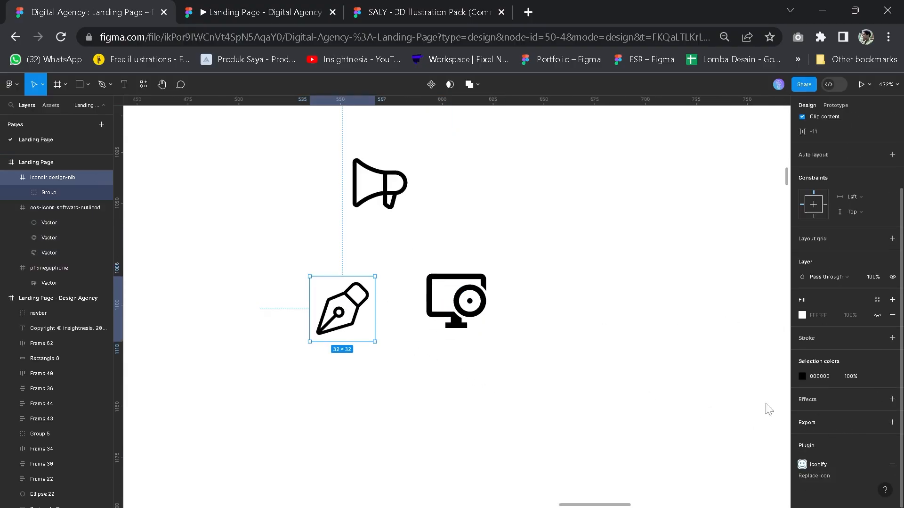
{"action": "double_click", "coordinate": [349, 302]}
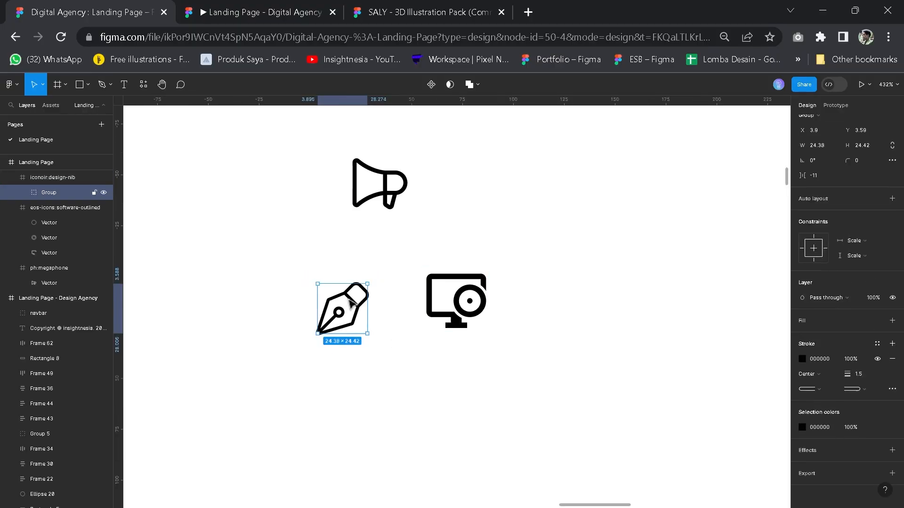
{"action": "left_click_drag", "start_coordinate": [853, 375], "coordinate": [851, 374]}
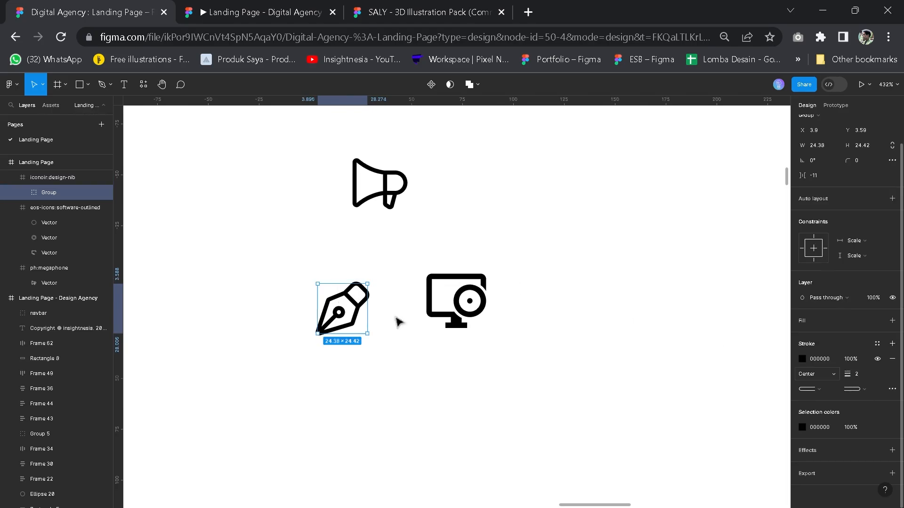
Move the pen nib icon into the open space left of the megaphone, at about X 423, Y 1028.
{"action": "left_click", "coordinate": [384, 188]}
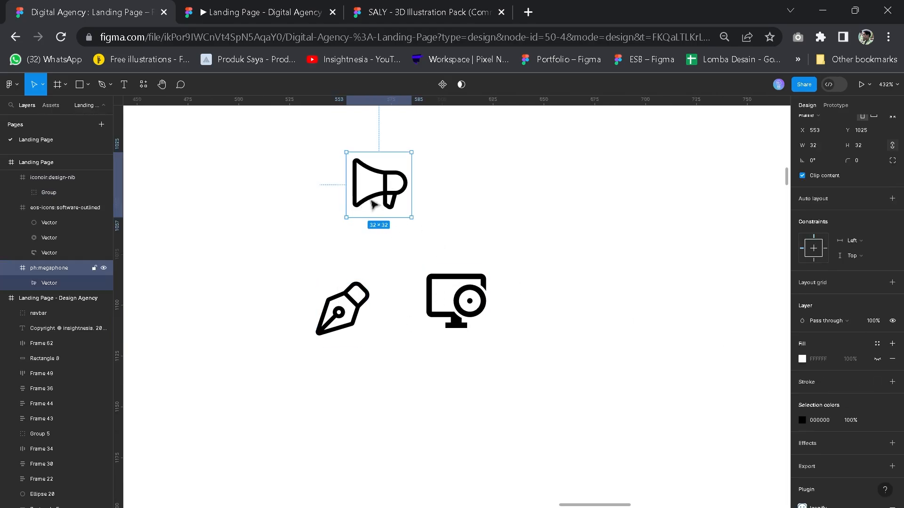
{"action": "scroll", "coordinate": [572, 311], "scroll_direction": "down", "scroll_amount": 5}
{"action": "scroll", "coordinate": [568, 305], "scroll_direction": "up", "scroll_amount": 2}
{"action": "scroll", "coordinate": [565, 290], "scroll_direction": "up", "scroll_amount": 5}
{"action": "left_click", "coordinate": [407, 318]}
{"action": "left_click_drag", "start_coordinate": [407, 319], "coordinate": [243, 234]}
{"action": "key", "text": "space"}
{"action": "left_click_drag", "start_coordinate": [345, 279], "coordinate": [403, 293]}
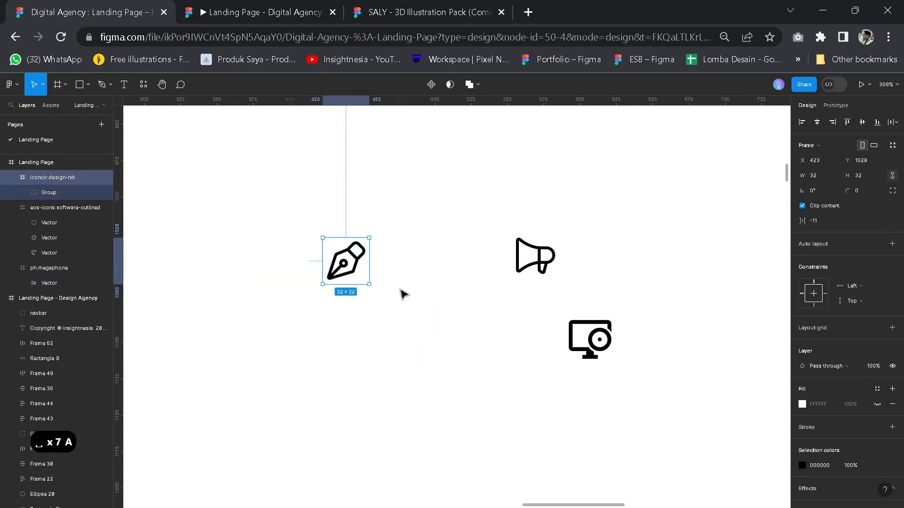
Add auto layout to the pen nib icon and set its horizontal and vertical padding to 10, after trying 5.
{"action": "key", "text": "shift+a"}
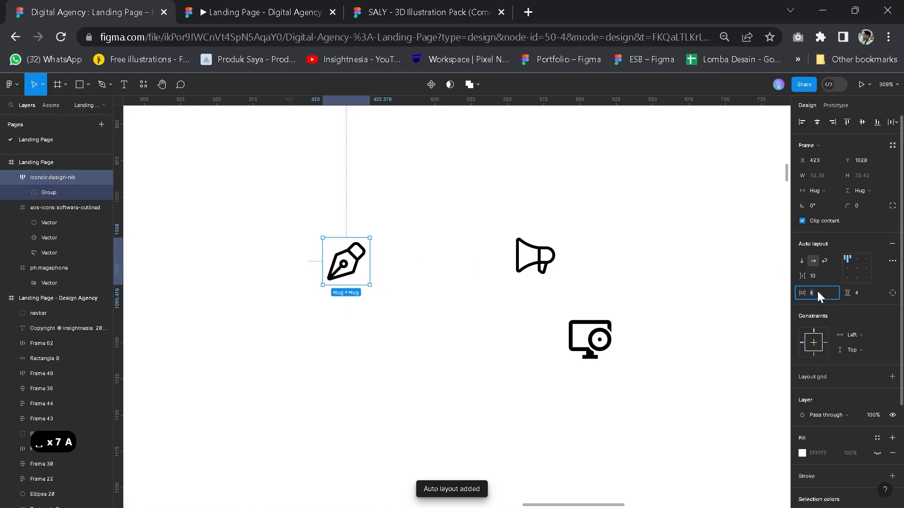
{"action": "type", "text": "5"}
{"action": "key", "text": "Tab"}
{"action": "type", "text": "5"}
{"action": "key", "text": "Return"}
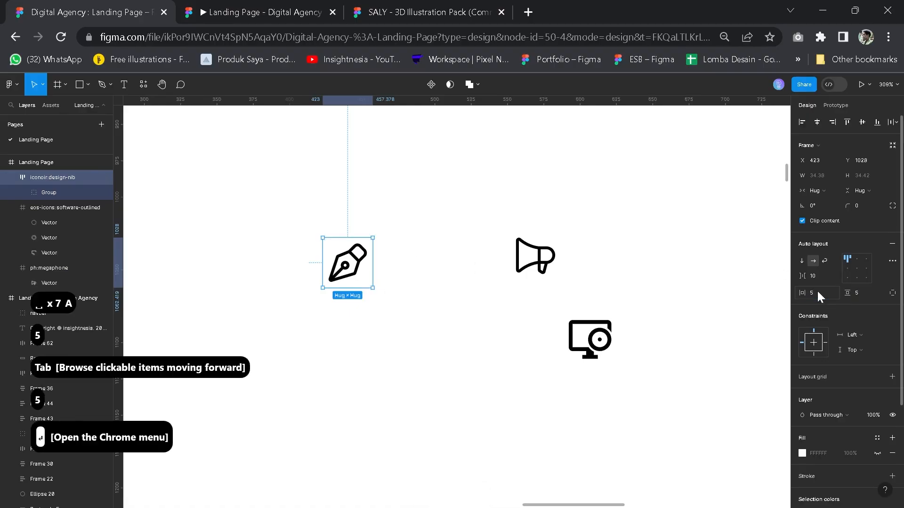
{"action": "left_click", "coordinate": [817, 292]}
{"action": "type", "text": "10"}
{"action": "key", "text": "Tab"}
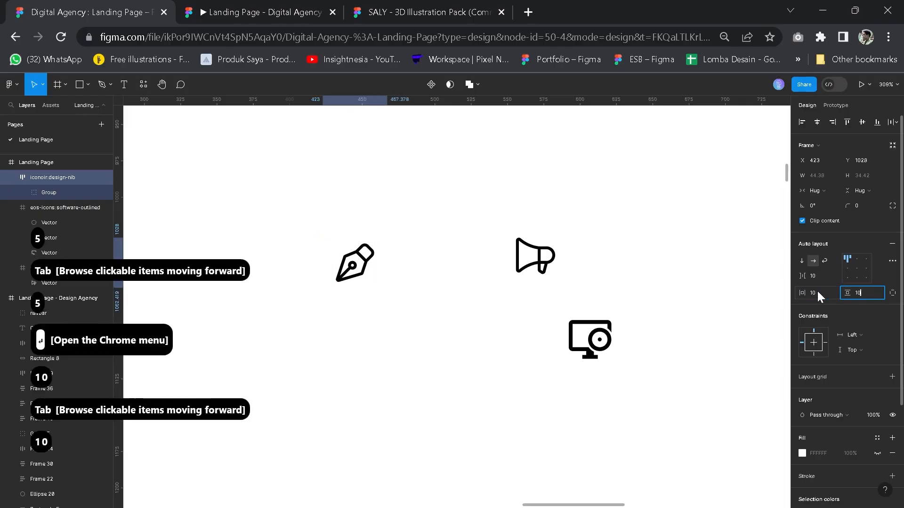
{"action": "type", "text": "10"}
{"action": "key", "text": "Return"}
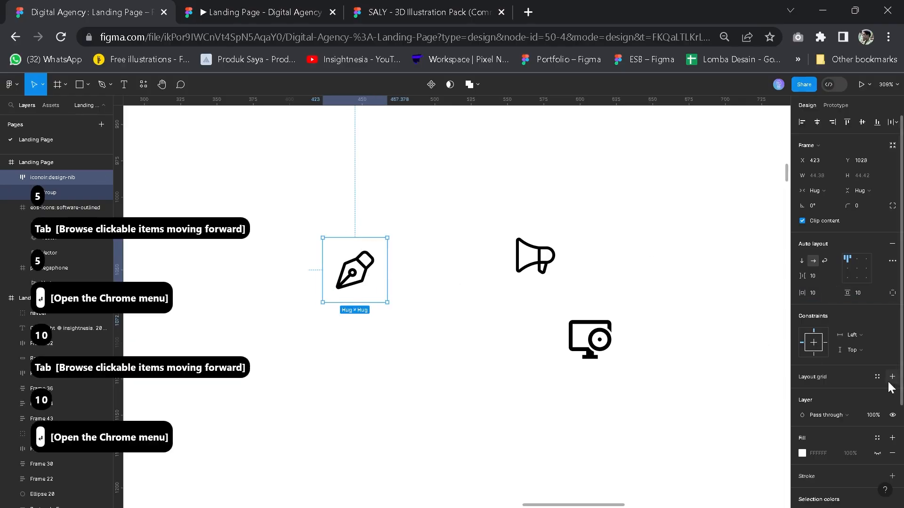
Fill the pen nib icon's frame with the primary color style, then detach the style from the fill.
{"action": "scroll", "coordinate": [859, 369], "scroll_direction": "down", "scroll_amount": 3}
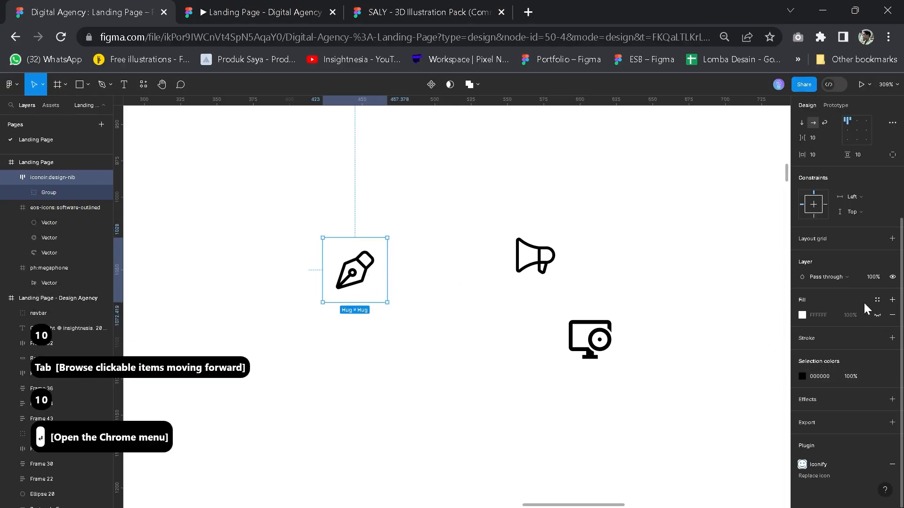
{"action": "left_click", "coordinate": [877, 315]}
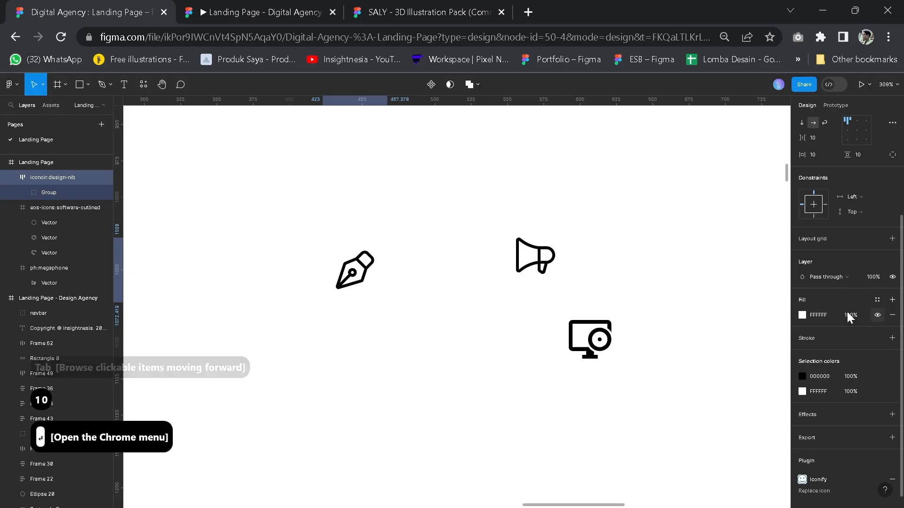
{"action": "left_click", "coordinate": [876, 300]}
{"action": "left_click", "coordinate": [692, 366]}
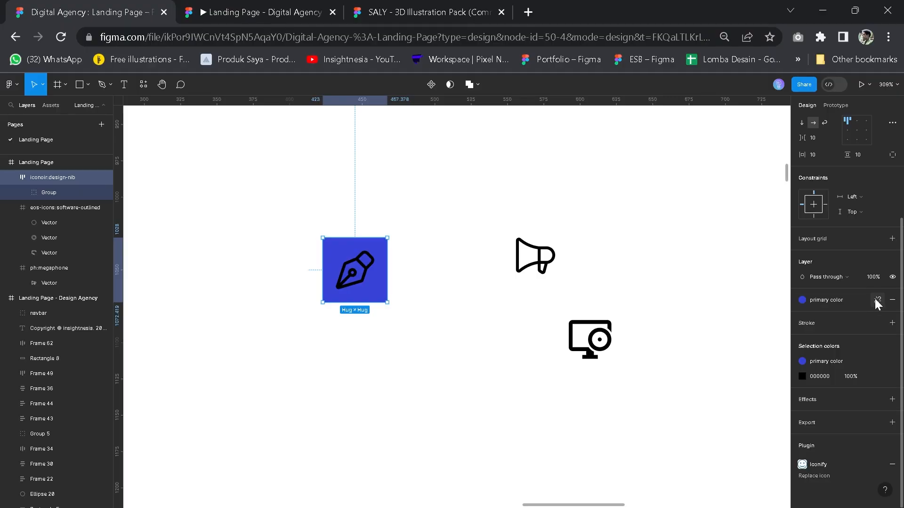
{"action": "left_click", "coordinate": [877, 299]}
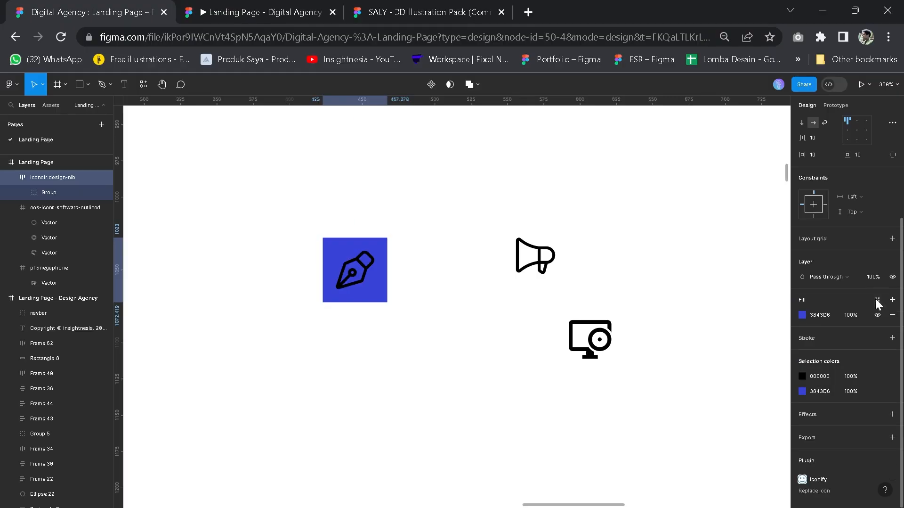
Set the opacity of the icon frame's 3843D6 fill to 20%, after trying 10% and 30%.
{"action": "type", "text": "0"}
{"action": "key", "text": "Return"}
{"action": "left_click", "coordinate": [855, 315]}
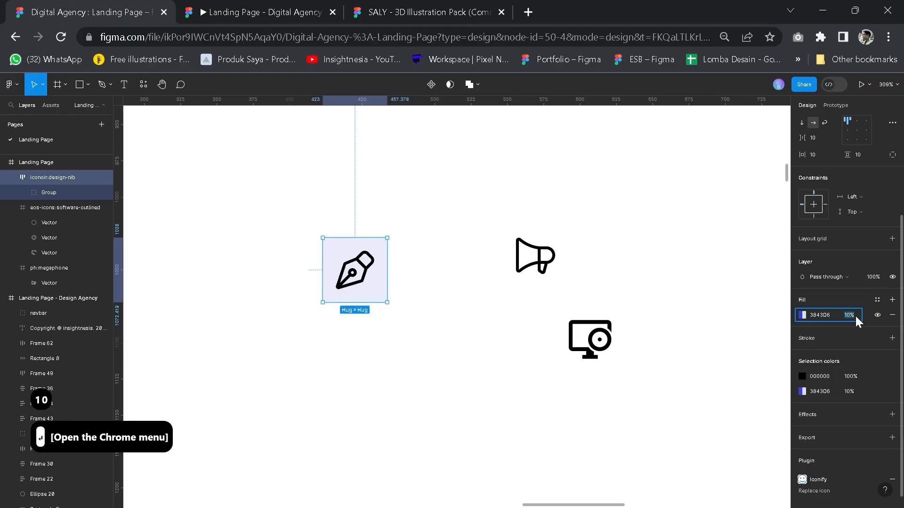
{"action": "type", "text": "30"}
{"action": "key", "text": "Return"}
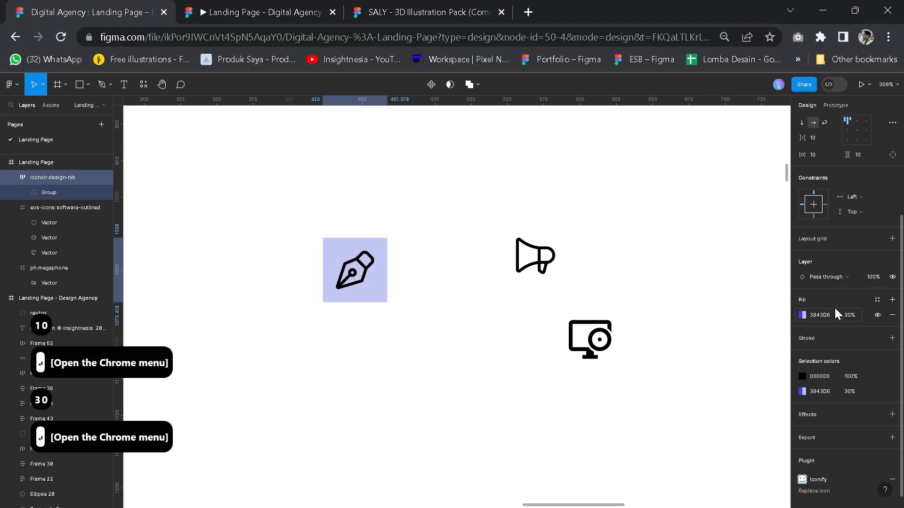
{"action": "left_click", "coordinate": [845, 315]}
{"action": "type", "text": "20"}
{"action": "key", "text": "Return"}
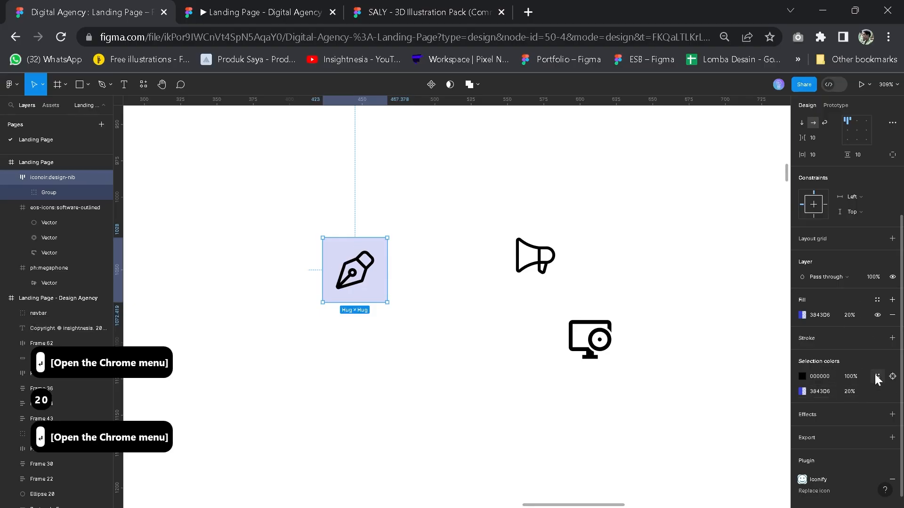
Replace the pen nib icon's black color with the primary color style.
{"action": "left_click", "coordinate": [876, 375]}
{"action": "left_click", "coordinate": [691, 445]}
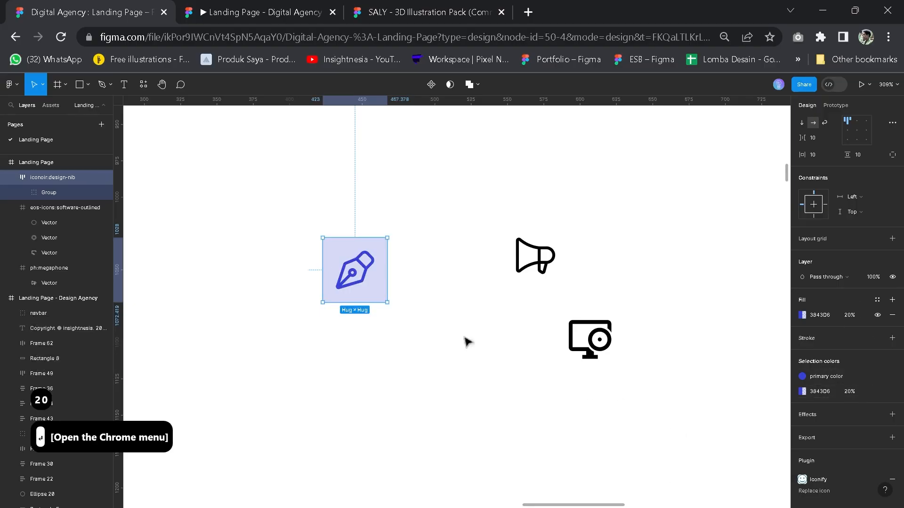
{"action": "left_click", "coordinate": [428, 323]}
{"action": "scroll", "coordinate": [428, 323], "scroll_direction": "down", "scroll_amount": 3}
{"action": "scroll", "coordinate": [387, 299], "scroll_direction": "up", "scroll_amount": 3}
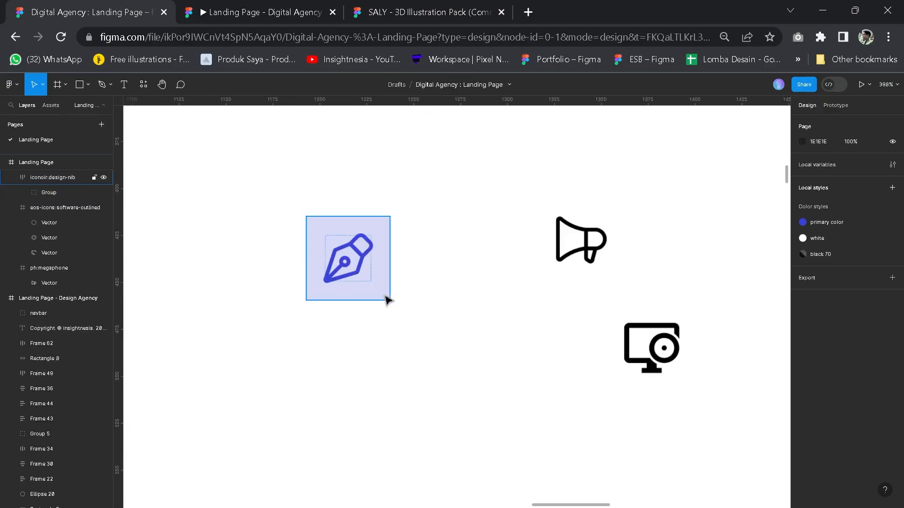
Try a corner radius of 29 on the pen nib icon's tinted frame.
{"action": "left_click", "coordinate": [382, 295]}
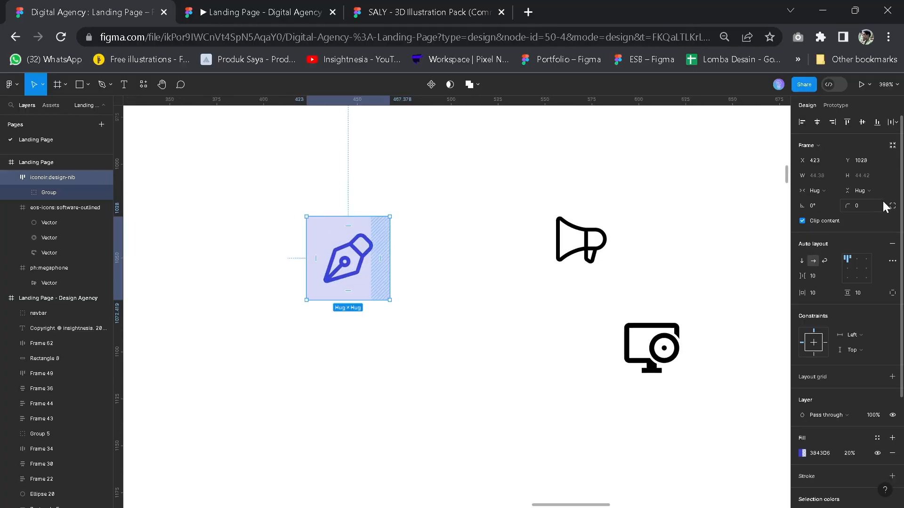
{"action": "type", "text": "29"}
{"action": "key", "text": "Return"}
{"action": "key", "text": "Return"}
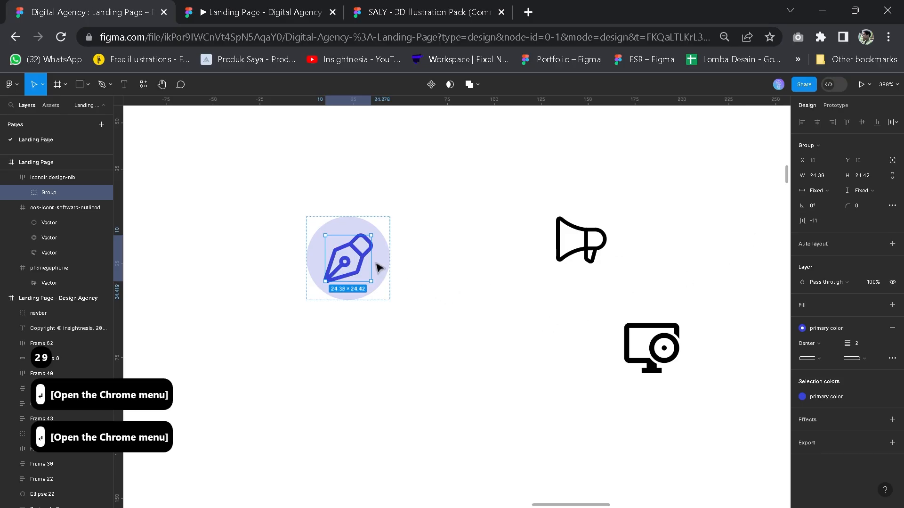
Set the corner radius of the pen nib icon's tinted frame to 10, after trying 5.
{"action": "left_click", "coordinate": [376, 263]}
{"action": "left_click", "coordinate": [377, 264]}
{"action": "left_click", "coordinate": [862, 207]}
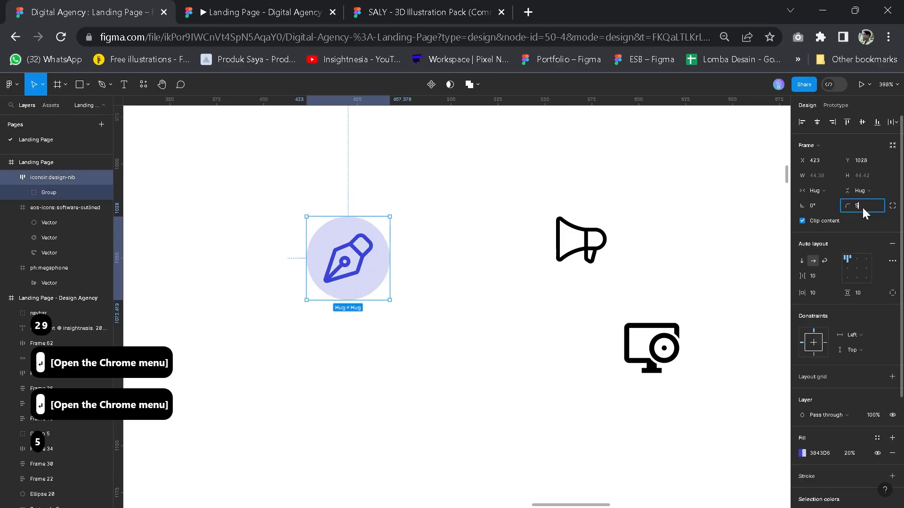
{"action": "type", "text": "5"}
{"action": "key", "text": "Return"}
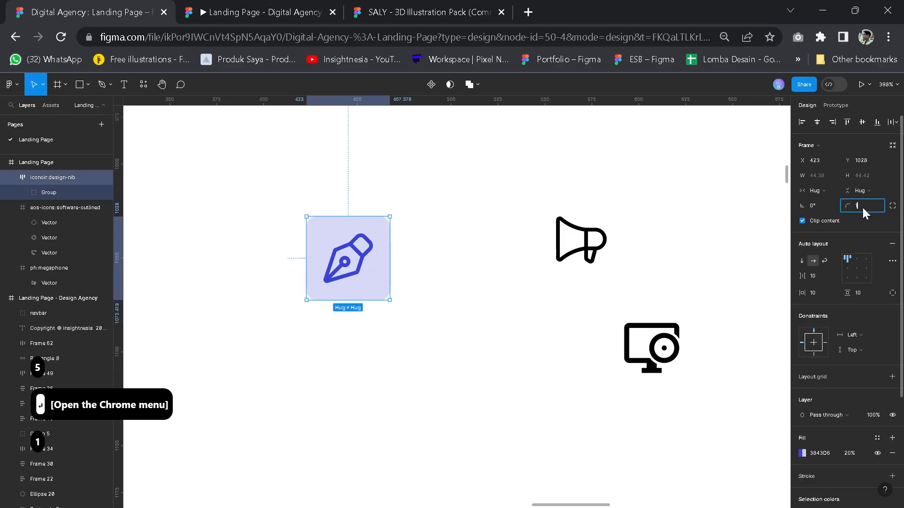
{"action": "type", "text": "10"}
{"action": "key", "text": "Return"}
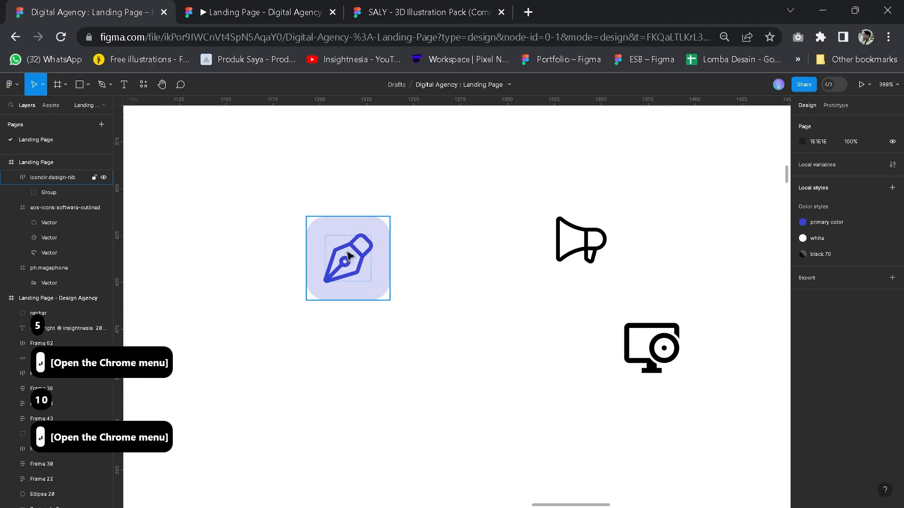
Move the tinted pen nib icon beside the page's left margin guide, at X 181, Y 997.
{"action": "scroll", "coordinate": [379, 250], "scroll_direction": "down", "scroll_amount": 5, "text": "ctrl"}
{"action": "left_click_drag", "start_coordinate": [478, 254], "coordinate": [607, 278]}
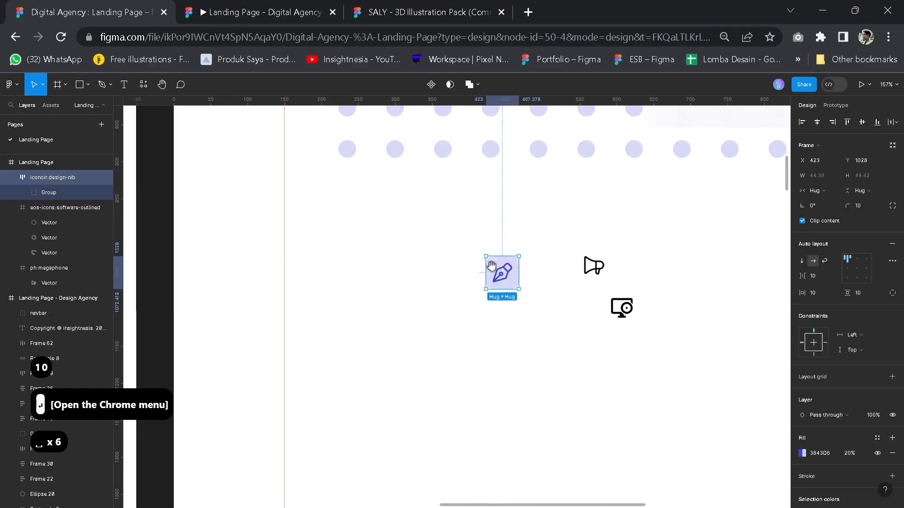
{"action": "left_click_drag", "start_coordinate": [508, 284], "coordinate": [301, 261]}
{"action": "scroll", "coordinate": [311, 273], "scroll_direction": "down", "scroll_amount": 2, "text": "ctrl"}
{"action": "left_click_drag", "start_coordinate": [324, 287], "coordinate": [557, 271]}
Add the text "Graphic Design" below the pen nib icon.
{"action": "key", "text": "t"}
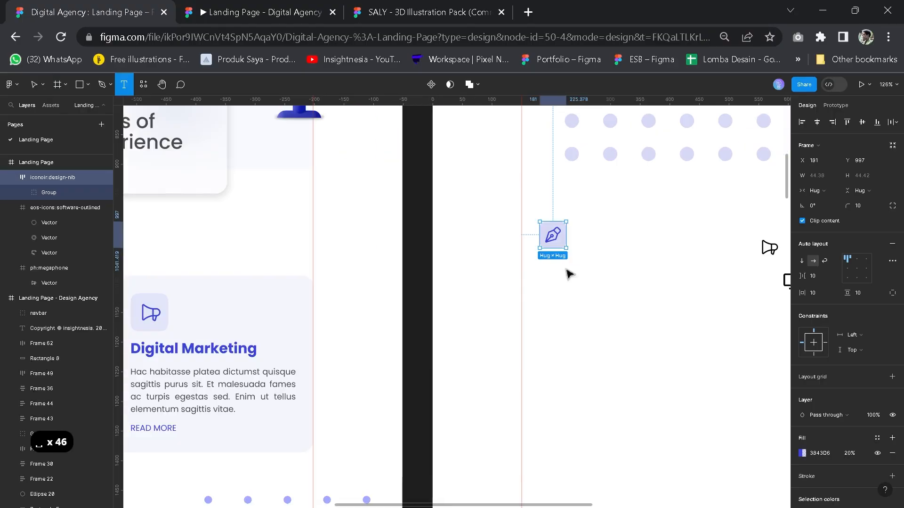
{"action": "left_click", "coordinate": [545, 284]}
{"action": "type", "text": "Graphic Design"}
{"action": "key", "text": "Escape"}
Make the "Graphic Design" title bold and apply the primary color style to it.
{"action": "left_click", "coordinate": [819, 327]}
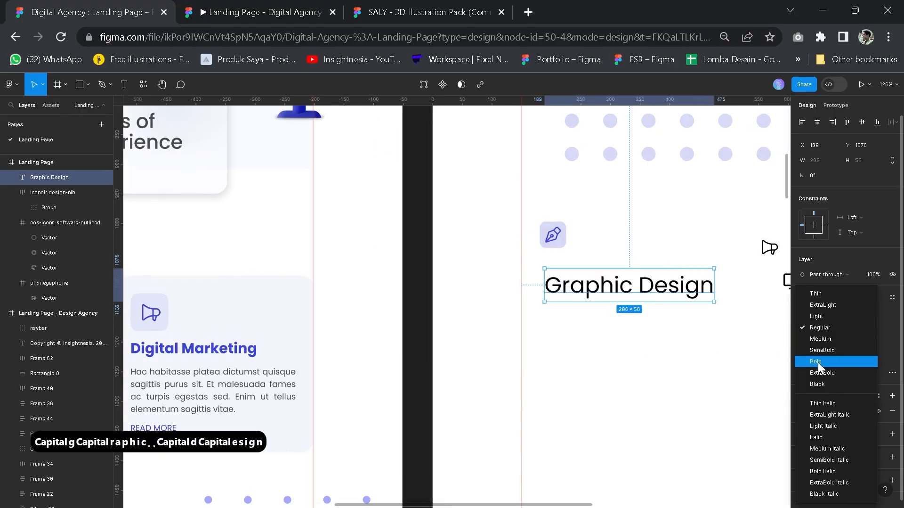
{"action": "left_click", "coordinate": [818, 362]}
{"action": "left_click", "coordinate": [877, 396]}
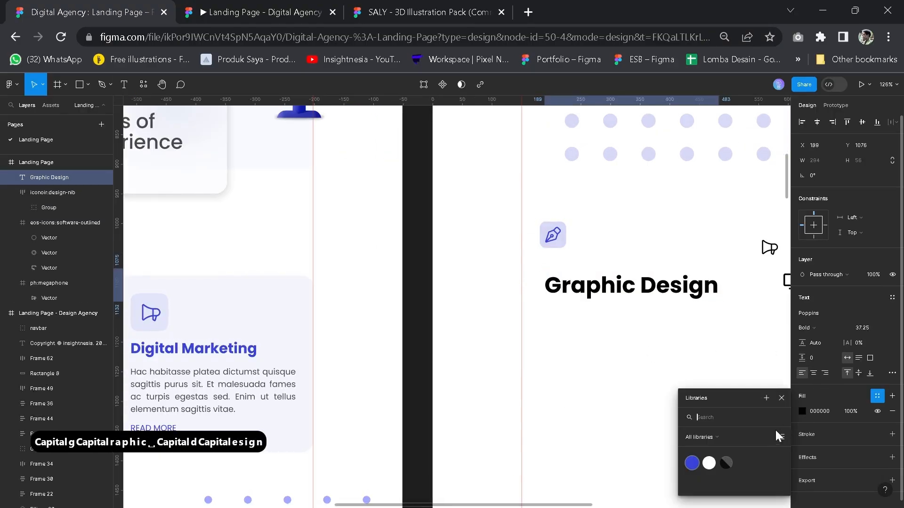
{"action": "left_click", "coordinate": [690, 466]}
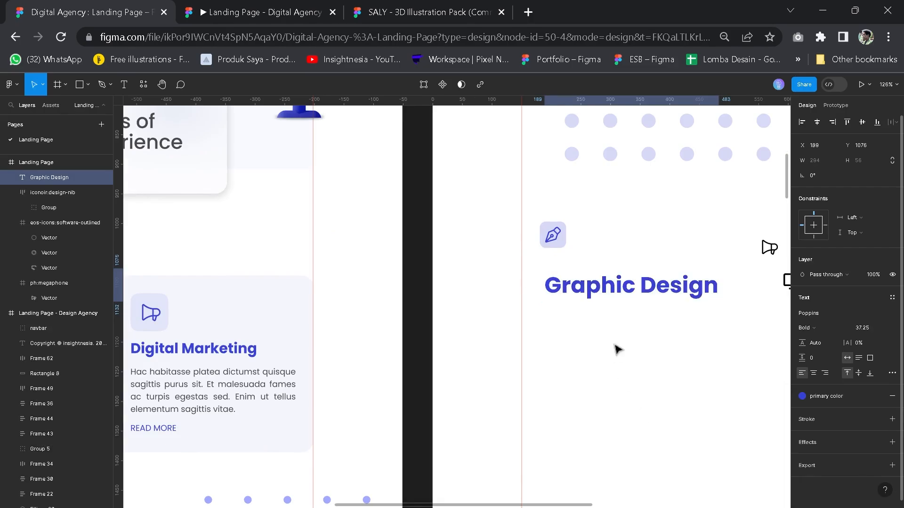
Set the title's font size to 24 and align it under the pen nib icon at X 181, Y 1053.
{"action": "left_click", "coordinate": [891, 327]}
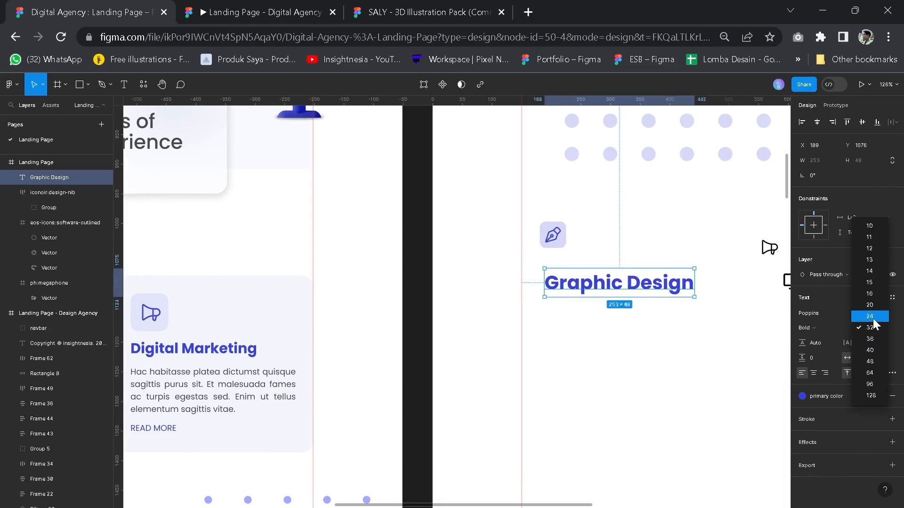
{"action": "left_click", "coordinate": [873, 318]}
{"action": "scroll", "coordinate": [585, 264], "scroll_direction": "down", "scroll_amount": 3}
{"action": "left_click_drag", "start_coordinate": [643, 334], "coordinate": [800, 312]}
{"action": "left_click_drag", "start_coordinate": [396, 333], "coordinate": [524, 333]}
{"action": "left_click_drag", "start_coordinate": [351, 331], "coordinate": [394, 331]}
{"action": "left_click_drag", "start_coordinate": [253, 326], "coordinate": [127, 318]}
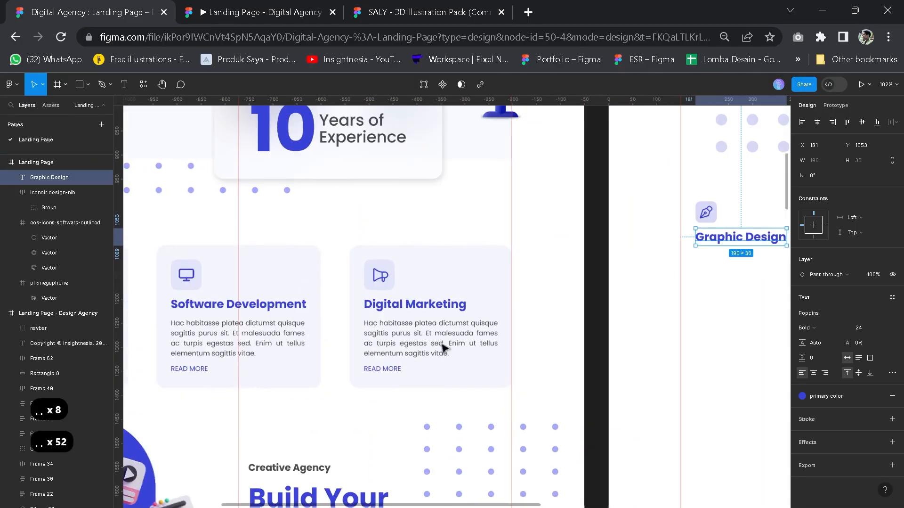
Copy the description paragraph from the reference's Digital Marketing card and place it below the "Graphic Design" title.
{"action": "left_click", "coordinate": [443, 344]}
{"action": "double_click", "coordinate": [444, 344]}
{"action": "double_click", "coordinate": [444, 344]}
{"action": "key", "text": "Escape"}
{"action": "key", "text": "ctrl+c"}
{"action": "left_click_drag", "start_coordinate": [432, 337], "coordinate": [242, 367]}
{"action": "key", "text": "ctrl+v"}
{"action": "scroll", "coordinate": [548, 299], "scroll_direction": "up", "scroll_amount": 3}
{"action": "left_click_drag", "start_coordinate": [216, 417], "coordinate": [470, 316]}
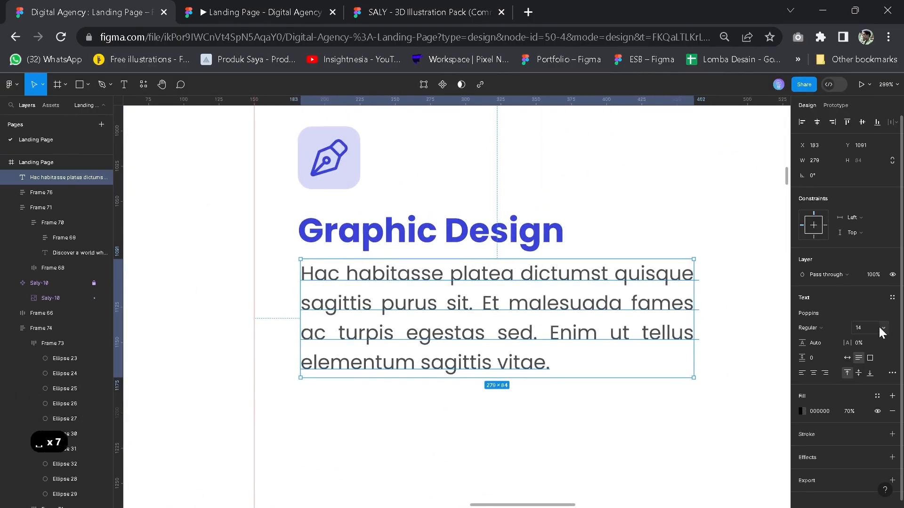
Apply the black 70 color style to the description and align it with the title at X 181, Y 1095.
{"action": "scroll", "coordinate": [809, 414], "scroll_direction": "down", "scroll_amount": 1}
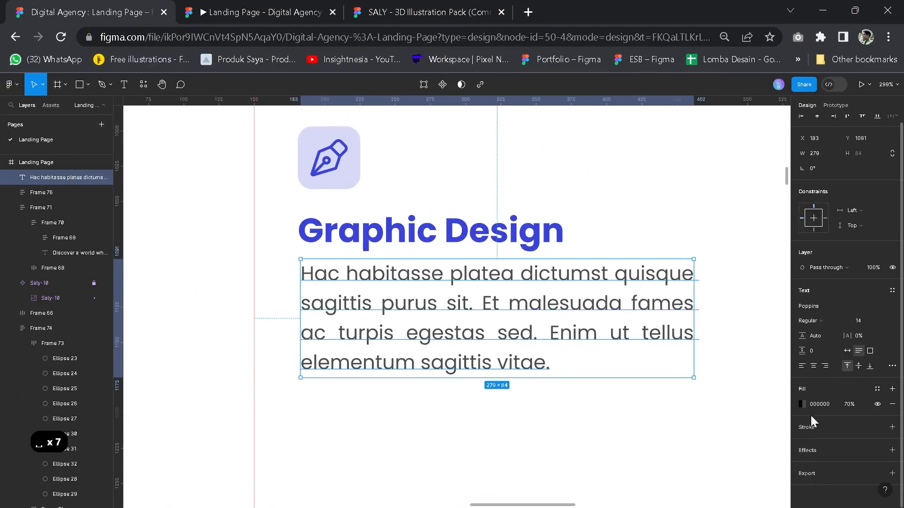
{"action": "left_click", "coordinate": [877, 389]}
{"action": "left_click", "coordinate": [725, 455]}
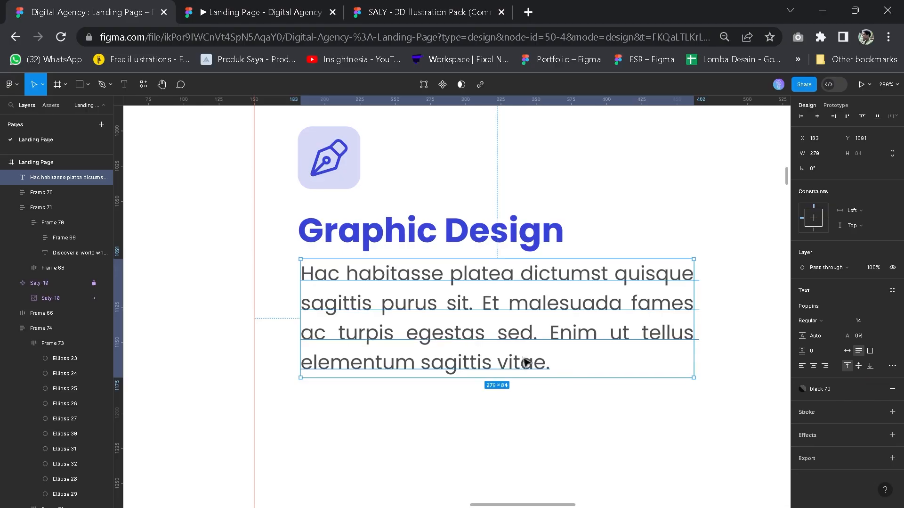
{"action": "left_click_drag", "start_coordinate": [438, 319], "coordinate": [436, 324]}
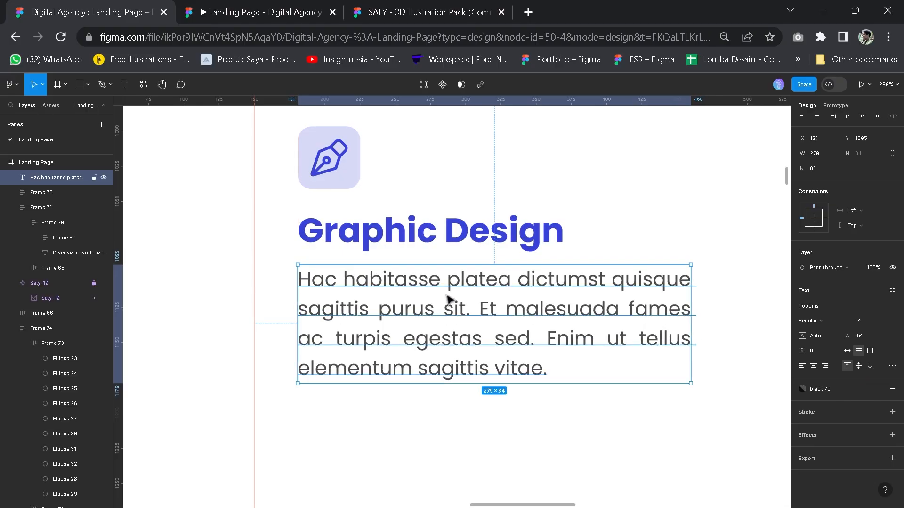
Duplicate the description directly below itself and replace the copy's text with "READ MORE".
{"action": "scroll", "coordinate": [448, 298], "scroll_direction": "down", "scroll_amount": 5}
{"action": "scroll", "coordinate": [451, 316], "scroll_direction": "up", "scroll_amount": 3}
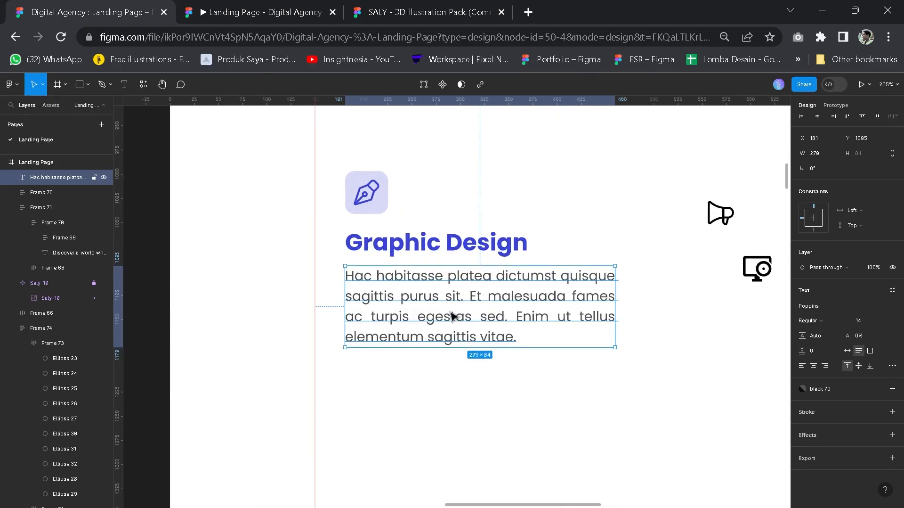
{"action": "key", "text": "ctrl+d"}
{"action": "key", "text": "Return"}
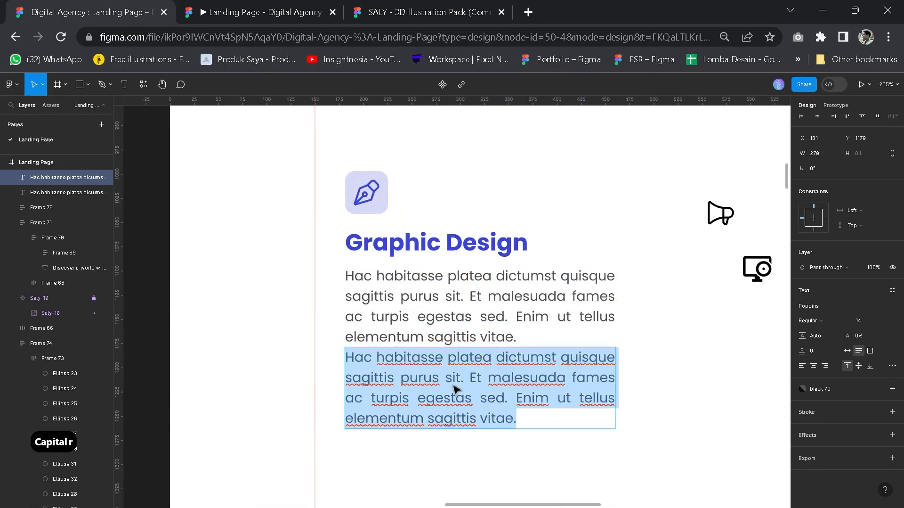
{"action": "type", "text": "READ J"}
{"action": "key", "text": "BackSpace"}
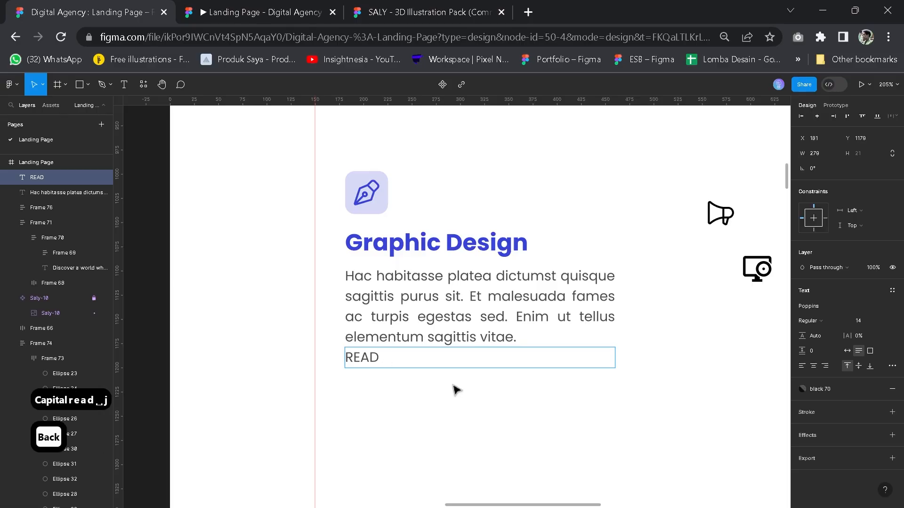
{"action": "type", "text": "MORE"}
{"action": "left_click", "coordinate": [453, 385]}
Shift the "READ MORE" text down to Y 1185, undoing the freehand move first.
{"action": "left_click_drag", "start_coordinate": [373, 367], "coordinate": [380, 375]}
{"action": "key", "text": "ctrl+z"}
{"action": "key", "text": "Down"}
{"action": "key", "text": "Down"}
{"action": "key", "text": "Down"}
{"action": "key", "text": "Down"}
{"action": "key", "text": "Down"}
{"action": "key", "text": "Down"}
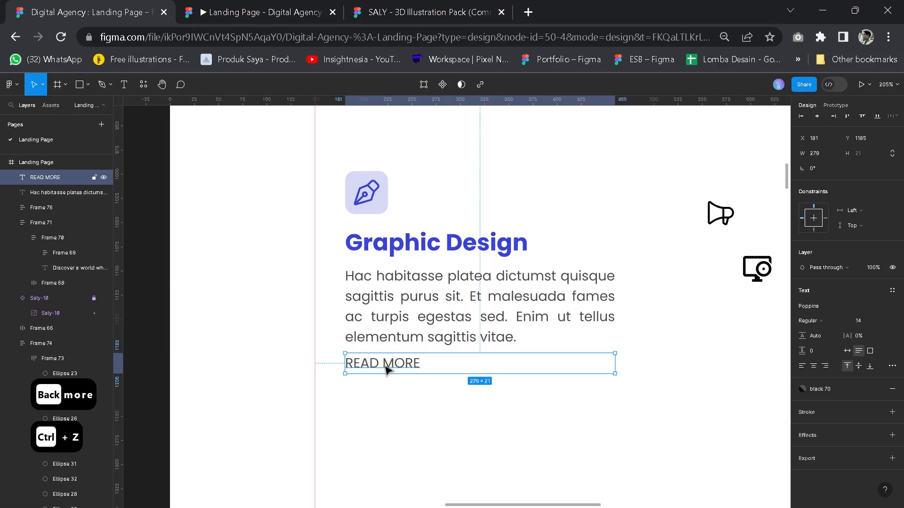
Apply the primary color style to "READ MORE" and lower it to Y 1191.
{"action": "left_click", "coordinate": [817, 393]}
{"action": "left_click", "coordinate": [693, 454]}
{"action": "left_click_drag", "start_coordinate": [387, 365], "coordinate": [388, 371]}
{"action": "scroll", "coordinate": [261, 358], "scroll_direction": "down", "scroll_amount": 4}
{"action": "left_click_drag", "start_coordinate": [262, 358], "coordinate": [444, 339]}
{"action": "scroll", "coordinate": [444, 339], "scroll_direction": "down", "scroll_amount": 3}
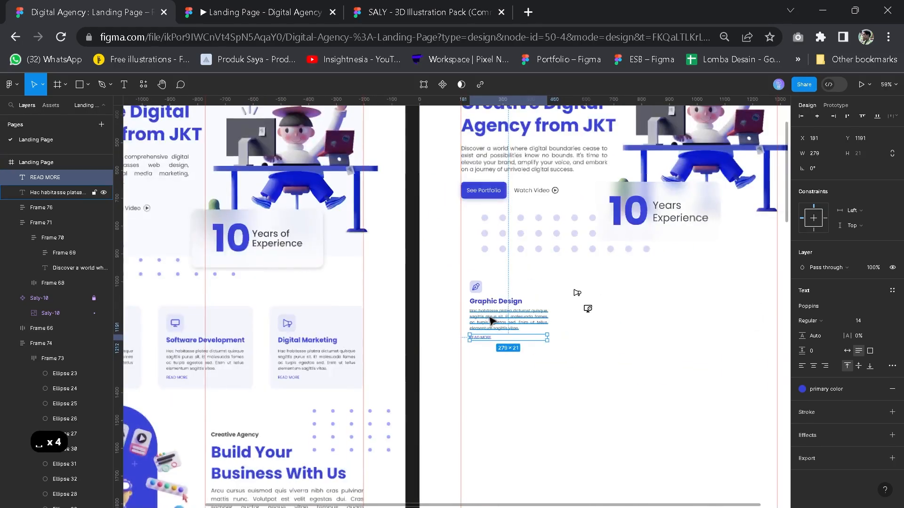
Combine the pen nib icon and "Graphic Design" title in a vertical auto layout with a spacing of 10.
{"action": "scroll", "coordinate": [490, 318], "scroll_direction": "up", "scroll_amount": 8}
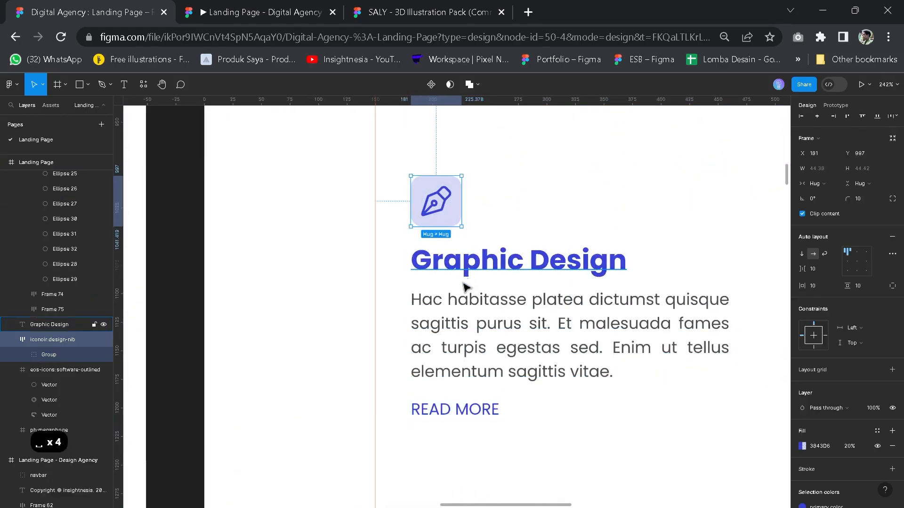
{"action": "left_click", "coordinate": [463, 277], "text": "shift"}
{"action": "key", "text": "shift+a"}
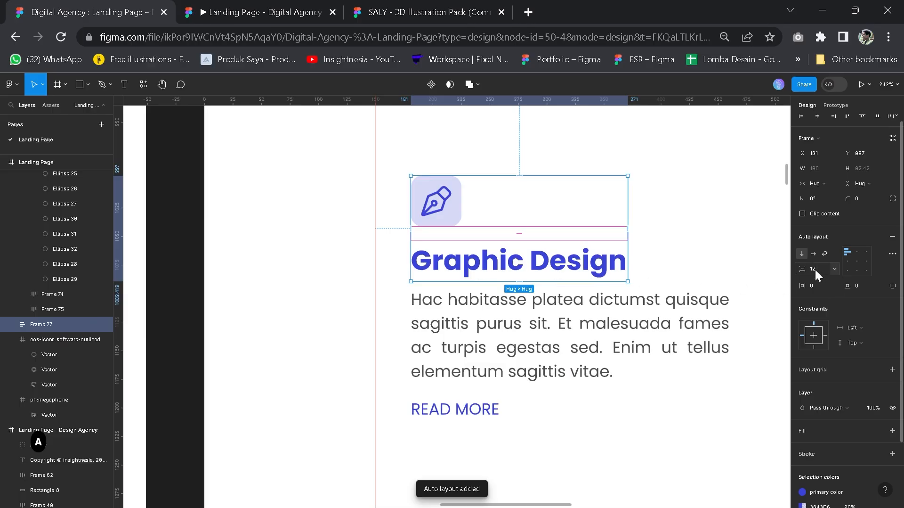
{"action": "type", "text": "10"}
{"action": "key", "text": "Return"}
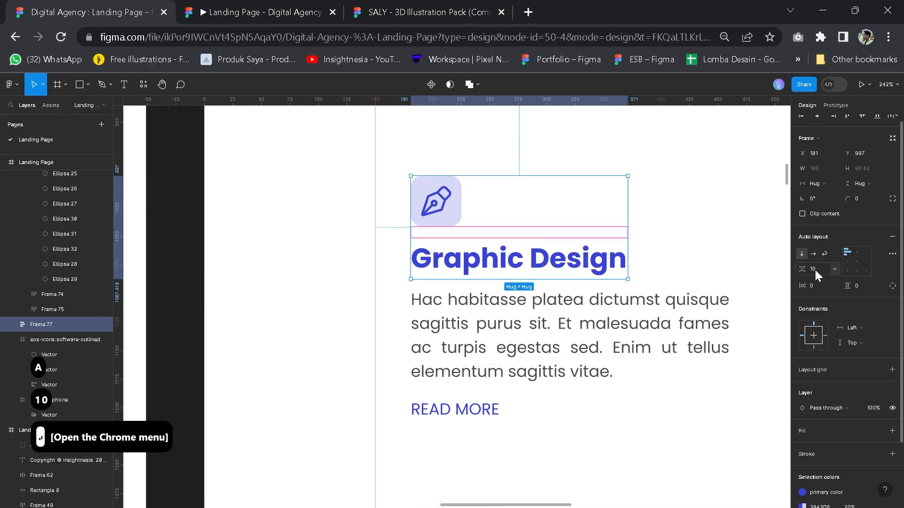
Combine the icon-and-title frame and the description in an auto layout with a spacing of 15, after trying 20.
{"action": "left_click", "coordinate": [630, 235]}
{"action": "left_click", "coordinate": [504, 254]}
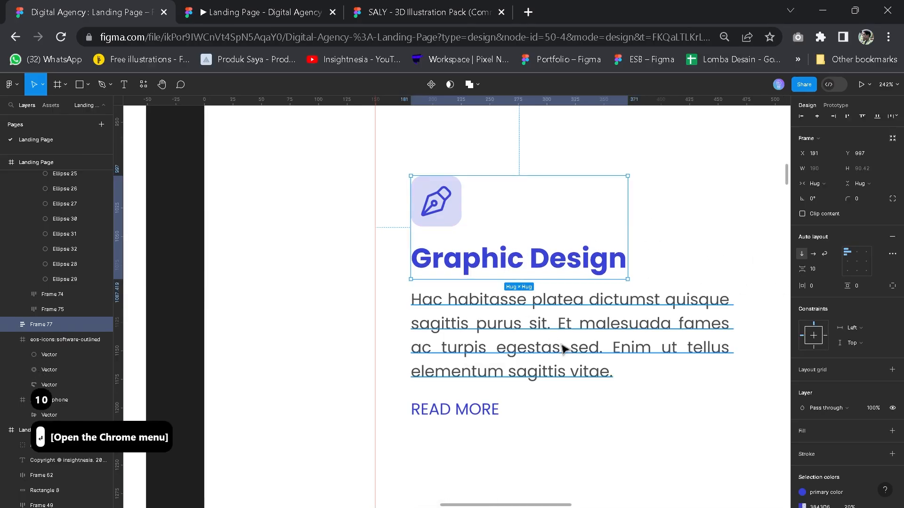
{"action": "left_click", "coordinate": [570, 324], "text": "shift"}
{"action": "key", "text": "shift+a"}
{"action": "left_click", "coordinate": [821, 268]}
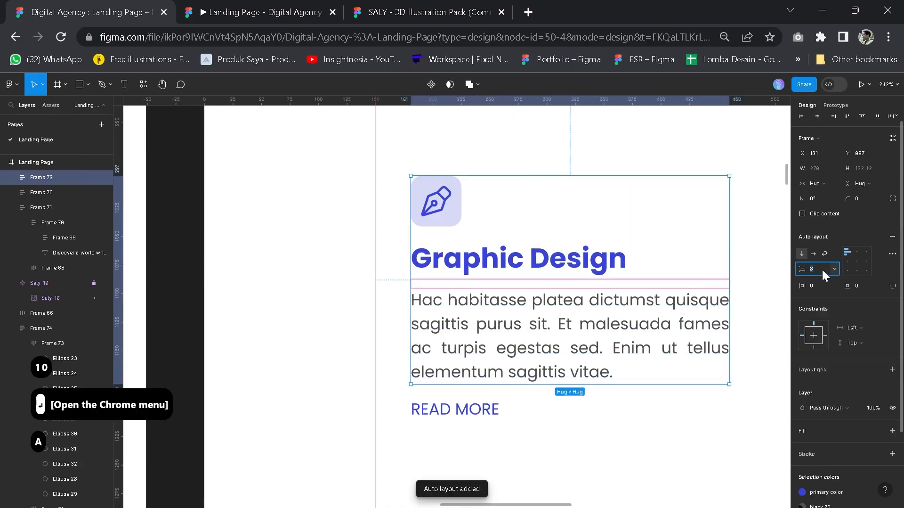
{"action": "type", "text": "20"}
{"action": "key", "text": "Return"}
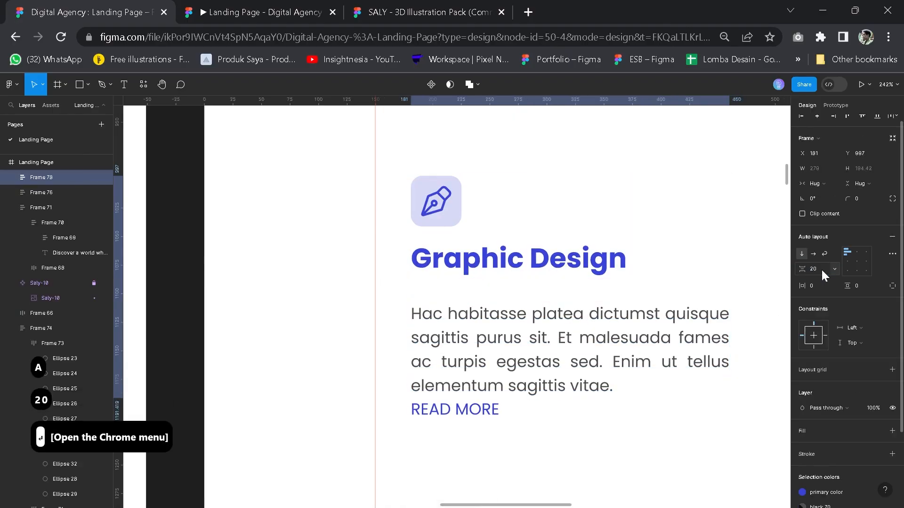
{"action": "type", "text": "15"}
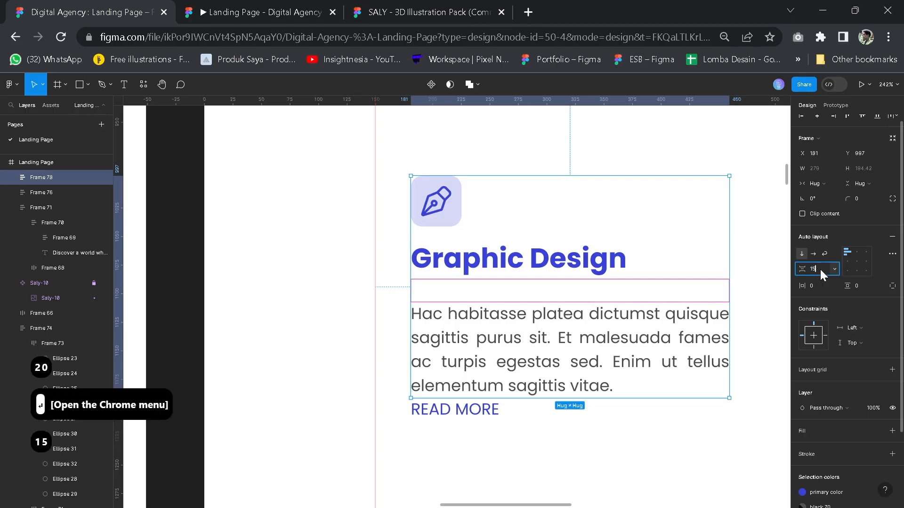
{"action": "key", "text": "Return"}
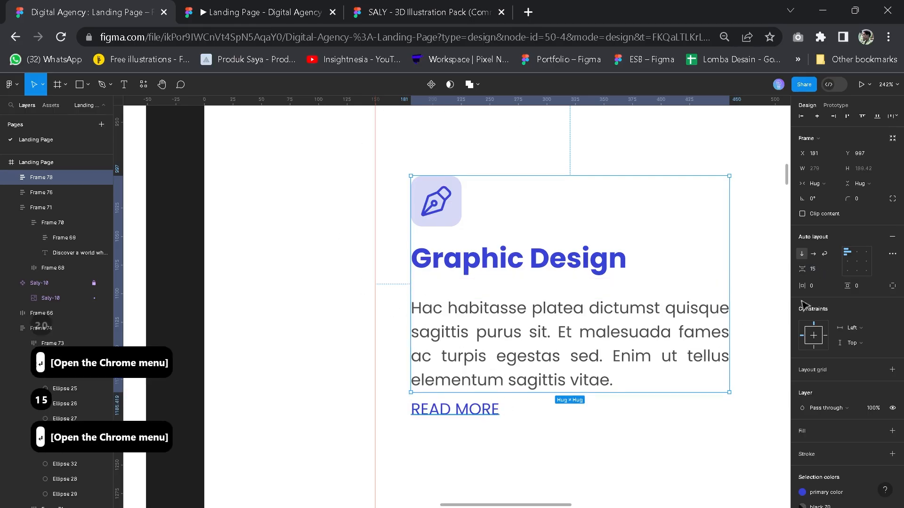
Wrap the content frame and "READ MORE" in an auto layout with a spacing of 20.
{"action": "key", "text": "shift+a"}
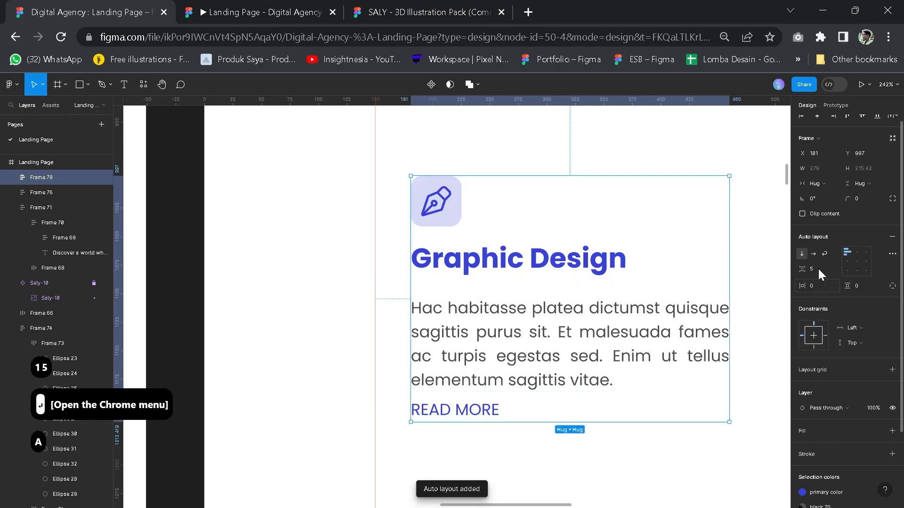
{"action": "left_click", "coordinate": [818, 267]}
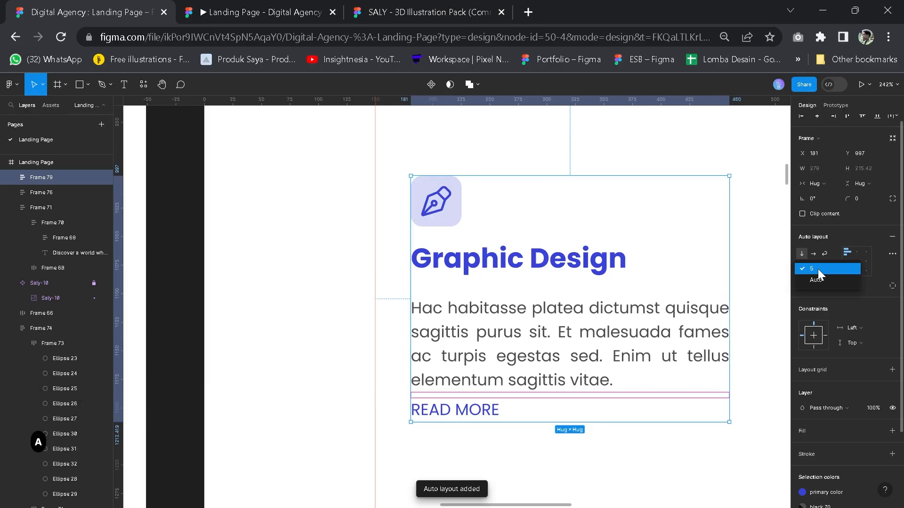
{"action": "left_click", "coordinate": [818, 268]}
{"action": "type", "text": "20"}
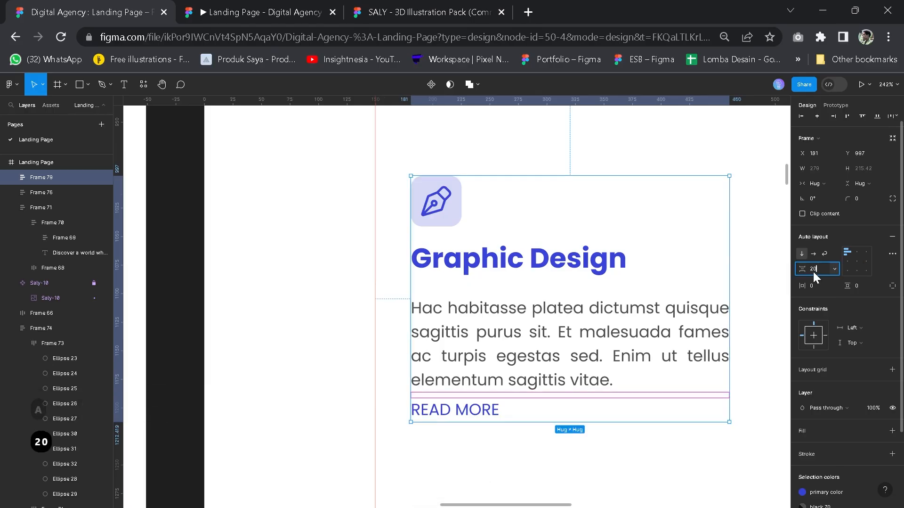
{"action": "key", "text": "Return"}
Center-align the Graphic Design card's auto layout and set its horizontal padding to 40 and vertical padding to 20.
{"action": "left_click", "coordinate": [560, 465]}
{"action": "scroll", "coordinate": [559, 464], "scroll_direction": "down", "scroll_amount": 2}
{"action": "key", "text": "space"}
{"action": "left_click_drag", "start_coordinate": [559, 462], "coordinate": [421, 330]}
{"action": "left_click", "coordinate": [424, 234]}
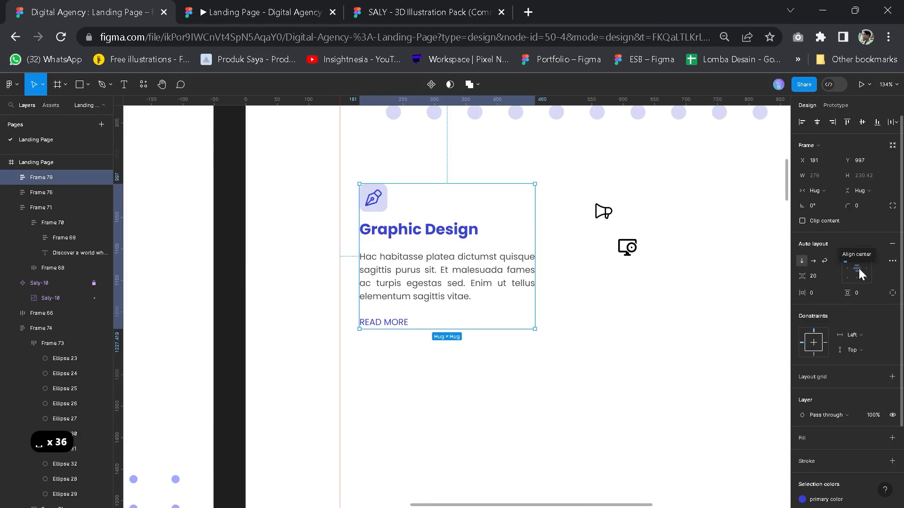
{"action": "left_click", "coordinate": [819, 293]}
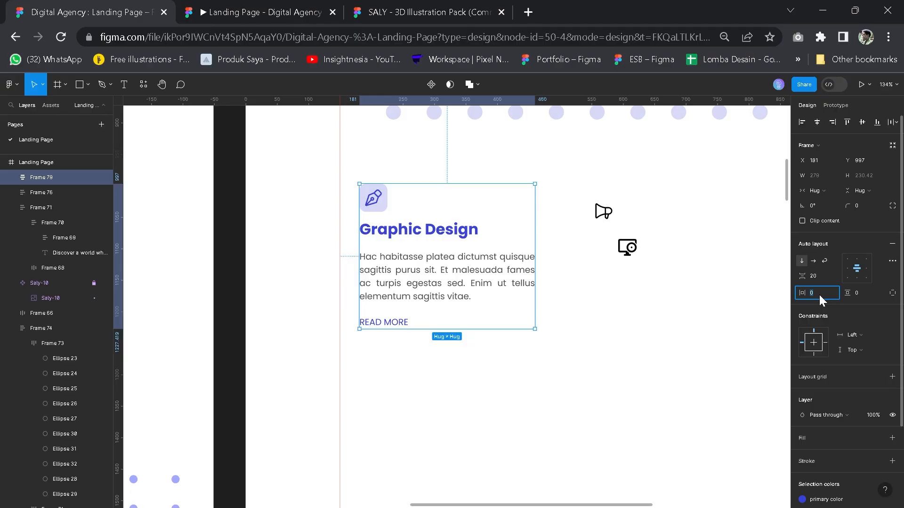
{"action": "key", "text": "Return"}
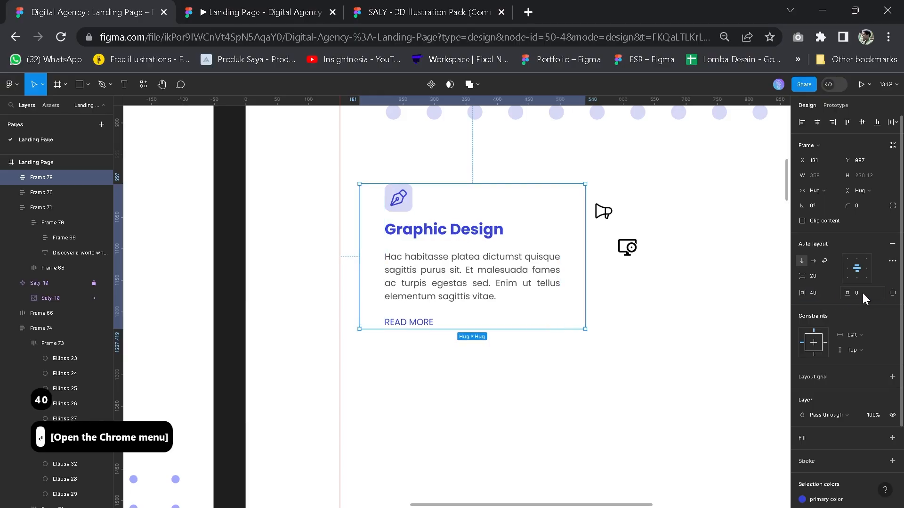
{"action": "type", "text": "3"}
{"action": "key", "text": "BackSpace"}
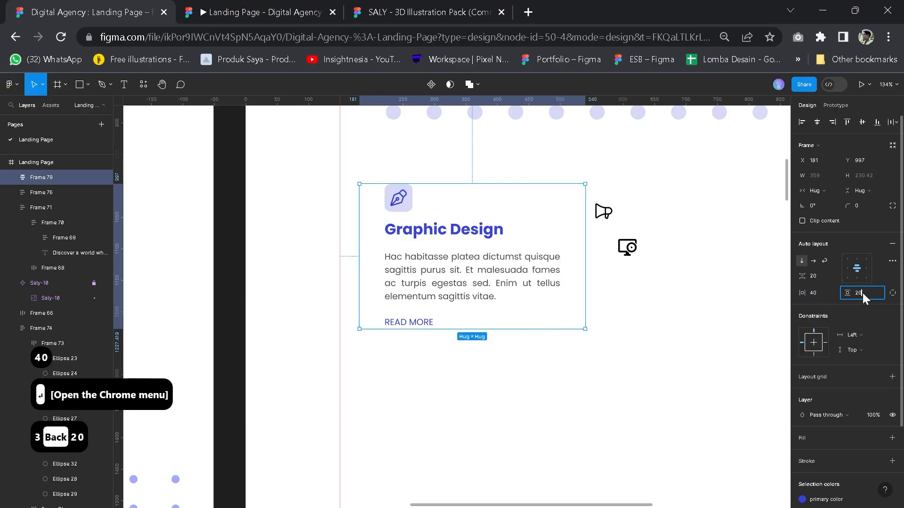
{"action": "type", "text": "20"}
{"action": "key", "text": "Return"}
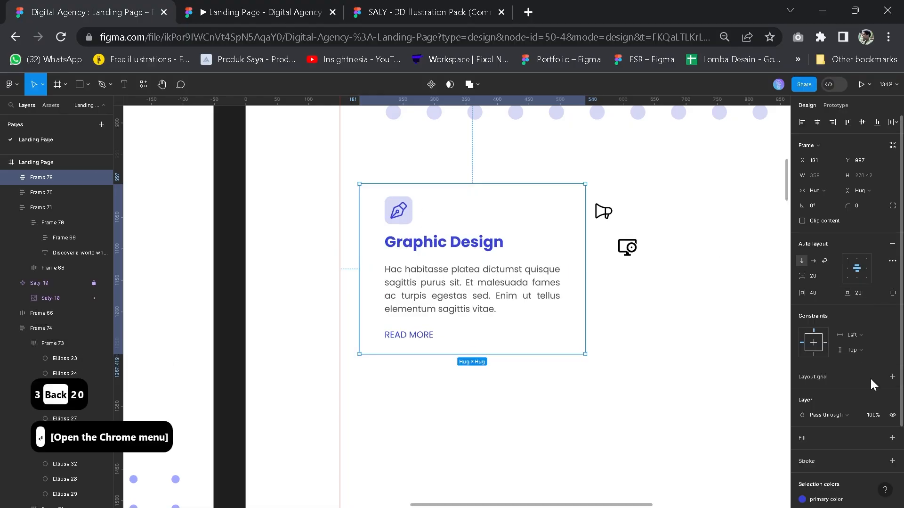
Add a fill to the Graphic Design card frame and apply the primary color style to it.
{"action": "left_click", "coordinate": [891, 438]}
{"action": "scroll", "coordinate": [829, 414], "scroll_direction": "down", "scroll_amount": 3}
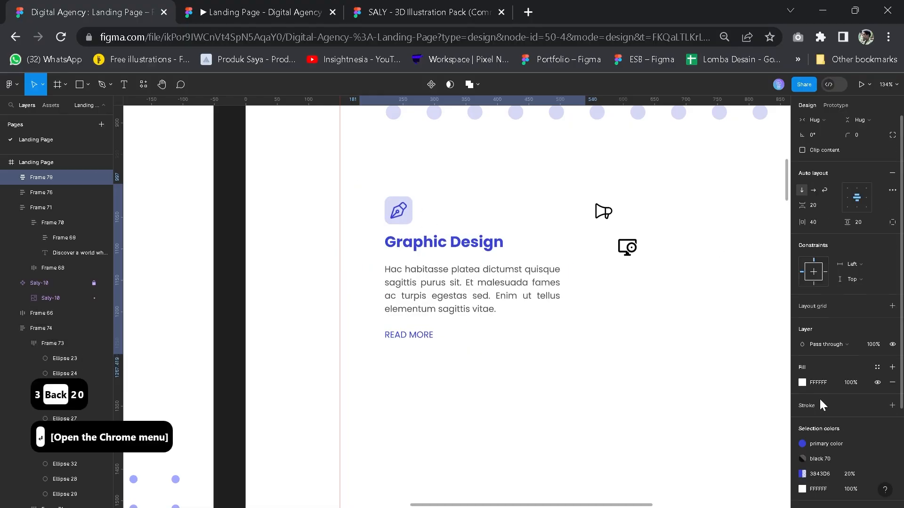
{"action": "left_click", "coordinate": [877, 367]}
{"action": "left_click", "coordinate": [689, 437]}
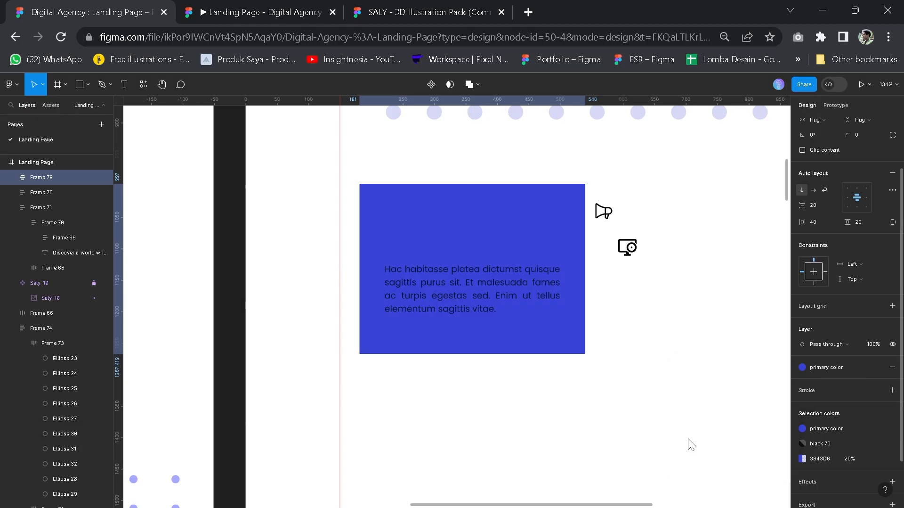
{"action": "scroll", "coordinate": [880, 375], "scroll_direction": "down", "scroll_amount": 2}
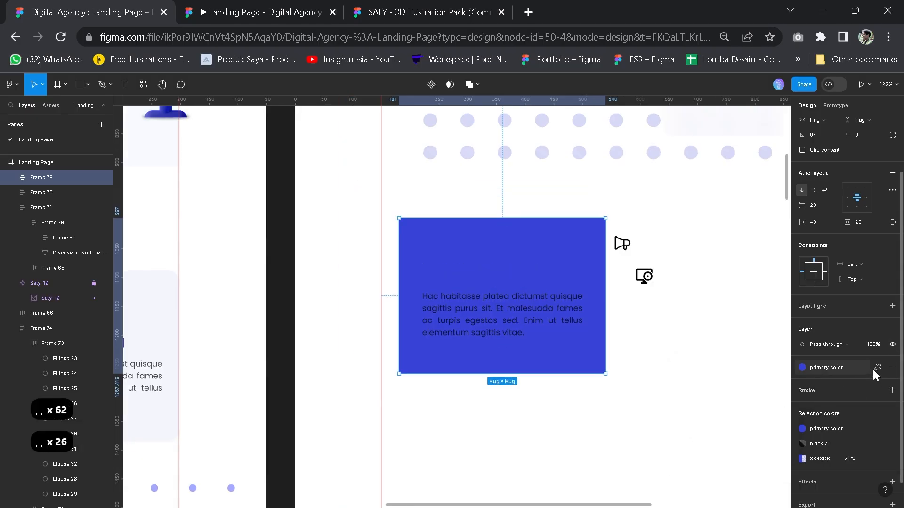
Detach the primary color style from the Graphic Design card's fill and set the fill opacity to 20%.
{"action": "left_click", "coordinate": [877, 367]}
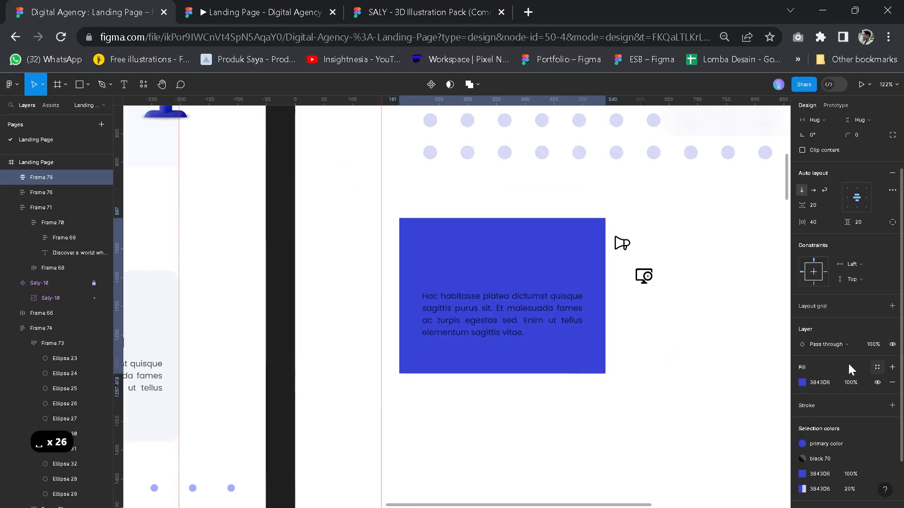
{"action": "type", "text": "20"}
{"action": "key", "text": "Return"}
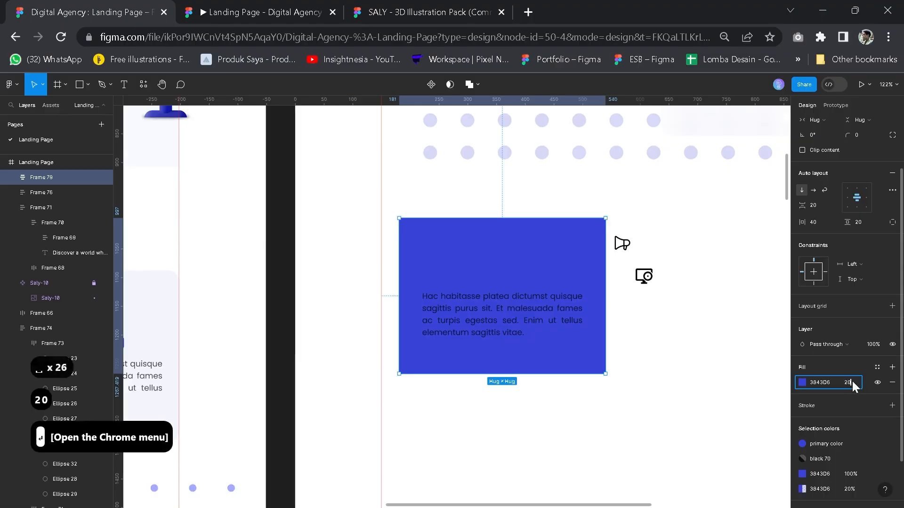
{"action": "left_click", "coordinate": [659, 329]}
{"action": "key", "text": "space"}
{"action": "left_click_drag", "start_coordinate": [649, 320], "coordinate": [559, 299]}
{"action": "left_click", "coordinate": [443, 253]}
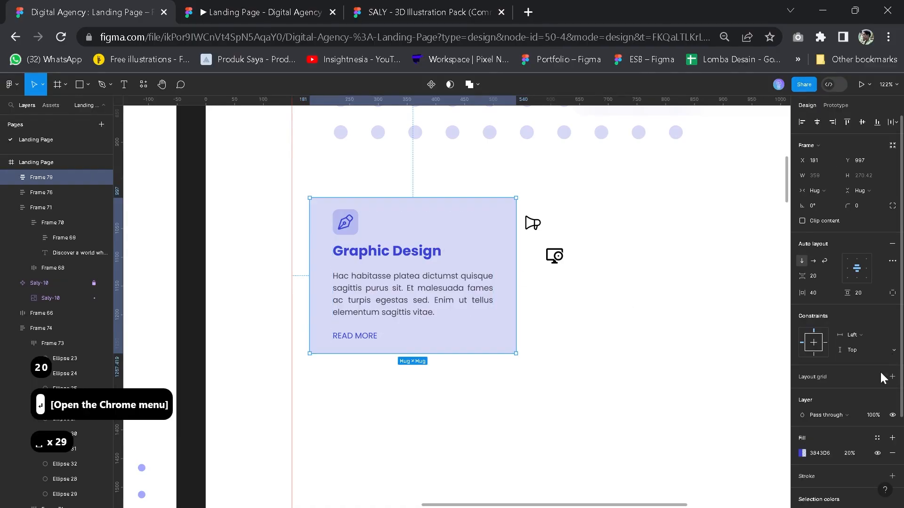
Lower the Graphic Design card's fill opacity to 10%.
{"action": "scroll", "coordinate": [845, 361], "scroll_direction": "down", "scroll_amount": 3}
{"action": "left_click", "coordinate": [851, 337]}
{"action": "type", "text": "10"}
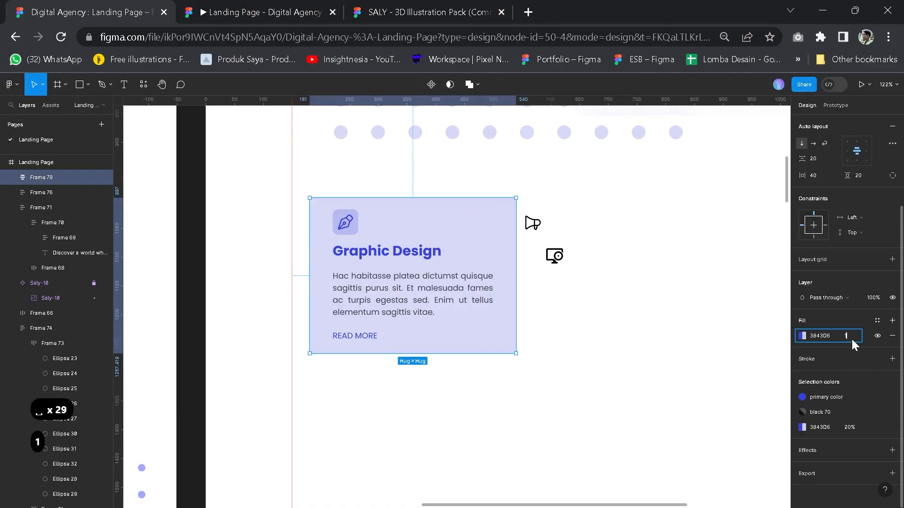
{"action": "key", "text": "Return"}
{"action": "left_click", "coordinate": [605, 356]}
{"action": "left_click_drag", "start_coordinate": [605, 357], "coordinate": [633, 355]}
Set both the horizontal and vertical padding of the Graphic Design card to 30.
{"action": "left_click", "coordinate": [449, 245]}
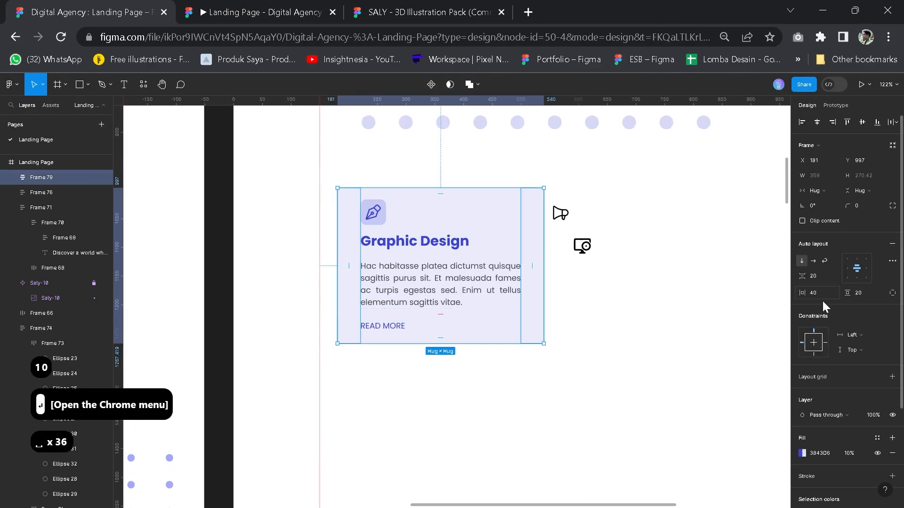
{"action": "type", "text": "30"}
{"action": "key", "text": "Tab"}
{"action": "type", "text": "30"}
{"action": "key", "text": "Return"}
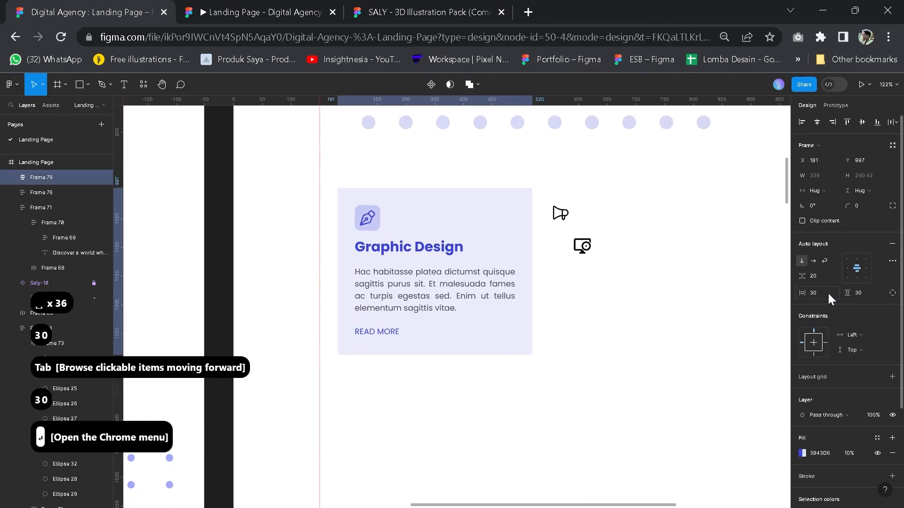
{"action": "left_click", "coordinate": [563, 359]}
{"action": "left_click_drag", "start_coordinate": [564, 359], "coordinate": [534, 341]}
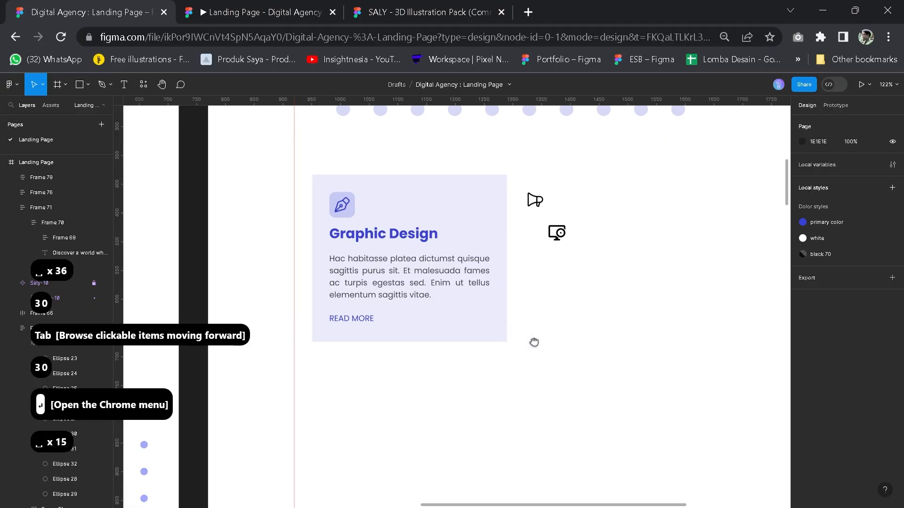
Move the loose megaphone and monitor icons together farther away from the Graphic Design card.
{"action": "scroll", "coordinate": [513, 256], "scroll_direction": "down", "scroll_amount": 5}
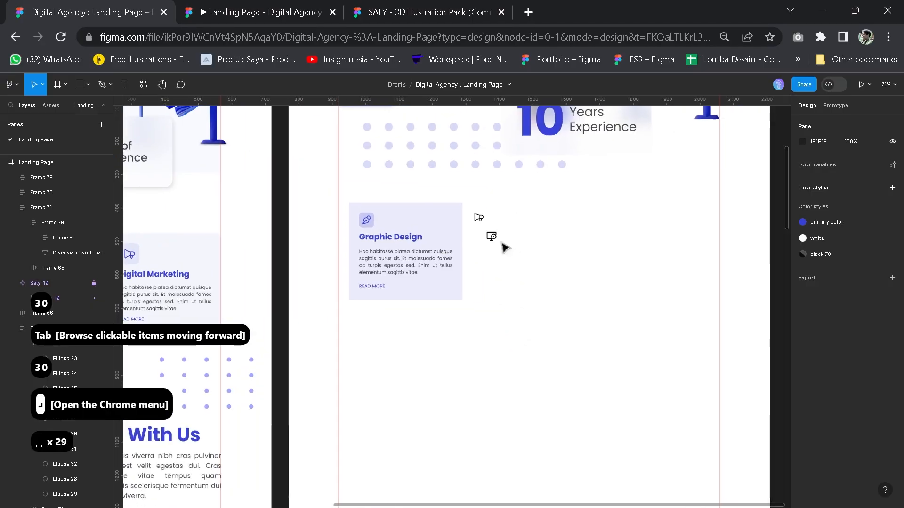
{"action": "left_click_drag", "start_coordinate": [471, 203], "coordinate": [551, 241]}
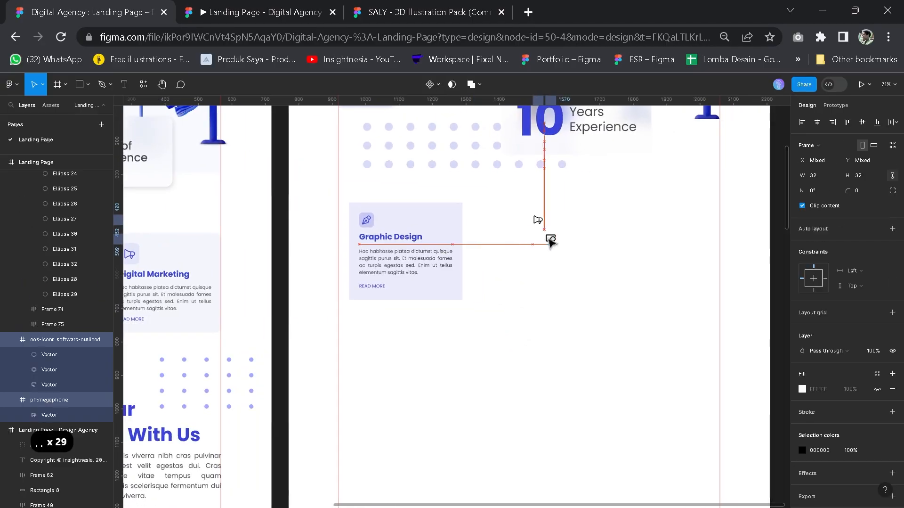
{"action": "left_click", "coordinate": [529, 254]}
Round the Graphic Design card's corners with a radius of 20.
{"action": "scroll", "coordinate": [541, 258], "scroll_direction": "left", "scroll_amount": 3}
{"action": "scroll", "coordinate": [479, 255], "scroll_direction": "up", "scroll_amount": 3}
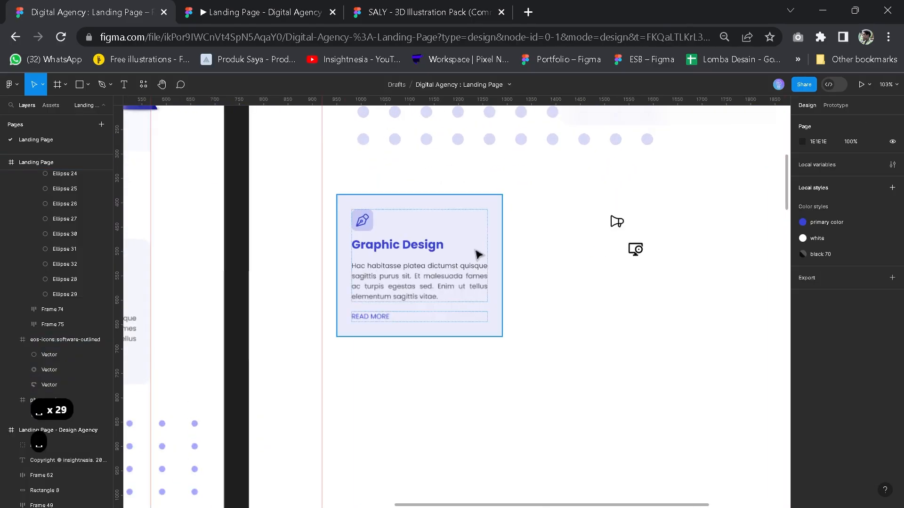
{"action": "left_click", "coordinate": [478, 254]}
{"action": "type", "text": "20"}
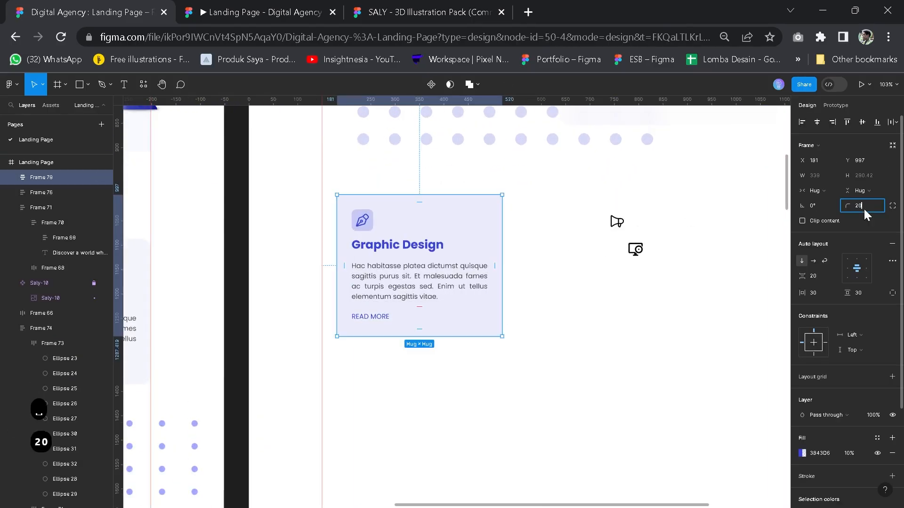
{"action": "key", "text": "Return"}
{"action": "scroll", "coordinate": [525, 188], "scroll_direction": "up", "scroll_amount": 1}
{"action": "scroll", "coordinate": [526, 190], "scroll_direction": "up", "scroll_amount": 4}
Move the Graphic Design card to the page's left margin guide at X 150, Y 992.
{"action": "left_click", "coordinate": [533, 231]}
{"action": "left_click_drag", "start_coordinate": [539, 239], "coordinate": [511, 239]}
{"action": "scroll", "coordinate": [571, 201], "scroll_direction": "down", "scroll_amount": 4}
{"action": "left_click_drag", "start_coordinate": [488, 248], "coordinate": [475, 247]}
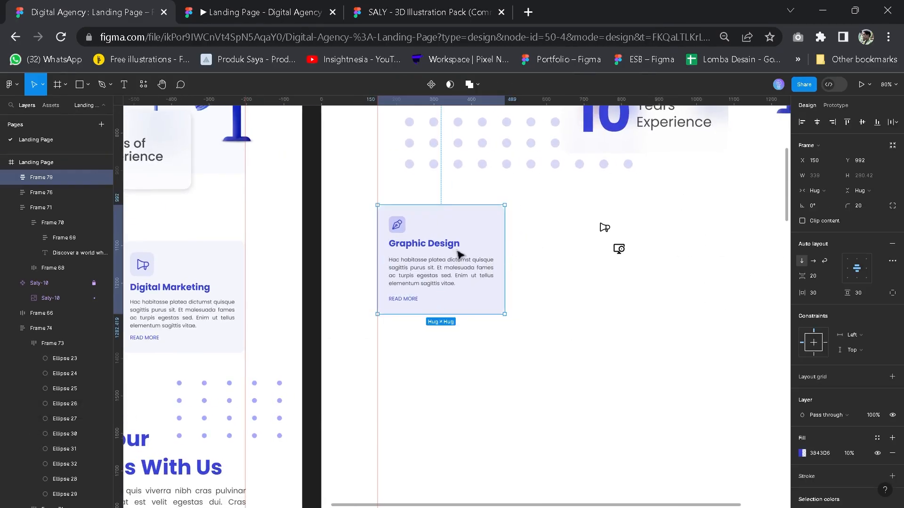
Wrap the Graphic Design card in an auto layout frame and move the two loose icons up, above the card's level.
{"action": "key", "text": "shift+a"}
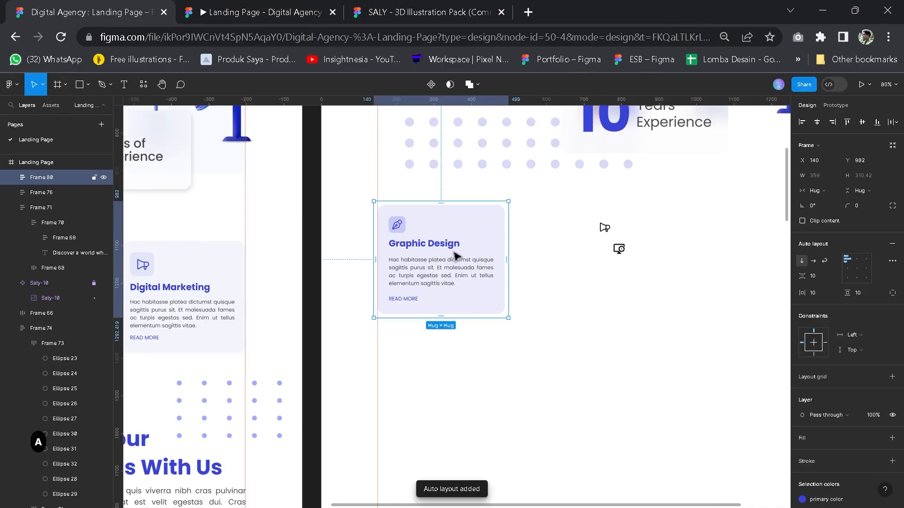
{"action": "left_click", "coordinate": [605, 228]}
{"action": "left_click", "coordinate": [620, 251], "text": "shift"}
{"action": "left_click_drag", "start_coordinate": [620, 250], "coordinate": [609, 190]}
{"action": "left_click", "coordinate": [608, 214]}
Duplicate the Graphic Design card twice inside its auto layout frame.
{"action": "left_click", "coordinate": [428, 262]}
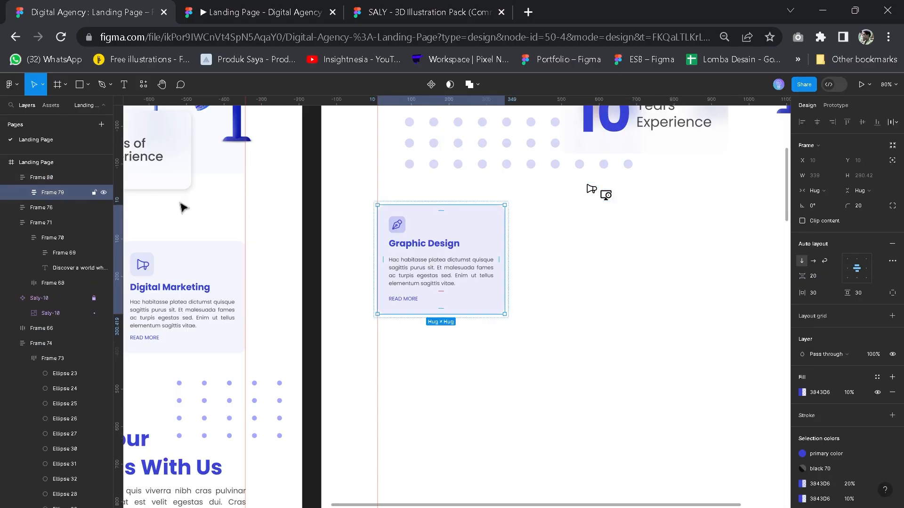
{"action": "key", "text": "ctrl+d"}
{"action": "key", "text": "ctrl+d"}
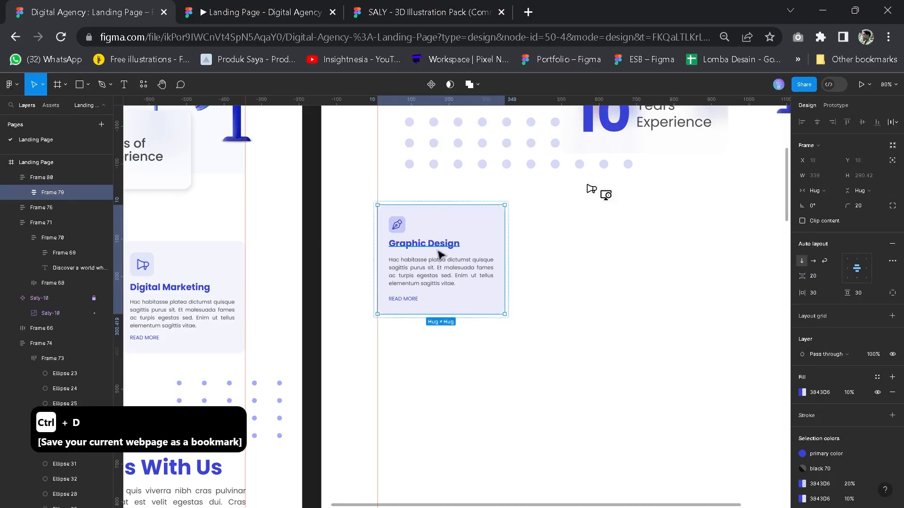
{"action": "left_click", "coordinate": [562, 307]}
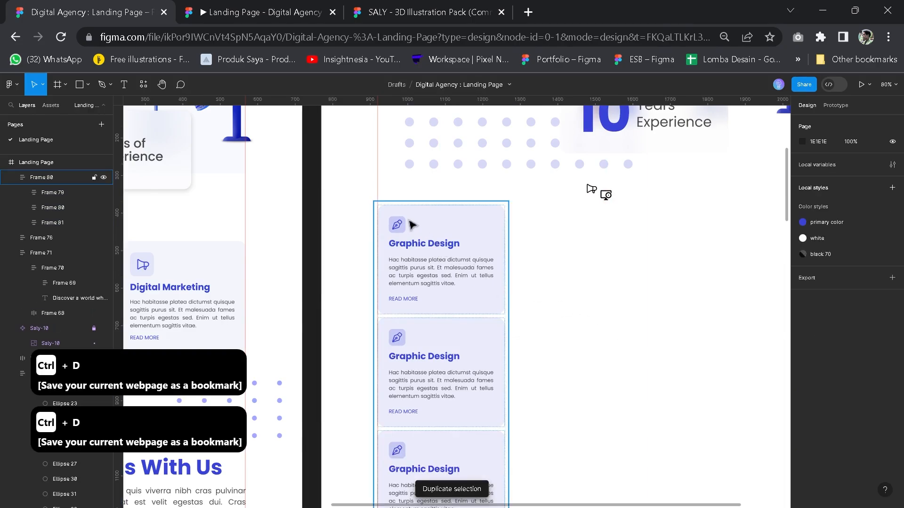
Change the auto layout direction of the three-card frame to horizontal.
{"action": "left_click", "coordinate": [445, 244]}
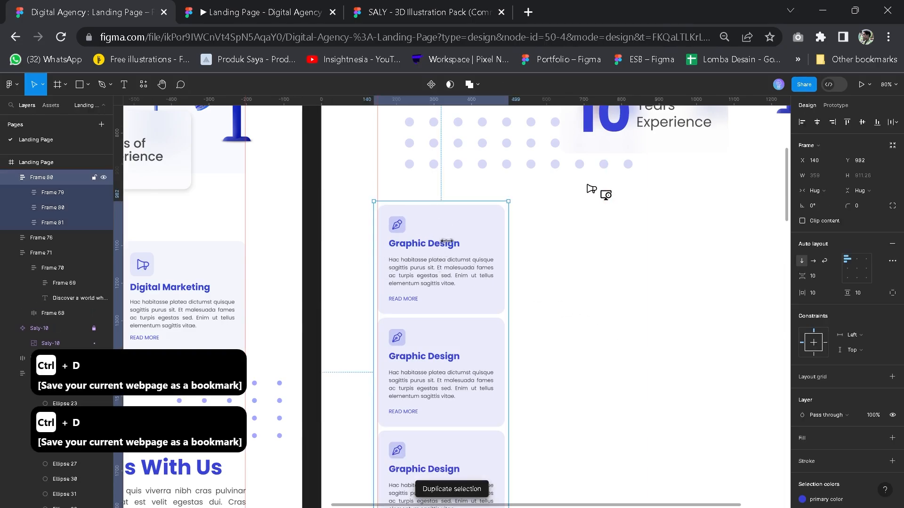
{"action": "left_click", "coordinate": [813, 260]}
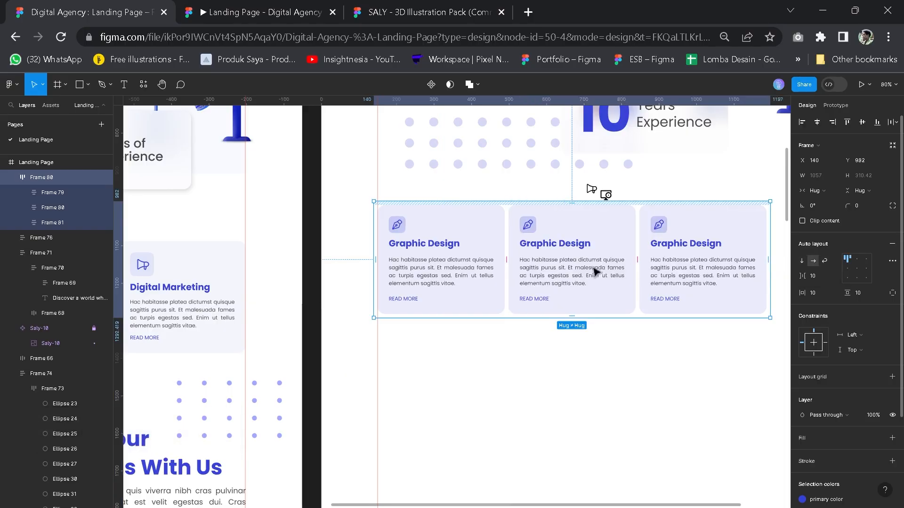
{"action": "key", "text": "Escape"}
{"action": "left_click", "coordinate": [617, 281]}
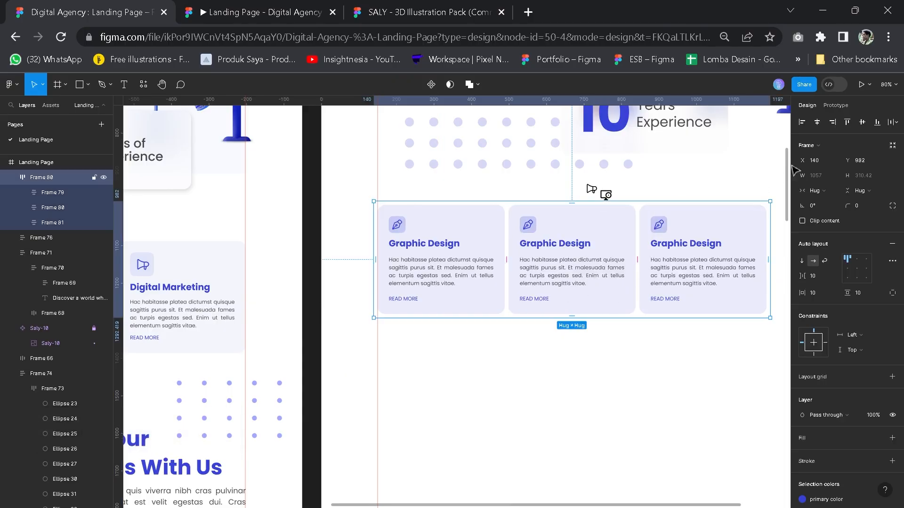
Center the card row horizontally on the page and set its horizontal and vertical padding to 0.
{"action": "left_click", "coordinate": [816, 122]}
{"action": "type", "text": "0"}
{"action": "key", "text": "Tab"}
{"action": "type", "text": "0"}
{"action": "key", "text": "Return"}
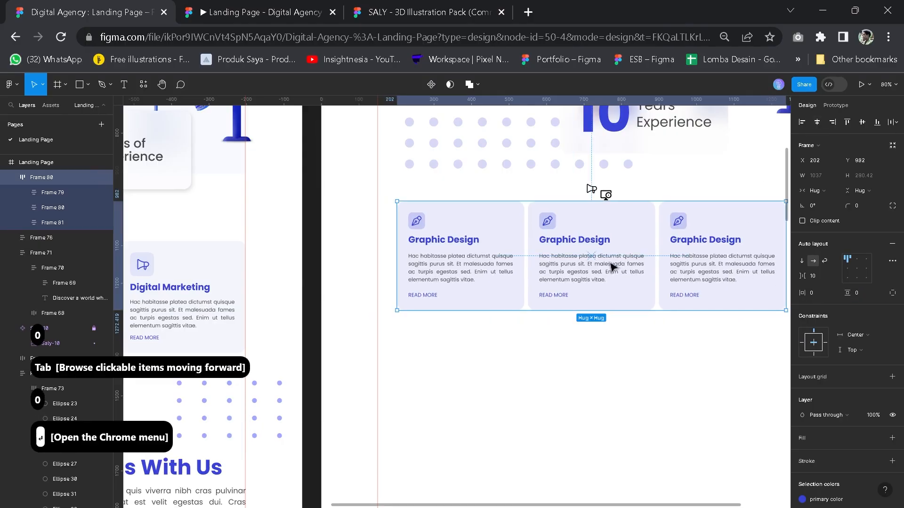
Move the card row down to Y 1017.
{"action": "left_click_drag", "start_coordinate": [607, 255], "coordinate": [605, 266]}
{"action": "key", "text": "space"}
{"action": "left_click_drag", "start_coordinate": [656, 283], "coordinate": [555, 266]}
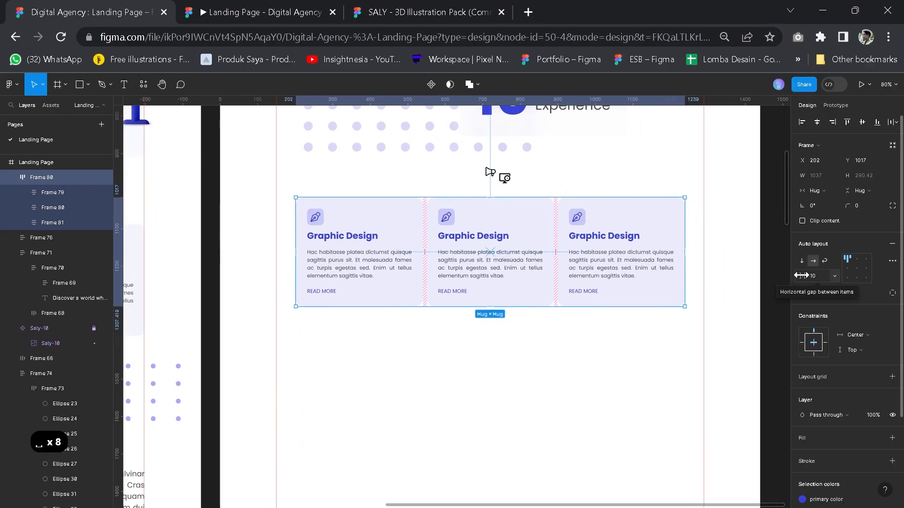
Set the gap between the cards to Auto and span the row between the margin guides, from X 150 with a width of 1140.
{"action": "left_click", "coordinate": [835, 275]}
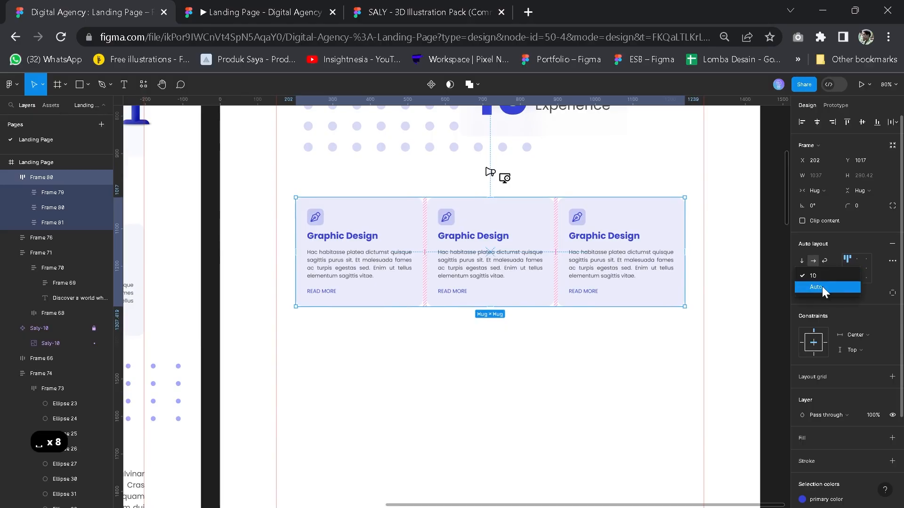
{"action": "left_click", "coordinate": [822, 286]}
{"action": "left_click_drag", "start_coordinate": [607, 261], "coordinate": [588, 259]}
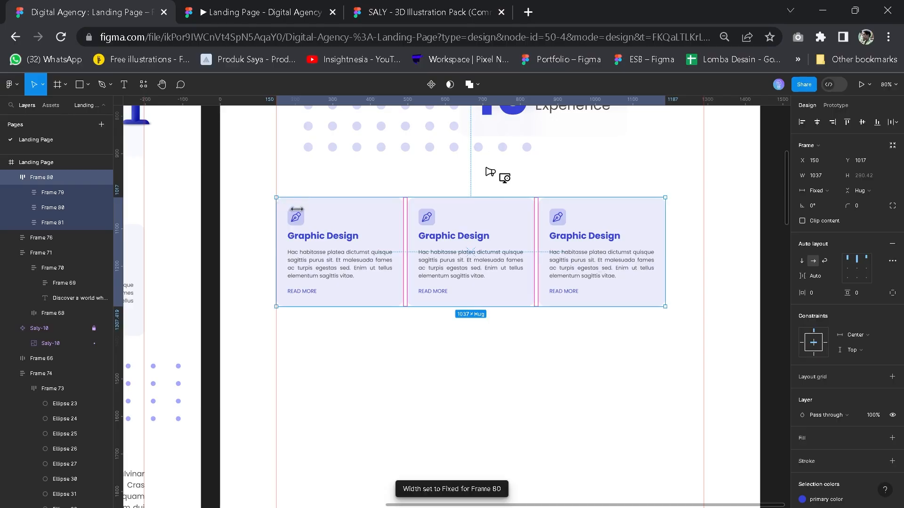
{"action": "left_click_drag", "start_coordinate": [664, 231], "coordinate": [702, 224]}
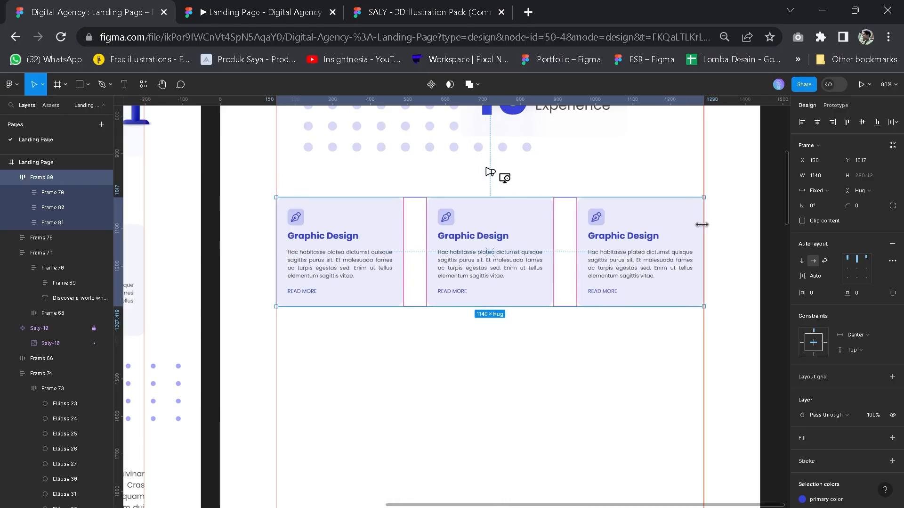
{"action": "left_click", "coordinate": [579, 338]}
Place the monitor icon in the second card's icon box and delete the pen icon there.
{"action": "key", "text": "space"}
{"action": "left_click_drag", "start_coordinate": [565, 332], "coordinate": [518, 273]}
{"action": "left_click_drag", "start_coordinate": [540, 304], "coordinate": [560, 334]}
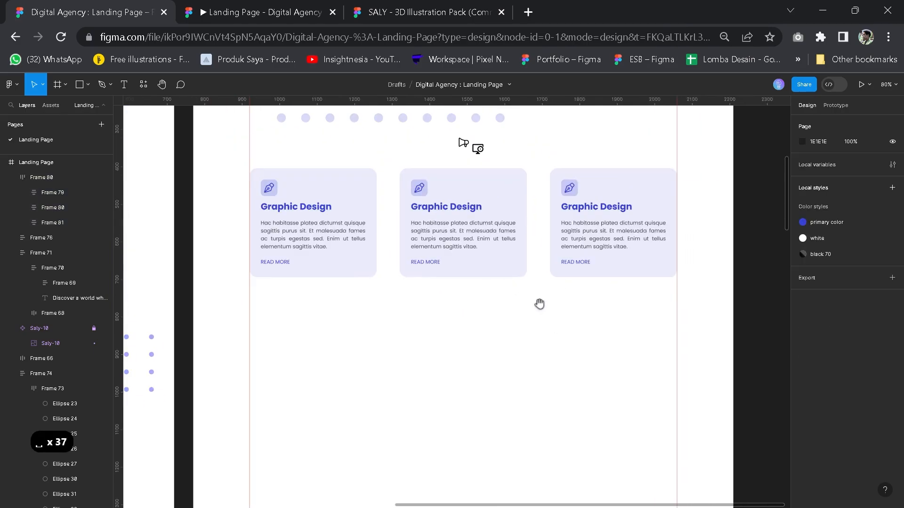
{"action": "mouse_move", "coordinate": [464, 143]}
{"action": "left_mouse_down"}
{"action": "mouse_move", "coordinate": [469, 197]}
{"action": "mouse_move", "coordinate": [472, 154]}
{"action": "left_mouse_up"}
{"action": "scroll", "coordinate": [447, 233], "scroll_direction": "up", "scroll_amount": 7}
{"action": "key", "text": "space"}
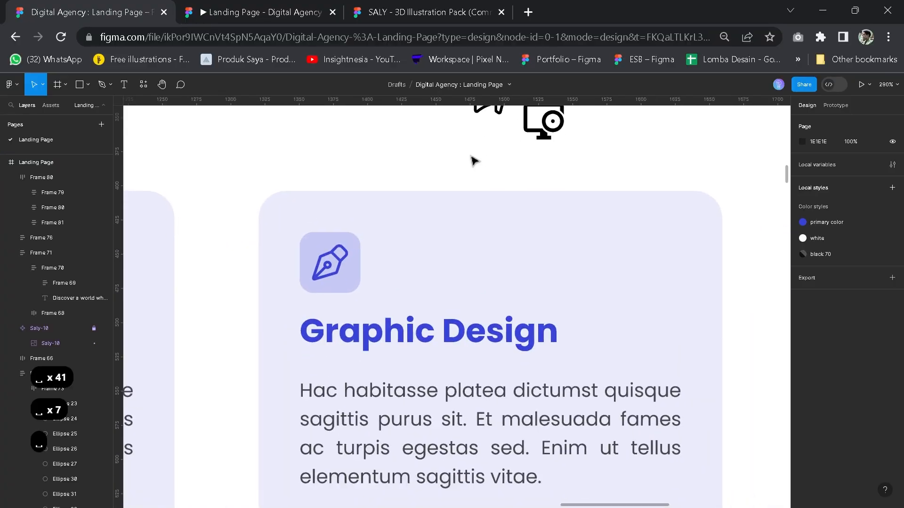
{"action": "scroll", "coordinate": [472, 154], "scroll_direction": "down", "scroll_amount": 2}
{"action": "scroll", "coordinate": [475, 160], "scroll_direction": "down", "scroll_amount": 2}
{"action": "left_click", "coordinate": [484, 138]}
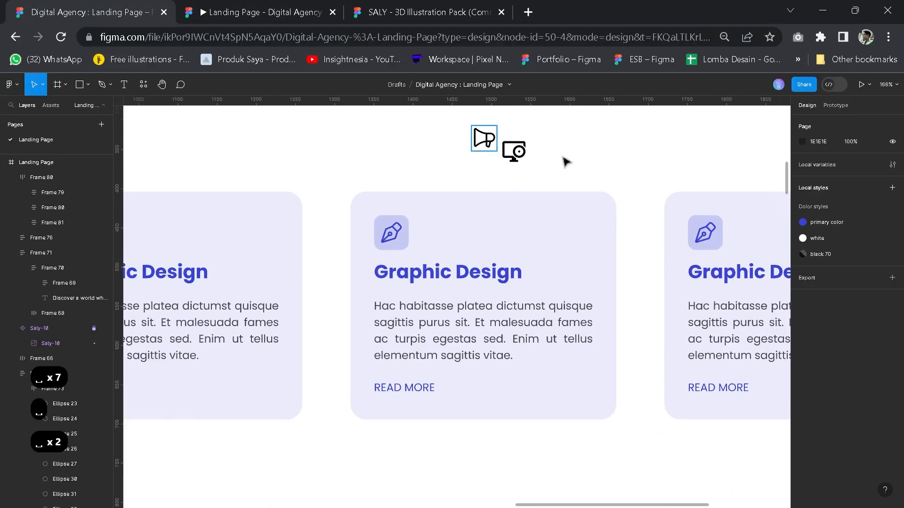
{"action": "left_click_drag", "start_coordinate": [520, 150], "coordinate": [394, 240]}
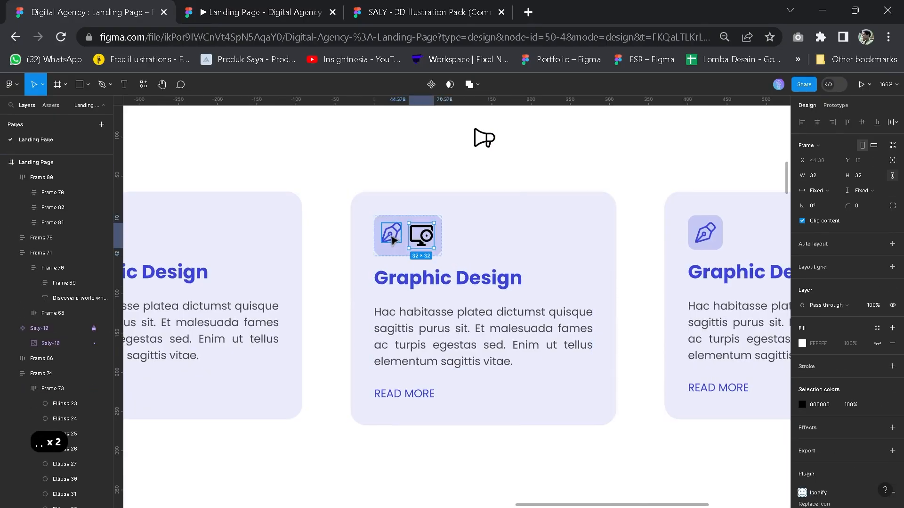
{"action": "left_click", "coordinate": [390, 238]}
{"action": "key", "text": "BackSpace"}
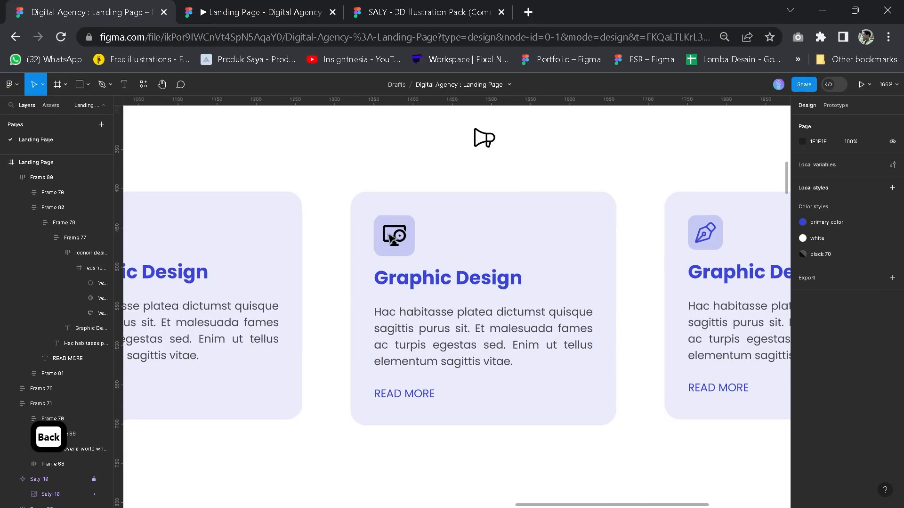
Apply the primary color style to the monitor icon in the second card.
{"action": "left_click", "coordinate": [875, 413]}
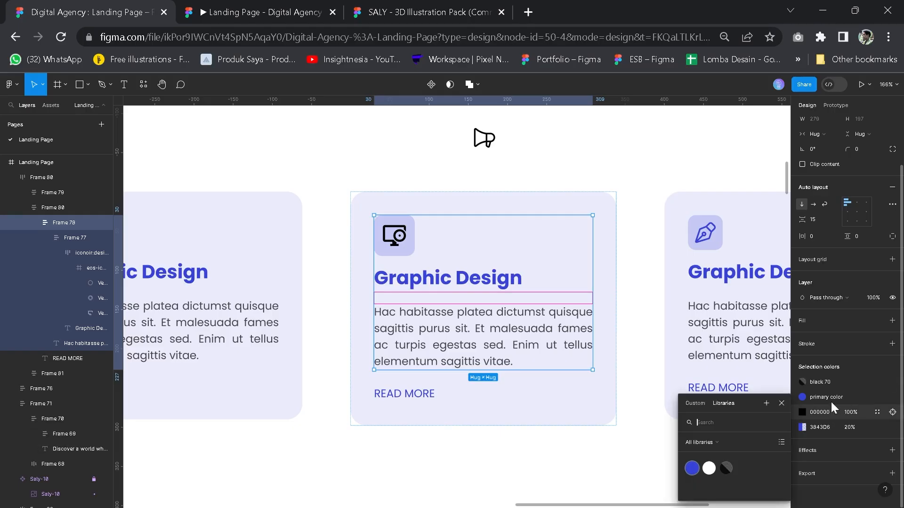
{"action": "left_click", "coordinate": [692, 467]}
{"action": "left_click", "coordinate": [699, 249]}
Place the megaphone icon in the third card's icon box and delete the pen icon there.
{"action": "left_click", "coordinate": [488, 141]}
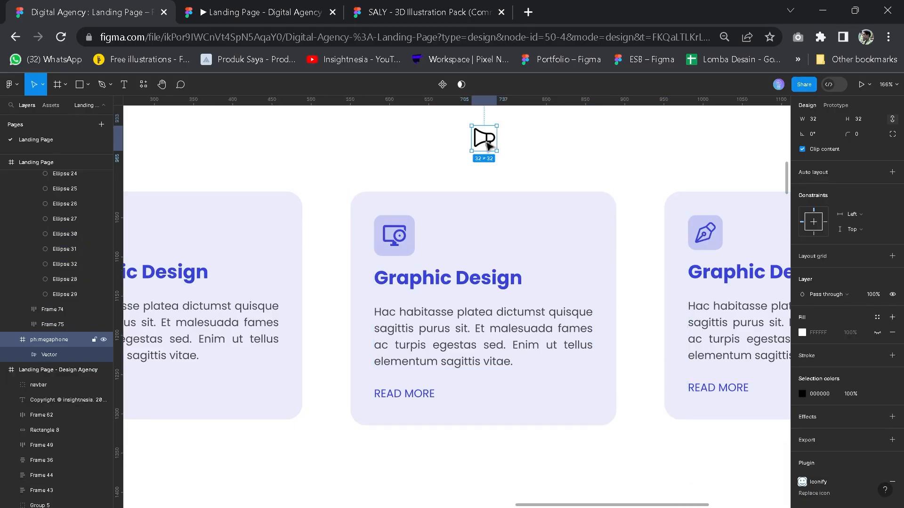
{"action": "left_click_drag", "start_coordinate": [502, 150], "coordinate": [730, 245]}
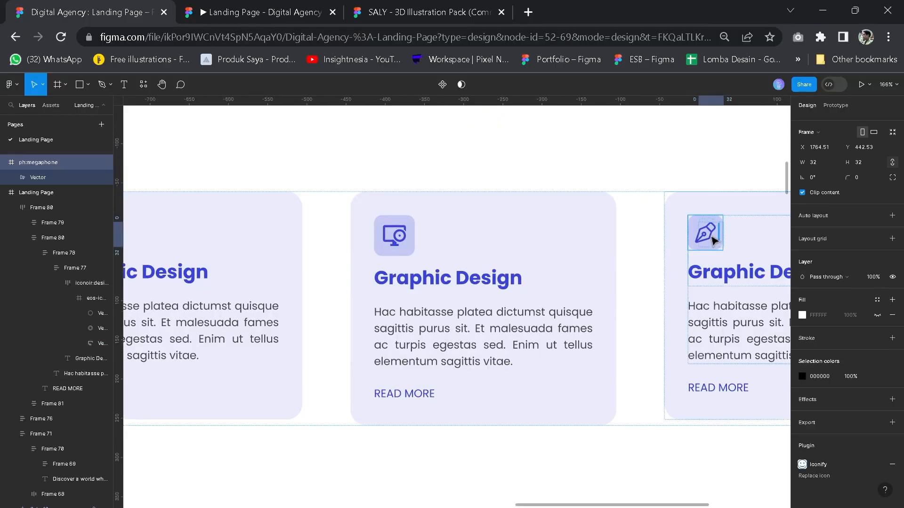
{"action": "key", "text": "space"}
{"action": "left_click_drag", "start_coordinate": [714, 177], "coordinate": [586, 175]}
{"action": "left_click", "coordinate": [579, 222]}
{"action": "key", "text": "BackSpace"}
Apply the primary color style to the megaphone icon in the third card.
{"action": "double_click", "coordinate": [581, 223]}
{"action": "double_click", "coordinate": [581, 224]}
{"action": "scroll", "coordinate": [877, 408], "scroll_direction": "down", "scroll_amount": 2}
{"action": "left_click", "coordinate": [877, 412]}
{"action": "left_click", "coordinate": [613, 457]}
Change the second card's title to "Software Development".
{"action": "scroll", "coordinate": [510, 283], "scroll_direction": "down", "scroll_amount": 1}
{"action": "key", "text": "space"}
{"action": "left_click_drag", "start_coordinate": [510, 179], "coordinate": [511, 268]}
{"action": "double_click", "coordinate": [437, 218]}
{"action": "type", "text": "Software Development"}
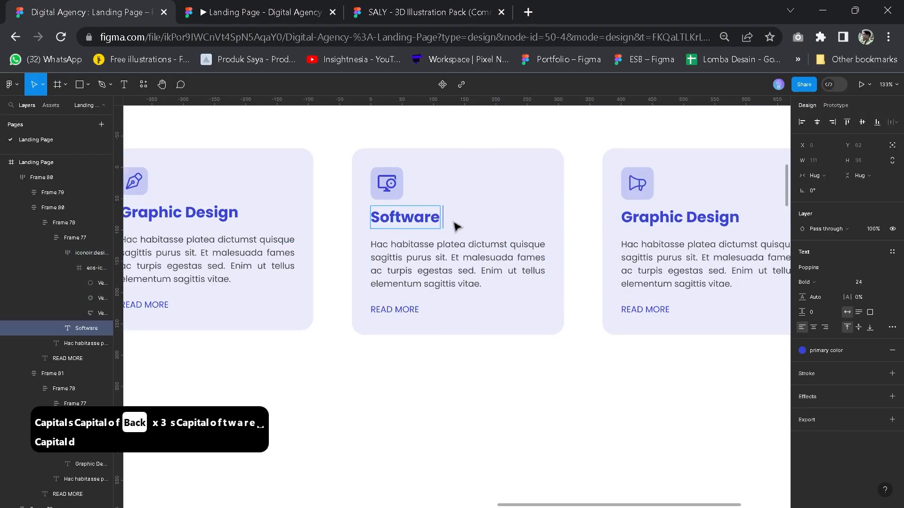
Change the third card's title to "Digital Marketing".
{"action": "left_click", "coordinate": [598, 161]}
{"action": "double_click", "coordinate": [662, 218]}
{"action": "type", "text": "Digital Marketing"}
{"action": "scroll", "coordinate": [434, 289], "scroll_direction": "down", "scroll_amount": 3}
Select all three service cards and widen them together to about 361 each, narrowing the gaps between them.
{"action": "left_click", "coordinate": [343, 297]}
{"action": "key", "text": "Escape"}
{"action": "left_click", "coordinate": [344, 251]}
{"action": "key", "text": "ctrl+a"}
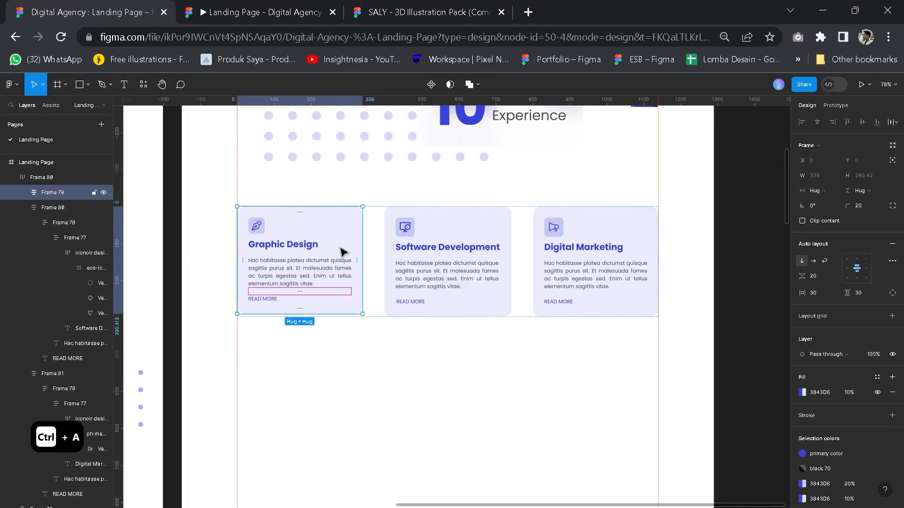
{"action": "mouse_move", "coordinate": [673, 235]}
{"action": "left_mouse_down"}
{"action": "mouse_move", "coordinate": [694, 232]}
{"action": "mouse_move", "coordinate": [687, 229]}
{"action": "left_mouse_up"}
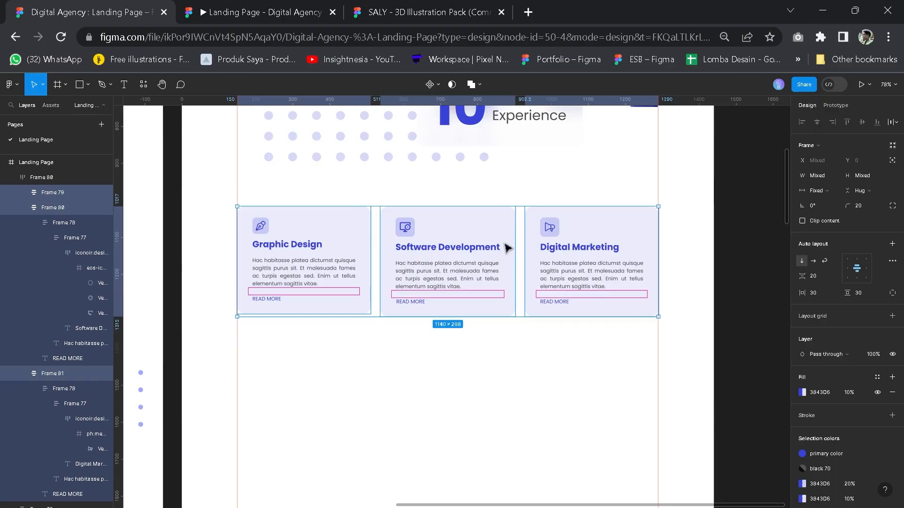
Move the row of three service cards up slightly to Y 996.
{"action": "left_click", "coordinate": [503, 347]}
{"action": "key", "text": "space"}
{"action": "left_click_drag", "start_coordinate": [495, 355], "coordinate": [494, 277]}
{"action": "scroll", "coordinate": [487, 219], "scroll_direction": "down", "scroll_amount": 2}
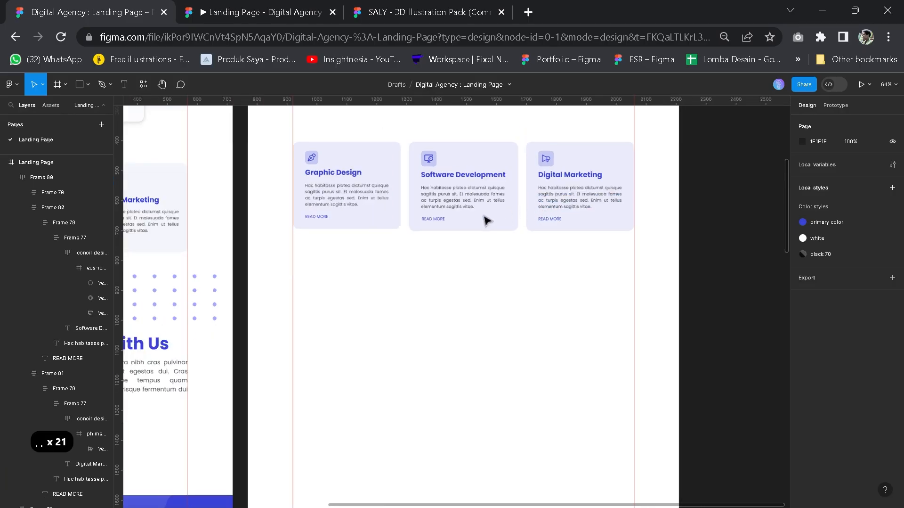
{"action": "scroll", "coordinate": [462, 336], "scroll_direction": "up", "scroll_amount": 2}
{"action": "left_click", "coordinate": [451, 320]}
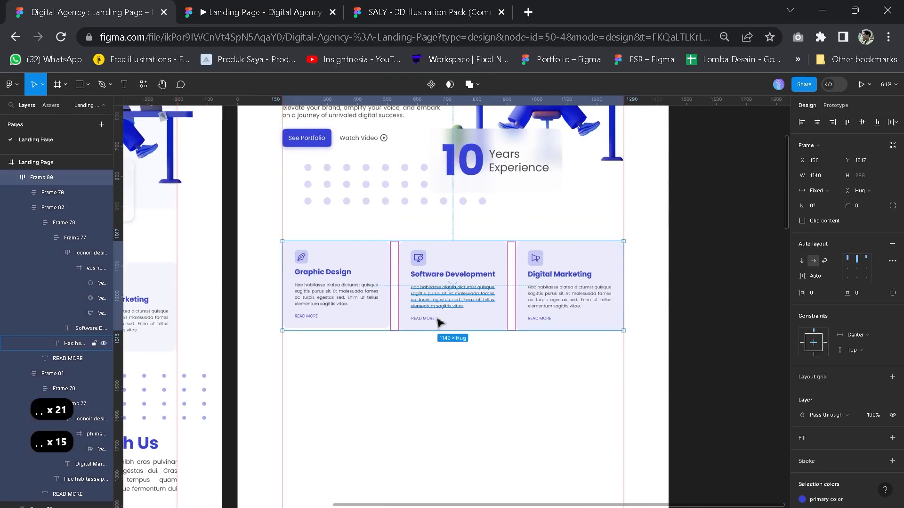
{"action": "scroll", "coordinate": [424, 339], "scroll_direction": "down", "scroll_amount": 2}
{"action": "key", "text": "space"}
{"action": "left_click_drag", "start_coordinate": [398, 299], "coordinate": [475, 294]}
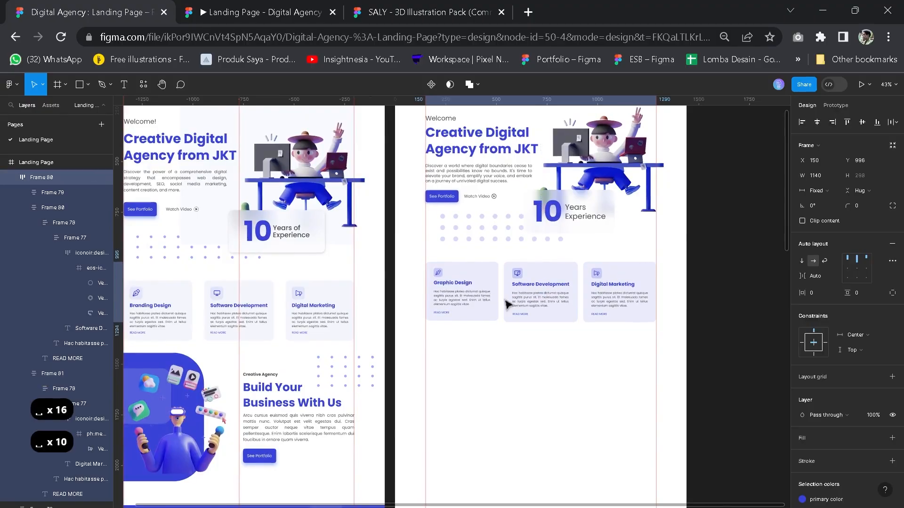
{"action": "key", "text": "space"}
{"action": "left_click_drag", "start_coordinate": [491, 370], "coordinate": [556, 342]}
{"action": "key", "text": "space"}
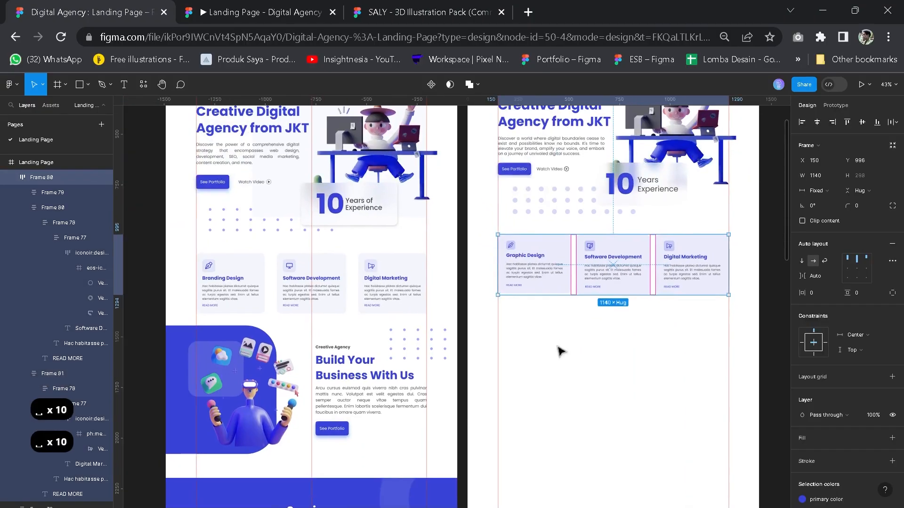
Draw a rectangle about 511 × 740 below the service cards, starting at the page's left edge.
{"action": "left_click", "coordinate": [557, 347]}
{"action": "key", "text": "space"}
{"action": "left_click_drag", "start_coordinate": [547, 385], "coordinate": [514, 334]}
{"action": "key", "text": "r"}
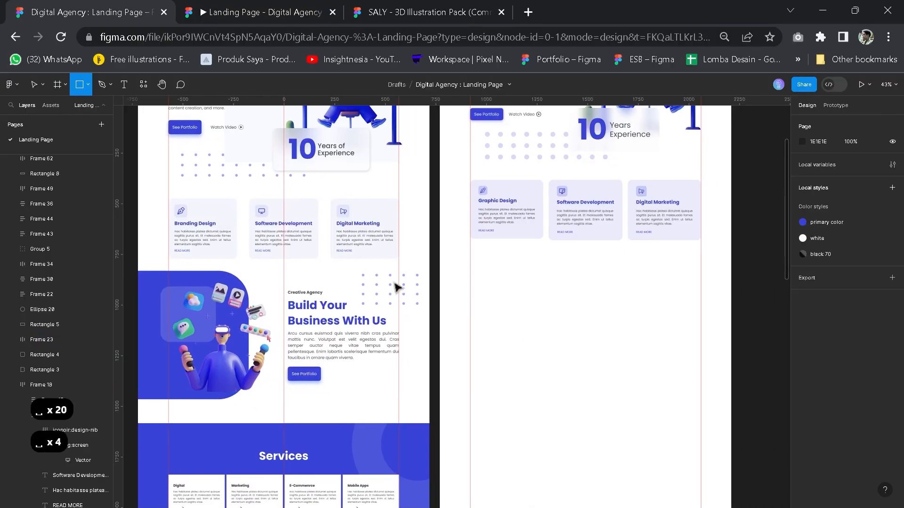
{"action": "mouse_move", "coordinate": [442, 249]}
{"action": "left_mouse_down"}
{"action": "mouse_move", "coordinate": [468, 365]}
{"action": "mouse_move", "coordinate": [532, 375]}
{"action": "mouse_move", "coordinate": [543, 399]}
{"action": "left_mouse_up"}
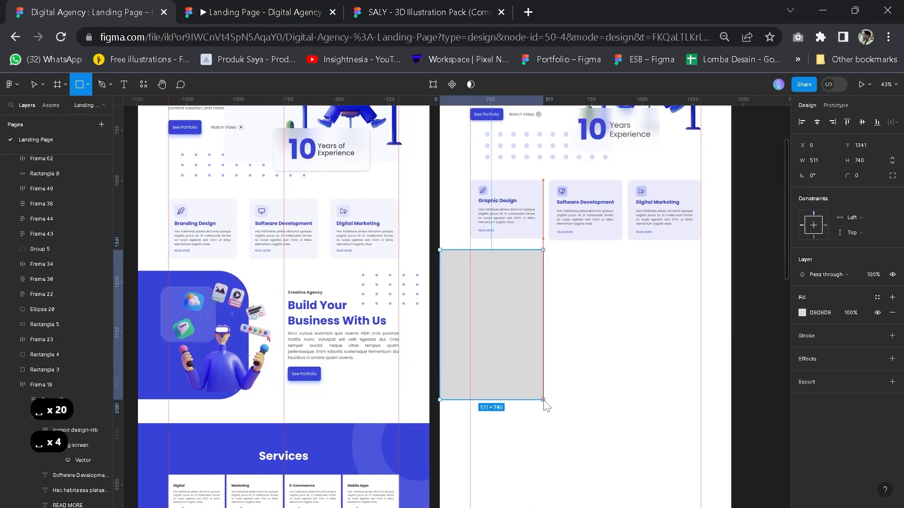
{"action": "left_click_drag", "start_coordinate": [504, 329], "coordinate": [505, 322]}
Apply the primary color style to the fill of the new rectangle below the cards.
{"action": "scroll", "coordinate": [542, 283], "scroll_direction": "up", "scroll_amount": 6}
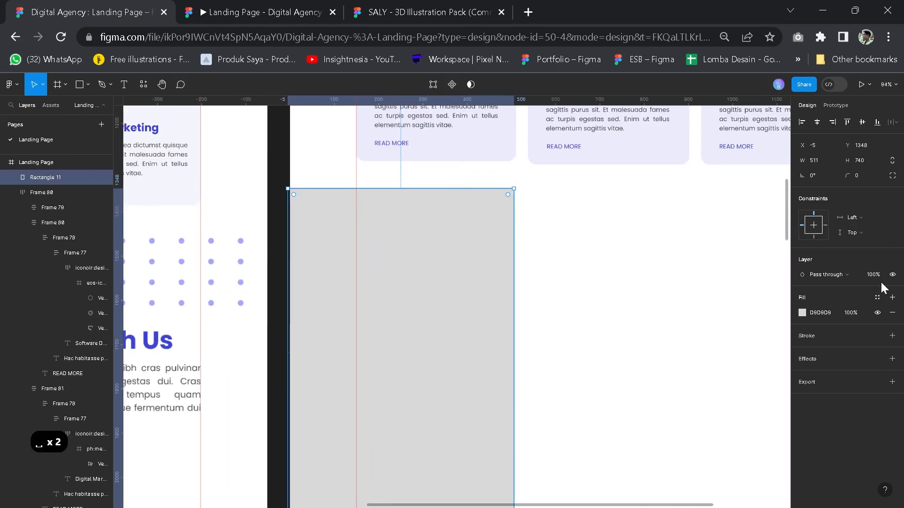
{"action": "left_click", "coordinate": [878, 298]}
{"action": "left_click", "coordinate": [693, 364]}
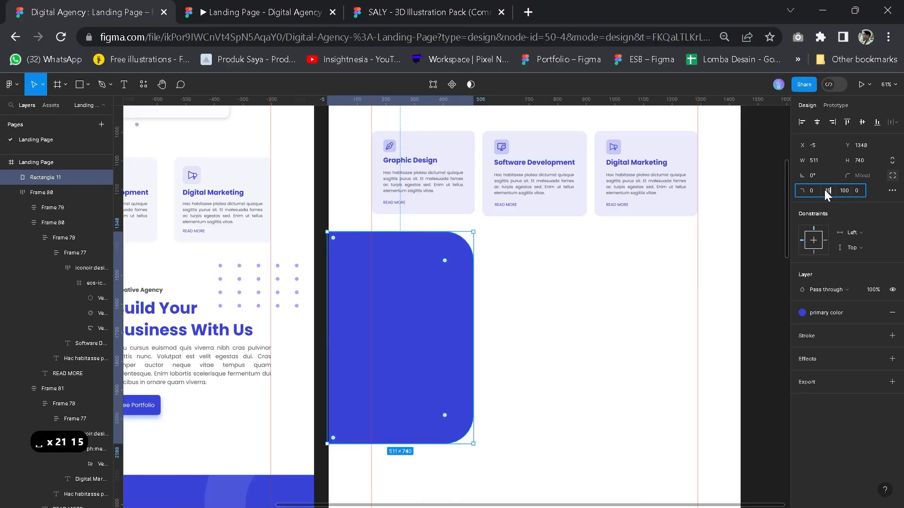
Round the rectangle's two right corners to 150 and position it against the page's left edge.
{"action": "key", "text": "Tab"}
{"action": "type", "text": "150"}
{"action": "key", "text": "Return"}
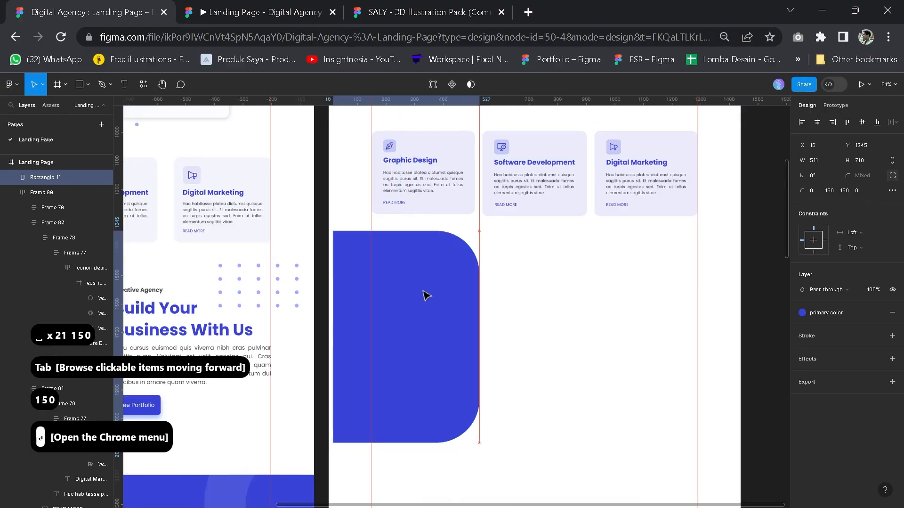
{"action": "mouse_move", "coordinate": [474, 279]}
{"action": "left_mouse_down"}
{"action": "mouse_move", "coordinate": [498, 279]}
{"action": "mouse_move", "coordinate": [466, 290]}
{"action": "left_mouse_up"}
Switch to the SALY 3D Illustration Pack file and copy the Saly-19 character illustration from Sample 19.
{"action": "left_click", "coordinate": [428, 12]}
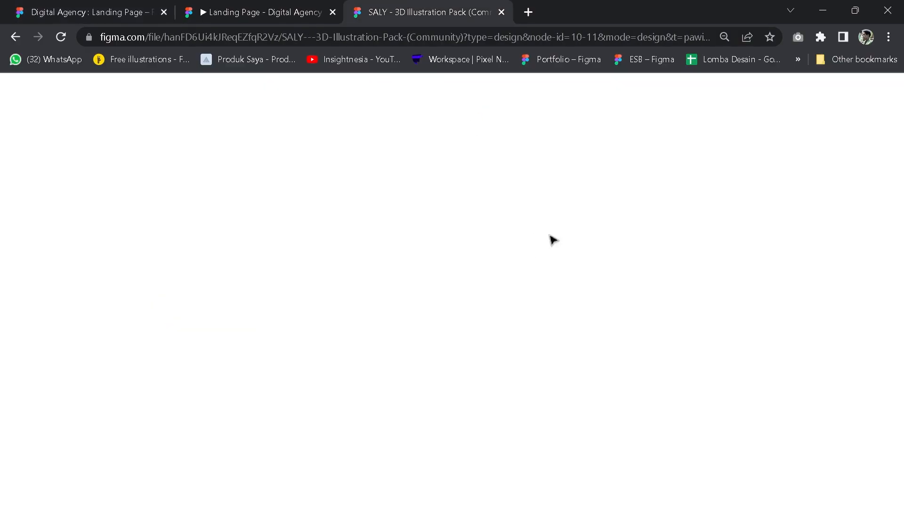
{"action": "key", "text": "space"}
{"action": "left_click_drag", "start_coordinate": [538, 244], "coordinate": [621, 194]}
{"action": "scroll", "coordinate": [538, 244], "scroll_direction": "down", "scroll_amount": 2}
{"action": "scroll", "coordinate": [417, 270], "scroll_direction": "down", "scroll_amount": 2}
{"action": "left_click_drag", "start_coordinate": [417, 270], "coordinate": [454, 223]}
{"action": "left_click", "coordinate": [323, 347]}
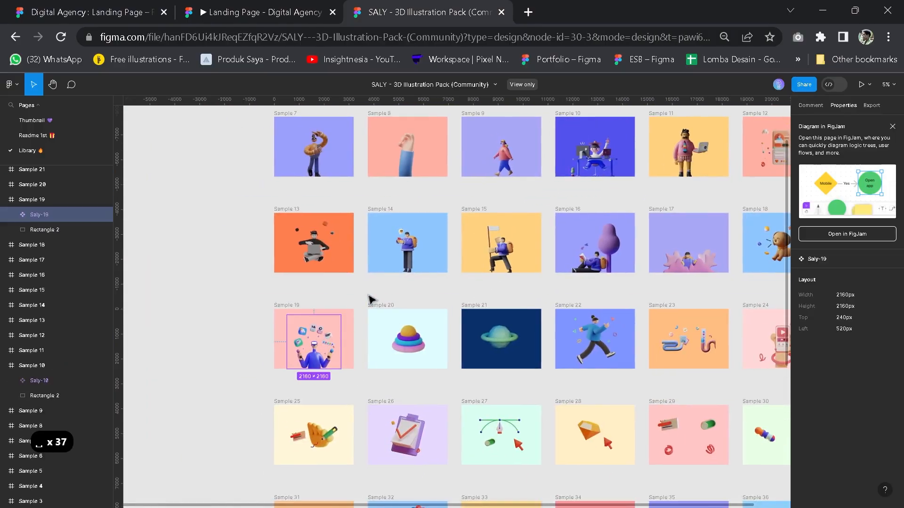
{"action": "key", "text": "ctrl+c"}
Return to the landing page file and paste Saly-19 over the blue rounded shape, about 754 × 754.
{"action": "left_click", "coordinate": [92, 12]}
{"action": "key", "text": "ctrl+v"}
{"action": "left_click_drag", "start_coordinate": [639, 216], "coordinate": [519, 287]}
{"action": "scroll", "coordinate": [466, 339], "scroll_direction": "up", "scroll_amount": 2}
{"action": "left_click_drag", "start_coordinate": [463, 361], "coordinate": [456, 372]}
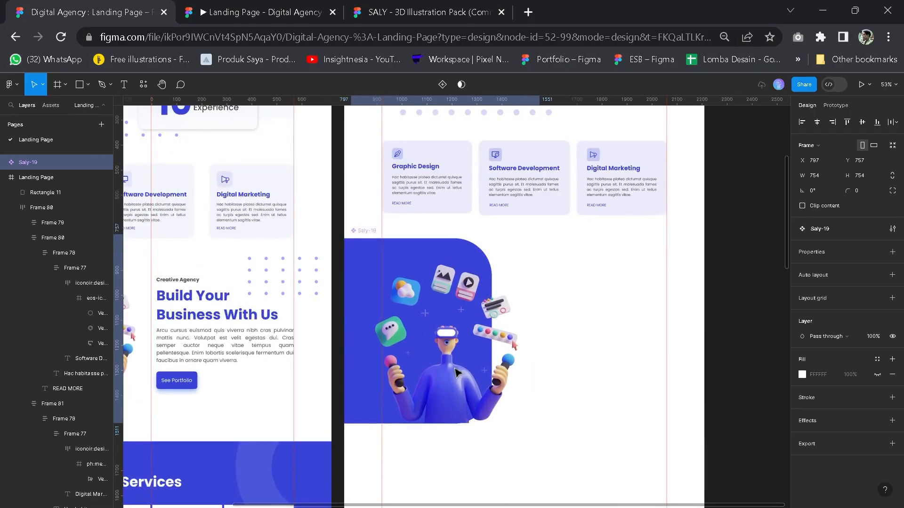
{"action": "left_click_drag", "start_coordinate": [564, 275], "coordinate": [558, 293]}
{"action": "left_click_drag", "start_coordinate": [579, 332], "coordinate": [537, 318]}
{"action": "left_click", "coordinate": [539, 324]}
{"action": "scroll", "coordinate": [538, 344], "scroll_direction": "up", "scroll_amount": 1}
{"action": "left_click_drag", "start_coordinate": [532, 353], "coordinate": [585, 401]}
{"action": "scroll", "coordinate": [547, 348], "scroll_direction": "down", "scroll_amount": 2}
Duplicate the hero text block with its buttons and place the copy beside the Saly-19 illustration at X 702, Y 1553.
{"action": "left_click_drag", "start_coordinate": [544, 323], "coordinate": [467, 257]}
{"action": "left_click", "coordinate": [440, 162]}
{"action": "key", "text": "ctrl+c"}
{"action": "left_click", "coordinate": [466, 257]}
{"action": "key", "text": "ctrl+v"}
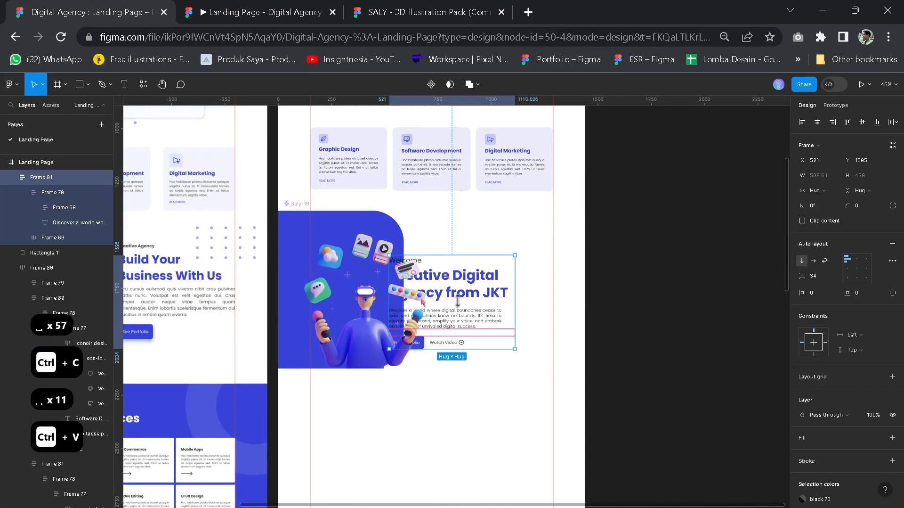
{"action": "left_click_drag", "start_coordinate": [484, 353], "coordinate": [508, 285]}
{"action": "left_click_drag", "start_coordinate": [508, 284], "coordinate": [602, 283]}
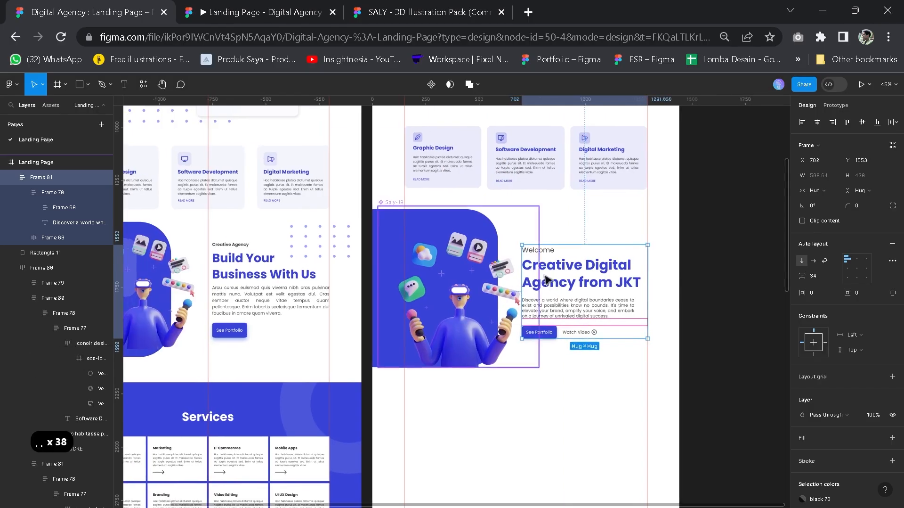
Change the copied block's small heading to "Creative Agency".
{"action": "double_click", "coordinate": [538, 250]}
{"action": "type", "text": "Creative agency"}
{"action": "key", "text": "ctrl+Left"}
{"action": "key", "text": "ctrl+Right"}
{"action": "key", "text": "ctrl+Left"}
{"action": "key", "text": "Right"}
{"action": "key", "text": "BackSpace"}
{"action": "type", "text": "A"}
Replace the copied block's main title with "Build Your Business With Us" on two lines, breaking after "Your".
{"action": "double_click", "coordinate": [575, 274]}
{"action": "type", "text": "Build Your"}
{"action": "key", "text": "BackSpace"}
{"action": "key", "text": "Return"}
{"action": "type", "text": "Business With hUs"}
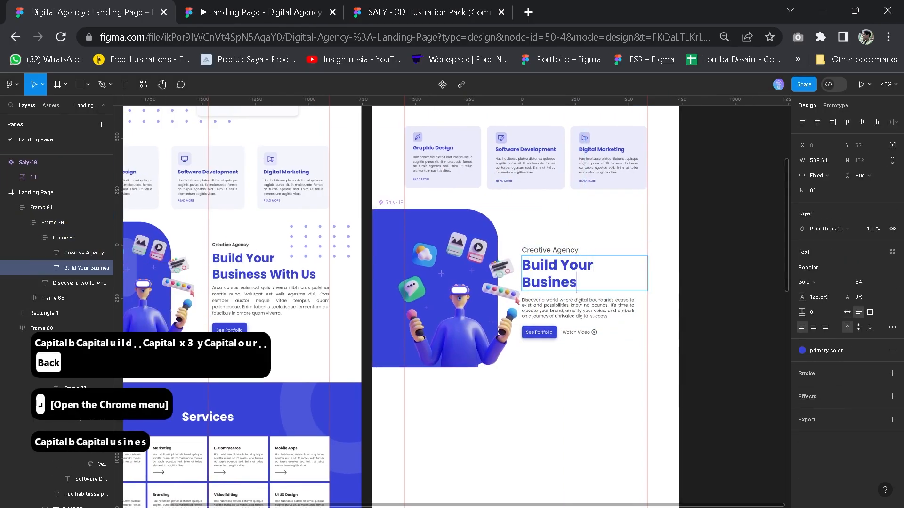
{"action": "key", "text": "ctrl+Left"}
{"action": "key", "text": "Right"}
{"action": "key", "text": "BackSpace"}
Replace the copied block's paragraph with the "Arcu cursus euismod" text from the reference design.
{"action": "double_click", "coordinate": [271, 299]}
{"action": "key", "text": "ctrl+c"}
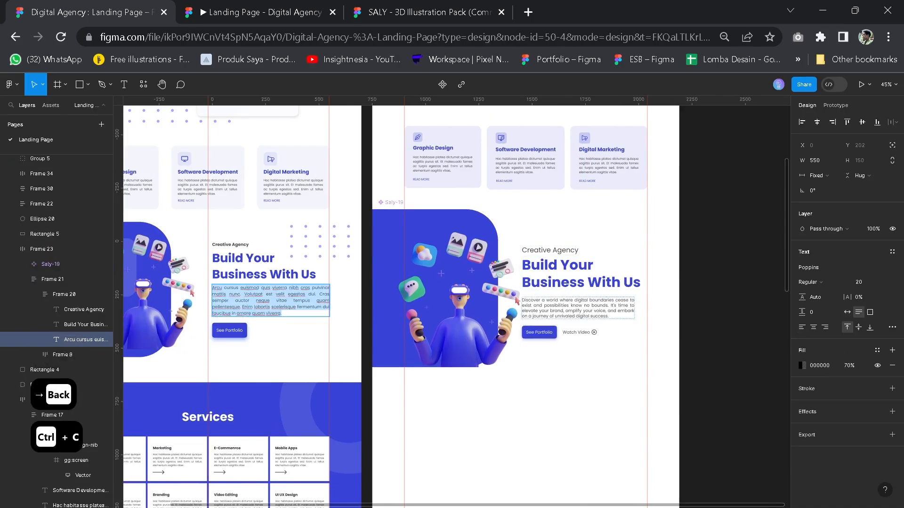
{"action": "double_click", "coordinate": [578, 308]}
{"action": "key", "text": "ctrl+v"}
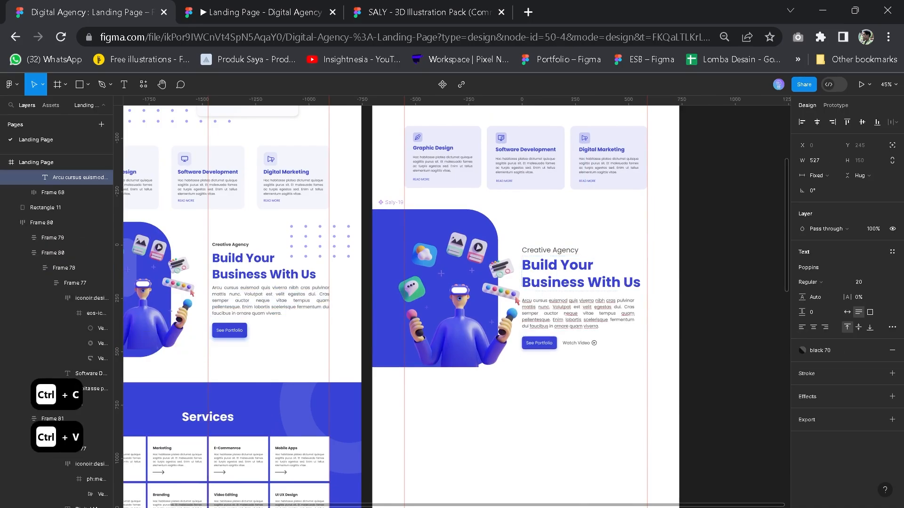
{"action": "left_click", "coordinate": [579, 411]}
Delete the Watch Video link from the Creative Agency block and move the block up to Y 1529.
{"action": "left_click", "coordinate": [571, 347]}
{"action": "double_click", "coordinate": [571, 347]}
{"action": "key", "text": "BackSpace"}
{"action": "key", "text": "ctrl+z"}
{"action": "key", "text": "BackSpace"}
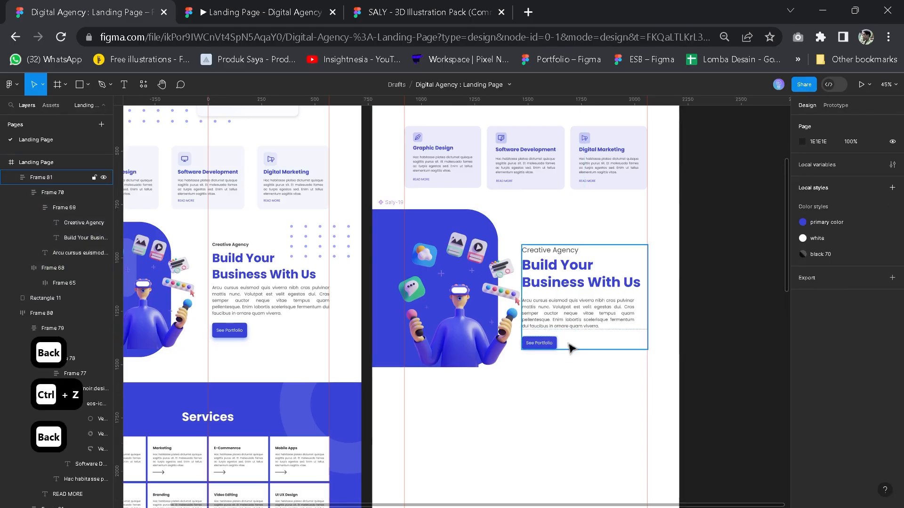
{"action": "left_click", "coordinate": [555, 396]}
{"action": "left_click_drag", "start_coordinate": [568, 378], "coordinate": [557, 382]}
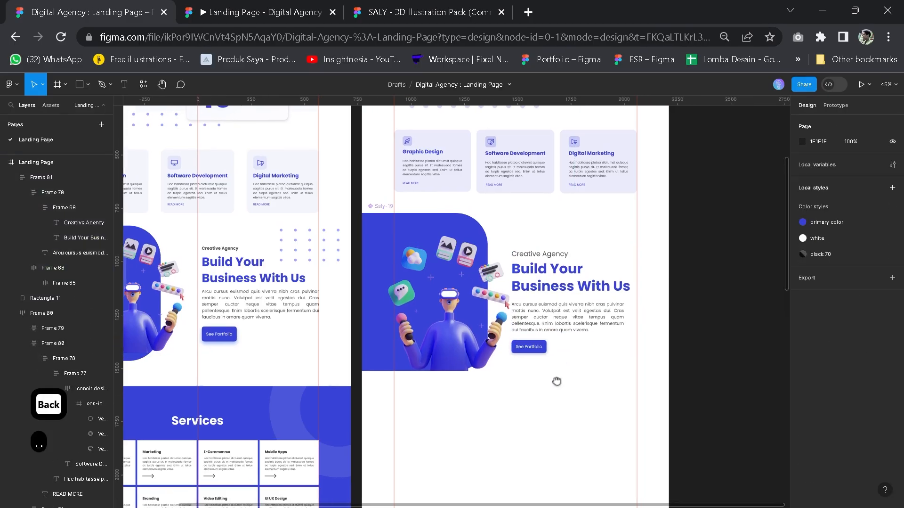
{"action": "left_click_drag", "start_coordinate": [557, 303], "coordinate": [557, 298]}
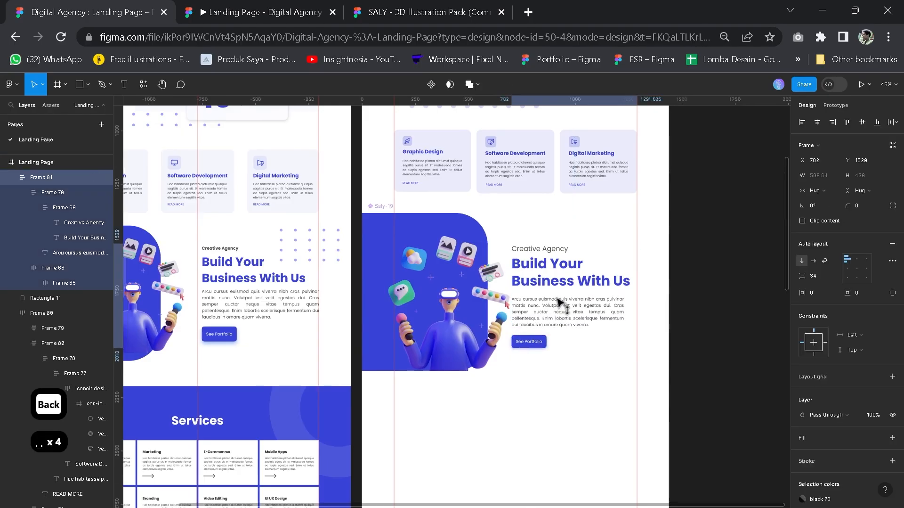
Shrink the Saly-19 illustration to about 693 × 693 and reposition it within the blue shape.
{"action": "left_click", "coordinate": [514, 306]}
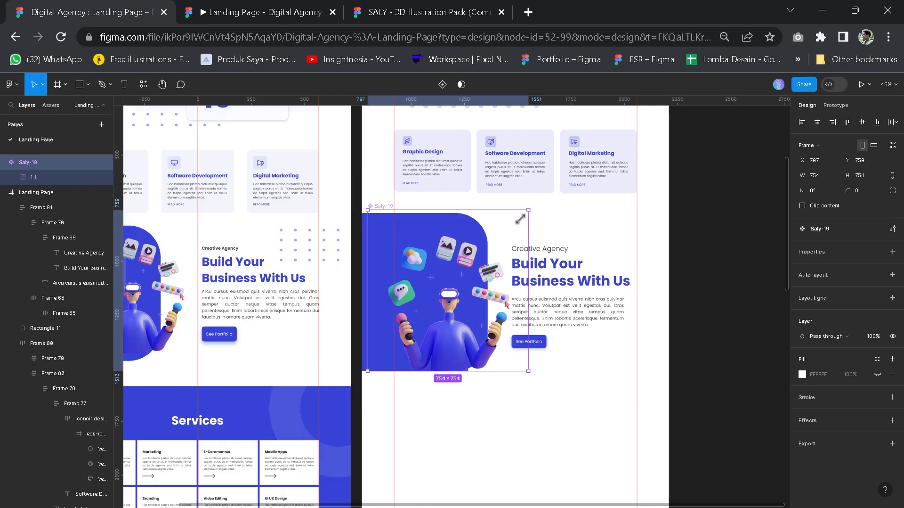
{"action": "left_click_drag", "start_coordinate": [520, 218], "coordinate": [515, 225]}
{"action": "left_click_drag", "start_coordinate": [445, 311], "coordinate": [413, 236]}
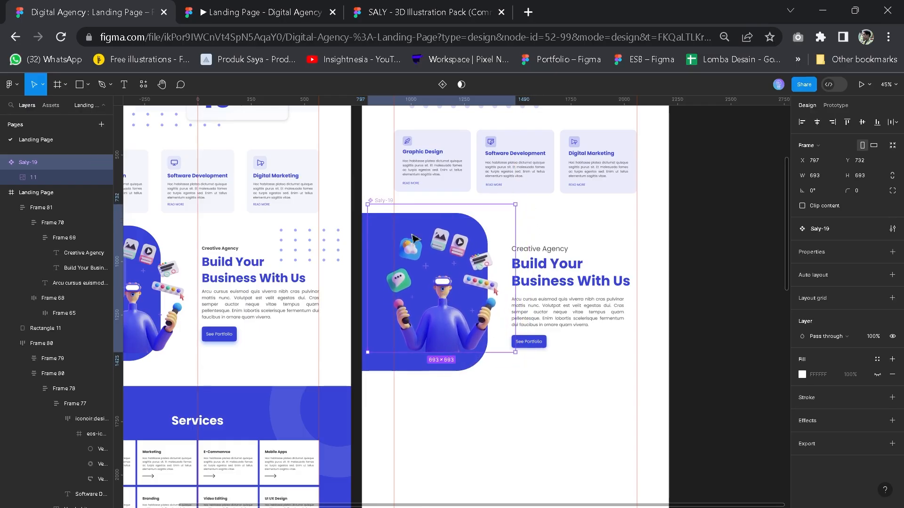
{"action": "left_click", "coordinate": [421, 204]}
Move the illustration image out of the Saly-19 component into the Landing Page frame and delete the leftover component.
{"action": "double_click", "coordinate": [438, 260]}
{"action": "scroll", "coordinate": [460, 248], "scroll_direction": "down", "scroll_amount": 2}
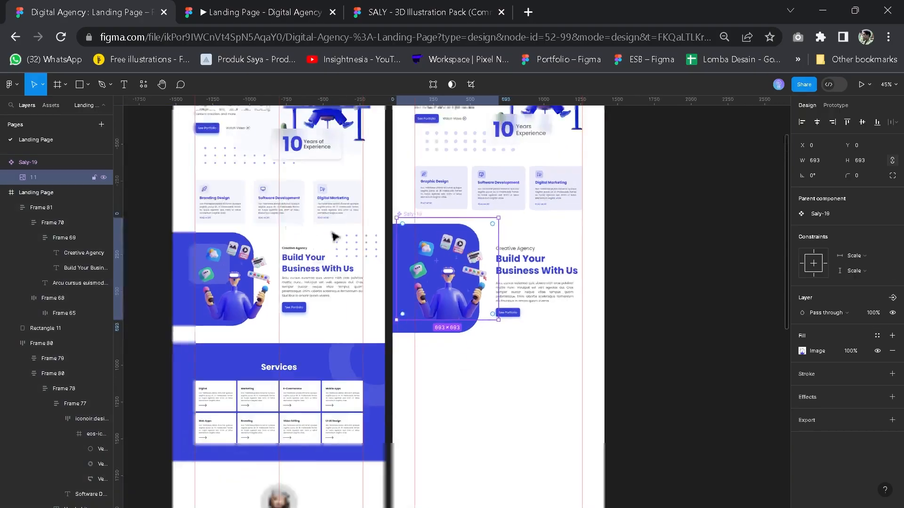
{"action": "left_click_drag", "start_coordinate": [30, 177], "coordinate": [56, 193]}
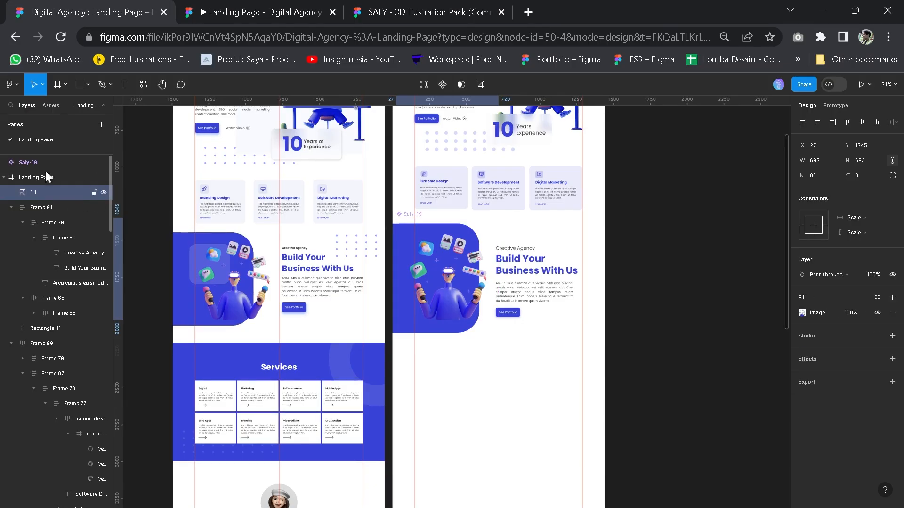
{"action": "left_click", "coordinate": [28, 165]}
{"action": "key", "text": "BackSpace"}
{"action": "left_click", "coordinate": [28, 177]}
Crop the empty margins off the illustration's top and both sides, leaving it about 634 high.
{"action": "scroll", "coordinate": [455, 296], "scroll_direction": "up", "scroll_amount": 1}
{"action": "scroll", "coordinate": [455, 296], "scroll_direction": "up", "scroll_amount": 3}
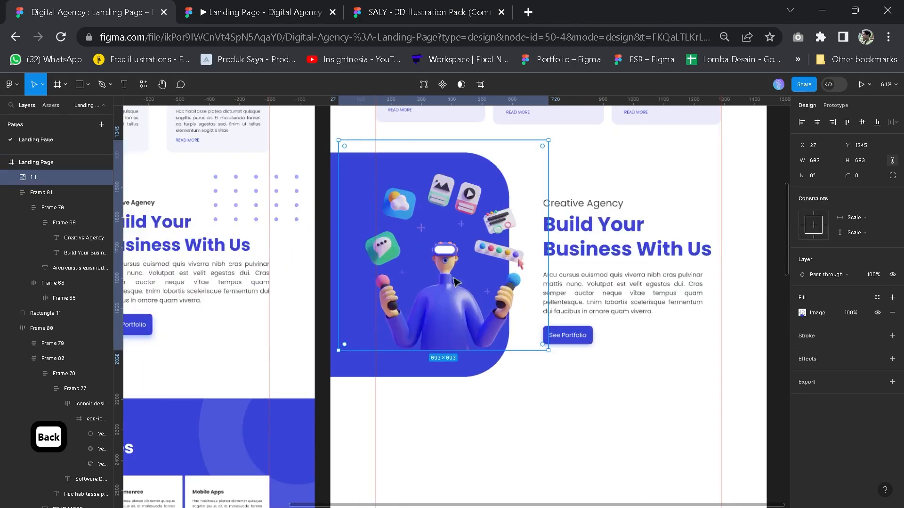
{"action": "left_click_drag", "start_coordinate": [471, 156], "coordinate": [441, 158]}
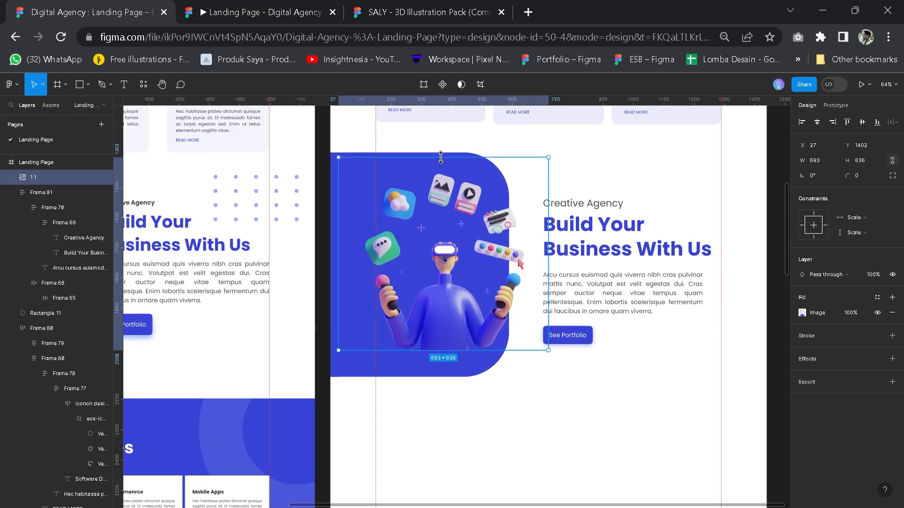
{"action": "left_click_drag", "start_coordinate": [339, 214], "coordinate": [351, 216]}
{"action": "key", "text": "ctrl+z"}
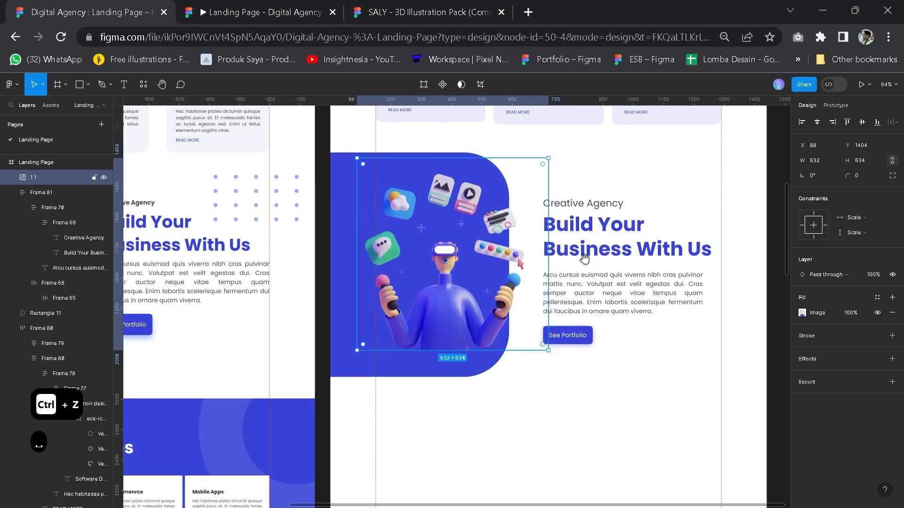
{"action": "left_click_drag", "start_coordinate": [528, 263], "coordinate": [473, 268]}
{"action": "left_click_drag", "start_coordinate": [493, 218], "coordinate": [474, 218]}
Reduce the blue rounded shape's height to about 709, with its top at Y 1386, and re-center the illustration on it.
{"action": "scroll", "coordinate": [587, 355], "scroll_direction": "down", "scroll_amount": 3}
{"action": "left_click", "coordinate": [548, 320]}
{"action": "left_click_drag", "start_coordinate": [548, 320], "coordinate": [553, 291]}
{"action": "left_click", "coordinate": [443, 344]}
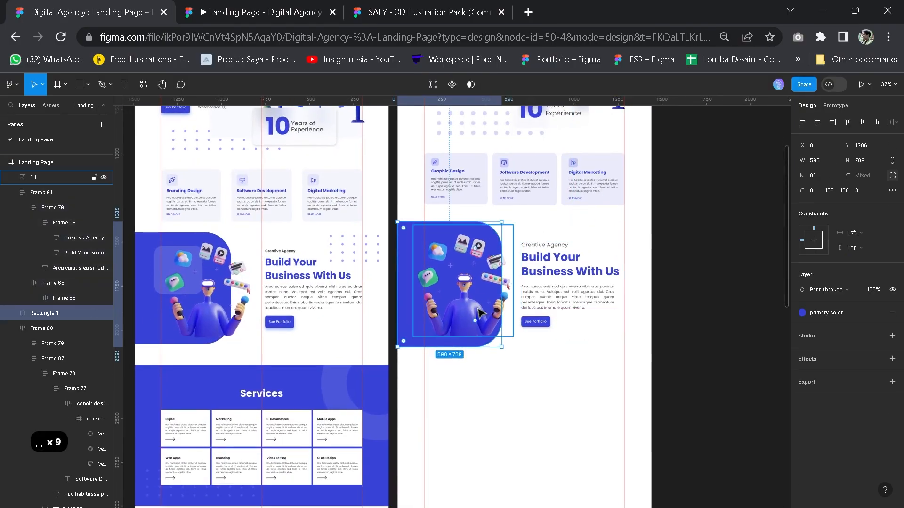
{"action": "left_click", "coordinate": [463, 311]}
{"action": "left_click_drag", "start_coordinate": [464, 311], "coordinate": [472, 315]}
{"action": "key", "text": "space"}
{"action": "left_click_drag", "start_coordinate": [562, 383], "coordinate": [564, 378]}
Draw a full-width rectangle about 1440 × 793 below the Creative Agency section, at Y 2205.
{"action": "left_click", "coordinate": [593, 426]}
{"action": "left_click_drag", "start_coordinate": [593, 425], "coordinate": [582, 331]}
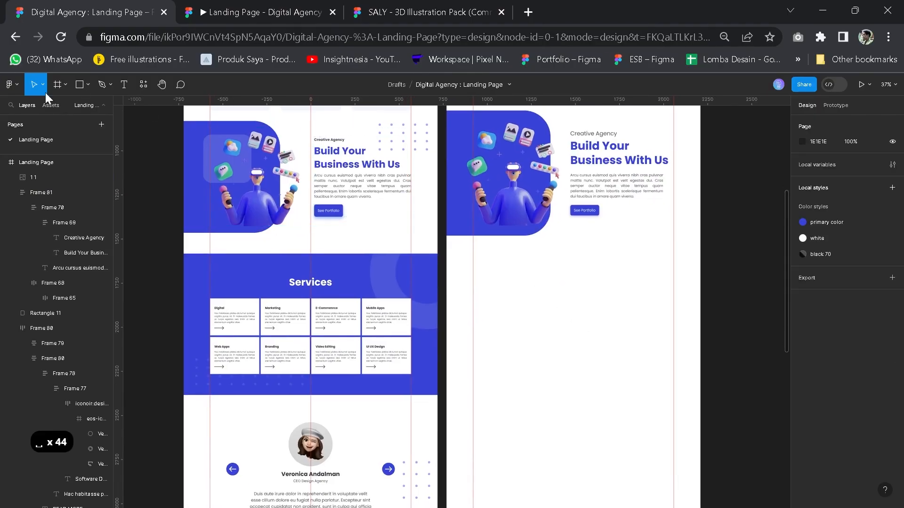
{"action": "left_click", "coordinate": [87, 86]}
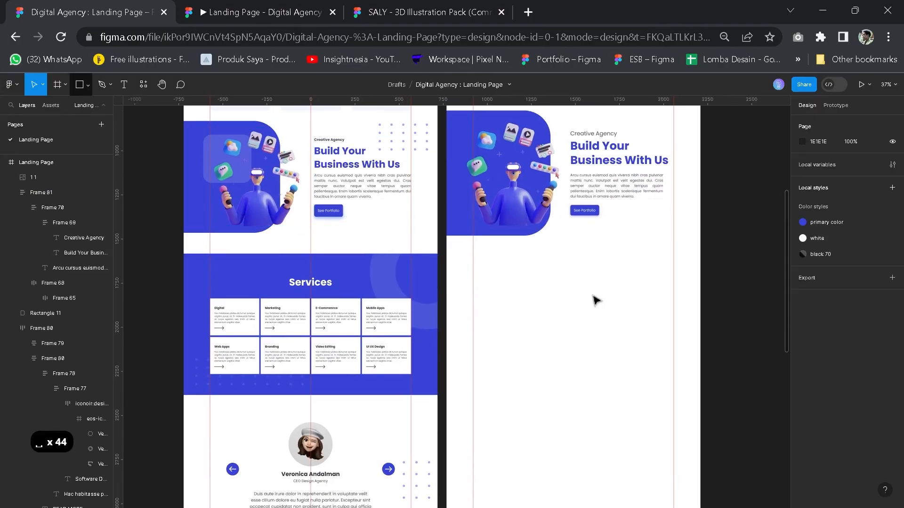
{"action": "left_click", "coordinate": [73, 91]}
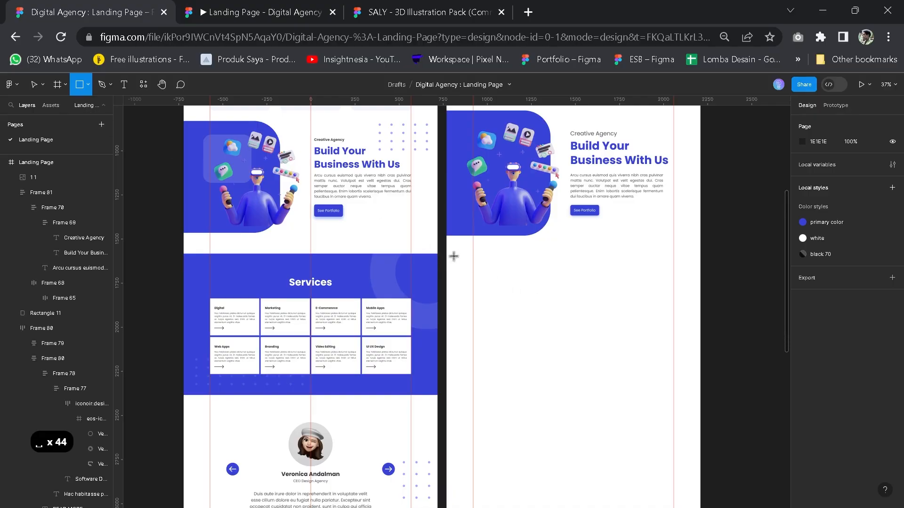
{"action": "left_click_drag", "start_coordinate": [453, 255], "coordinate": [700, 348]}
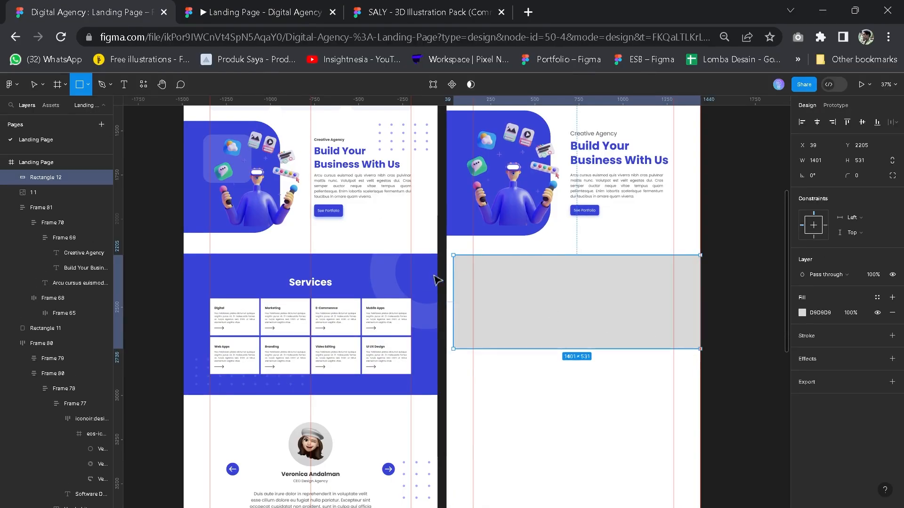
{"action": "left_click_drag", "start_coordinate": [453, 279], "coordinate": [447, 279]}
{"action": "left_click_drag", "start_coordinate": [525, 348], "coordinate": [524, 395]}
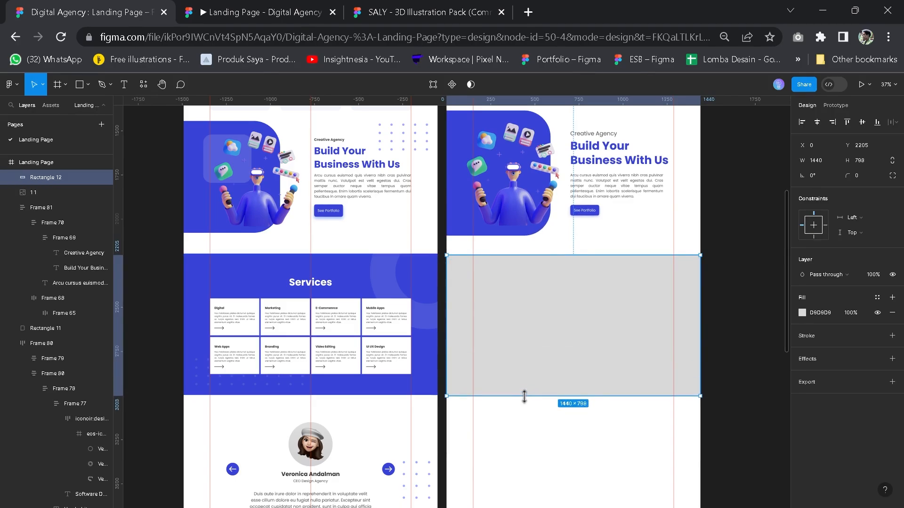
Apply the primary color style to the full-width section rectangle.
{"action": "left_click", "coordinate": [877, 298]}
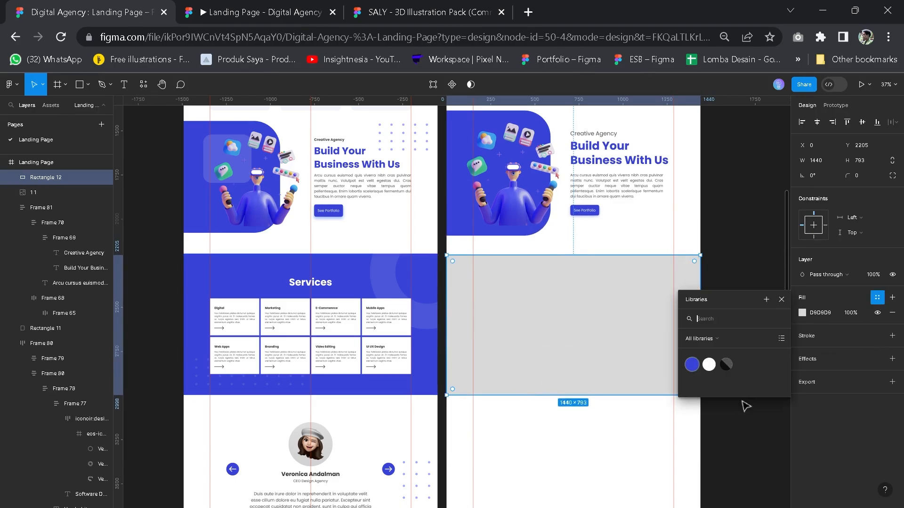
{"action": "left_click", "coordinate": [692, 363]}
{"action": "left_click", "coordinate": [610, 245]}
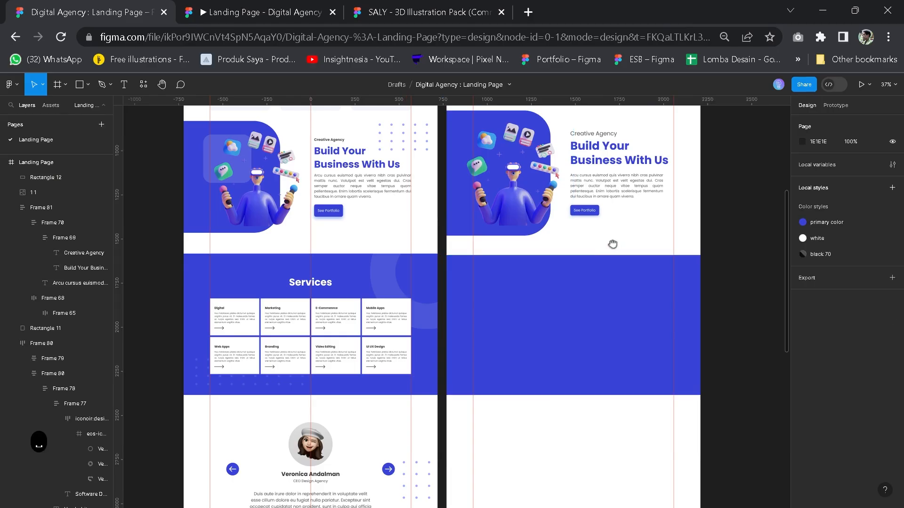
Draw a circle about 626 × 626 overlapping the upper-right corner of the blue services section, at X 979, Y 2055.
{"action": "scroll", "coordinate": [614, 247], "scroll_direction": "down", "scroll_amount": 1}
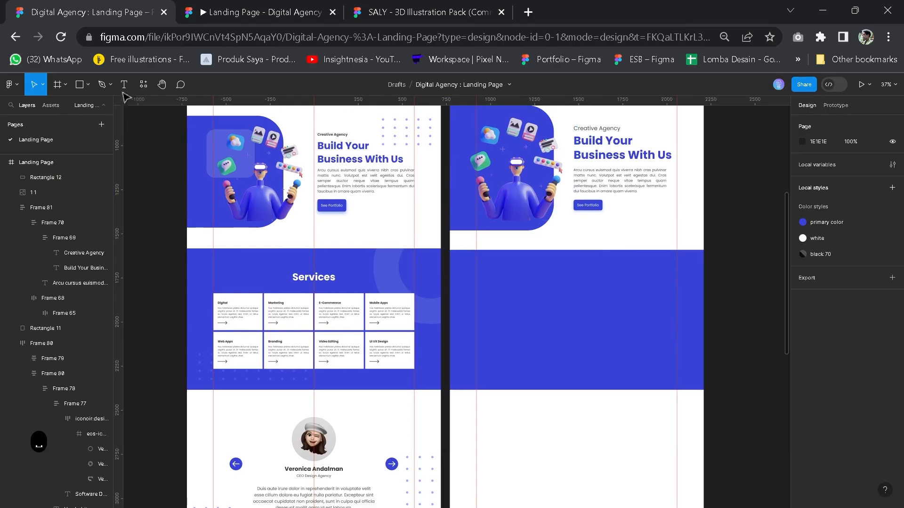
{"action": "left_click", "coordinate": [86, 82]}
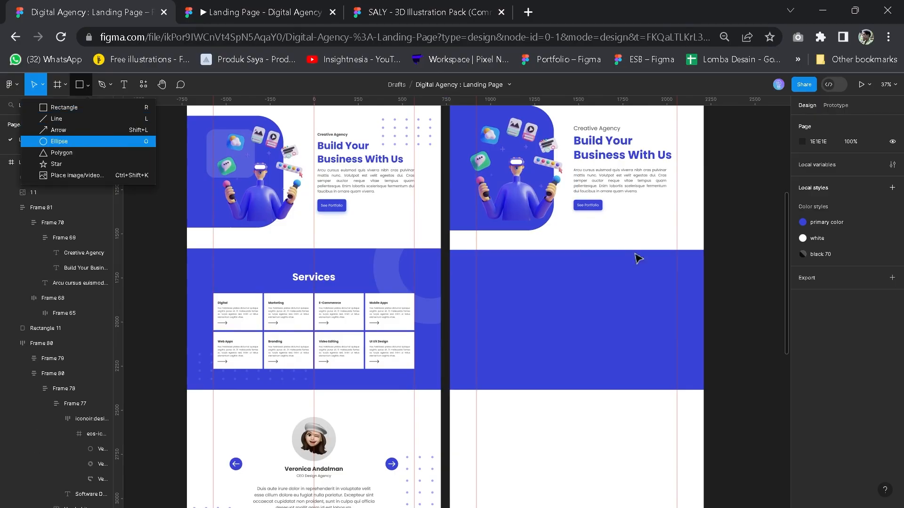
{"action": "key", "text": "Return"}
{"action": "left_click_drag", "start_coordinate": [627, 244], "coordinate": [681, 299]}
{"action": "left_click_drag", "start_coordinate": [654, 268], "coordinate": [714, 296]}
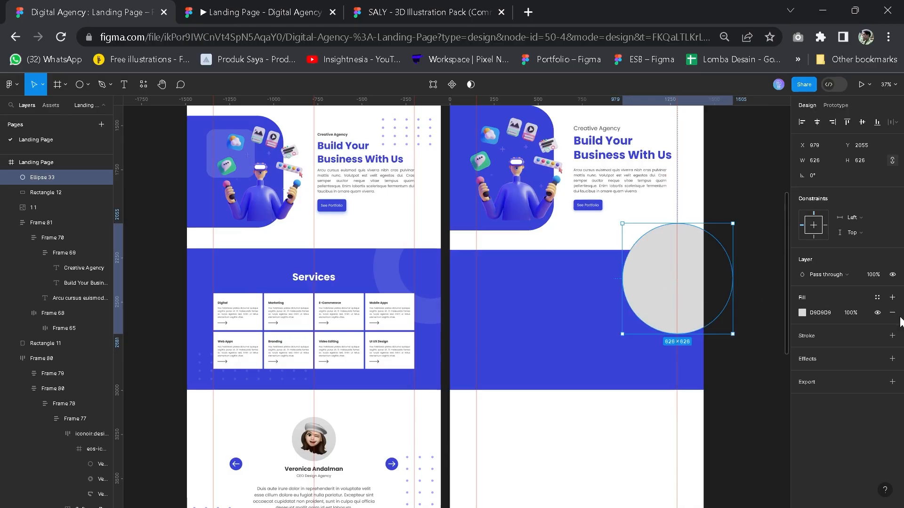
Replace the circle's fill with an inside stroke 125 thick.
{"action": "left_click", "coordinate": [892, 312]}
{"action": "left_click", "coordinate": [892, 320]}
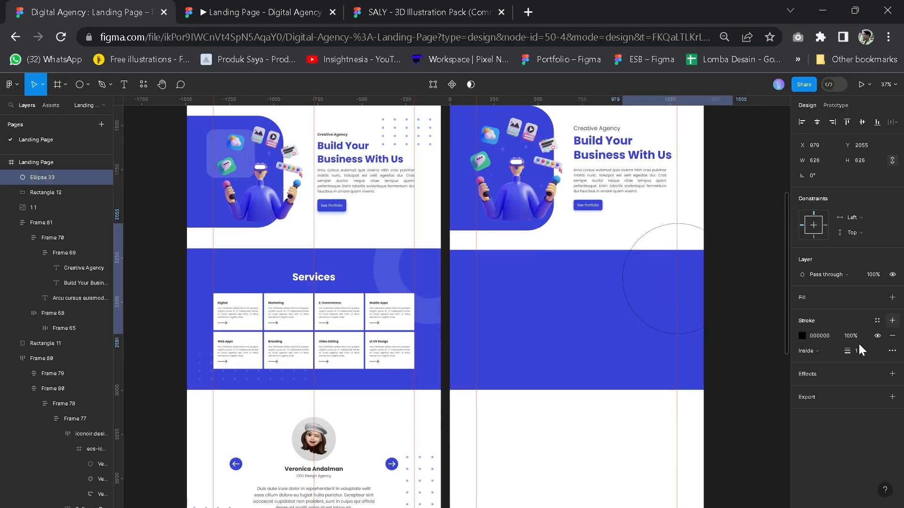
{"action": "mouse_move", "coordinate": [847, 350]}
{"action": "left_mouse_down"}
{"action": "mouse_move", "coordinate": [867, 344]}
{"action": "mouse_move", "coordinate": [29, 344]}
{"action": "mouse_move", "coordinate": [79, 343]}
{"action": "left_mouse_up"}
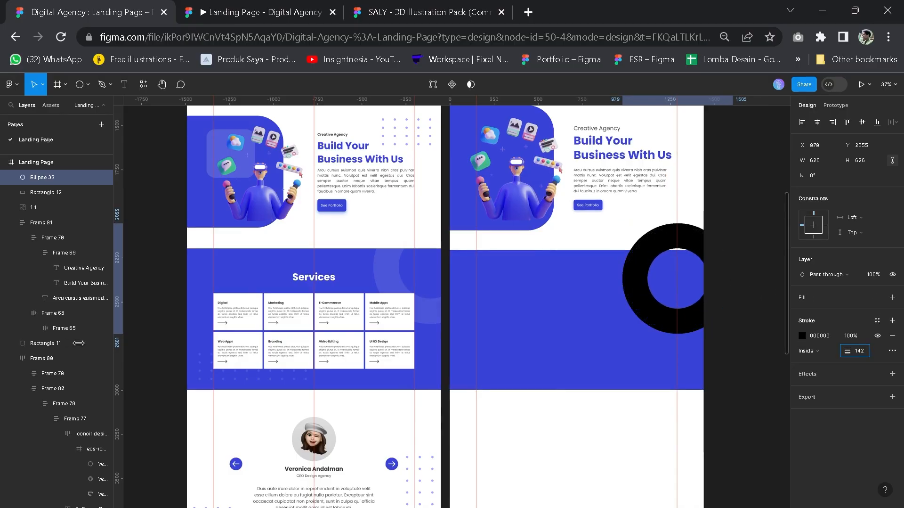
Color the circle's stroke white FFFFFF at 10% opacity.
{"action": "left_click", "coordinate": [877, 320]}
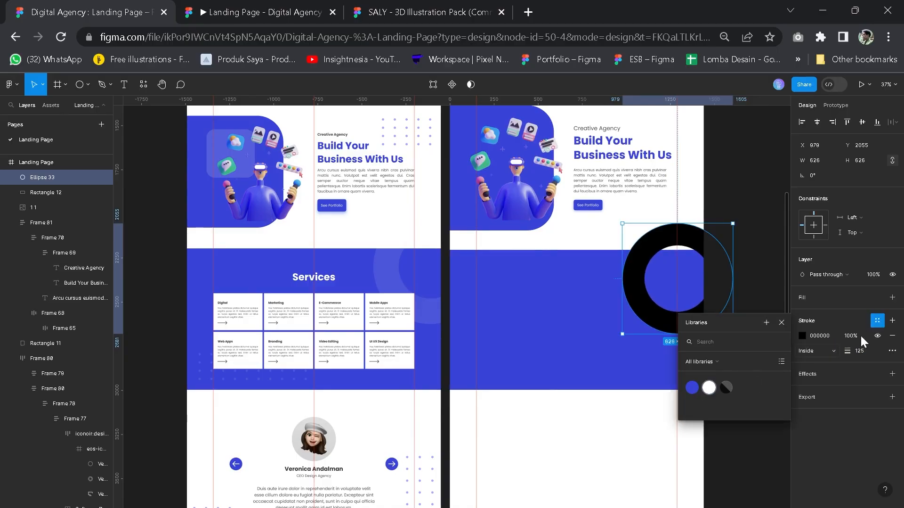
{"action": "left_click", "coordinate": [820, 334]}
{"action": "key", "text": "Return"}
{"action": "left_click", "coordinate": [852, 335]}
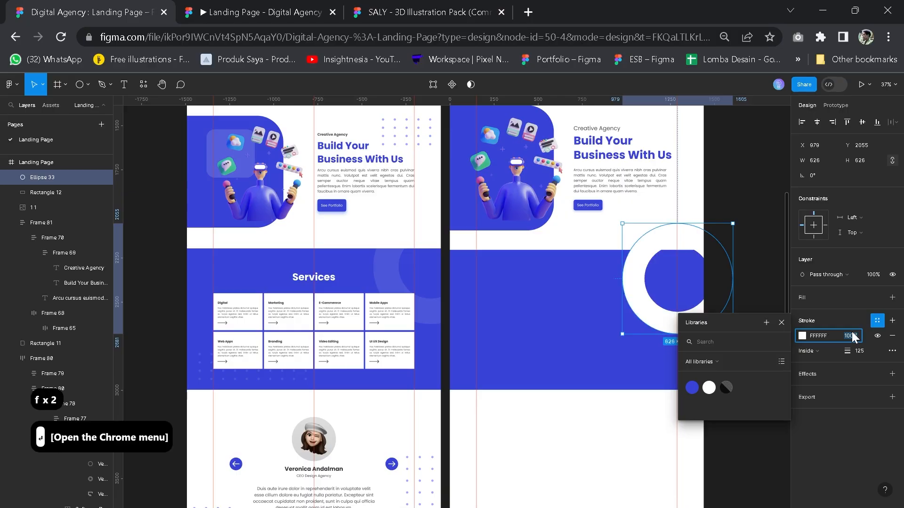
{"action": "type", "text": "10"}
{"action": "key", "text": "Return"}
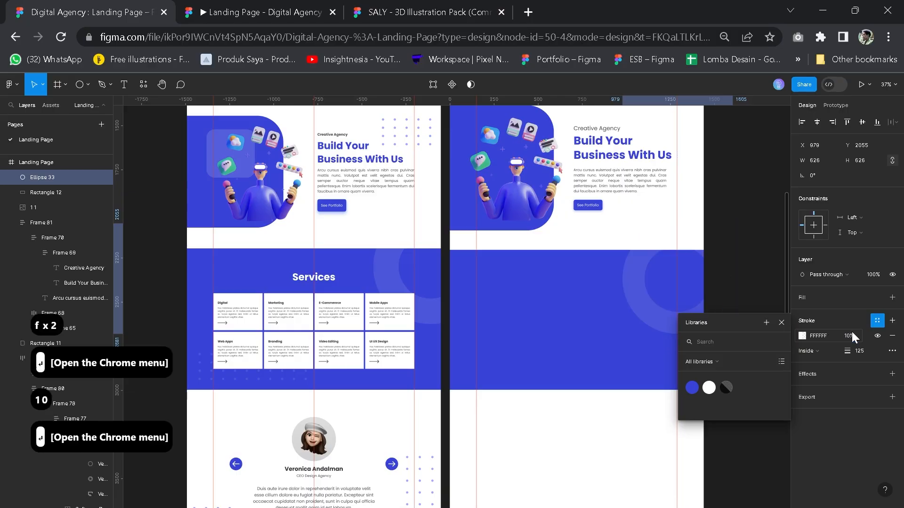
{"action": "left_click", "coordinate": [765, 228]}
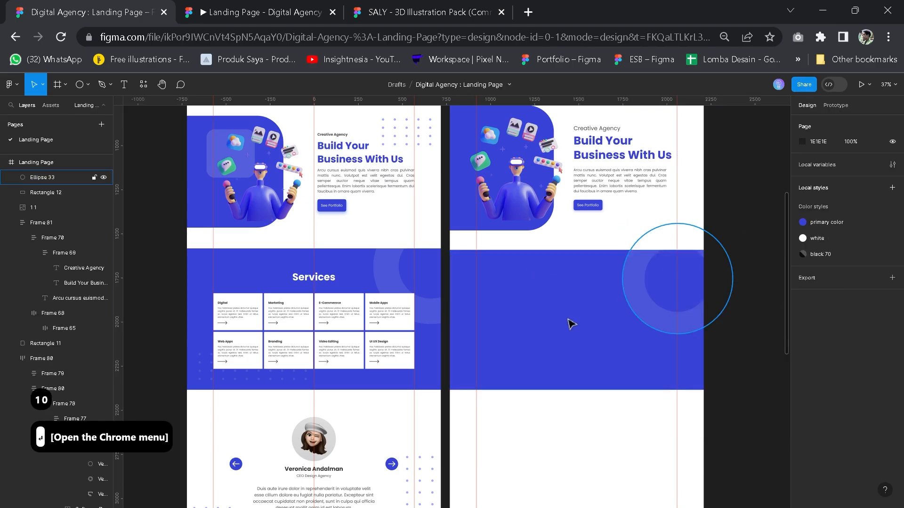
Duplicate the dot pattern from beneath the hero section's buttons.
{"action": "key", "text": "space"}
{"action": "left_click_drag", "start_coordinate": [571, 323], "coordinate": [598, 314]}
{"action": "scroll", "coordinate": [573, 319], "scroll_direction": "up", "scroll_amount": 5}
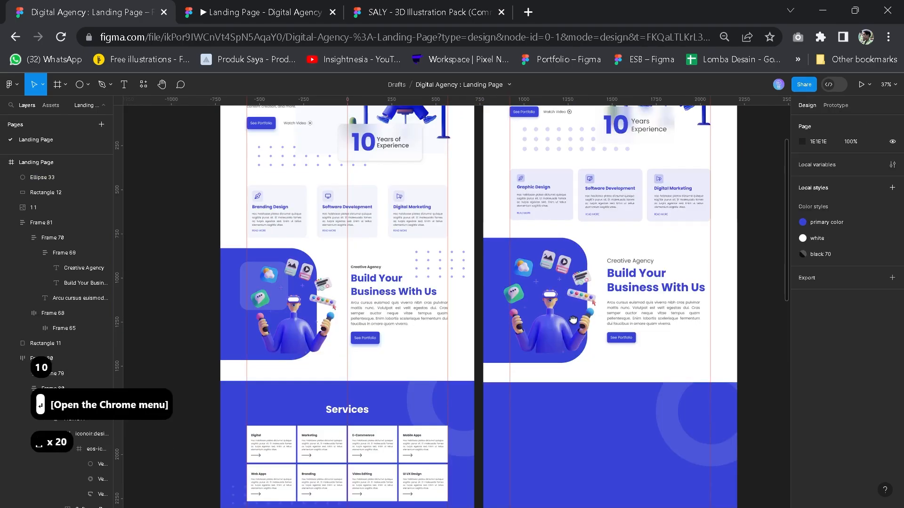
{"action": "left_click", "coordinate": [560, 138]}
{"action": "key", "text": "ctrl+c"}
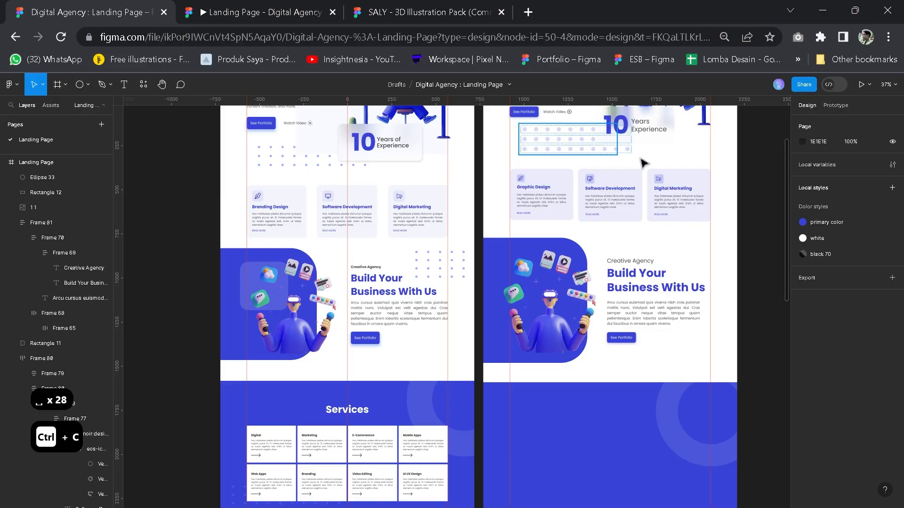
{"action": "key", "text": "space"}
{"action": "scroll", "coordinate": [599, 305], "scroll_direction": "down", "scroll_amount": 3}
{"action": "scroll", "coordinate": [600, 308], "scroll_direction": "up", "scroll_amount": 3}
{"action": "key", "text": "ctrl+v"}
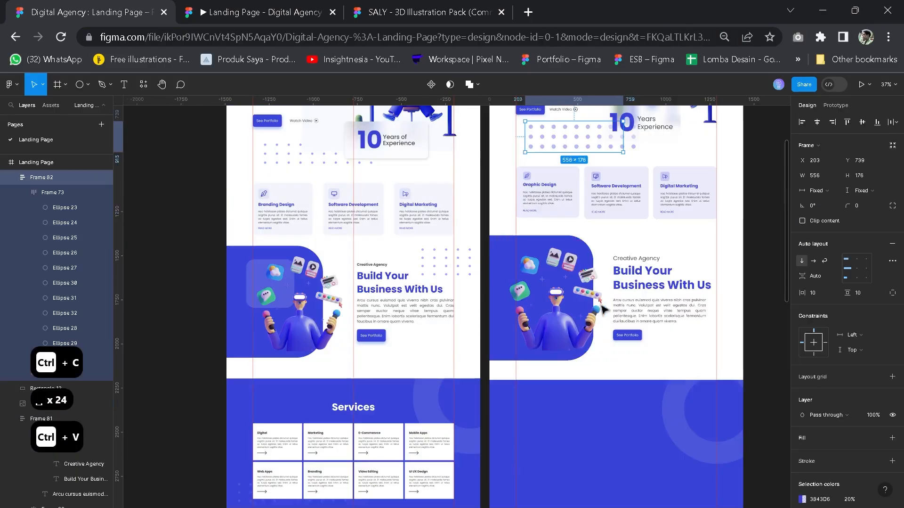
Recolor the copied dots white FFFFFF and place them in the lower-left area of the blue services section.
{"action": "key", "text": "space"}
{"action": "left_click_drag", "start_coordinate": [589, 481], "coordinate": [591, 205]}
{"action": "scroll", "coordinate": [827, 415], "scroll_direction": "down", "scroll_amount": 2}
{"action": "left_click", "coordinate": [819, 426]}
{"action": "type", "text": "ff"}
{"action": "key", "text": "BackSpace"}
{"action": "key", "text": "Return"}
{"action": "left_click_drag", "start_coordinate": [618, 193], "coordinate": [534, 283]}
{"action": "key", "text": "space"}
{"action": "left_click", "coordinate": [413, 165]}
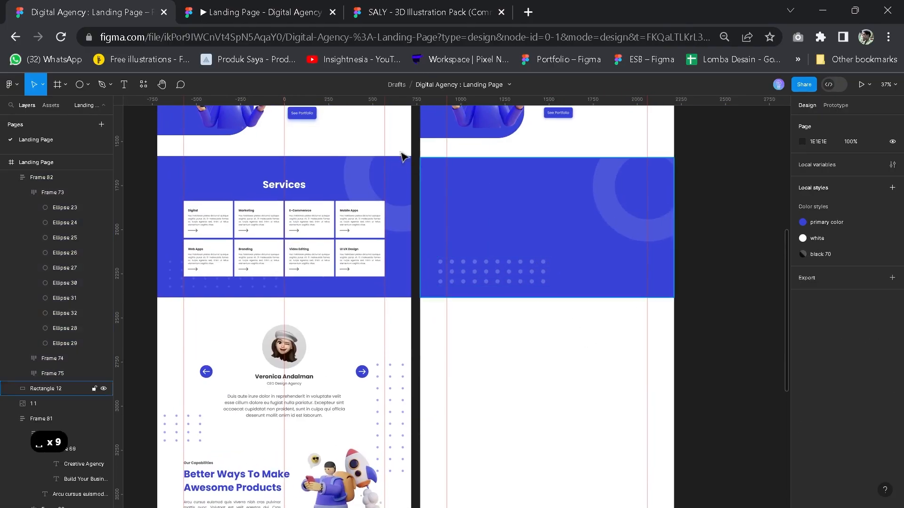
Add a "Services" text heading near the top of the blue section.
{"action": "left_click", "coordinate": [124, 84]}
{"action": "scroll", "coordinate": [506, 319], "scroll_direction": "up", "scroll_amount": 5}
{"action": "left_click", "coordinate": [523, 395]}
{"action": "type", "text": "Services"}
{"action": "key", "text": "Escape"}
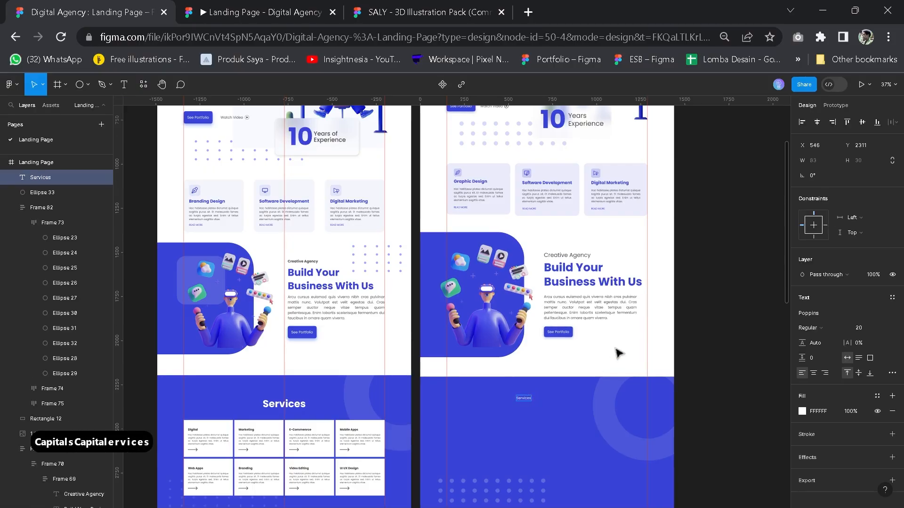
Match the "Services" heading to the reference with Poppins Bold at size 56.
{"action": "left_click", "coordinate": [296, 410]}
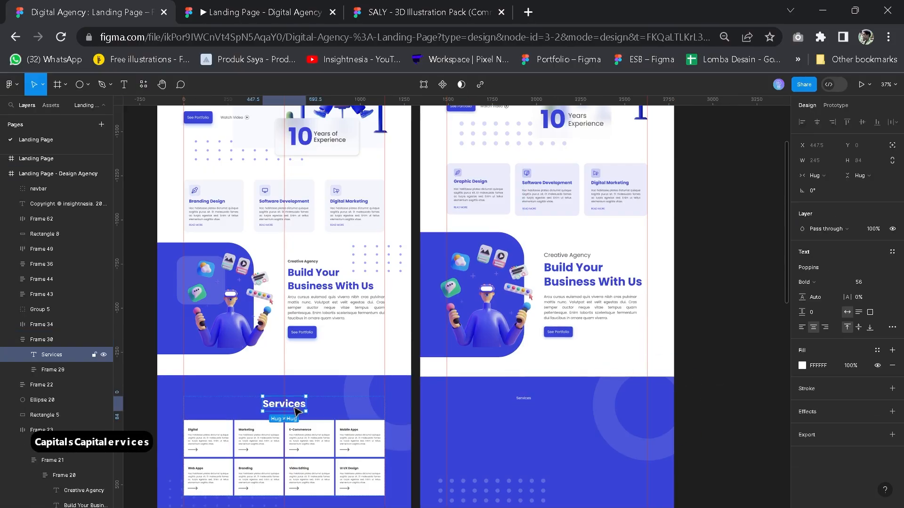
{"action": "left_click", "coordinate": [527, 400]}
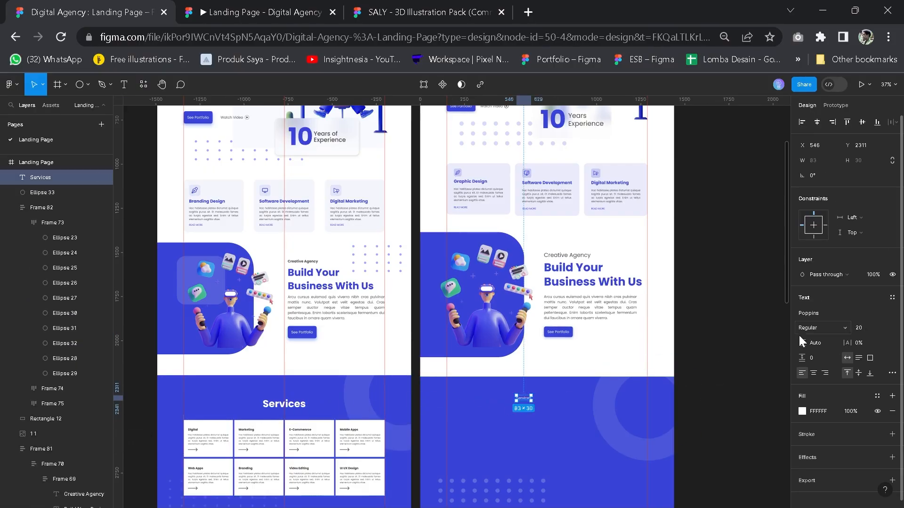
{"action": "left_click", "coordinate": [822, 328]}
{"action": "left_click", "coordinate": [820, 360]}
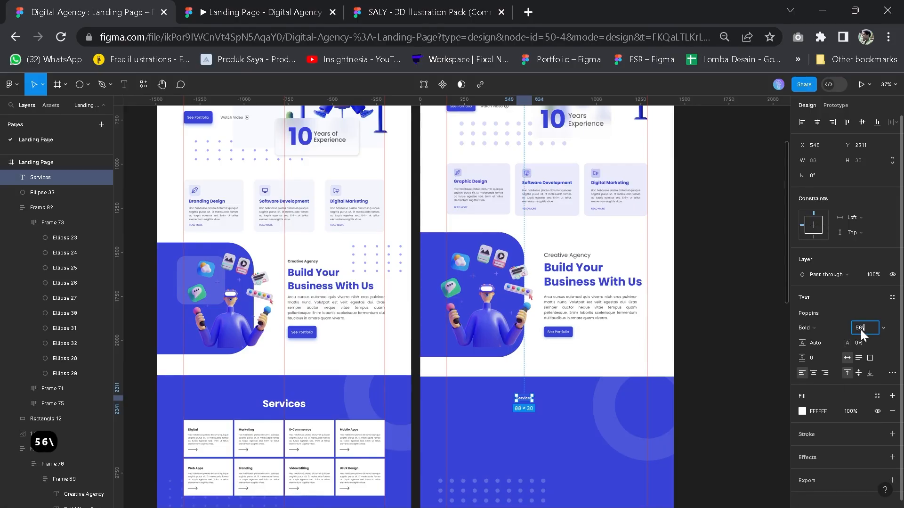
{"action": "left_click", "coordinate": [861, 329]}
{"action": "type", "text": "56\\"}
{"action": "key", "text": "BackSpace"}
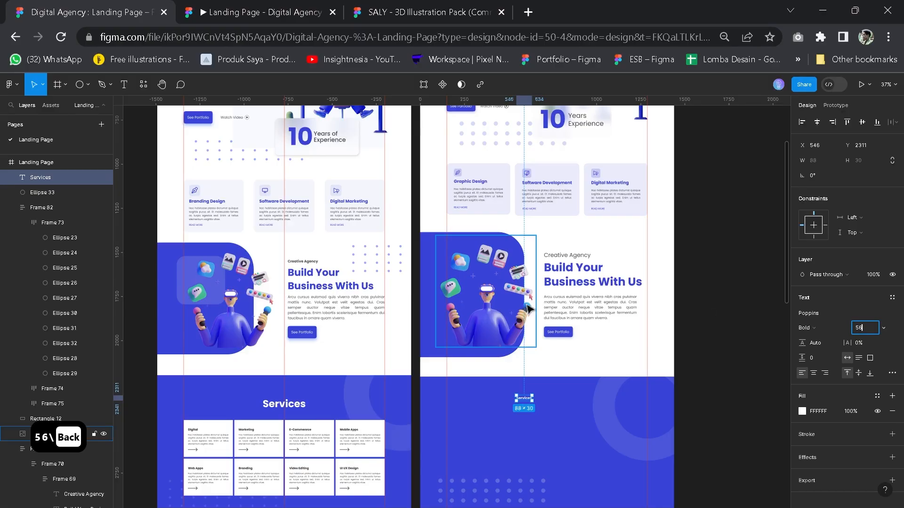
{"action": "key", "text": "Return"}
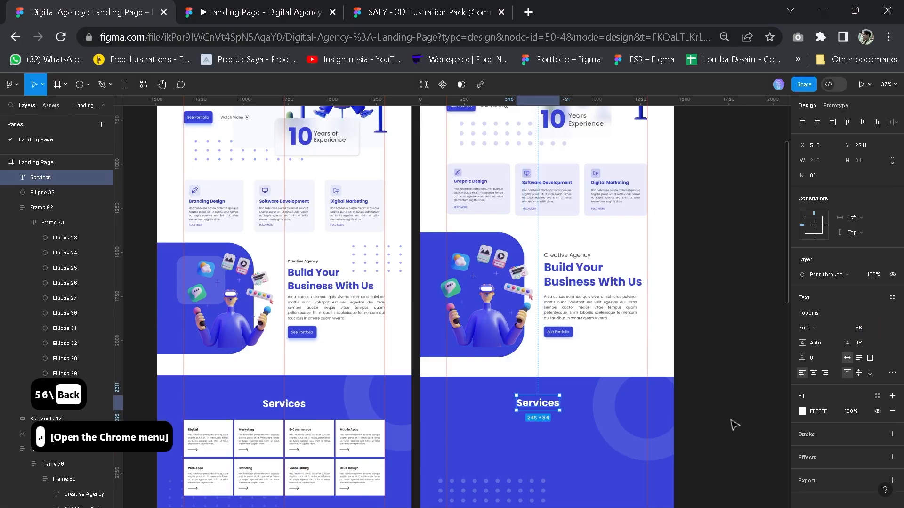
Center-align the "Services" text and center it horizontally on the page.
{"action": "scroll", "coordinate": [838, 410], "scroll_direction": "down", "scroll_amount": 1}
{"action": "left_click", "coordinate": [812, 365]}
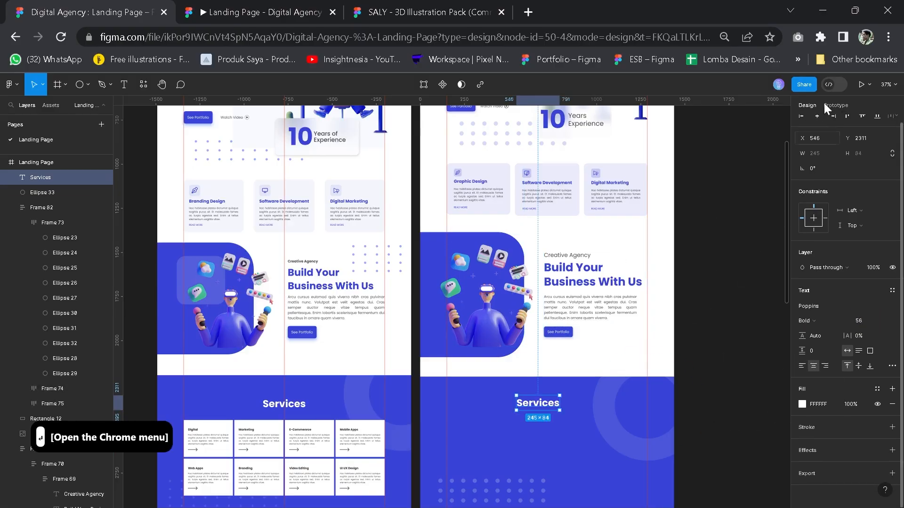
{"action": "left_click", "coordinate": [818, 116]}
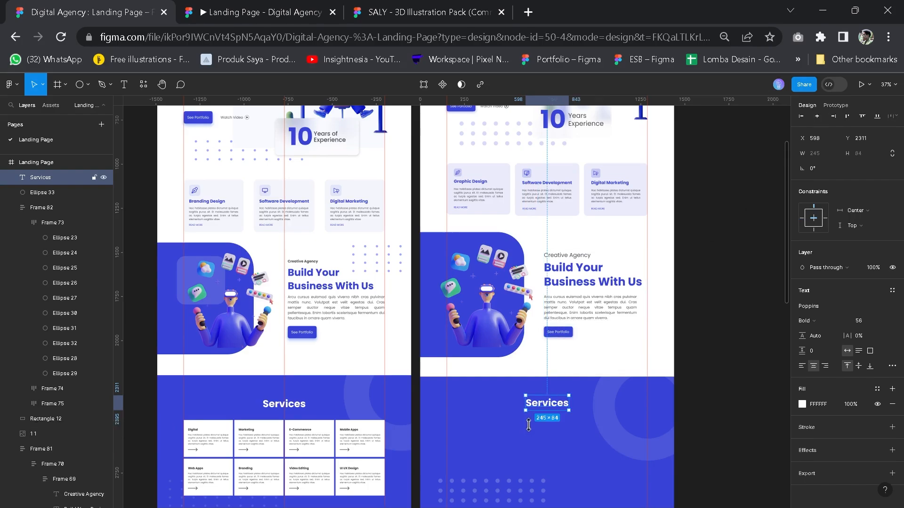
Add a "Digital" text label below and left of the "Services" heading as the first service card's title.
{"action": "scroll", "coordinate": [528, 424], "scroll_direction": "down", "scroll_amount": 3}
{"action": "scroll", "coordinate": [527, 299], "scroll_direction": "up", "scroll_amount": 3}
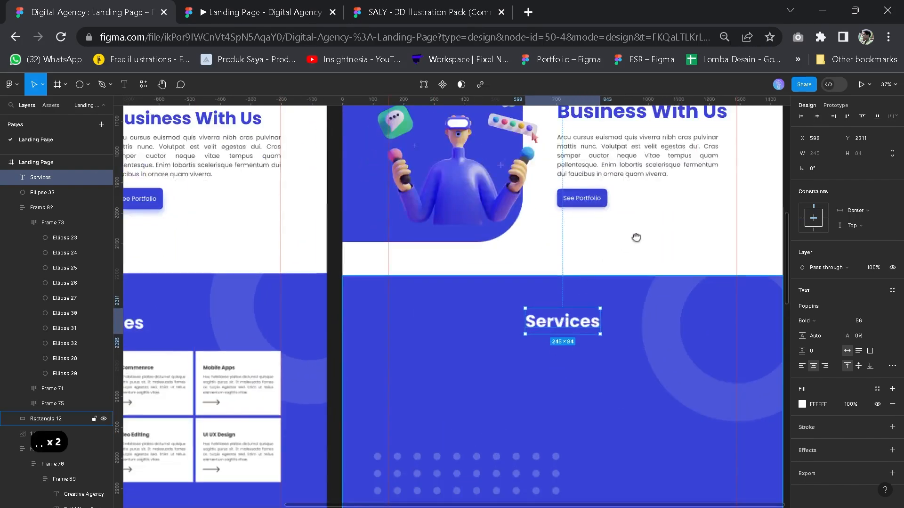
{"action": "left_click_drag", "start_coordinate": [636, 237], "coordinate": [721, 120]}
{"action": "left_click_drag", "start_coordinate": [289, 264], "coordinate": [466, 266]}
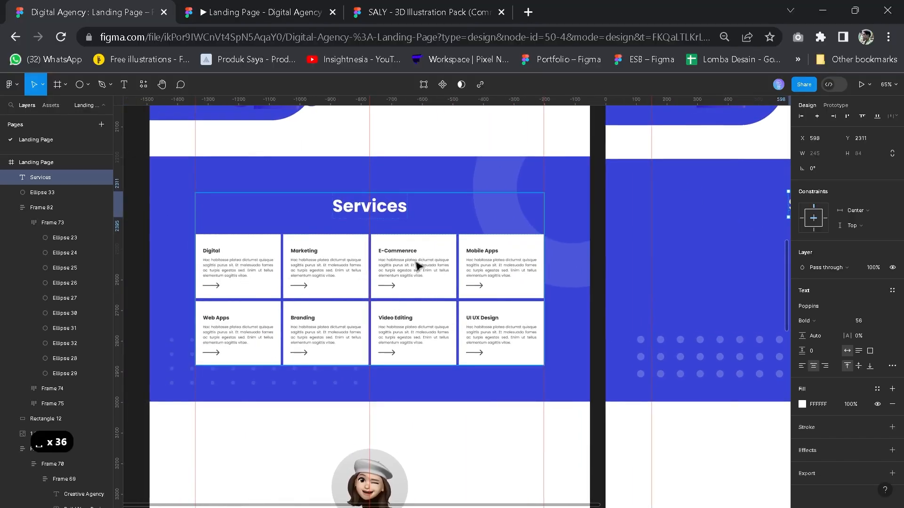
{"action": "left_click_drag", "start_coordinate": [728, 289], "coordinate": [475, 305]}
{"action": "left_click", "coordinate": [125, 85]}
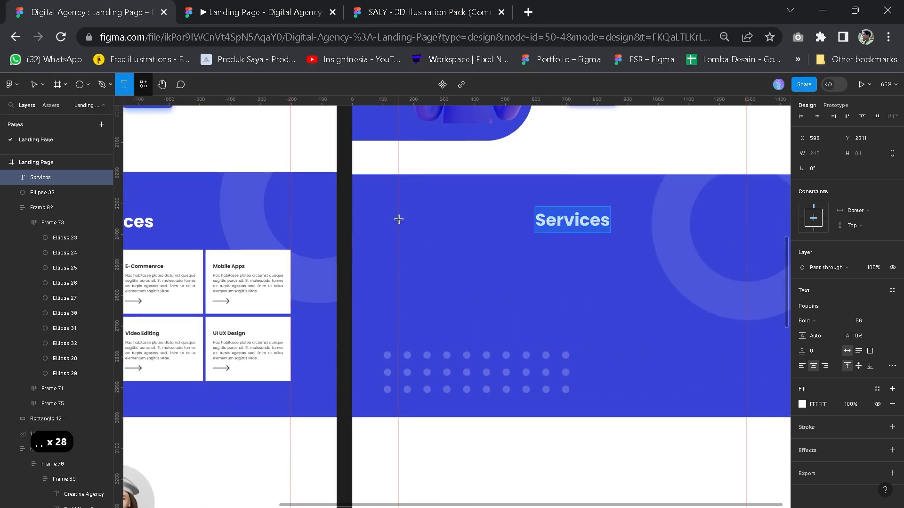
{"action": "left_click", "coordinate": [418, 249]}
{"action": "type", "text": "Digital"}
{"action": "key", "text": "Escape"}
Set the "Digital" title's font size to 16 and move it near the left margin guide at X 169, Y 2457.
{"action": "left_click_drag", "start_coordinate": [418, 261], "coordinate": [438, 265]}
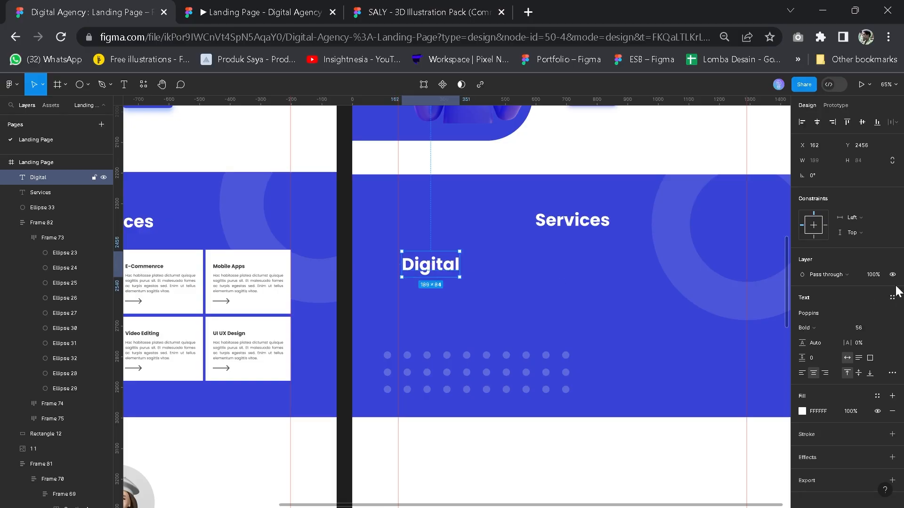
{"action": "left_click", "coordinate": [884, 328]}
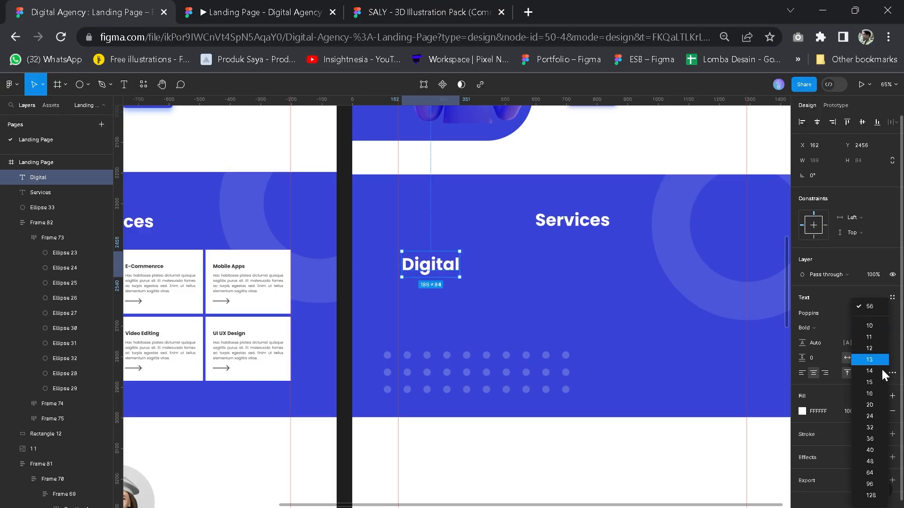
{"action": "left_click", "coordinate": [880, 394]}
{"action": "scroll", "coordinate": [431, 250], "scroll_direction": "up", "scroll_amount": 5}
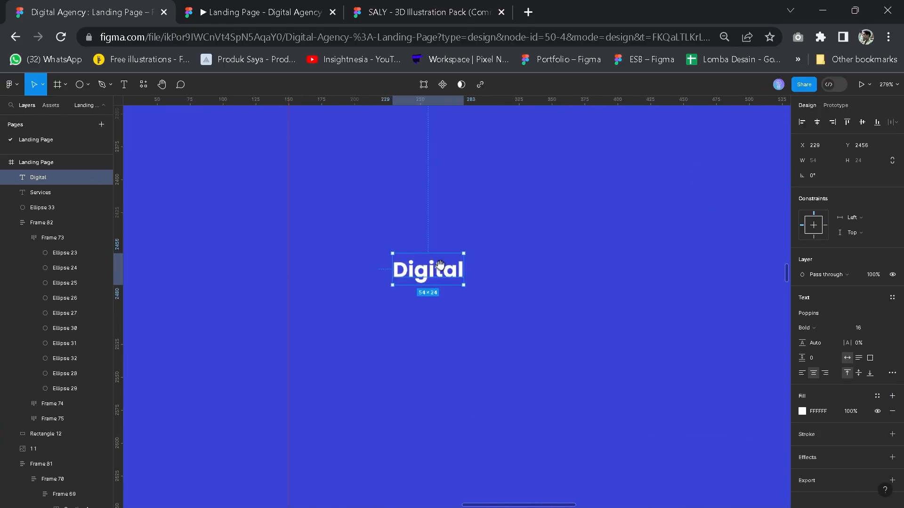
{"action": "key", "text": "space"}
{"action": "key", "text": "space"}
{"action": "left_click_drag", "start_coordinate": [426, 255], "coordinate": [348, 256]}
Copy the description paragraph from the reference's Mobile Apps card and place it under the "Digital" title at X 163, Y 2504.
{"action": "scroll", "coordinate": [411, 262], "scroll_direction": "down", "scroll_amount": 5}
{"action": "left_click_drag", "start_coordinate": [207, 283], "coordinate": [282, 278]}
{"action": "double_click", "coordinate": [245, 293]}
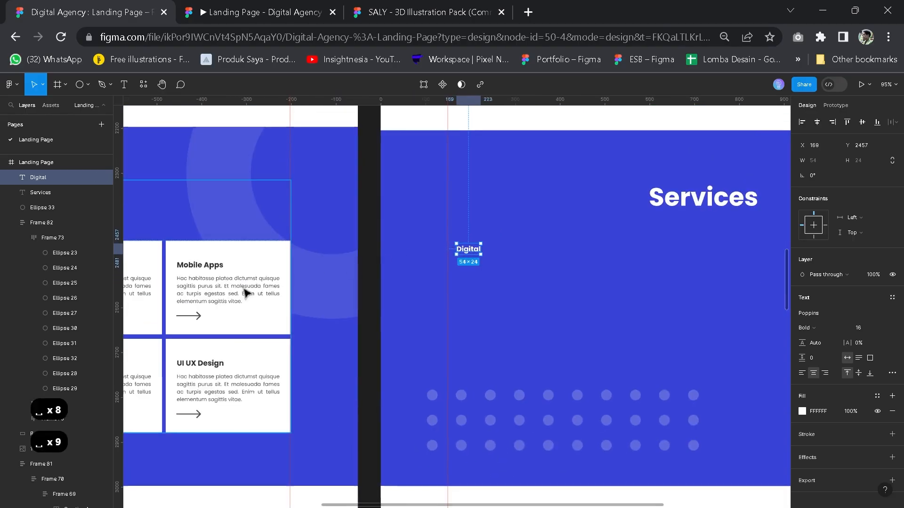
{"action": "double_click", "coordinate": [245, 293]}
{"action": "double_click", "coordinate": [245, 292]}
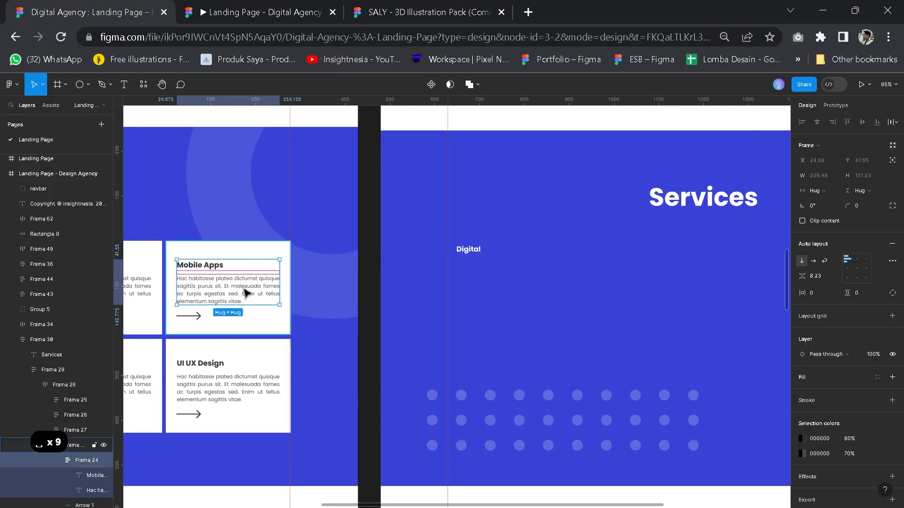
{"action": "double_click", "coordinate": [245, 292]}
{"action": "key", "text": "ctrl+c"}
{"action": "left_click", "coordinate": [474, 297]}
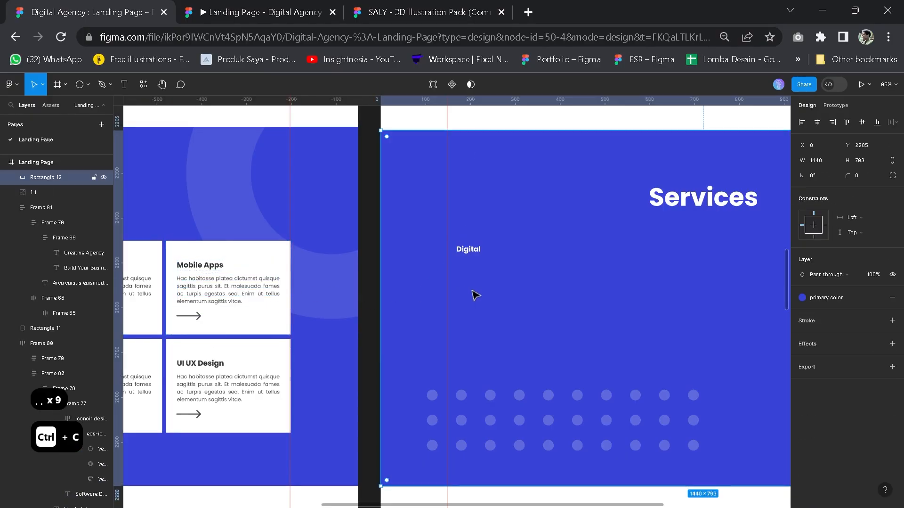
{"action": "key", "text": "ctrl+v"}
{"action": "left_click_drag", "start_coordinate": [471, 307], "coordinate": [492, 298]}
Increase the pasted description's font size slightly to a whole-number preset.
{"action": "scroll", "coordinate": [523, 288], "scroll_direction": "up", "scroll_amount": 5}
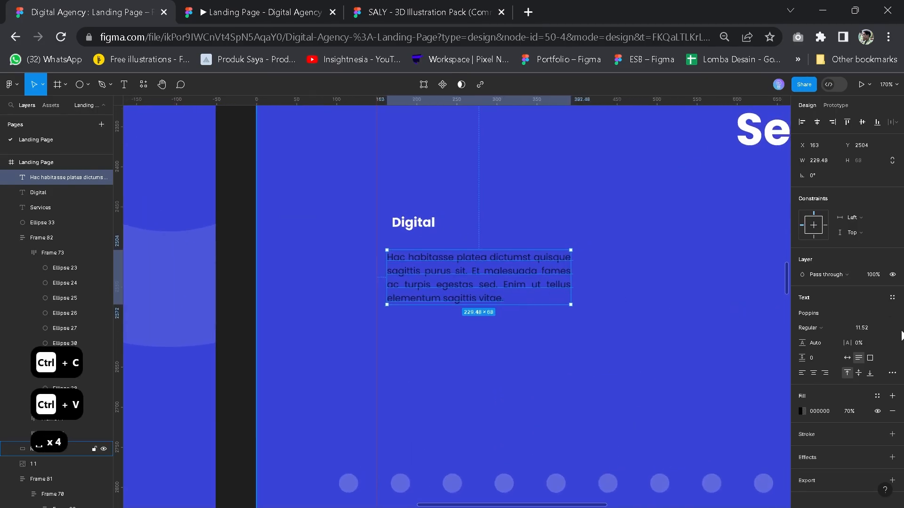
{"action": "left_click", "coordinate": [888, 329]}
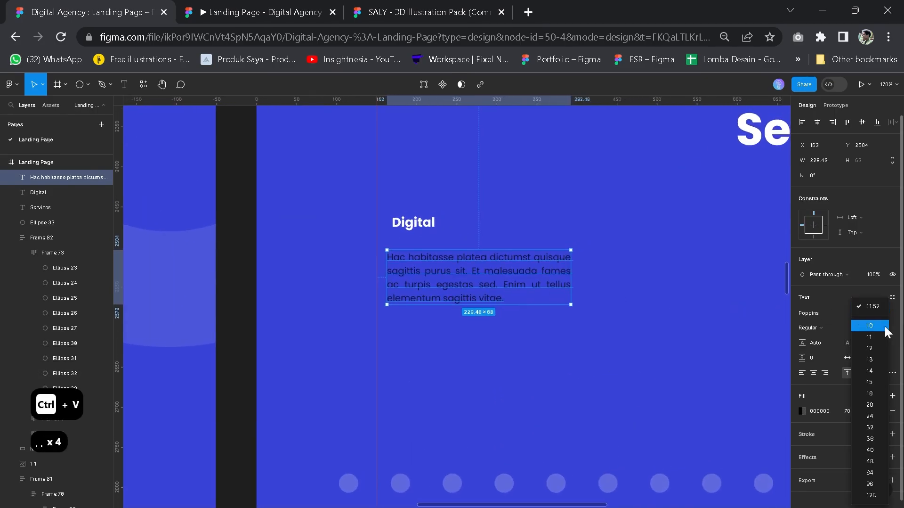
{"action": "key", "text": "Return"}
Move the "Digital" title closer above its description, to about X 165, Y 2467.
{"action": "left_click", "coordinate": [396, 223]}
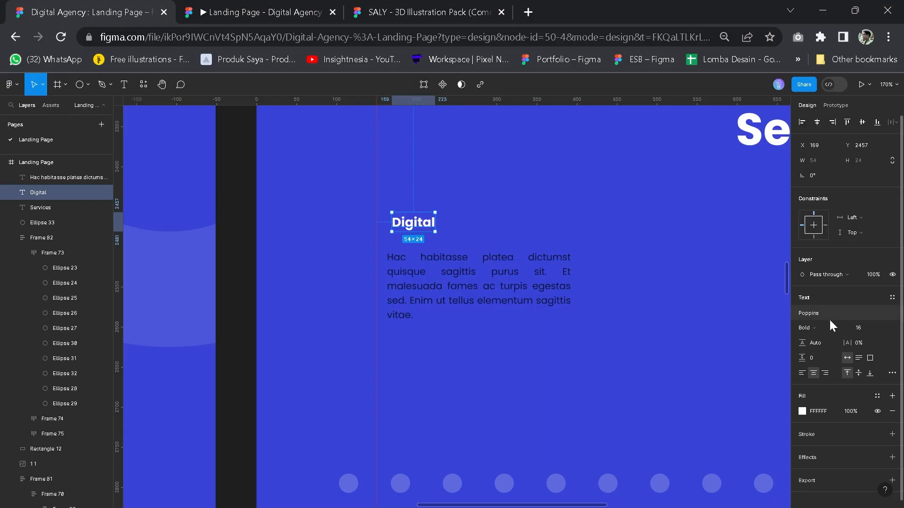
{"action": "scroll", "coordinate": [417, 250], "scroll_direction": "down", "scroll_amount": 1}
{"action": "scroll", "coordinate": [429, 286], "scroll_direction": "down", "scroll_amount": 3}
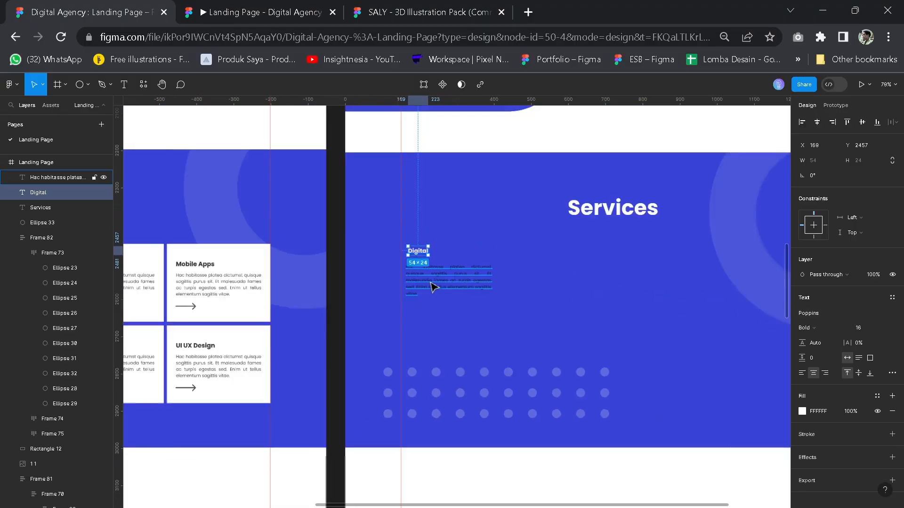
{"action": "scroll", "coordinate": [430, 285], "scroll_direction": "up", "scroll_amount": 2}
{"action": "left_click_drag", "start_coordinate": [413, 249], "coordinate": [411, 254]}
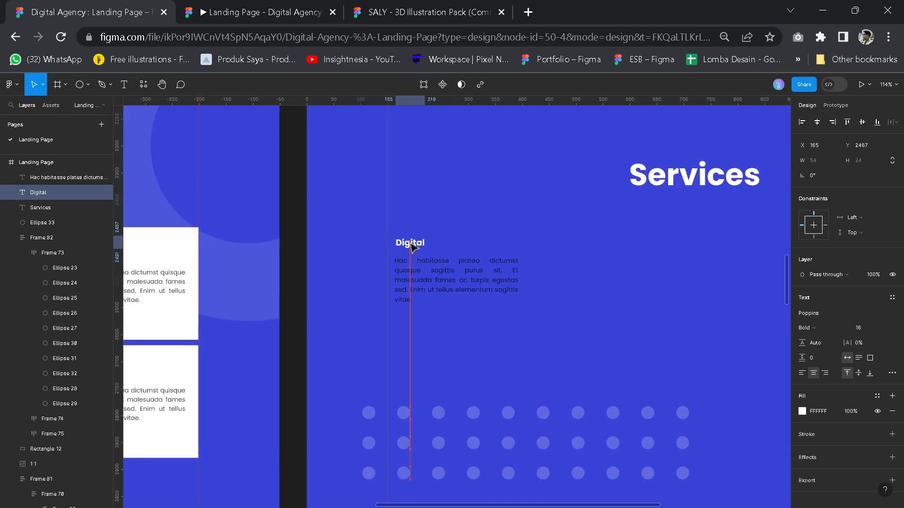
Apply the black 70 color style to the "Digital" title and its description, and align the title with the description at X 163.
{"action": "scroll", "coordinate": [848, 377], "scroll_direction": "down", "scroll_amount": 1}
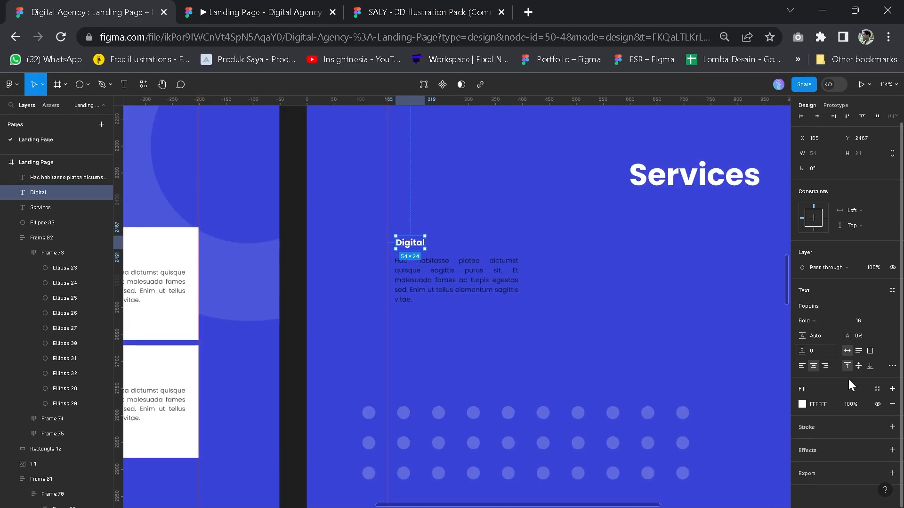
{"action": "left_click", "coordinate": [878, 389]}
{"action": "left_click", "coordinate": [725, 455]}
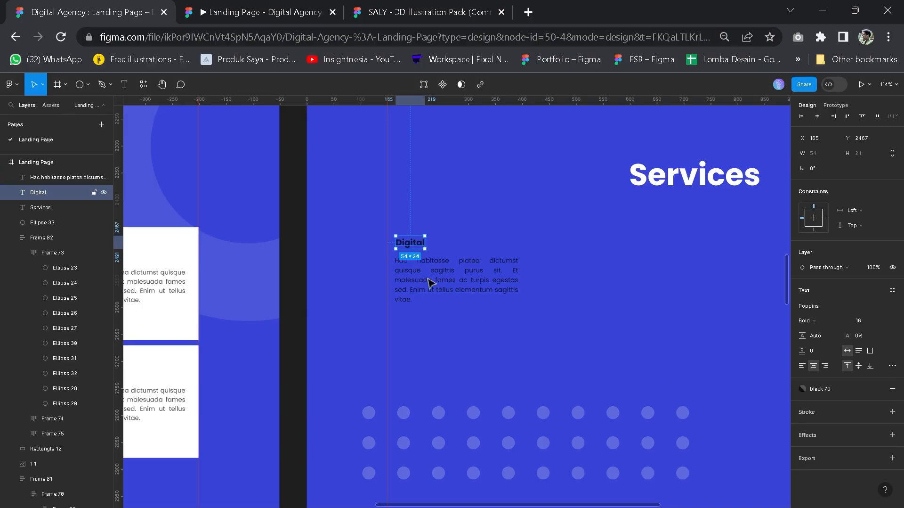
{"action": "left_click", "coordinate": [61, 177]}
{"action": "left_click", "coordinate": [877, 389]}
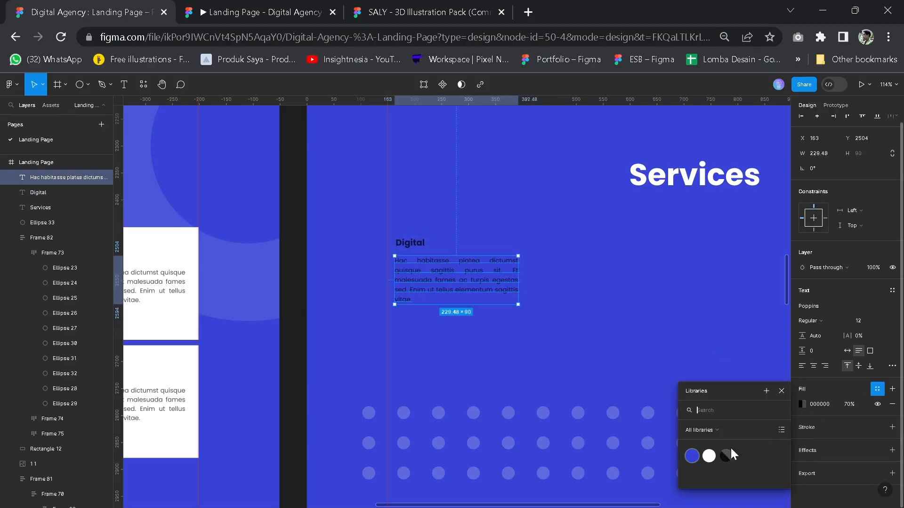
{"action": "left_click", "coordinate": [727, 455]}
{"action": "left_click", "coordinate": [409, 244]}
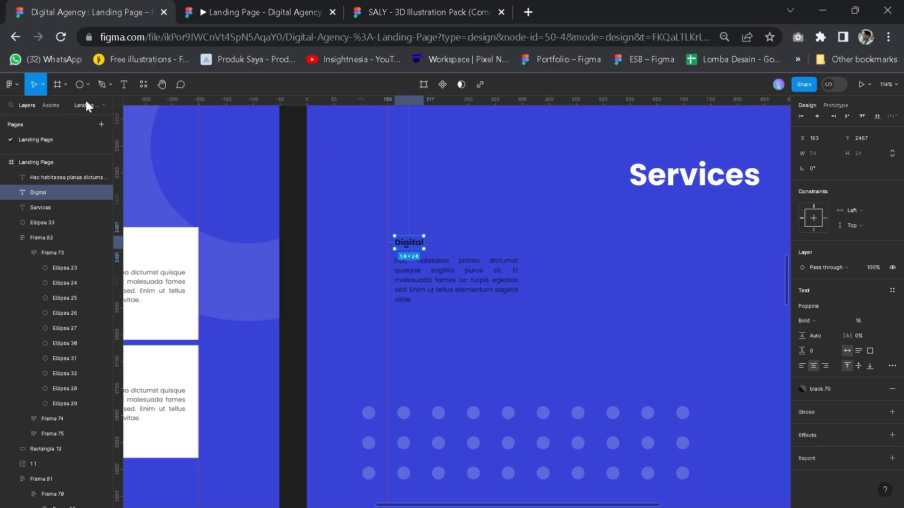
Draw a horizontal arrow below the description paragraph and set its width to 52.
{"action": "left_click", "coordinate": [79, 84]}
{"action": "left_click", "coordinate": [88, 85]}
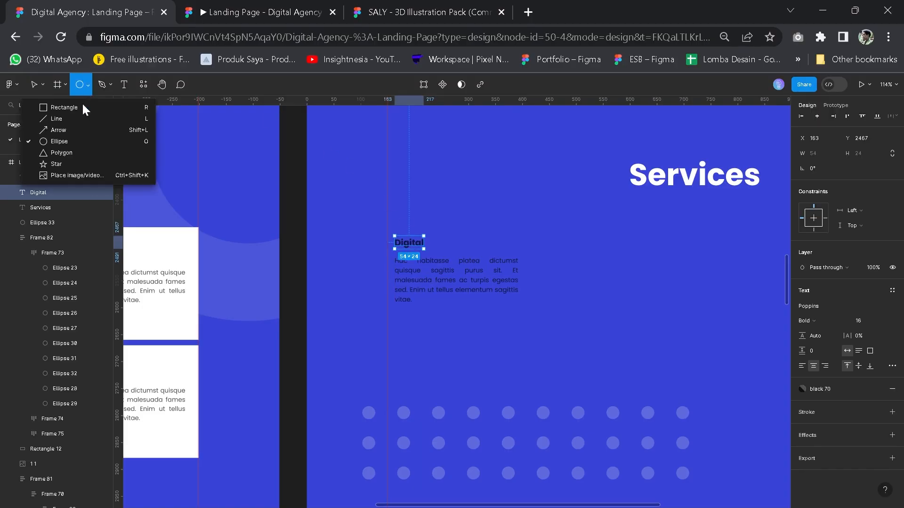
{"action": "left_click", "coordinate": [76, 130]}
{"action": "scroll", "coordinate": [401, 315], "scroll_direction": "up", "scroll_amount": 5}
{"action": "scroll", "coordinate": [401, 307], "scroll_direction": "up", "scroll_amount": 3}
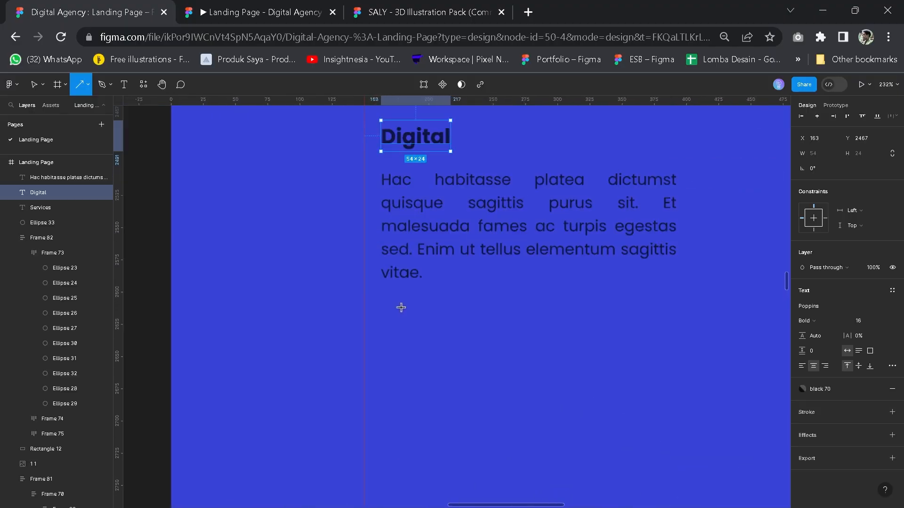
{"action": "mouse_move", "coordinate": [393, 307]}
{"action": "left_mouse_down"}
{"action": "mouse_move", "coordinate": [467, 307]}
{"action": "mouse_move", "coordinate": [458, 307]}
{"action": "left_mouse_up"}
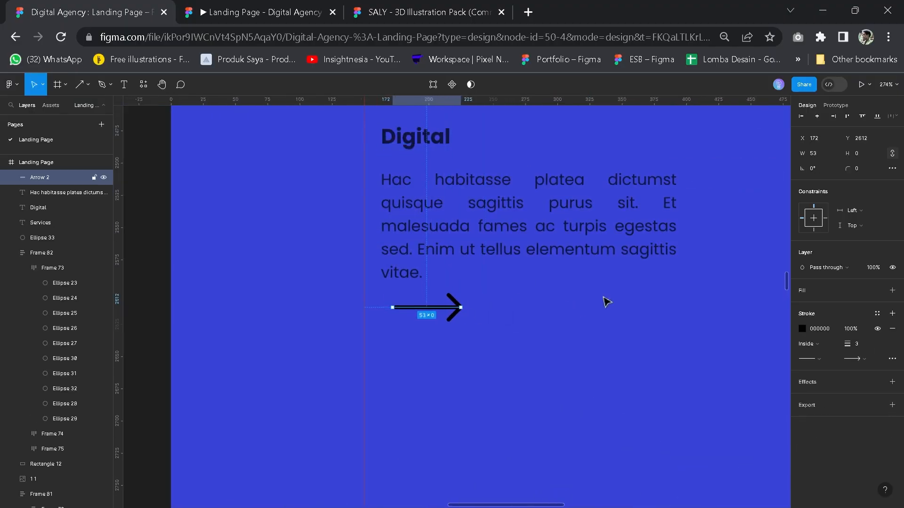
{"action": "left_click", "coordinate": [821, 155]}
{"action": "type", "text": "52"}
{"action": "key", "text": "Return"}
Give the arrow's start point a Round cap and keep Line arrow at its end.
{"action": "left_click", "coordinate": [821, 359]}
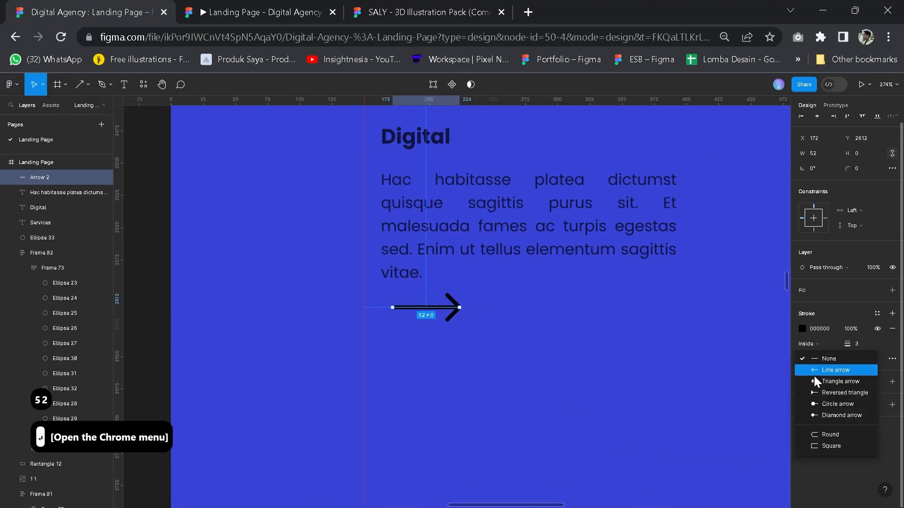
{"action": "left_click", "coordinate": [826, 435]}
{"action": "left_click", "coordinate": [858, 358]}
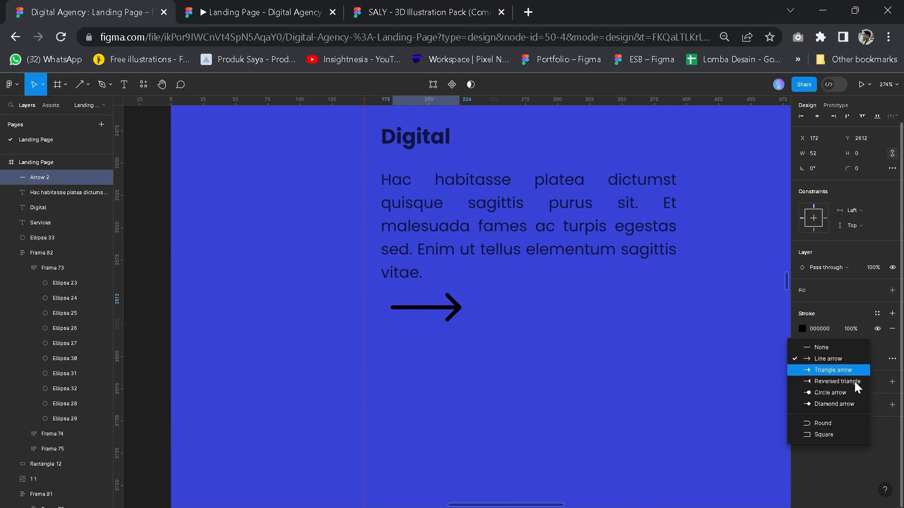
{"action": "left_click", "coordinate": [818, 359]}
Move the arrow to X 165, Y 2617 under the description and apply the black 70 style to its stroke.
{"action": "left_click_drag", "start_coordinate": [438, 311], "coordinate": [427, 314]}
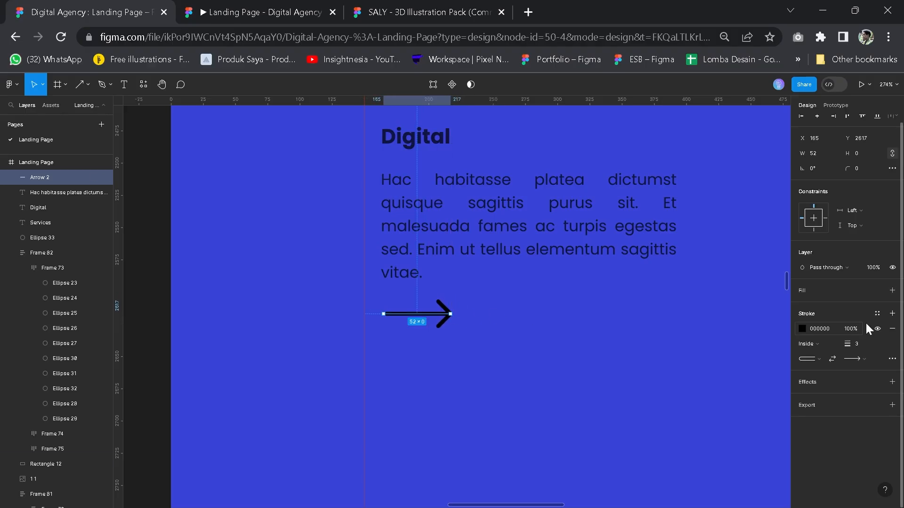
{"action": "left_click", "coordinate": [877, 313]}
{"action": "left_click", "coordinate": [726, 380]}
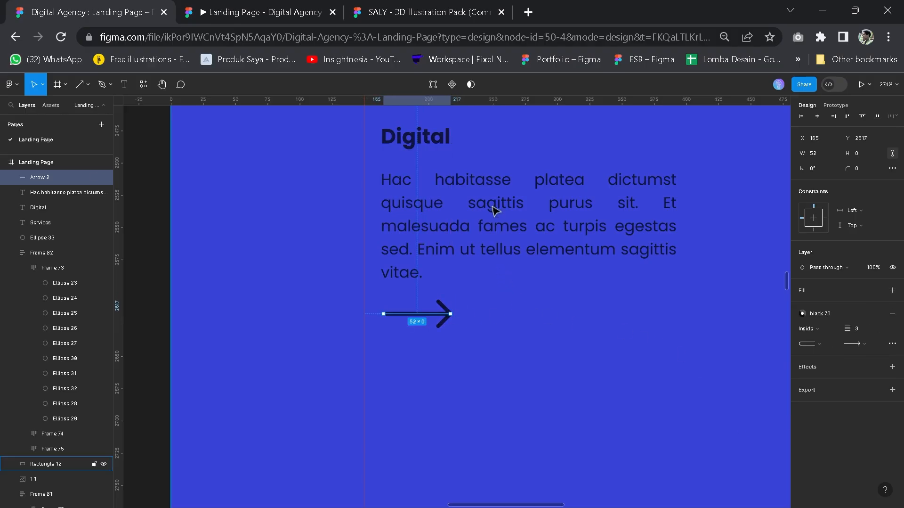
Try combining the title, description and arrow in a single vertical auto layout with a spacing of 15.
{"action": "key", "text": "space"}
{"action": "left_click_drag", "start_coordinate": [491, 204], "coordinate": [495, 218]}
{"action": "left_click", "coordinate": [435, 155]}
{"action": "left_click", "coordinate": [459, 249], "text": "shift"}
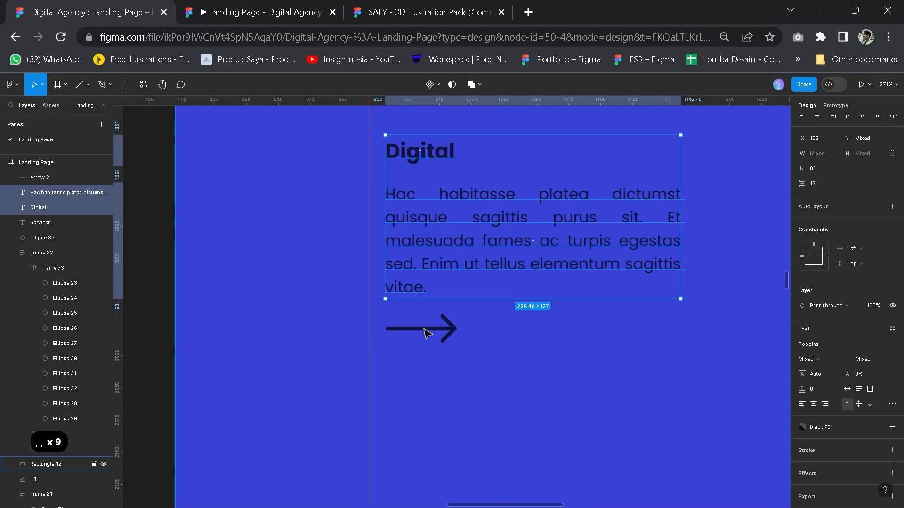
{"action": "left_click", "coordinate": [423, 328], "text": "shift"}
{"action": "left_click", "coordinate": [830, 269]}
{"action": "type", "text": "15"}
{"action": "key", "text": "Return"}
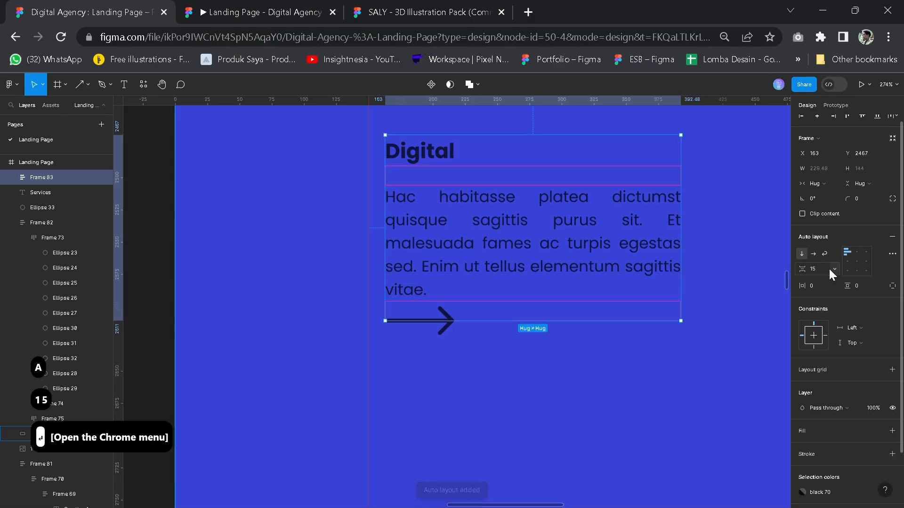
Ungroup the auto layout frame holding the title, description and arrow.
{"action": "right_click", "coordinate": [520, 198]}
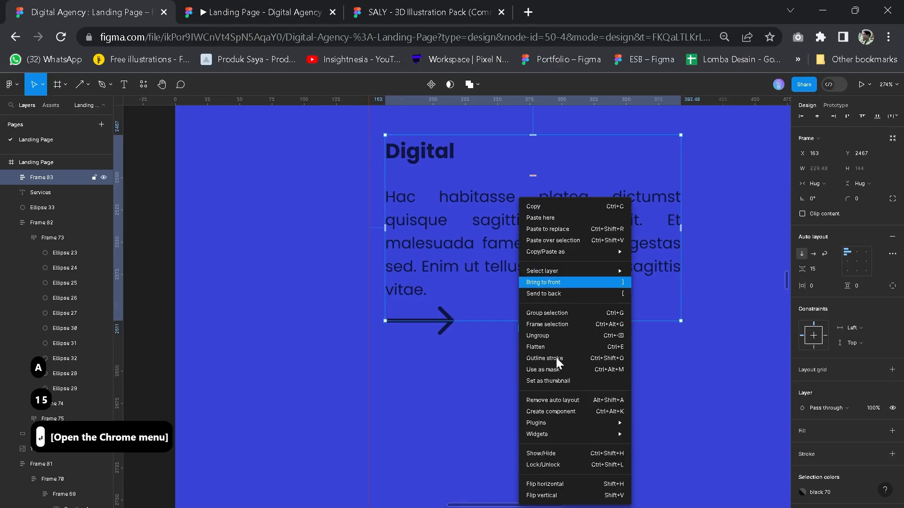
{"action": "left_click", "coordinate": [544, 335]}
{"action": "left_click", "coordinate": [509, 369]}
Wrap only the "Digital" title and its description in a vertical auto layout frame.
{"action": "left_click", "coordinate": [436, 160]}
{"action": "left_click", "coordinate": [456, 250], "text": "shift"}
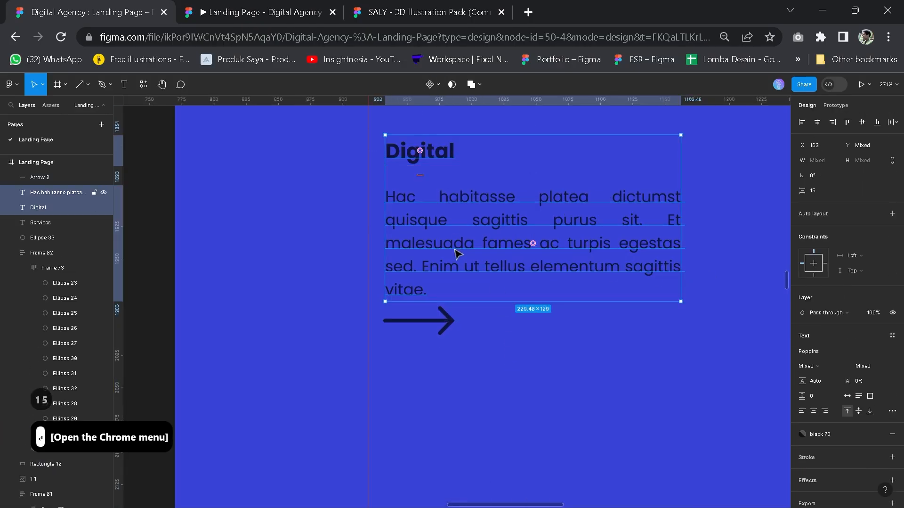
{"action": "key", "text": "shift+a"}
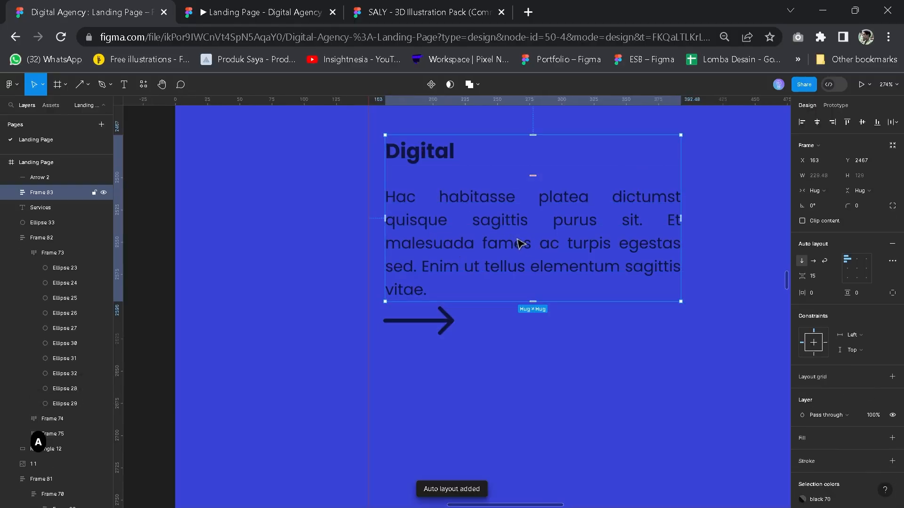
Narrow the description paragraph to a width of 216 and set the spacing between title and description to 10.
{"action": "double_click", "coordinate": [518, 243]}
{"action": "left_click_drag", "start_coordinate": [678, 213], "coordinate": [663, 213]}
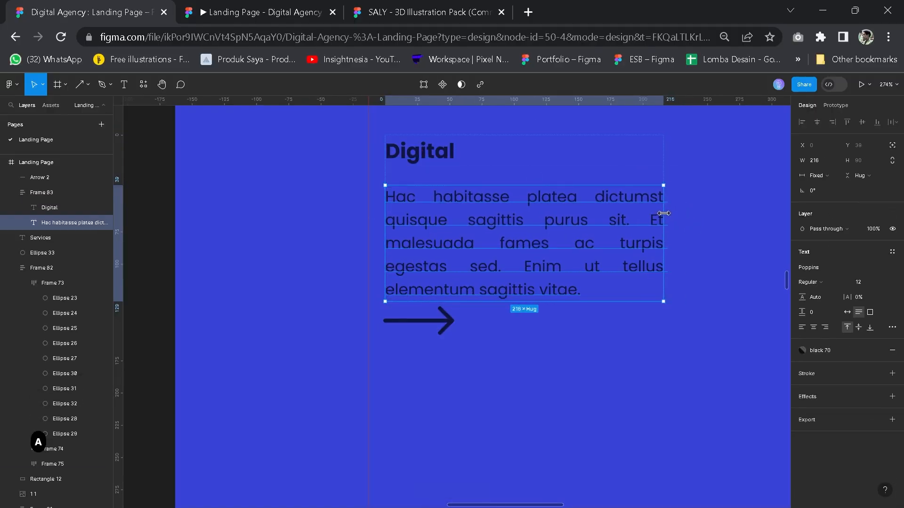
{"action": "left_click", "coordinate": [724, 194]}
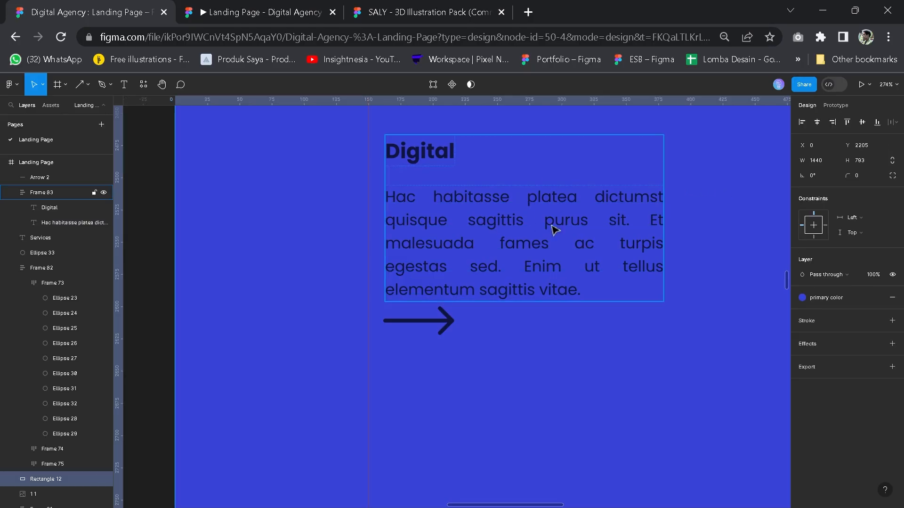
{"action": "left_click", "coordinate": [526, 229]}
{"action": "left_click", "coordinate": [817, 276]}
{"action": "type", "text": "1"}
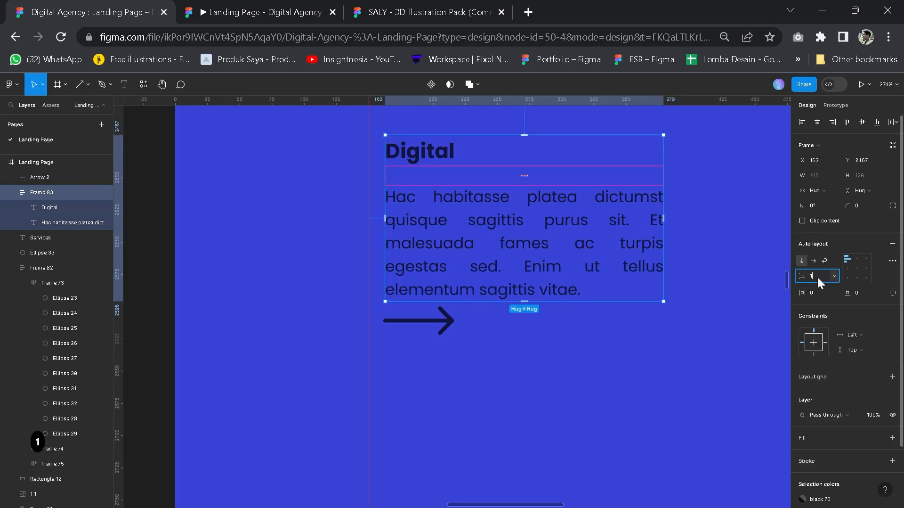
{"action": "type", "text": "0"}
{"action": "key", "text": "Return"}
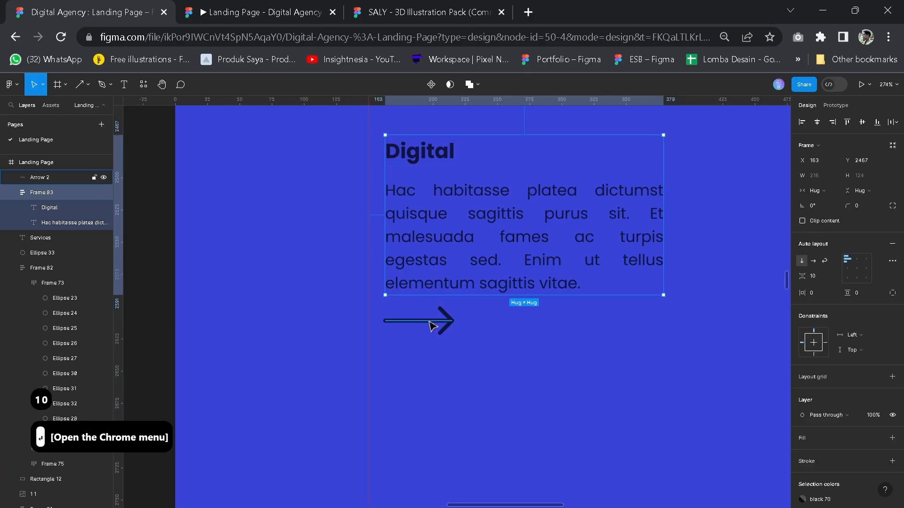
Combine the text frame and the arrow in an outer vertical auto layout with a spacing of 25.
{"action": "left_click", "coordinate": [432, 324], "text": "shift"}
{"action": "key", "text": "shift+a"}
{"action": "left_click", "coordinate": [816, 276]}
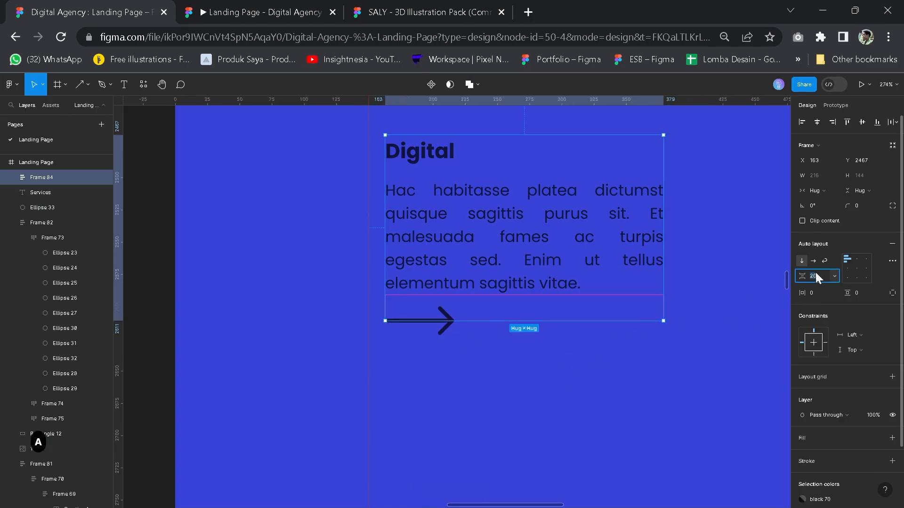
{"action": "type", "text": "25"}
{"action": "key", "text": "Return"}
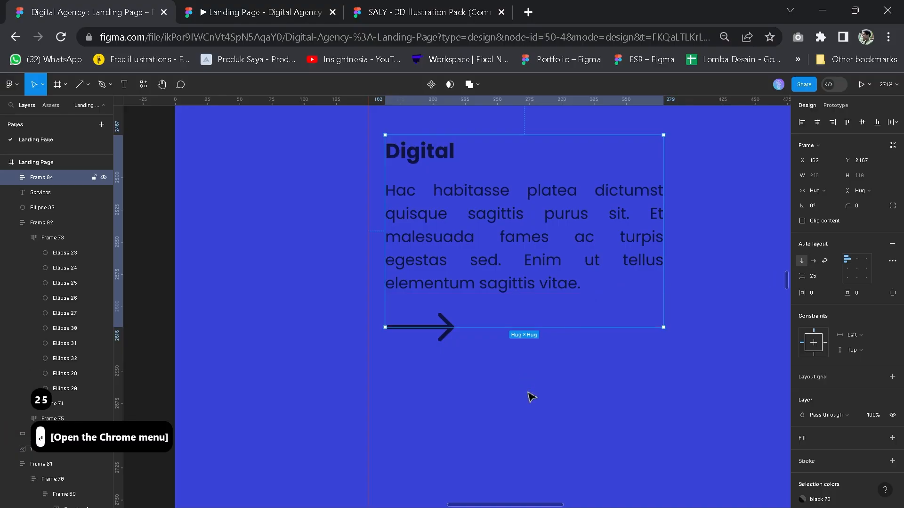
Set the outer card frame's horizontal and vertical padding to 20 and give it a white FFFFFF fill.
{"action": "left_click", "coordinate": [540, 404]}
{"action": "left_click", "coordinate": [502, 252]}
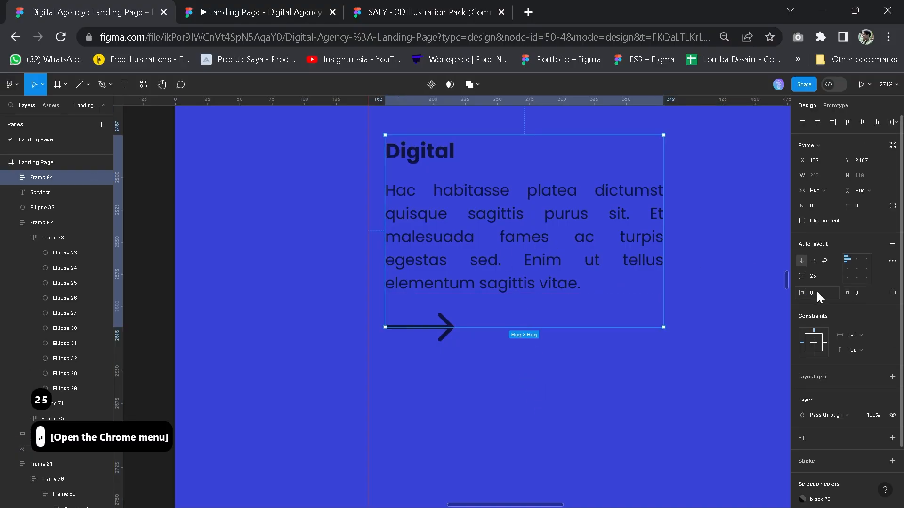
{"action": "type", "text": "20"}
{"action": "key", "text": "Tab"}
{"action": "type", "text": "20"}
{"action": "scroll", "coordinate": [843, 339], "scroll_direction": "down", "scroll_amount": 2}
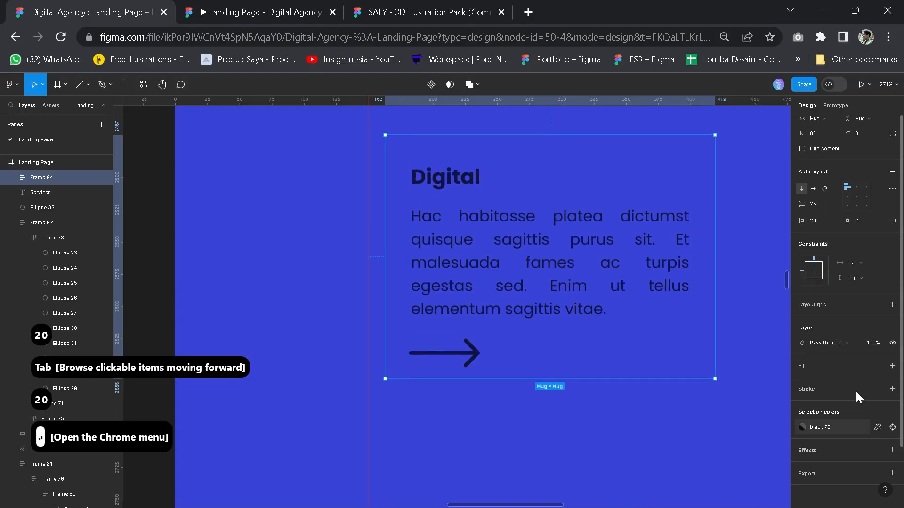
{"action": "left_click", "coordinate": [892, 366]}
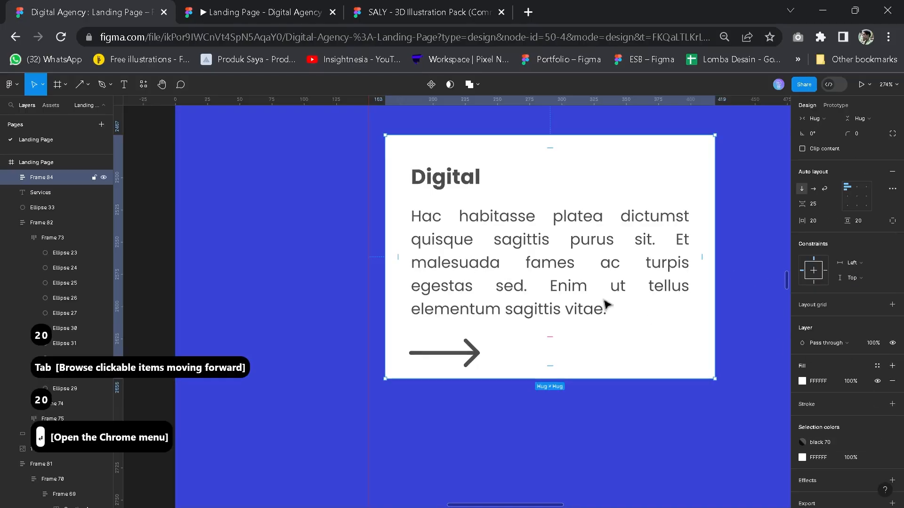
{"action": "scroll", "coordinate": [603, 297], "scroll_direction": "down", "scroll_amount": 3}
{"action": "scroll", "coordinate": [834, 250], "scroll_direction": "up", "scroll_amount": 2}
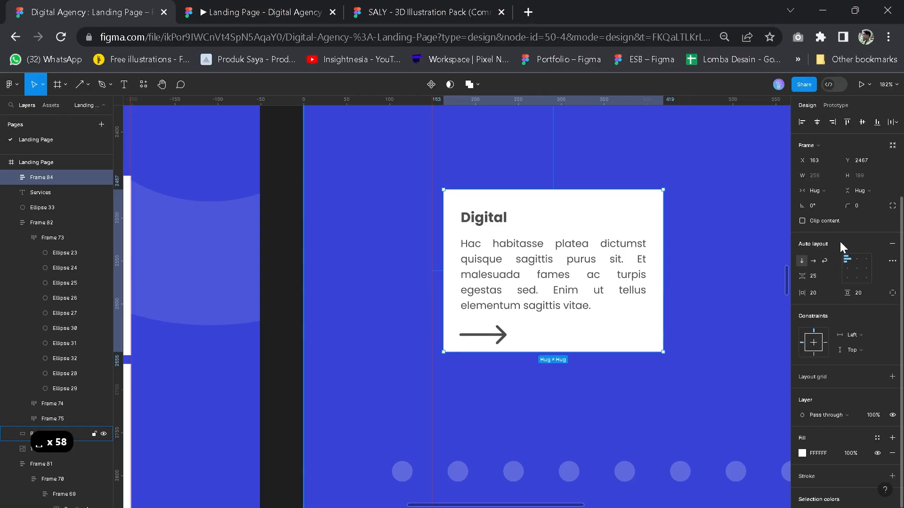
Try a vertical padding of 40 on the Digital card, and reduce it to 30.
{"action": "type", "text": "40"}
{"action": "key", "text": "Return"}
{"action": "left_click", "coordinate": [861, 293]}
{"action": "type", "text": "30"}
{"action": "key", "text": "Return"}
{"action": "left_click", "coordinate": [697, 284]}
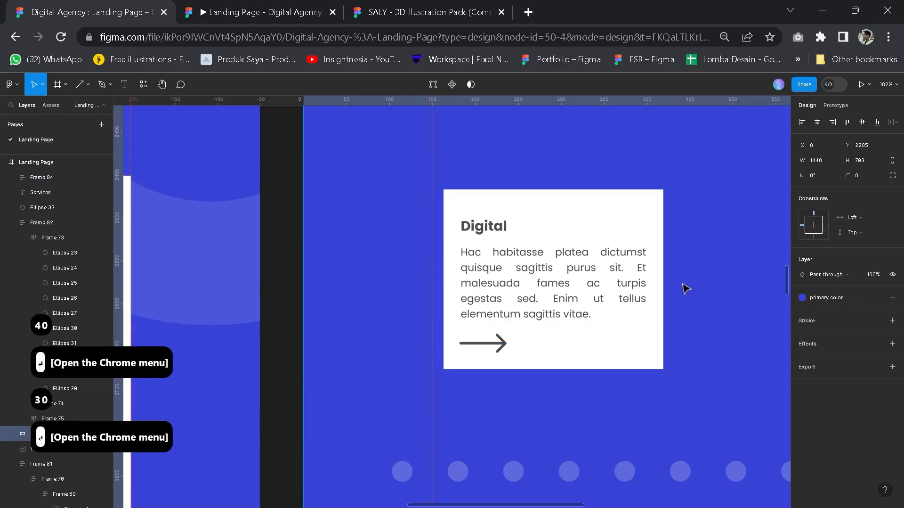
Set both the horizontal and vertical padding of the Digital card to 24.
{"action": "scroll", "coordinate": [687, 284], "scroll_direction": "down", "scroll_amount": 6}
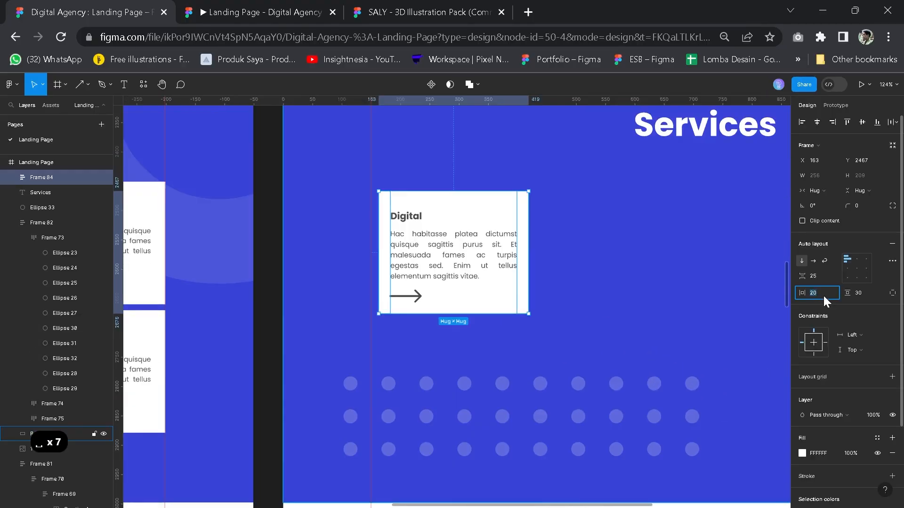
{"action": "type", "text": "24"}
{"action": "key", "text": "Tab"}
{"action": "type", "text": "24"}
{"action": "key", "text": "Return"}
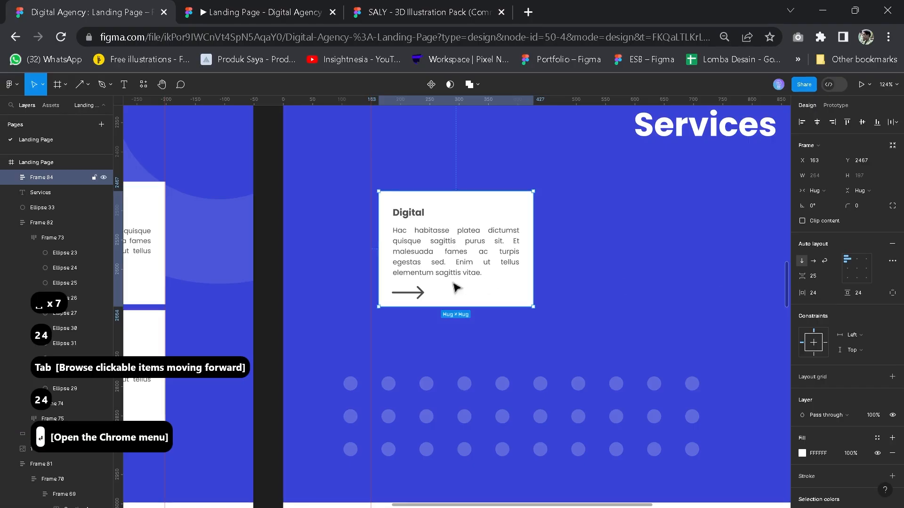
Detach the black 70 style from the card's "Digital" title and set its black fill's opacity to 80%.
{"action": "key", "text": "space"}
{"action": "left_click_drag", "start_coordinate": [400, 237], "coordinate": [452, 244]}
{"action": "double_click", "coordinate": [464, 231]}
{"action": "double_click", "coordinate": [464, 232]}
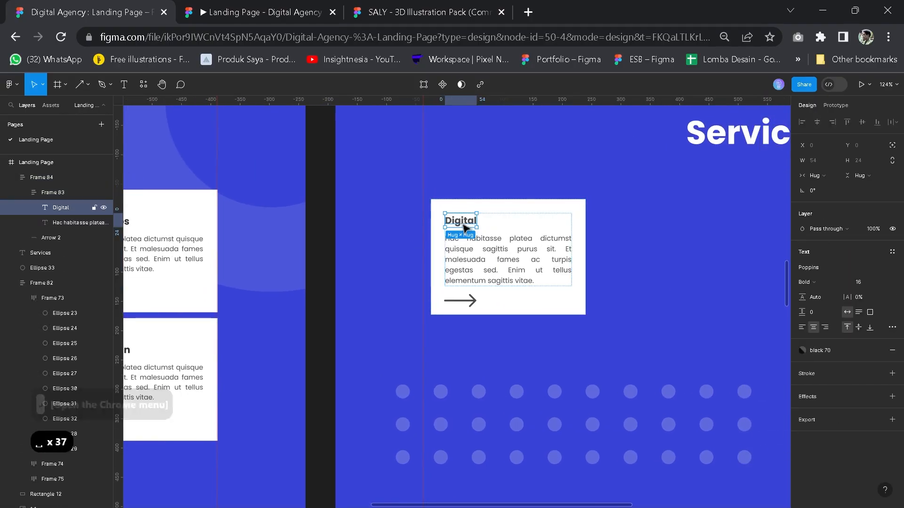
{"action": "left_click", "coordinate": [878, 350]}
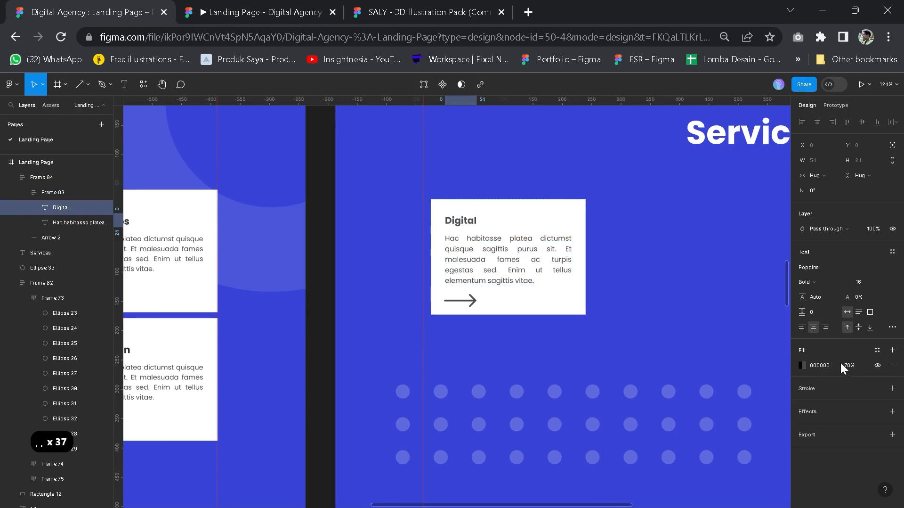
{"action": "type", "text": "100"}
{"action": "key", "text": "Return"}
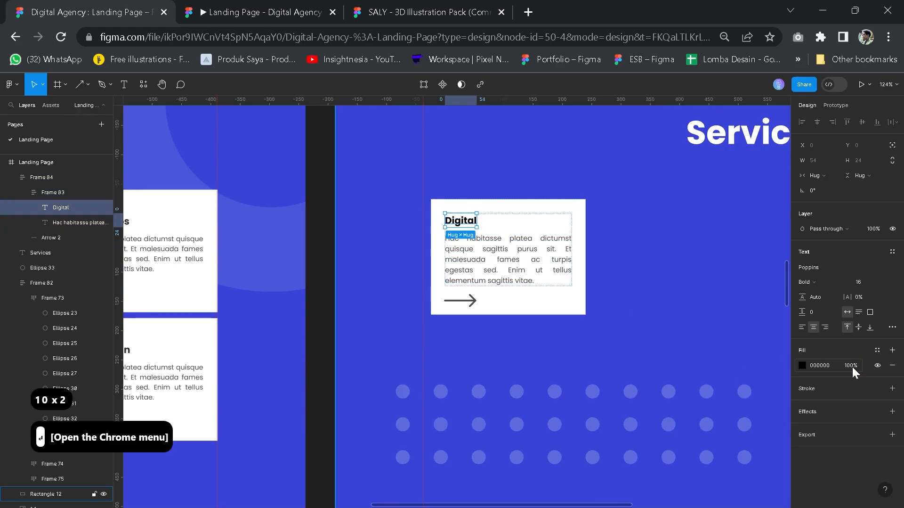
{"action": "left_click", "coordinate": [852, 365]}
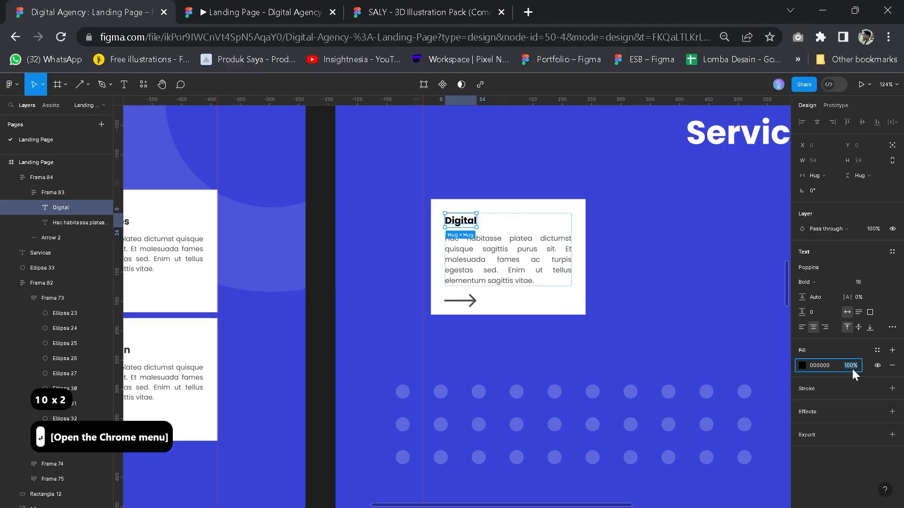
{"action": "type", "text": "80"}
{"action": "key", "text": "Return"}
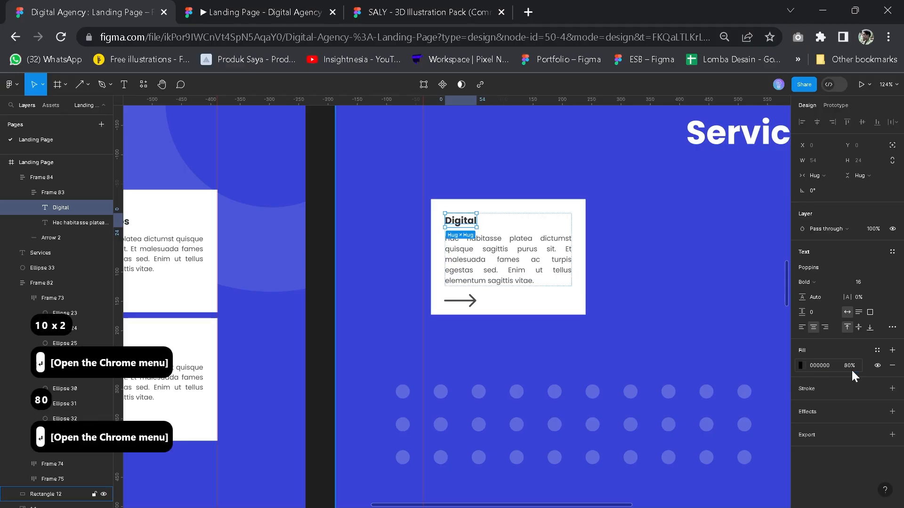
Move the Digital card against the left margin guide at X 150, Y 2470.
{"action": "left_click", "coordinate": [671, 328]}
{"action": "left_click", "coordinate": [555, 292]}
{"action": "left_click_drag", "start_coordinate": [529, 250], "coordinate": [512, 265]}
{"action": "scroll", "coordinate": [534, 255], "scroll_direction": "down", "scroll_amount": 2}
{"action": "key", "text": "space"}
{"action": "scroll", "coordinate": [516, 269], "scroll_direction": "up", "scroll_amount": 2}
{"action": "key", "text": "space"}
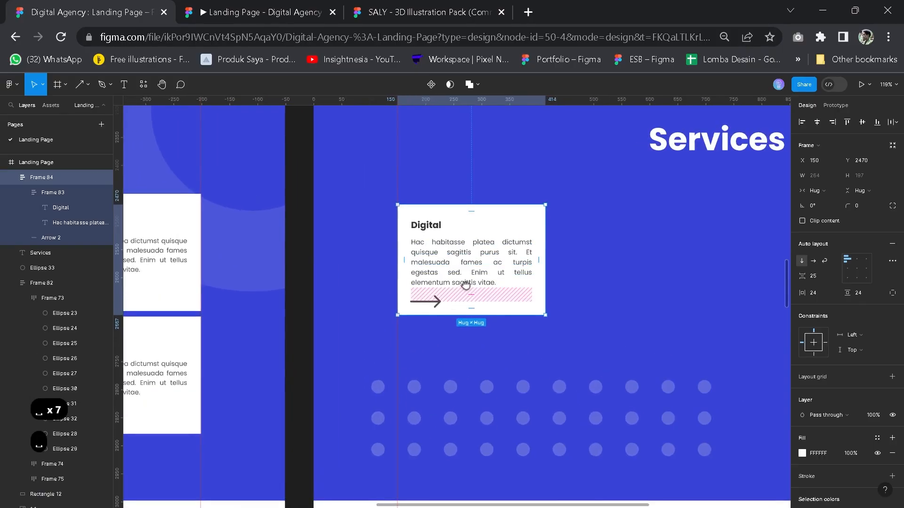
Set the vertical padding of the Digital card to 39.
{"action": "left_click_drag", "start_coordinate": [465, 283], "coordinate": [469, 280]}
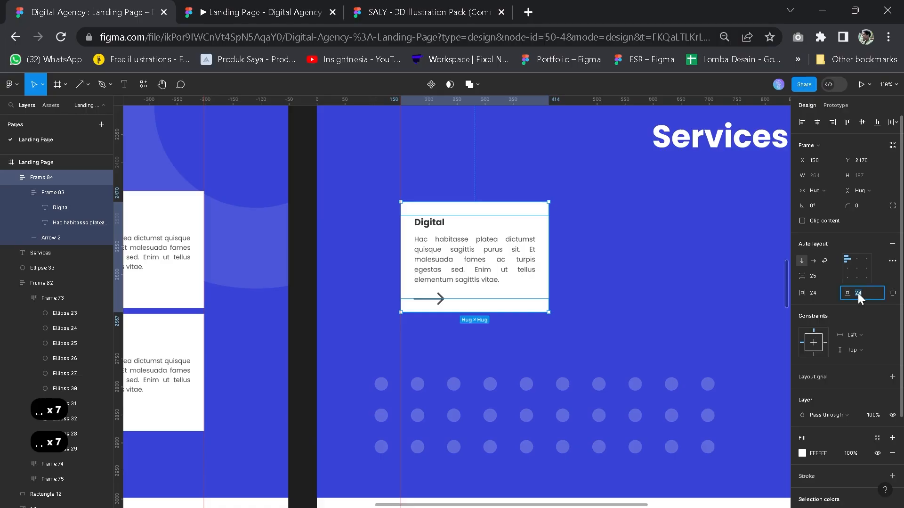
{"action": "type", "text": "39"}
{"action": "key", "text": "Return"}
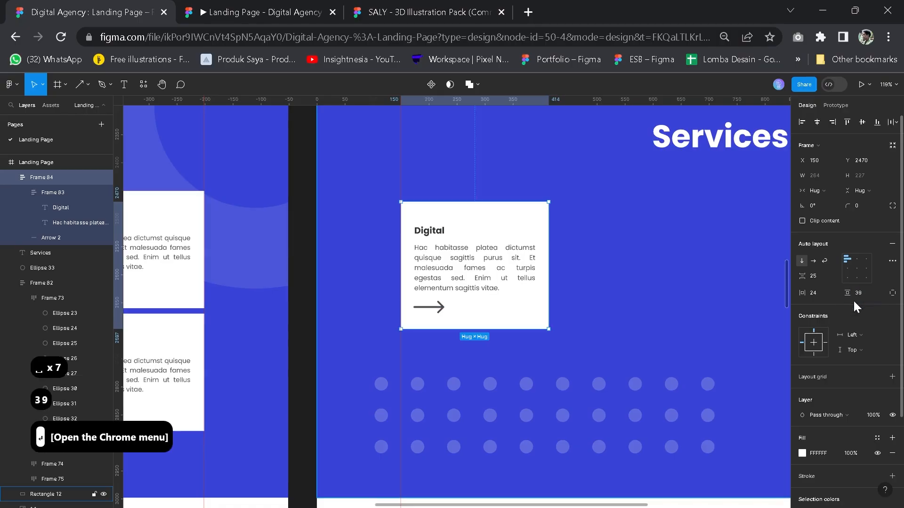
{"action": "left_click", "coordinate": [581, 279]}
{"action": "key", "text": "space"}
{"action": "left_click_drag", "start_coordinate": [603, 274], "coordinate": [479, 269]}
{"action": "left_click", "coordinate": [464, 238]}
{"action": "scroll", "coordinate": [533, 247], "scroll_direction": "down", "scroll_amount": 1}
{"action": "scroll", "coordinate": [534, 247], "scroll_direction": "down", "scroll_amount": 2}
{"action": "key", "text": "space"}
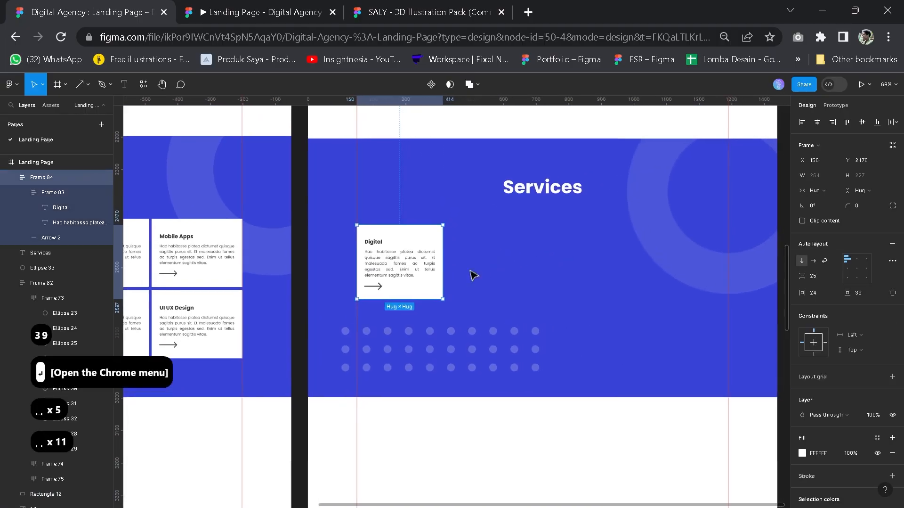
Set the horizontal padding of the Digital card to 25.
{"action": "scroll", "coordinate": [456, 269], "scroll_direction": "up", "scroll_amount": 3}
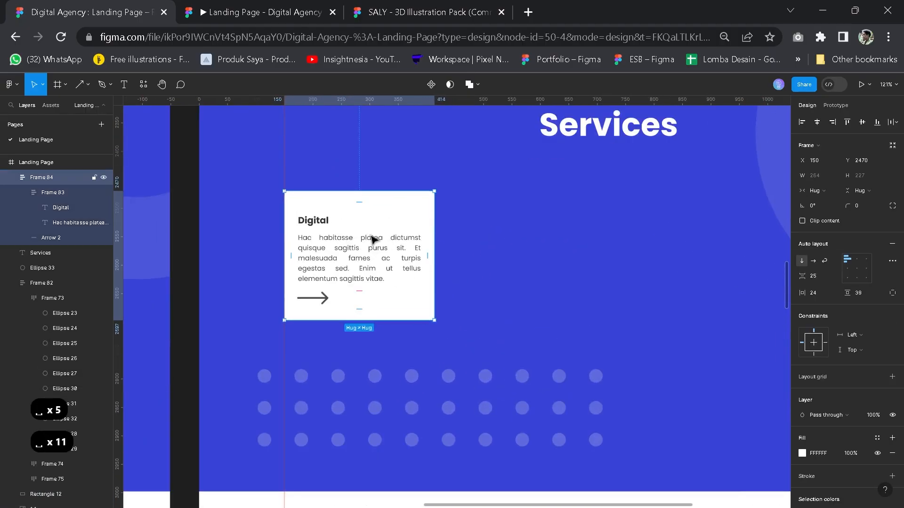
{"action": "left_click", "coordinate": [821, 295]}
{"action": "type", "text": "25"}
{"action": "key", "text": "Return"}
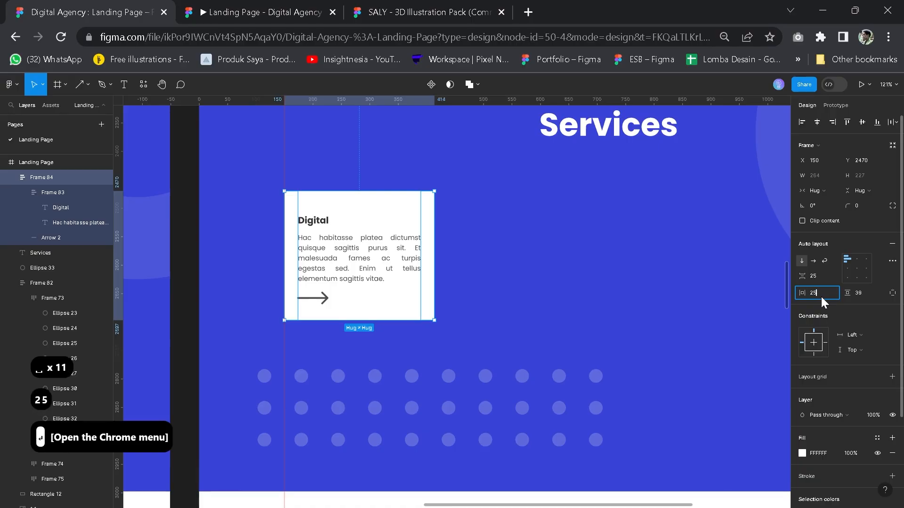
{"action": "left_click", "coordinate": [546, 245]}
{"action": "left_click", "coordinate": [395, 217]}
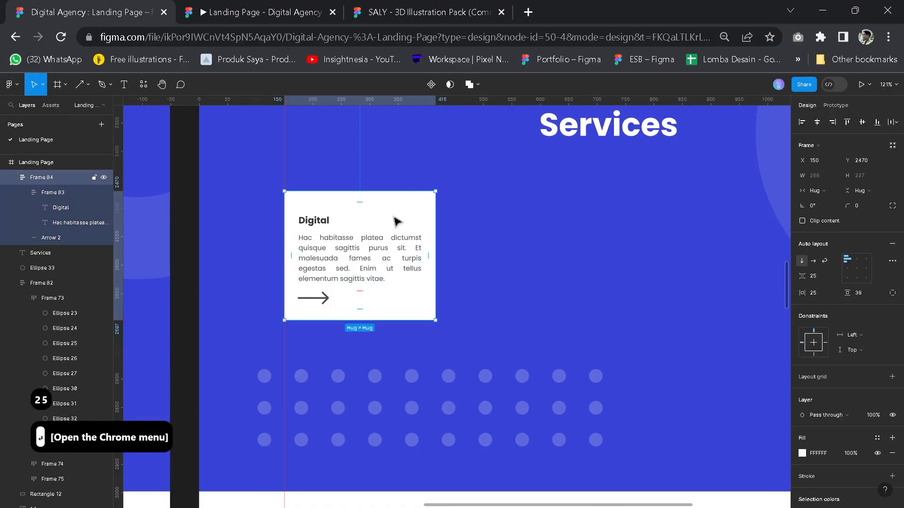
Wrap the Digital card in an auto layout frame and duplicate the card three times inside it.
{"action": "key", "text": "shift+a"}
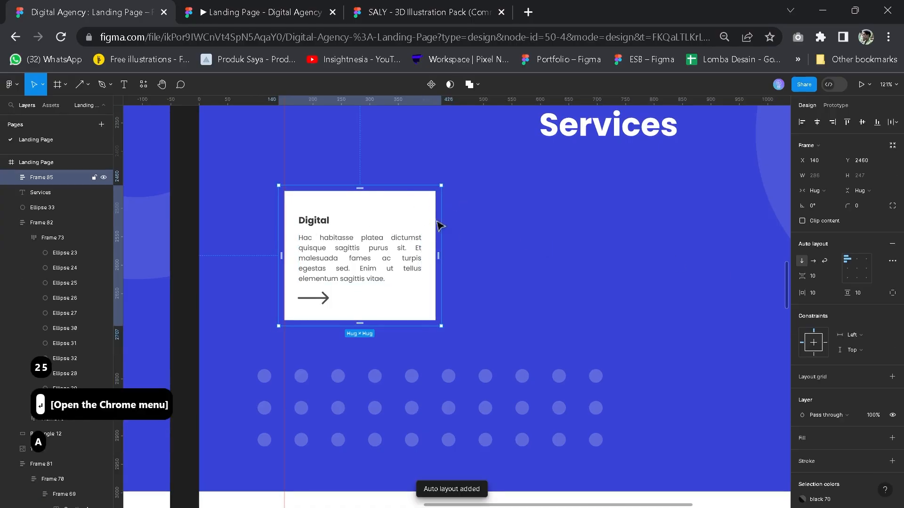
{"action": "double_click", "coordinate": [397, 203]}
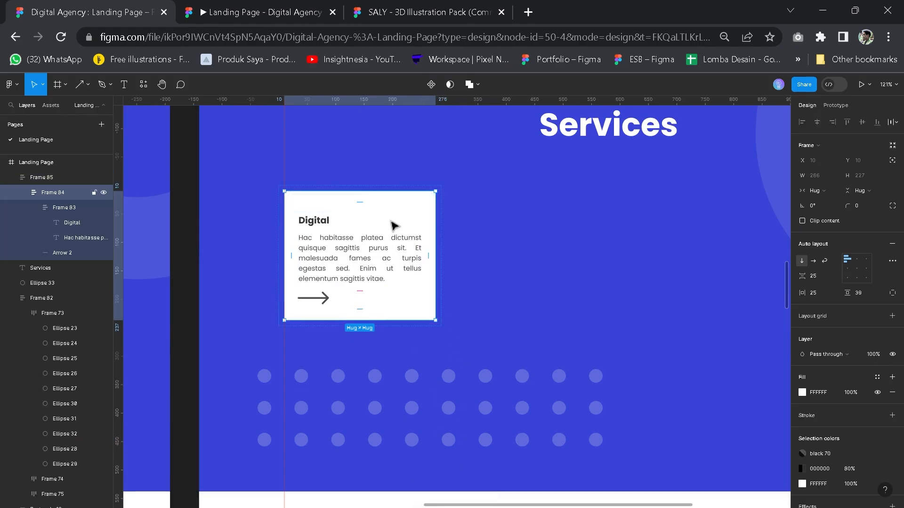
{"action": "key", "text": "ctrl+d"}
{"action": "key", "text": "ctrl+d"}
{"action": "key", "text": "ctrl+d"}
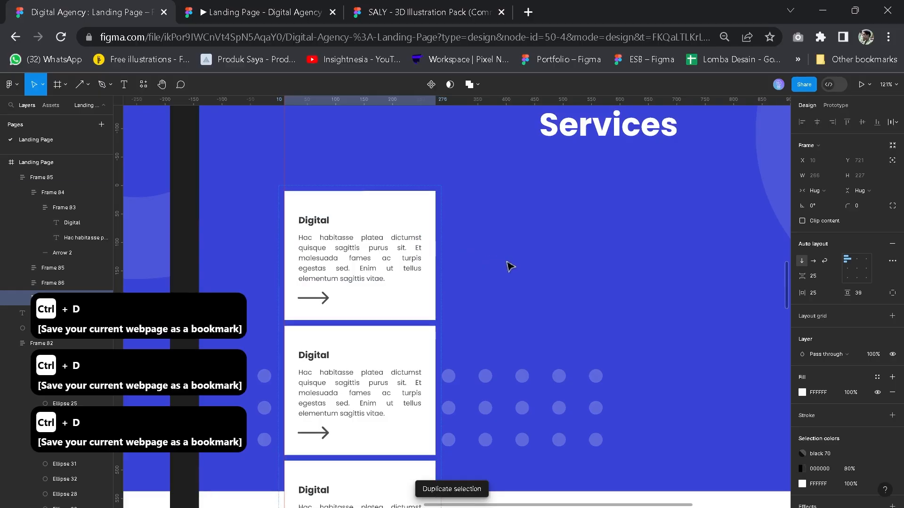
Change the auto layout direction of the four-card frame to horizontal.
{"action": "left_click", "coordinate": [510, 266]}
{"action": "key", "text": "ctrl+z"}
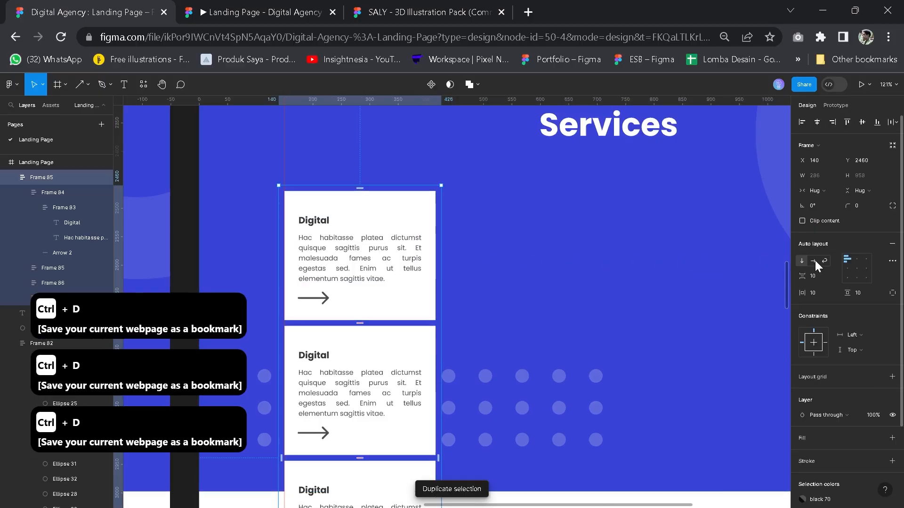
{"action": "left_click", "coordinate": [813, 260]}
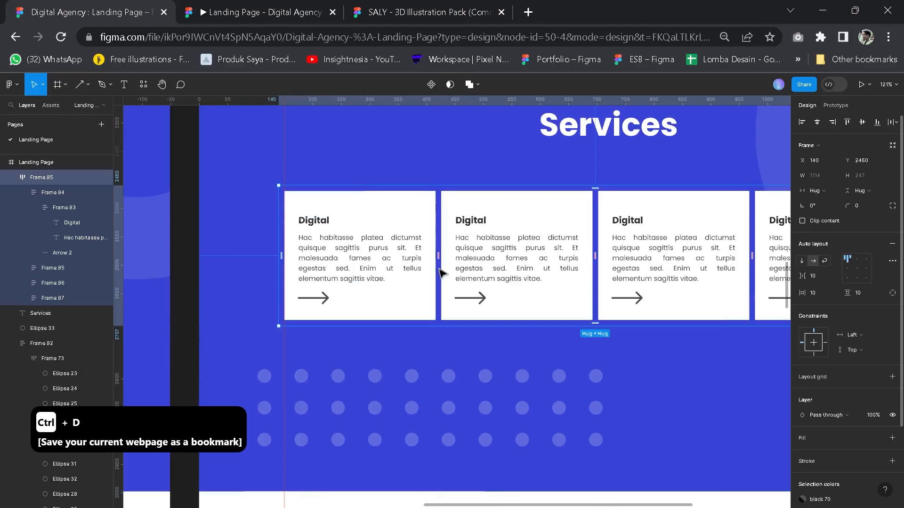
Set both the horizontal and vertical padding of the card row to 0.
{"action": "scroll", "coordinate": [603, 332], "scroll_direction": "down", "scroll_amount": 3}
{"action": "left_click_drag", "start_coordinate": [631, 331], "coordinate": [435, 336]}
{"action": "scroll", "coordinate": [457, 295], "scroll_direction": "up", "scroll_amount": 1}
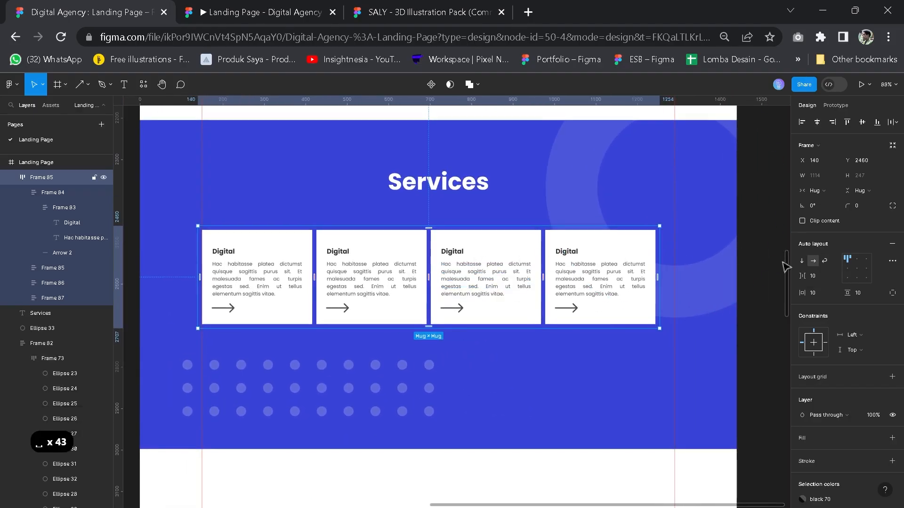
{"action": "left_click", "coordinate": [819, 293]}
{"action": "type", "text": "0"}
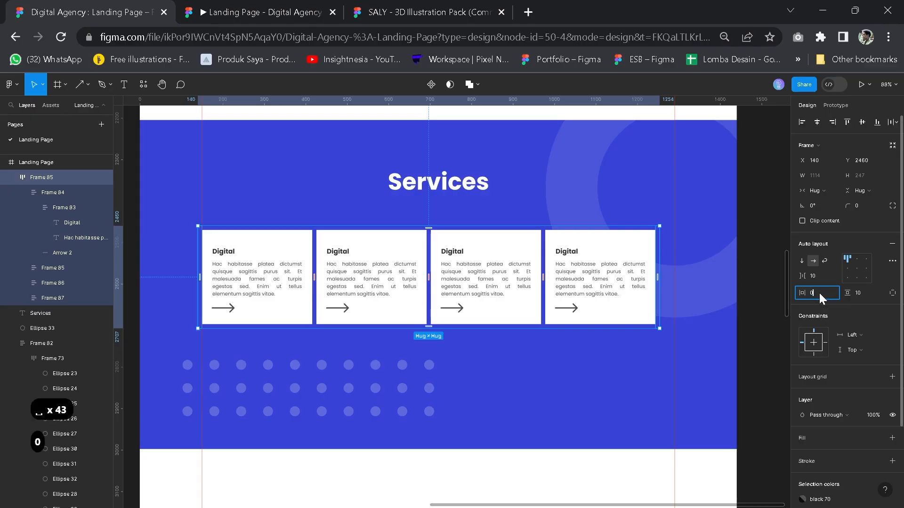
{"action": "key", "text": "Tab"}
{"action": "type", "text": "0"}
{"action": "key", "text": "Return"}
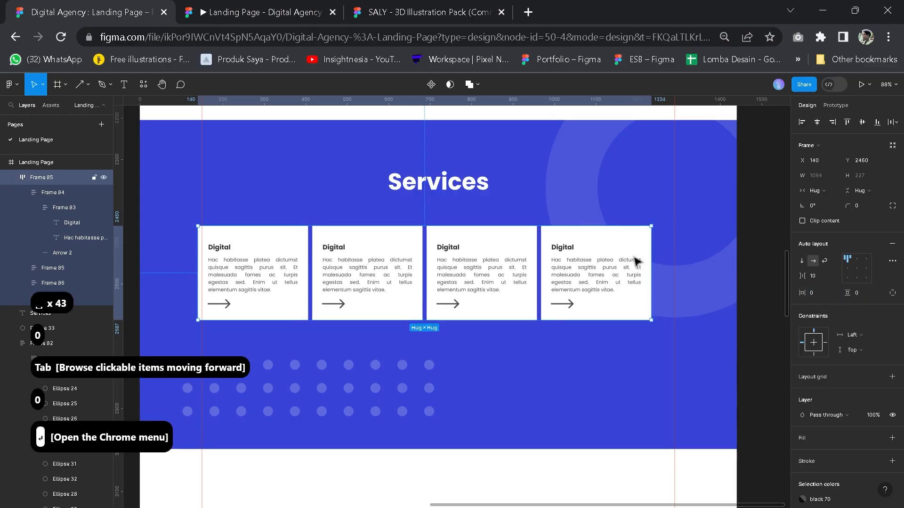
Set the spacing between the cards to Auto and stretch the row between both margin guides to a width of 1140.
{"action": "left_click", "coordinate": [833, 275]}
{"action": "left_click", "coordinate": [826, 285]}
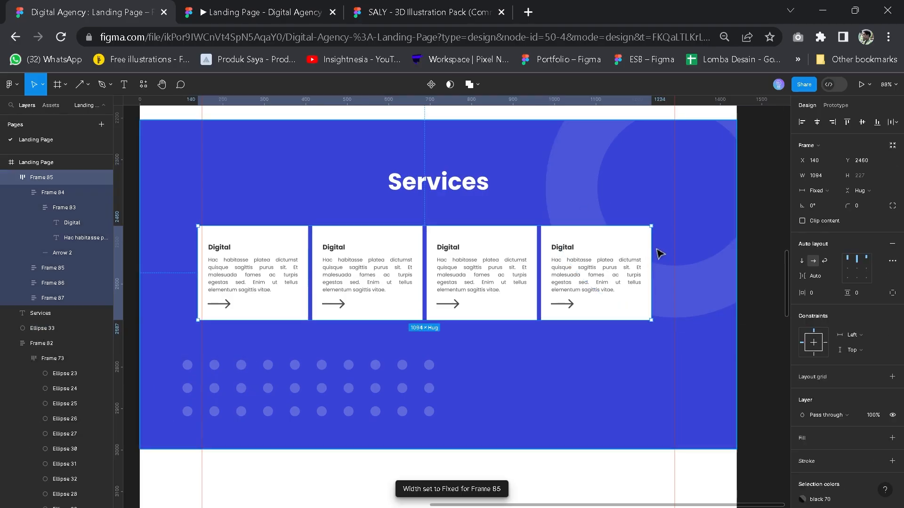
{"action": "left_click_drag", "start_coordinate": [651, 243], "coordinate": [676, 242]}
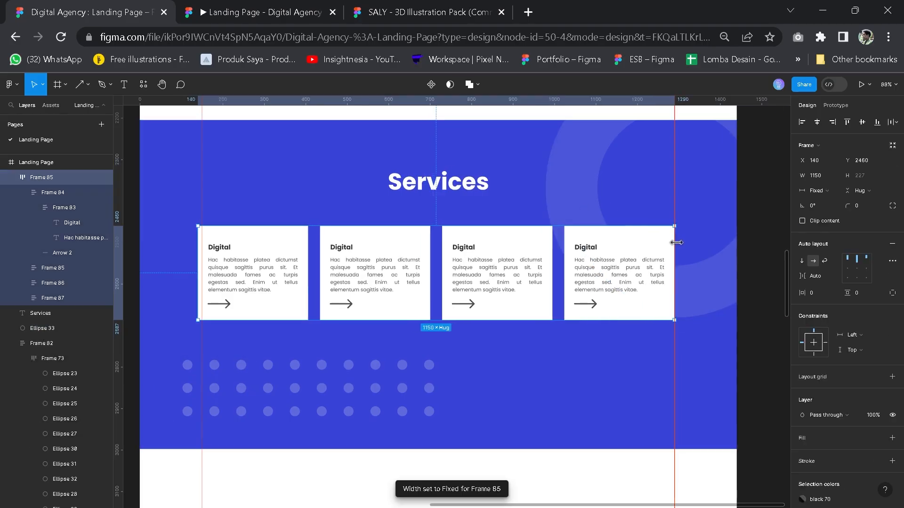
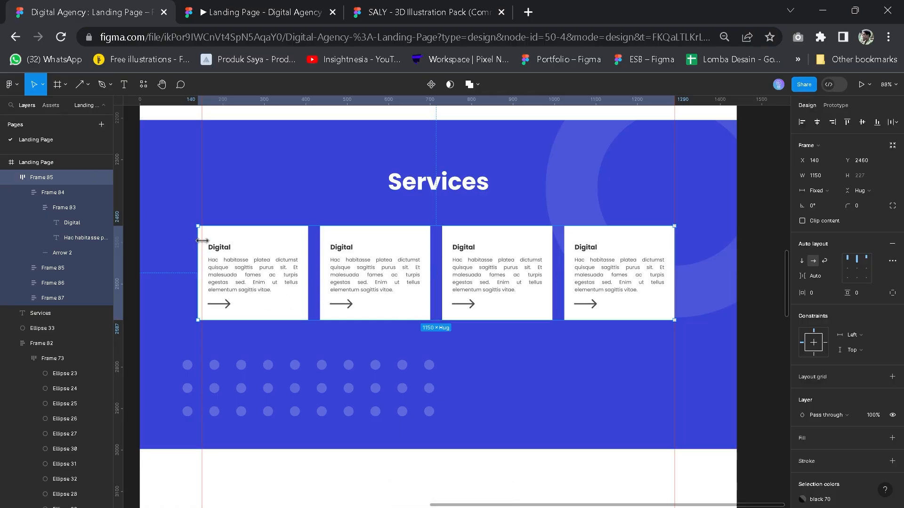
{"action": "left_click_drag", "start_coordinate": [198, 241], "coordinate": [202, 240]}
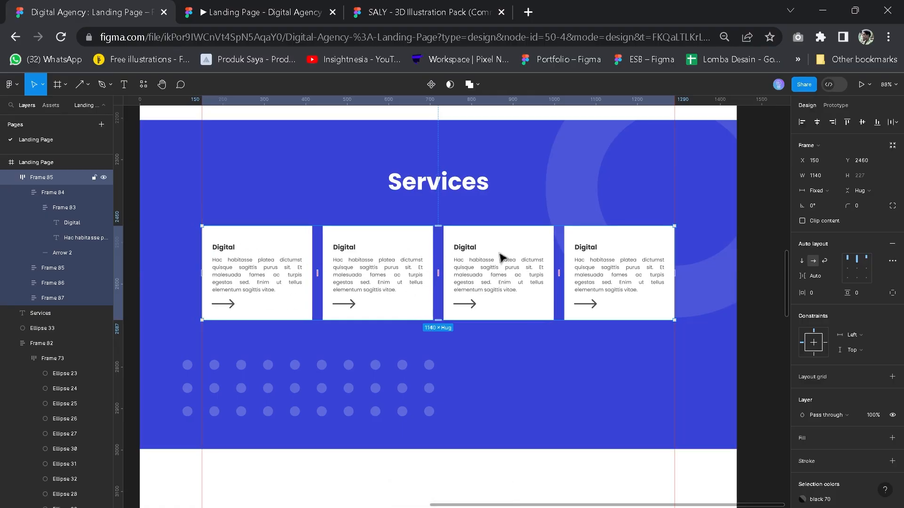
Move the card row up closer to the Services heading, to Y 2429.
{"action": "left_click_drag", "start_coordinate": [491, 289], "coordinate": [492, 276]}
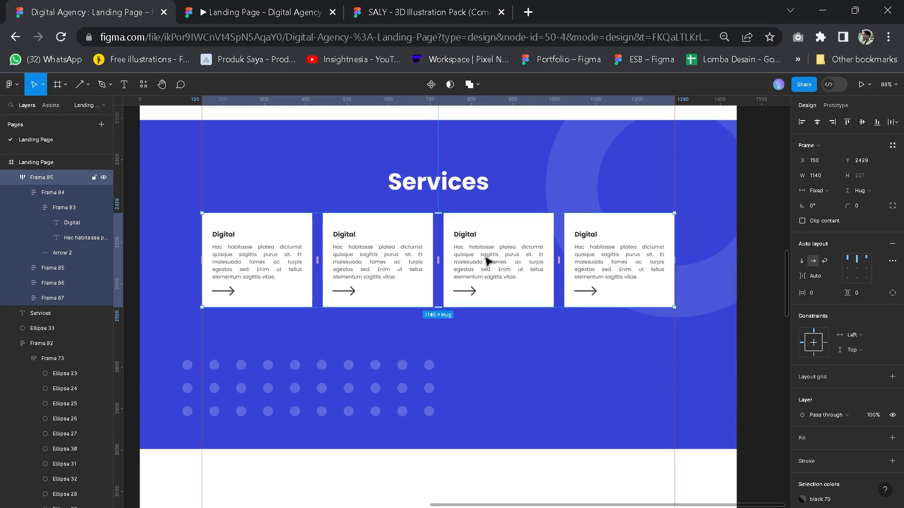
{"action": "double_click", "coordinate": [487, 261]}
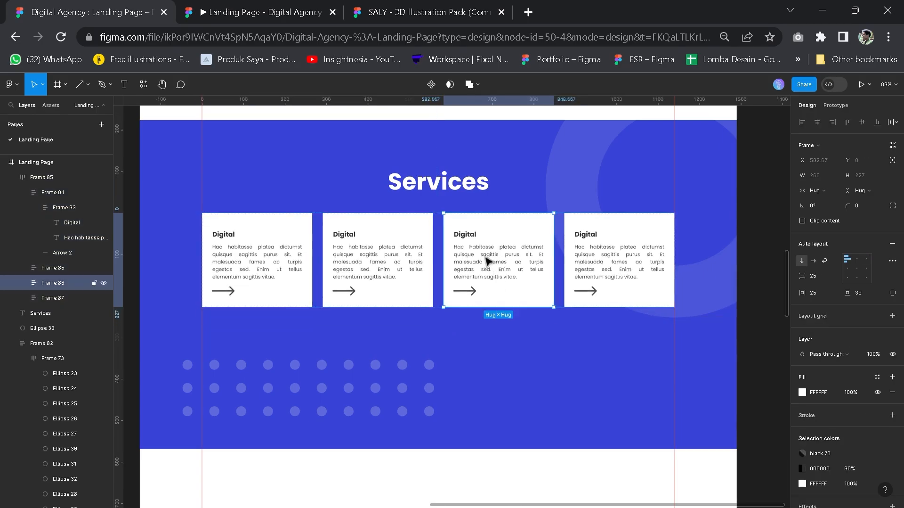
{"action": "left_click", "coordinate": [456, 356]}
Wrap the card row in another auto layout frame with zero padding and centre it horizontally on the page.
{"action": "left_click", "coordinate": [485, 278]}
{"action": "key", "text": "shift+a"}
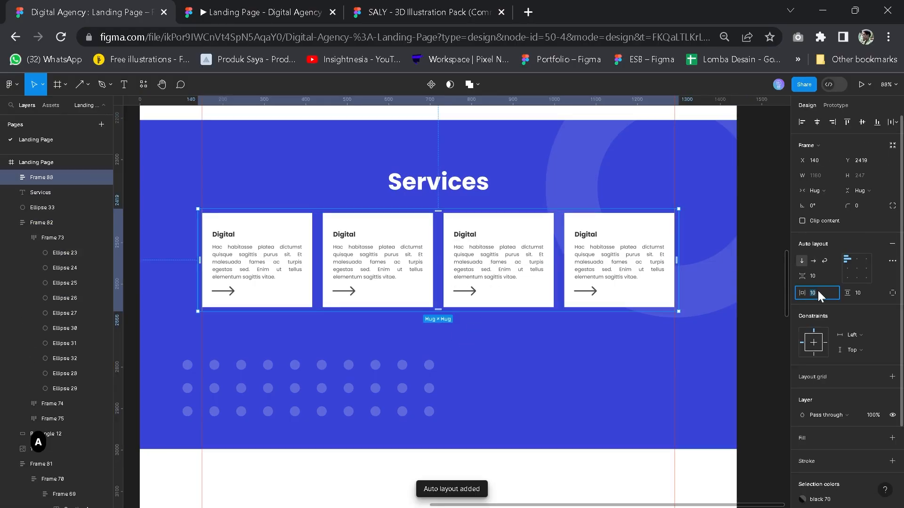
{"action": "type", "text": "0"}
{"action": "key", "text": "Tab"}
{"action": "type", "text": "0"}
{"action": "key", "text": "Return"}
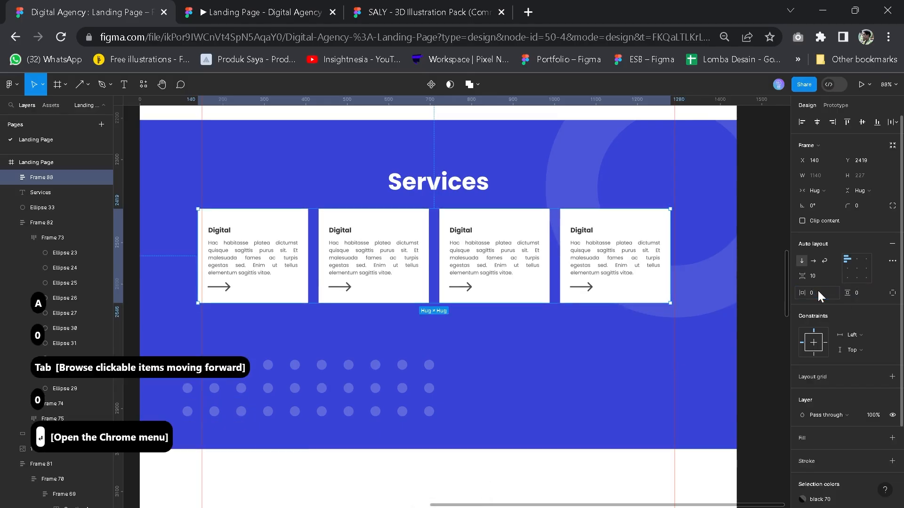
{"action": "left_click", "coordinate": [817, 121]}
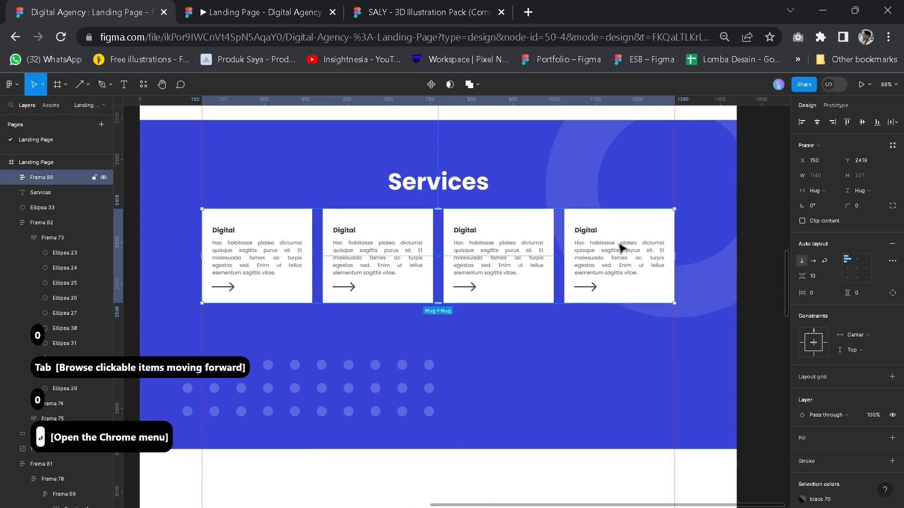
Duplicate the row of four cards inside the outer frame to make a second row.
{"action": "key", "text": "Return"}
{"action": "key", "text": "ctrl+d"}
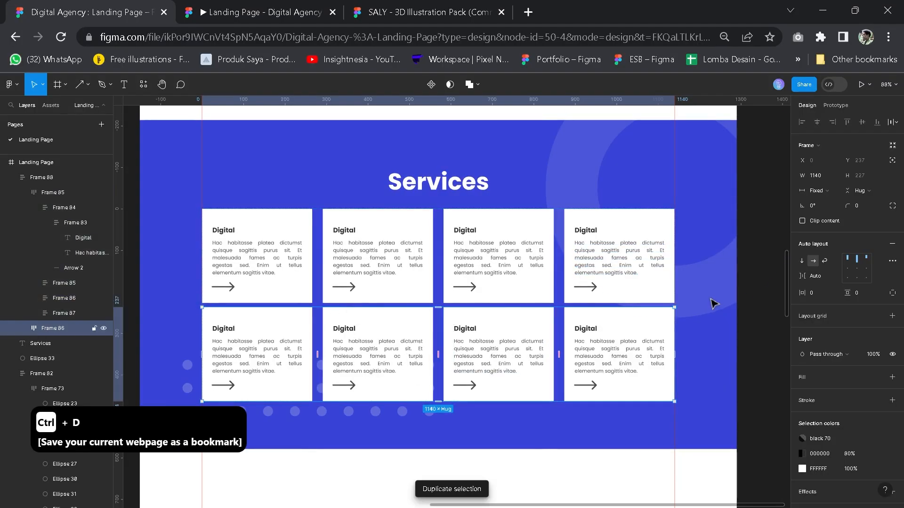
{"action": "left_click", "coordinate": [617, 425]}
Set the vertical spacing between the two card rows to Auto and stretch the frame to a height of 476.
{"action": "left_click", "coordinate": [607, 367]}
{"action": "key", "text": "space"}
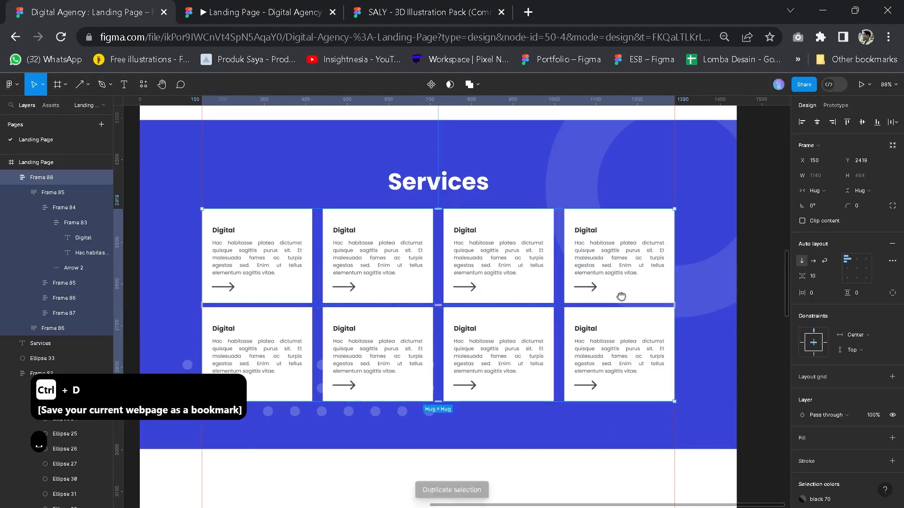
{"action": "left_click_drag", "start_coordinate": [618, 308], "coordinate": [629, 261]}
{"action": "left_click", "coordinate": [834, 278]}
{"action": "left_click", "coordinate": [824, 285]}
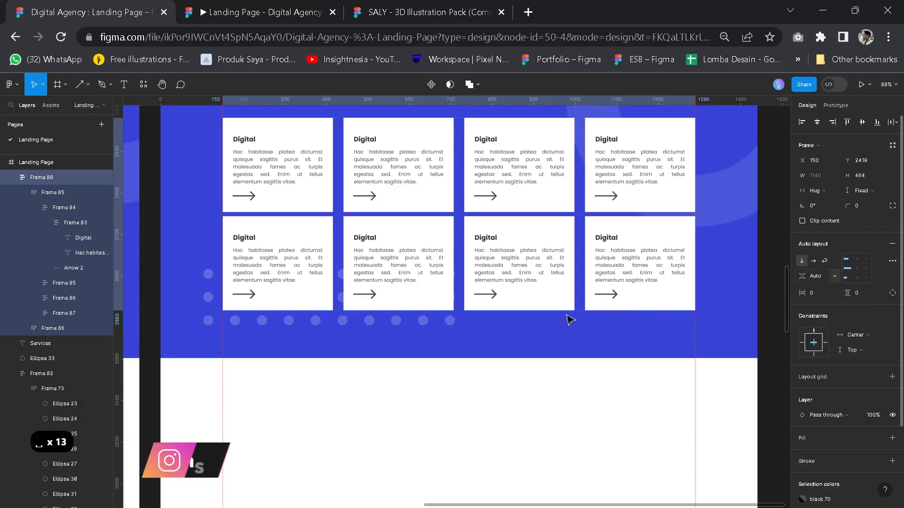
{"action": "left_click_drag", "start_coordinate": [561, 317], "coordinate": [560, 317]}
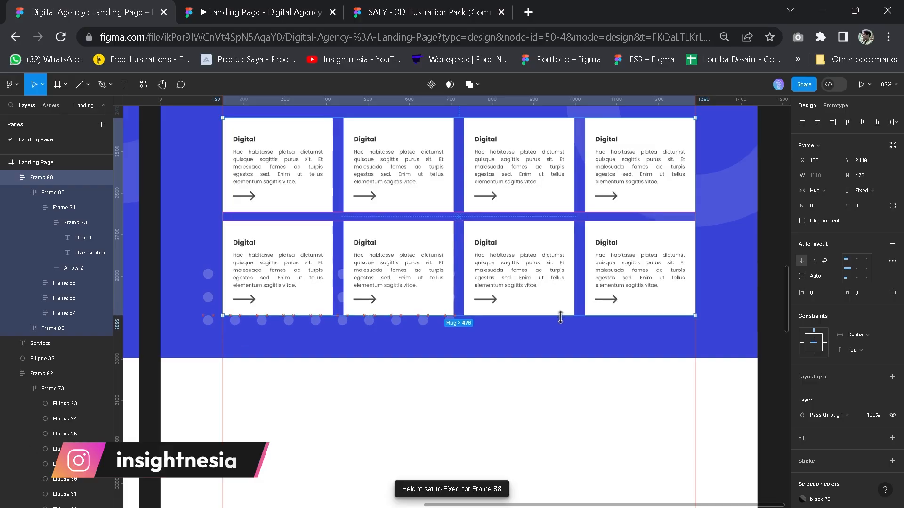
{"action": "left_click", "coordinate": [613, 328]}
Retitle the second, third and fourth cards of the upper row as Marketing, E-Commerce and Mobile Apps.
{"action": "scroll", "coordinate": [613, 327], "scroll_direction": "down", "scroll_amount": 2}
{"action": "key", "text": "space"}
{"action": "left_click_drag", "start_coordinate": [555, 270], "coordinate": [553, 308]}
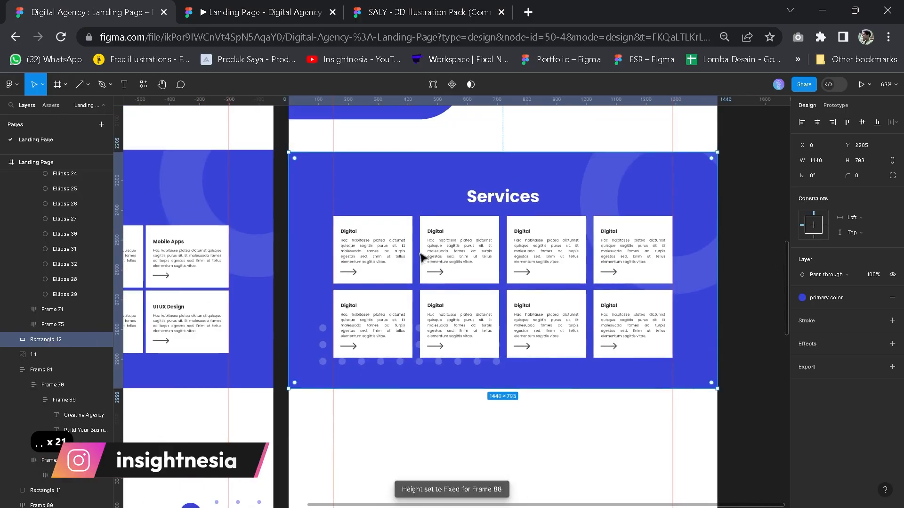
{"action": "left_click_drag", "start_coordinate": [416, 258], "coordinate": [502, 263]}
{"action": "double_click", "coordinate": [518, 242]}
{"action": "type", "text": "Marketing"}
{"action": "double_click", "coordinate": [605, 242]}
{"action": "type", "text": "E-Commerce"}
{"action": "double_click", "coordinate": [692, 242]}
{"action": "type", "text": "Mobile Apps"}
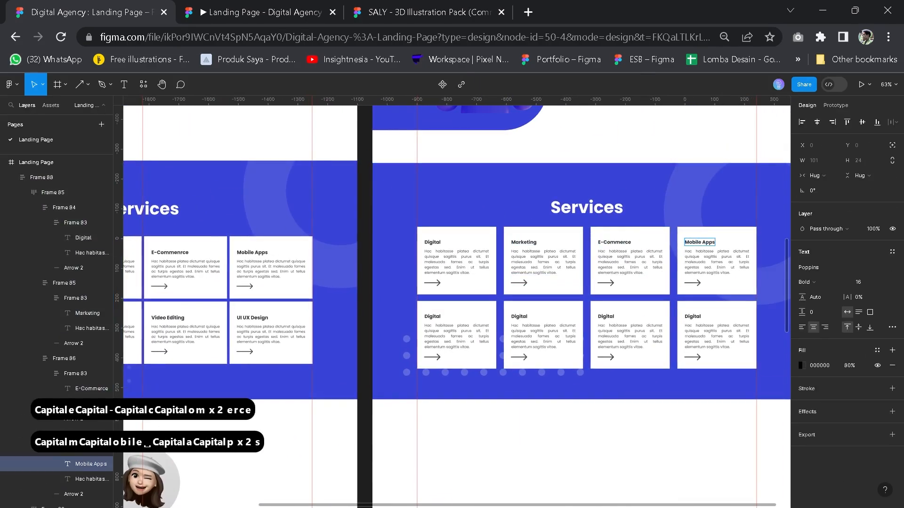
Retitle the lower row's cards, from first to last, as Web Apps, Branding, Video Editing and UI UX Design.
{"action": "double_click", "coordinate": [692, 316]}
{"action": "type", "text": "UI UX Design"}
{"action": "double_click", "coordinate": [606, 316]}
{"action": "type", "text": "Video Editing"}
{"action": "double_click", "coordinate": [510, 284]}
{"action": "type", "text": "Branding"}
{"action": "double_click", "coordinate": [383, 284]}
{"action": "type", "text": "Web Apps"}
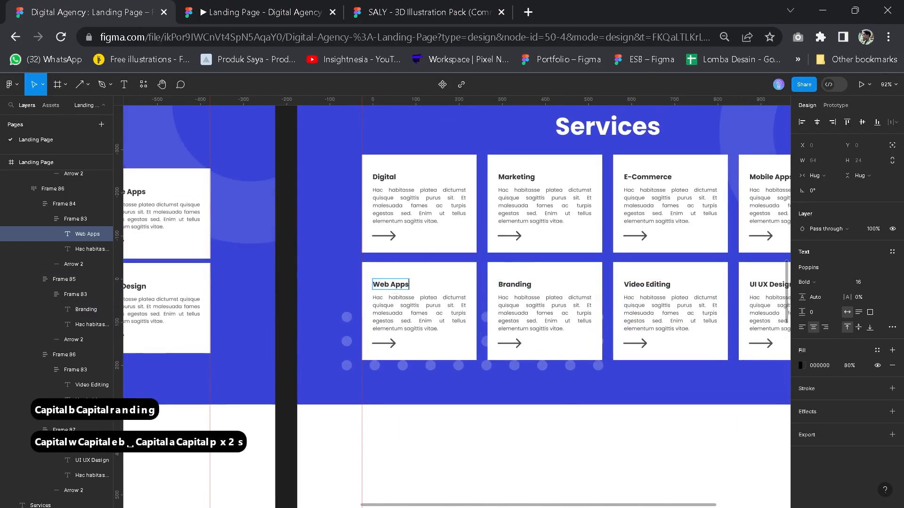
Move the eight-card grid slightly up towards the Services heading, to Y 2404.
{"action": "scroll", "coordinate": [498, 434], "scroll_direction": "down", "scroll_amount": 3}
{"action": "left_click", "coordinate": [574, 250]}
{"action": "left_click_drag", "start_coordinate": [565, 250], "coordinate": [565, 244]}
{"action": "left_click", "coordinate": [584, 301]}
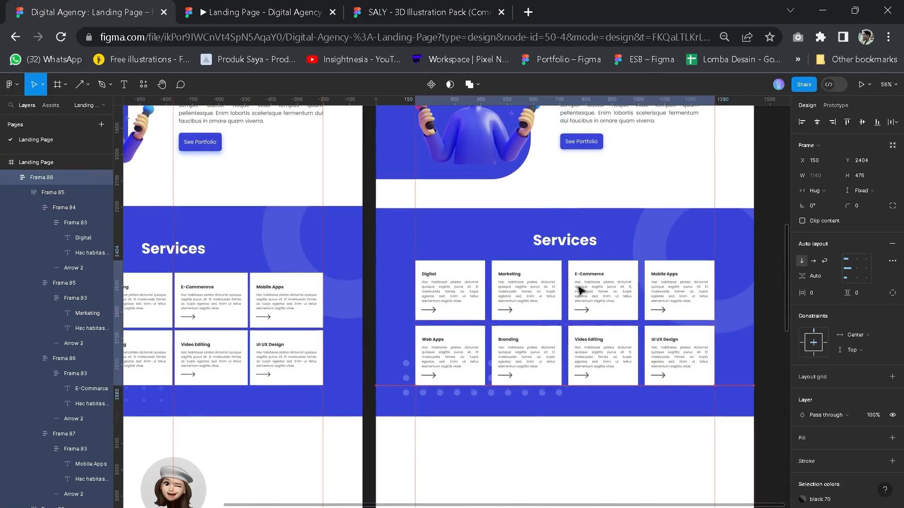
{"action": "scroll", "coordinate": [565, 311], "scroll_direction": "right", "scroll_amount": 3}
{"action": "scroll", "coordinate": [541, 322], "scroll_direction": "down", "scroll_amount": 3}
{"action": "left_click_drag", "start_coordinate": [526, 338], "coordinate": [523, 340]}
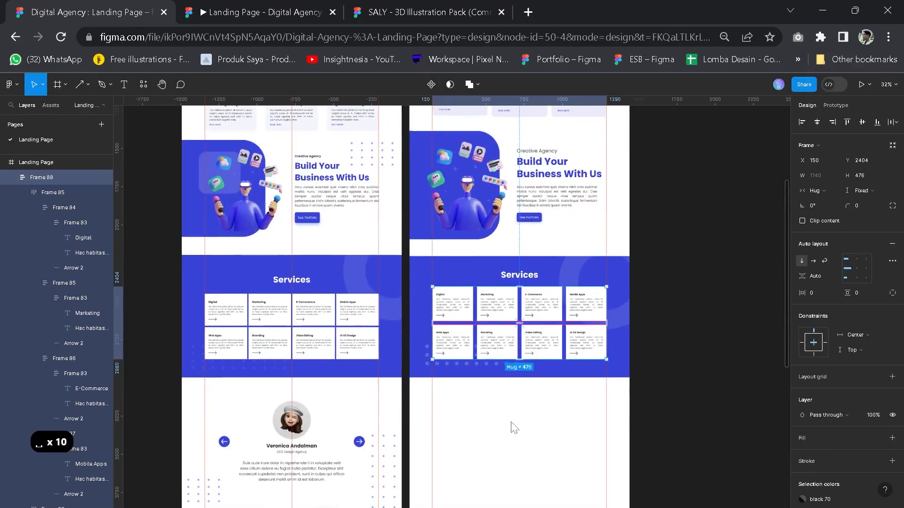
{"action": "left_click", "coordinate": [515, 427]}
Combine the Services heading and card grid in an auto layout frame and centre it vertically on the blue background rectangle.
{"action": "left_click", "coordinate": [526, 277]}
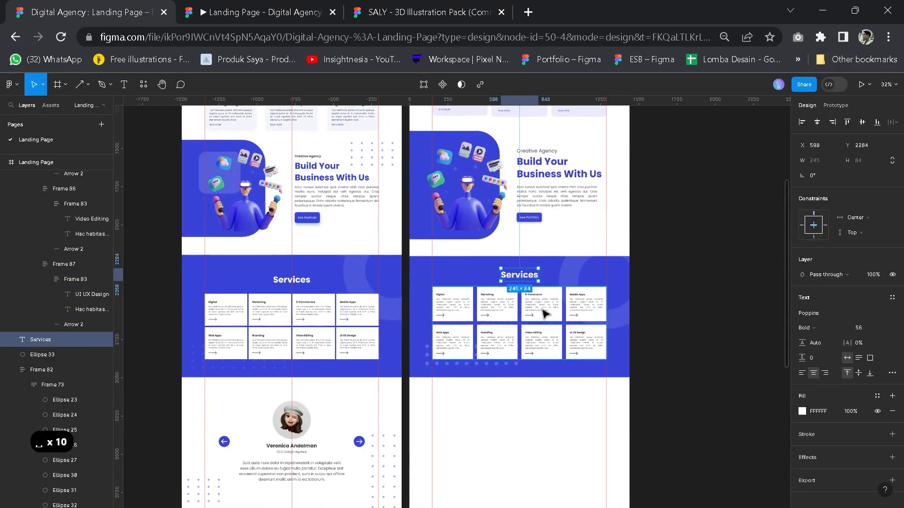
{"action": "left_click", "coordinate": [543, 312], "text": "shift"}
{"action": "key", "text": "shift+a"}
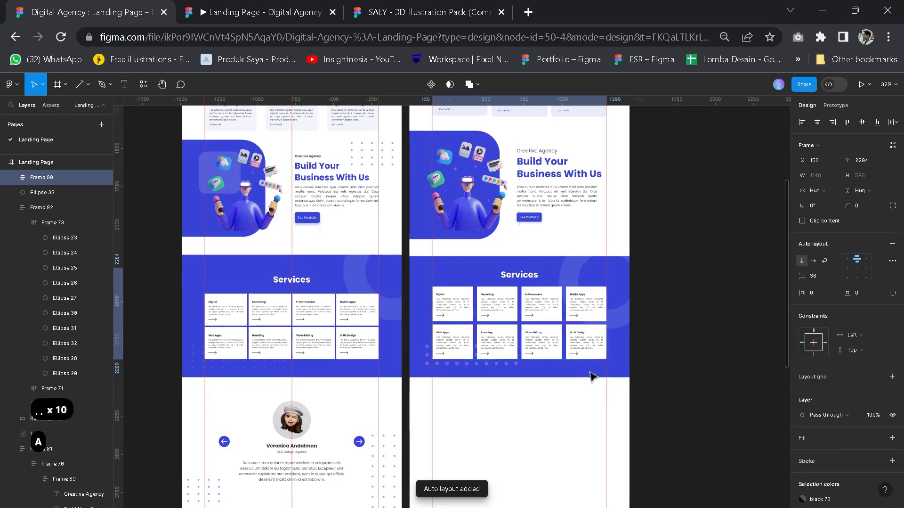
{"action": "left_click", "coordinate": [619, 373], "text": "shift"}
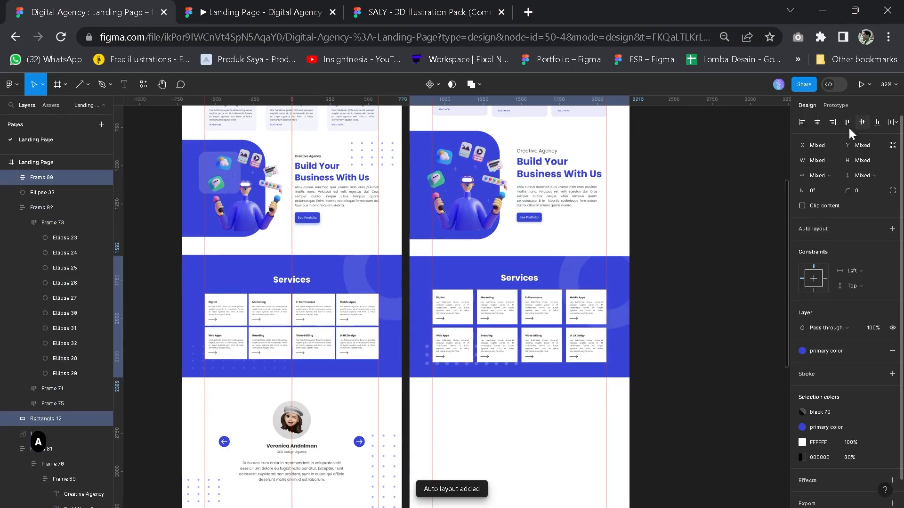
Check the rebuilt Services section against the reference design, including its card grid, decorative dots and the space below.
{"action": "left_click", "coordinate": [555, 392]}
{"action": "left_click_drag", "start_coordinate": [537, 414], "coordinate": [553, 390]}
{"action": "scroll", "coordinate": [466, 337], "scroll_direction": "up", "scroll_amount": 3}
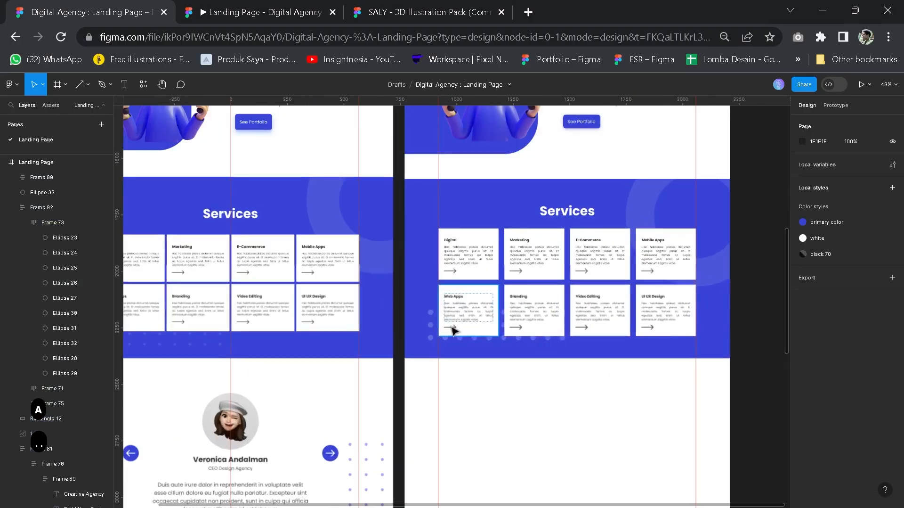
{"action": "left_click_drag", "start_coordinate": [422, 328], "coordinate": [429, 341]}
{"action": "left_click", "coordinate": [651, 448]}
{"action": "left_click_drag", "start_coordinate": [649, 448], "coordinate": [591, 419]}
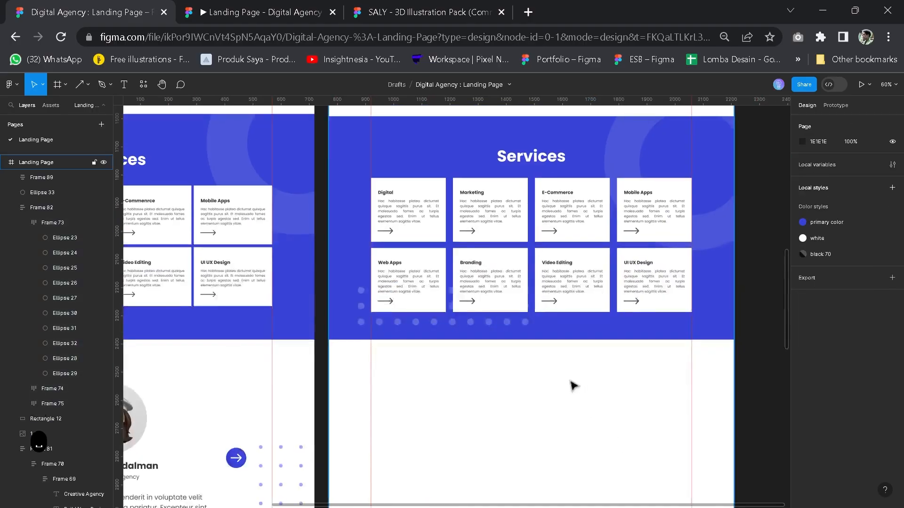
{"action": "scroll", "coordinate": [567, 378], "scroll_direction": "down", "scroll_amount": 4}
{"action": "left_click_drag", "start_coordinate": [523, 400], "coordinate": [572, 356]}
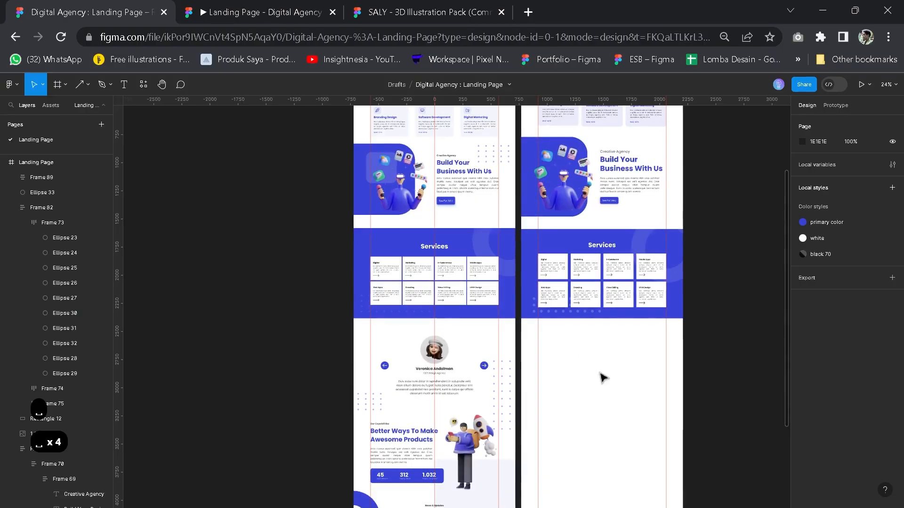
Examine the reference's testimonial section, covering its avatar, name, job title, quote and arrow buttons.
{"action": "scroll", "coordinate": [450, 371], "scroll_direction": "up", "scroll_amount": 3}
{"action": "scroll", "coordinate": [451, 371], "scroll_direction": "up", "scroll_amount": 5}
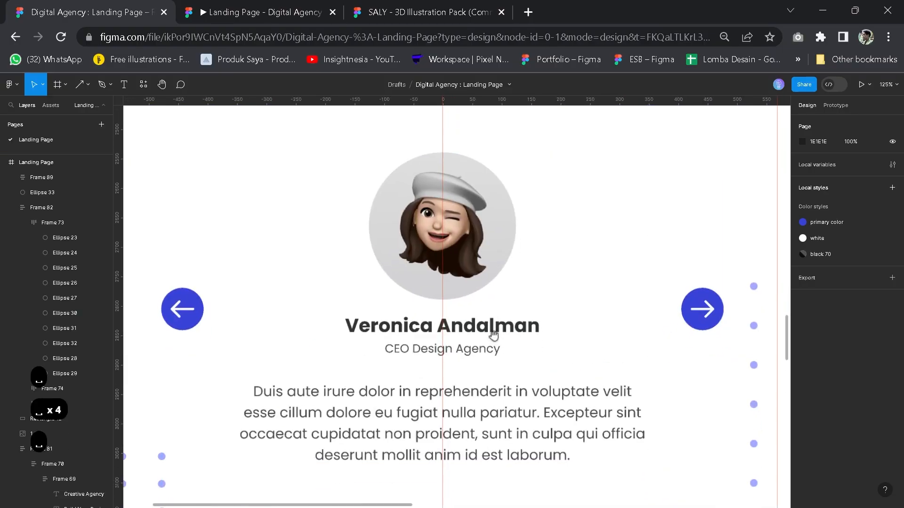
{"action": "scroll", "coordinate": [512, 300], "scroll_direction": "down", "scroll_amount": 3}
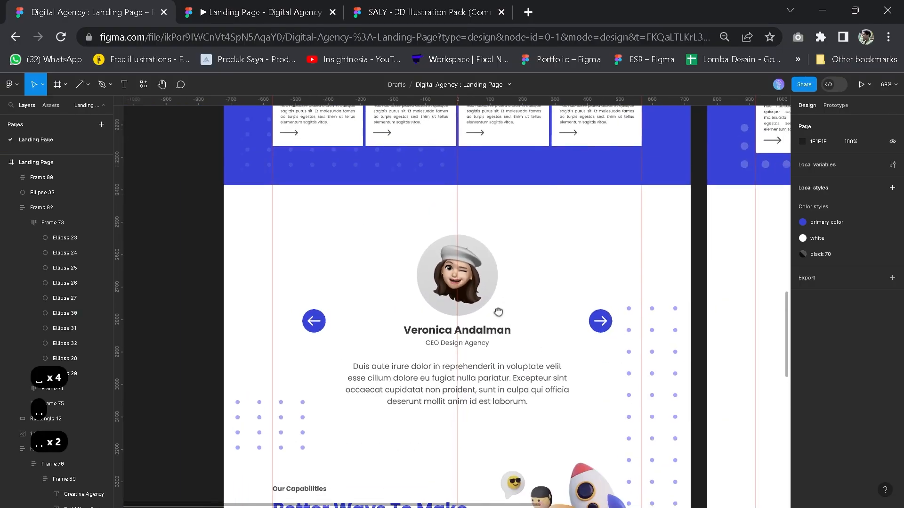
{"action": "left_click_drag", "start_coordinate": [571, 325], "coordinate": [366, 313]}
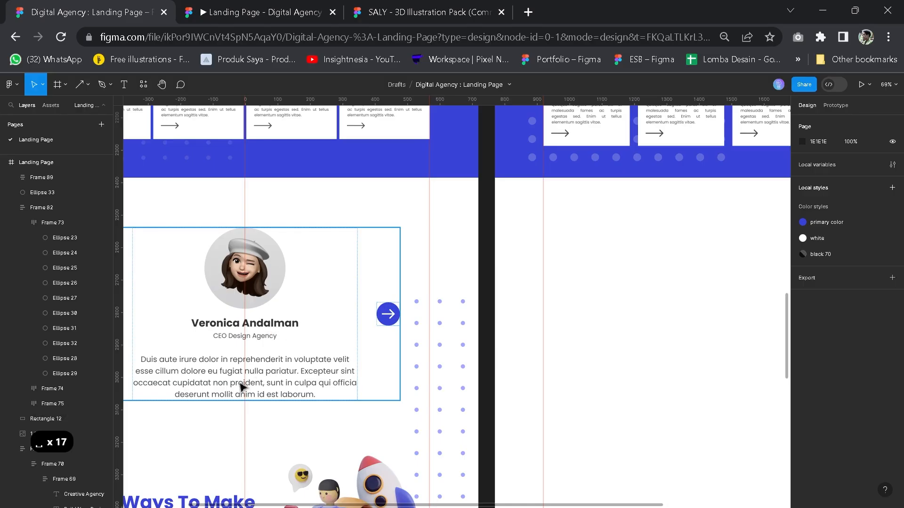
{"action": "left_click_drag", "start_coordinate": [313, 378], "coordinate": [296, 376]}
{"action": "scroll", "coordinate": [278, 374], "scroll_direction": "down", "scroll_amount": 2}
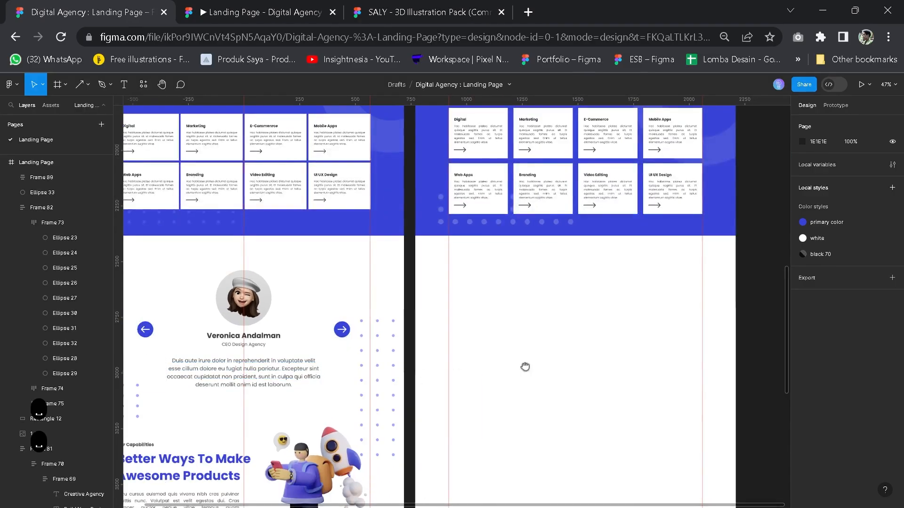
{"action": "left_click_drag", "start_coordinate": [527, 367], "coordinate": [472, 366]}
{"action": "scroll", "coordinate": [444, 348], "scroll_direction": "up", "scroll_amount": 1}
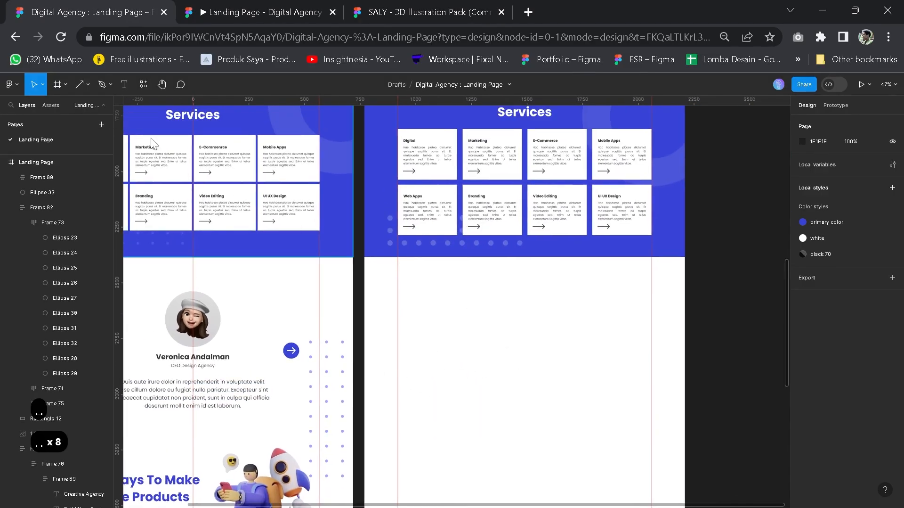
Draw a circle in the empty area below Services, size it 250 by 250 and place it at X 543, Y 3172.
{"action": "left_click", "coordinate": [81, 84]}
{"action": "left_click", "coordinate": [89, 83]}
{"action": "left_click", "coordinate": [71, 141]}
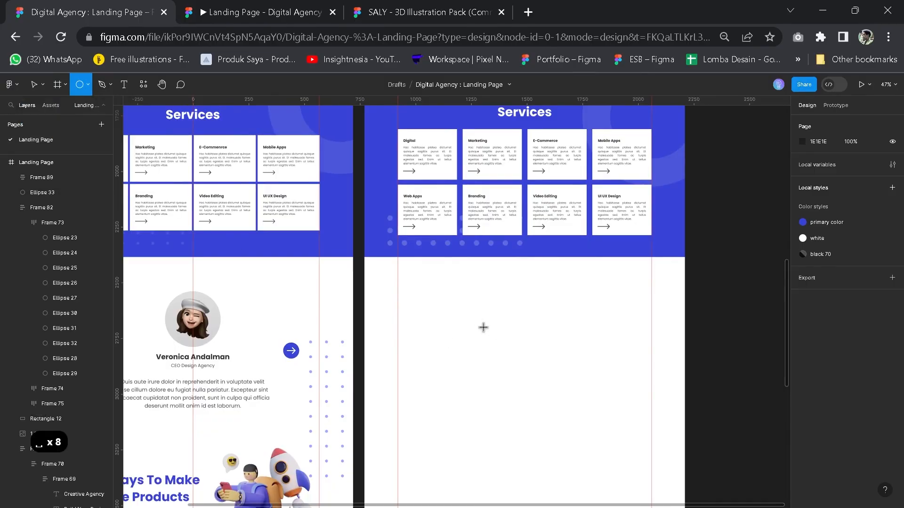
{"action": "left_click_drag", "start_coordinate": [477, 319], "coordinate": [523, 363]}
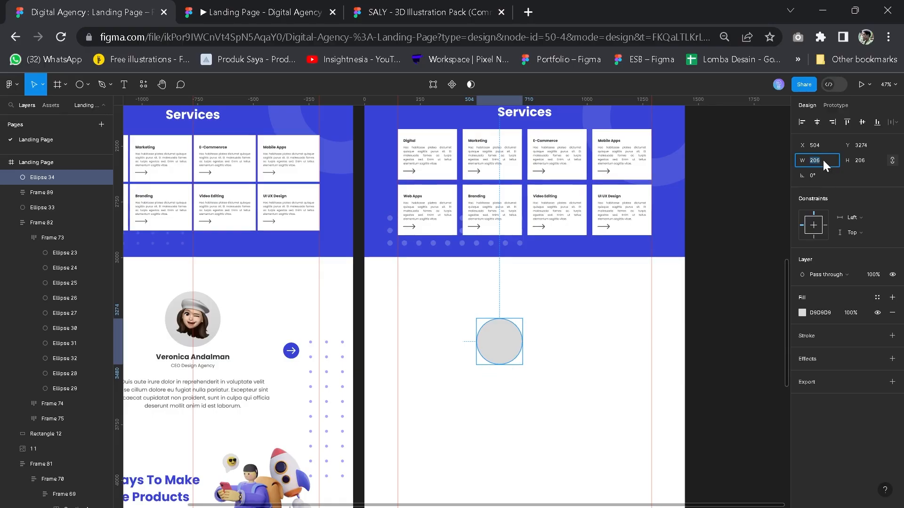
{"action": "key", "text": "Return"}
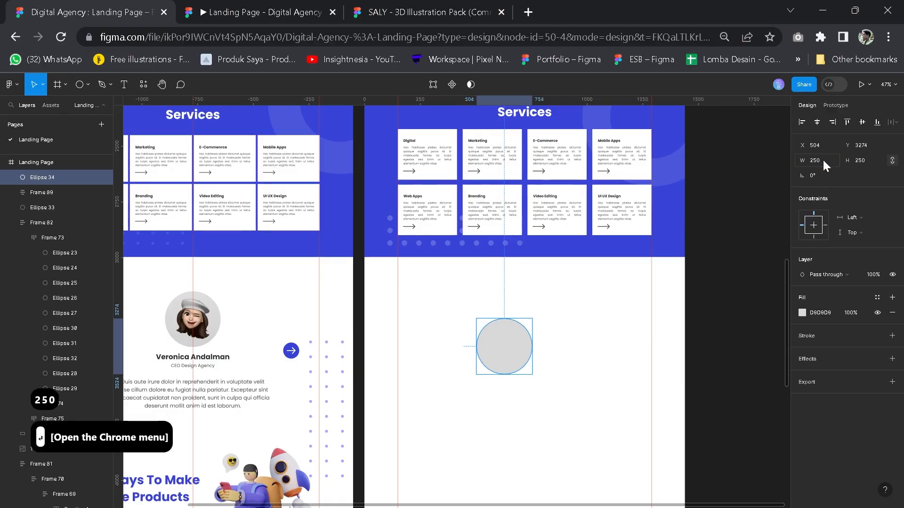
{"action": "left_click_drag", "start_coordinate": [521, 328], "coordinate": [530, 305]}
Find the Memojis plugin by searching "memoji" and run it to fill the circle with a memoji avatar.
{"action": "right_click", "coordinate": [518, 308]}
{"action": "mouse_move", "coordinate": [551, 422]}
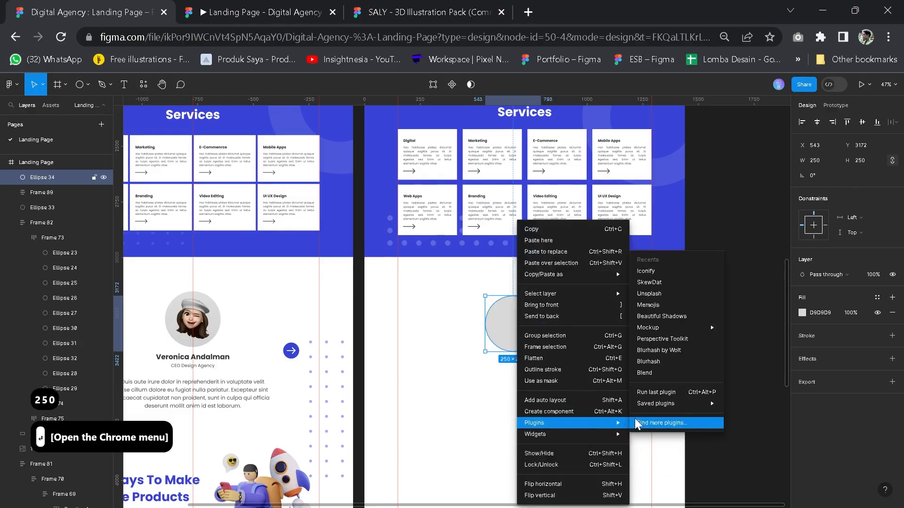
{"action": "left_click", "coordinate": [657, 423]}
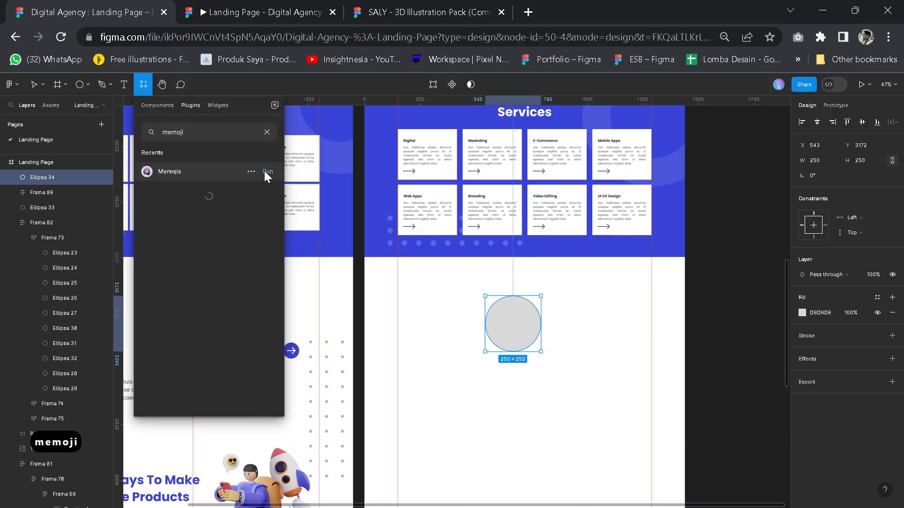
{"action": "left_click", "coordinate": [268, 172]}
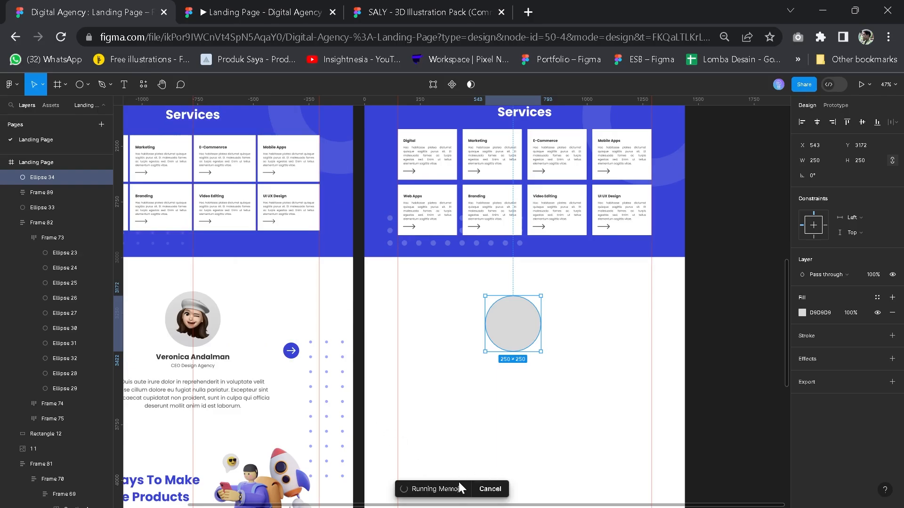
{"action": "left_click", "coordinate": [559, 425]}
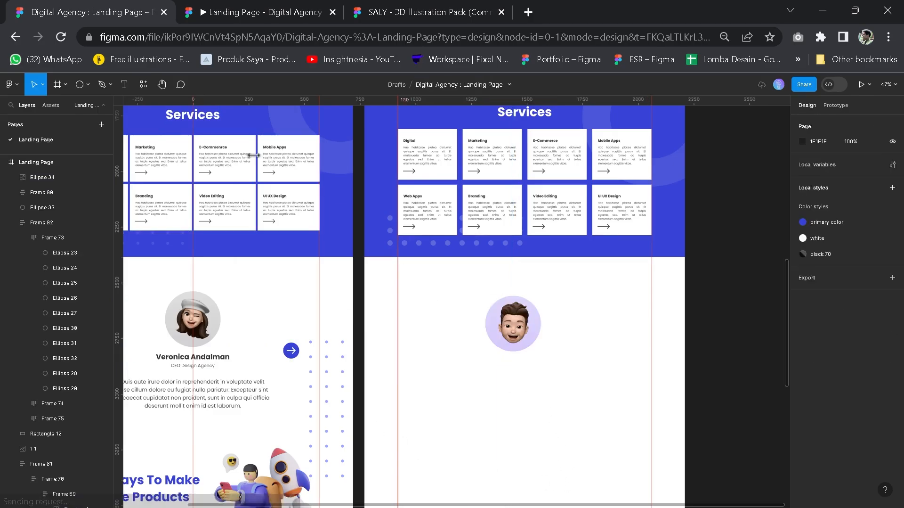
Add the testimonial person's name centred under the avatar in bold size 36 with the black 70 colour style.
{"action": "left_click", "coordinate": [497, 360]}
{"action": "type", "text": "A"}
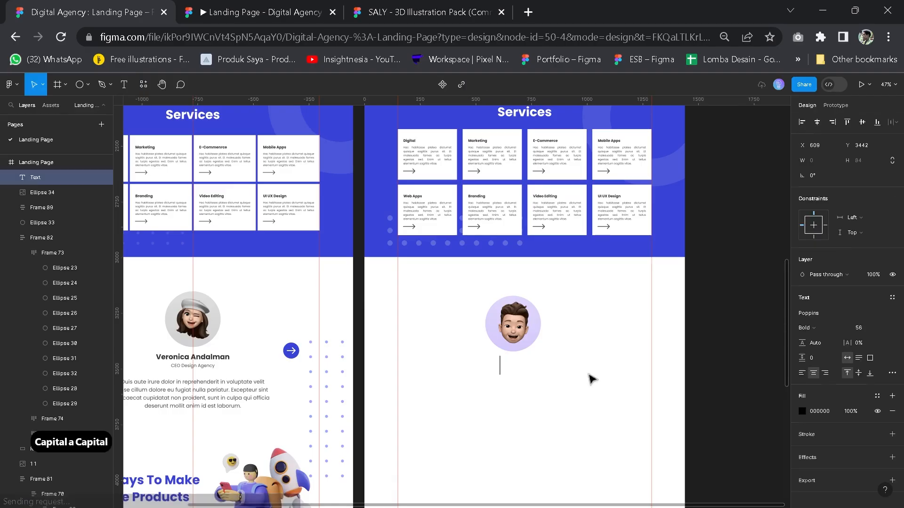
{"action": "type", "text": "rianto"}
{"action": "left_click", "coordinate": [883, 328]}
{"action": "left_click", "coordinate": [870, 435]}
{"action": "left_click", "coordinate": [877, 395]}
{"action": "left_click", "coordinate": [706, 445]}
{"action": "left_click_drag", "start_coordinate": [508, 359], "coordinate": [520, 355]}
{"action": "left_click_drag", "start_coordinate": [522, 323], "coordinate": [522, 319]}
{"action": "left_click", "coordinate": [519, 358]}
{"action": "scroll", "coordinate": [519, 360], "scroll_direction": "up", "scroll_amount": 4}
Duplicate the name below itself, change the copy to "CEO Web Design Agency" and format it as Regular, size 20.
{"action": "key", "text": "ctrl+d"}
{"action": "double_click", "coordinate": [519, 389]}
{"action": "left_click_drag", "start_coordinate": [518, 358], "coordinate": [577, 386]}
{"action": "type", "text": "ceo"}
{"action": "key", "text": "ctrl+a"}
{"action": "type", "text": "CEO Web Design Agency"}
{"action": "left_click", "coordinate": [807, 327]}
{"action": "left_click", "coordinate": [812, 294]}
{"action": "left_click", "coordinate": [882, 328]}
{"action": "left_click", "coordinate": [875, 293]}
{"action": "left_click_drag", "start_coordinate": [541, 394], "coordinate": [541, 387]}
{"action": "left_click_drag", "start_coordinate": [539, 382], "coordinate": [540, 376]}
Copy the reference's testimonial quote paragraph into the rebuilt page beneath the job title and centre it horizontally on the page.
{"action": "scroll", "coordinate": [541, 380], "scroll_direction": "down", "scroll_amount": 3}
{"action": "left_click_drag", "start_coordinate": [532, 411], "coordinate": [603, 397]}
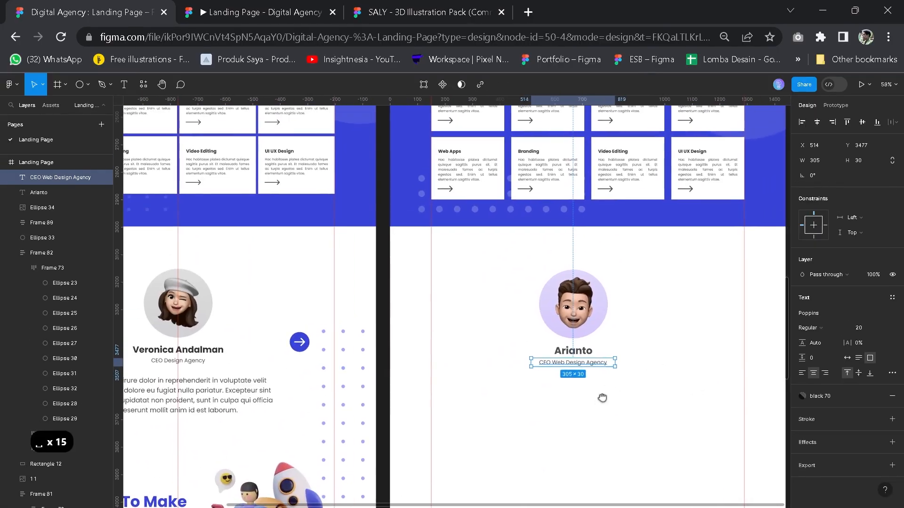
{"action": "left_click", "coordinate": [194, 403]}
{"action": "double_click", "coordinate": [194, 404]}
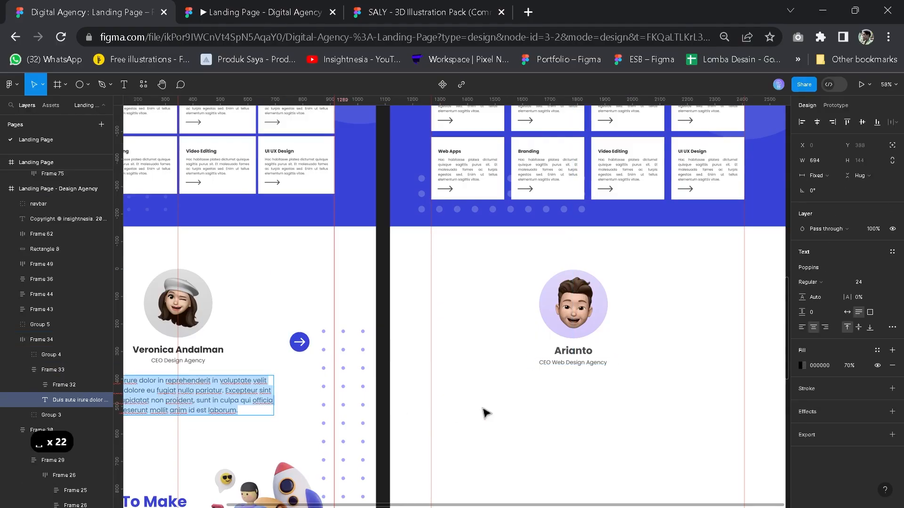
{"action": "key", "text": "Escape"}
{"action": "key", "text": "ctrl+c"}
{"action": "key", "text": "ctrl+v"}
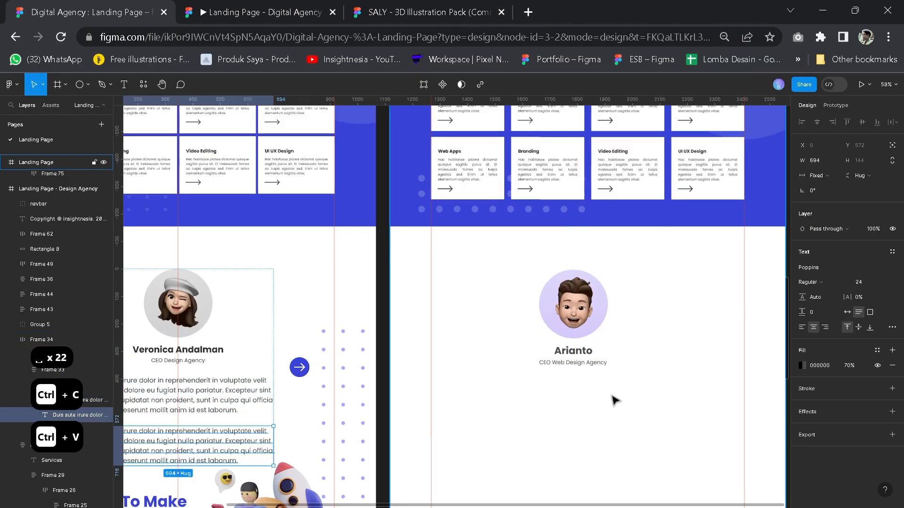
{"action": "left_click_drag", "start_coordinate": [589, 389], "coordinate": [489, 374]}
{"action": "key", "text": "space"}
{"action": "scroll", "coordinate": [489, 375], "scroll_direction": "up", "scroll_amount": 5}
{"action": "left_click", "coordinate": [817, 122]}
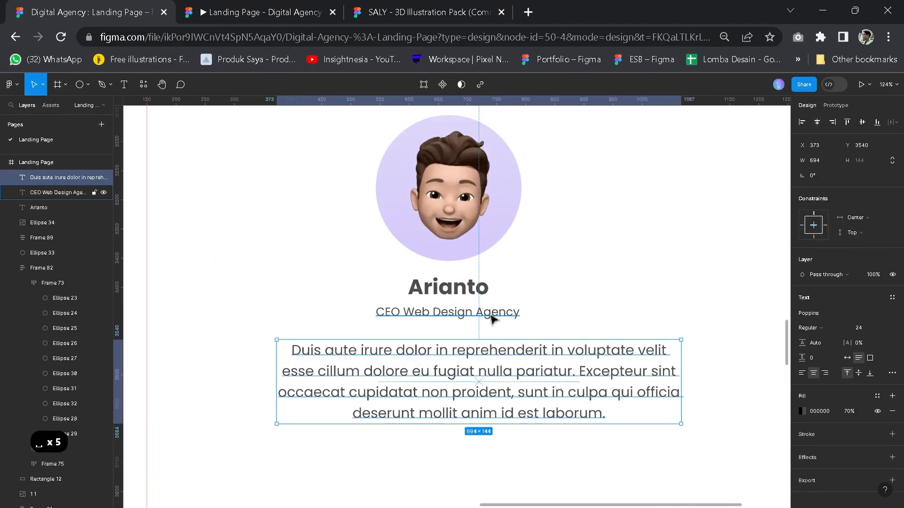
Combine the testimonial's name and job title in a vertical auto layout frame.
{"action": "key", "text": "Tab"}
{"action": "key", "text": "Tab"}
{"action": "scroll", "coordinate": [546, 259], "scroll_direction": "down", "scroll_amount": 3}
{"action": "left_click_drag", "start_coordinate": [540, 265], "coordinate": [651, 268]}
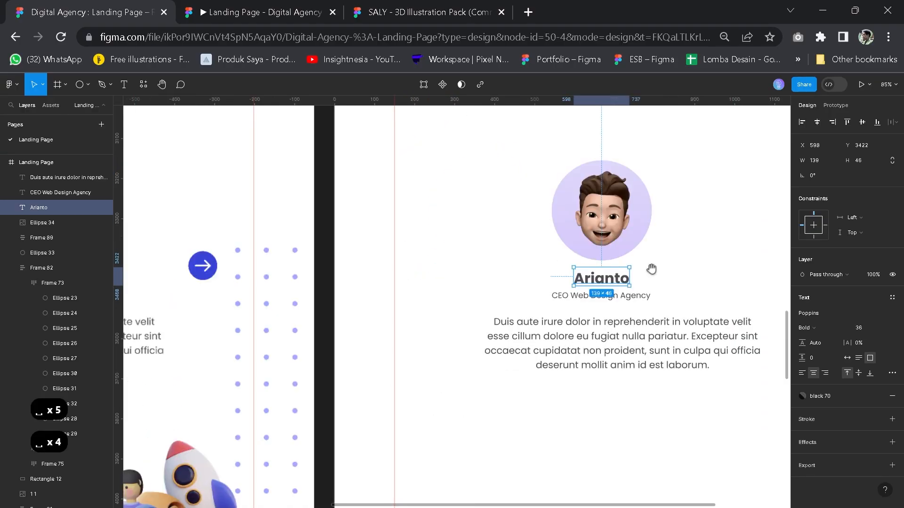
{"action": "scroll", "coordinate": [639, 291], "scroll_direction": "up", "scroll_amount": 4}
{"action": "key", "text": "space"}
{"action": "left_click_drag", "start_coordinate": [565, 285], "coordinate": [490, 286]}
{"action": "left_click", "coordinate": [498, 314], "text": "shift"}
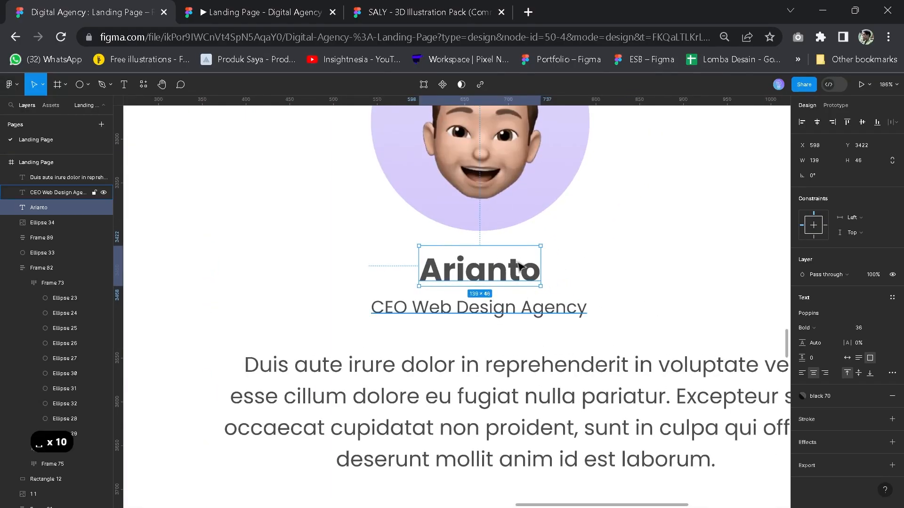
{"action": "key", "text": "shift+a"}
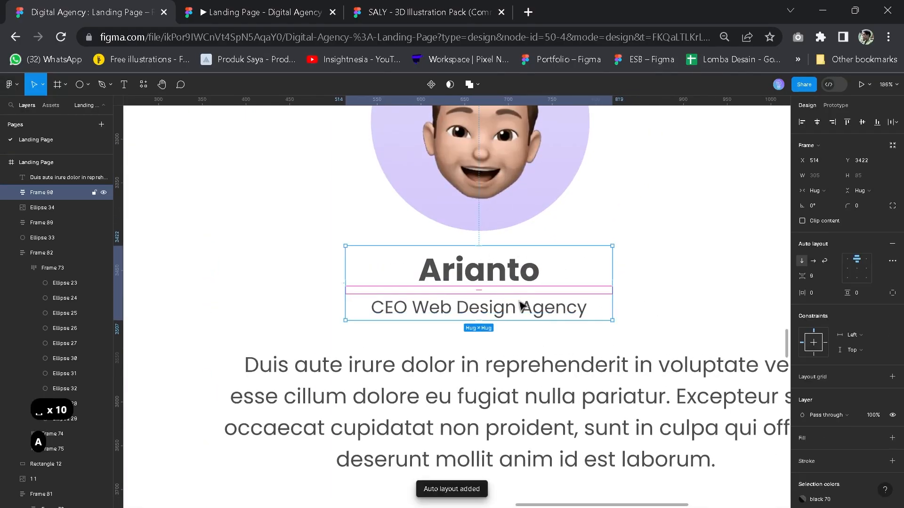
Set the spacing between the testimonial's name and job title to 5 and group them with the avatar in an auto layout.
{"action": "left_click", "coordinate": [808, 277]}
{"action": "type", "text": "5"}
{"action": "key", "text": "Return"}
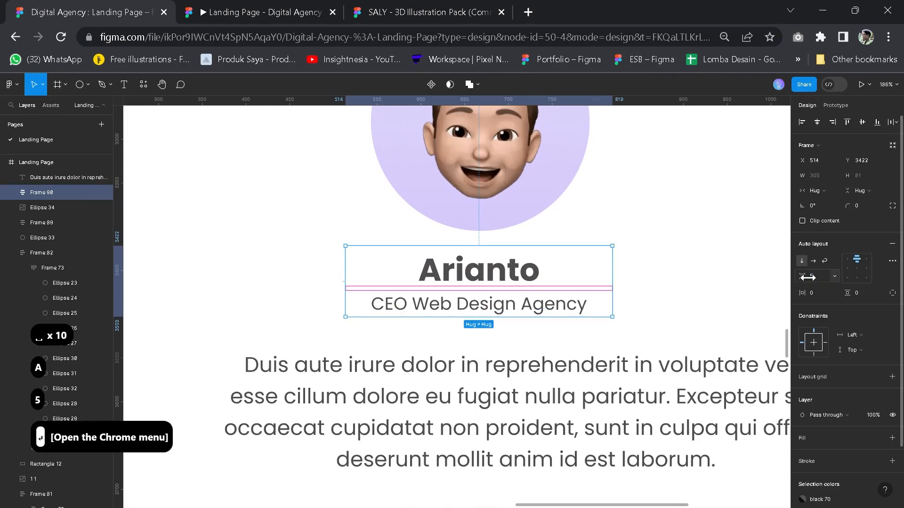
{"action": "left_click", "coordinate": [486, 170]}
{"action": "left_click", "coordinate": [492, 288], "text": "shift"}
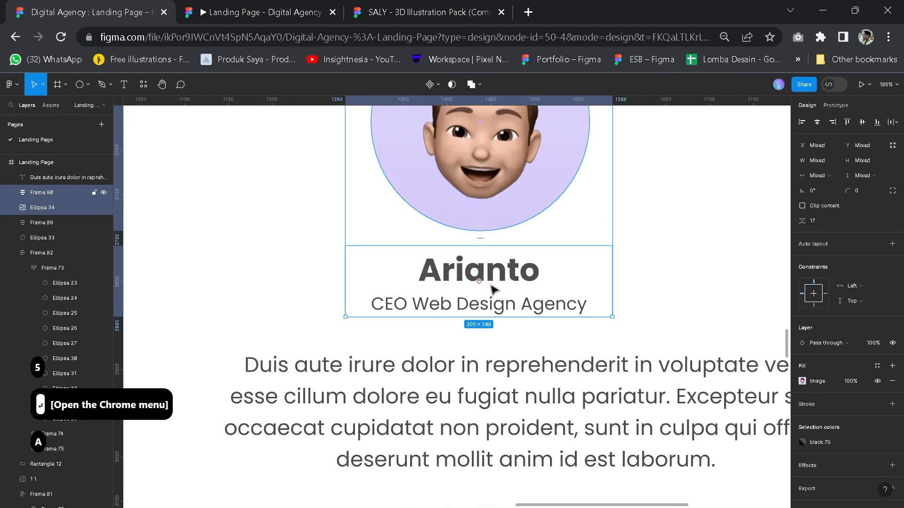
{"action": "key", "text": "shift+a"}
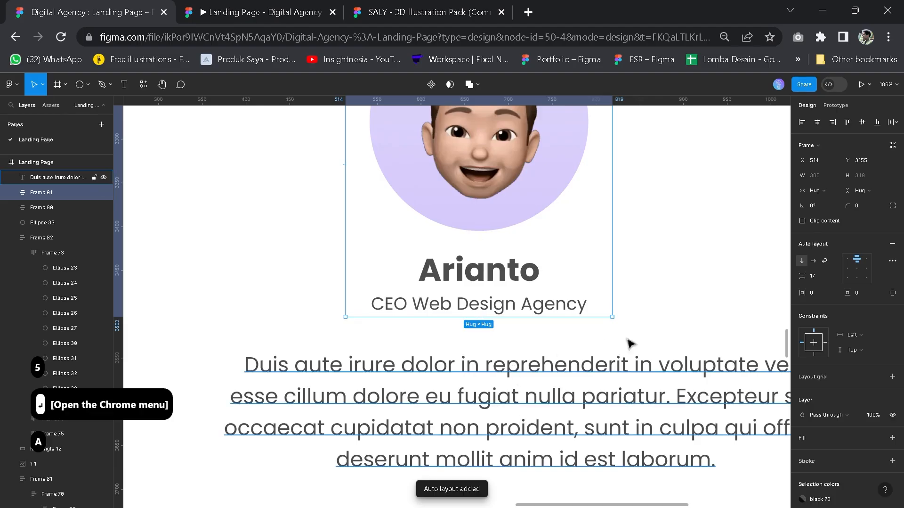
Combine the avatar and name group with the testimonial paragraph in one vertical auto layout.
{"action": "left_click", "coordinate": [524, 380], "text": "shift"}
{"action": "key", "text": "shift+a"}
{"action": "scroll", "coordinate": [565, 358], "scroll_direction": "down", "scroll_amount": 5}
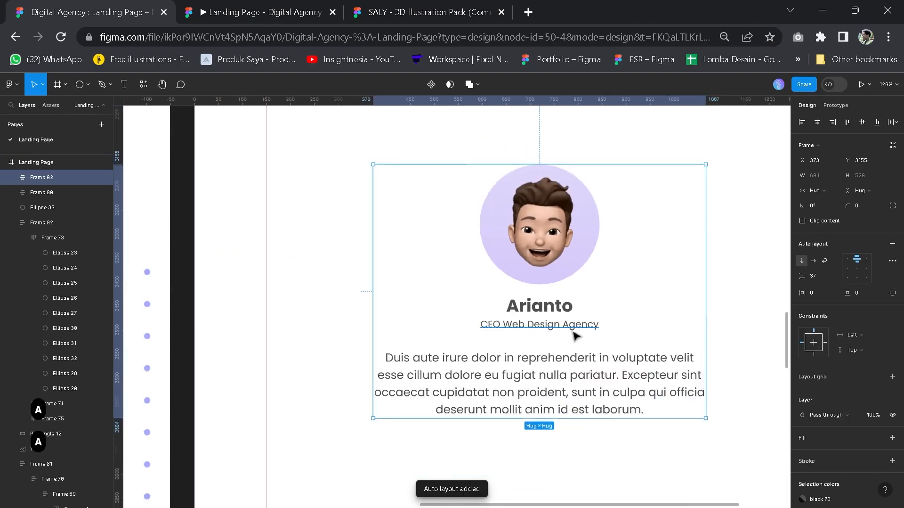
{"action": "scroll", "coordinate": [576, 335], "scroll_direction": "down", "scroll_amount": 5}
{"action": "left_click", "coordinate": [704, 299]}
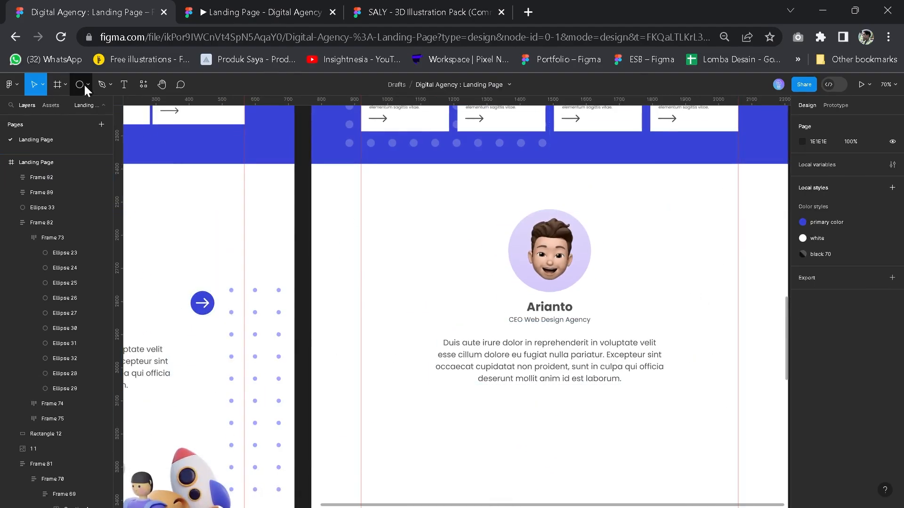
Search the Iconify plugin for "next" and import the carbon:next-filled icon.
{"action": "right_click", "coordinate": [400, 261]}
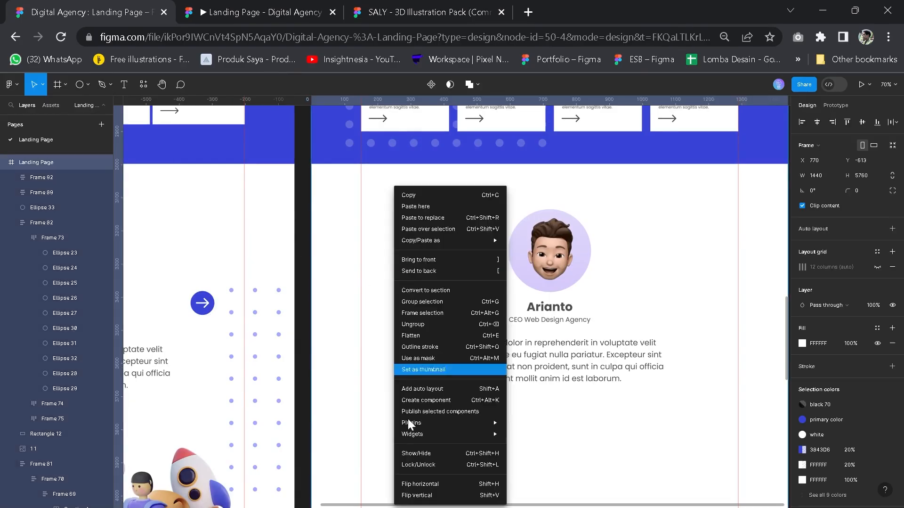
{"action": "mouse_move", "coordinate": [426, 422]}
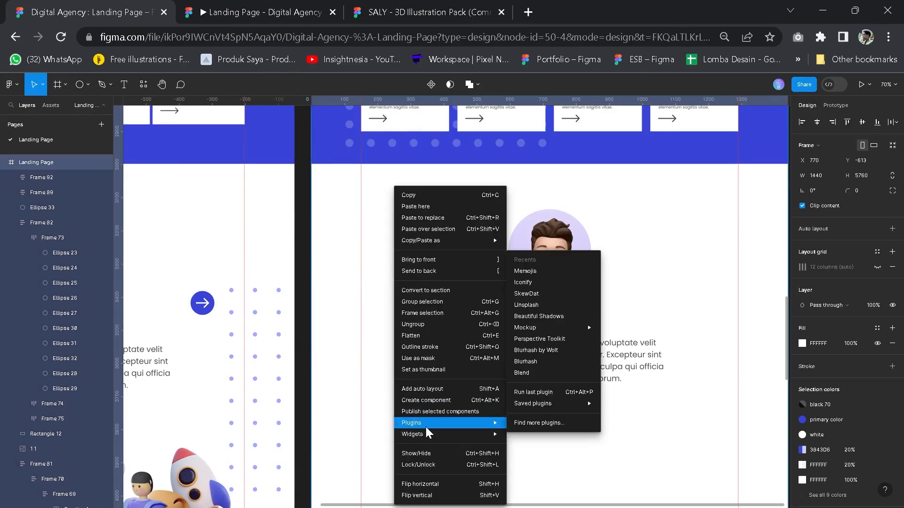
{"action": "left_click", "coordinate": [538, 283]}
{"action": "type", "text": "next"}
{"action": "key", "text": "Return"}
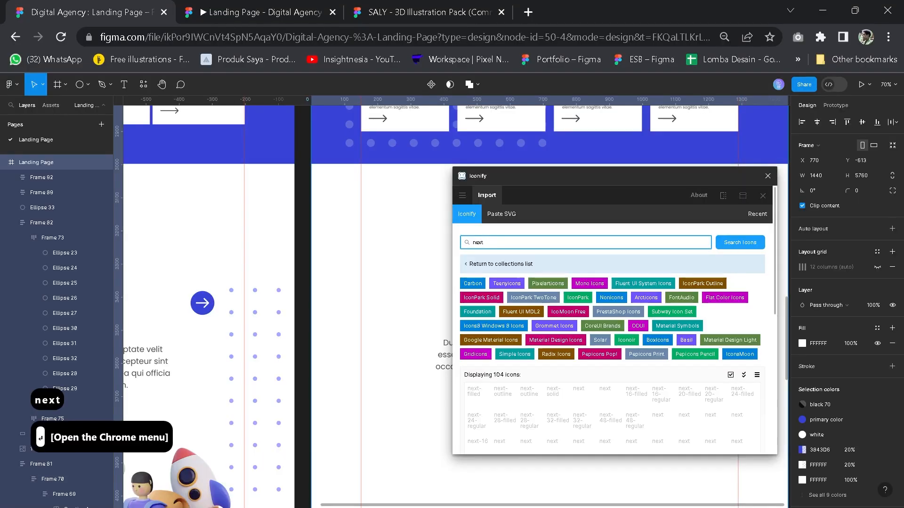
{"action": "scroll", "coordinate": [498, 363], "scroll_direction": "down", "scroll_amount": 2}
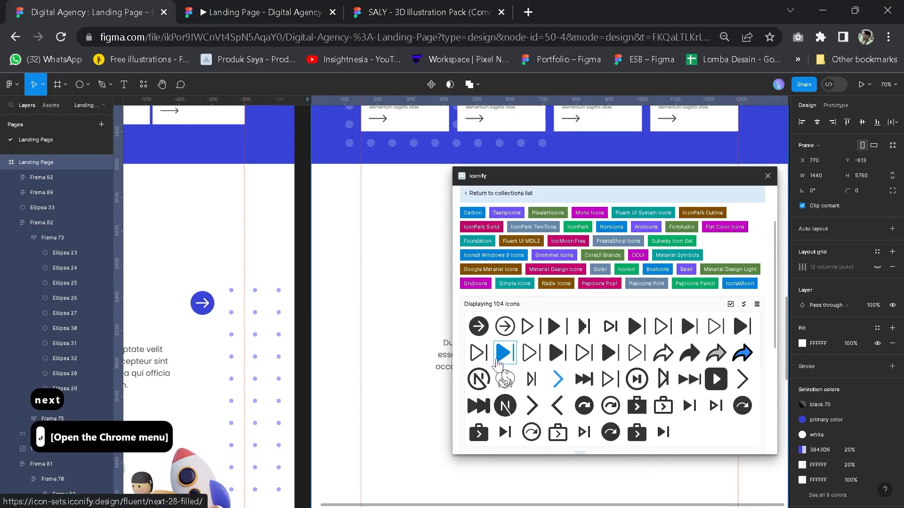
{"action": "left_click", "coordinate": [477, 327]}
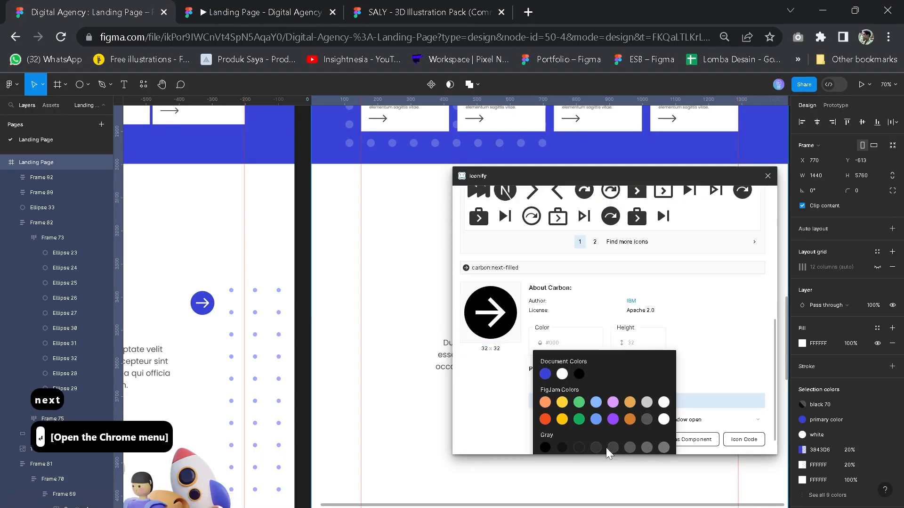
{"action": "left_click", "coordinate": [769, 176]}
Move the imported arrow icon into the landing page frame beside the testimonial and scale it to 120 × 120.
{"action": "scroll", "coordinate": [502, 391], "scroll_direction": "down", "scroll_amount": 3}
{"action": "key", "text": "ctrl+x"}
{"action": "scroll", "coordinate": [502, 330], "scroll_direction": "up", "scroll_amount": 3}
{"action": "key", "text": "ctrl+v"}
{"action": "left_click_drag", "start_coordinate": [581, 330], "coordinate": [523, 232]}
{"action": "left_click_drag", "start_coordinate": [366, 186], "coordinate": [619, 352]}
{"action": "key", "text": "k"}
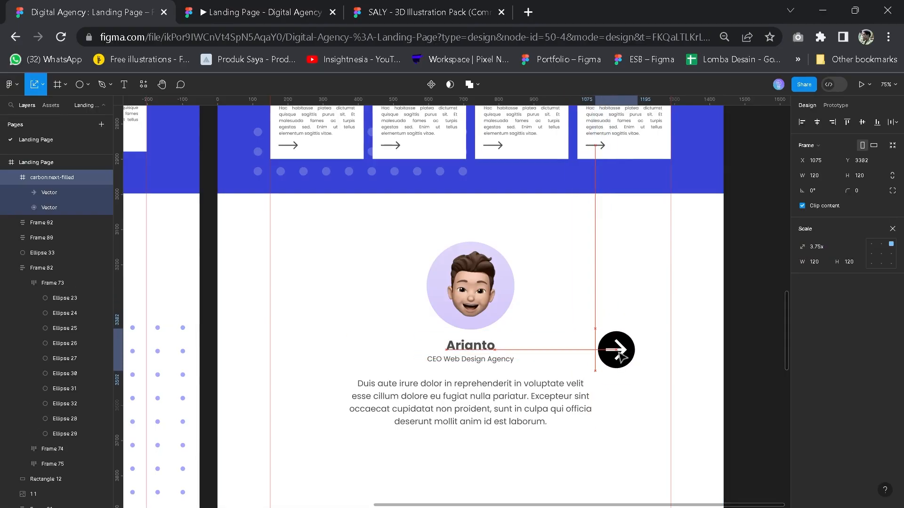
Resize the arrow icon beside the testimonial to 80 × 80.
{"action": "left_click", "coordinate": [598, 291]}
{"action": "key", "text": "space"}
{"action": "left_click_drag", "start_coordinate": [263, 300], "coordinate": [308, 306]}
{"action": "left_click", "coordinate": [661, 357]}
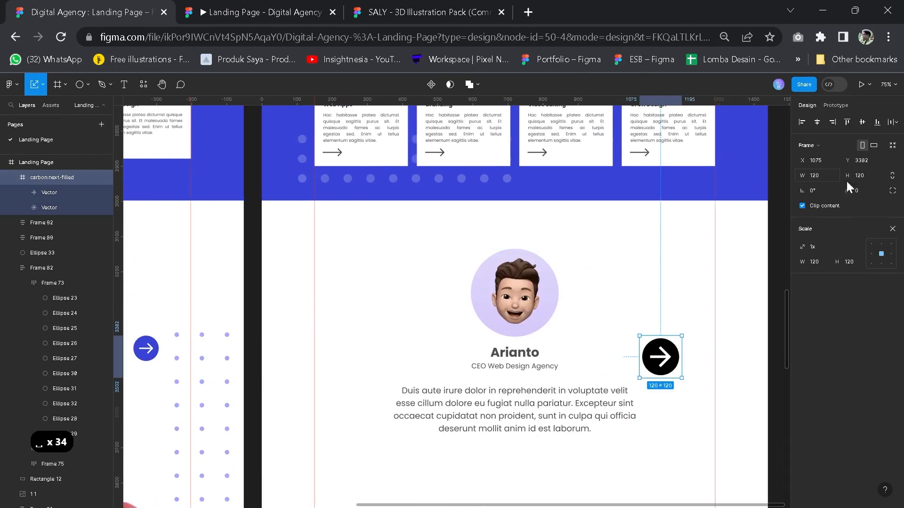
{"action": "type", "text": "80"}
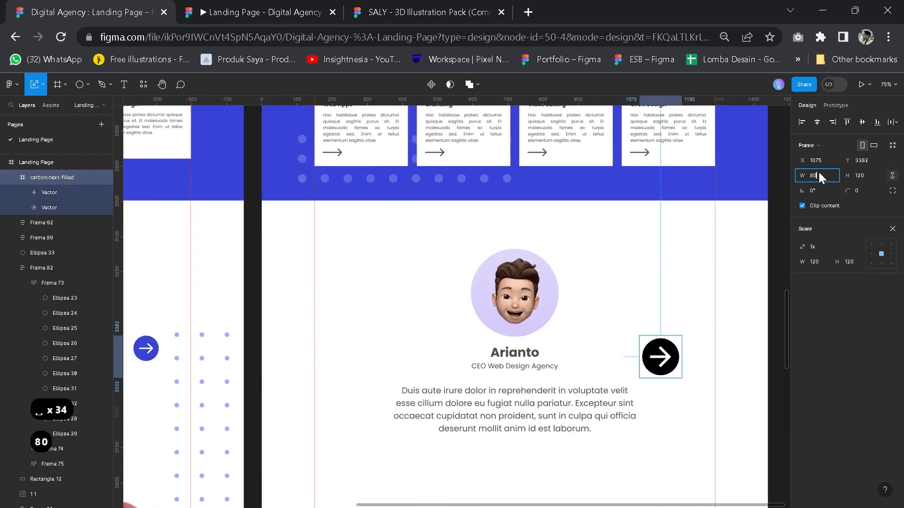
{"action": "key", "text": "Return"}
{"action": "left_click", "coordinate": [892, 229]}
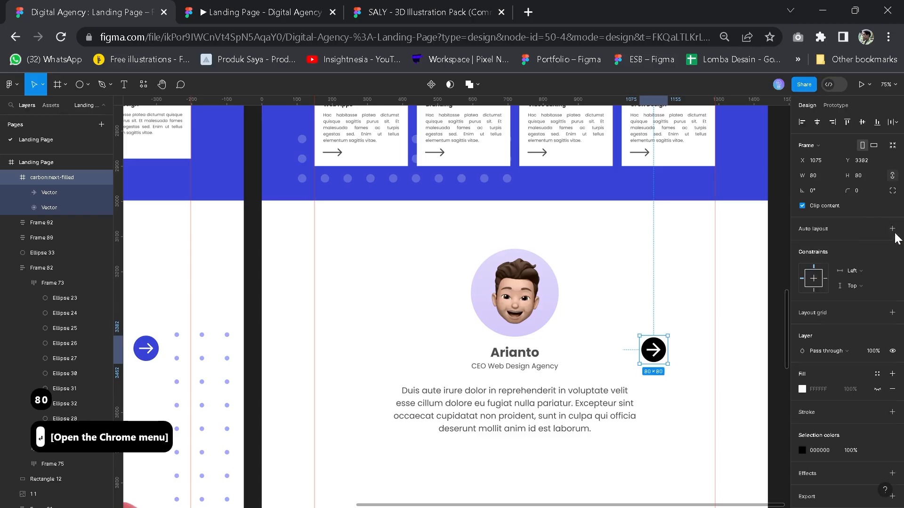
Apply the primary color style to the arrow icon and move it farther out toward the page's right margin.
{"action": "scroll", "coordinate": [853, 391], "scroll_direction": "down", "scroll_amount": 2}
{"action": "left_click", "coordinate": [878, 376]}
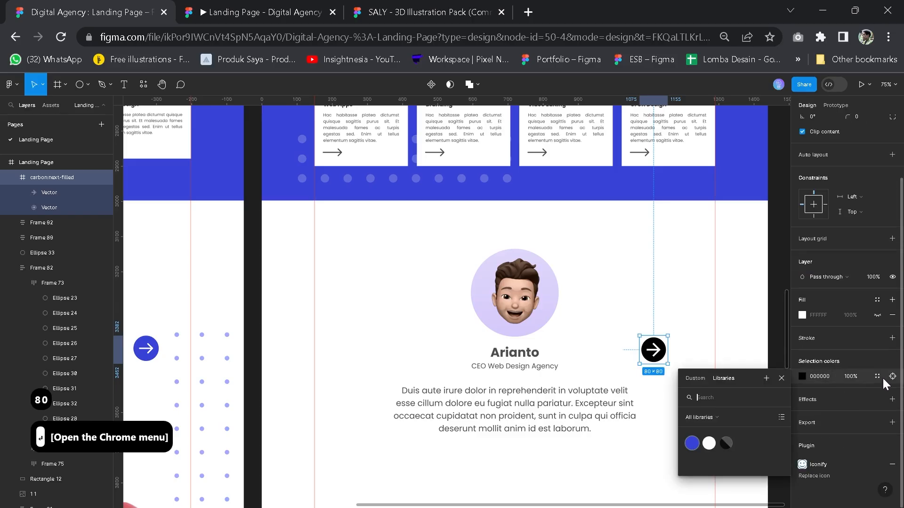
{"action": "left_click", "coordinate": [692, 442]}
{"action": "left_click_drag", "start_coordinate": [650, 348], "coordinate": [685, 356]}
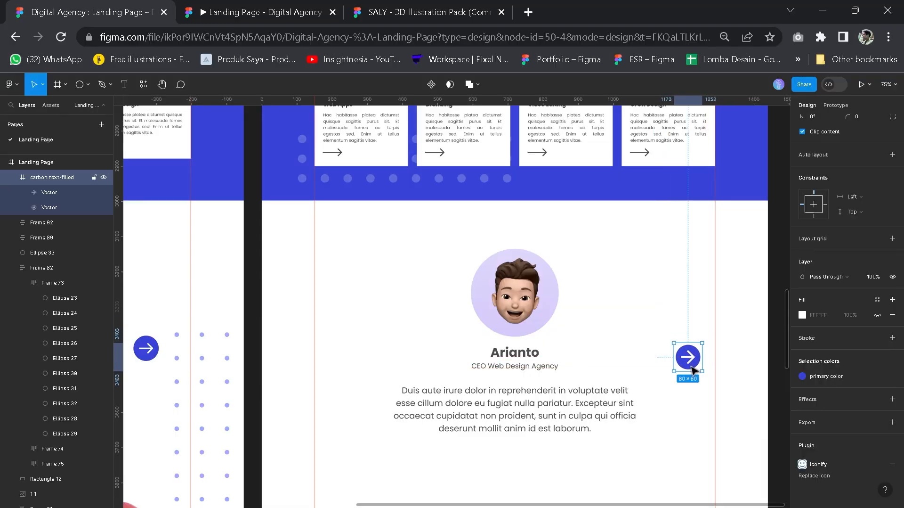
Duplicate the arrow icon, place the copy on the testimonial's left side and flip it horizontally to point left.
{"action": "key", "text": "ctrl+d"}
{"action": "left_click_drag", "start_coordinate": [439, 365], "coordinate": [342, 360]}
{"action": "right_click", "coordinate": [358, 358]}
{"action": "left_click", "coordinate": [376, 483]}
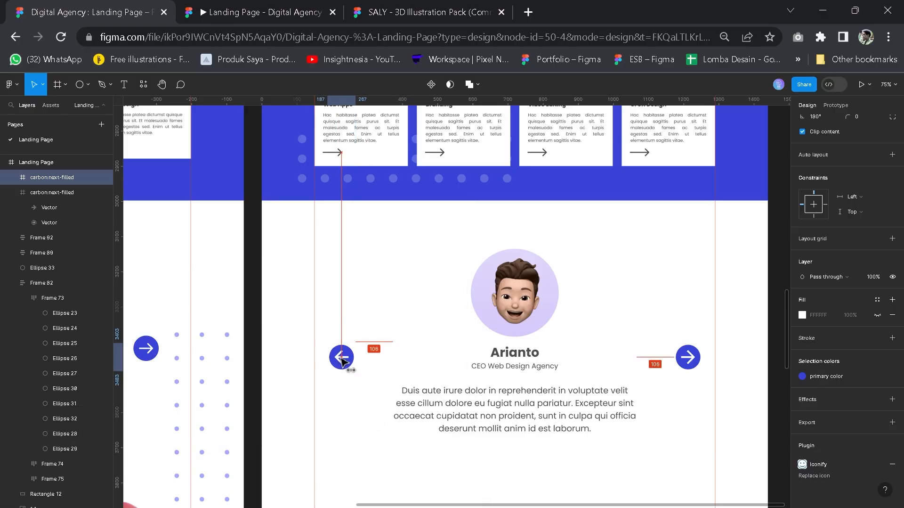
{"action": "scroll", "coordinate": [662, 389], "scroll_direction": "down", "scroll_amount": 3}
{"action": "key", "text": "space"}
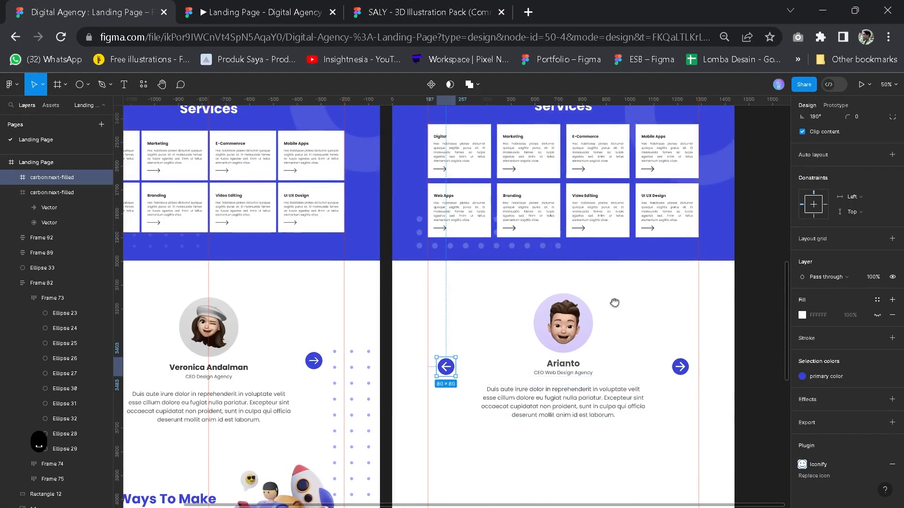
{"action": "left_click_drag", "start_coordinate": [626, 310], "coordinate": [612, 301]}
{"action": "left_click_drag", "start_coordinate": [625, 343], "coordinate": [623, 340]}
Copy the dot pattern from the Services section and paste it at the right side of the testimonial section.
{"action": "key", "text": "space"}
{"action": "left_click_drag", "start_coordinate": [581, 305], "coordinate": [587, 338]}
{"action": "left_click", "coordinate": [410, 231]}
{"action": "key", "text": "ctrl+c"}
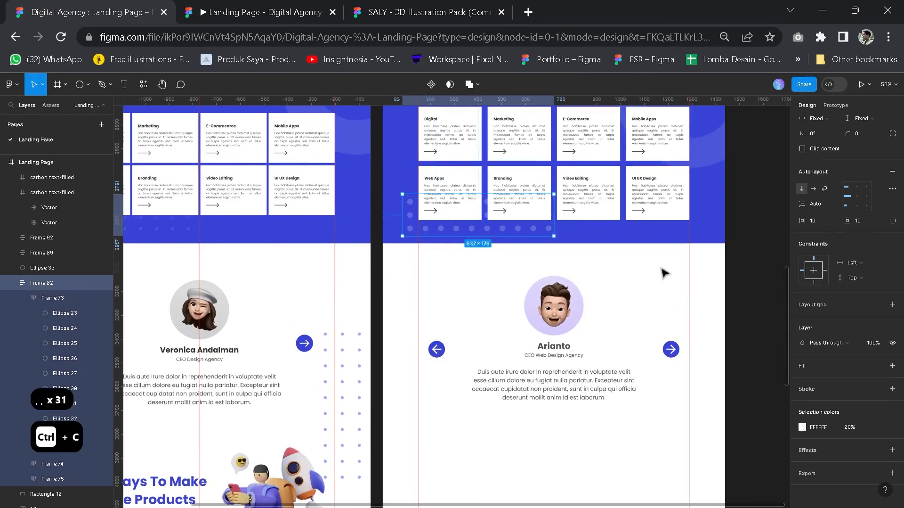
{"action": "key", "text": "ctrl+v"}
{"action": "left_click_drag", "start_coordinate": [682, 291], "coordinate": [706, 300]}
Recolor the pasted dot pattern with the primary color at 20% opacity.
{"action": "scroll", "coordinate": [877, 426], "scroll_direction": "down", "scroll_amount": 2}
{"action": "left_click", "coordinate": [878, 427]}
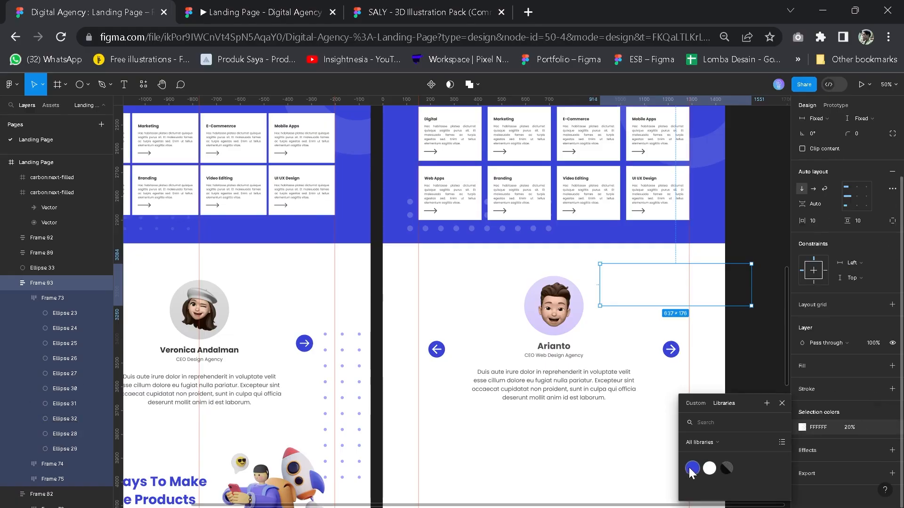
{"action": "left_click", "coordinate": [689, 466]}
{"action": "left_click", "coordinate": [878, 427]}
{"action": "left_click", "coordinate": [859, 427]}
{"action": "type", "text": "10"}
{"action": "key", "text": "Return"}
{"action": "type", "text": "20"}
{"action": "key", "text": "Return"}
Rotate the pasted dot pattern by 90° and place it along the page's right edge below the right arrow.
{"action": "scroll", "coordinate": [821, 158], "scroll_direction": "up", "scroll_amount": 2}
{"action": "left_click", "coordinate": [817, 208]}
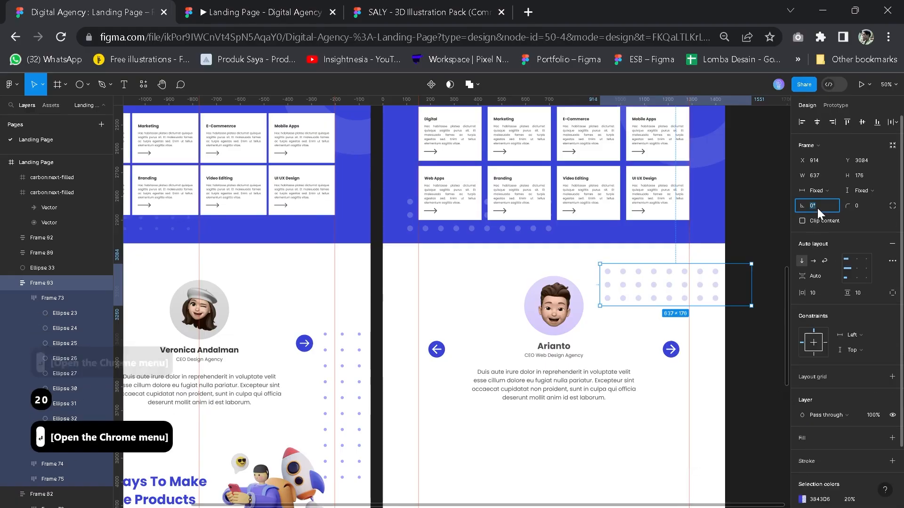
{"action": "type", "text": "90"}
{"action": "key", "text": "Return"}
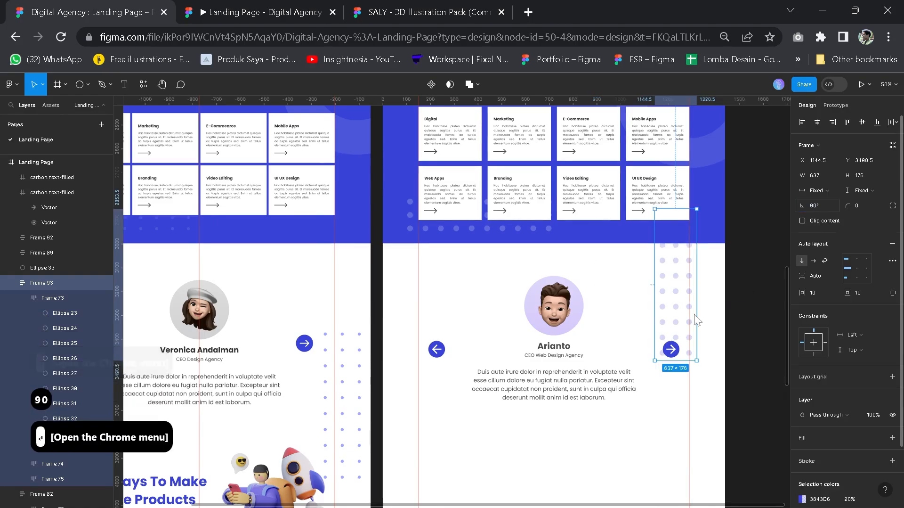
{"action": "left_click_drag", "start_coordinate": [674, 293], "coordinate": [602, 302]}
{"action": "key", "text": "space"}
{"action": "left_click", "coordinate": [470, 371]}
{"action": "key", "text": "space"}
{"action": "left_click_drag", "start_coordinate": [469, 372], "coordinate": [580, 362]}
Duplicate the dot pattern, place the copy at the page's left edge below the testimonial and set its rotation to 0°.
{"action": "left_click", "coordinate": [711, 301]}
{"action": "key", "text": "ctrl+d"}
{"action": "left_click_drag", "start_coordinate": [710, 301], "coordinate": [443, 298]}
{"action": "left_click", "coordinate": [816, 206]}
{"action": "type", "text": "0"}
{"action": "key", "text": "Return"}
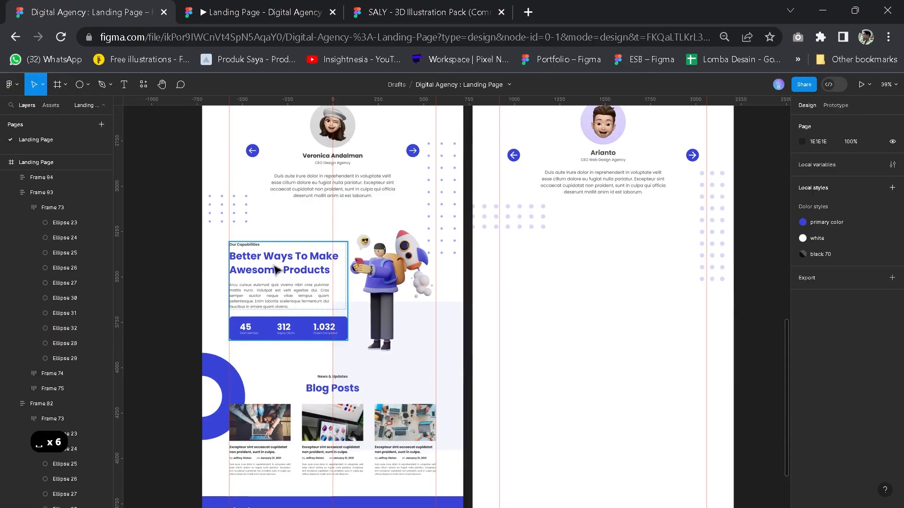
Copy the "Build Your Business With Us" text block and paste it at the left margin below the testimonial section.
{"action": "key", "text": "space"}
{"action": "left_click_drag", "start_coordinate": [623, 245], "coordinate": [585, 404]}
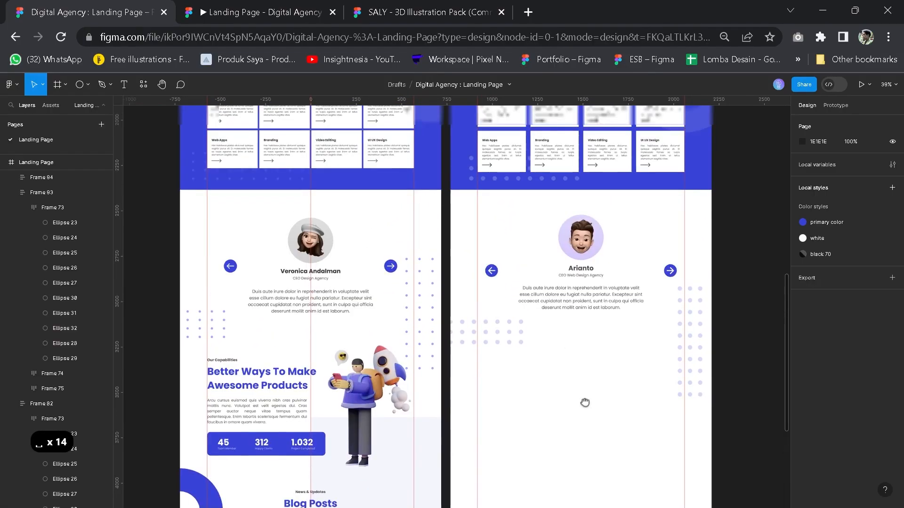
{"action": "left_click_drag", "start_coordinate": [597, 211], "coordinate": [566, 406]}
{"action": "left_click", "coordinate": [587, 186]}
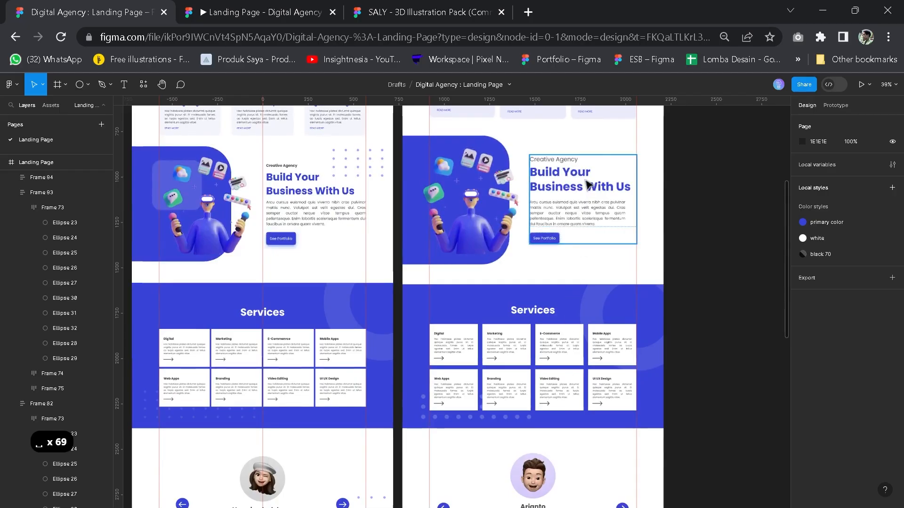
{"action": "key", "text": "ctrl+c"}
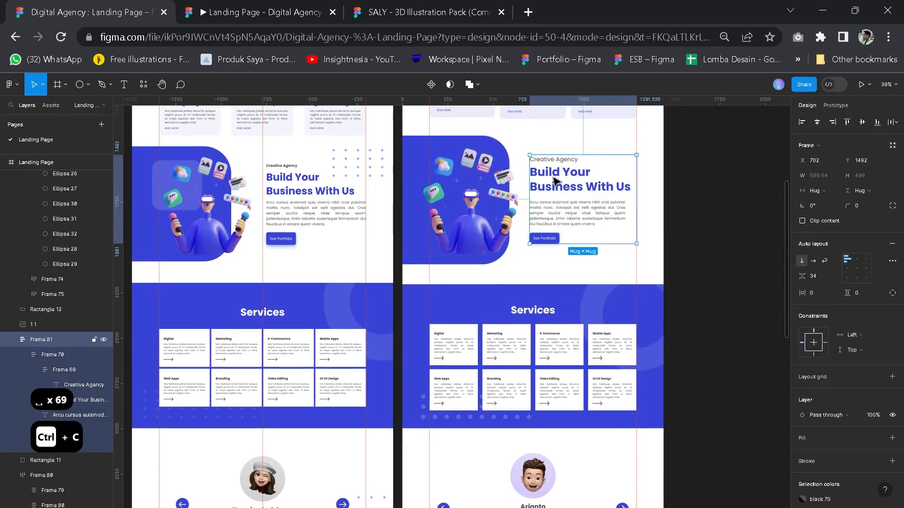
{"action": "scroll", "coordinate": [580, 302], "scroll_direction": "down", "scroll_amount": 8}
{"action": "scroll", "coordinate": [471, 367], "scroll_direction": "left", "scroll_amount": 2}
{"action": "key", "text": "ctrl+v"}
{"action": "left_click_drag", "start_coordinate": [466, 324], "coordinate": [587, 313]}
Change the pasted block's subtitle to "Our Capabilities" and its heading to "Better Ways To Make Awesome Products".
{"action": "scroll", "coordinate": [548, 254], "scroll_direction": "up", "scroll_amount": 2}
{"action": "double_click", "coordinate": [547, 254]}
{"action": "type", "text": "Our Capabilities"}
{"action": "double_click", "coordinate": [548, 277]}
{"action": "type", "text": "Better Ways Ti N"}
{"action": "key", "text": "BackSpace"}
{"action": "key", "text": "BackSpace"}
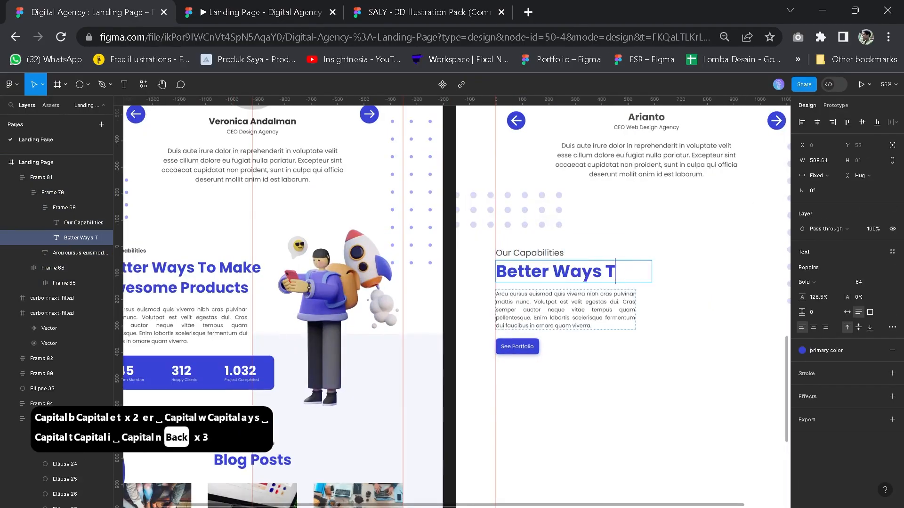
{"action": "key", "text": "BackSpace"}
{"action": "type", "text": "o Make Awesome Products"}
Widen the capabilities heading to fit two lines and stretch the paragraph below it to a matching width of about 695.
{"action": "left_click_drag", "start_coordinate": [652, 293], "coordinate": [679, 293]}
{"action": "left_click", "coordinate": [226, 325], "text": "ctrl"}
{"action": "left_click", "coordinate": [582, 345], "text": "ctrl"}
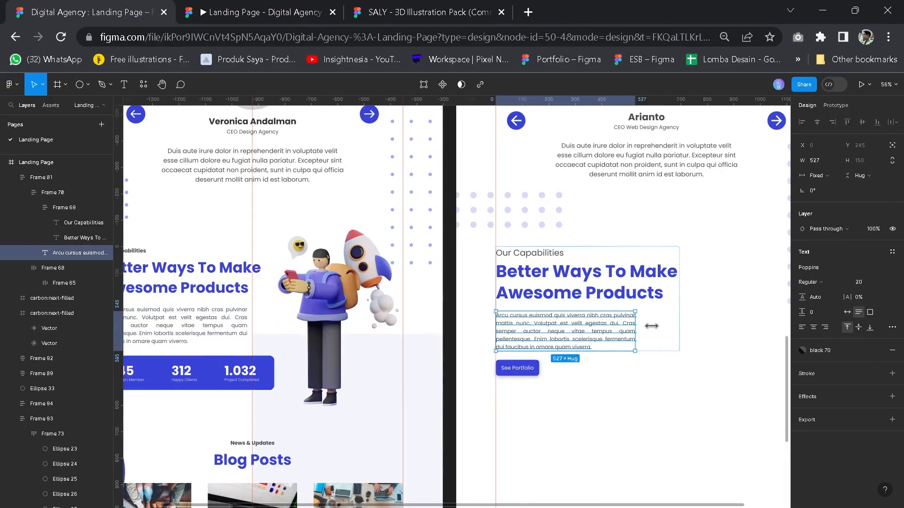
{"action": "left_click_drag", "start_coordinate": [635, 326], "coordinate": [673, 322]}
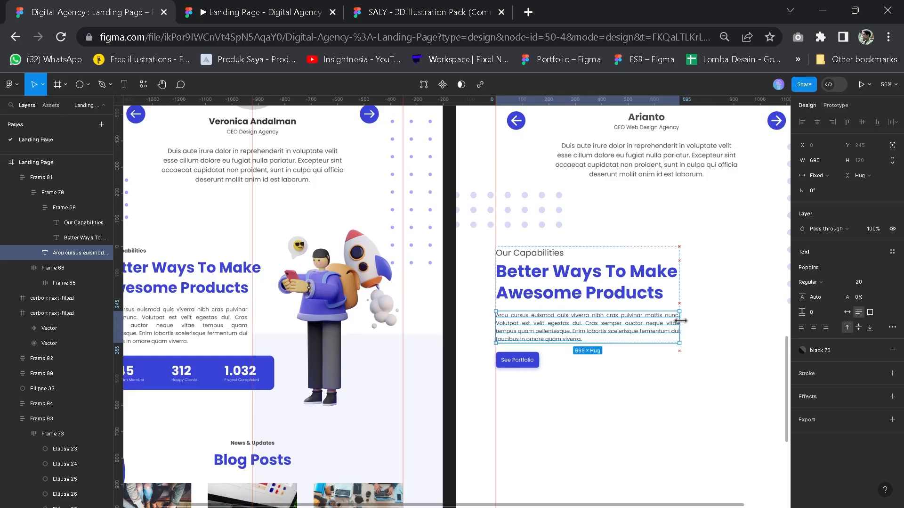
{"action": "left_click", "coordinate": [709, 347]}
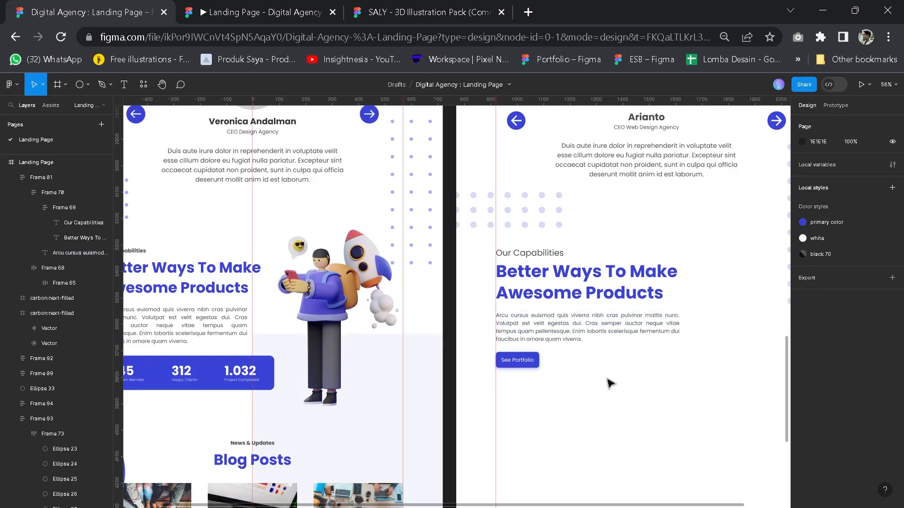
Delete the "See Portfolio" button from the capabilities text block.
{"action": "double_click", "coordinate": [526, 362]}
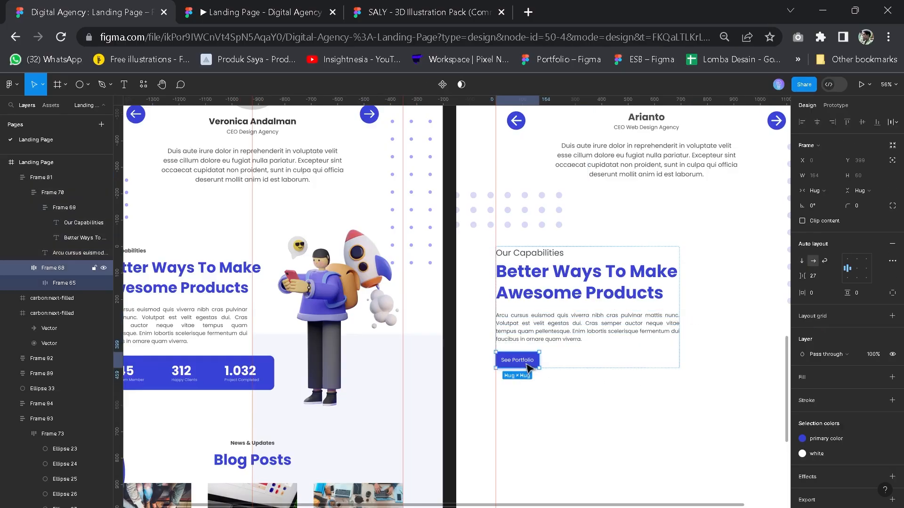
{"action": "key", "text": "BackSpace"}
{"action": "key", "text": "space"}
{"action": "left_click_drag", "start_coordinate": [677, 371], "coordinate": [568, 379]}
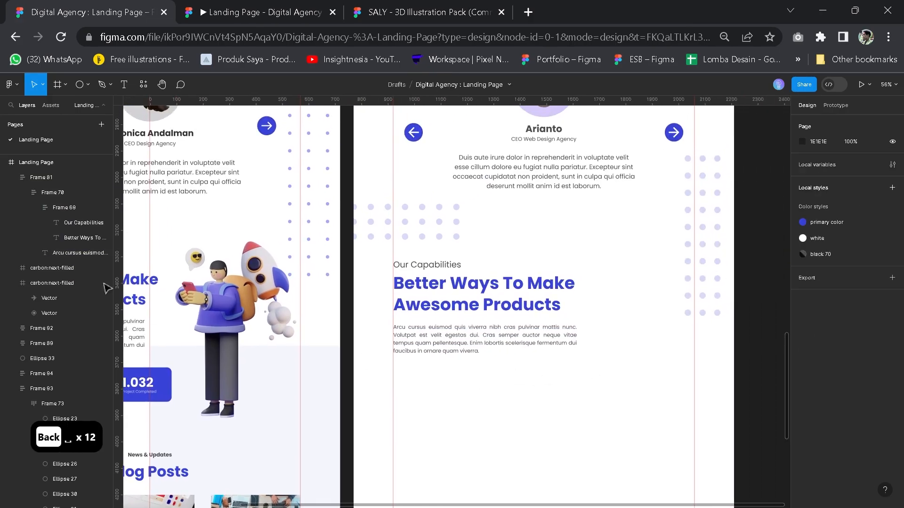
Copy the Saly-14 character and Saly-43 rocket illustrations from the SALY 3D Illustration Pack file and paste them into the landing page file.
{"action": "left_click", "coordinate": [234, 6]}
{"action": "left_click", "coordinate": [420, 6]}
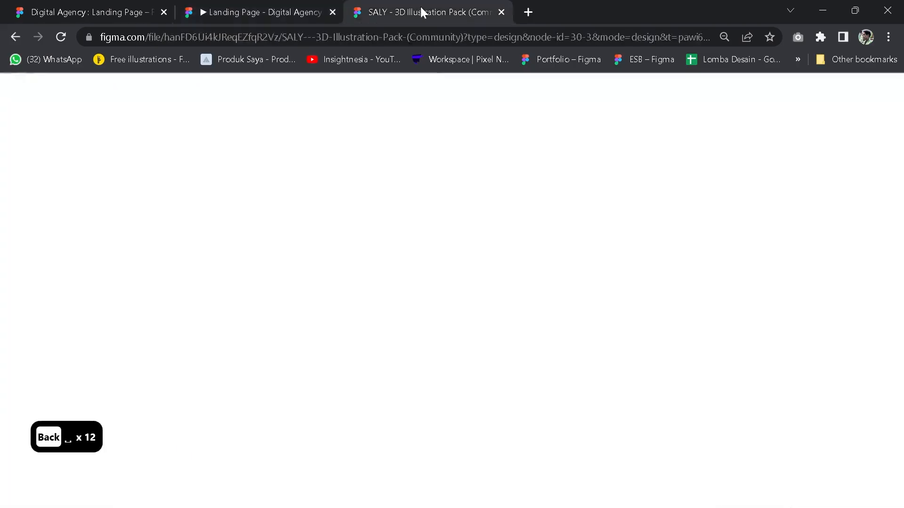
{"action": "key", "text": "space"}
{"action": "left_click_drag", "start_coordinate": [625, 282], "coordinate": [576, 158]}
{"action": "left_click", "coordinate": [294, 291]}
{"action": "key", "text": "space"}
{"action": "left_click_drag", "start_coordinate": [524, 393], "coordinate": [545, 179]}
{"action": "left_click", "coordinate": [280, 407], "text": "shift"}
{"action": "key", "text": "space"}
{"action": "left_click_drag", "start_coordinate": [403, 269], "coordinate": [397, 380]}
{"action": "key", "text": "ctrl+c"}
{"action": "left_click", "coordinate": [144, 6]}
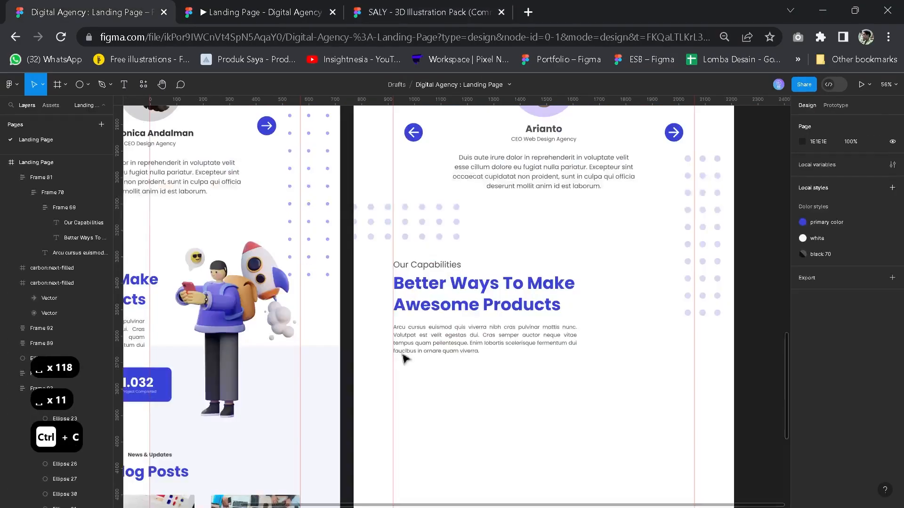
{"action": "key", "text": "ctrl+v"}
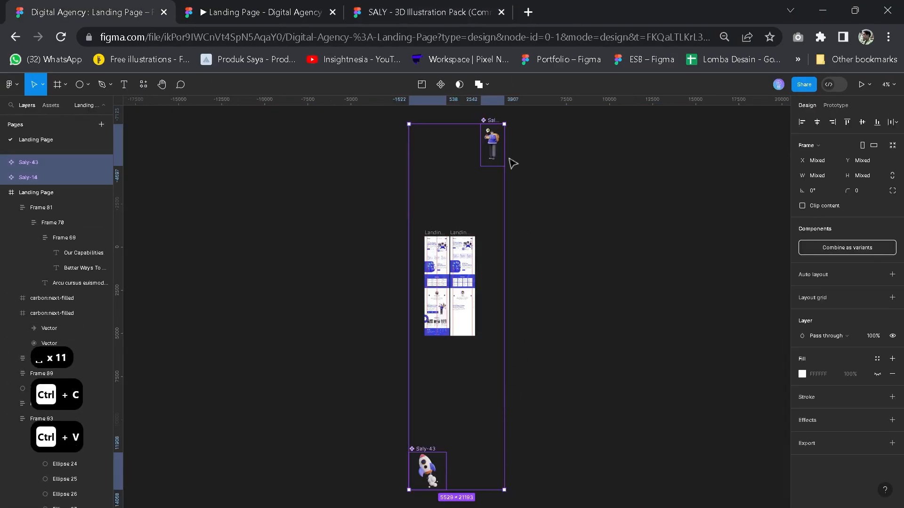
Scale down the pasted character and rocket and place them beside the capabilities heading, with the rocket at the character's backpack.
{"action": "left_click_drag", "start_coordinate": [470, 225], "coordinate": [461, 296]}
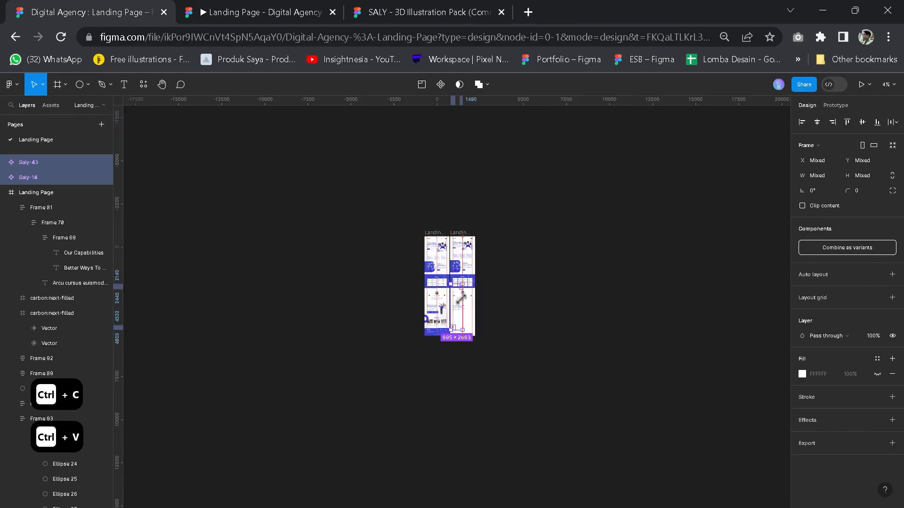
{"action": "scroll", "coordinate": [456, 308], "scroll_direction": "up", "scroll_amount": 10}
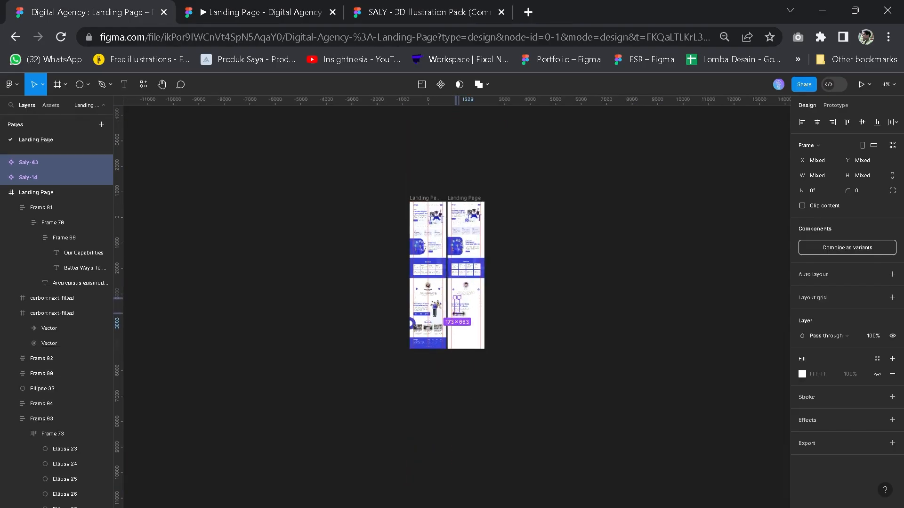
{"action": "left_click", "coordinate": [419, 329]}
{"action": "left_click_drag", "start_coordinate": [436, 242], "coordinate": [515, 312]}
{"action": "left_click_drag", "start_coordinate": [521, 302], "coordinate": [532, 286]}
{"action": "left_click_drag", "start_coordinate": [420, 330], "coordinate": [488, 337]}
{"action": "left_click_drag", "start_coordinate": [494, 333], "coordinate": [517, 274]}
{"action": "left_click_drag", "start_coordinate": [506, 306], "coordinate": [558, 278]}
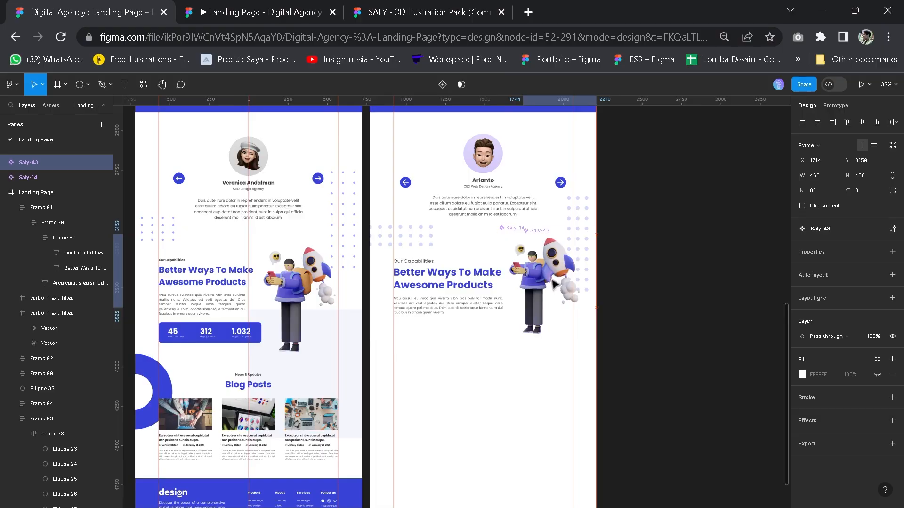
Try to shrink the Saly-14 character frame to about 371 × 695 beside the capabilities heading.
{"action": "scroll", "coordinate": [558, 283], "scroll_direction": "up", "scroll_amount": 2}
{"action": "left_click_drag", "start_coordinate": [419, 300], "coordinate": [515, 297]}
{"action": "double_click", "coordinate": [518, 292]}
{"action": "double_click", "coordinate": [542, 304]}
{"action": "left_click_drag", "start_coordinate": [588, 306], "coordinate": [549, 305]}
{"action": "double_click", "coordinate": [555, 282]}
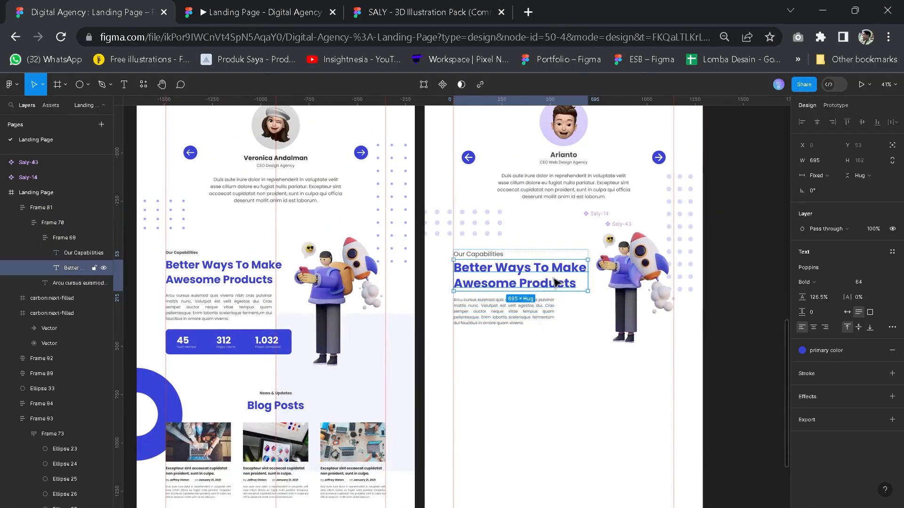
{"action": "scroll", "coordinate": [635, 288], "scroll_direction": "up", "scroll_amount": 4}
{"action": "left_click", "coordinate": [603, 347]}
{"action": "scroll", "coordinate": [598, 367], "scroll_direction": "down", "scroll_amount": 2}
{"action": "left_click_drag", "start_coordinate": [591, 380], "coordinate": [595, 359]}
{"action": "key", "text": "alt"}
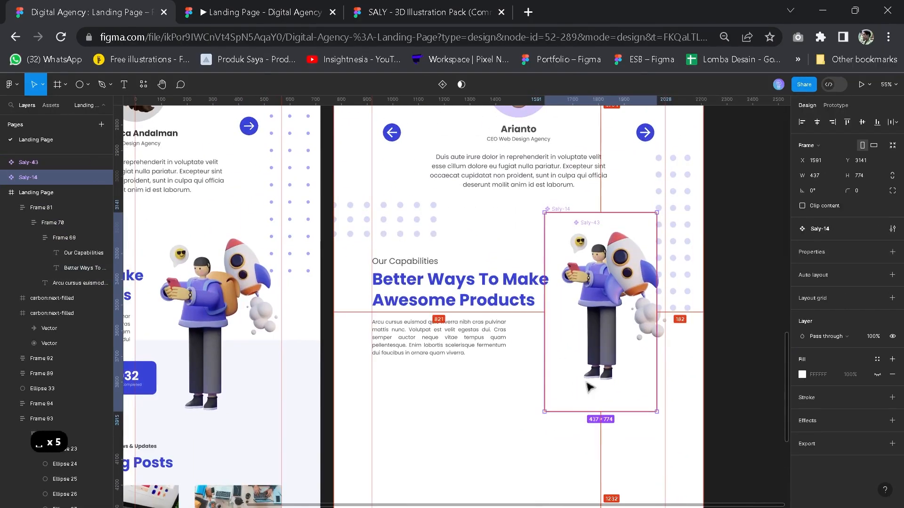
{"action": "left_click_drag", "start_coordinate": [598, 409], "coordinate": [604, 390]}
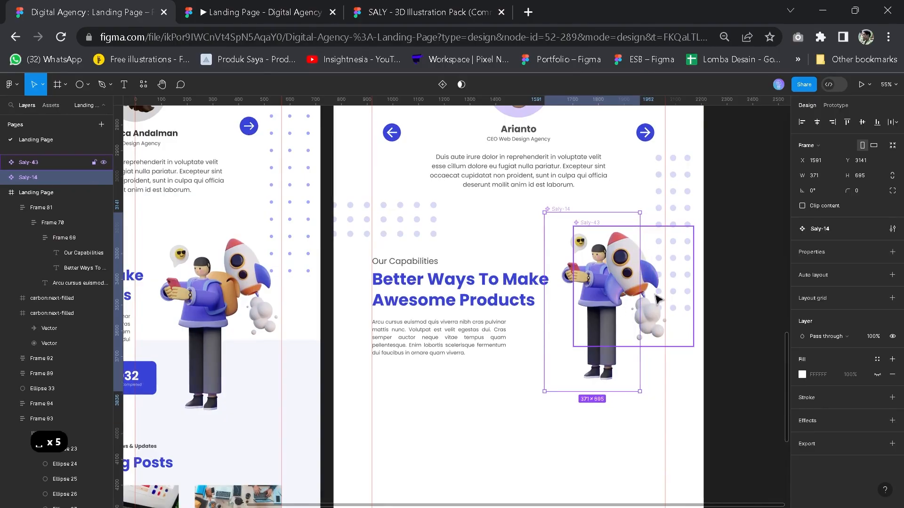
Undo the character resize and the preceding rocket placement.
{"action": "key", "text": "ctrl+z"}
{"action": "key", "text": "ctrl+z"}
{"action": "key", "text": "ctrl+z"}
{"action": "key", "text": "ctrl+z"}
{"action": "key", "text": "ctrl+z"}
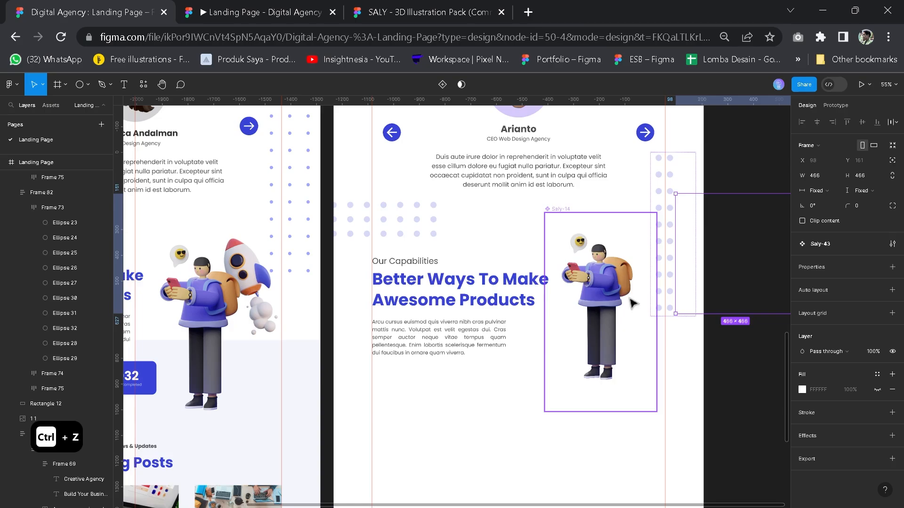
{"action": "key", "text": "ctrl+z"}
{"action": "key", "text": "ctrl+z"}
{"action": "key", "text": "ctrl+z"}
{"action": "key", "text": "ctrl+z"}
{"action": "key", "text": "ctrl+z"}
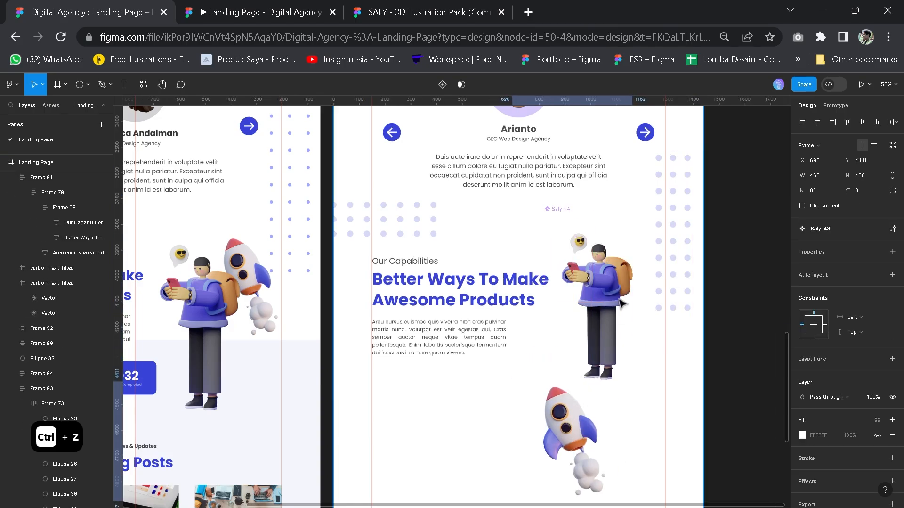
Shrink the Saly-14 character to about 335 × 658 beside the capabilities heading.
{"action": "key", "text": "space"}
{"action": "left_click_drag", "start_coordinate": [596, 309], "coordinate": [561, 351]}
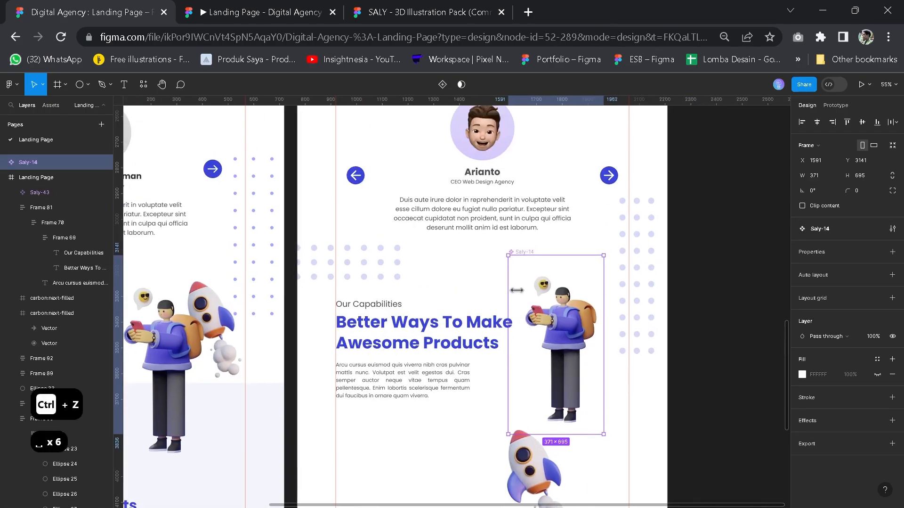
{"action": "key", "text": "space"}
{"action": "left_click_drag", "start_coordinate": [560, 325], "coordinate": [554, 278]}
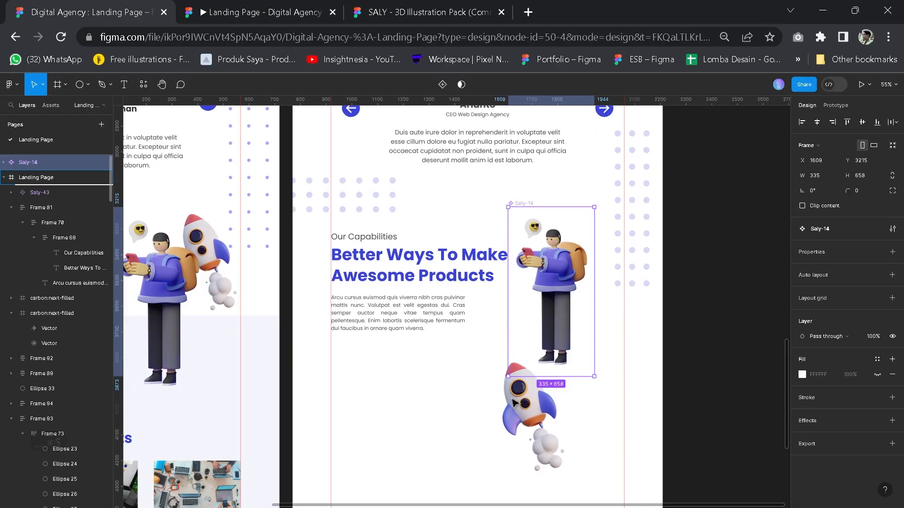
Place the rocket behind the character's backpack and enlarge the character to about 374 × 735 within the Landing Page frame.
{"action": "left_click", "coordinate": [526, 416]}
{"action": "left_click_drag", "start_coordinate": [556, 387], "coordinate": [606, 231]}
{"action": "left_click_drag", "start_coordinate": [640, 199], "coordinate": [617, 217]}
{"action": "left_click_drag", "start_coordinate": [600, 249], "coordinate": [608, 242]}
{"action": "left_click_drag", "start_coordinate": [560, 283], "coordinate": [526, 347]}
{"action": "scroll", "coordinate": [528, 343], "scroll_direction": "down", "scroll_amount": 3}
{"action": "scroll", "coordinate": [528, 343], "scroll_direction": "up", "scroll_amount": 3}
{"action": "left_click_drag", "start_coordinate": [567, 249], "coordinate": [579, 231], "text": "shift"}
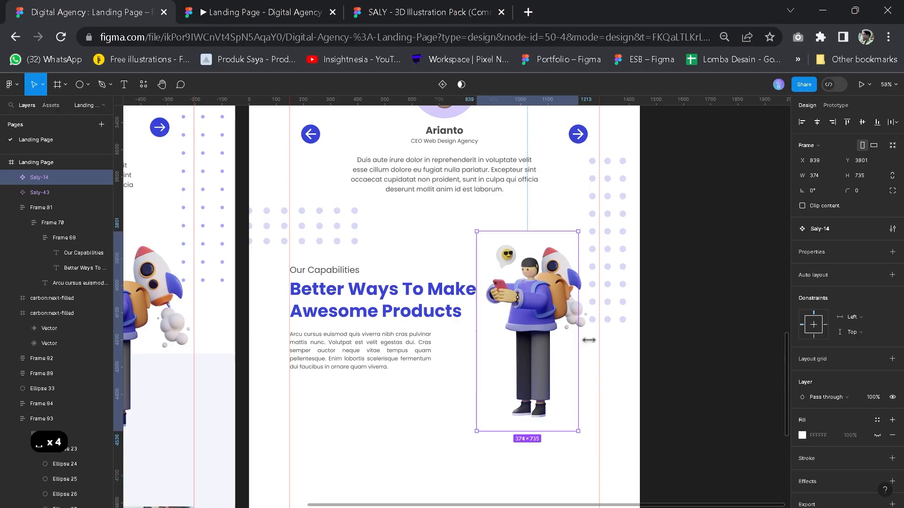
Add the texts "45" and "Total Projects" one above the other below the capabilities paragraph.
{"action": "left_click", "coordinate": [618, 383]}
{"action": "left_click_drag", "start_coordinate": [619, 386], "coordinate": [642, 383]}
{"action": "left_click_drag", "start_coordinate": [360, 402], "coordinate": [538, 333]}
{"action": "scroll", "coordinate": [471, 338], "scroll_direction": "down", "scroll_amount": 1}
{"action": "left_click_drag", "start_coordinate": [414, 346], "coordinate": [450, 340]}
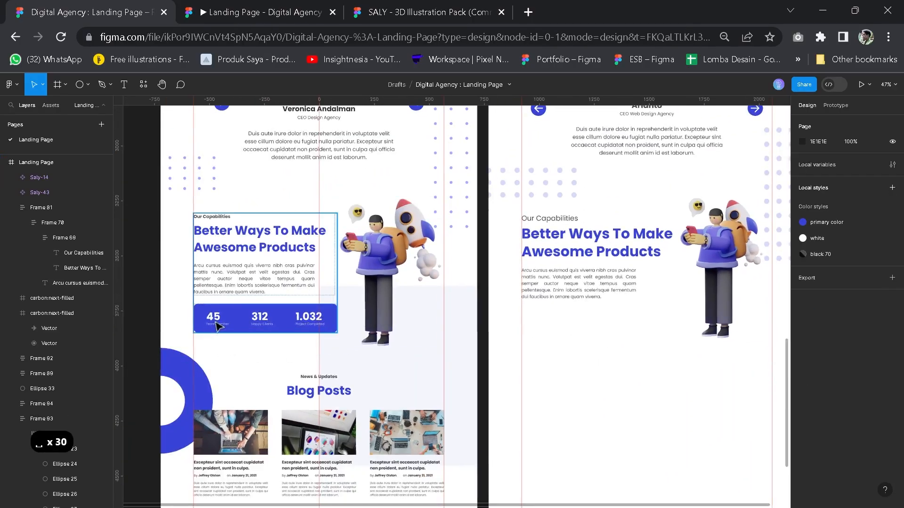
{"action": "left_click", "coordinate": [124, 84]}
{"action": "left_click", "coordinate": [534, 325]}
{"action": "type", "text": "45"}
{"action": "left_click", "coordinate": [123, 84]}
{"action": "left_click", "coordinate": [535, 339]}
{"action": "type", "text": "Total Projects"}
{"action": "left_click", "coordinate": [669, 358]}
Set the "Total Projects" label to Regular weight at font size 24.
{"action": "left_click", "coordinate": [825, 329]}
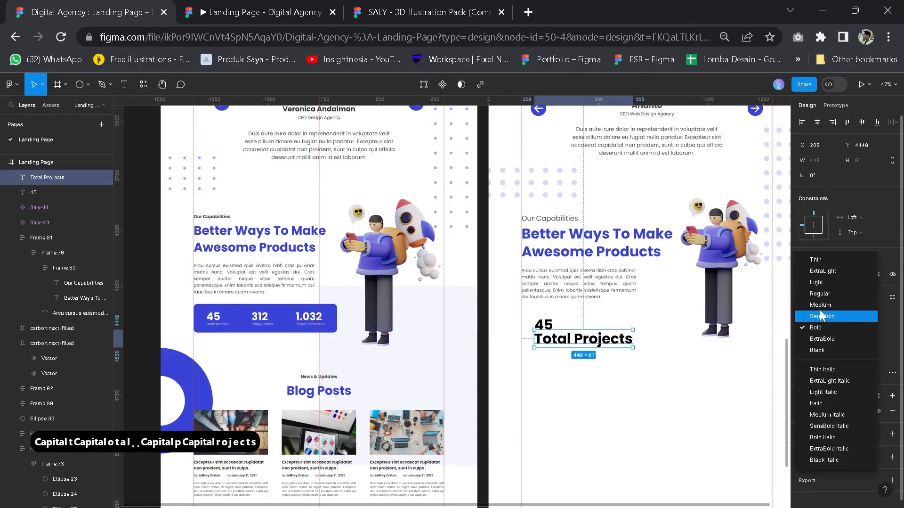
{"action": "left_click", "coordinate": [821, 292]}
{"action": "left_click", "coordinate": [874, 328]}
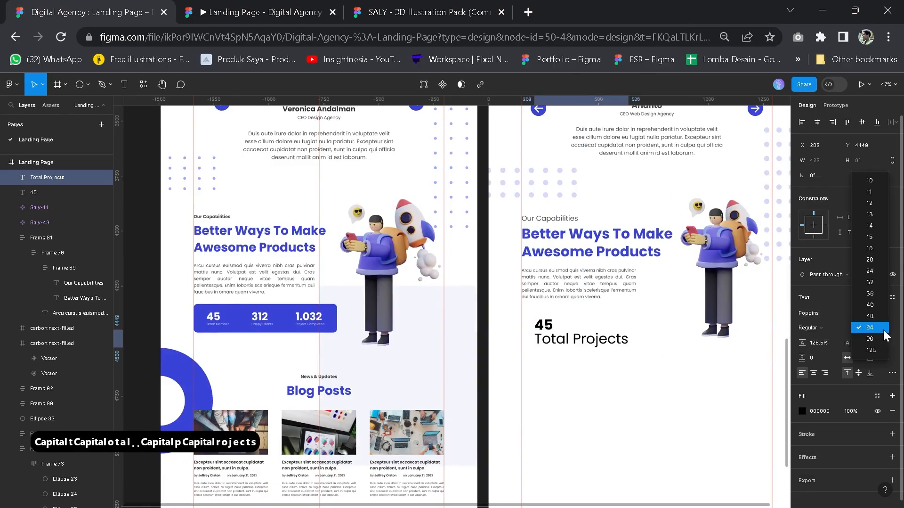
{"action": "left_click", "coordinate": [870, 282]}
{"action": "scroll", "coordinate": [570, 339], "scroll_direction": "up", "scroll_amount": 3}
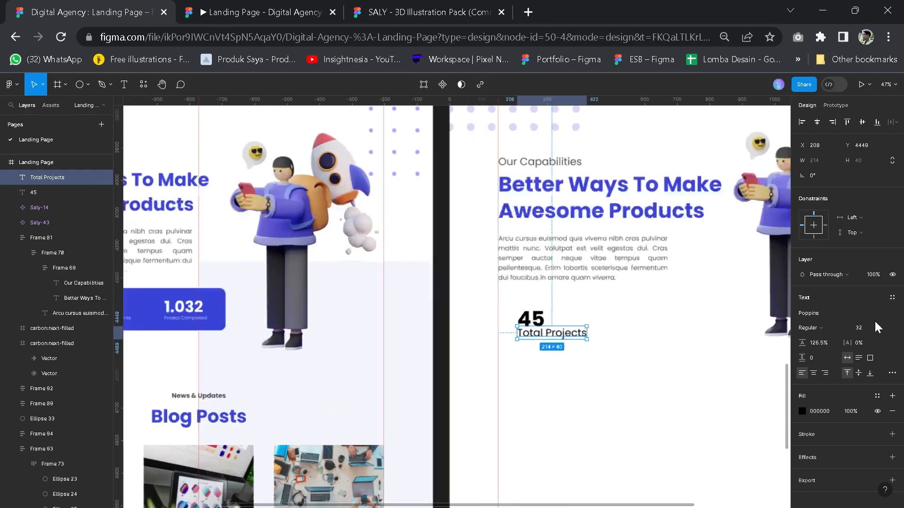
{"action": "left_click", "coordinate": [876, 326]}
{"action": "left_click", "coordinate": [874, 316]}
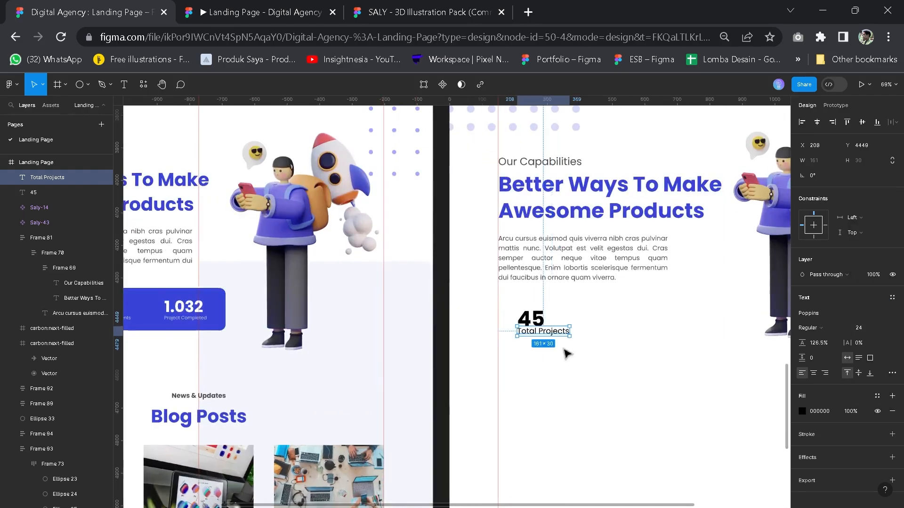
Adjust the "Total Projects" label below "45" and combine both texts in a vertical auto layout.
{"action": "scroll", "coordinate": [562, 344], "scroll_direction": "up", "scroll_amount": 5}
{"action": "left_click_drag", "start_coordinate": [537, 321], "coordinate": [536, 330]}
{"action": "left_click", "coordinate": [517, 304]}
{"action": "left_click", "coordinate": [534, 334], "text": "shift"}
{"action": "key", "text": "shift+a"}
{"action": "key", "text": "shift+a"}
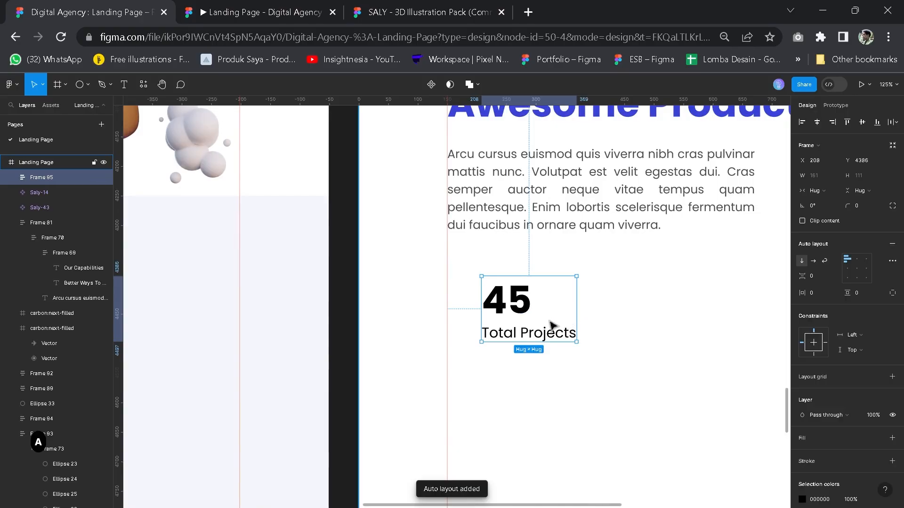
{"action": "scroll", "coordinate": [551, 324], "scroll_direction": "down", "scroll_amount": 5}
{"action": "scroll", "coordinate": [553, 330], "scroll_direction": "up", "scroll_amount": 5}
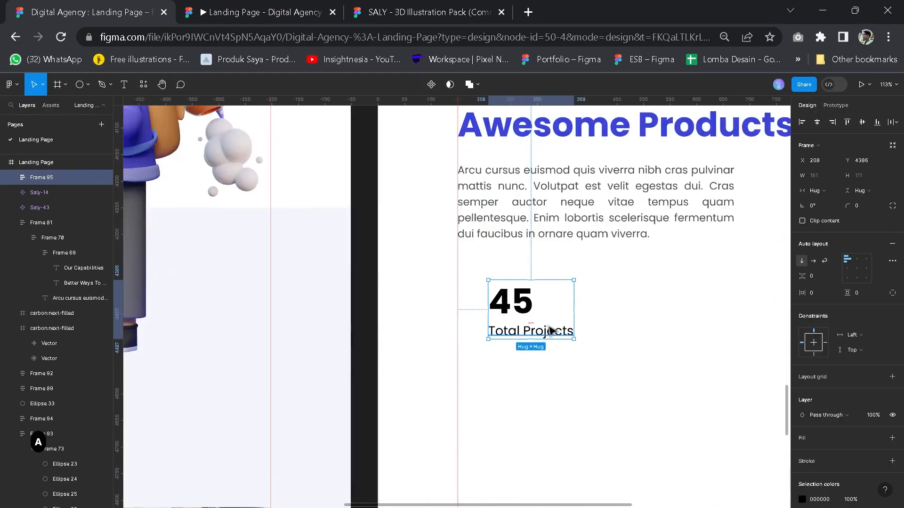
{"action": "left_click_drag", "start_coordinate": [602, 329], "coordinate": [597, 359]}
{"action": "left_click_drag", "start_coordinate": [447, 336], "coordinate": [536, 333]}
{"action": "key", "text": "ctrl+d"}
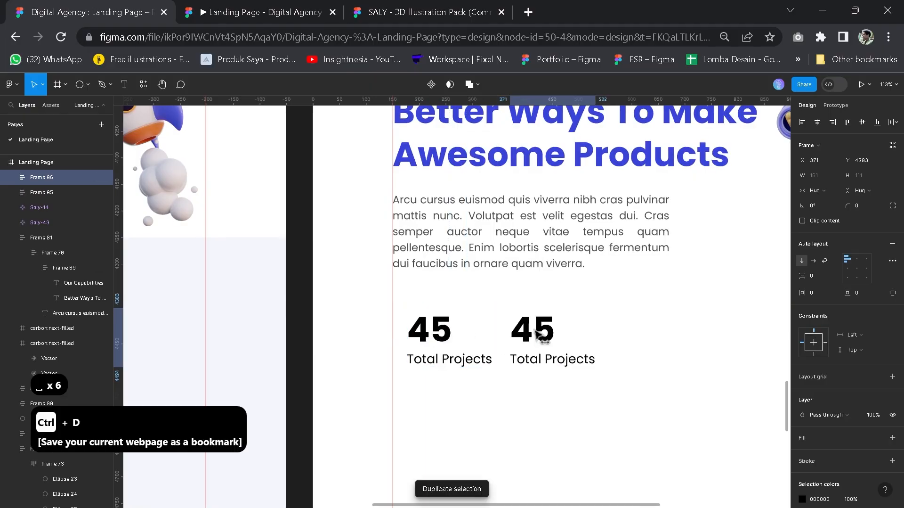
{"action": "key", "text": "BackSpace"}
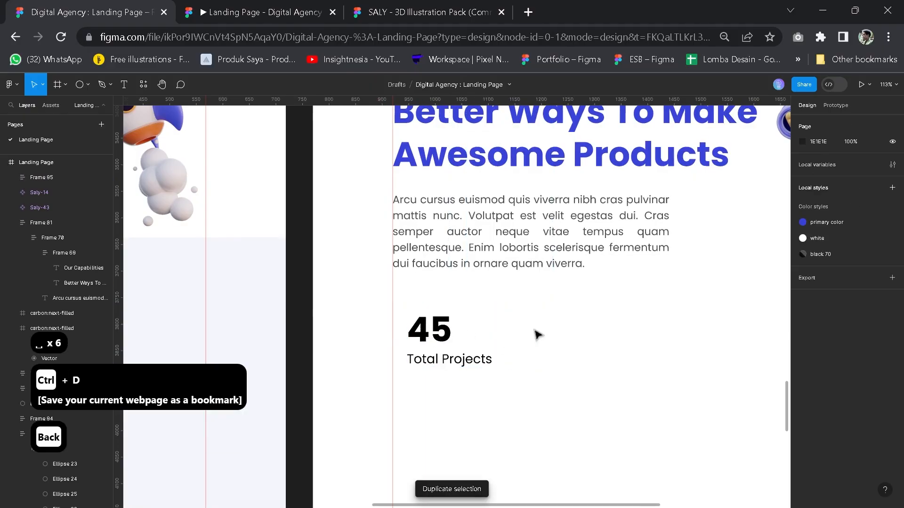
Wrap the "45 Total Projects" stat block in an outer auto layout frame.
{"action": "left_click", "coordinate": [440, 351]}
{"action": "double_click", "coordinate": [434, 336]}
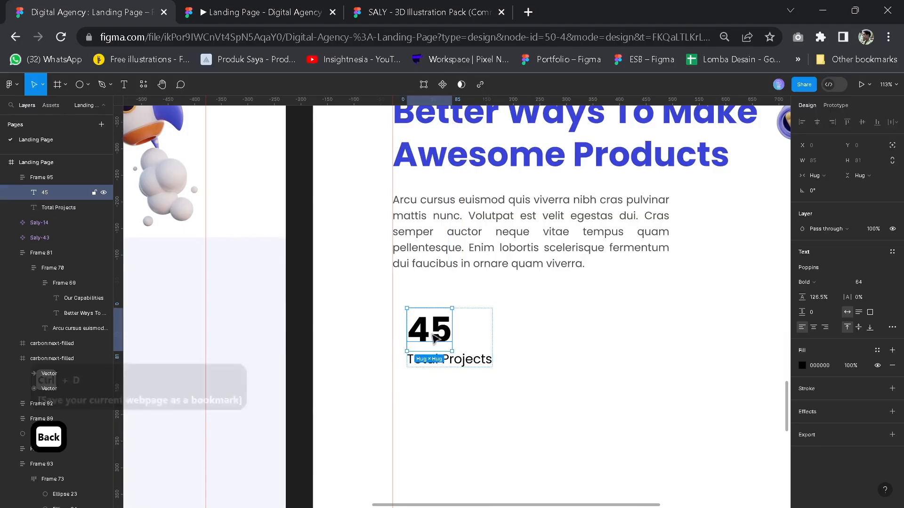
{"action": "left_click", "coordinate": [459, 414]}
{"action": "left_click", "coordinate": [433, 335]}
{"action": "key", "text": "shift+a"}
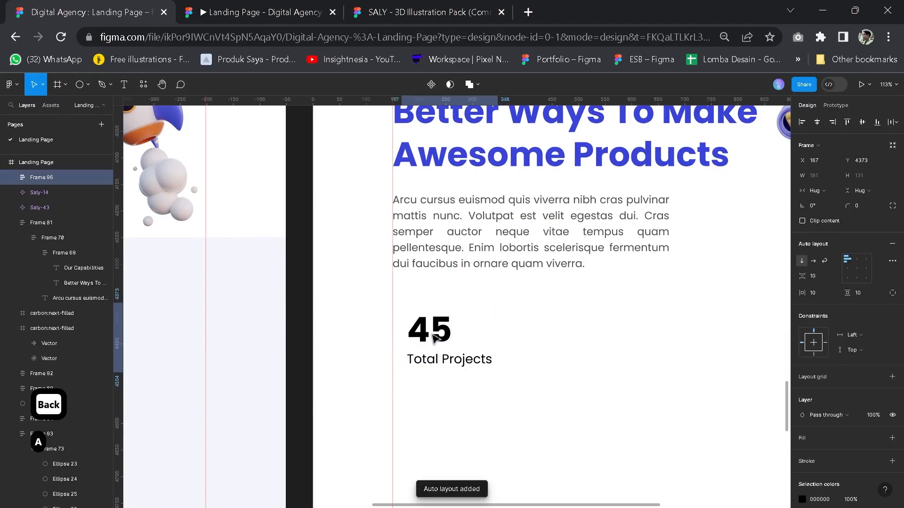
Duplicate the stat block twice inside the outer frame and arrange the blocks horizontally with a spacing of 47.
{"action": "double_click", "coordinate": [434, 334]}
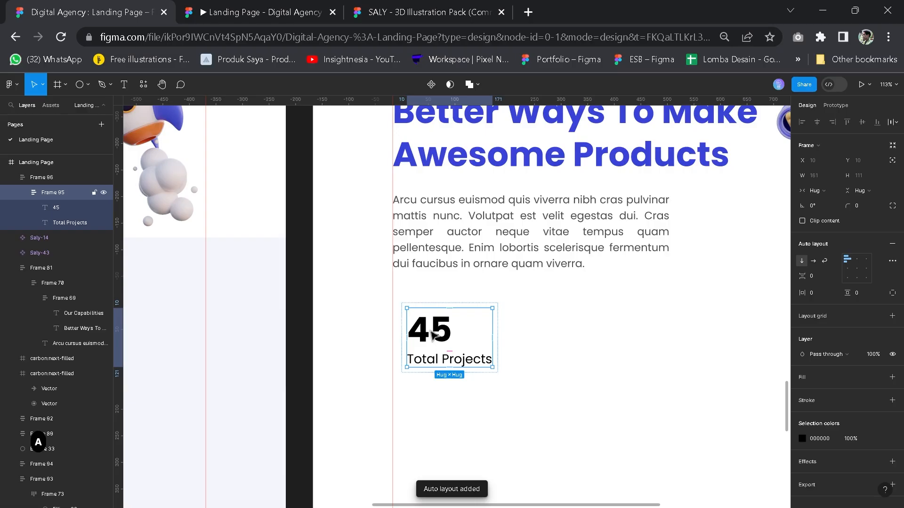
{"action": "key", "text": "ctrl+d"}
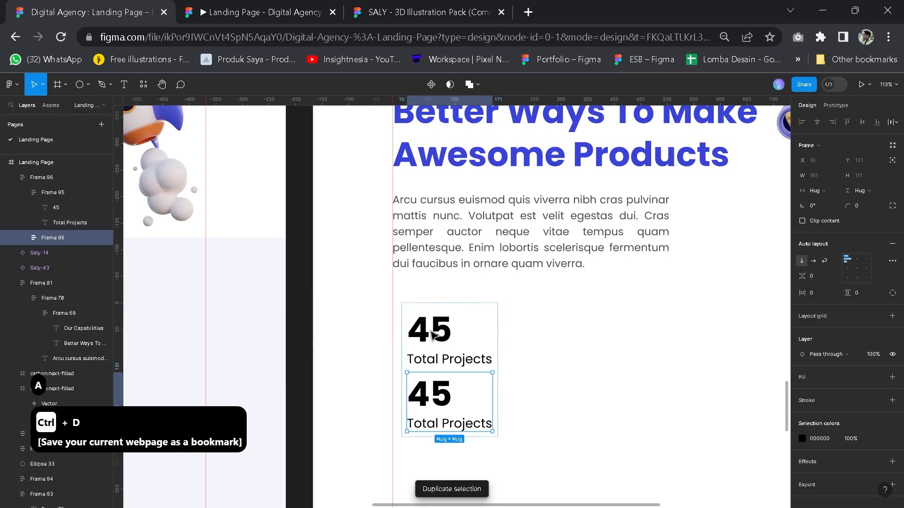
{"action": "key", "text": "ctrl+d"}
{"action": "key", "text": "Escape"}
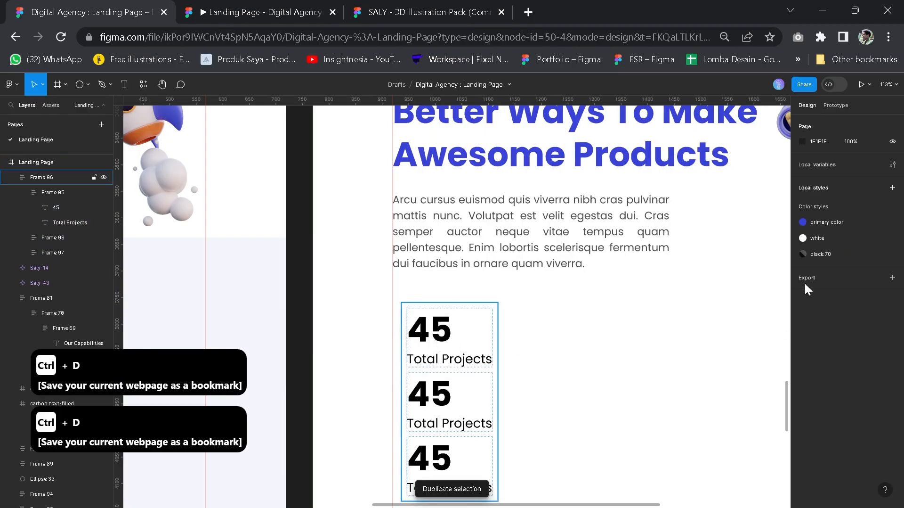
{"action": "left_click", "coordinate": [814, 258]}
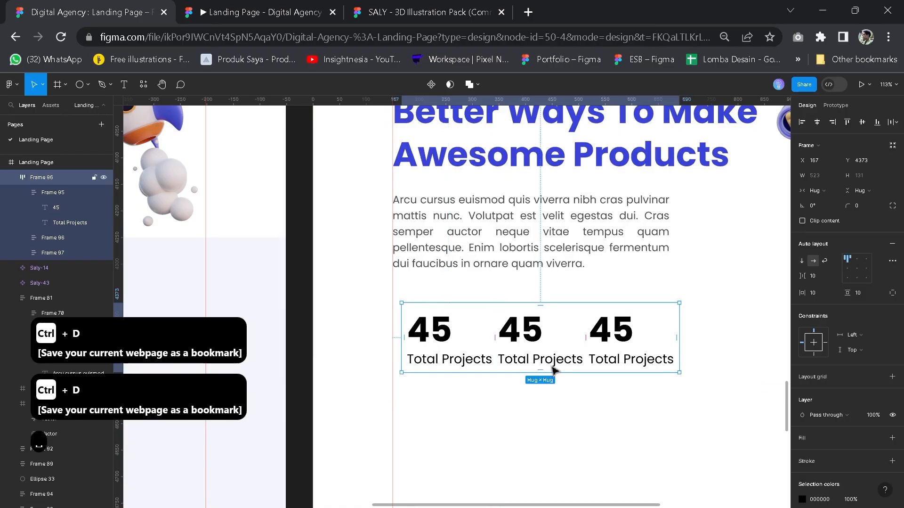
{"action": "left_click_drag", "start_coordinate": [592, 330], "coordinate": [615, 333]}
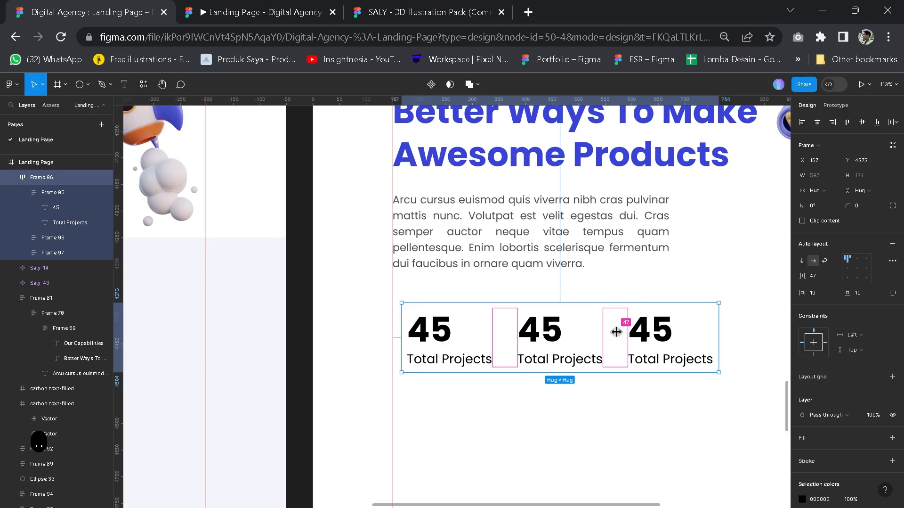
Change the second stat's number to "312" and its label to "Happy Clients".
{"action": "scroll", "coordinate": [649, 388], "scroll_direction": "down", "scroll_amount": 3}
{"action": "left_click_drag", "start_coordinate": [649, 388], "coordinate": [504, 368]}
{"action": "scroll", "coordinate": [501, 367], "scroll_direction": "up", "scroll_amount": 3}
{"action": "scroll", "coordinate": [522, 362], "scroll_direction": "down", "scroll_amount": 5}
{"action": "double_click", "coordinate": [537, 356]}
{"action": "double_click", "coordinate": [526, 352]}
{"action": "type", "text": "312"}
{"action": "double_click", "coordinate": [537, 366]}
{"action": "type", "text": "Happy Clients"}
Change the third stat's number to "1.032" and its label to "Project Completed".
{"action": "double_click", "coordinate": [581, 351]}
{"action": "type", "text": "1.032"}
{"action": "double_click", "coordinate": [592, 366]}
{"action": "type", "text": "Project Completed"}
Change the first stat's label to "Total Members".
{"action": "left_click_drag", "start_coordinate": [347, 366], "coordinate": [422, 365]}
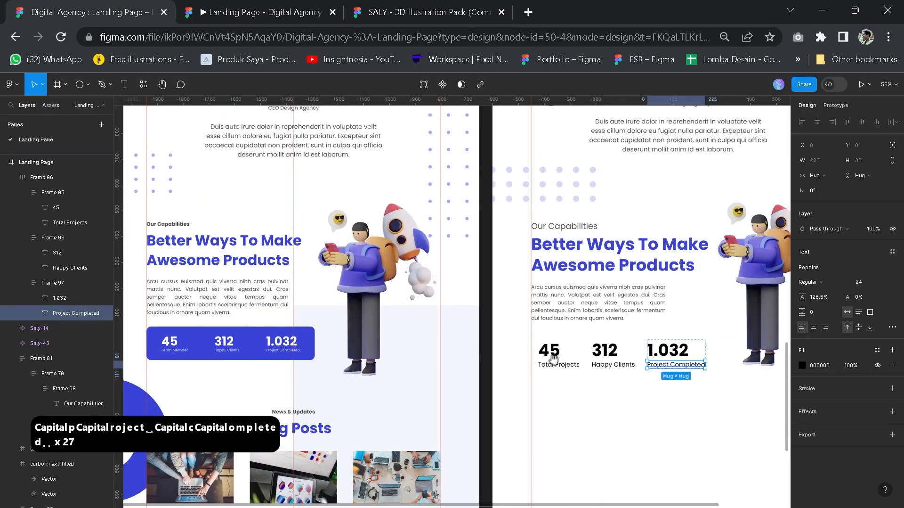
{"action": "double_click", "coordinate": [567, 365]}
{"action": "double_click", "coordinate": [567, 365]}
{"action": "type", "text": "Members"}
{"action": "left_click", "coordinate": [604, 389]}
Set the stats frame's horizontal and vertical padding to 40.
{"action": "scroll", "coordinate": [604, 389], "scroll_direction": "up", "scroll_amount": 4}
{"action": "left_click_drag", "start_coordinate": [604, 388], "coordinate": [415, 388]}
{"action": "left_click", "coordinate": [546, 330]}
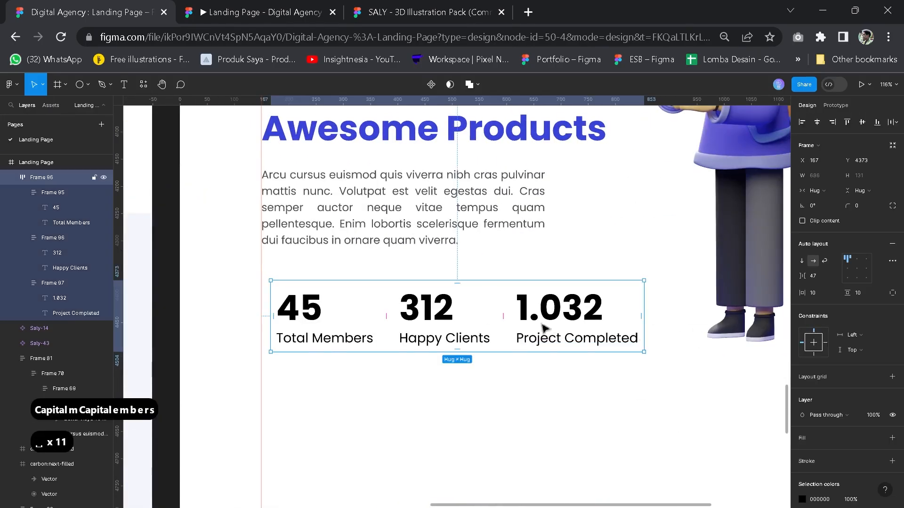
{"action": "left_click", "coordinate": [816, 292]}
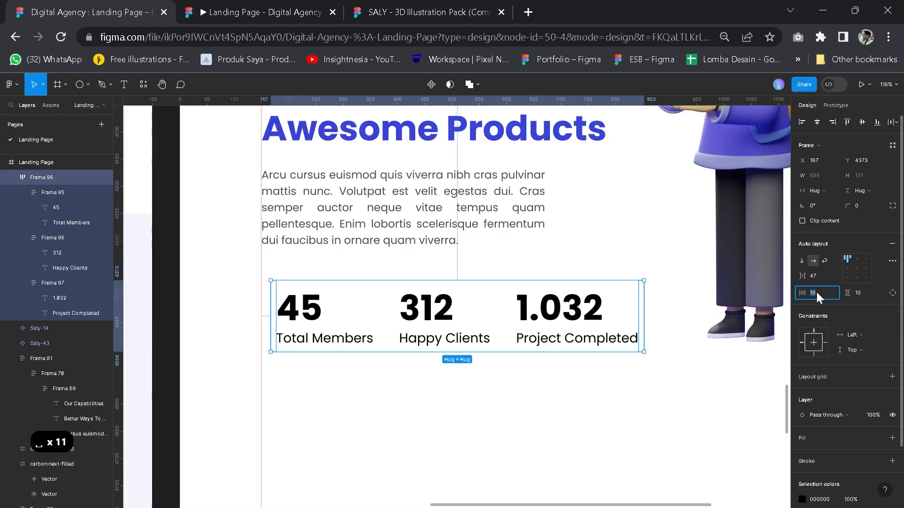
{"action": "type", "text": "40"}
{"action": "key", "text": "Tab"}
{"action": "type", "text": "40"}
{"action": "key", "text": "Return"}
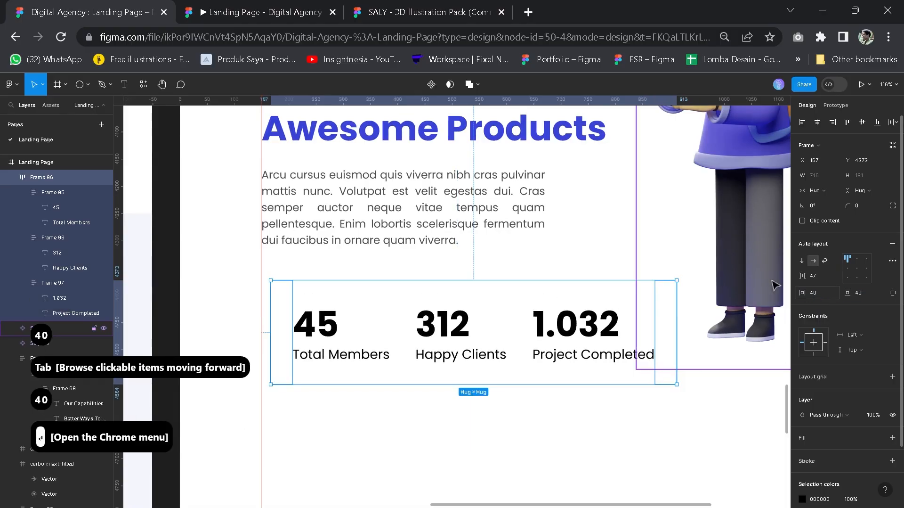
Set the stats frame's horizontal and vertical padding to 30.
{"action": "left_click", "coordinate": [822, 291]}
{"action": "type", "text": "30"}
{"action": "key", "text": "Tab"}
{"action": "type", "text": "30"}
{"action": "key", "text": "Return"}
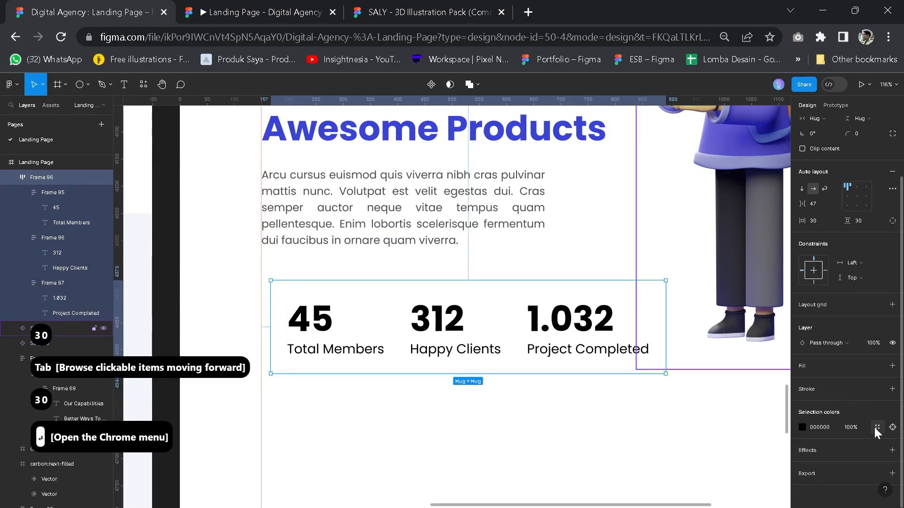
Apply the white color style to the stat texts and fill the stats frame with the primary color style.
{"action": "left_click", "coordinate": [875, 426]}
{"action": "left_click", "coordinate": [710, 467]}
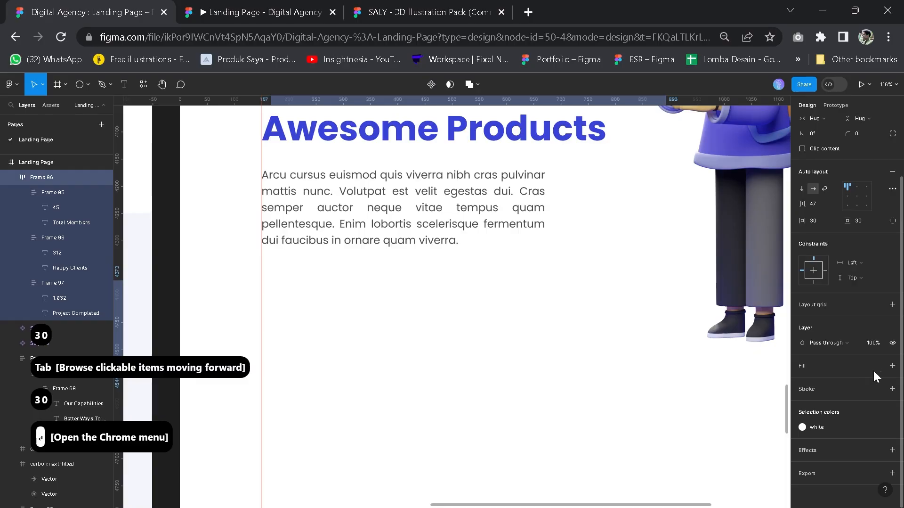
{"action": "left_click", "coordinate": [877, 366]}
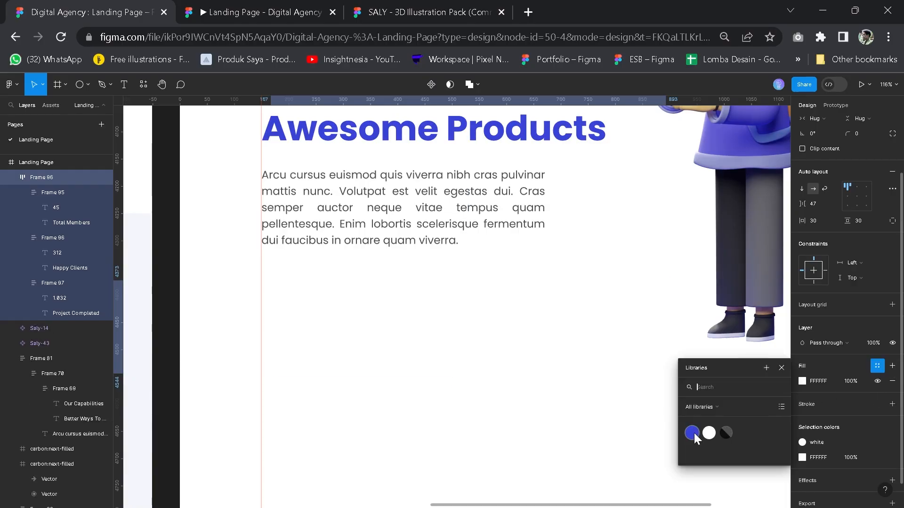
{"action": "left_click", "coordinate": [694, 432]}
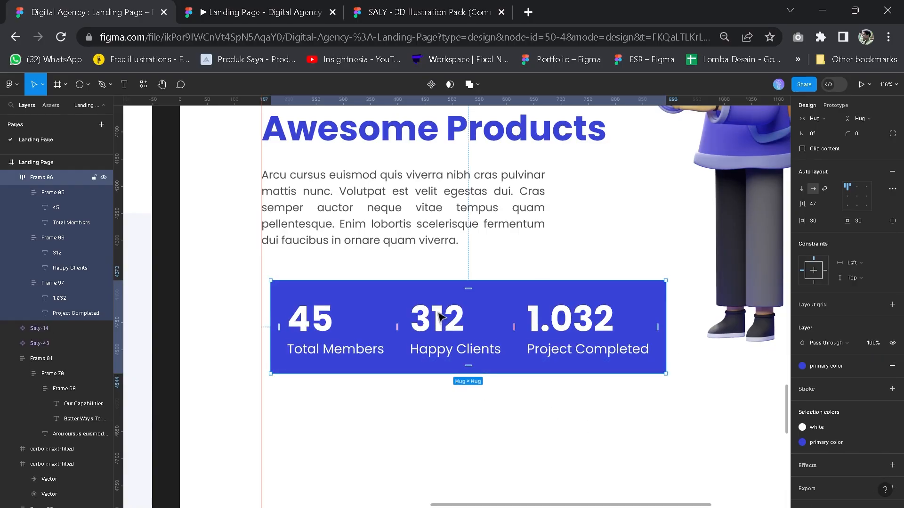
Move the stats frame under the paragraph, aligning its left edge with the left margin guide.
{"action": "left_click_drag", "start_coordinate": [438, 312], "coordinate": [428, 297]}
{"action": "key", "text": "space"}
{"action": "left_click_drag", "start_coordinate": [359, 338], "coordinate": [496, 346]}
Set the font size of the three stat labels, Total Members, Happy Clients and Project Completed, to 20.
{"action": "double_click", "coordinate": [495, 346]}
{"action": "double_click", "coordinate": [496, 345]}
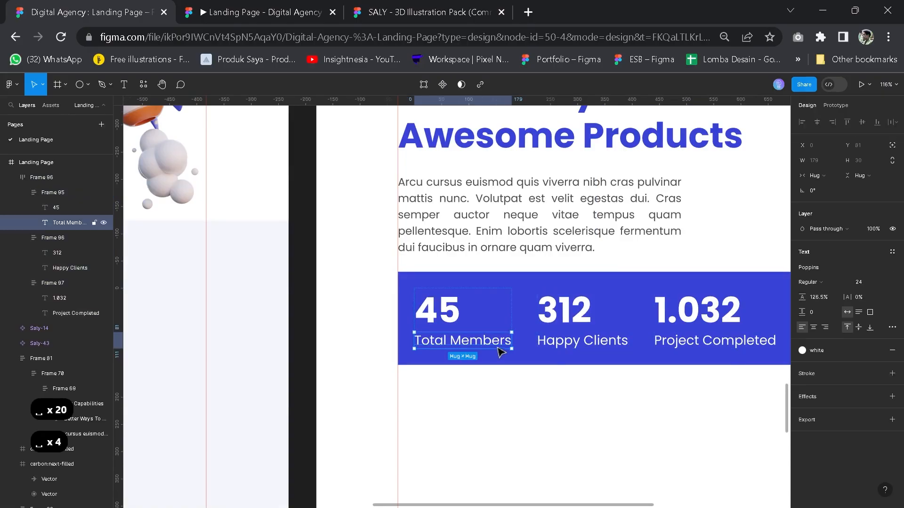
{"action": "left_click", "coordinate": [577, 342], "text": "shift"}
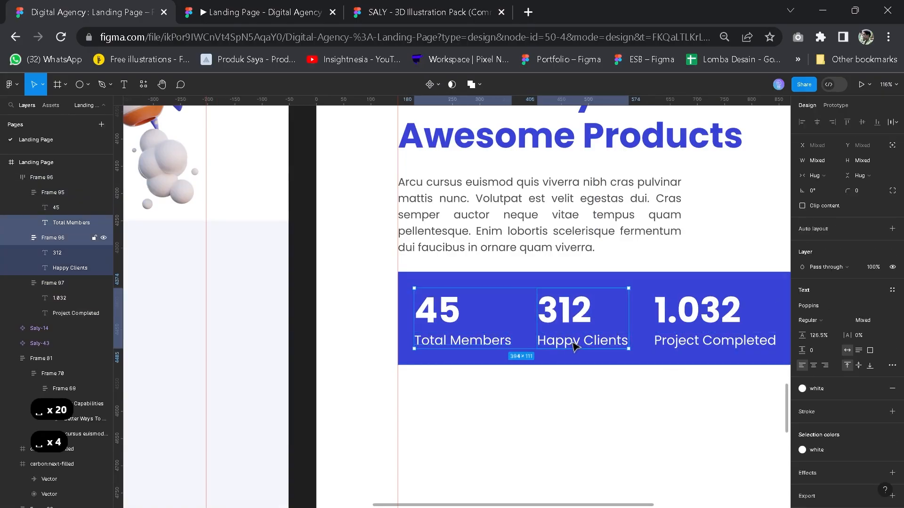
{"action": "left_click", "coordinate": [711, 344], "text": "shift"}
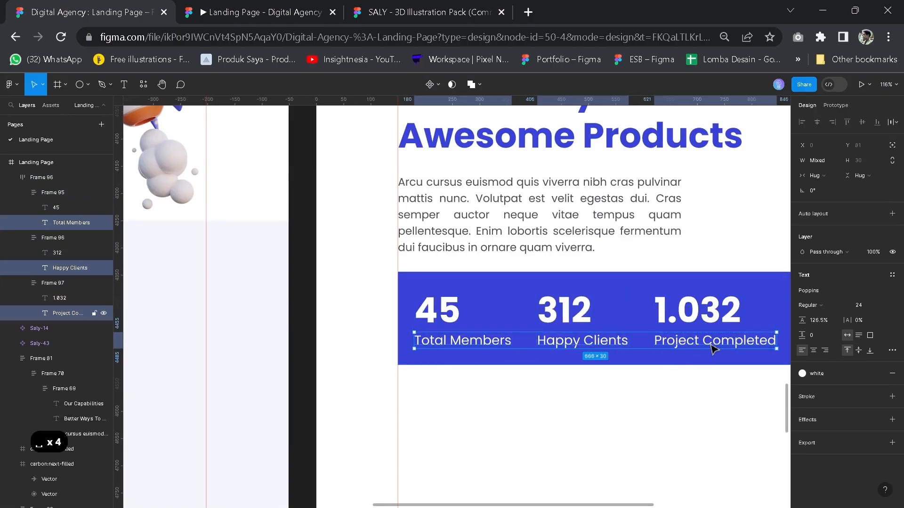
{"action": "left_click", "coordinate": [884, 305]}
{"action": "left_click", "coordinate": [855, 295]}
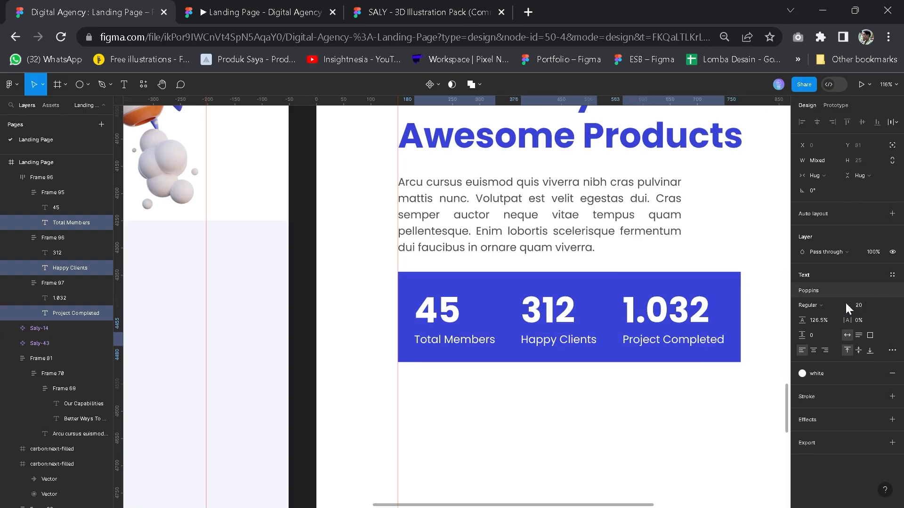
{"action": "left_click", "coordinate": [642, 403]}
Set the stats frame's item spacing to Auto and widen the frame to about 721.
{"action": "key", "text": "space"}
{"action": "left_click_drag", "start_coordinate": [635, 403], "coordinate": [502, 403]}
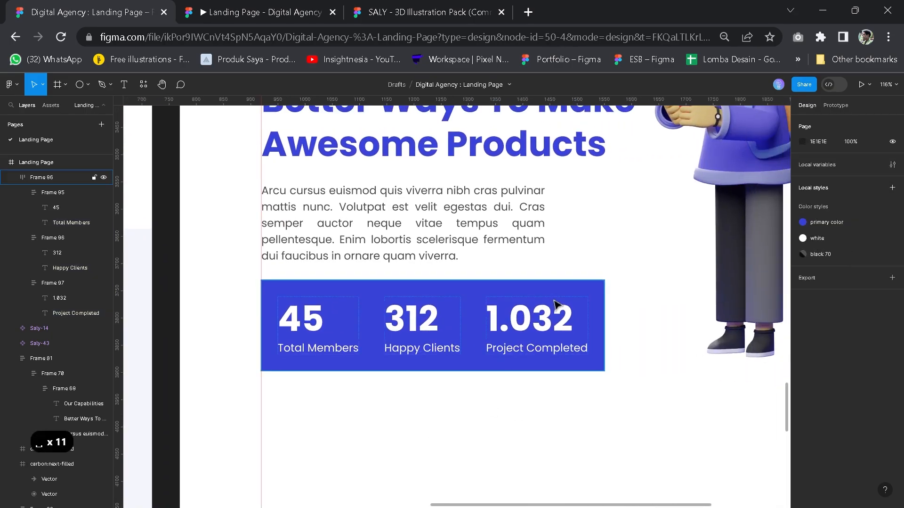
{"action": "left_click", "coordinate": [557, 293]}
{"action": "left_click", "coordinate": [835, 274]}
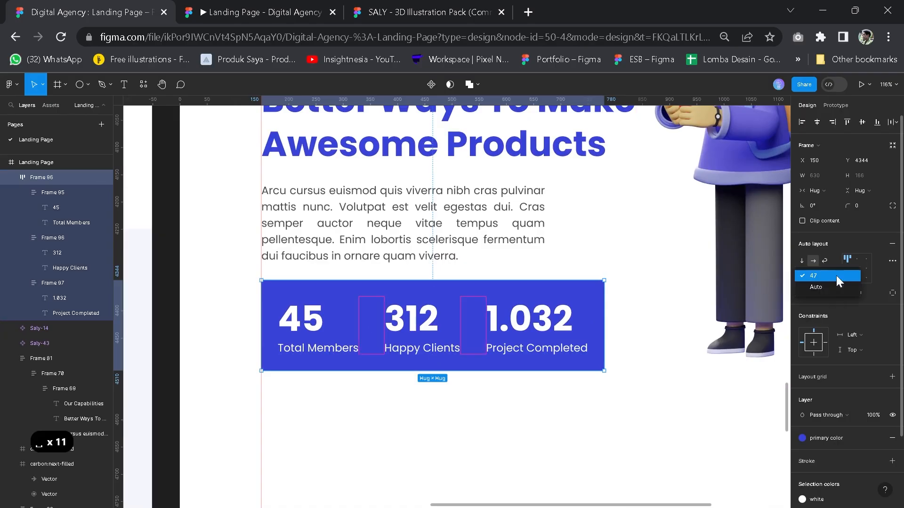
{"action": "left_click", "coordinate": [820, 284]}
{"action": "left_click_drag", "start_coordinate": [605, 306], "coordinate": [654, 311]}
{"action": "scroll", "coordinate": [591, 420], "scroll_direction": "down", "scroll_amount": 2}
{"action": "scroll", "coordinate": [595, 411], "scroll_direction": "up", "scroll_amount": 1}
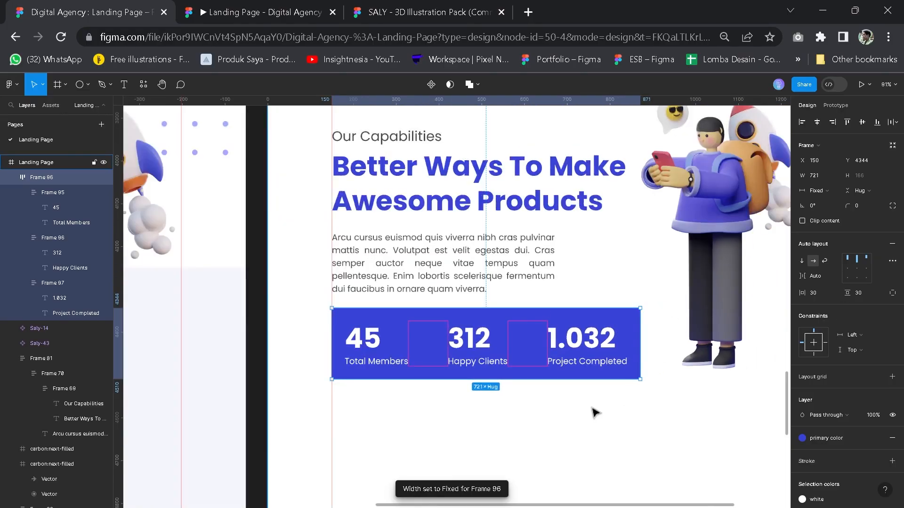
{"action": "scroll", "coordinate": [595, 412], "scroll_direction": "up", "scroll_amount": 3}
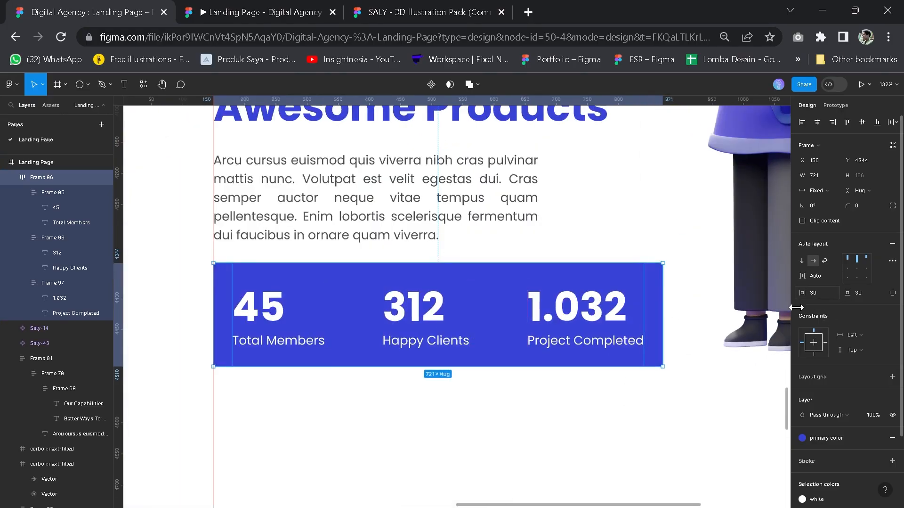
Set the stats frame's horizontal padding to 56 and its corner radius to 25.
{"action": "left_click_drag", "start_coordinate": [806, 293], "coordinate": [831, 290]}
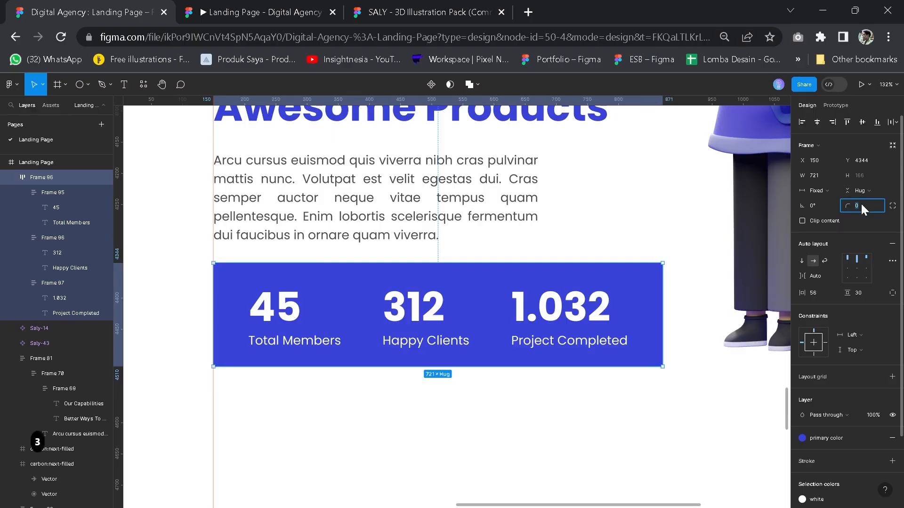
{"action": "type", "text": "30"}
{"action": "key", "text": "Return"}
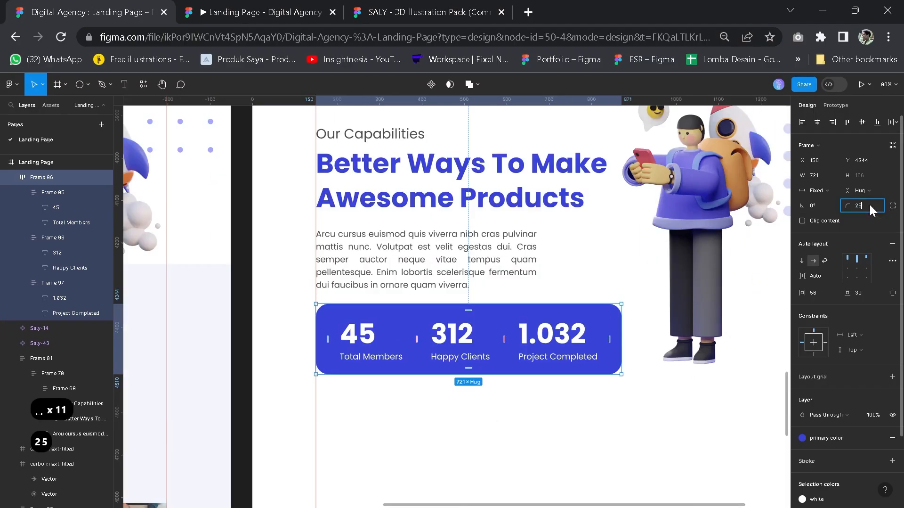
{"action": "key", "text": "Return"}
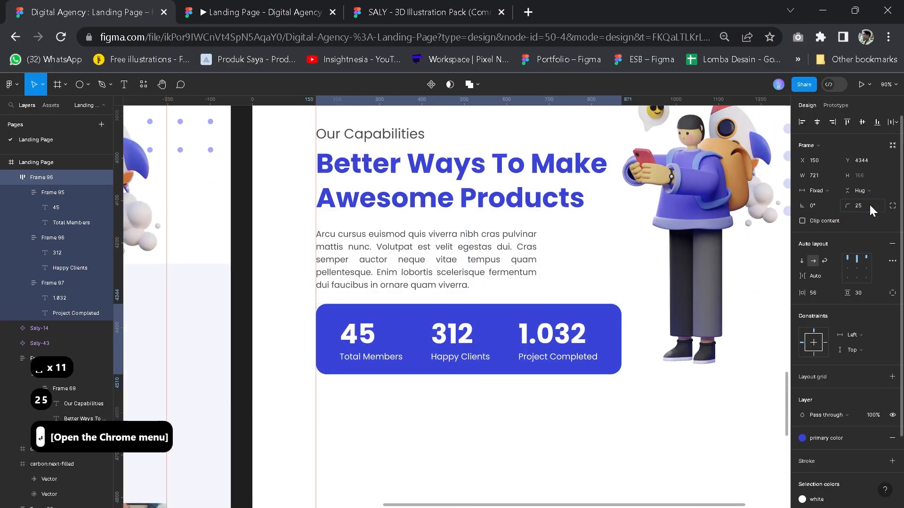
Wrap the capabilities text block and the stats bar in one auto layout with 36 spacing and nudge it up 10.
{"action": "left_click_drag", "start_coordinate": [437, 338], "coordinate": [440, 332]}
{"action": "scroll", "coordinate": [444, 327], "scroll_direction": "down", "scroll_amount": 1}
{"action": "scroll", "coordinate": [444, 327], "scroll_direction": "down", "scroll_amount": 2}
{"action": "left_click", "coordinate": [383, 203]}
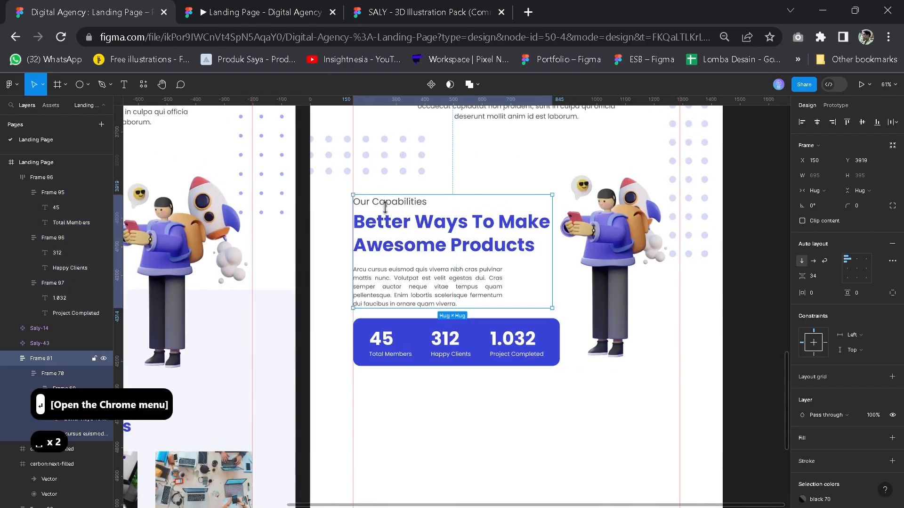
{"action": "key", "text": "shift+a"}
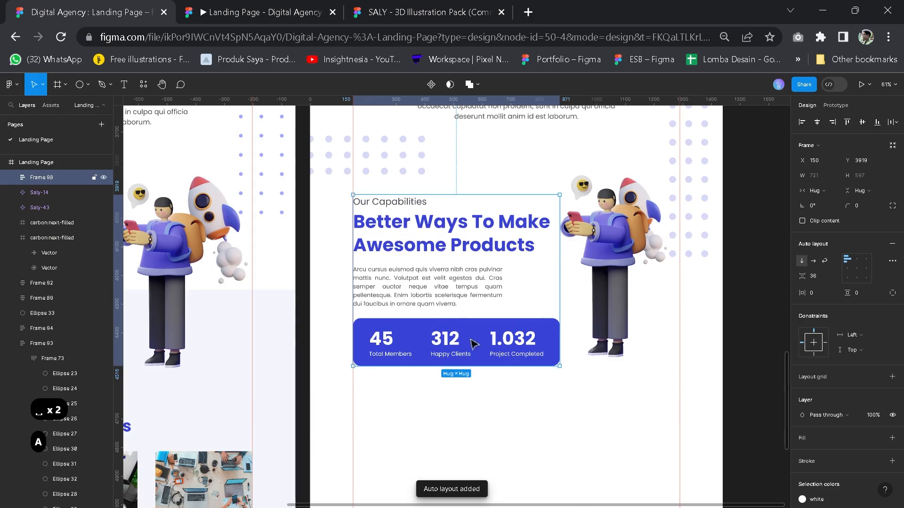
{"action": "key", "text": "shift+Up"}
Slightly enlarge the standing character illustration beside the stats bar from its lower-left corner.
{"action": "left_click", "coordinate": [597, 288]}
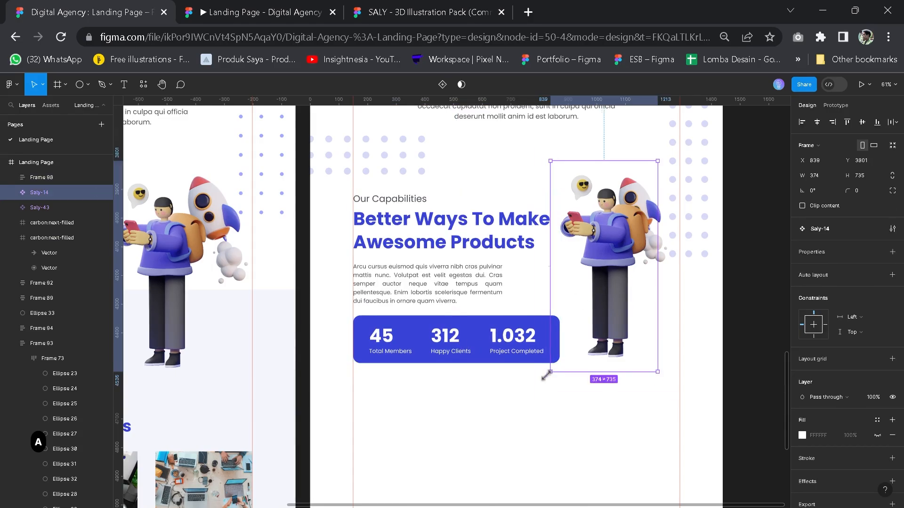
{"action": "left_click_drag", "start_coordinate": [547, 374], "coordinate": [540, 387]}
{"action": "left_click", "coordinate": [581, 418]}
{"action": "scroll", "coordinate": [581, 417], "scroll_direction": "down", "scroll_amount": 2}
{"action": "double_click", "coordinate": [585, 288]}
{"action": "left_click", "coordinate": [546, 400]}
Add the text "News & Updates" below the capabilities section and center it horizontally on the page.
{"action": "scroll", "coordinate": [547, 400], "scroll_direction": "down", "scroll_amount": 2}
{"action": "left_click_drag", "start_coordinate": [527, 421], "coordinate": [519, 325]}
{"action": "scroll", "coordinate": [333, 323], "scroll_direction": "up", "scroll_amount": 2}
{"action": "left_click_drag", "start_coordinate": [638, 337], "coordinate": [494, 355]}
{"action": "key", "text": "t"}
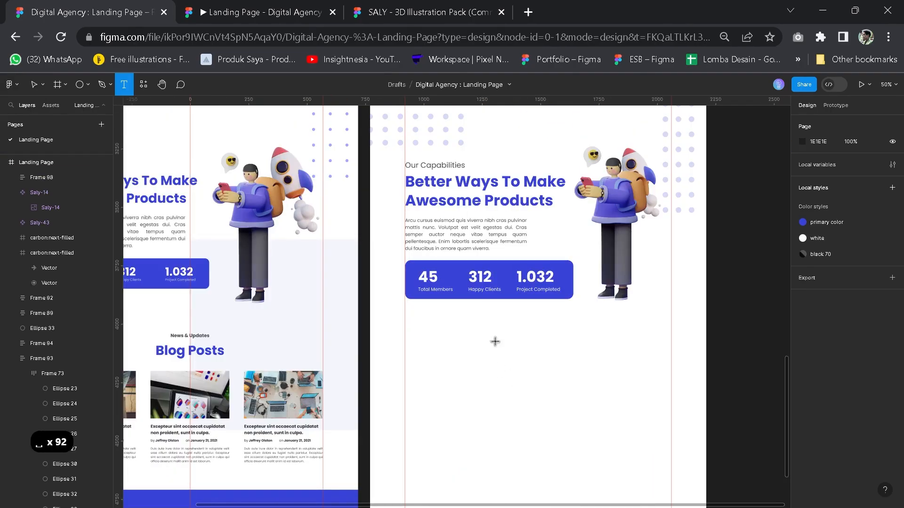
{"action": "left_click", "coordinate": [493, 329]}
{"action": "type", "text": "News & Updated"}
{"action": "key", "text": "BackSpace"}
{"action": "type", "text": "s"}
{"action": "left_click", "coordinate": [637, 322]}
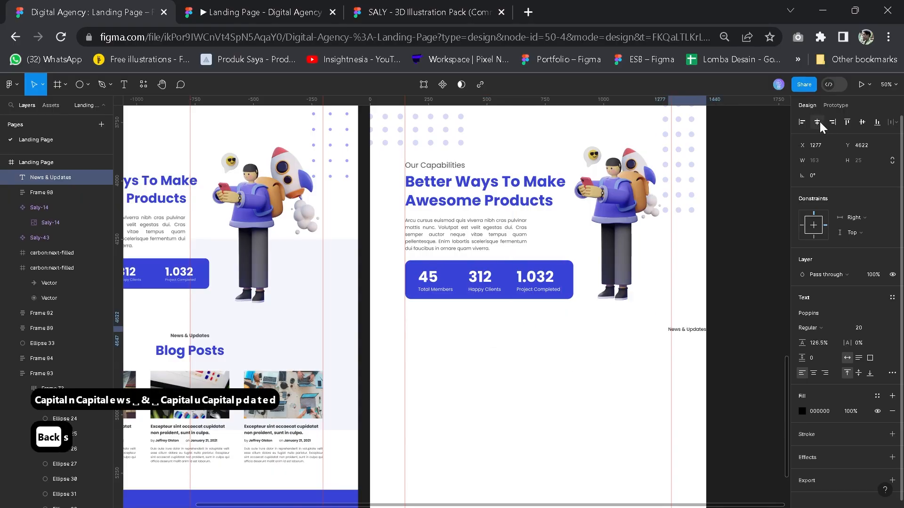
{"action": "left_click_drag", "start_coordinate": [514, 330], "coordinate": [539, 333]}
Give the "News & Updates" text font size 32, the black 70 color style and center alignment, matching the "Our Capabilities" label.
{"action": "left_click", "coordinate": [438, 167]}
{"action": "double_click", "coordinate": [438, 167]}
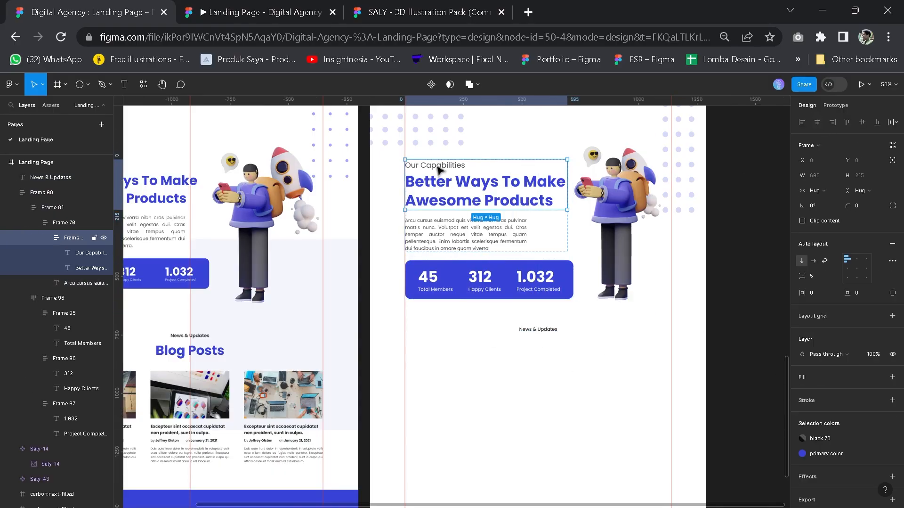
{"action": "double_click", "coordinate": [437, 167]}
{"action": "left_click", "coordinate": [538, 329]}
{"action": "left_click", "coordinate": [859, 328]}
{"action": "type", "text": "32"}
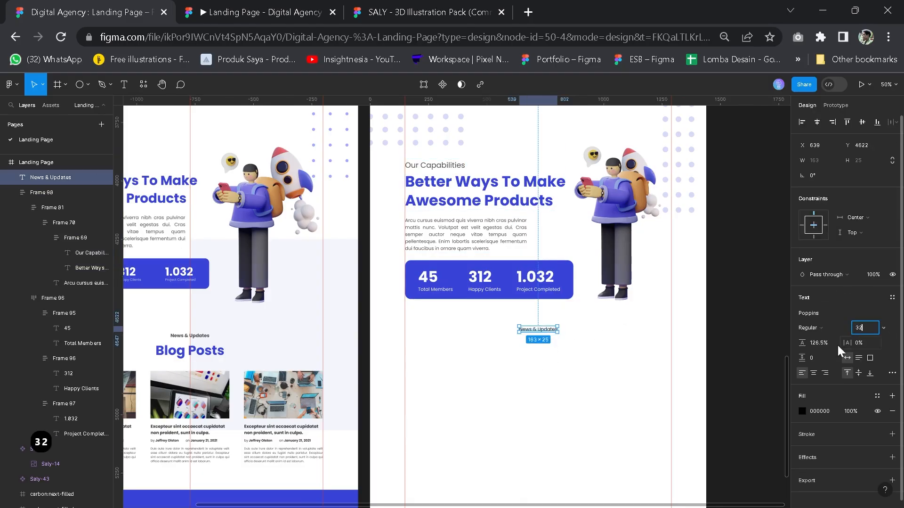
{"action": "key", "text": "Return"}
{"action": "left_click", "coordinate": [877, 396]}
{"action": "left_click", "coordinate": [726, 462]}
{"action": "left_click", "coordinate": [813, 372]}
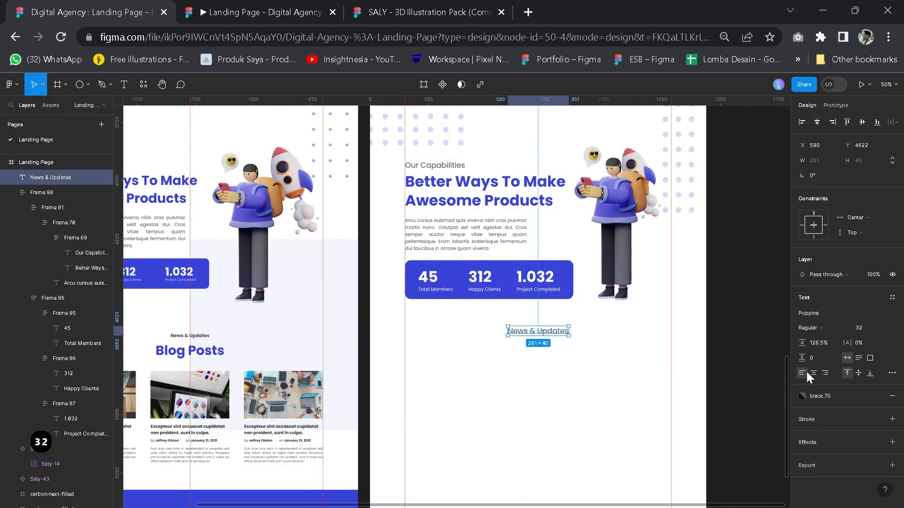
Duplicate the "News & Updates" text directly below itself and change the copy to "Blog Posts".
{"action": "left_click_drag", "start_coordinate": [560, 336], "coordinate": [549, 347]}
{"action": "key", "text": "ctrl+d"}
{"action": "double_click", "coordinate": [549, 346]}
{"action": "type", "text": "Blog Posts"}
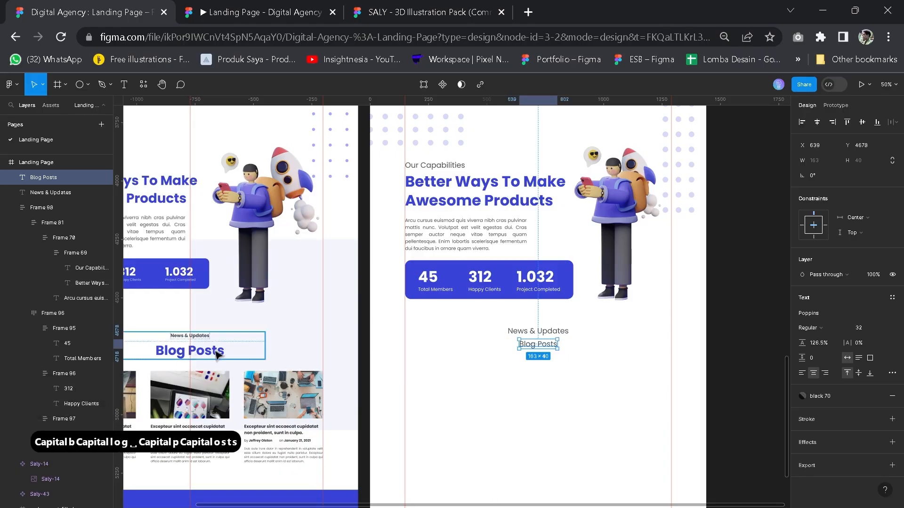
Format the "Blog Posts" heading as Bold at size 56 with the primary color style.
{"action": "left_click", "coordinate": [190, 350]}
{"action": "left_click", "coordinate": [549, 347]}
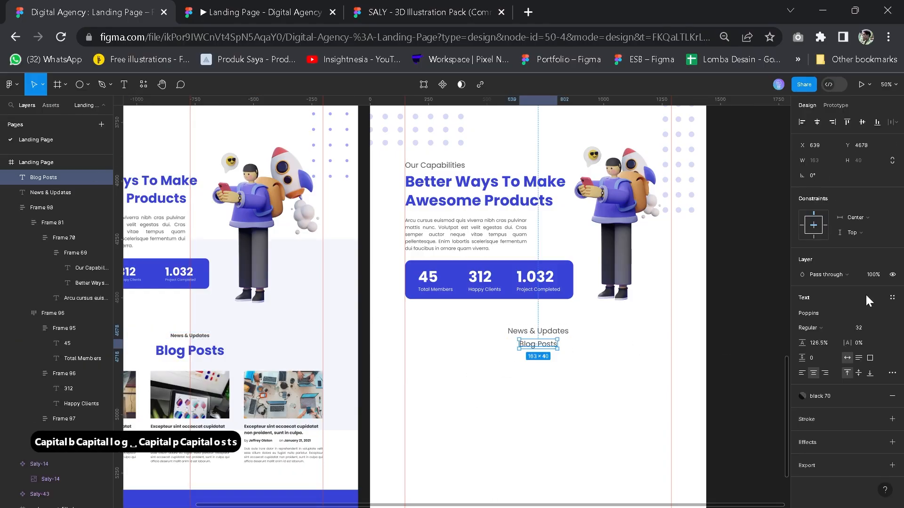
{"action": "left_click", "coordinate": [867, 325]}
{"action": "type", "text": "56"}
{"action": "key", "text": "Return"}
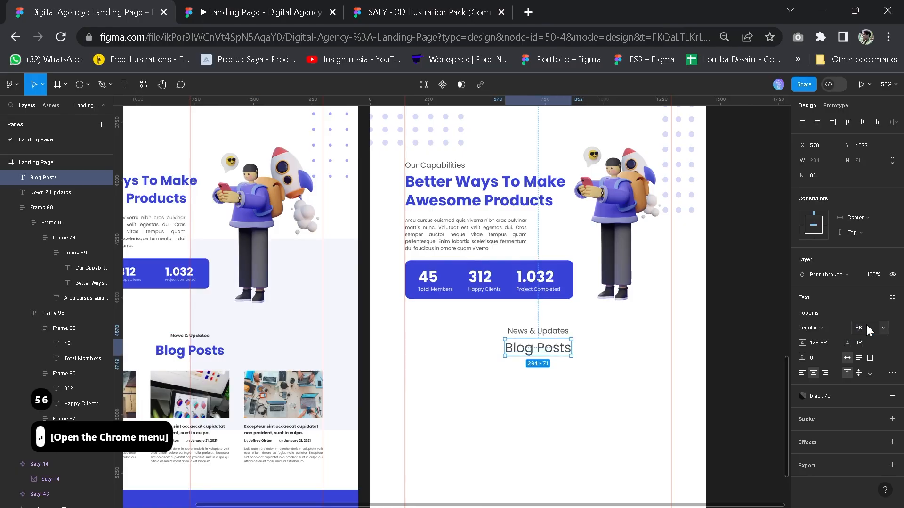
{"action": "left_click", "coordinate": [843, 327]}
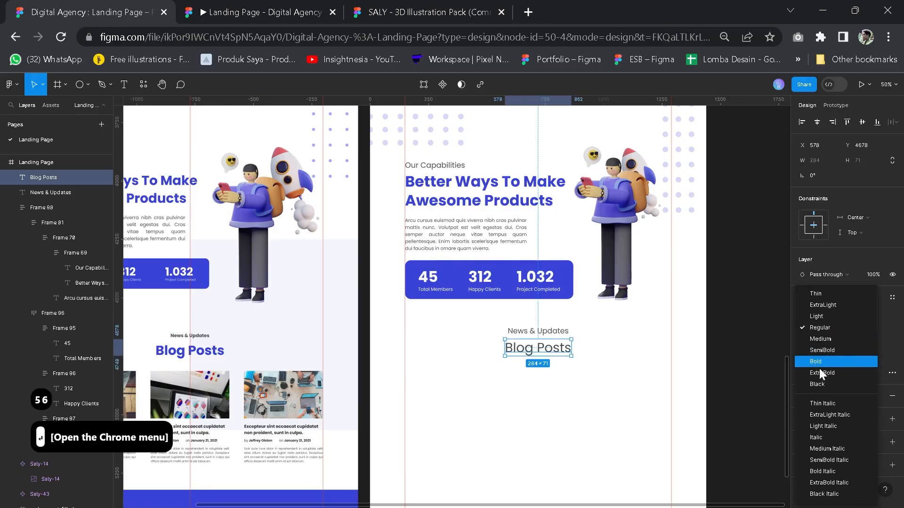
{"action": "left_click", "coordinate": [819, 363]}
{"action": "left_click", "coordinate": [859, 395]}
{"action": "left_click", "coordinate": [692, 462]}
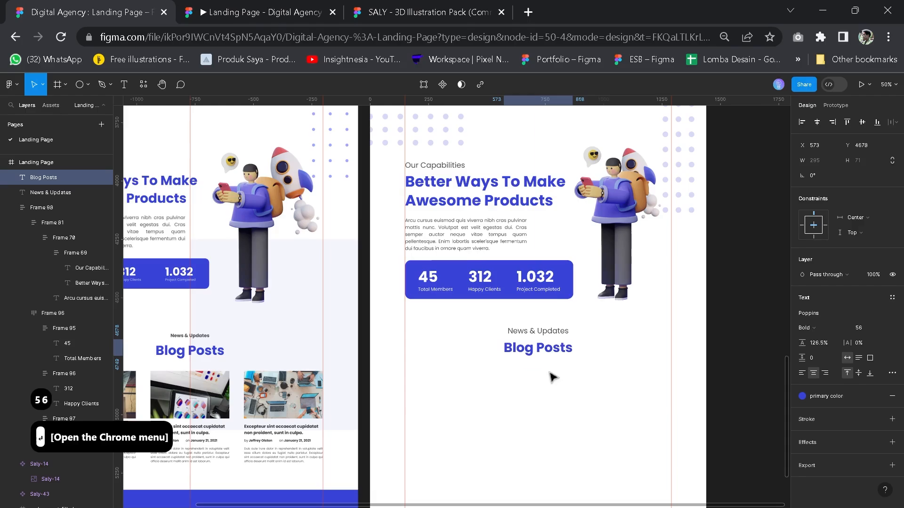
Combine the "News & Updates" and "Blog Posts" texts into one auto layout frame.
{"action": "left_click_drag", "start_coordinate": [553, 348], "coordinate": [552, 345]}
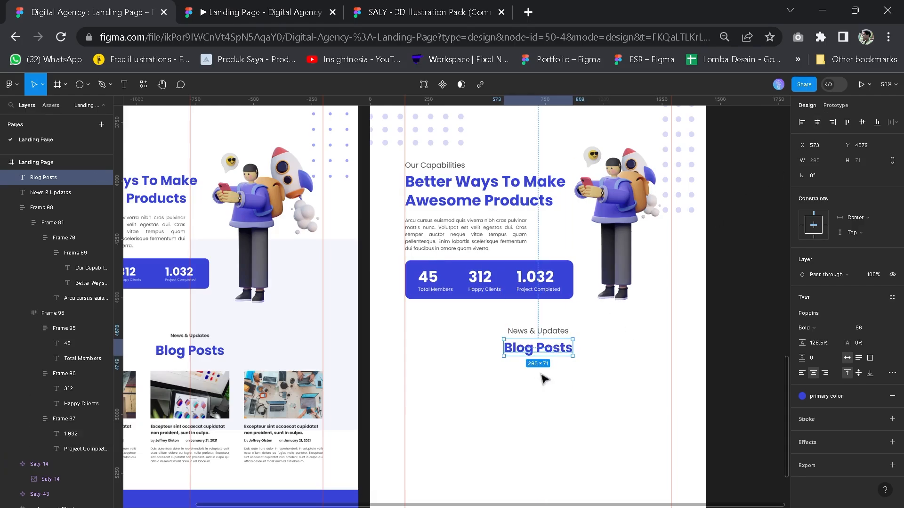
{"action": "left_click_drag", "start_coordinate": [537, 394], "coordinate": [601, 385]}
{"action": "left_click", "coordinate": [618, 332], "text": "shift"}
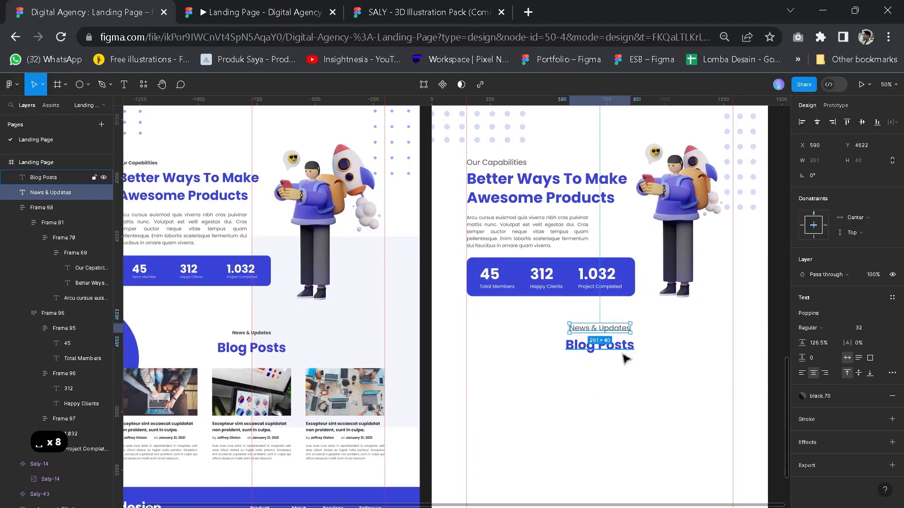
{"action": "key", "text": "shift+a"}
Draw a rectangle about 397 × 227 below the Blog Posts heading, starting at the left margin guide, as the first card's image placeholder.
{"action": "scroll", "coordinate": [609, 384], "scroll_direction": "up", "scroll_amount": 3}
{"action": "left_click_drag", "start_coordinate": [611, 384], "coordinate": [757, 368]}
{"action": "scroll", "coordinate": [649, 384], "scroll_direction": "down", "scroll_amount": 1}
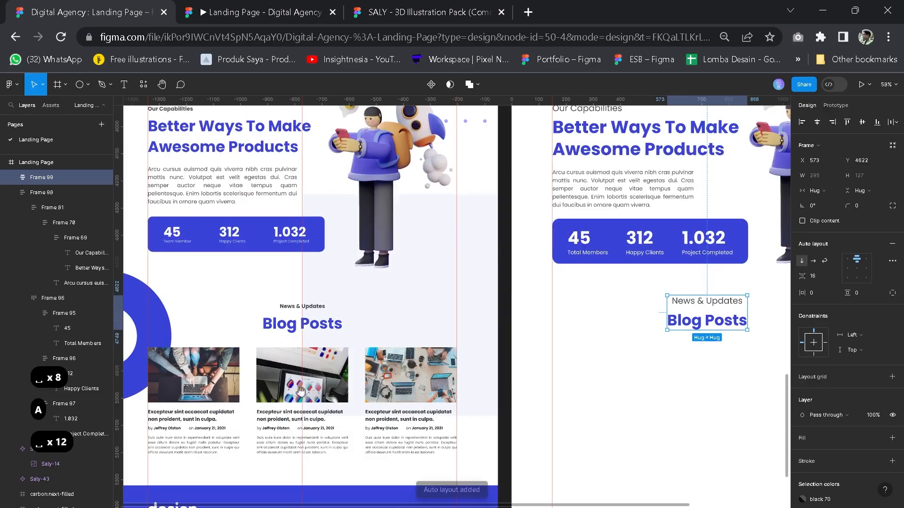
{"action": "scroll", "coordinate": [183, 380], "scroll_direction": "up", "scroll_amount": 3}
{"action": "left_click_drag", "start_coordinate": [160, 394], "coordinate": [213, 319]}
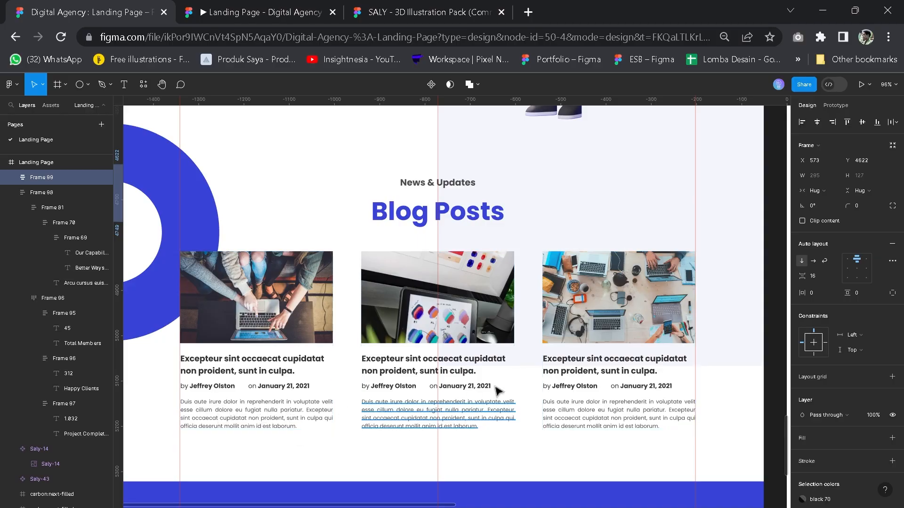
{"action": "scroll", "coordinate": [502, 387], "scroll_direction": "down", "scroll_amount": 1}
{"action": "left_click_drag", "start_coordinate": [628, 367], "coordinate": [506, 371]}
{"action": "left_click_drag", "start_coordinate": [356, 370], "coordinate": [56, 357]}
{"action": "left_click", "coordinate": [412, 297]}
{"action": "left_click", "coordinate": [88, 85]}
{"action": "left_click", "coordinate": [411, 295]}
{"action": "left_click", "coordinate": [88, 84]}
{"action": "left_click", "coordinate": [76, 107]}
{"action": "left_click_drag", "start_coordinate": [364, 254], "coordinate": [509, 318]}
{"action": "key", "text": "alt+Tab"}
{"action": "key", "text": "alt+Tab"}
{"action": "mouse_move", "coordinate": [449, 302]}
{"action": "left_mouse_down"}
{"action": "mouse_move", "coordinate": [437, 342]}
{"action": "mouse_move", "coordinate": [488, 343]}
{"action": "left_mouse_up"}
{"action": "key", "text": "space"}
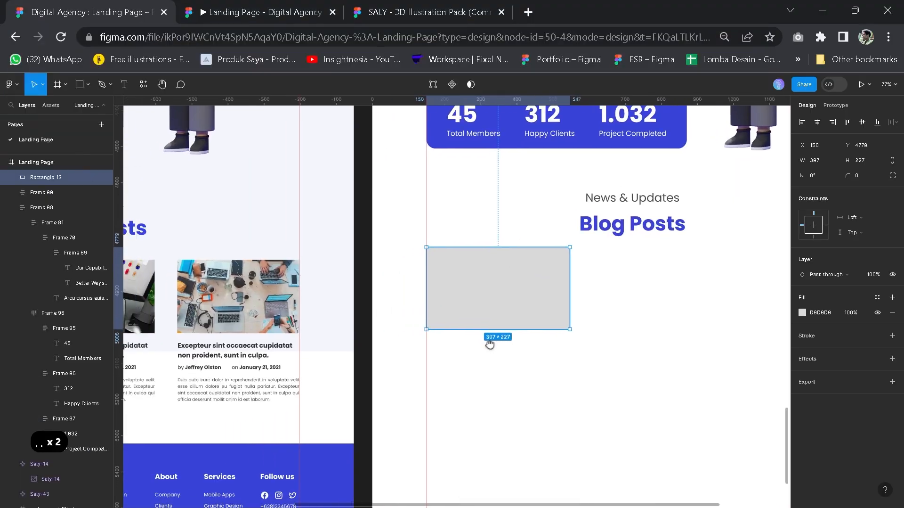
Copy the bold blog card title from the reference design and place it under the rectangle at the left margin guide.
{"action": "scroll", "coordinate": [488, 339], "scroll_direction": "up", "scroll_amount": 2}
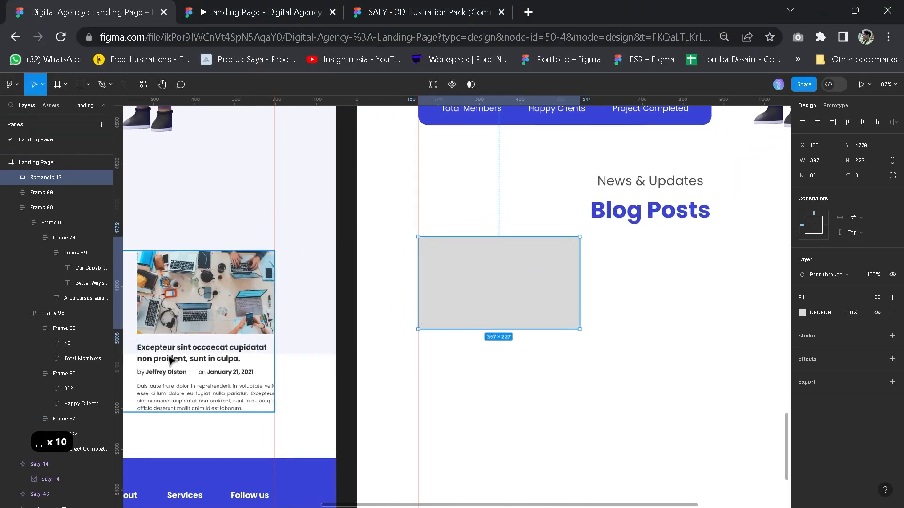
{"action": "left_click_drag", "start_coordinate": [517, 260], "coordinate": [507, 297]}
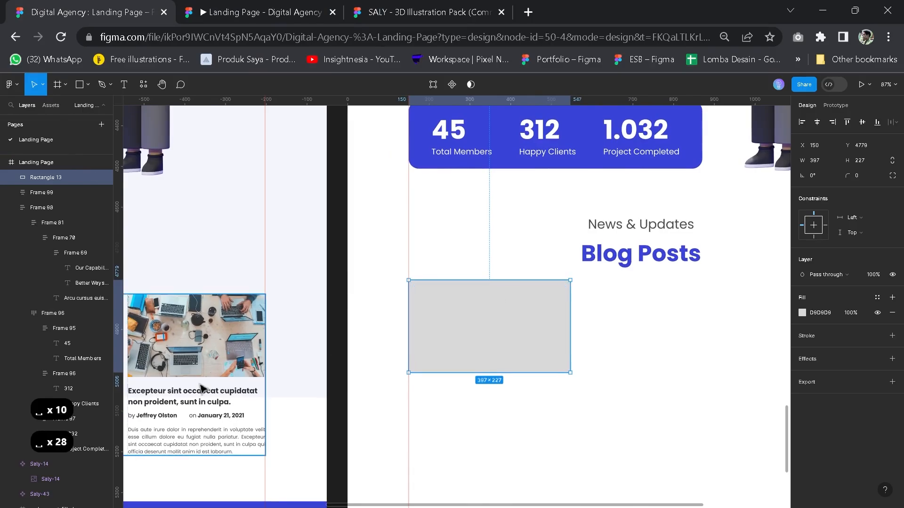
{"action": "double_click", "coordinate": [190, 403]}
{"action": "double_click", "coordinate": [190, 403]}
{"action": "double_click", "coordinate": [190, 402]}
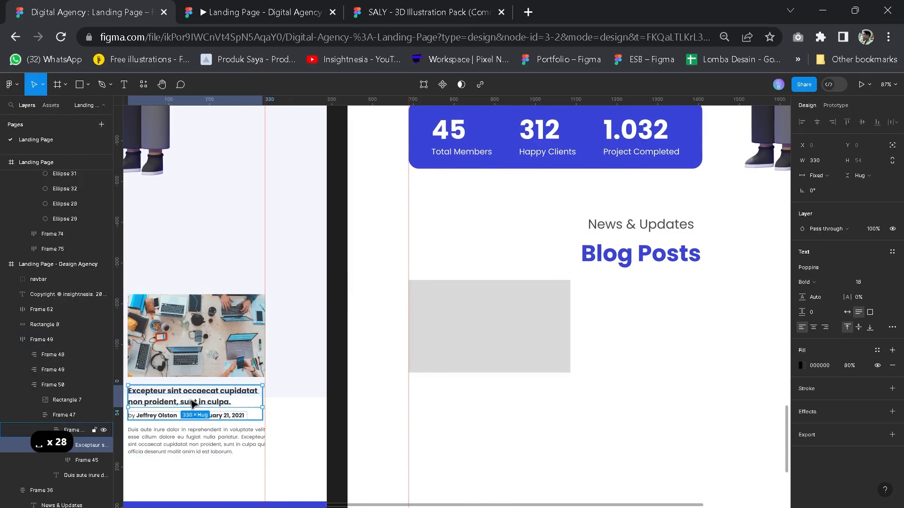
{"action": "double_click", "coordinate": [191, 403]}
{"action": "key", "text": "ctrl+c"}
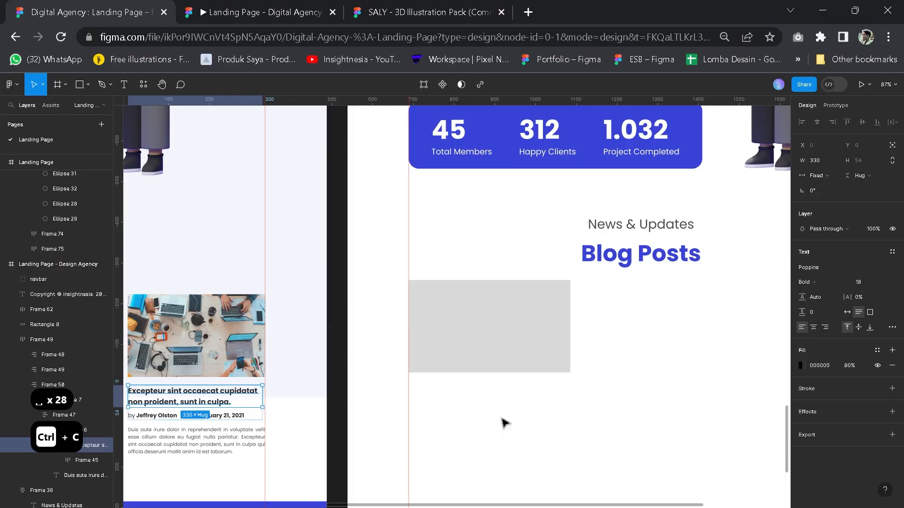
{"action": "key", "text": "ctrl+v"}
{"action": "left_click_drag", "start_coordinate": [220, 417], "coordinate": [499, 390]}
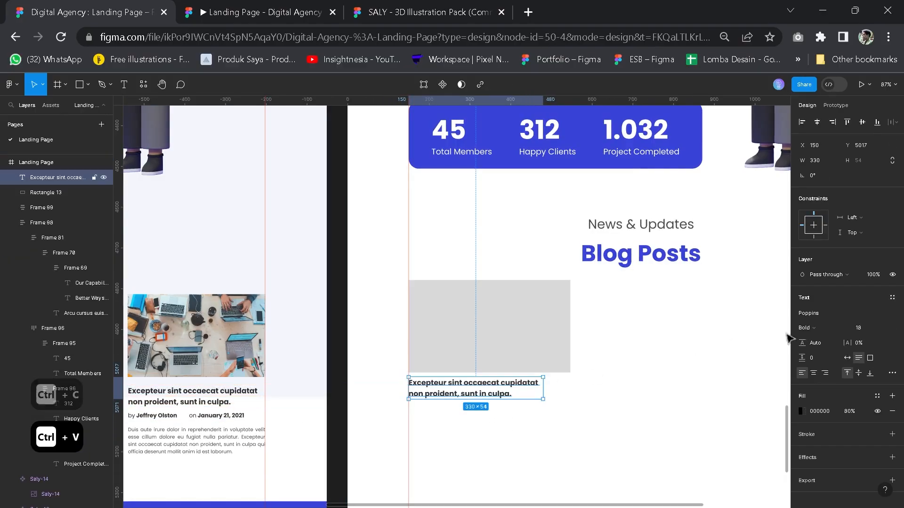
Lower the card title to about Y 5030 and narrow the placeholder rectangle above it to about 356 × 227.
{"action": "left_click", "coordinate": [884, 328]}
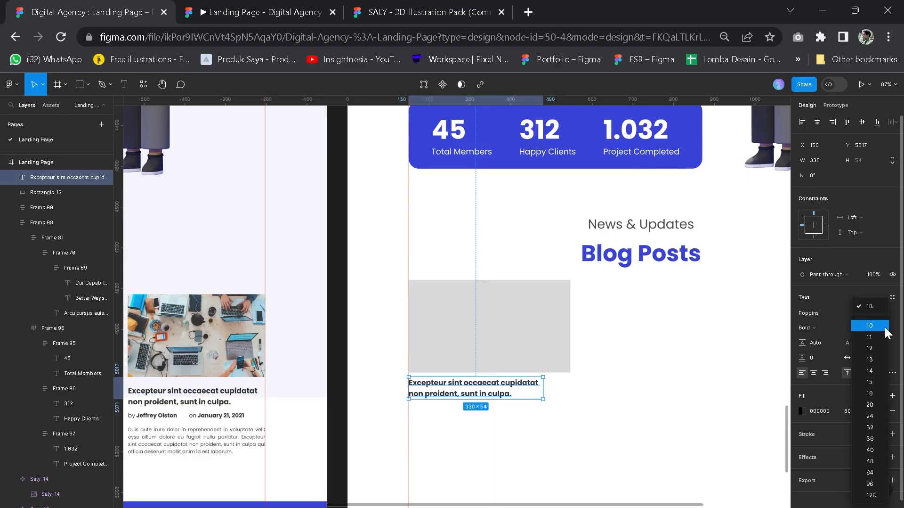
{"action": "left_click", "coordinate": [669, 388]}
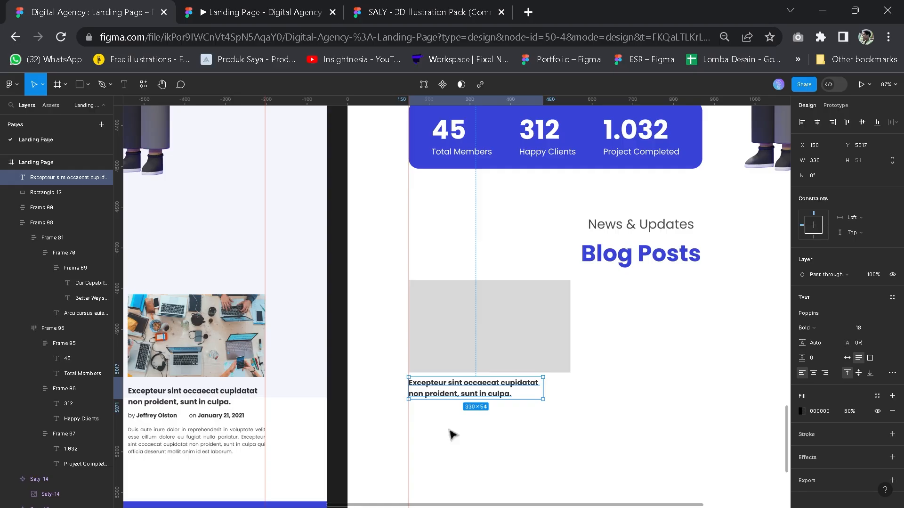
{"action": "left_click_drag", "start_coordinate": [457, 390], "coordinate": [462, 396]}
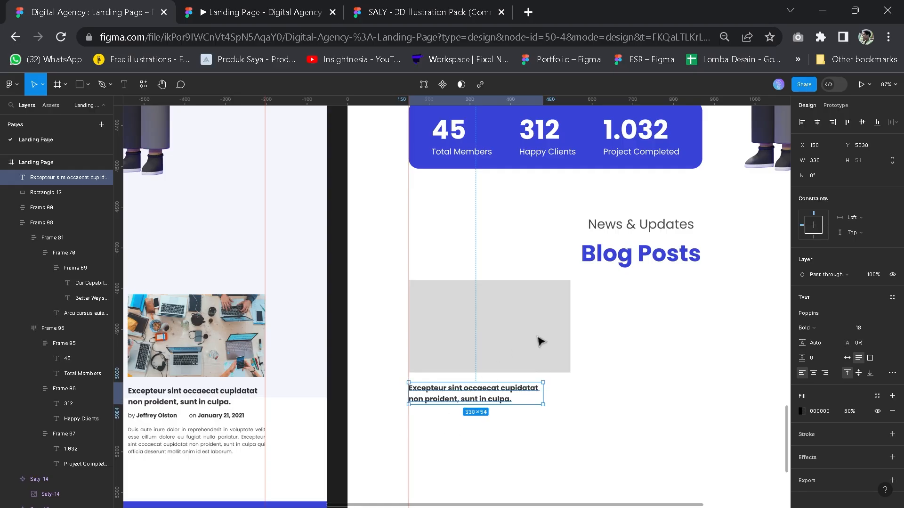
{"action": "left_click", "coordinate": [569, 319]}
{"action": "left_click_drag", "start_coordinate": [562, 312], "coordinate": [555, 314]}
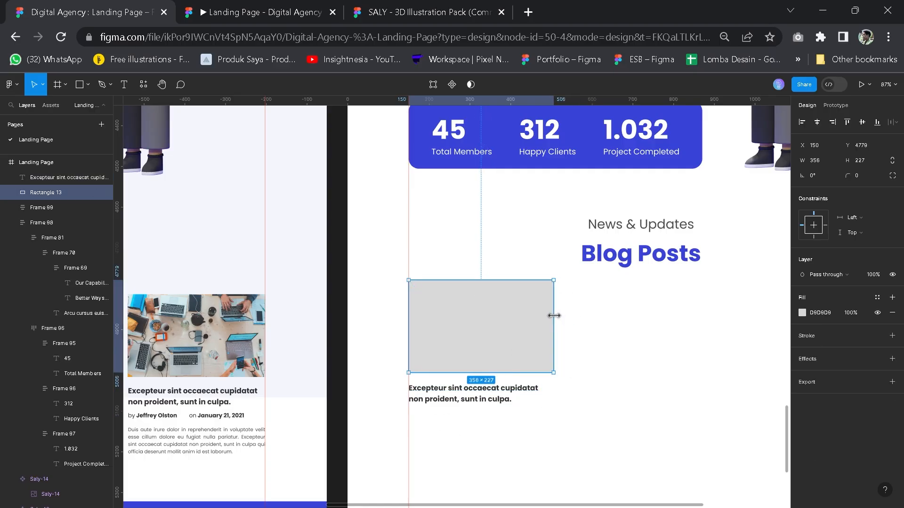
{"action": "left_click", "coordinate": [332, 425]}
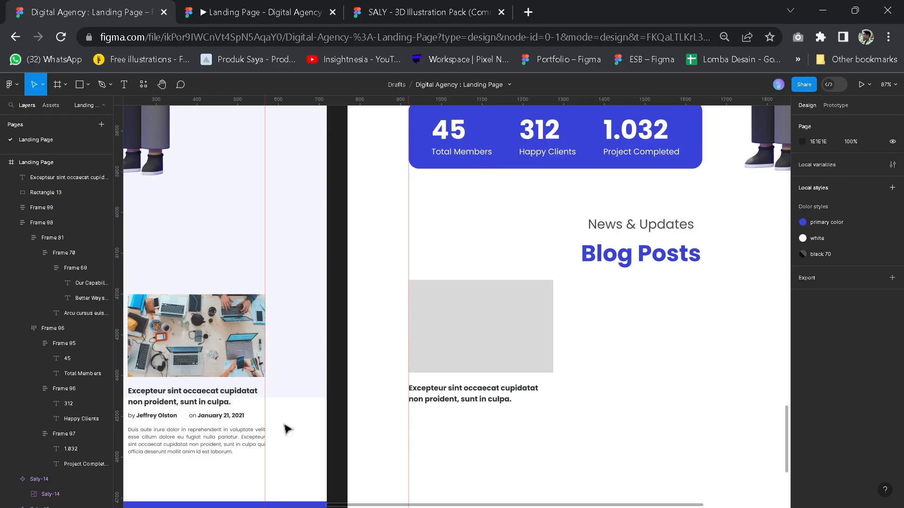
Duplicate the card title below it as "by Writer" with "by" in Regular weight, and narrow its text box to about 97.
{"action": "left_click", "coordinate": [454, 404]}
{"action": "key", "text": "ctrl+d"}
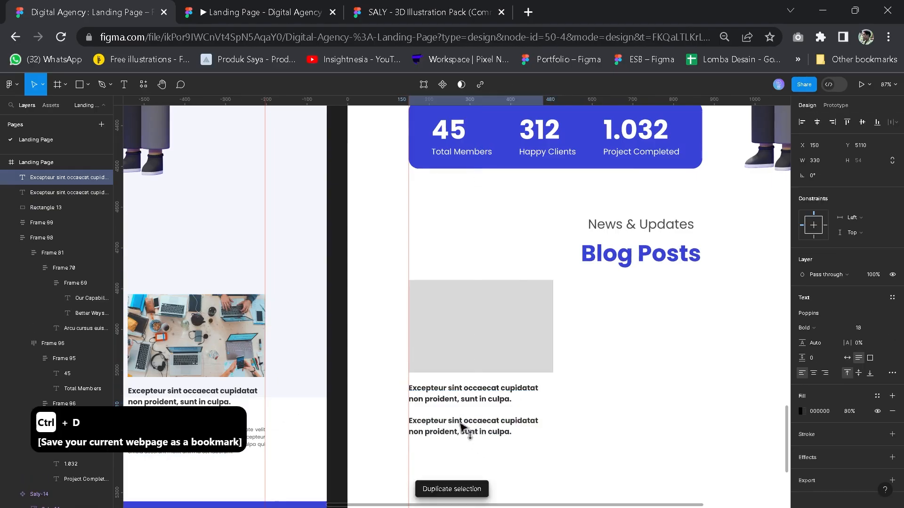
{"action": "type", "text": "by Write"}
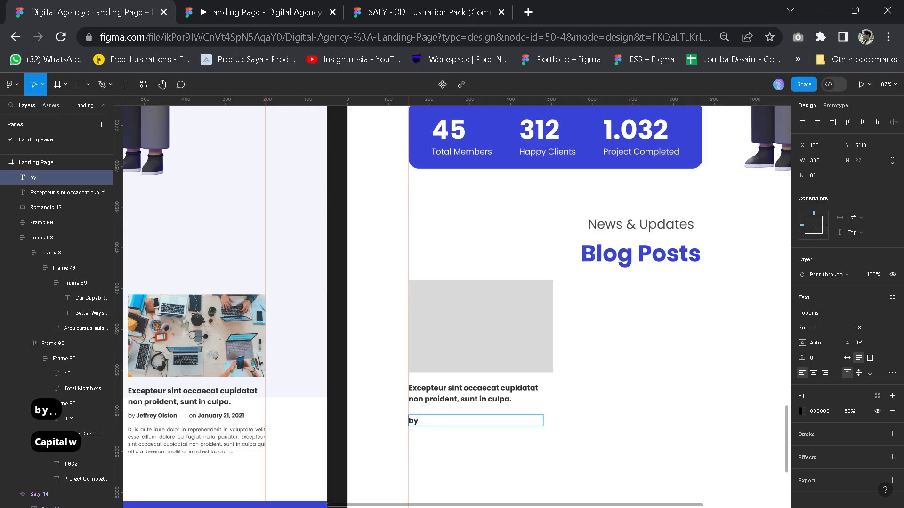
{"action": "key", "text": "ctrl+b"}
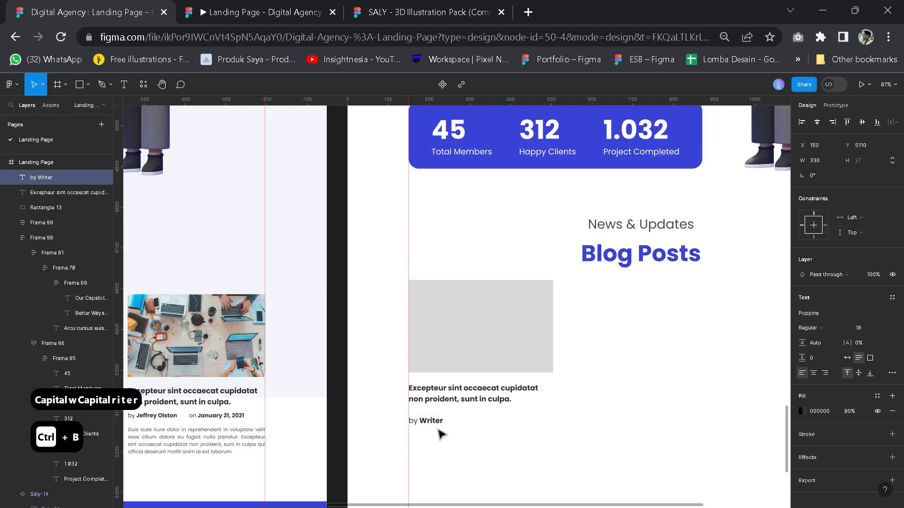
{"action": "key", "text": "Escape"}
{"action": "left_click_drag", "start_coordinate": [545, 420], "coordinate": [449, 417]}
Duplicate the "by Writer" text beside the original and change it to "on January 2023", keeping the date bold.
{"action": "key", "text": "ctrl+d"}
{"action": "left_click_drag", "start_coordinate": [434, 423], "coordinate": [486, 423]}
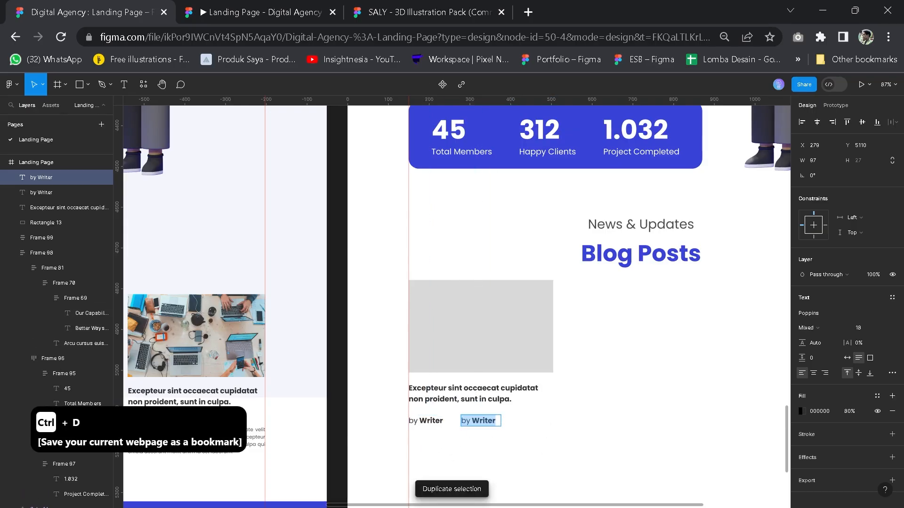
{"action": "double_click", "coordinate": [465, 420]}
{"action": "scroll", "coordinate": [459, 410], "scroll_direction": "up", "scroll_amount": 3}
{"action": "type", "text": "on"}
{"action": "key", "text": "Right"}
{"action": "key", "text": "ctrl+shift+Right"}
{"action": "type", "text": "January 2023"}
{"action": "left_click_drag", "start_coordinate": [526, 433], "coordinate": [562, 433]}
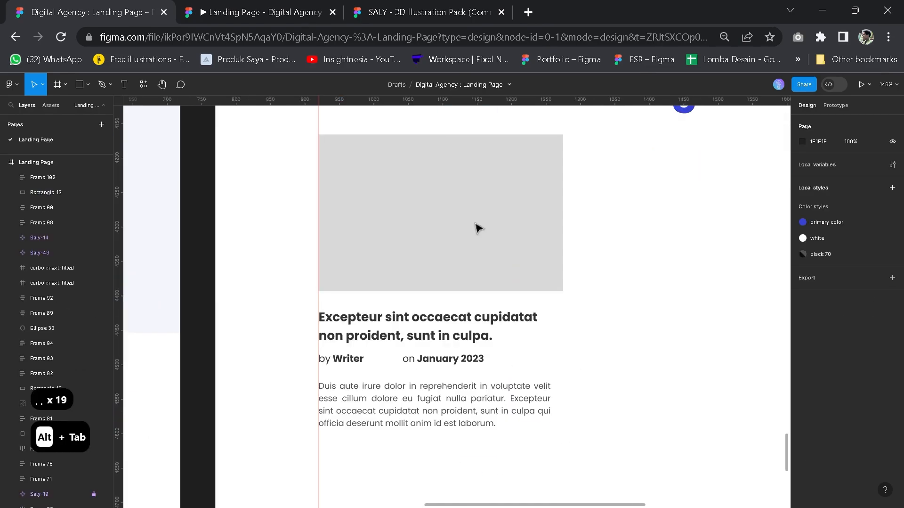
{"action": "left_click", "coordinate": [476, 224]}
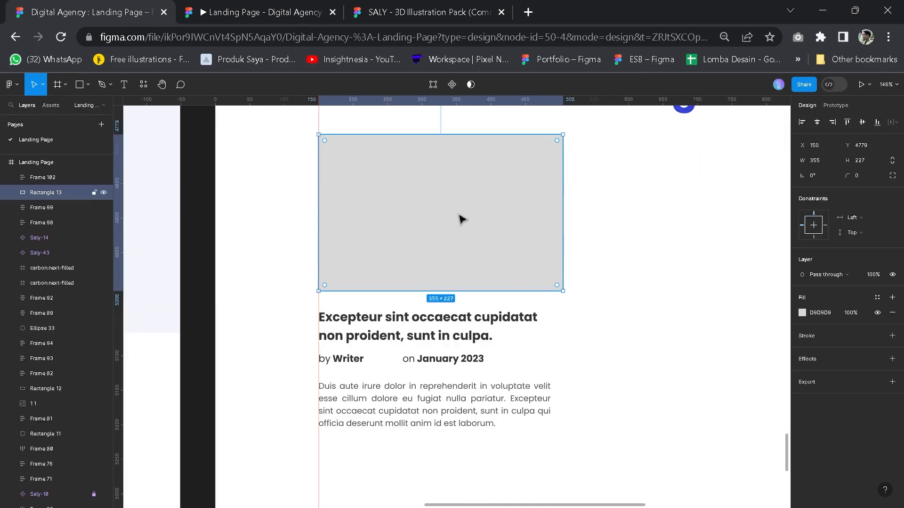
{"action": "right_click", "coordinate": [439, 209]}
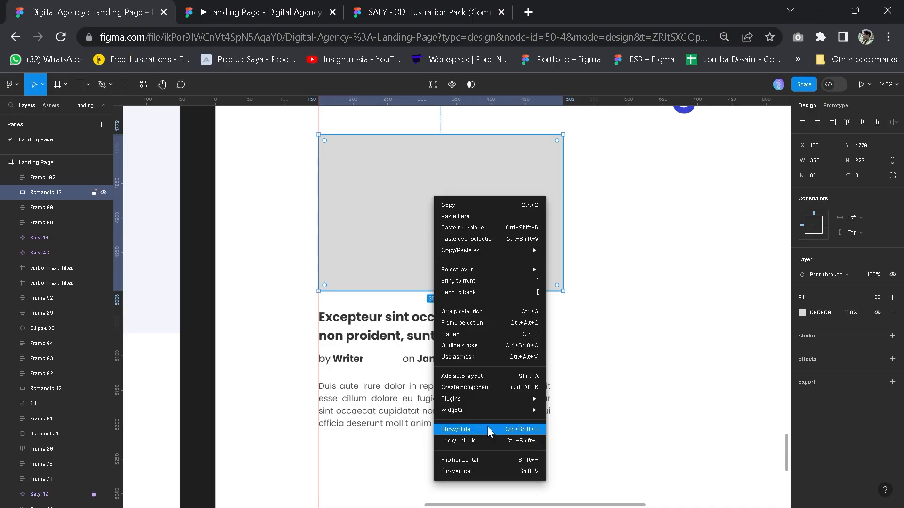
{"action": "left_click", "coordinate": [478, 389]}
{"action": "key", "text": "ctrl+z"}
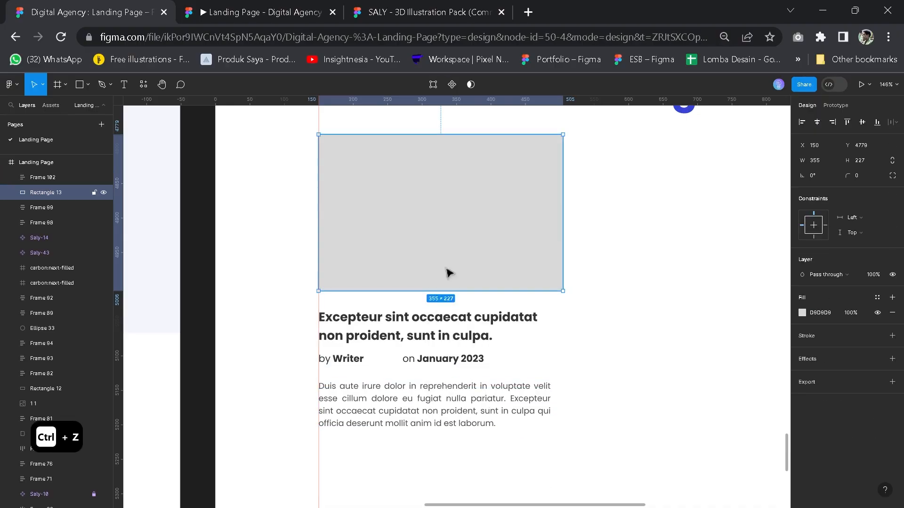
Find the Unsplash plugin and run it on the card's placeholder rectangle.
{"action": "right_click", "coordinate": [433, 262]}
{"action": "mouse_move", "coordinate": [484, 422]}
{"action": "left_click", "coordinate": [590, 426]}
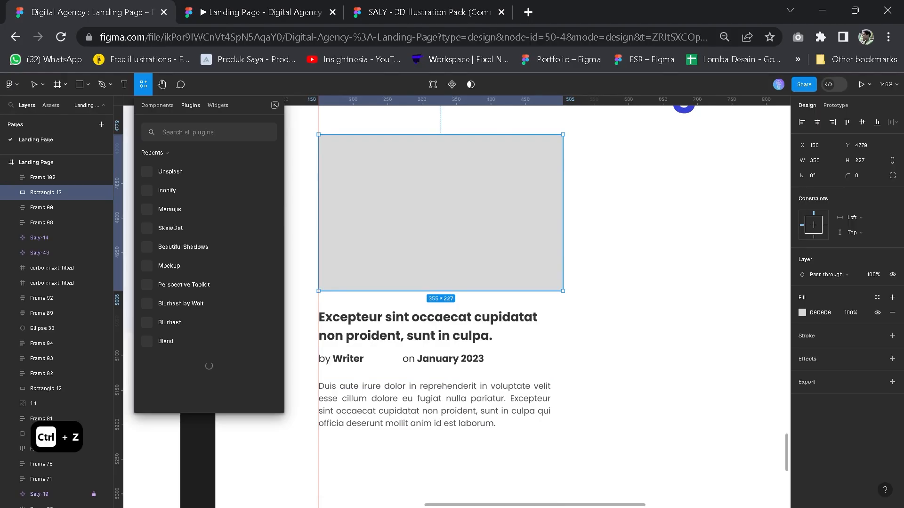
{"action": "type", "text": "unsplash"}
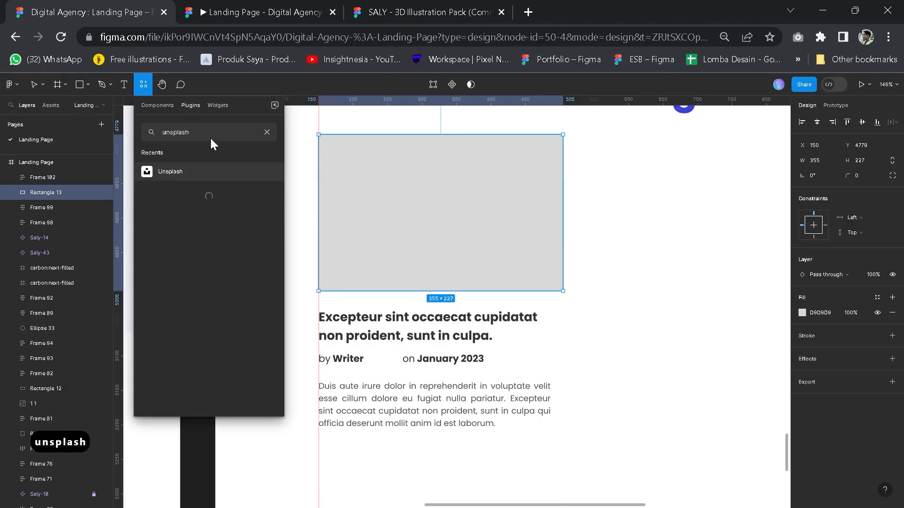
{"action": "left_click", "coordinate": [197, 173]}
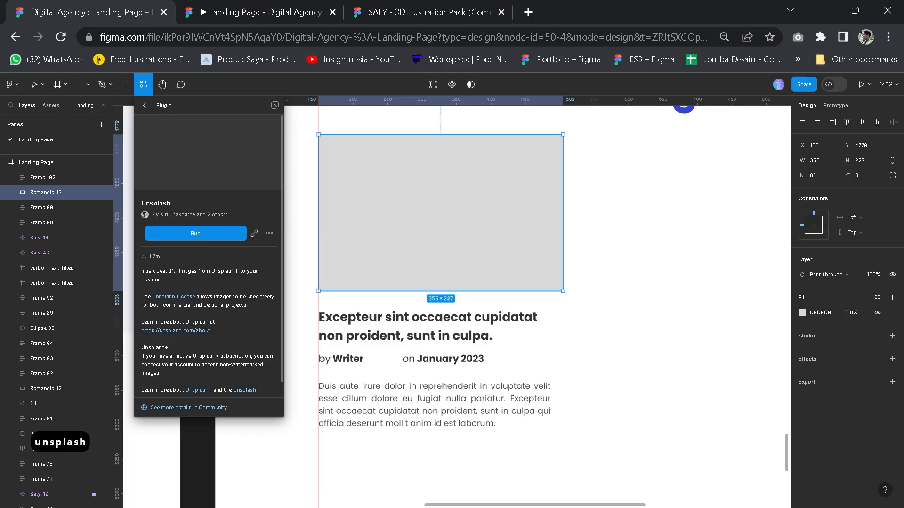
{"action": "left_click", "coordinate": [229, 234]}
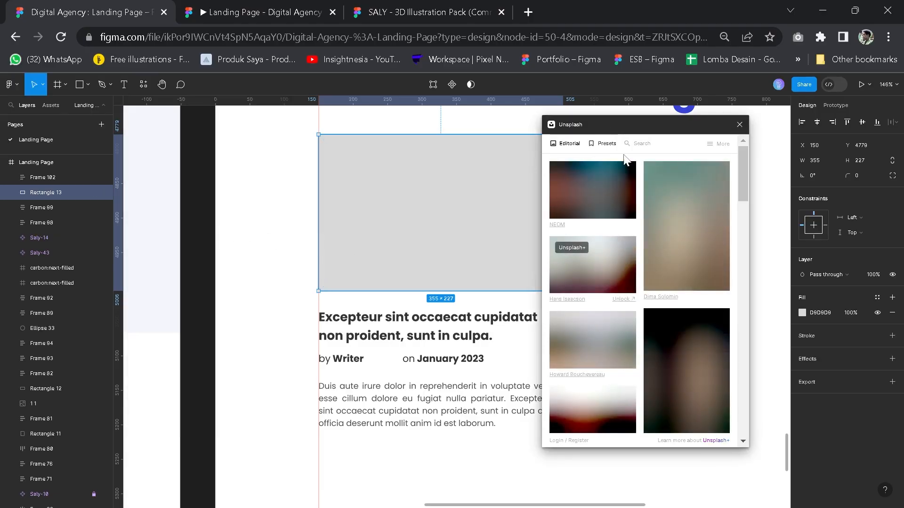
Search Unsplash for "agency" and fill the rectangle with the overhead photo of people working on laptops.
{"action": "left_click", "coordinate": [639, 143]}
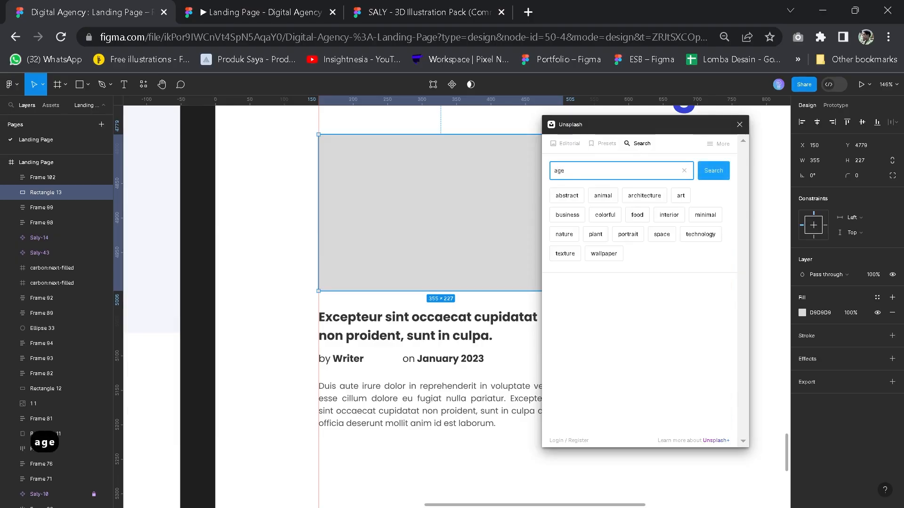
{"action": "type", "text": "agency"}
{"action": "key", "text": "Return"}
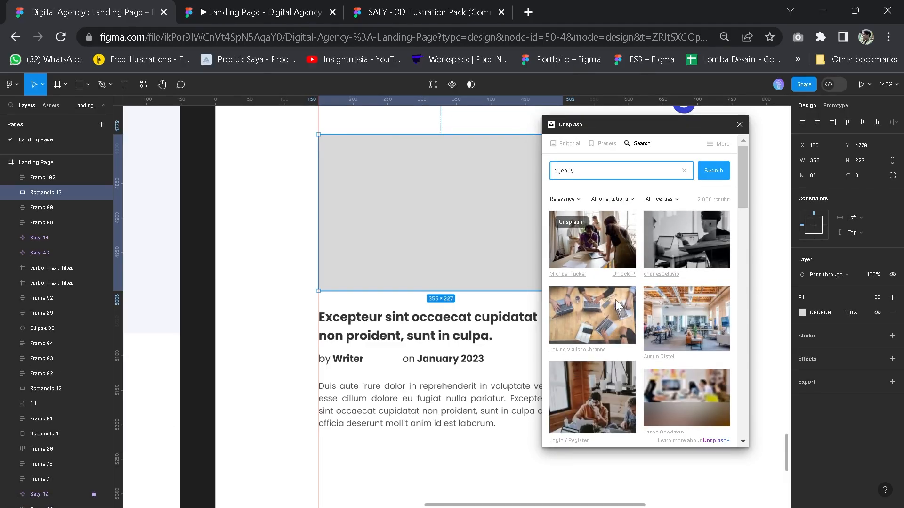
{"action": "left_click", "coordinate": [601, 332]}
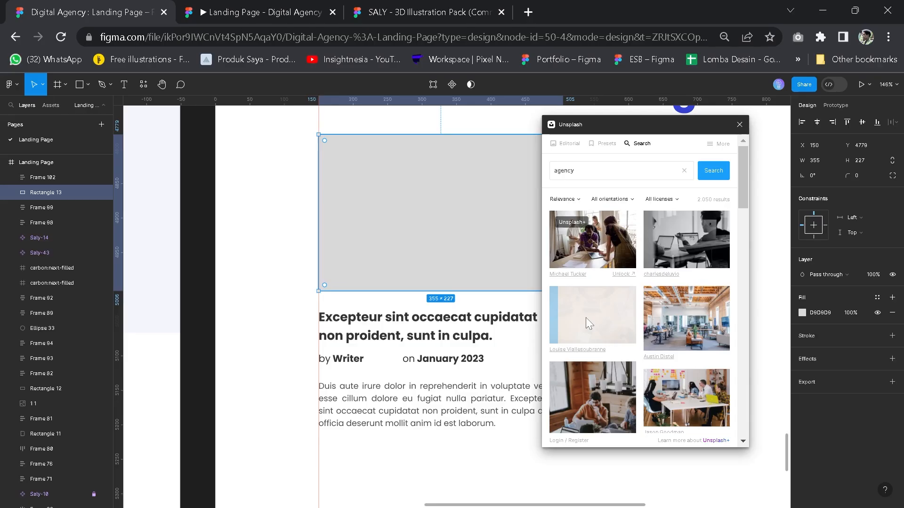
{"action": "left_click", "coordinate": [739, 125]}
Combine the image and the card texts into one auto layout frame and move the card down to about Y 4832.
{"action": "scroll", "coordinate": [626, 236], "scroll_direction": "down", "scroll_amount": 3}
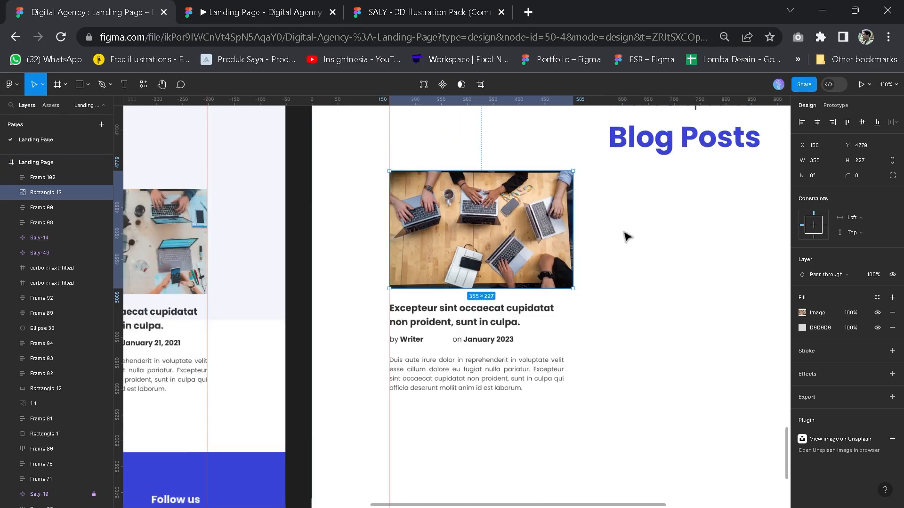
{"action": "left_click_drag", "start_coordinate": [625, 235], "coordinate": [627, 278]}
{"action": "left_click", "coordinate": [555, 262], "text": "shift"}
{"action": "key", "text": "shift+a"}
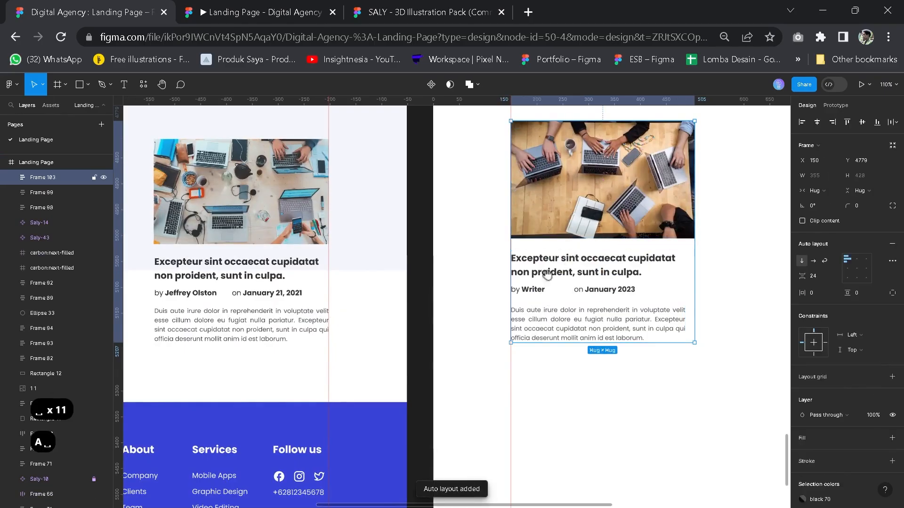
{"action": "scroll", "coordinate": [555, 271], "scroll_direction": "down", "scroll_amount": 6}
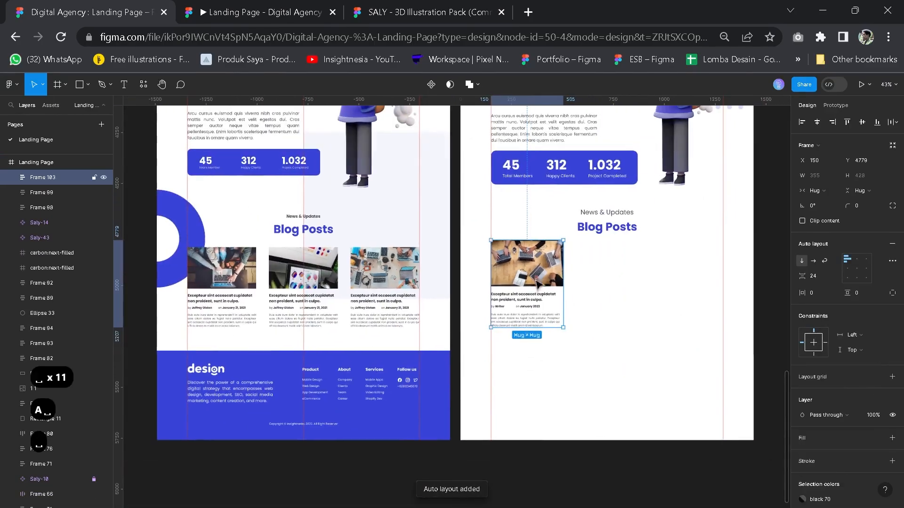
{"action": "left_click_drag", "start_coordinate": [537, 282], "coordinate": [537, 286]}
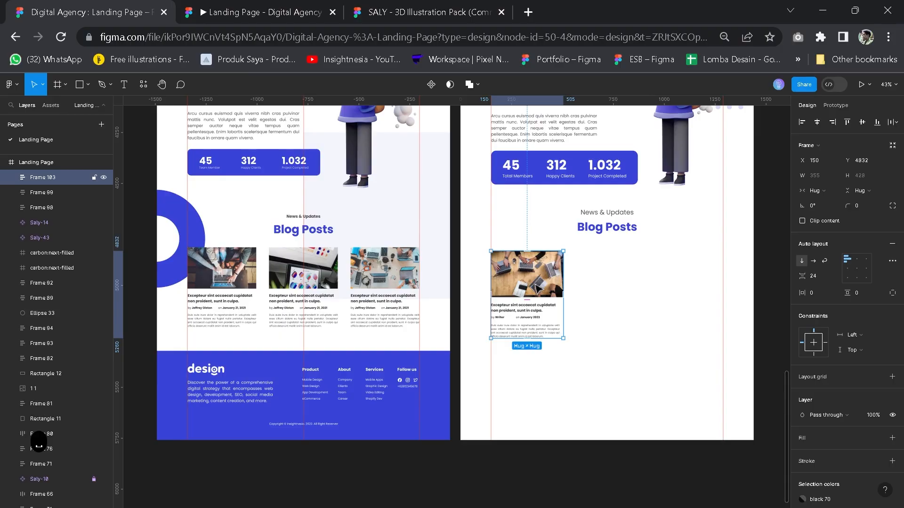
Wrap the blog card in another auto layout frame and duplicate the card twice to form a row of three.
{"action": "key", "text": "shift+a"}
{"action": "scroll", "coordinate": [537, 285], "scroll_direction": "up", "scroll_amount": 5}
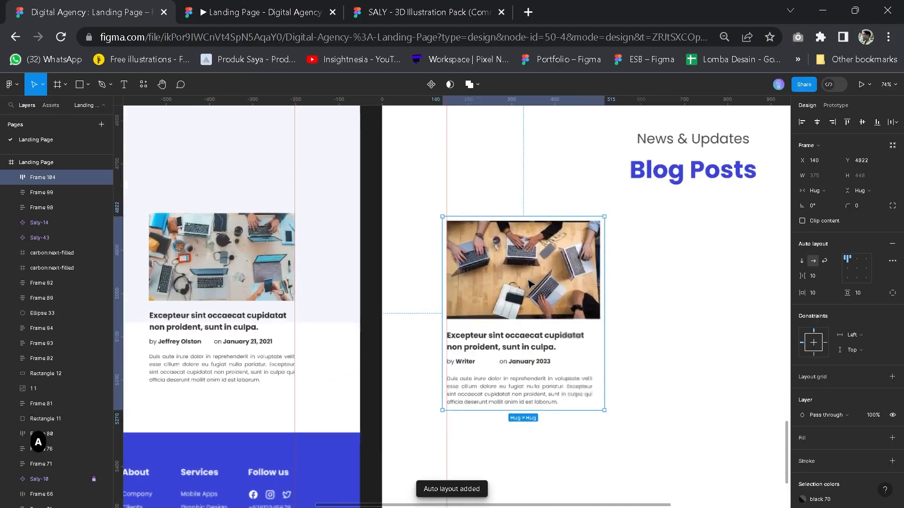
{"action": "key", "text": "ctrl+d"}
{"action": "key", "text": "ctrl+d"}
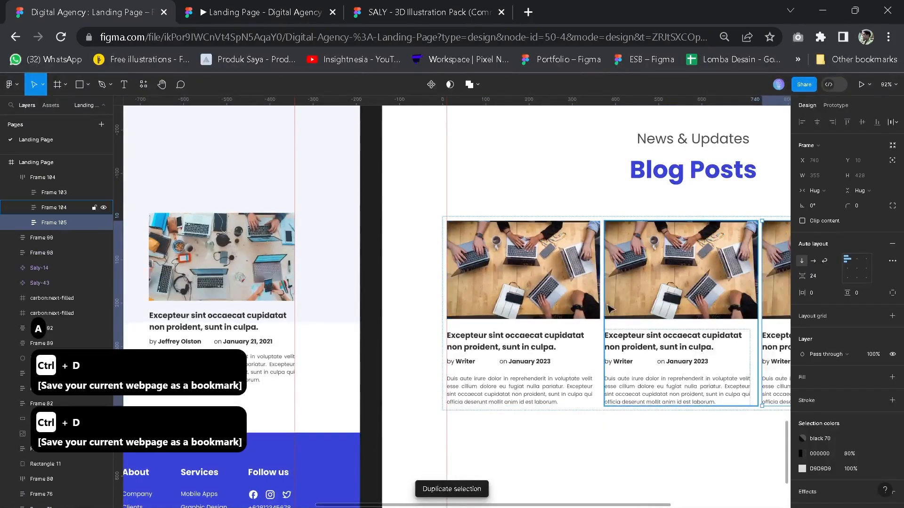
Set the card row's horizontal and vertical padding to 0 and center the row horizontally on the page.
{"action": "scroll", "coordinate": [549, 367], "scroll_direction": "down", "scroll_amount": 3}
{"action": "left_click", "coordinate": [580, 396]}
{"action": "left_click", "coordinate": [631, 324]}
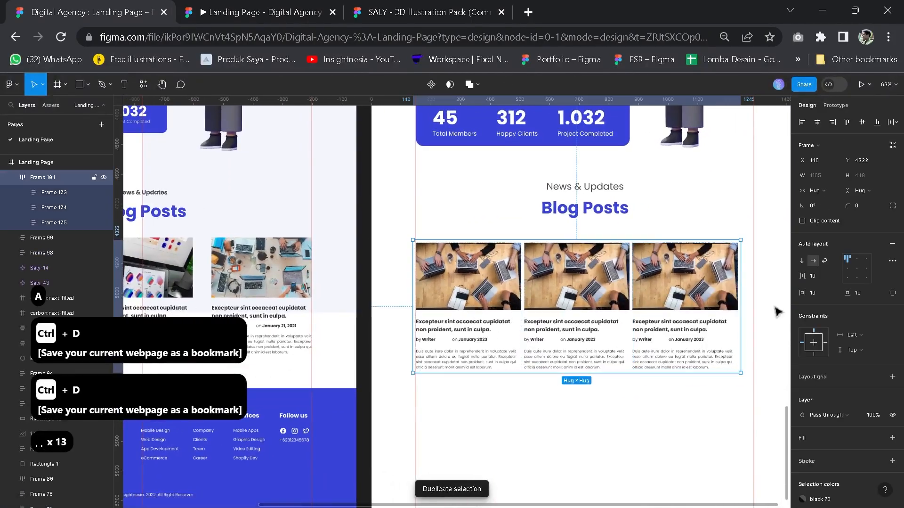
{"action": "left_click", "coordinate": [820, 290]}
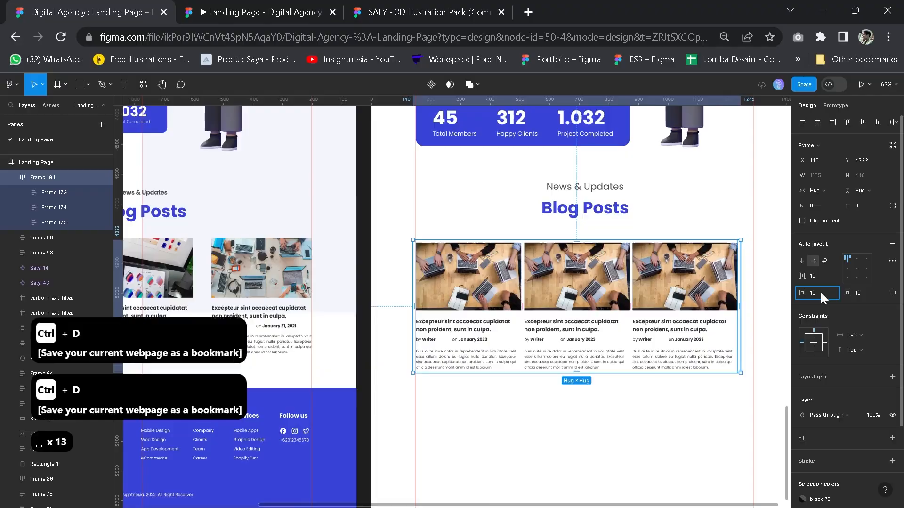
{"action": "key", "text": "ctrl+a"}
{"action": "type", "text": "0"}
{"action": "key", "text": "Tab"}
{"action": "type", "text": "0"}
{"action": "key", "text": "Return"}
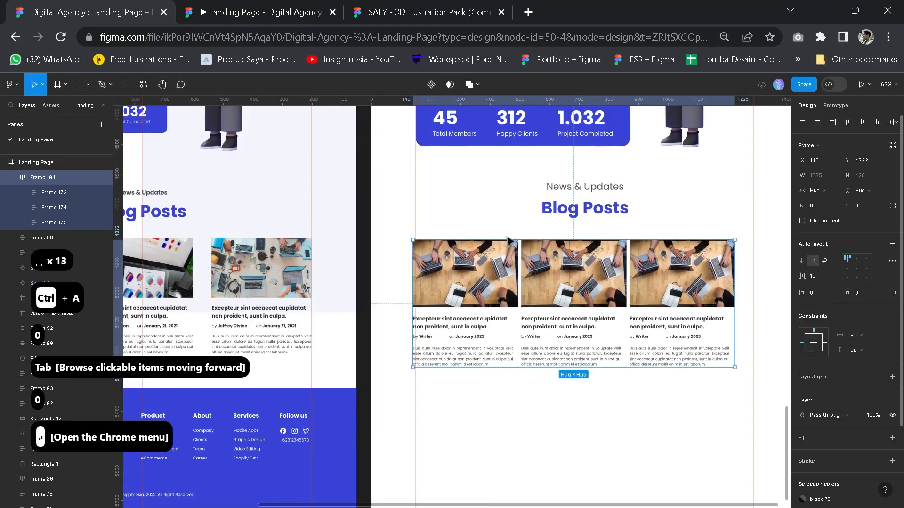
{"action": "left_click", "coordinate": [817, 116]}
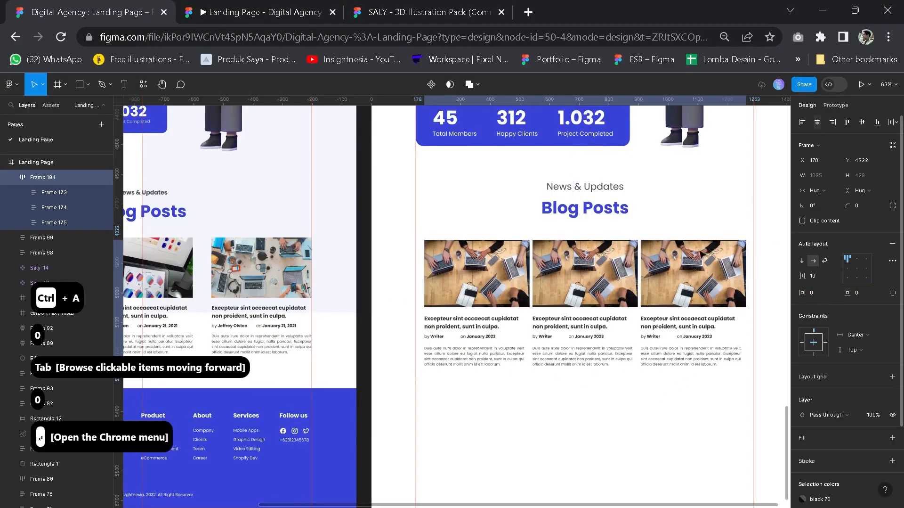
Spread the cards with Auto spacing across a row about 1139 wide between the margin guides, and raise it to about Y 4797.
{"action": "left_click", "coordinate": [832, 275]}
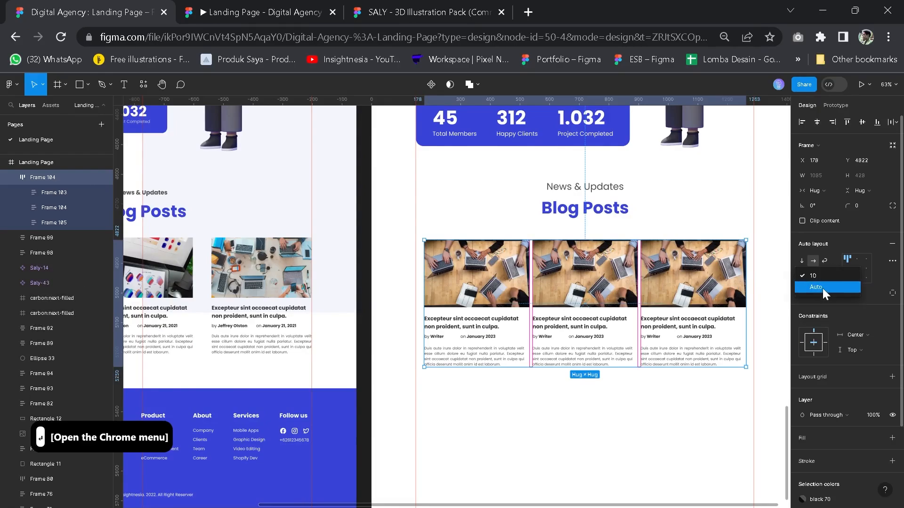
{"action": "left_click", "coordinate": [822, 287]}
{"action": "left_click_drag", "start_coordinate": [746, 282], "coordinate": [753, 278]}
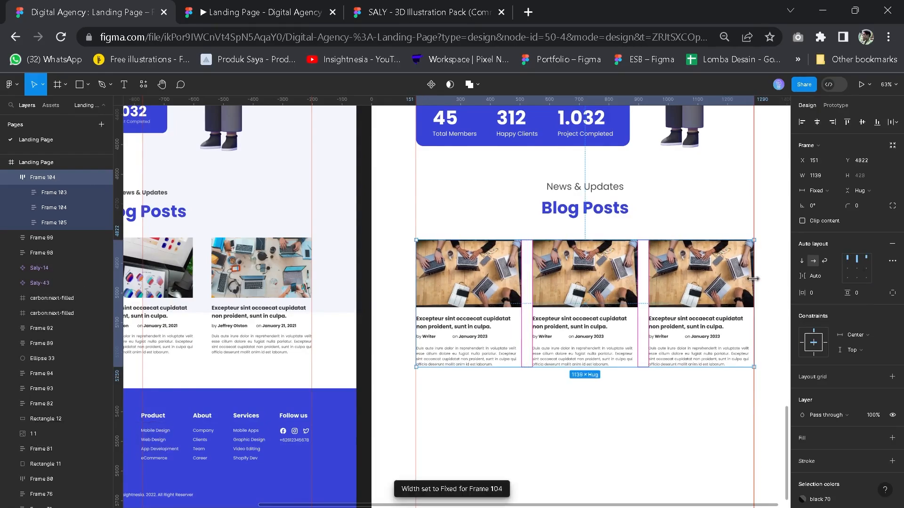
{"action": "left_click", "coordinate": [609, 392]}
{"action": "left_click_drag", "start_coordinate": [604, 389], "coordinate": [554, 387]}
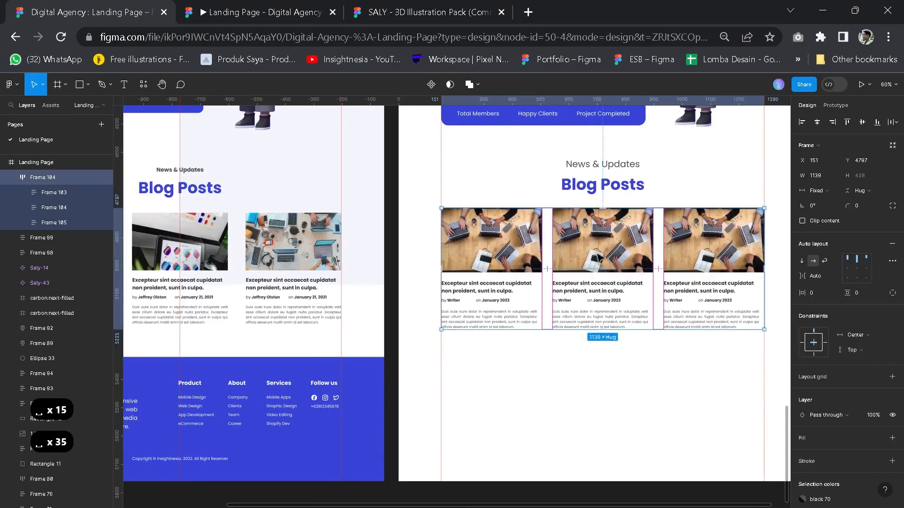
Try to replace the middle blog card's image with the Unsplash plugin.
{"action": "double_click", "coordinate": [599, 257]}
{"action": "double_click", "coordinate": [600, 258]}
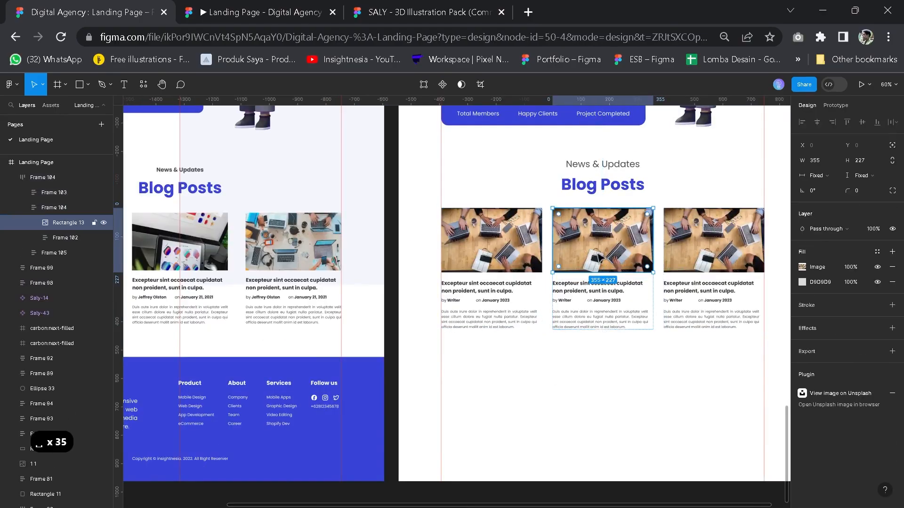
{"action": "right_click", "coordinate": [598, 257]}
{"action": "mouse_move", "coordinate": [628, 422]}
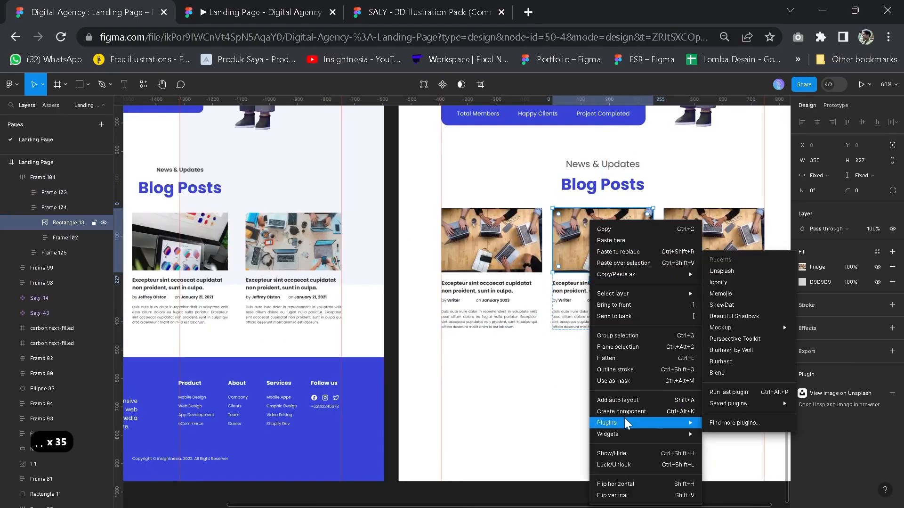
{"action": "left_click", "coordinate": [726, 271]}
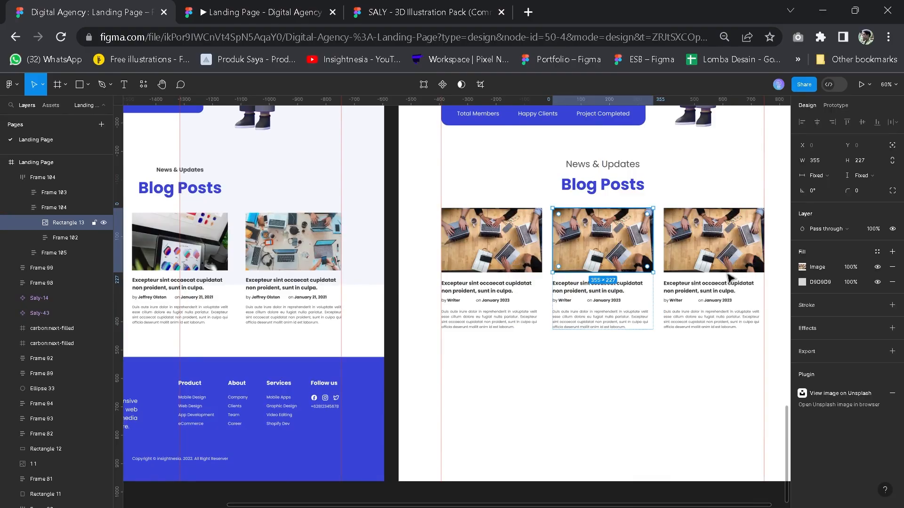
{"action": "left_click", "coordinate": [628, 365]}
{"action": "left_click_drag", "start_coordinate": [627, 366], "coordinate": [653, 346]}
{"action": "scroll", "coordinate": [602, 294], "scroll_direction": "down", "scroll_amount": 1}
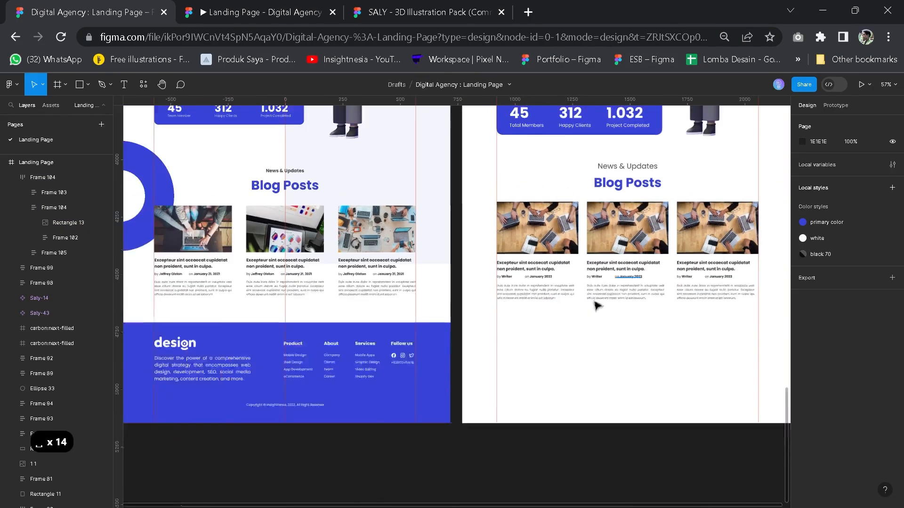
Draw a footer rectangle below the blog cards, stretch it across the full page width down to the bottom edge, and fill it with the primary color.
{"action": "left_click_drag", "start_coordinate": [575, 344], "coordinate": [646, 328]}
{"action": "left_click", "coordinate": [80, 84]}
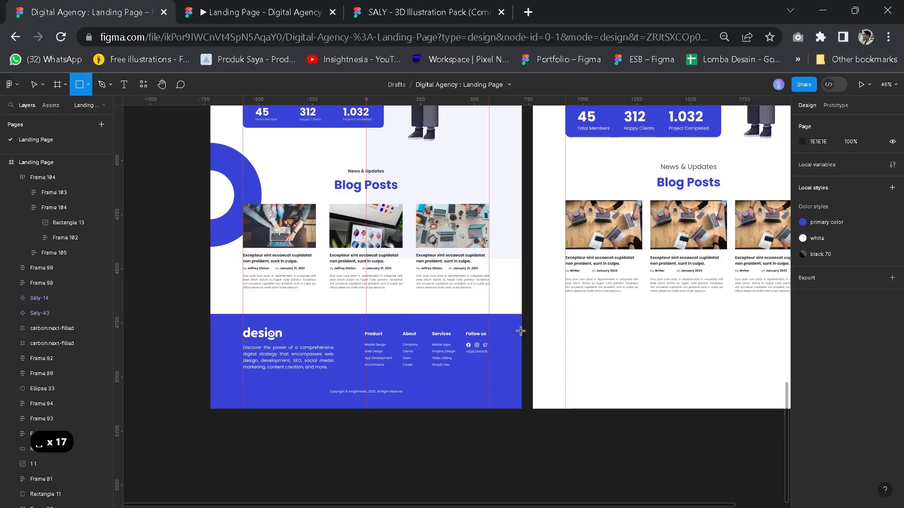
{"action": "left_click_drag", "start_coordinate": [717, 397], "coordinate": [532, 329]}
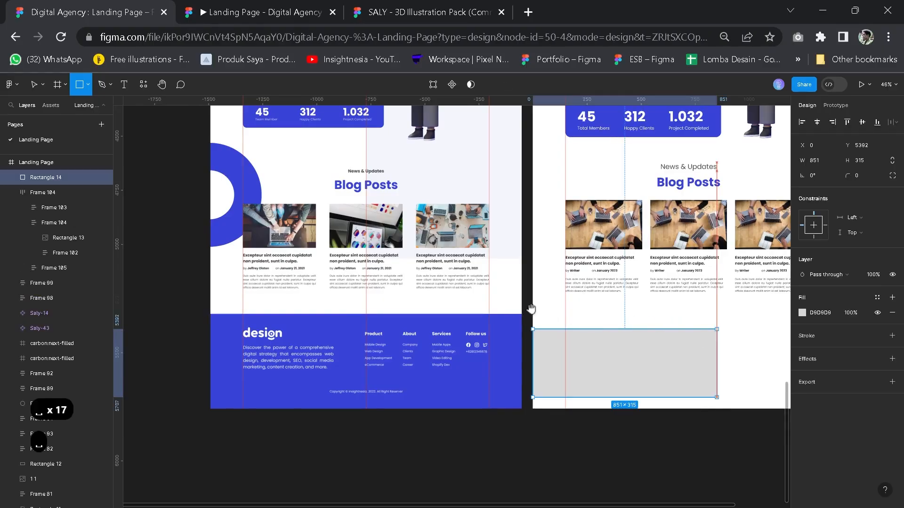
{"action": "left_click_drag", "start_coordinate": [667, 325], "coordinate": [510, 304]}
{"action": "mouse_move", "coordinate": [480, 333]}
{"action": "left_mouse_down"}
{"action": "mouse_move", "coordinate": [480, 312]}
{"action": "mouse_move", "coordinate": [483, 323]}
{"action": "left_mouse_up"}
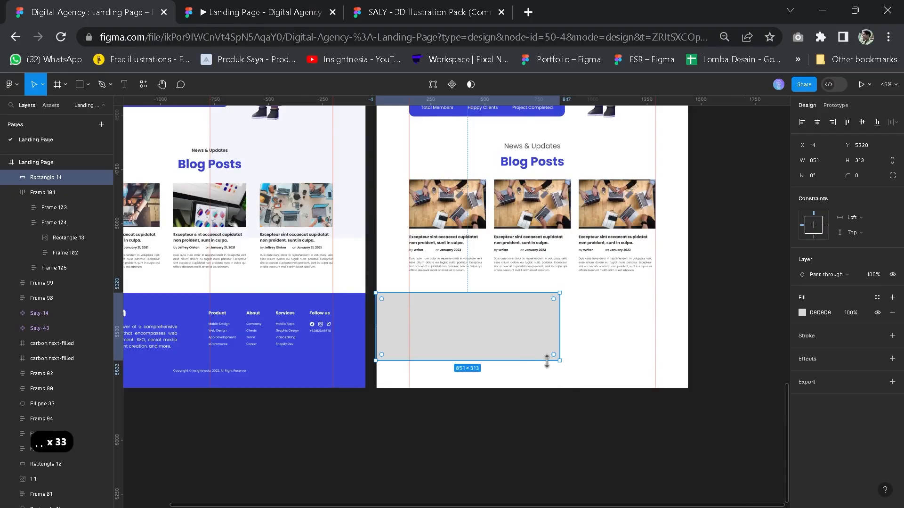
{"action": "left_click_drag", "start_coordinate": [560, 362], "coordinate": [687, 389]}
{"action": "left_click", "coordinate": [877, 297]}
{"action": "left_click", "coordinate": [689, 369]}
Copy the logo and description frame from the reference footer into the new footer, placed at X 151, Y 5441.
{"action": "left_click_drag", "start_coordinate": [448, 414], "coordinate": [523, 426]}
{"action": "left_click", "coordinate": [278, 337]}
{"action": "left_click_drag", "start_coordinate": [534, 114], "coordinate": [540, 210]}
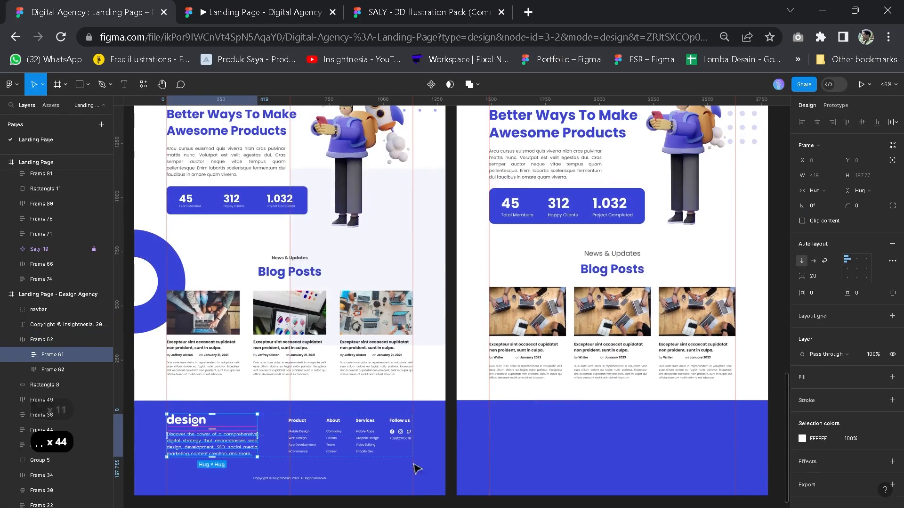
{"action": "key", "text": "ctrl+c"}
{"action": "left_click", "coordinate": [511, 455]}
{"action": "key", "text": "ctrl+v"}
{"action": "left_click_drag", "start_coordinate": [481, 307], "coordinate": [555, 460]}
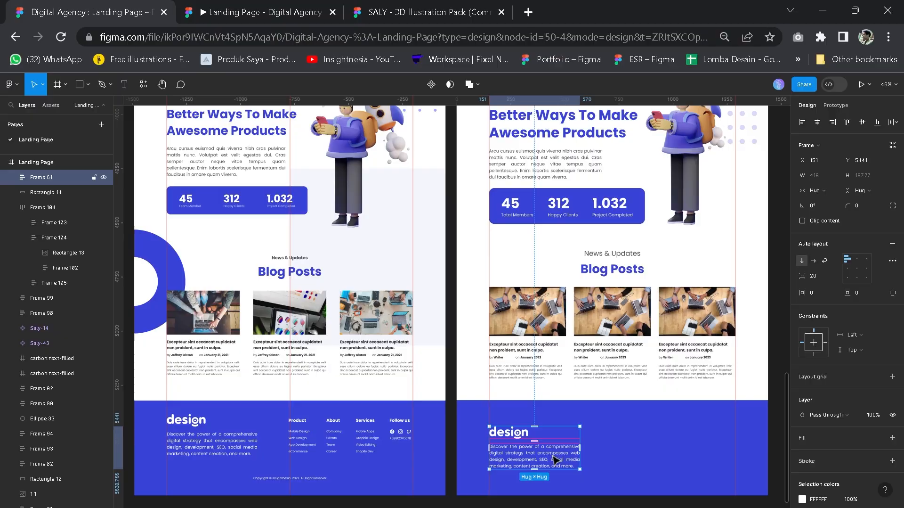
Check the copied footer text and the reference link columns, and add a "Product" text beside the footer description.
{"action": "double_click", "coordinate": [505, 439]}
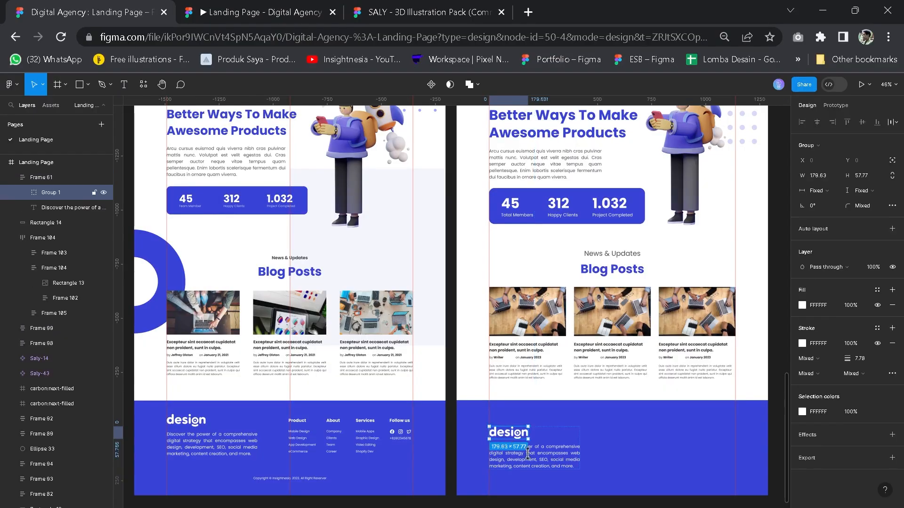
{"action": "left_click", "coordinate": [536, 459]}
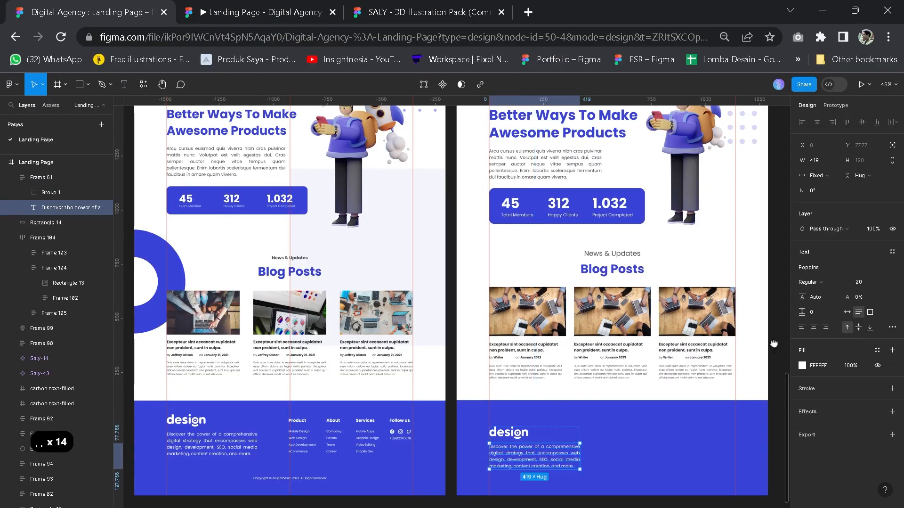
{"action": "left_click_drag", "start_coordinate": [755, 348], "coordinate": [677, 324]}
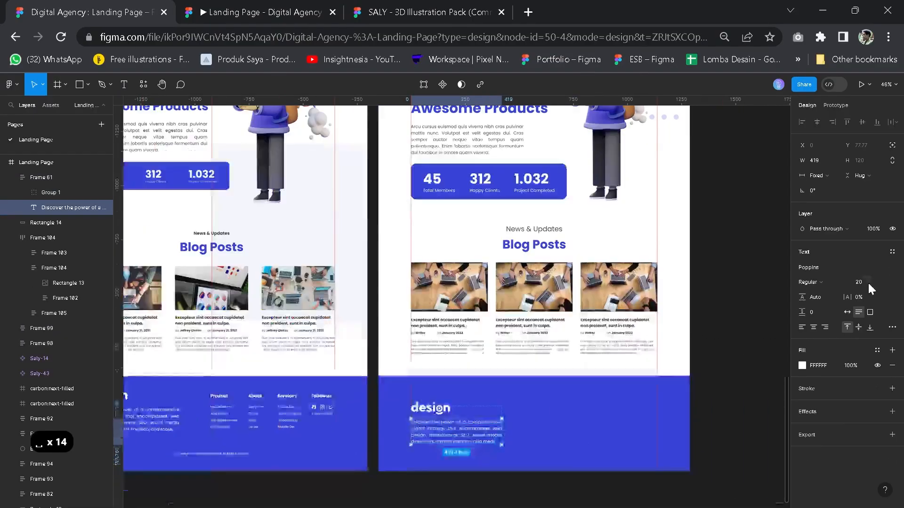
{"action": "left_click", "coordinate": [231, 421]}
{"action": "double_click", "coordinate": [229, 418]}
{"action": "scroll", "coordinate": [229, 417], "scroll_direction": "up", "scroll_amount": 3}
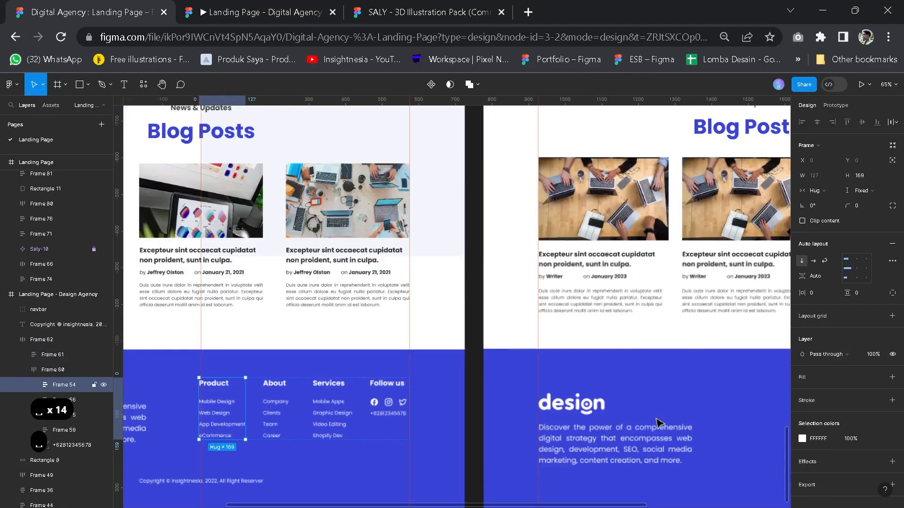
{"action": "left_click_drag", "start_coordinate": [609, 417], "coordinate": [533, 414]}
{"action": "left_click", "coordinate": [123, 84]}
{"action": "left_click", "coordinate": [647, 400]}
{"action": "type", "text": "Product"}
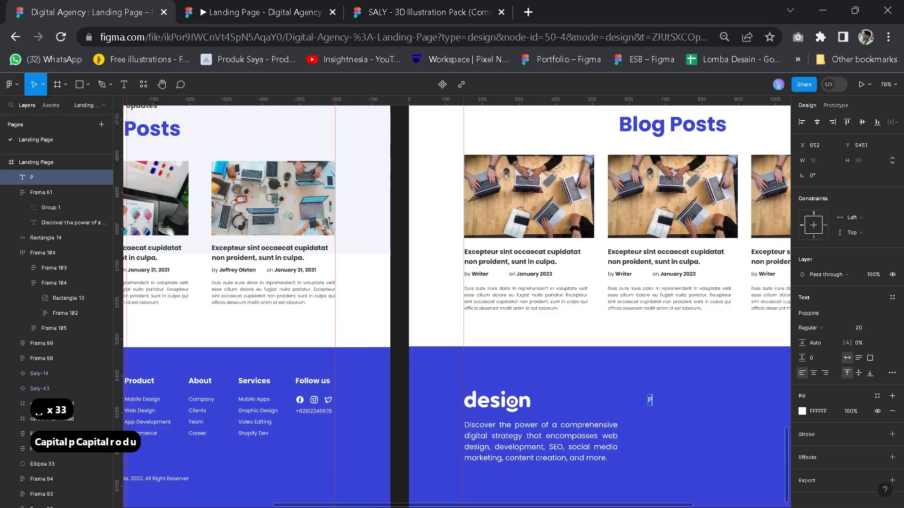
Format the Product heading as Bold, size 24, and move it up to X 640, Y 5396.
{"action": "left_click", "coordinate": [211, 347]}
{"action": "left_click", "coordinate": [885, 331]}
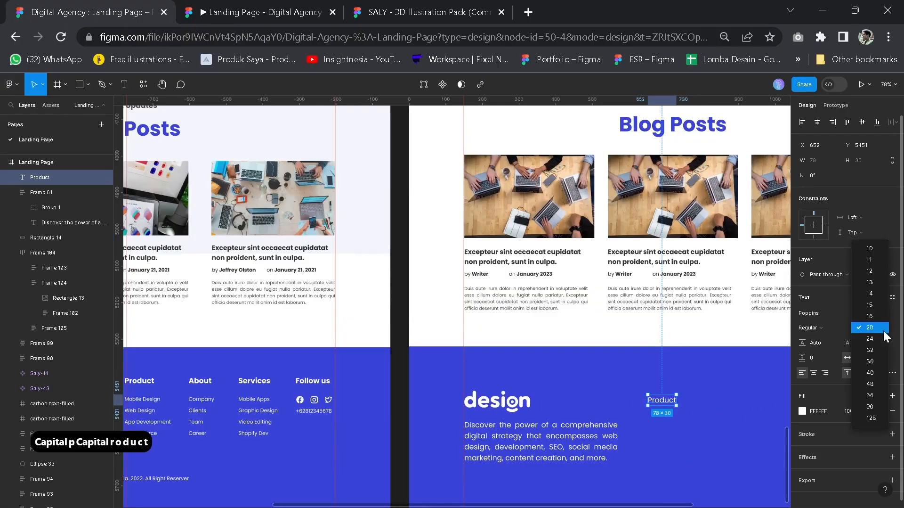
{"action": "left_click", "coordinate": [871, 339]}
{"action": "key", "text": "ctrl+b"}
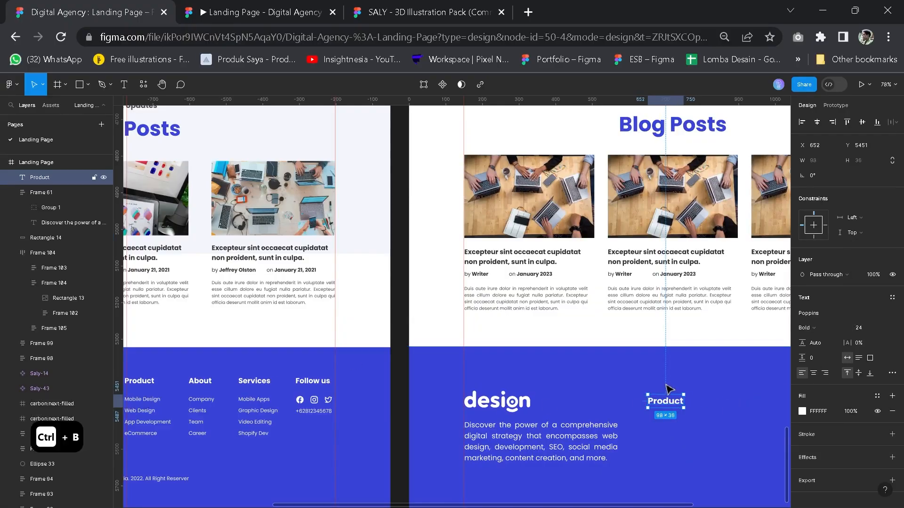
{"action": "left_click_drag", "start_coordinate": [673, 404], "coordinate": [668, 385]}
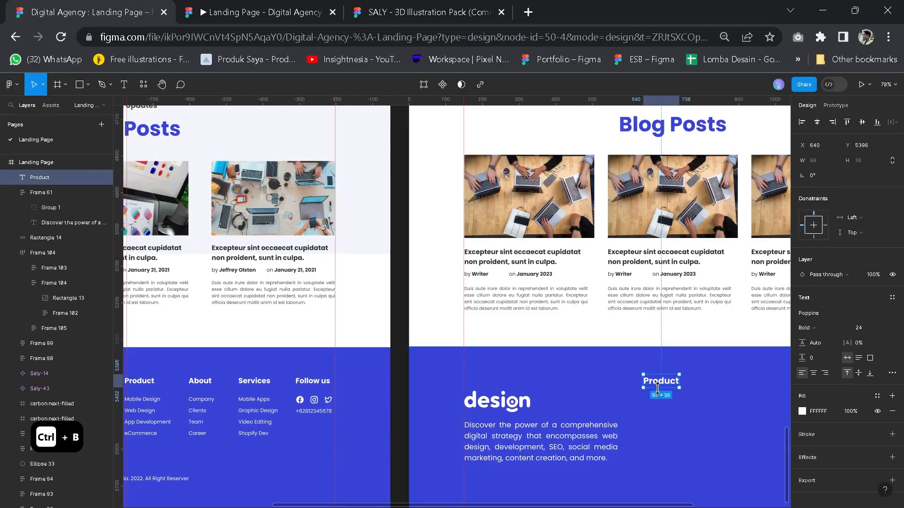
Duplicate the Product heading directly below it at Y 5445 and change the copy's text to "Mobile Design".
{"action": "key", "text": "ctrl+d"}
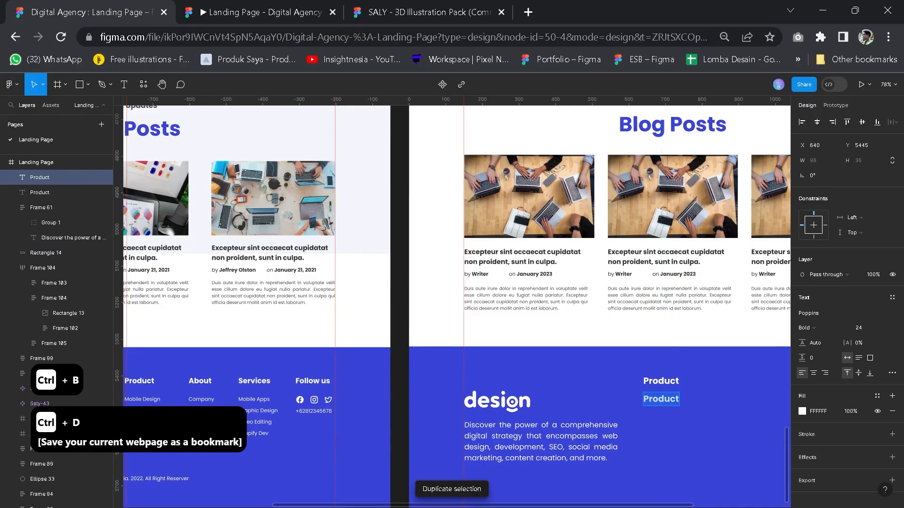
{"action": "key", "text": "Caps_Lock"}
{"action": "type", "text": "M"}
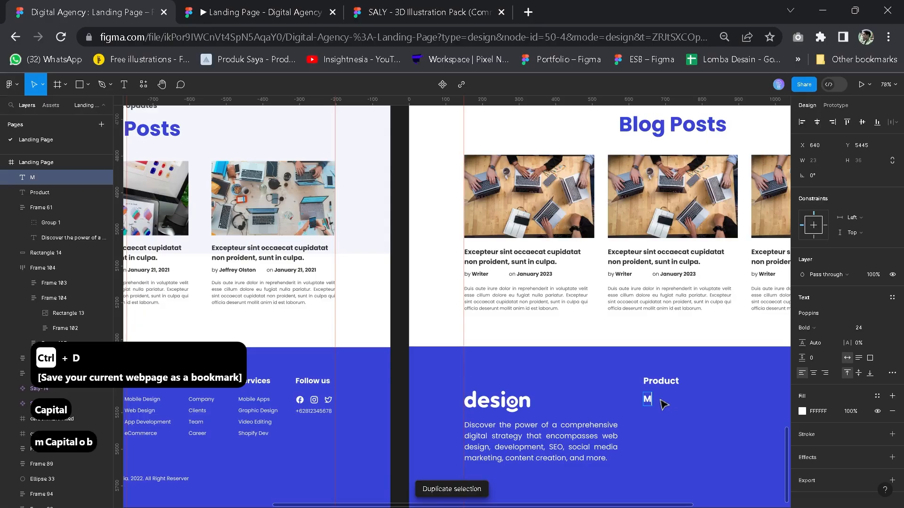
{"action": "type", "text": "obile Design"}
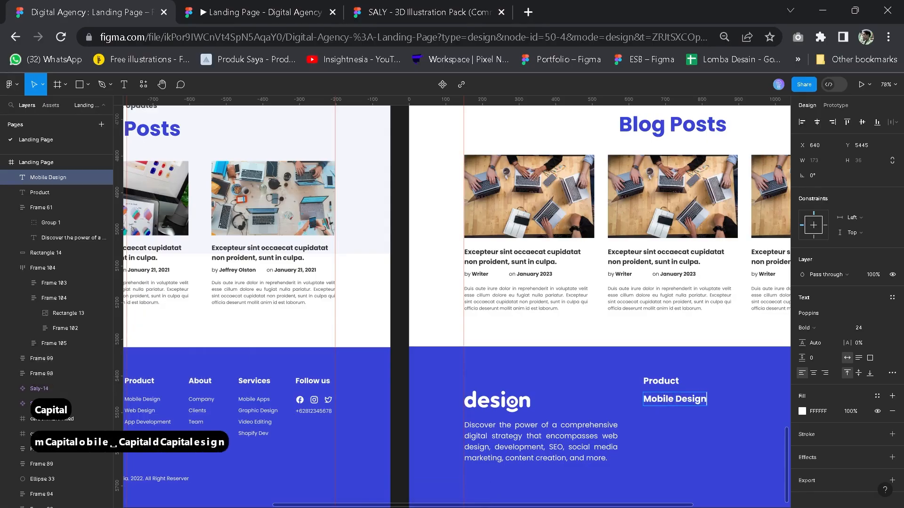
{"action": "key", "text": "Escape"}
Set the Mobile Design text to size 20 and Regular weight.
{"action": "left_click", "coordinate": [884, 329]}
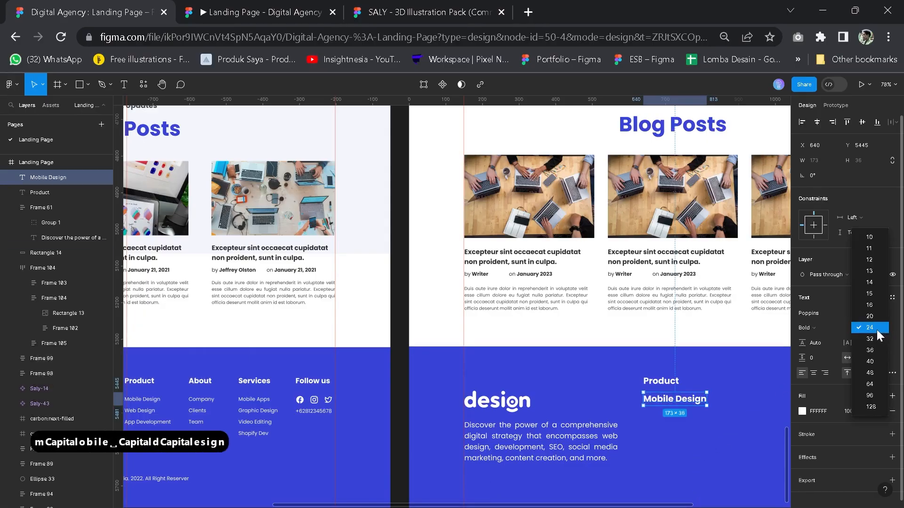
{"action": "left_click", "coordinate": [860, 321]}
{"action": "left_click", "coordinate": [806, 328]}
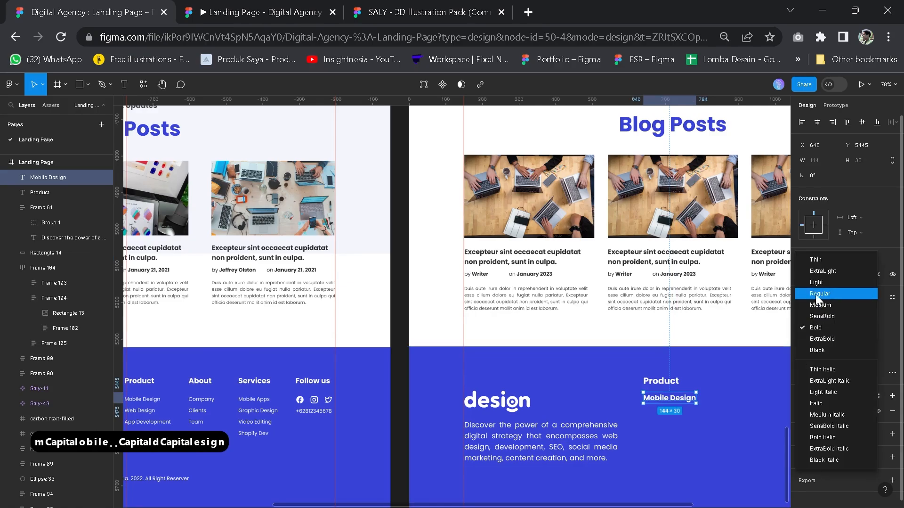
{"action": "left_click", "coordinate": [814, 293]}
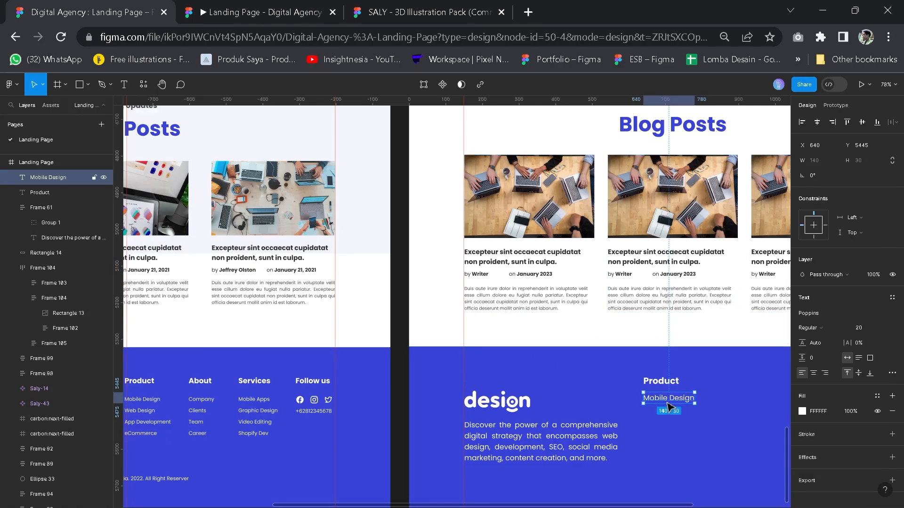
Try font size 16 on the Mobile Design text and set it back to 20.
{"action": "left_click", "coordinate": [882, 328]}
{"action": "left_click", "coordinate": [867, 316]}
{"action": "left_click", "coordinate": [882, 328]}
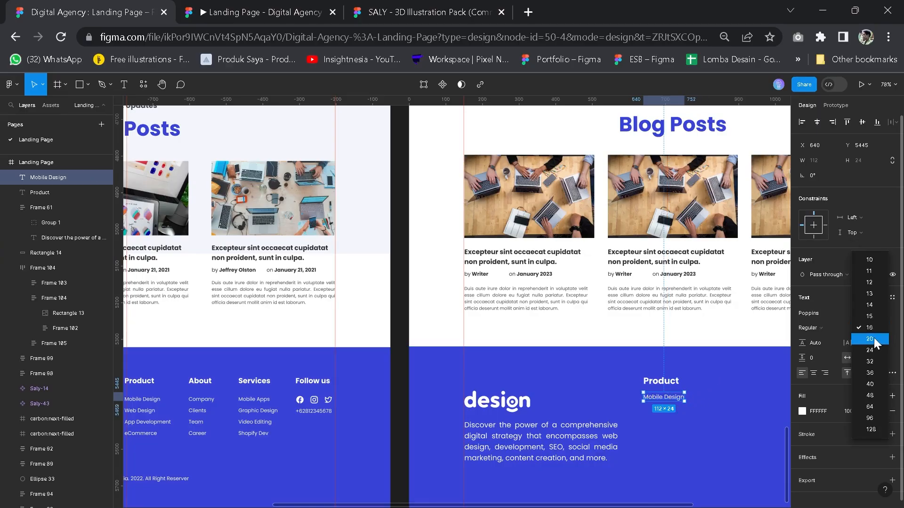
{"action": "left_click", "coordinate": [871, 339]}
Duplicate the Mobile Design text below it and change the copy to "Web Design".
{"action": "key", "text": "ctrl+d"}
{"action": "key", "text": "Return"}
{"action": "type", "text": "Web Design"}
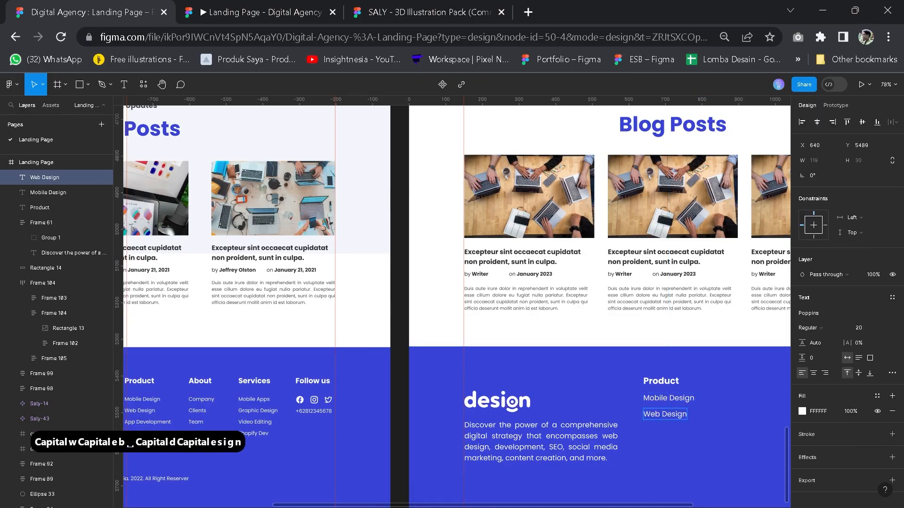
{"action": "key", "text": "Escape"}
Duplicate the Web Design text, place the copy below it at Y 5541, and change it to "App Development".
{"action": "key", "text": "ctrl+d"}
{"action": "left_click_drag", "start_coordinate": [672, 441], "coordinate": [672, 432]}
{"action": "left_click", "coordinate": [695, 457]}
{"action": "left_click_drag", "start_coordinate": [267, 318], "coordinate": [419, 253]}
{"action": "left_click_drag", "start_coordinate": [400, 281], "coordinate": [214, 320]}
{"action": "left_click", "coordinate": [632, 405]}
{"action": "key", "text": "Return"}
{"action": "type", "text": "App Development"}
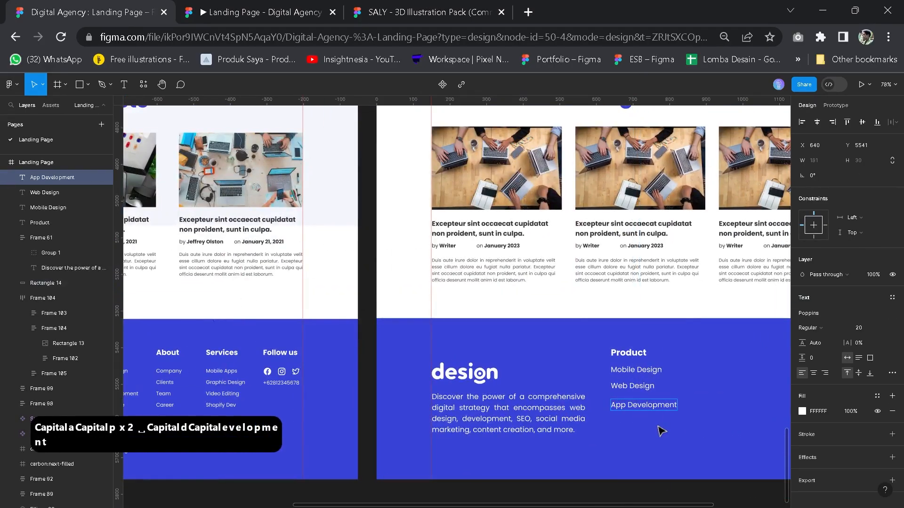
Duplicate the App Development text below it and change the copy to "eCommerce".
{"action": "key", "text": "Escape"}
{"action": "key", "text": "ctrl+d"}
{"action": "key", "text": "Return"}
{"action": "type", "text": "eCommerce"}
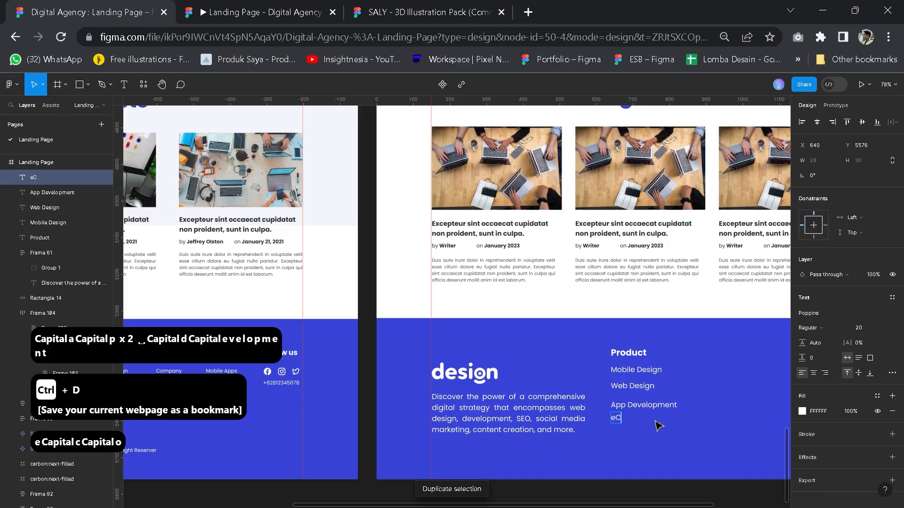
{"action": "left_click", "coordinate": [615, 432]}
Set the fill opacity of the four link texts from Mobile Design to eCommerce to 70%.
{"action": "left_click_drag", "start_coordinate": [615, 432], "coordinate": [571, 466]}
{"action": "scroll", "coordinate": [594, 406], "scroll_direction": "up", "scroll_amount": 5}
{"action": "left_click", "coordinate": [596, 417]}
{"action": "left_click_drag", "start_coordinate": [643, 446], "coordinate": [559, 346]}
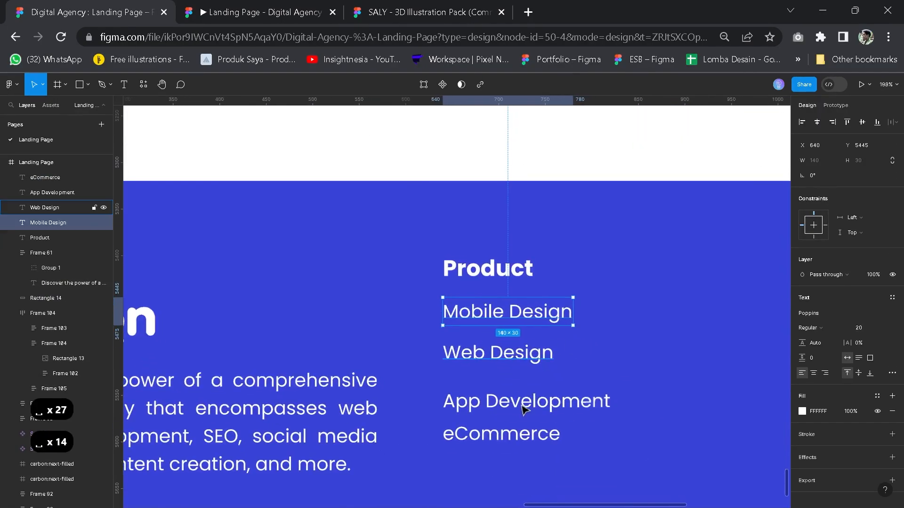
{"action": "left_click", "coordinate": [497, 352], "text": "shift"}
{"action": "left_click", "coordinate": [526, 401], "text": "shift"}
{"action": "left_click", "coordinate": [501, 432], "text": "shift"}
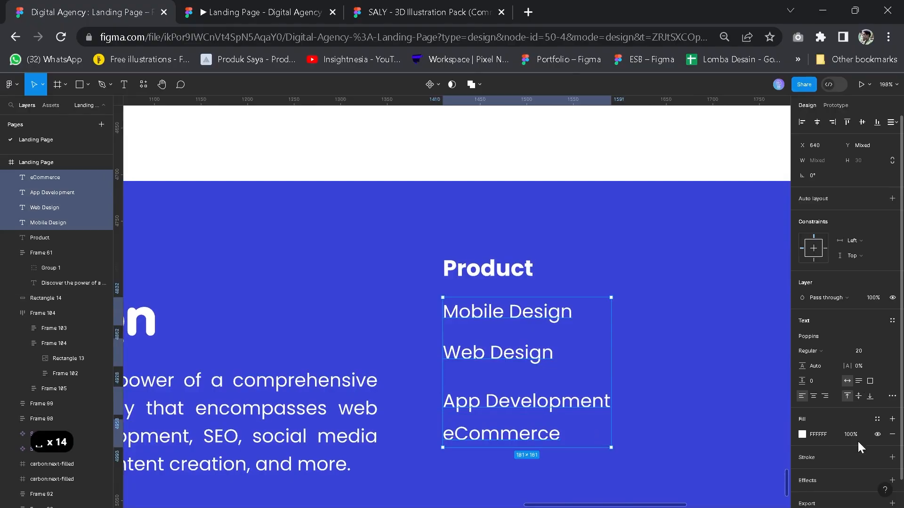
{"action": "type", "text": "70"}
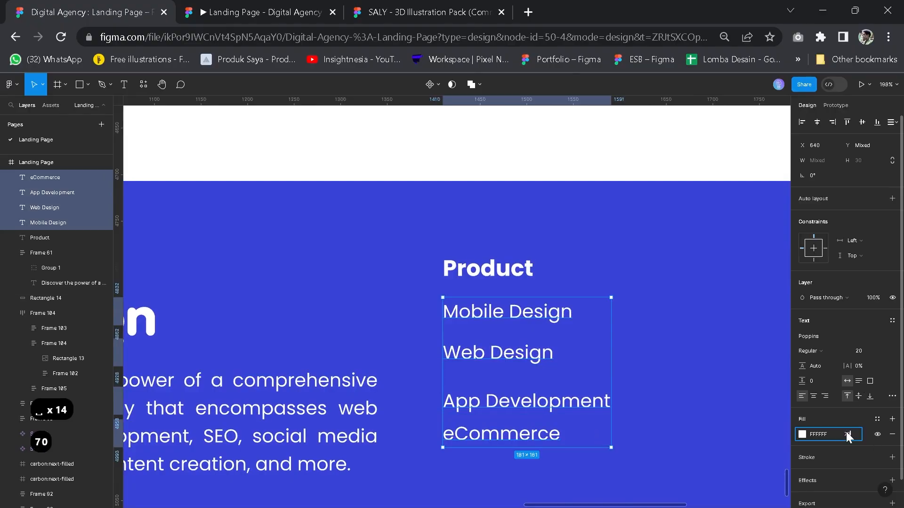
{"action": "key", "text": "Return"}
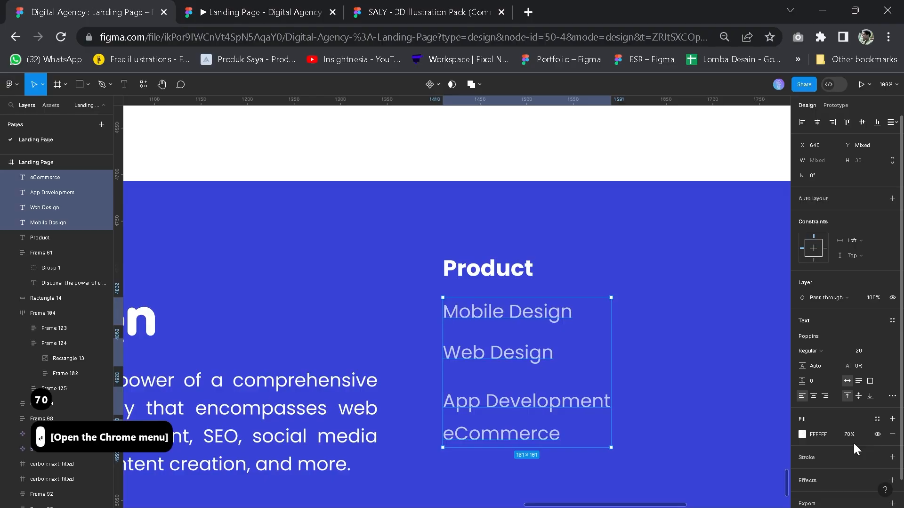
Wrap the four link texts in a vertical auto layout frame with a spacing of 10.
{"action": "key", "text": "shift+a"}
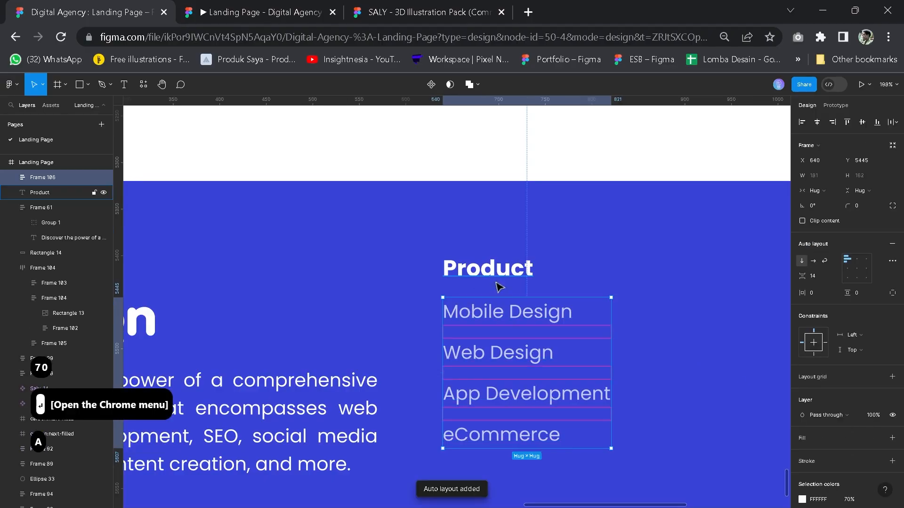
{"action": "left_click", "coordinate": [824, 274]}
{"action": "type", "text": "1"}
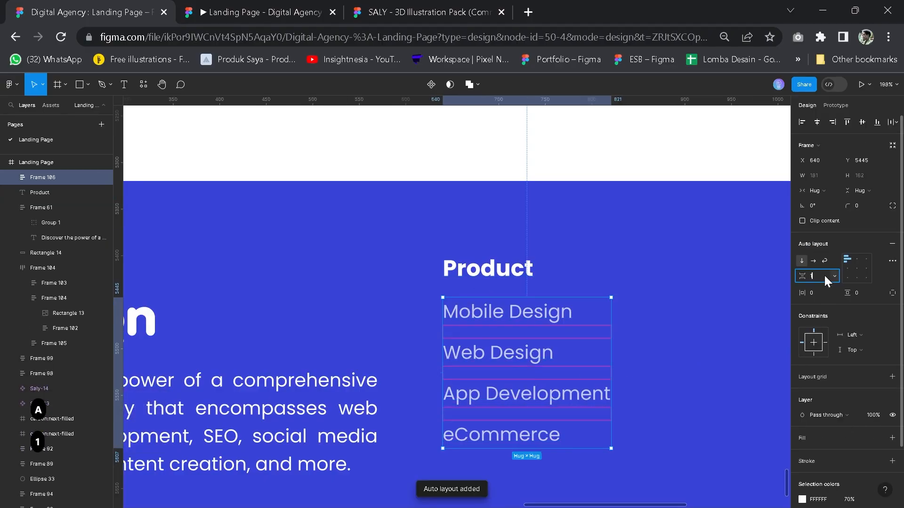
{"action": "type", "text": "0"}
{"action": "key", "text": "Return"}
Combine the Product heading and its list of links into one auto layout frame.
{"action": "left_click", "coordinate": [488, 269]}
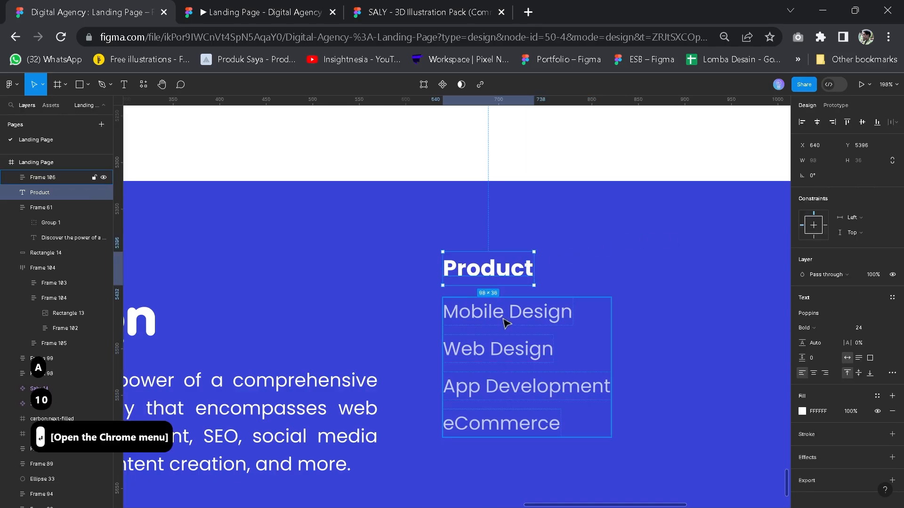
{"action": "left_click", "coordinate": [506, 323], "text": "shift"}
{"action": "key", "text": "shift+a"}
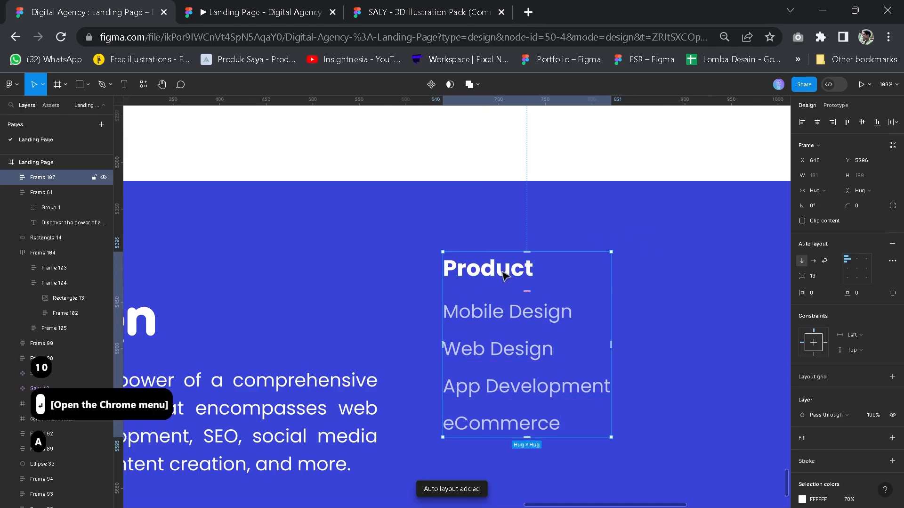
Set the gap between the Product heading and its link list to 20, with the links spaced 10 apart.
{"action": "scroll", "coordinate": [502, 275], "scroll_direction": "down", "scroll_amount": 5}
{"action": "left_click", "coordinate": [516, 322]}
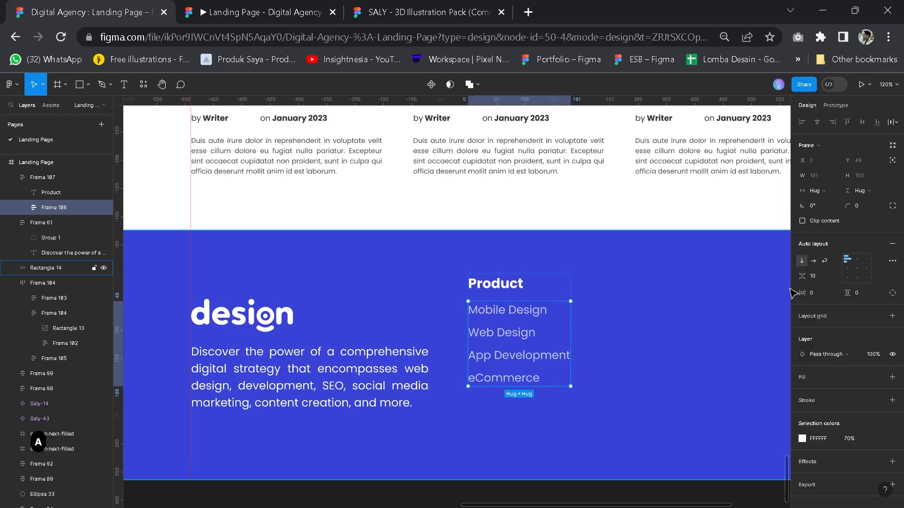
{"action": "left_click", "coordinate": [824, 275]}
{"action": "type", "text": "5"}
{"action": "key", "text": "Return"}
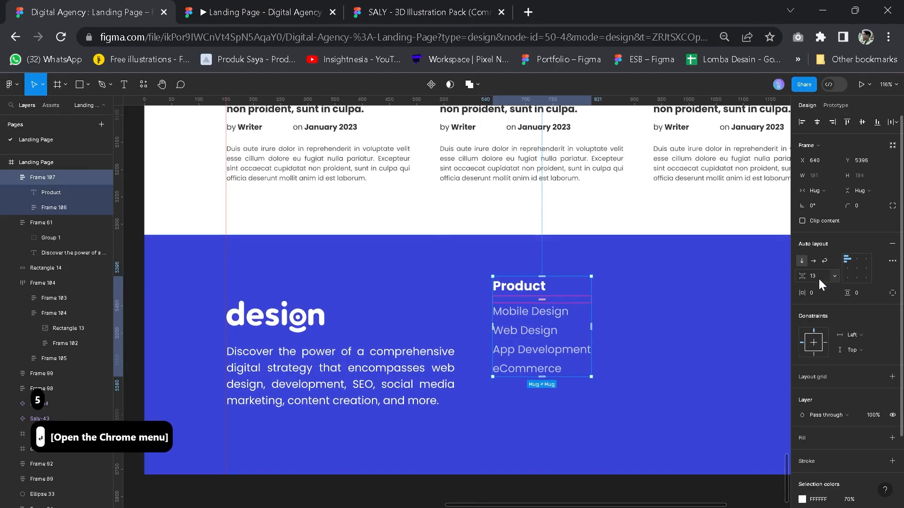
{"action": "type", "text": "20"}
{"action": "key", "text": "Return"}
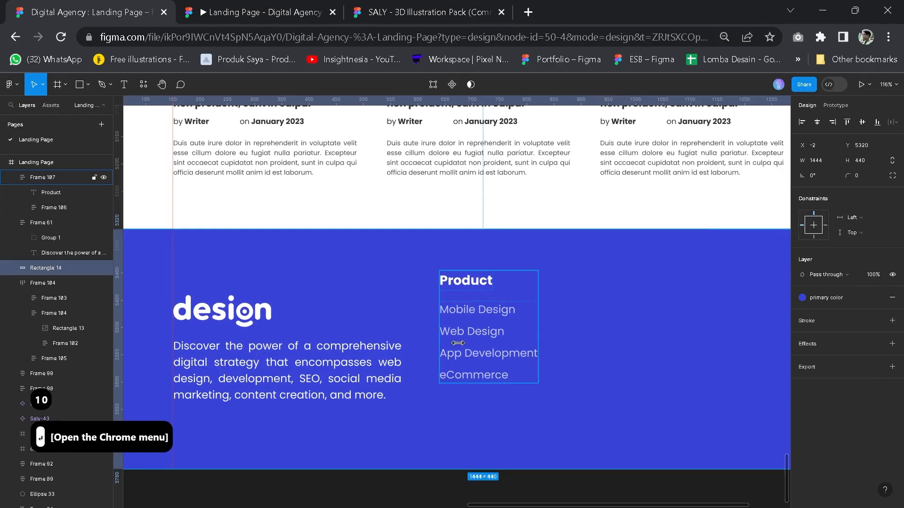
Duplicate the Product column to its right and change the copy's heading to "About".
{"action": "left_click", "coordinate": [457, 342]}
{"action": "left_click_drag", "start_coordinate": [480, 332], "coordinate": [594, 347]}
{"action": "key", "text": "ctrl+d"}
{"action": "scroll", "coordinate": [594, 347], "scroll_direction": "down", "scroll_amount": 5}
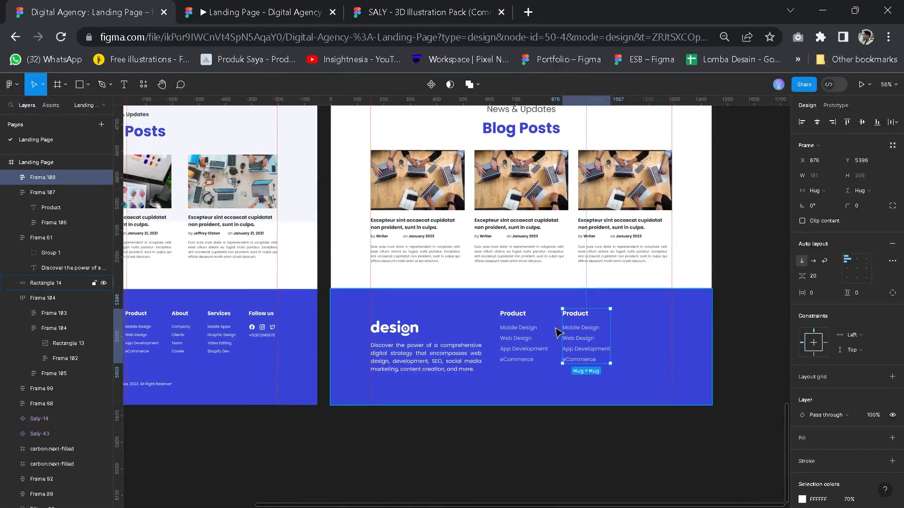
{"action": "scroll", "coordinate": [612, 325], "scroll_direction": "up", "scroll_amount": 2}
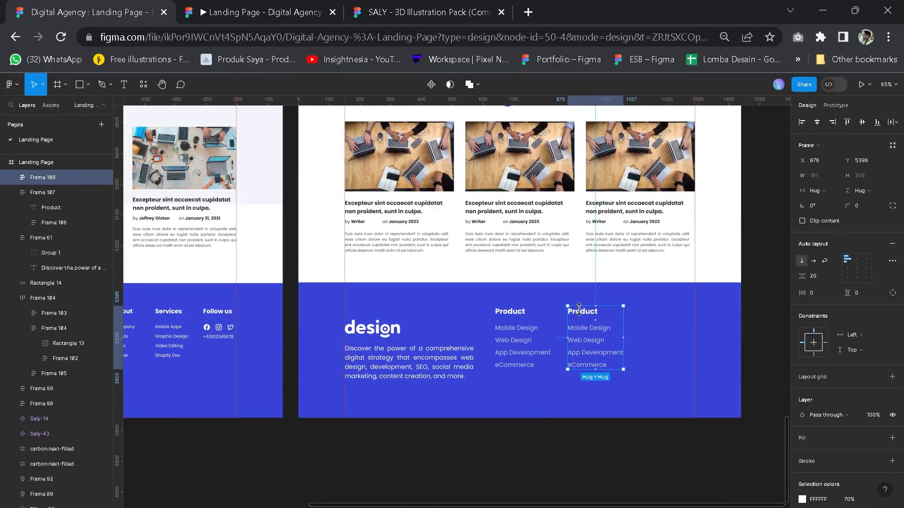
{"action": "double_click", "coordinate": [579, 309]}
{"action": "type", "text": "About"}
Change the first link in the About column to "Company".
{"action": "double_click", "coordinate": [588, 328]}
{"action": "type", "text": "Comapny"}
{"action": "left_click", "coordinate": [565, 408]}
{"action": "double_click", "coordinate": [591, 330]}
{"action": "type", "text": "Com"}
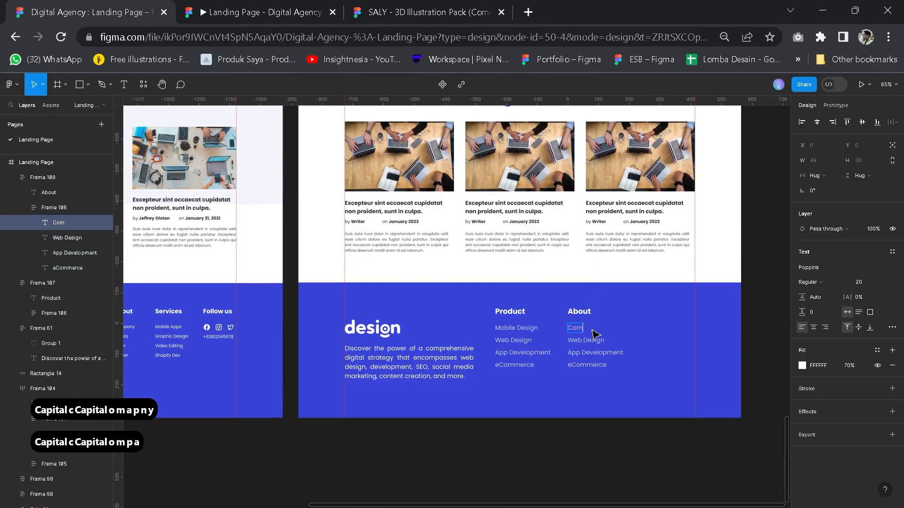
{"action": "type", "text": "pany"}
{"action": "left_click", "coordinate": [523, 391]}
{"action": "left_click_drag", "start_coordinate": [524, 391], "coordinate": [620, 395]}
Replace the second link in the About column with "Clients".
{"action": "scroll", "coordinate": [622, 355], "scroll_direction": "up", "scroll_amount": 4}
{"action": "double_click", "coordinate": [651, 325]}
{"action": "key", "text": "ctrl+a"}
{"action": "type", "text": "Clints"}
{"action": "key", "text": "BackSpace"}
{"action": "key", "text": "BackSpace"}
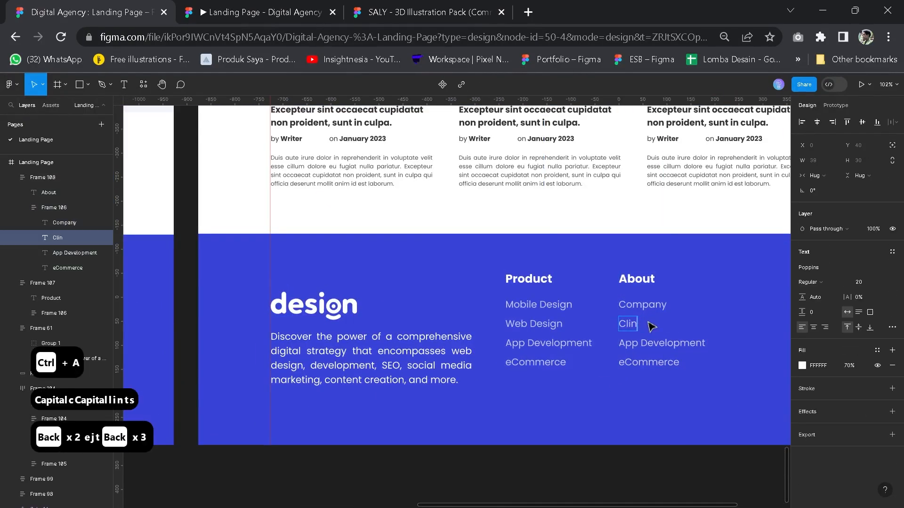
{"action": "key", "text": "BackSpace"}
{"action": "type", "text": "ents"}
Change the last two links in the About column to "Teams" and "Careers".
{"action": "double_click", "coordinate": [649, 342]}
{"action": "type", "text": "Teams"}
{"action": "double_click", "coordinate": [650, 361]}
{"action": "type", "text": "Careers"}
{"action": "left_click", "coordinate": [655, 440]}
{"action": "left_click", "coordinate": [655, 440]}
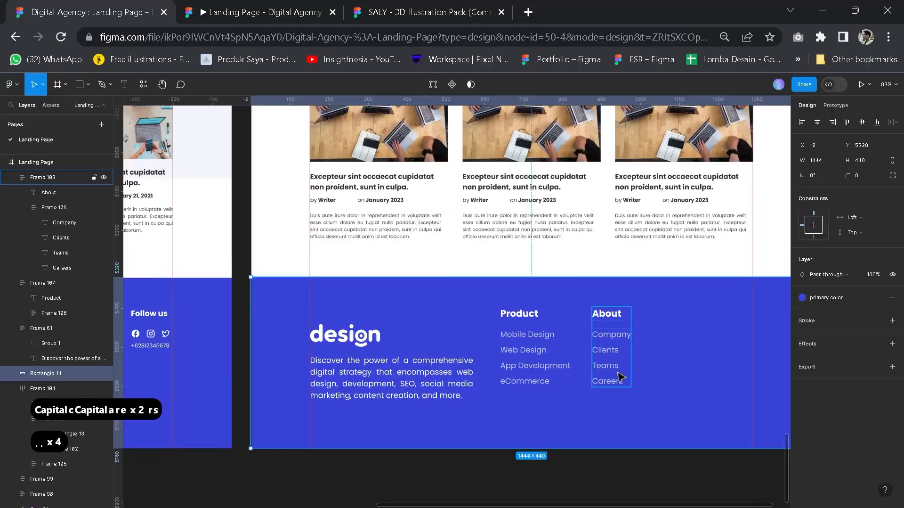
Duplicate the About column to its right and change the copy's heading to "Service".
{"action": "key", "text": "ctrl+d"}
{"action": "scroll", "coordinate": [678, 368], "scroll_direction": "down", "scroll_amount": 3}
{"action": "double_click", "coordinate": [674, 324]}
{"action": "type", "text": "Service"}
{"action": "left_click", "coordinate": [691, 341]}
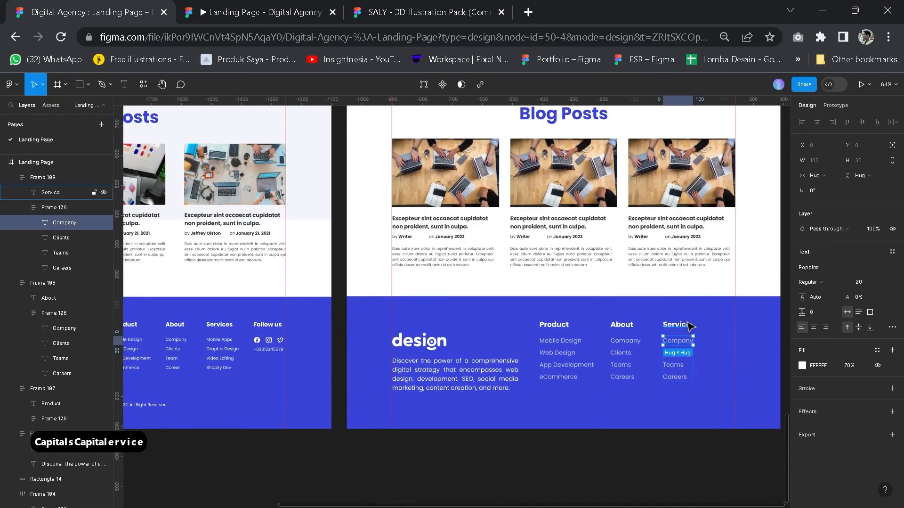
Make the third and first column headings plural, as "Services" and "Products".
{"action": "double_click", "coordinate": [683, 325]}
{"action": "key", "text": "ctrl+Right"}
{"action": "type", "text": "s"}
{"action": "left_click", "coordinate": [568, 326]}
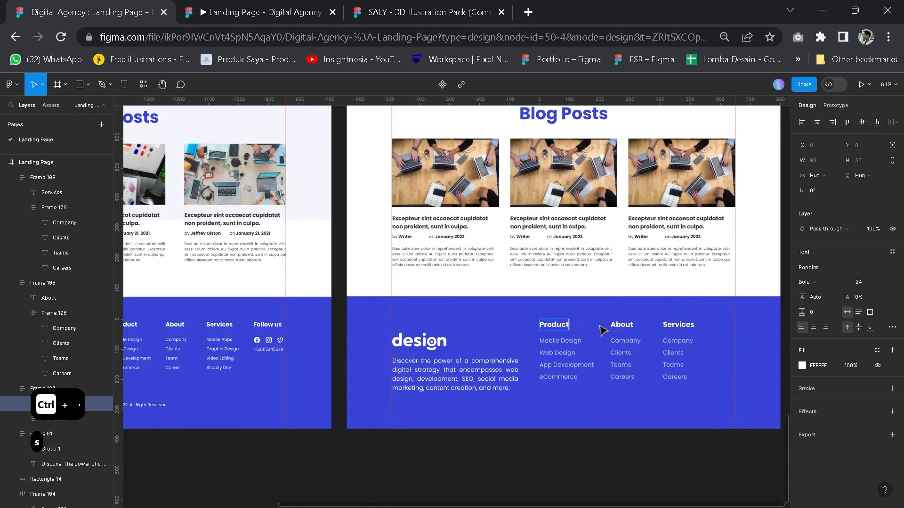
{"action": "type", "text": "s"}
Replace the first three links in the Services column with "Mobile Apps", "Graphic Design" and "Video Editing".
{"action": "double_click", "coordinate": [688, 342]}
{"action": "type", "text": "Mobile Apps"}
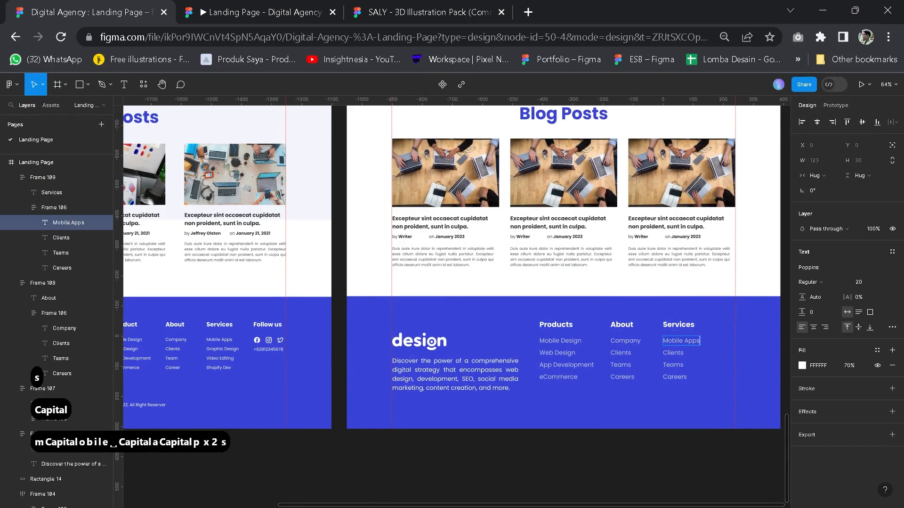
{"action": "double_click", "coordinate": [673, 352]}
{"action": "type", "text": "Gra"}
{"action": "key", "text": "BackSpace"}
{"action": "key", "text": "BackSpace"}
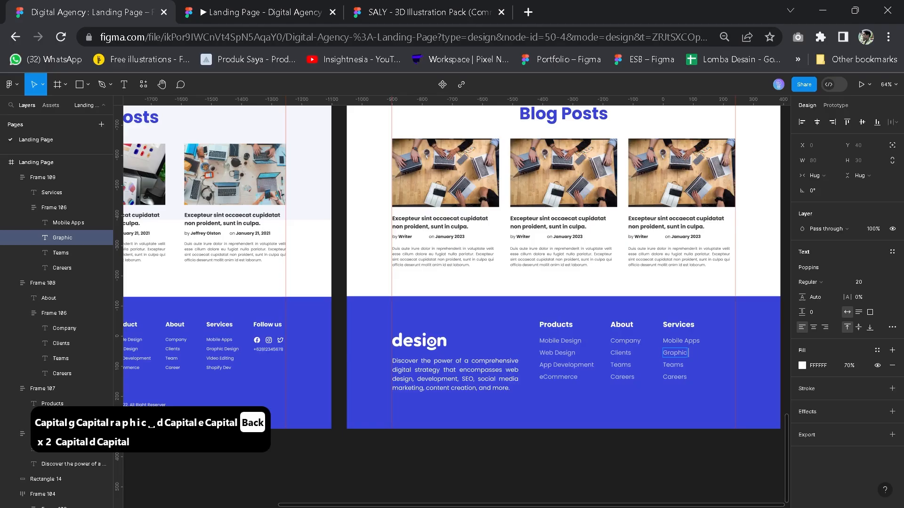
{"action": "scroll", "coordinate": [677, 355], "scroll_direction": "up", "scroll_amount": 4}
{"action": "double_click", "coordinate": [675, 377]}
{"action": "type", "text": "Video Editing"}
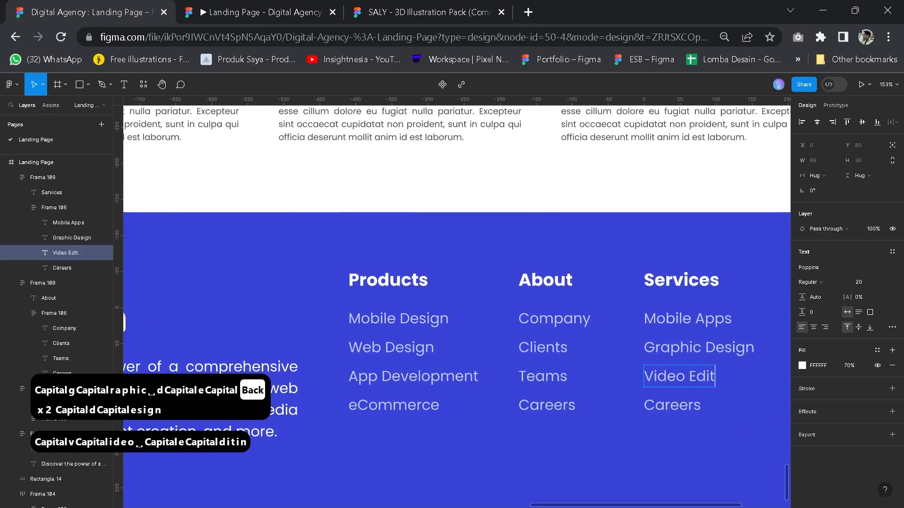
Change the last link in the Services column to "Digital Marketing".
{"action": "double_click", "coordinate": [673, 406]}
{"action": "type", "text": "Digiat"}
{"action": "key", "text": "BackSpace"}
{"action": "key", "text": "BackSpace"}
{"action": "type", "text": "tal Marketing"}
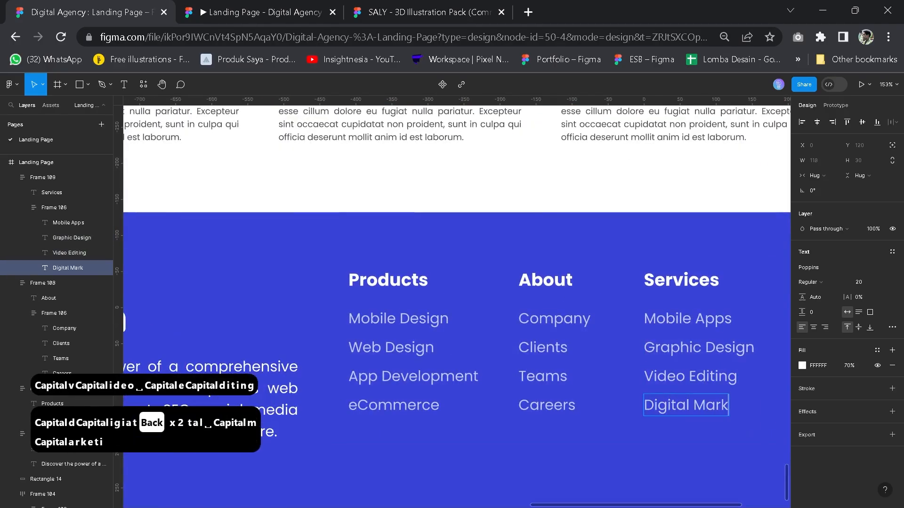
{"action": "left_click", "coordinate": [628, 453]}
Duplicate the Services column to its right and change the copy's heading to "Follow Us".
{"action": "scroll", "coordinate": [628, 454], "scroll_direction": "down", "scroll_amount": 3}
{"action": "left_click", "coordinate": [643, 410]}
{"action": "left_click_drag", "start_coordinate": [631, 412], "coordinate": [543, 417]}
{"action": "key", "text": "ctrl+d"}
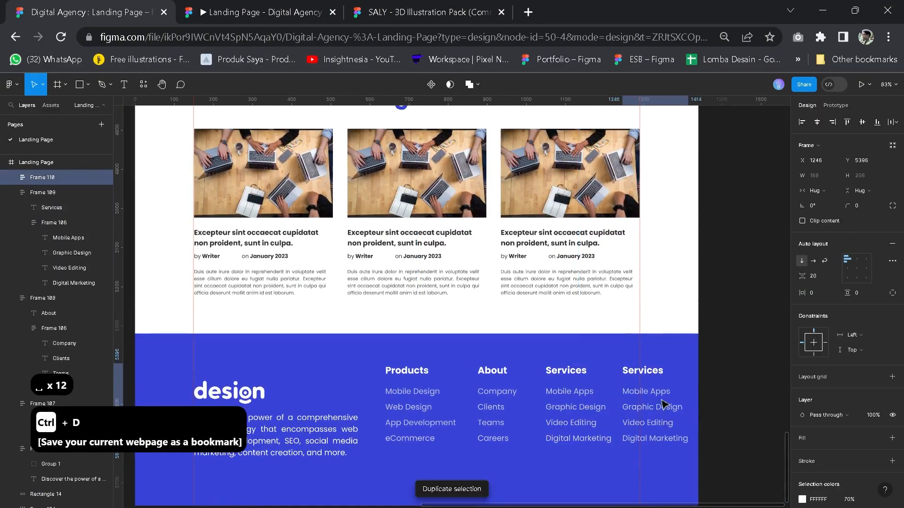
{"action": "double_click", "coordinate": [643, 370]}
{"action": "type", "text": "Follow Us"}
Delete the last three links from the Follow Us column and replace the remaining one with the contact phone number.
{"action": "left_click", "coordinate": [652, 406]}
{"action": "left_click", "coordinate": [648, 422], "text": "shift"}
{"action": "left_click", "coordinate": [655, 438], "text": "shift"}
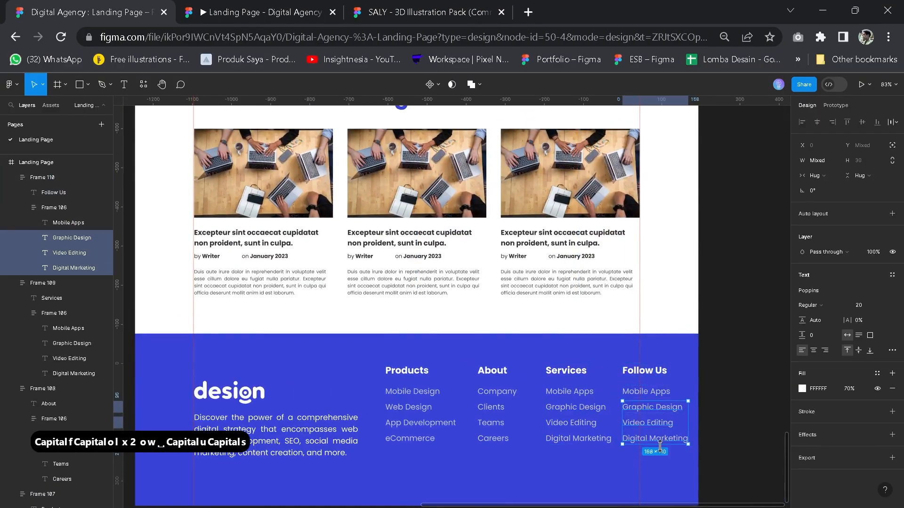
{"action": "key", "text": "BackSpace"}
{"action": "double_click", "coordinate": [657, 394]}
{"action": "type", "text": "+62"}
{"action": "left_click", "coordinate": [691, 410]}
{"action": "key", "text": "space"}
Combine the four footer columns into one horizontal auto layout frame and adjust the spacing between them.
{"action": "left_click", "coordinate": [496, 399]}
{"action": "left_click_drag", "start_coordinate": [407, 405], "coordinate": [497, 412]}
{"action": "left_click", "coordinate": [572, 400], "text": "shift"}
{"action": "left_click", "coordinate": [657, 389], "text": "shift"}
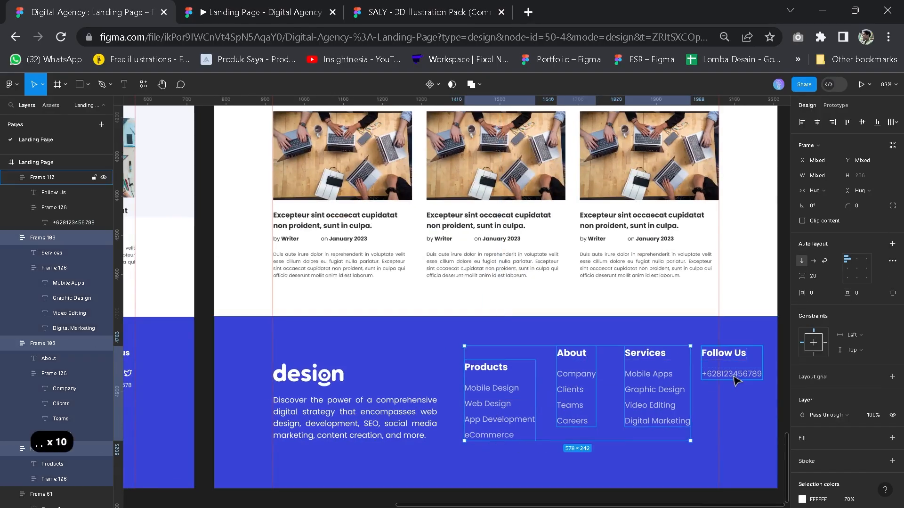
{"action": "left_click", "coordinate": [734, 378], "text": "shift"}
{"action": "key", "text": "shift+a"}
{"action": "left_click", "coordinate": [832, 277]}
{"action": "left_click", "coordinate": [817, 287]}
{"action": "left_click_drag", "start_coordinate": [762, 376], "coordinate": [704, 365]}
Scale the combined columns down to about 638 wide so they end at the page's right margin guide.
{"action": "key", "text": "k"}
{"action": "left_click_drag", "start_coordinate": [684, 395], "coordinate": [684, 397]}
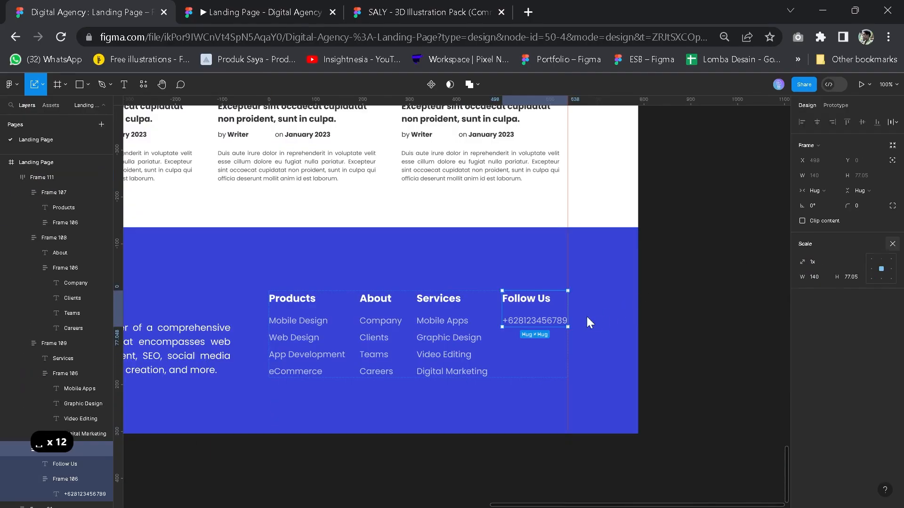
{"action": "key", "text": "Escape"}
Run the Iconify plugin, search for "instagram" and import the mdi:instagram icon.
{"action": "right_click", "coordinate": [680, 316]}
{"action": "mouse_move", "coordinate": [703, 394]}
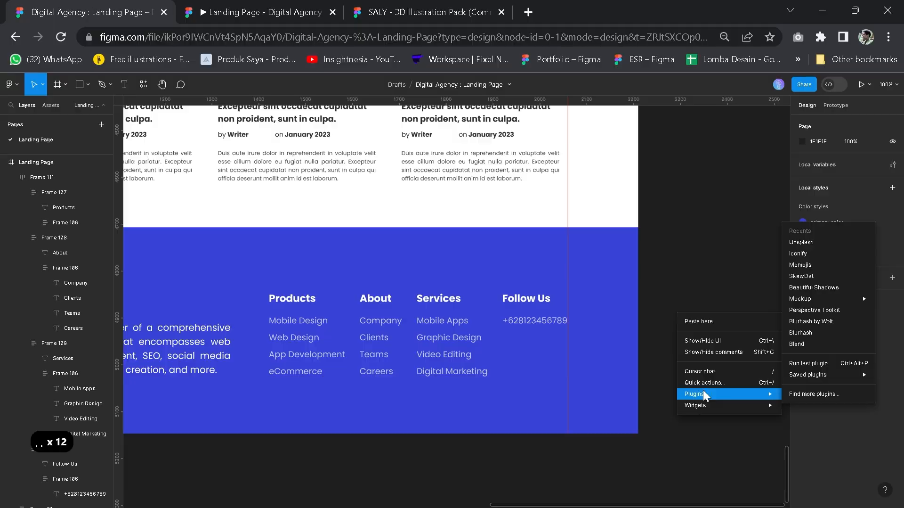
{"action": "left_click", "coordinate": [803, 251]}
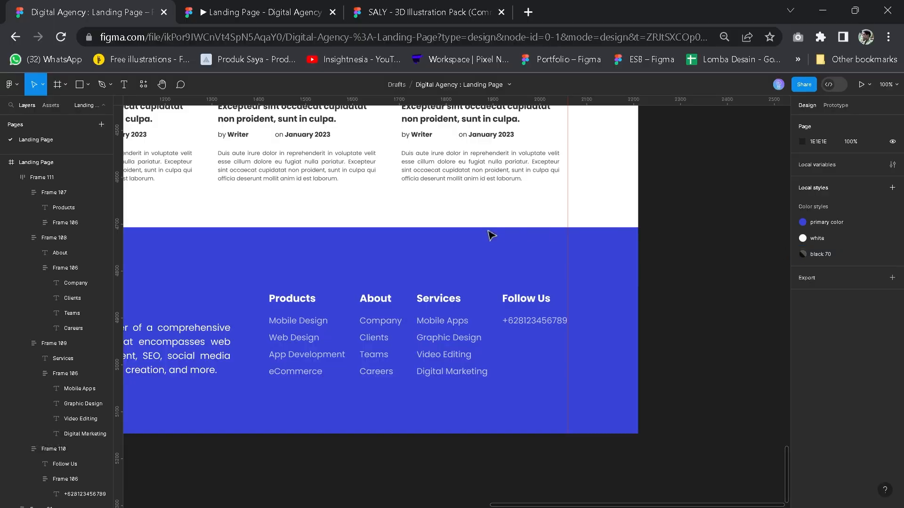
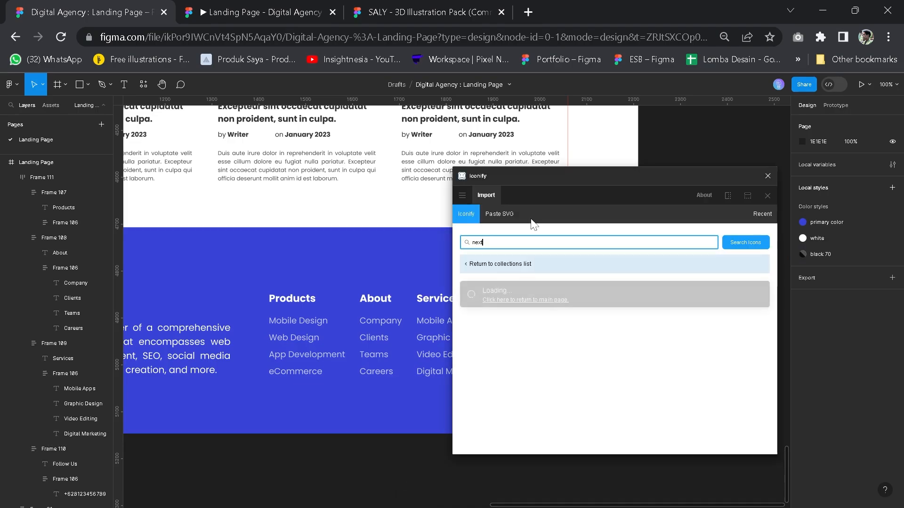
{"action": "type", "text": "instagram"}
{"action": "key", "text": "Return"}
{"action": "left_click", "coordinate": [479, 422]}
{"action": "scroll", "coordinate": [565, 376], "scroll_direction": "down", "scroll_amount": 6}
{"action": "left_click", "coordinate": [621, 440]}
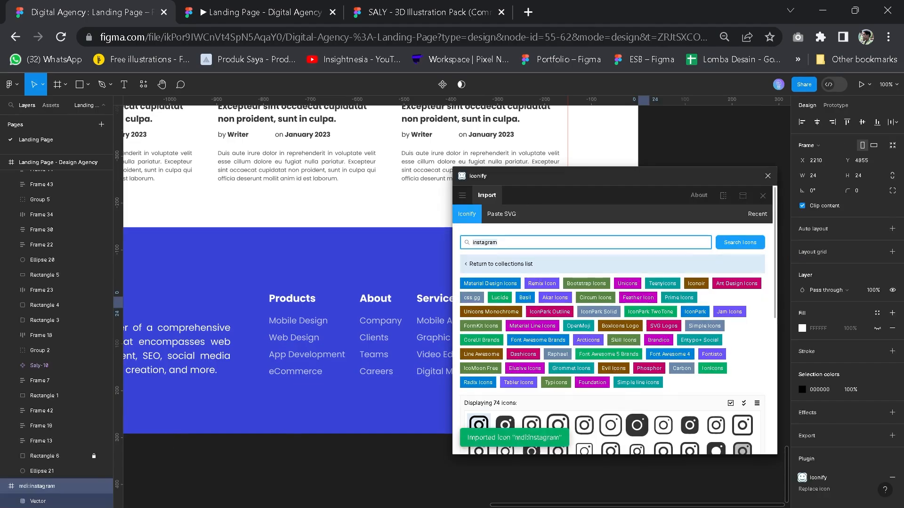
Search Iconify for "twitter" and import the ri:twitter-line icon.
{"action": "key", "text": "ctrl+a"}
{"action": "type", "text": "twitter"}
{"action": "key", "text": "Return"}
{"action": "left_click", "coordinate": [532, 442]}
{"action": "scroll", "coordinate": [531, 395], "scroll_direction": "down", "scroll_amount": 6}
{"action": "left_click", "coordinate": [621, 439]}
Search Iconify for "facebook", import the round Facebook icon and close the plugin.
{"action": "scroll", "coordinate": [565, 330], "scroll_direction": "up", "scroll_amount": 8}
{"action": "double_click", "coordinate": [518, 242]}
{"action": "type", "text": "facebook"}
{"action": "key", "text": "Return"}
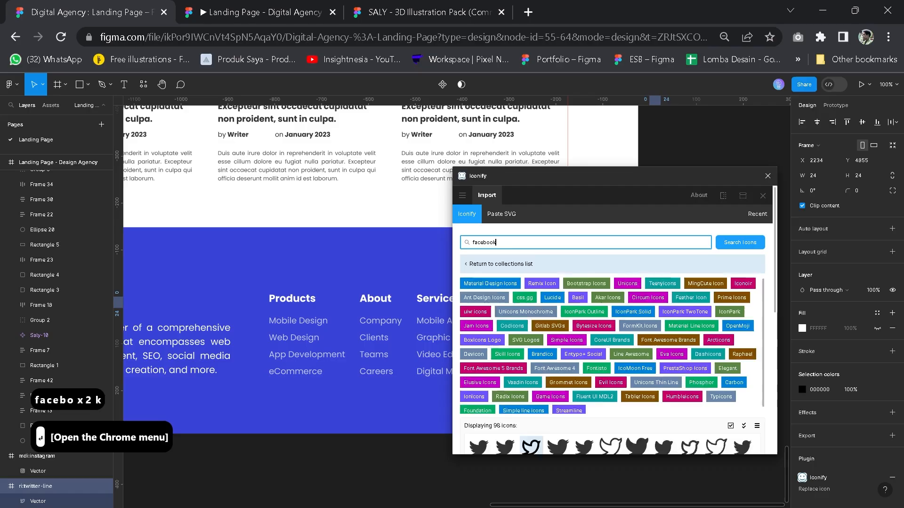
{"action": "left_click", "coordinate": [479, 441]}
{"action": "left_click", "coordinate": [629, 439]}
{"action": "left_click", "coordinate": [768, 176]}
Wrap the three social icons in a horizontal auto layout frame and apply the white color style to them.
{"action": "left_click_drag", "start_coordinate": [713, 270], "coordinate": [642, 314]}
{"action": "key", "text": "shift+a"}
{"action": "left_click", "coordinate": [856, 266]}
{"action": "left_click", "coordinate": [875, 438]}
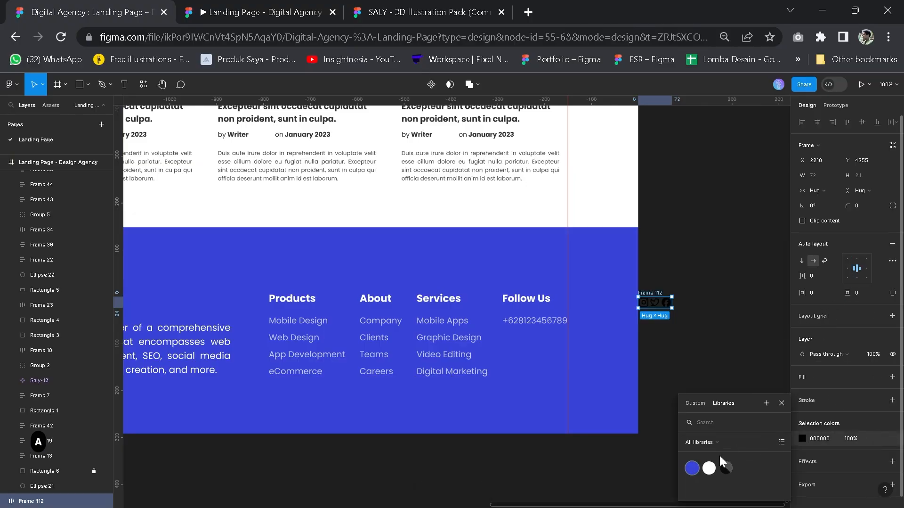
{"action": "left_click", "coordinate": [709, 467]}
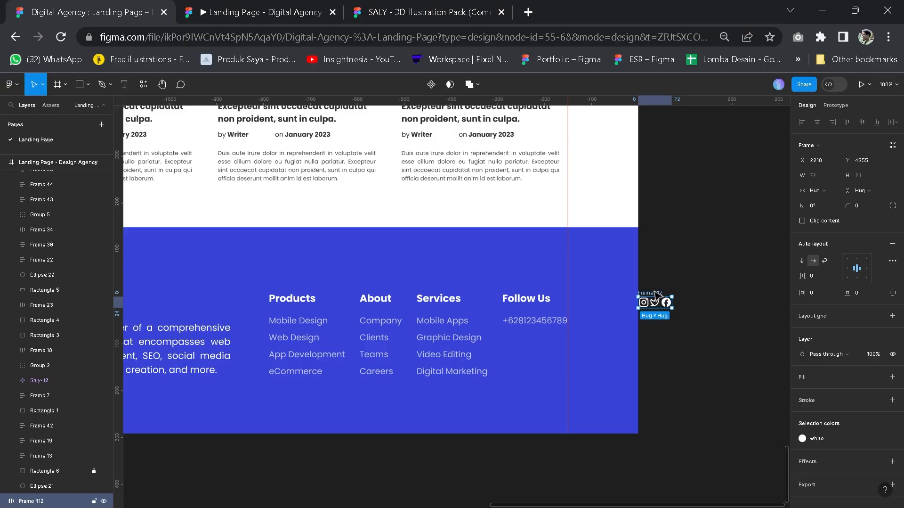
Place the social icon row between the Follow Us heading and the phone number.
{"action": "left_click_drag", "start_coordinate": [654, 302], "coordinate": [536, 326]}
{"action": "scroll", "coordinate": [555, 324], "scroll_direction": "up", "scroll_amount": 3}
{"action": "scroll", "coordinate": [555, 324], "scroll_direction": "up", "scroll_amount": 2}
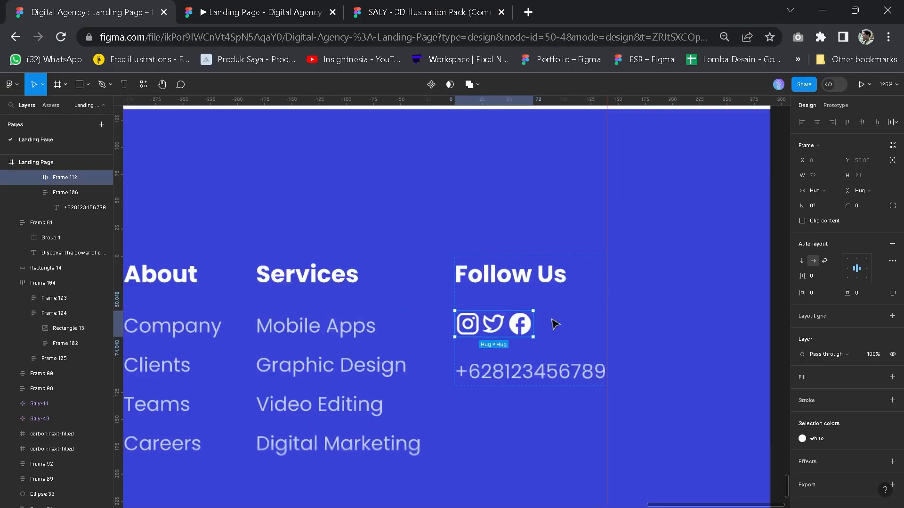
Scale the social icon row up to about 103 wide and widen the gaps between its icons.
{"action": "key", "text": "k"}
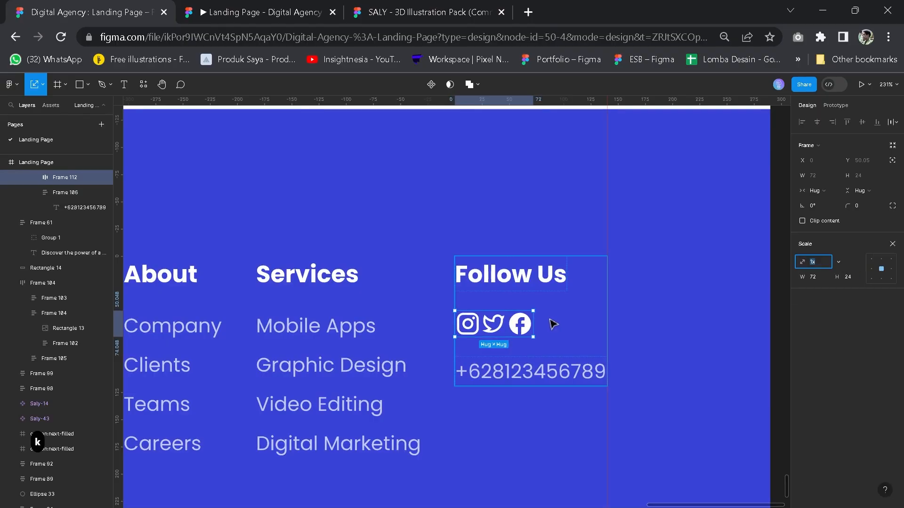
{"action": "left_click_drag", "start_coordinate": [545, 343], "coordinate": [568, 351]}
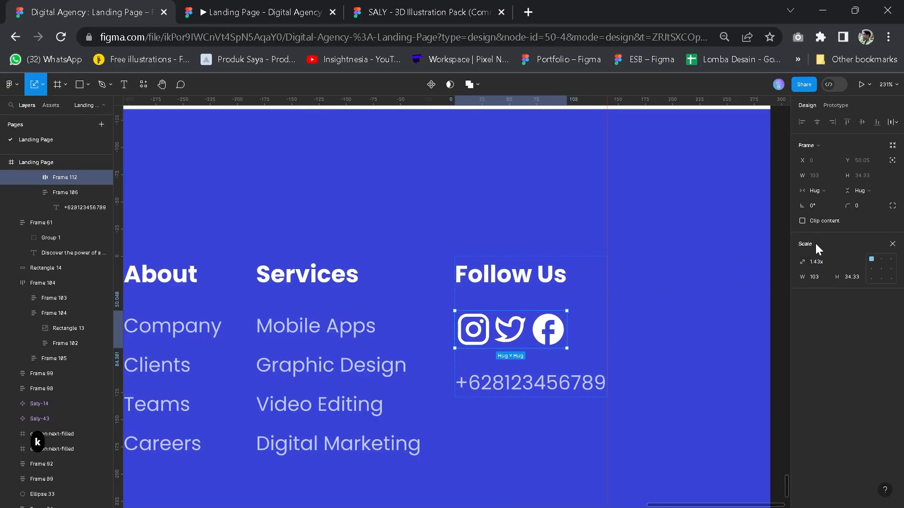
{"action": "left_click", "coordinate": [892, 244]}
{"action": "left_click_drag", "start_coordinate": [803, 273], "coordinate": [813, 273]}
{"action": "left_click", "coordinate": [642, 379]}
Combine the logo and description block with the link columns into one horizontal auto layout frame.
{"action": "scroll", "coordinate": [642, 377], "scroll_direction": "down", "scroll_amount": 10, "text": "ctrl"}
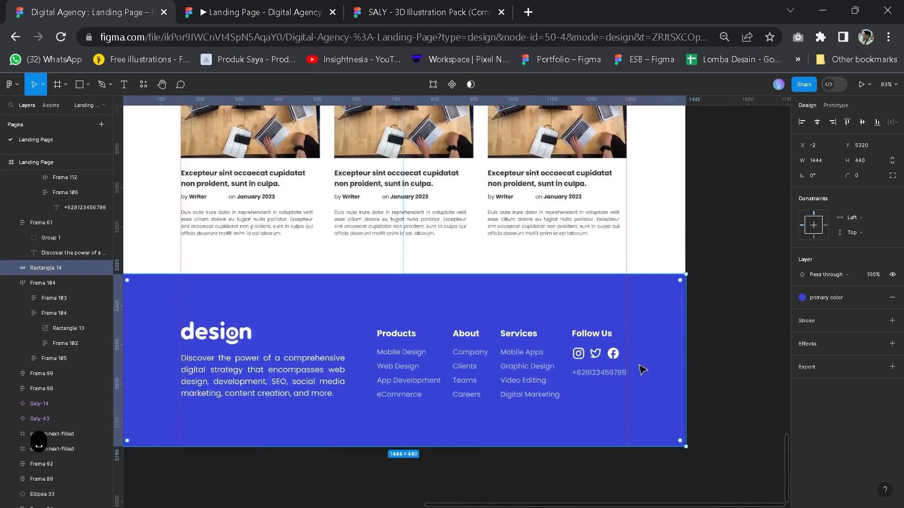
{"action": "left_click_drag", "start_coordinate": [642, 369], "coordinate": [668, 363]}
{"action": "left_click", "coordinate": [546, 375]}
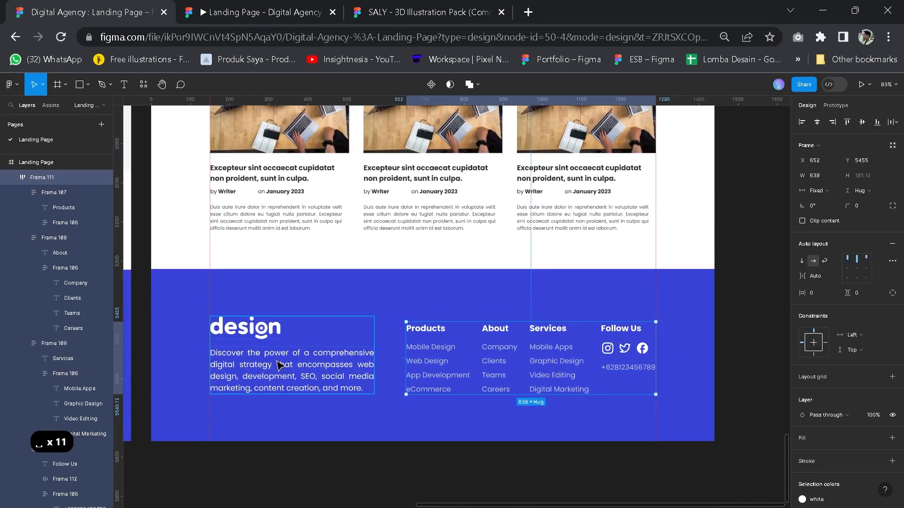
{"action": "left_click", "coordinate": [281, 365], "text": "shift"}
{"action": "key", "text": "shift+a"}
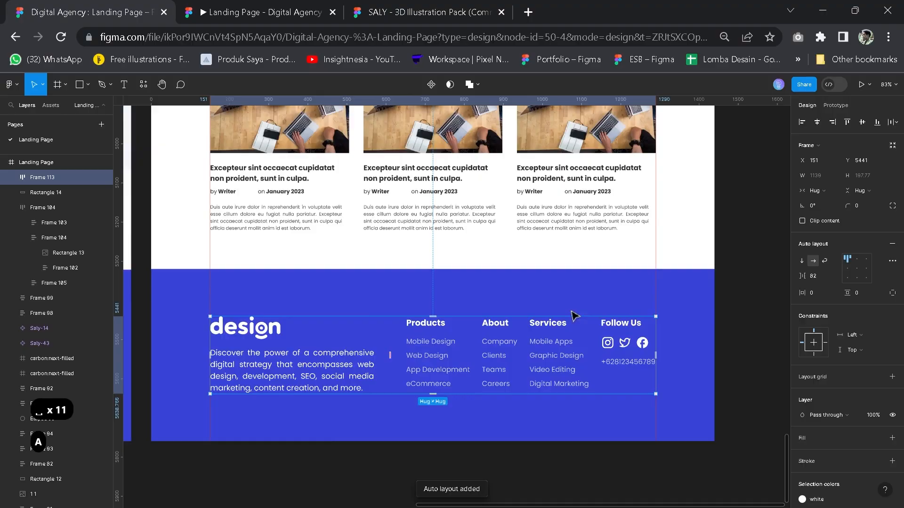
Align the combined footer content to the blue background's vertical center and move it up to Y 5393.
{"action": "left_click", "coordinate": [617, 298], "text": "shift"}
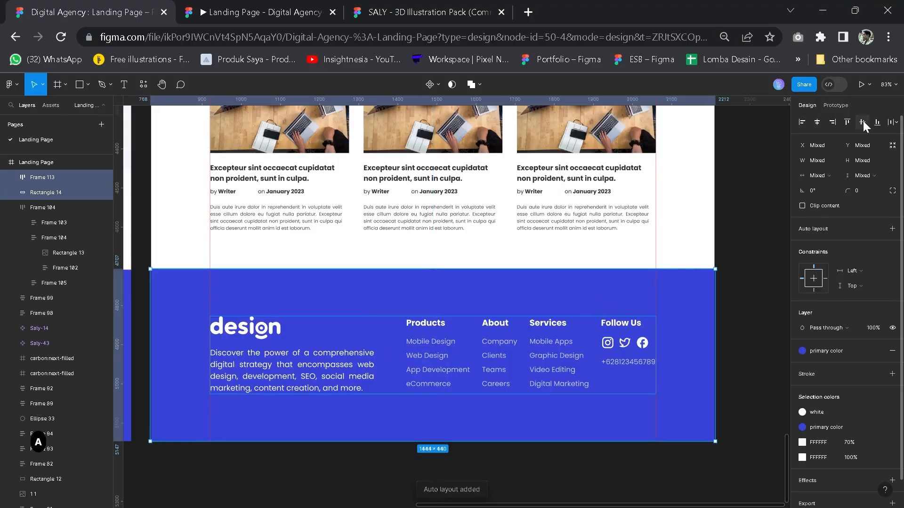
{"action": "left_click", "coordinate": [761, 313]}
{"action": "scroll", "coordinate": [757, 311], "scroll_direction": "down", "scroll_amount": 5, "text": "ctrl"}
{"action": "key", "text": "space"}
{"action": "left_click_drag", "start_coordinate": [748, 327], "coordinate": [734, 351]}
{"action": "left_click_drag", "start_coordinate": [543, 377], "coordinate": [530, 365]}
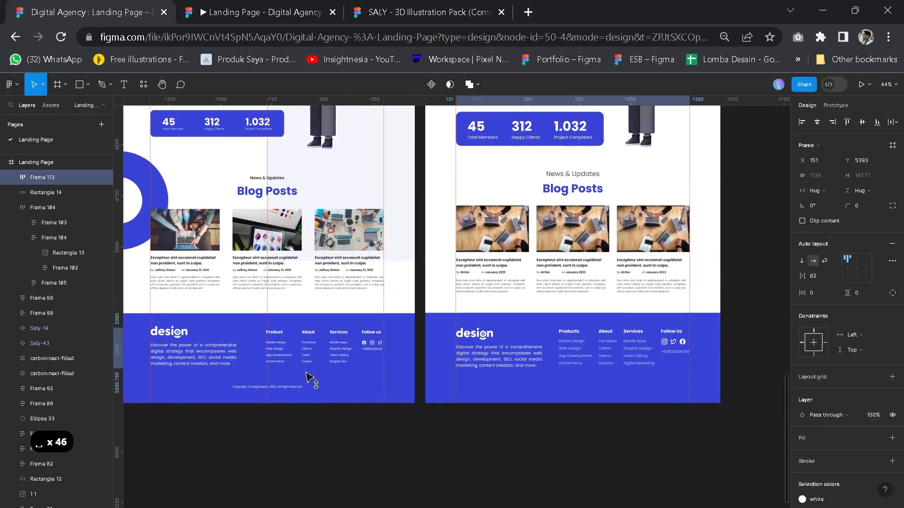
Copy the copyright line from the reference footer and paste it below the new footer's content.
{"action": "left_click", "coordinate": [300, 387]}
{"action": "key", "text": "ctrl+c"}
{"action": "left_click", "coordinate": [544, 394]}
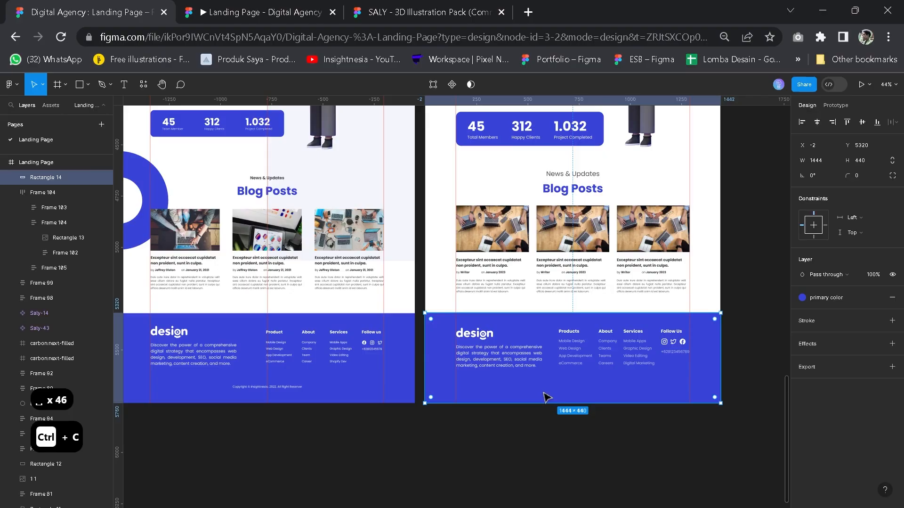
{"action": "key", "text": "ctrl+v"}
{"action": "scroll", "coordinate": [579, 397], "scroll_direction": "up", "scroll_amount": 3}
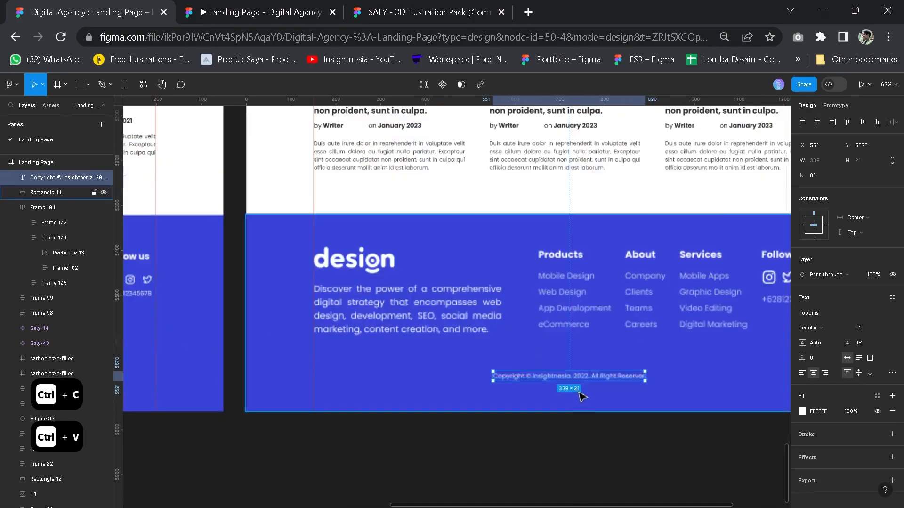
Correct the last word of the new footer's copyright line to "Reserved".
{"action": "scroll", "coordinate": [583, 397], "scroll_direction": "up", "scroll_amount": 4}
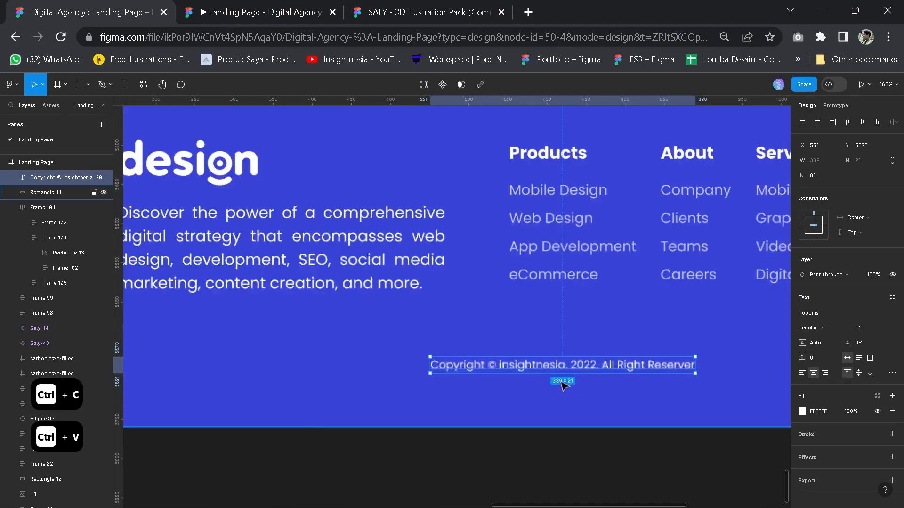
{"action": "double_click", "coordinate": [694, 365]}
{"action": "left_click", "coordinate": [695, 365]}
{"action": "type", "text": "d"}
{"action": "left_click", "coordinate": [547, 454]}
{"action": "left_click", "coordinate": [546, 454]}
Review the recreated landing page beside the reference design, from the footer up to the header.
{"action": "scroll", "coordinate": [526, 408], "scroll_direction": "down", "scroll_amount": 2}
{"action": "key", "text": "space"}
{"action": "left_click_drag", "start_coordinate": [358, 354], "coordinate": [676, 334]}
{"action": "key", "text": "space"}
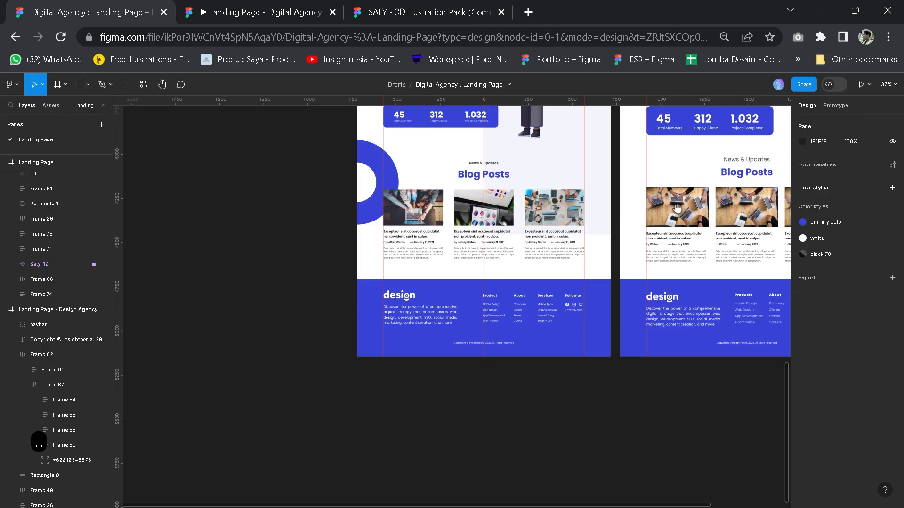
{"action": "left_click_drag", "start_coordinate": [481, 233], "coordinate": [278, 298]}
{"action": "left_click_drag", "start_coordinate": [546, 197], "coordinate": [497, 301]}
{"action": "left_click_drag", "start_coordinate": [512, 254], "coordinate": [529, 340]}
{"action": "left_click_drag", "start_coordinate": [513, 168], "coordinate": [476, 303]}
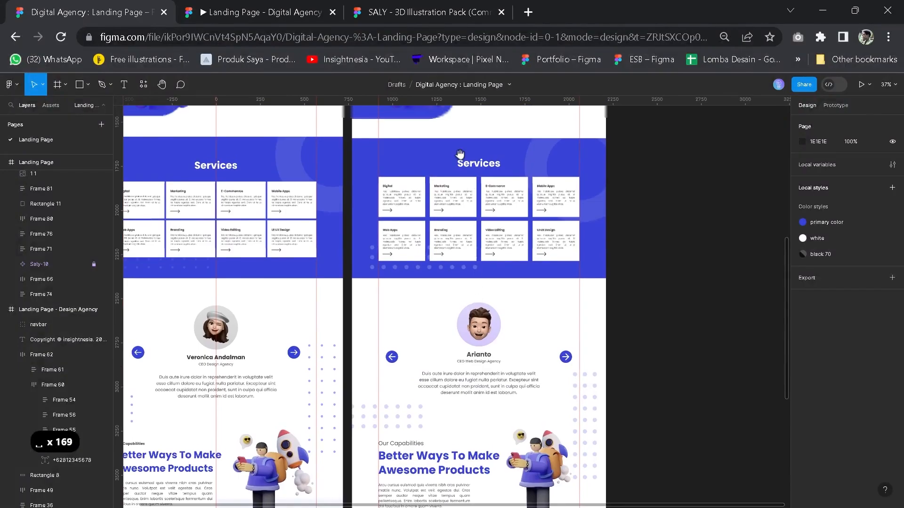
{"action": "left_click_drag", "start_coordinate": [460, 154], "coordinate": [462, 297]}
{"action": "left_click_drag", "start_coordinate": [458, 176], "coordinate": [467, 363]}
{"action": "left_click_drag", "start_coordinate": [472, 251], "coordinate": [444, 406]}
{"action": "scroll", "coordinate": [457, 268], "scroll_direction": "up", "scroll_amount": 5}
{"action": "left_click_drag", "start_coordinate": [476, 295], "coordinate": [491, 286]}
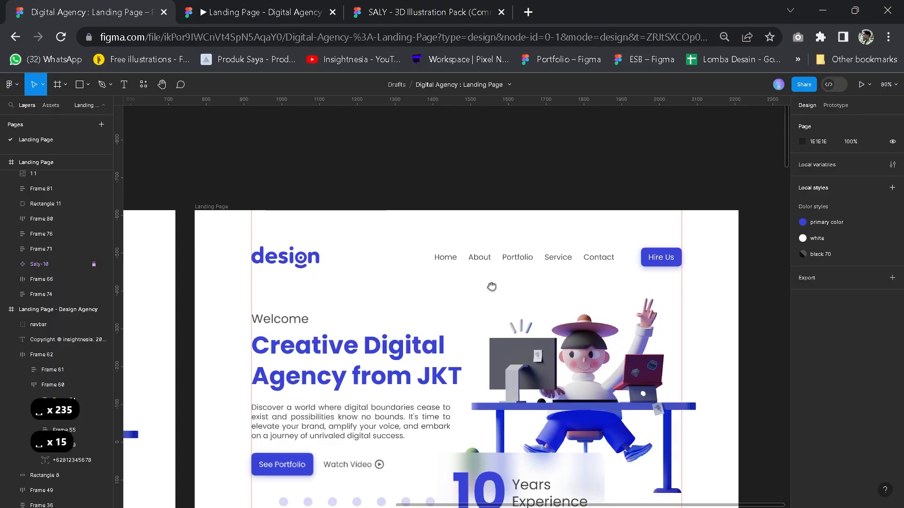
Draw a full-width rectangle about 1440 by 128 over the header's logo and menu row and send it to the back.
{"action": "left_click", "coordinate": [79, 84]}
{"action": "left_click_drag", "start_coordinate": [200, 232], "coordinate": [203, 235]}
{"action": "left_click_drag", "start_coordinate": [351, 280], "coordinate": [740, 288]}
{"action": "left_click_drag", "start_coordinate": [195, 250], "coordinate": [194, 250]}
{"action": "right_click", "coordinate": [406, 268]}
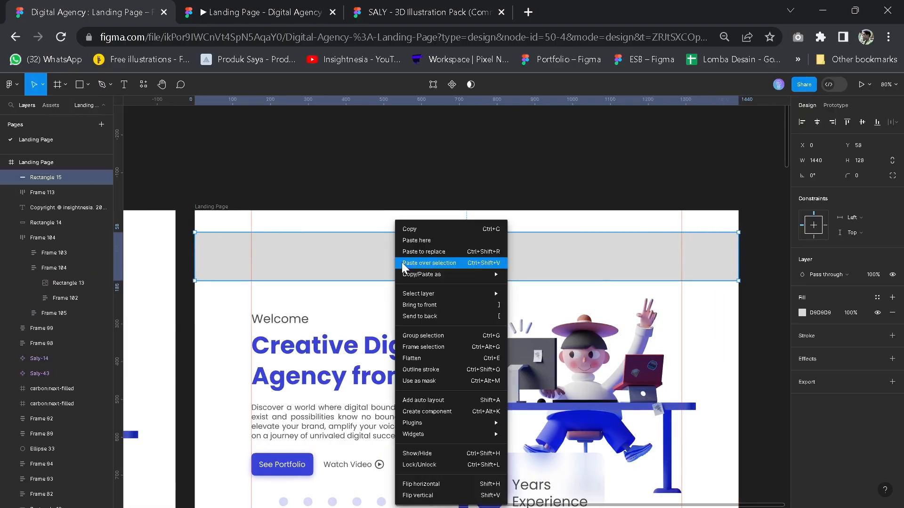
{"action": "left_click", "coordinate": [426, 317]}
Nudge the header rectangle down to Y 61 and set its height to 125.
{"action": "left_click_drag", "start_coordinate": [710, 260], "coordinate": [710, 259]}
{"action": "key", "text": "Down"}
{"action": "key", "text": "Down"}
{"action": "key", "text": "Down"}
{"action": "left_click", "coordinate": [871, 161]}
{"action": "type", "text": "125"}
{"action": "key", "text": "Return"}
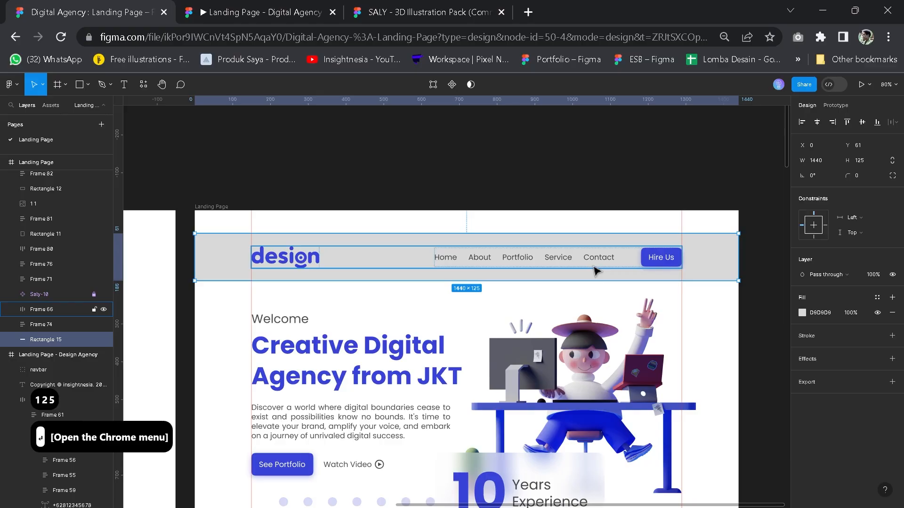
Wrap the header rectangle and the logo and menu row in an auto layout frame and name it navbar.
{"action": "key", "text": "alt+Tab"}
{"action": "key", "text": "alt+Tab"}
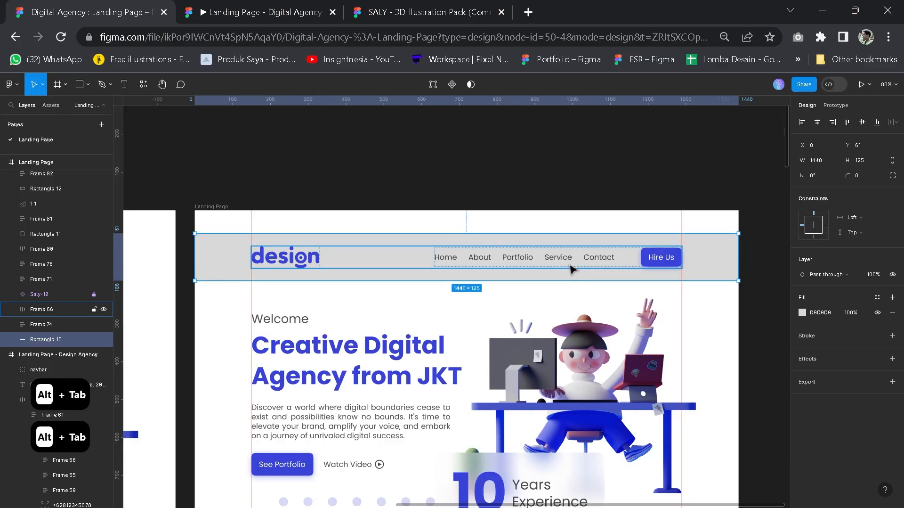
{"action": "left_click", "coordinate": [645, 267], "text": "shift"}
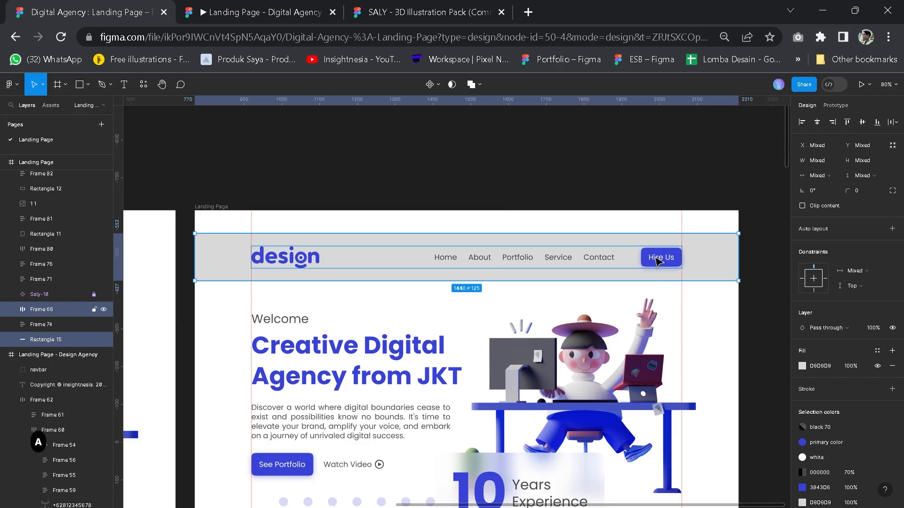
{"action": "key", "text": "shift+a"}
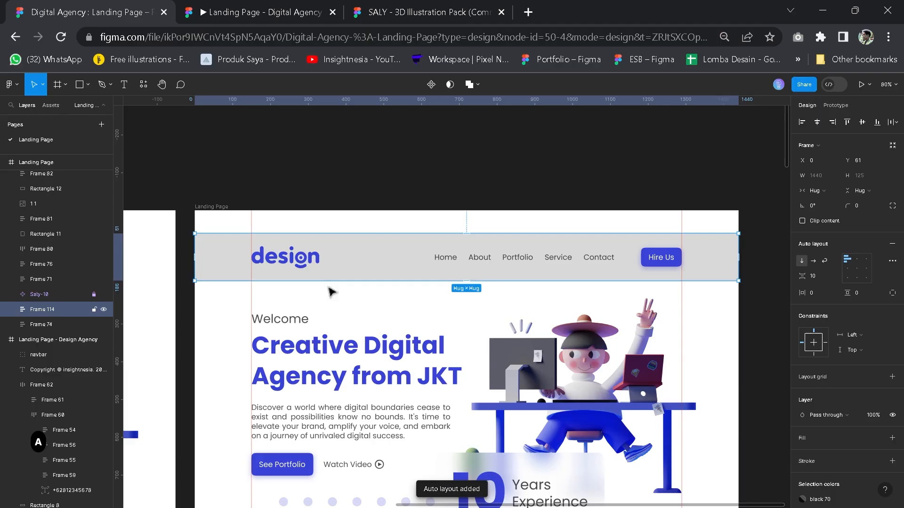
{"action": "double_click", "coordinate": [51, 309]}
{"action": "type", "text": "n"}
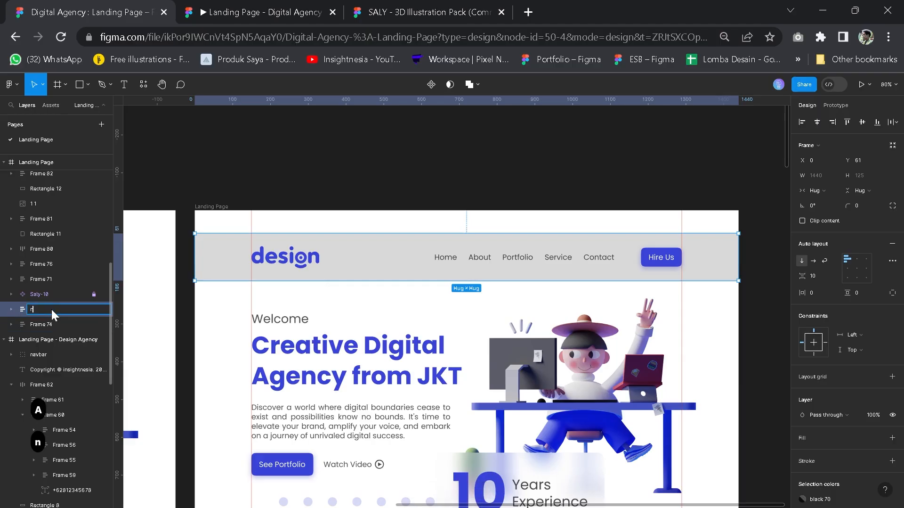
{"action": "type", "text": "avbar"}
{"action": "key", "text": "Return"}
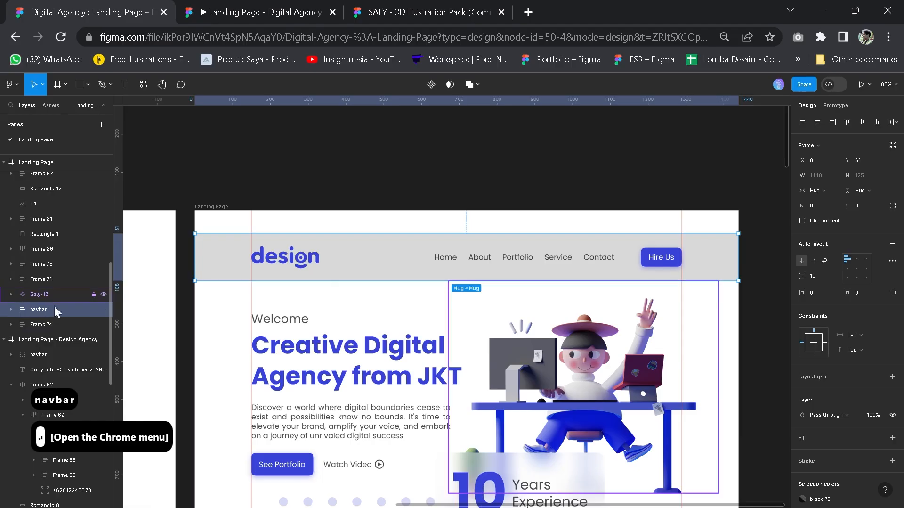
Apply the white color style to the navbar's background rectangle.
{"action": "double_click", "coordinate": [229, 263]}
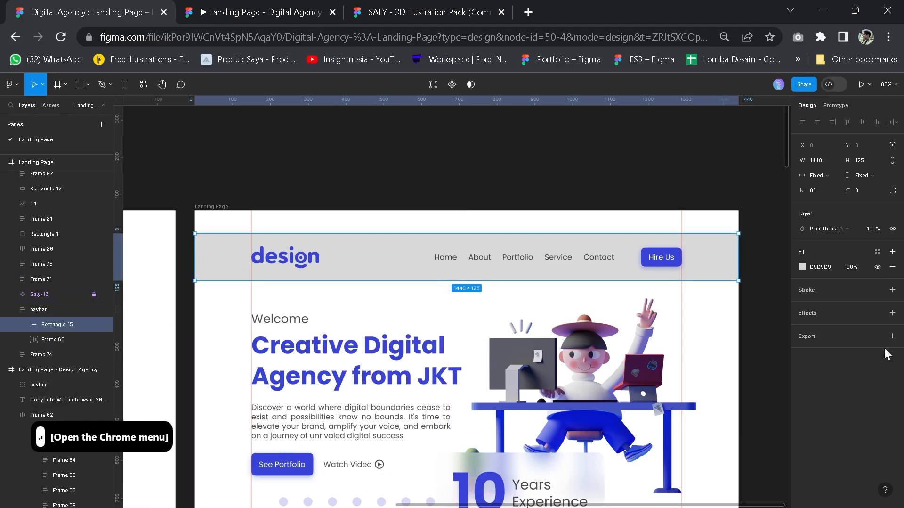
{"action": "left_click", "coordinate": [877, 251]}
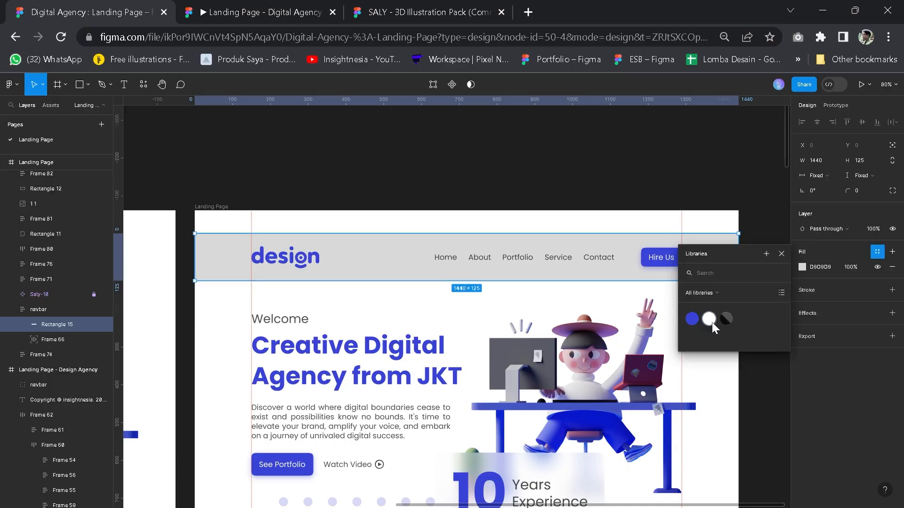
{"action": "left_click", "coordinate": [712, 321]}
{"action": "left_click", "coordinate": [754, 193]}
Set the navbar frame's prototype scroll position to Sticky (stop at top edge).
{"action": "scroll", "coordinate": [753, 247], "scroll_direction": "down", "scroll_amount": 5}
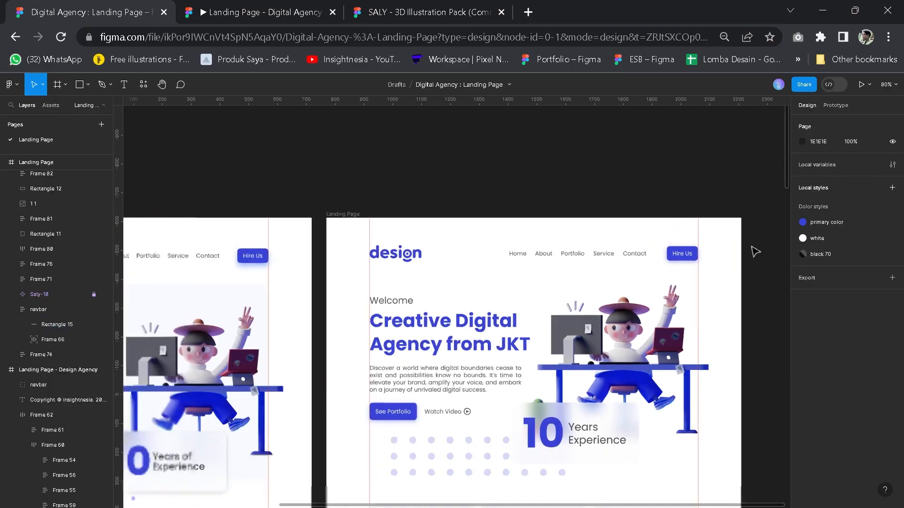
{"action": "left_click_drag", "start_coordinate": [758, 281], "coordinate": [721, 259]}
{"action": "scroll", "coordinate": [722, 259], "scroll_direction": "right", "scroll_amount": 2}
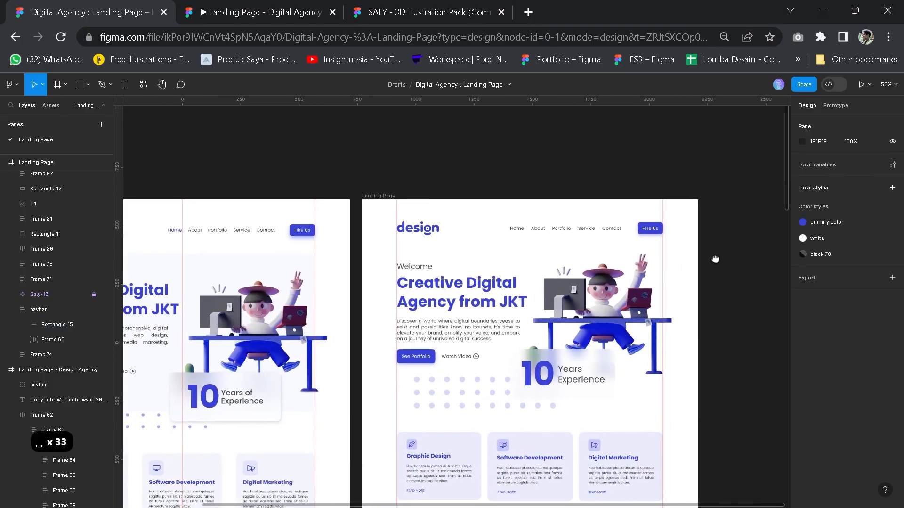
{"action": "left_click", "coordinate": [464, 237]}
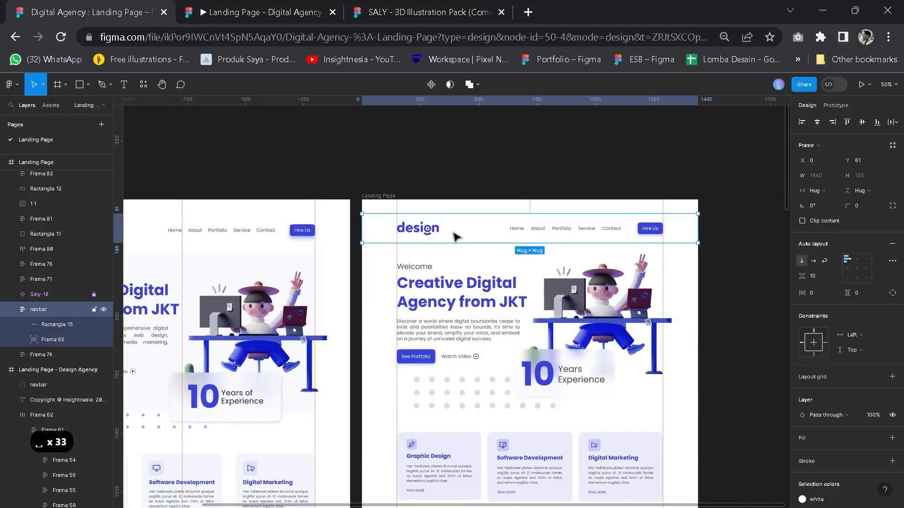
{"action": "left_click", "coordinate": [837, 105]}
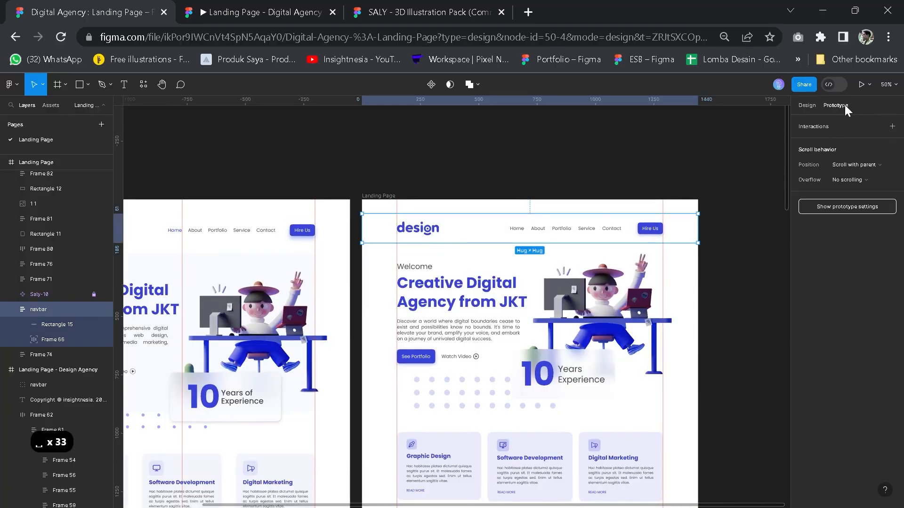
{"action": "left_click", "coordinate": [855, 180]}
{"action": "left_click", "coordinate": [855, 178]}
{"action": "left_click", "coordinate": [853, 164]}
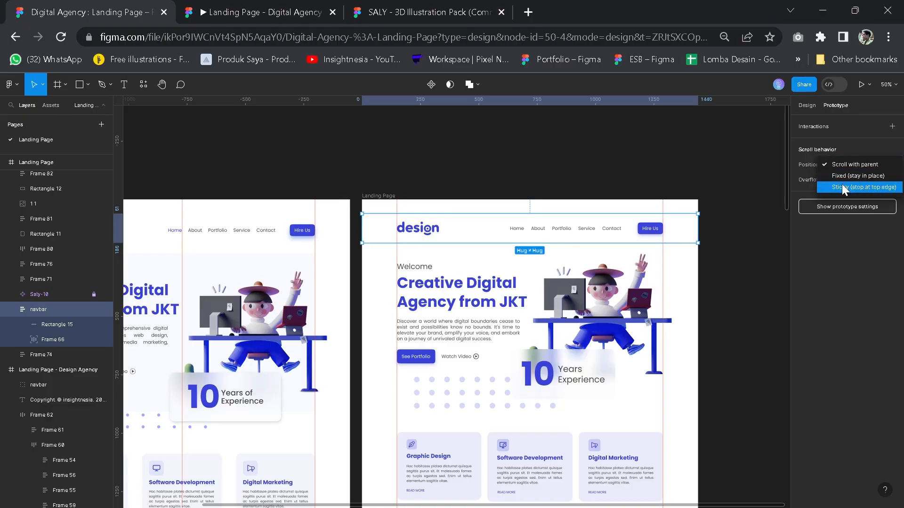
{"action": "left_click", "coordinate": [842, 186]}
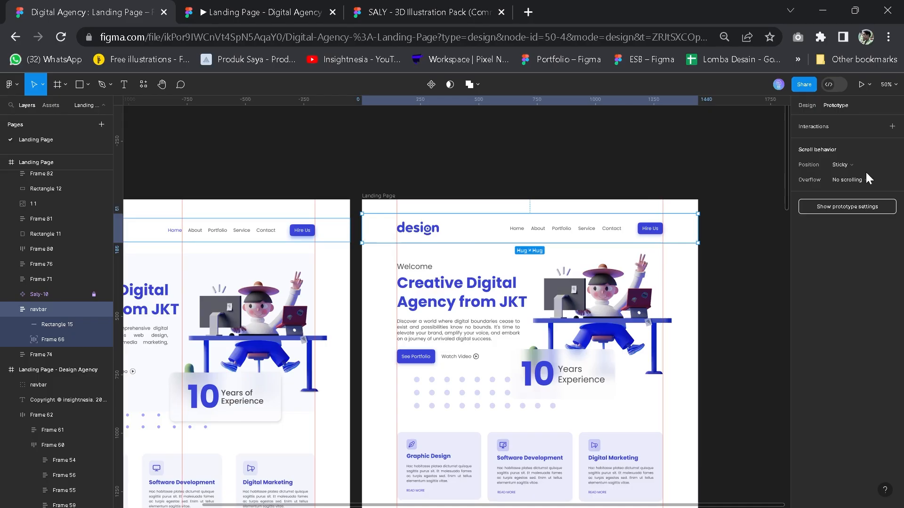
Try shrinking the navbar frame to a height of 95 with its auto layout contents aligned to the center.
{"action": "scroll", "coordinate": [517, 235], "scroll_direction": "up", "scroll_amount": 5}
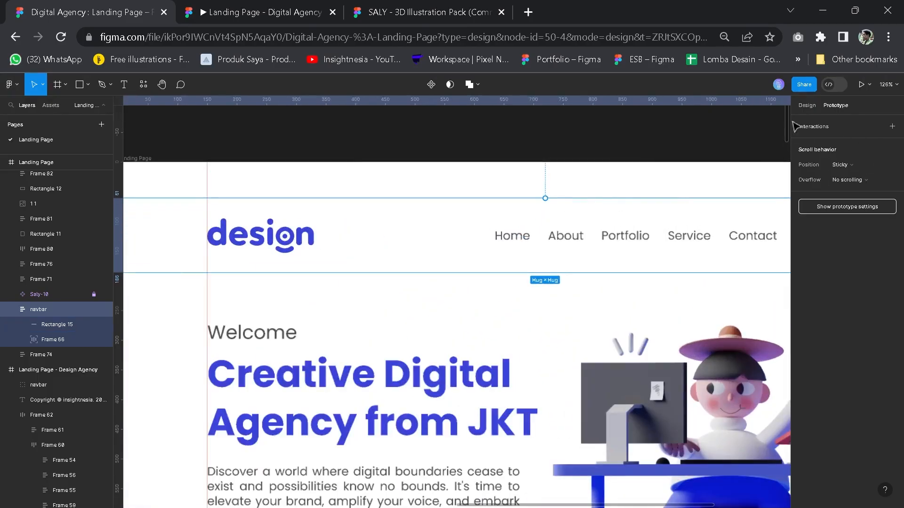
{"action": "left_click", "coordinate": [812, 102]}
{"action": "left_click_drag", "start_coordinate": [683, 198], "coordinate": [684, 207]}
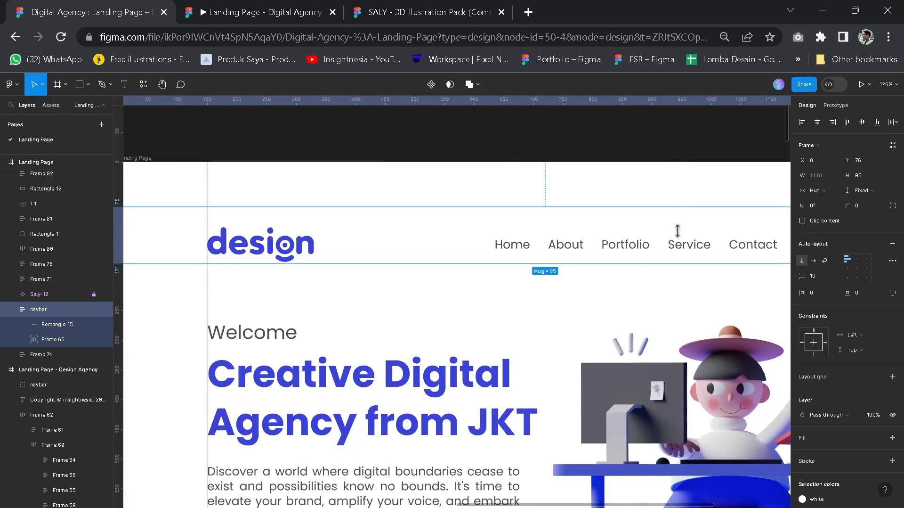
{"action": "left_click", "coordinate": [855, 266]}
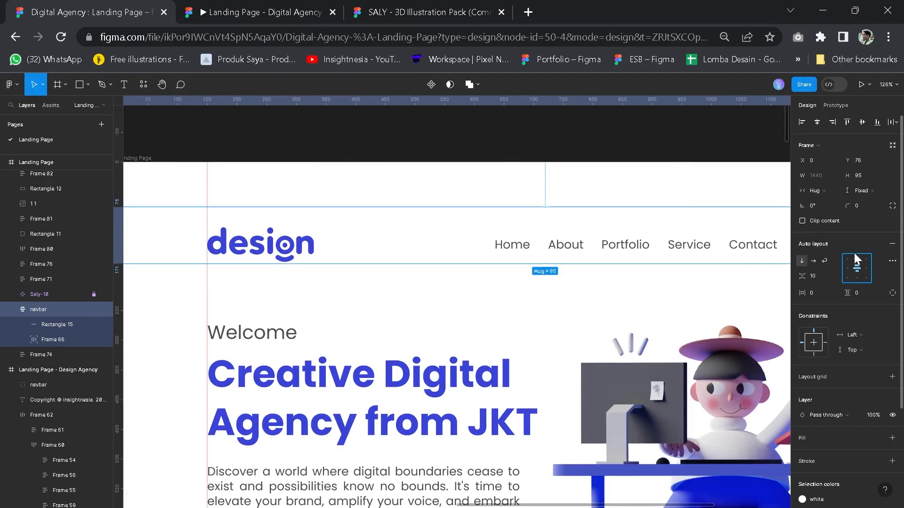
{"action": "scroll", "coordinate": [585, 248], "scroll_direction": "down", "scroll_amount": 2}
{"action": "key", "text": "ctrl+z"}
{"action": "left_click", "coordinate": [632, 259]}
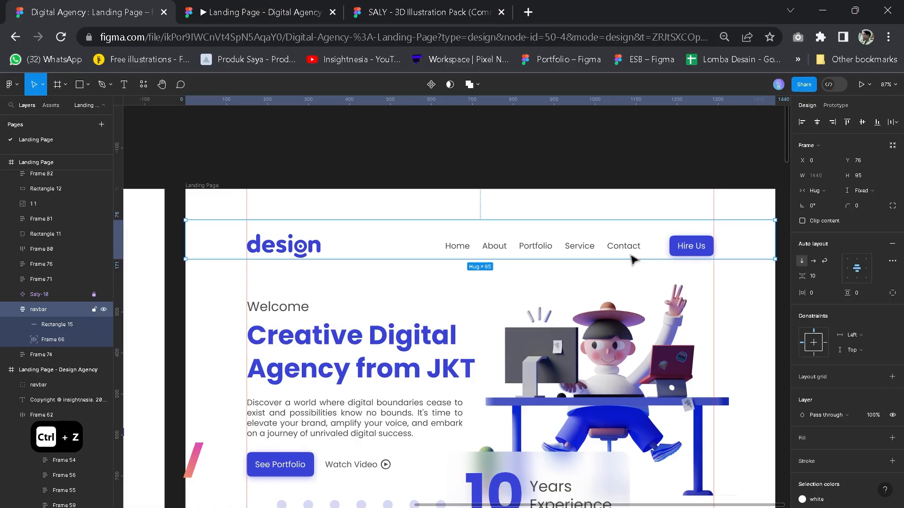
Ungroup the navbar frame back into its menu row and background rectangle.
{"action": "right_click", "coordinate": [617, 251]}
{"action": "left_click", "coordinate": [636, 337]}
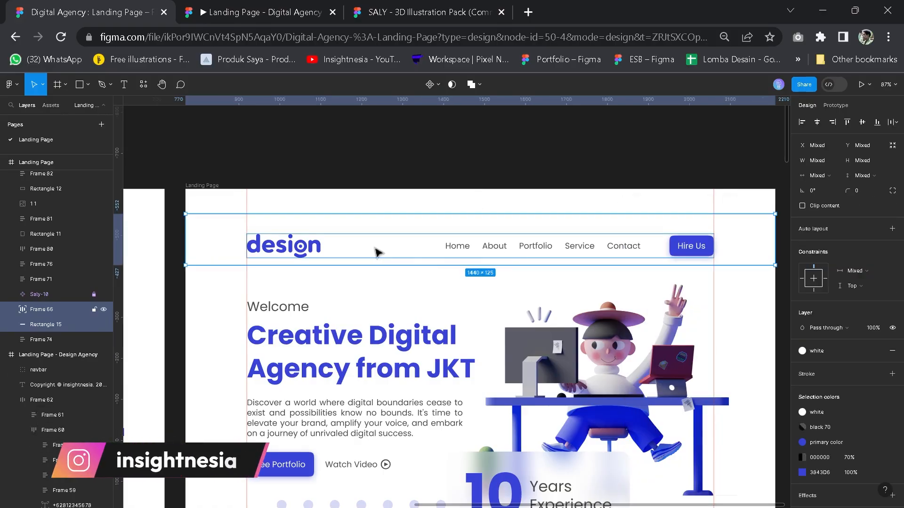
{"action": "left_click", "coordinate": [527, 253]}
Try the primary color and black 70 styles as the fill of the header's background rectangle.
{"action": "left_click", "coordinate": [766, 248]}
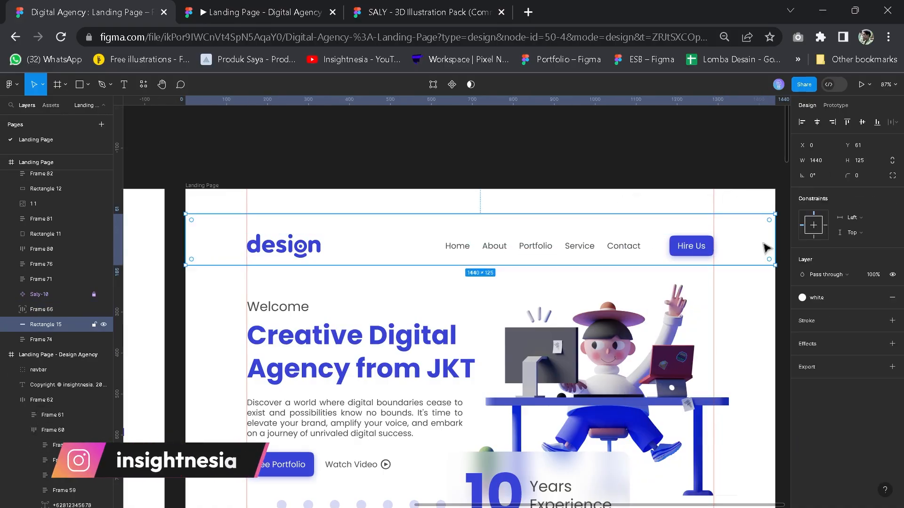
{"action": "left_click", "coordinate": [821, 297]}
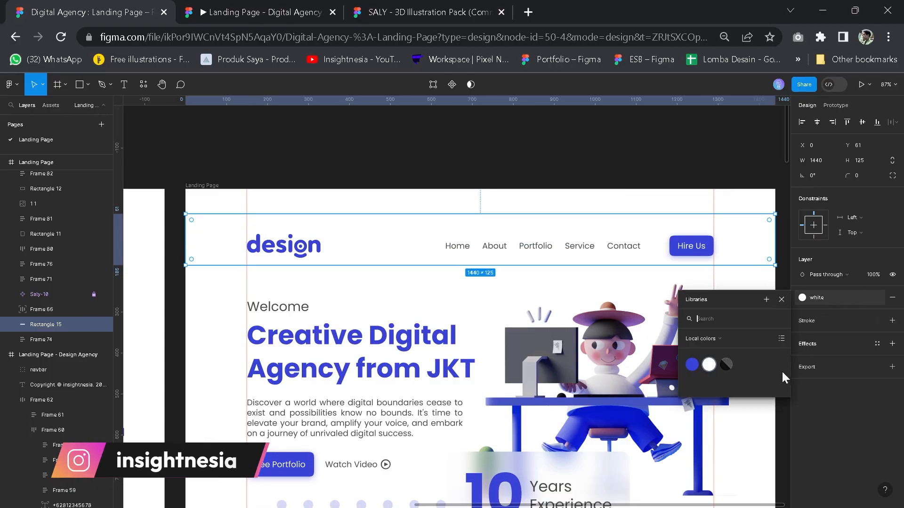
{"action": "left_click", "coordinate": [690, 366]}
{"action": "left_click", "coordinate": [818, 297]}
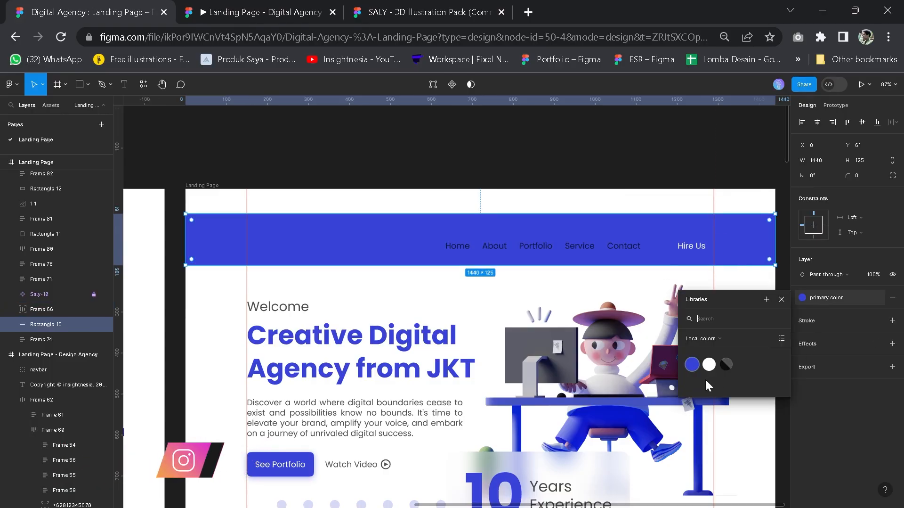
{"action": "left_click", "coordinate": [726, 364]}
Move the logo and menu row up to the middle of the background rectangle and restore the rectangle's white fill.
{"action": "left_click", "coordinate": [583, 248]}
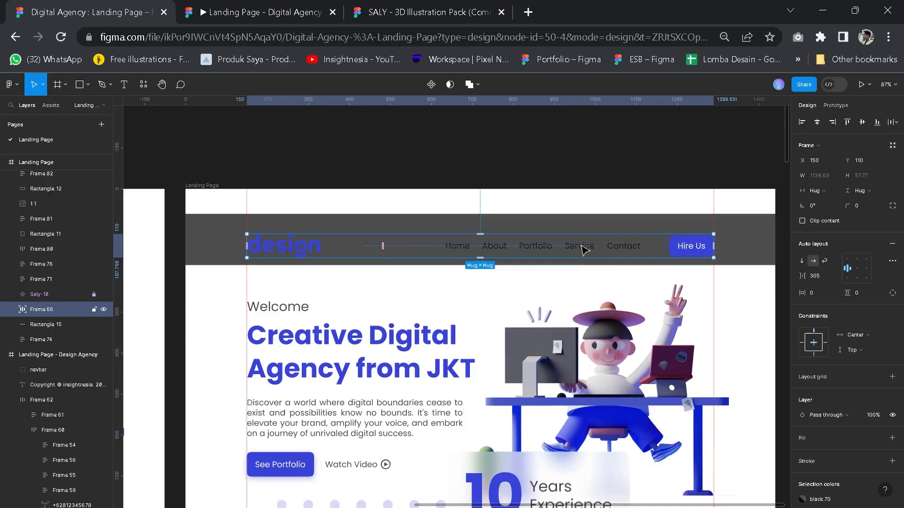
{"action": "left_click_drag", "start_coordinate": [582, 246], "coordinate": [582, 242]}
{"action": "left_click", "coordinate": [743, 241]}
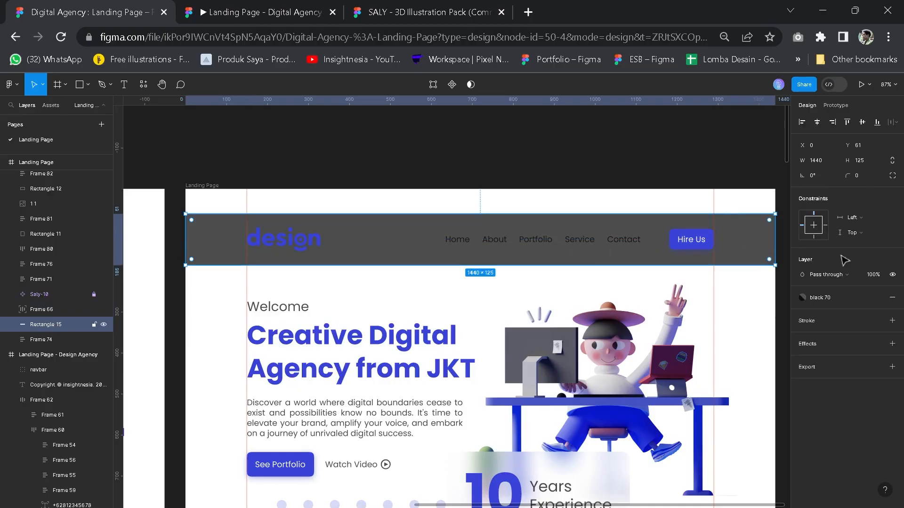
{"action": "left_click", "coordinate": [841, 296]}
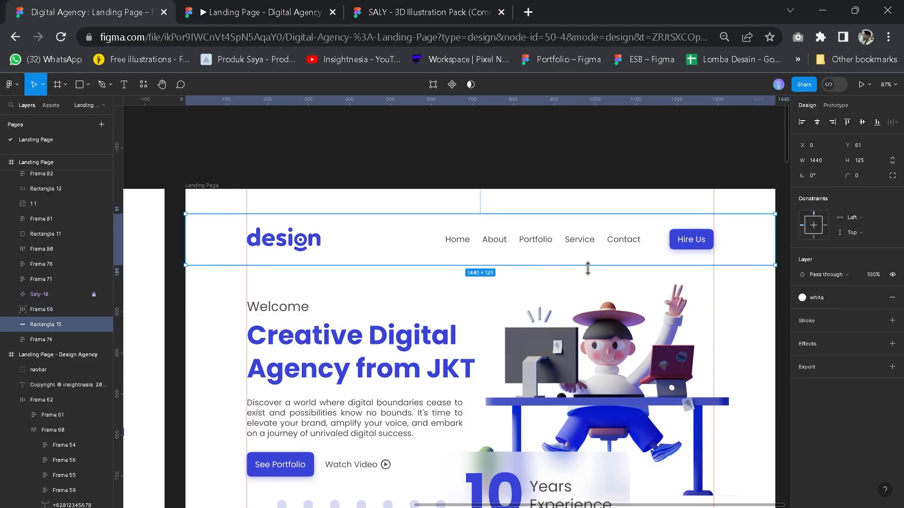
Reduce the header rectangle's height to 100 and align the logo and menu row with its vertical center.
{"action": "left_click_drag", "start_coordinate": [587, 268], "coordinate": [590, 262]}
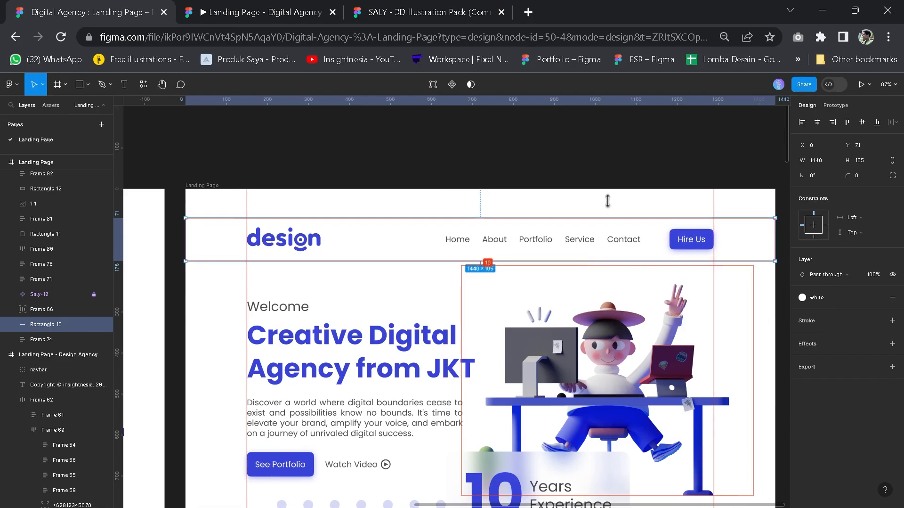
{"action": "left_click", "coordinate": [862, 164]}
{"action": "type", "text": "1"}
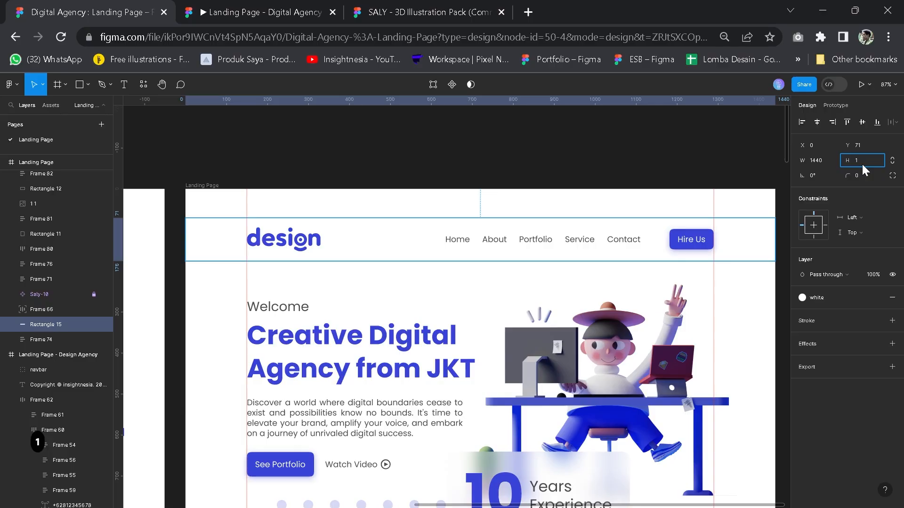
{"action": "type", "text": "00"}
{"action": "key", "text": "Return"}
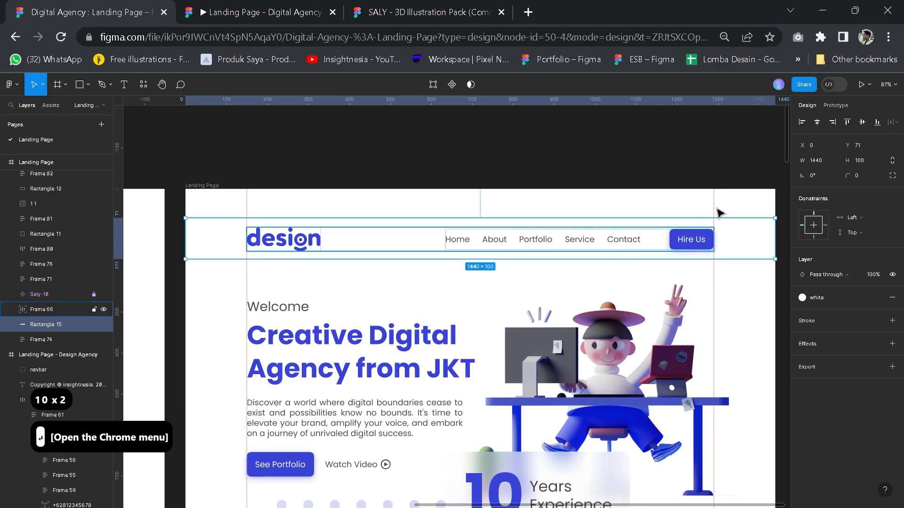
{"action": "left_click", "coordinate": [684, 228], "text": "shift"}
{"action": "left_click", "coordinate": [861, 123]}
{"action": "left_click", "coordinate": [703, 162]}
Group the logo and menu row with the header's background rectangle.
{"action": "left_click", "coordinate": [741, 256]}
{"action": "left_click_drag", "start_coordinate": [705, 201], "coordinate": [618, 252]}
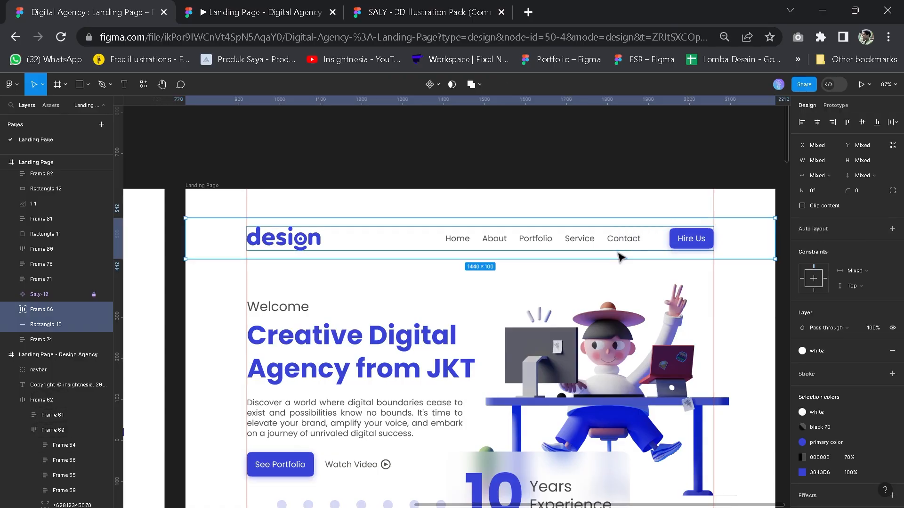
{"action": "key", "text": "ctrl+g"}
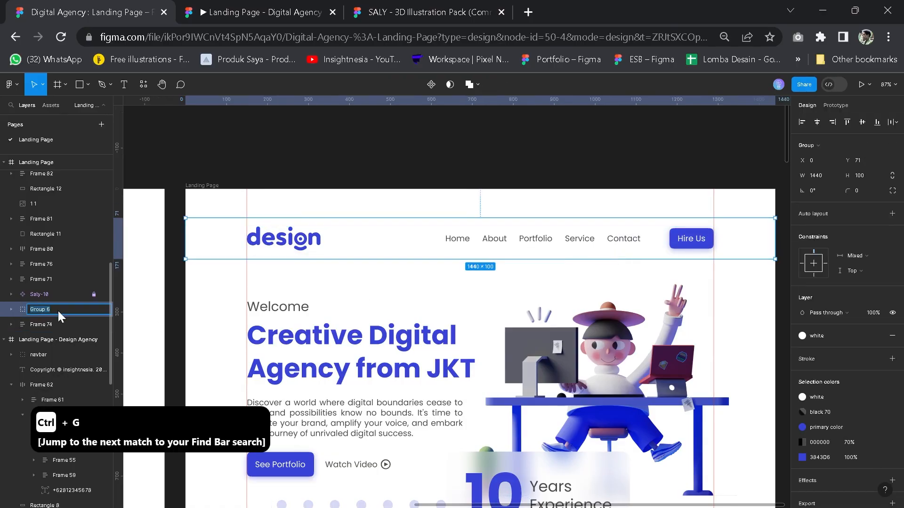
Rename the header group as navbar and set its scroll position to Sticky.
{"action": "type", "text": "navbar"}
{"action": "key", "text": "Return"}
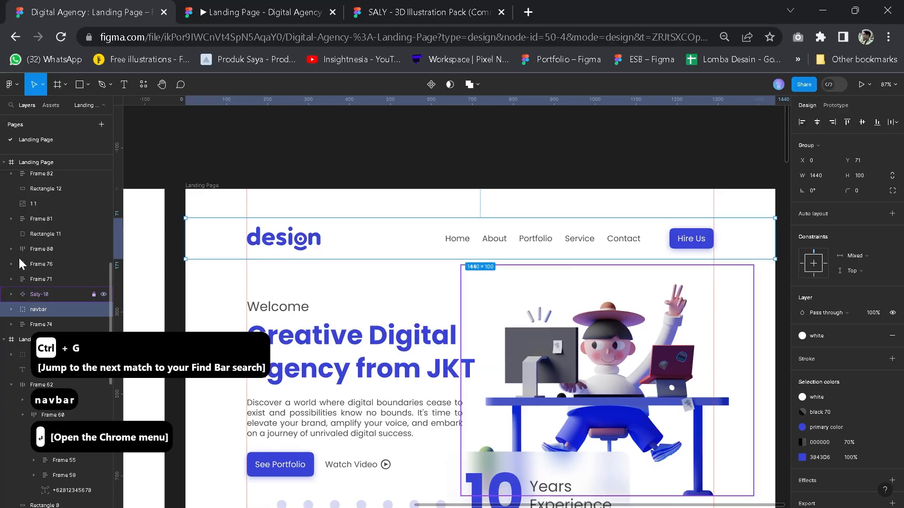
{"action": "left_click", "coordinate": [832, 106]}
{"action": "left_click", "coordinate": [859, 164]}
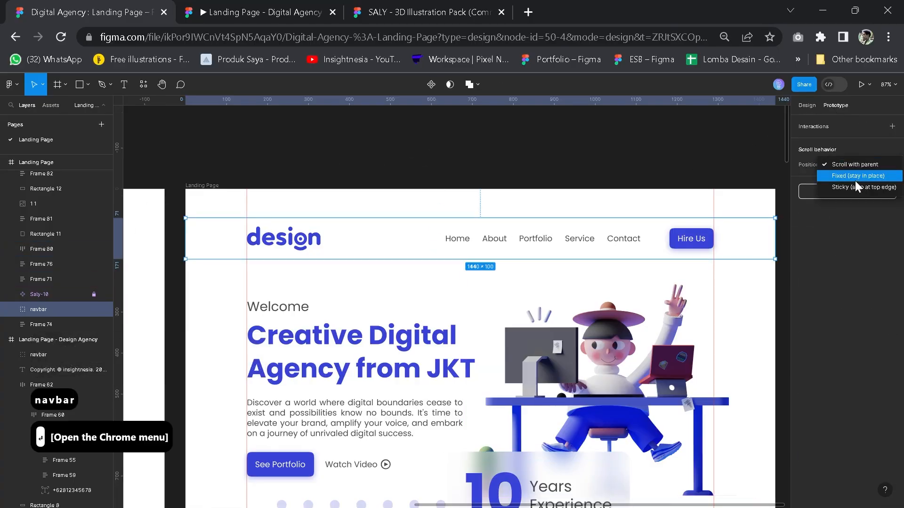
{"action": "left_click", "coordinate": [857, 187]}
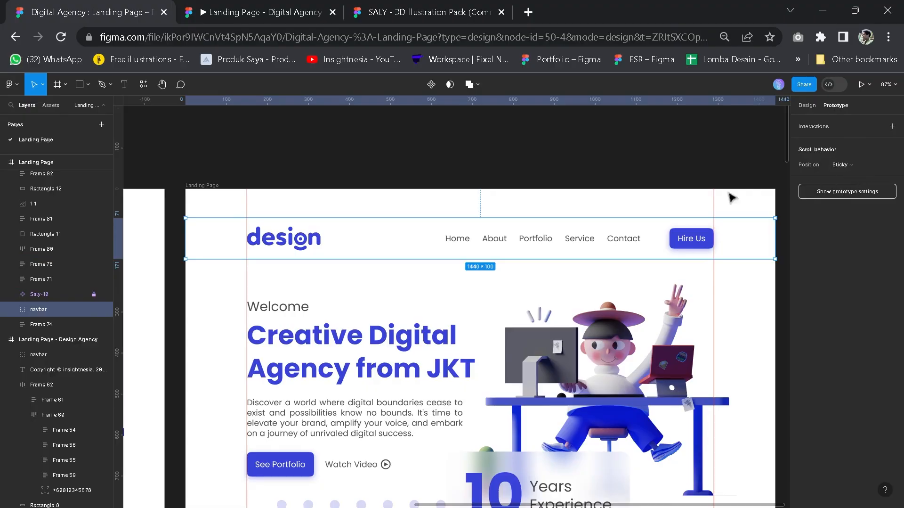
Apply the primary color style to the Home text in the navbar's menu.
{"action": "scroll", "coordinate": [456, 184], "scroll_direction": "down", "scroll_amount": 4}
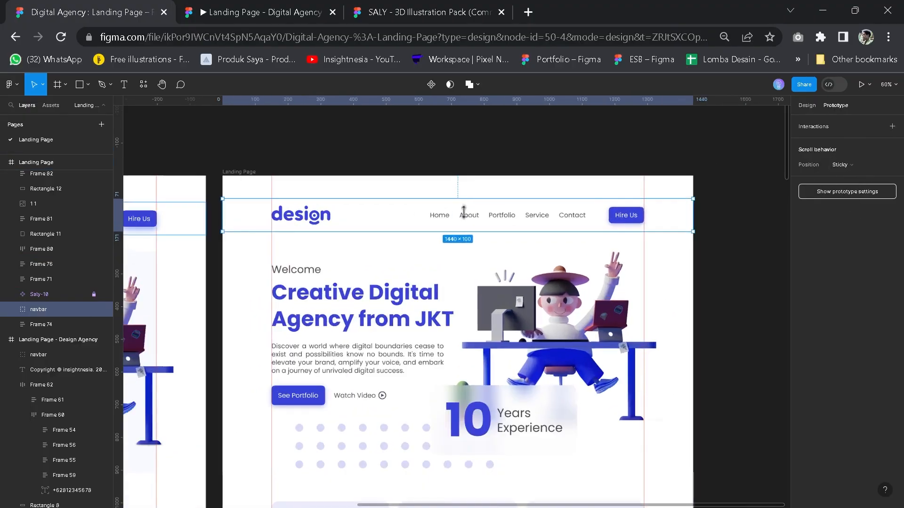
{"action": "scroll", "coordinate": [435, 221], "scroll_direction": "up", "scroll_amount": 2}
{"action": "double_click", "coordinate": [437, 221]}
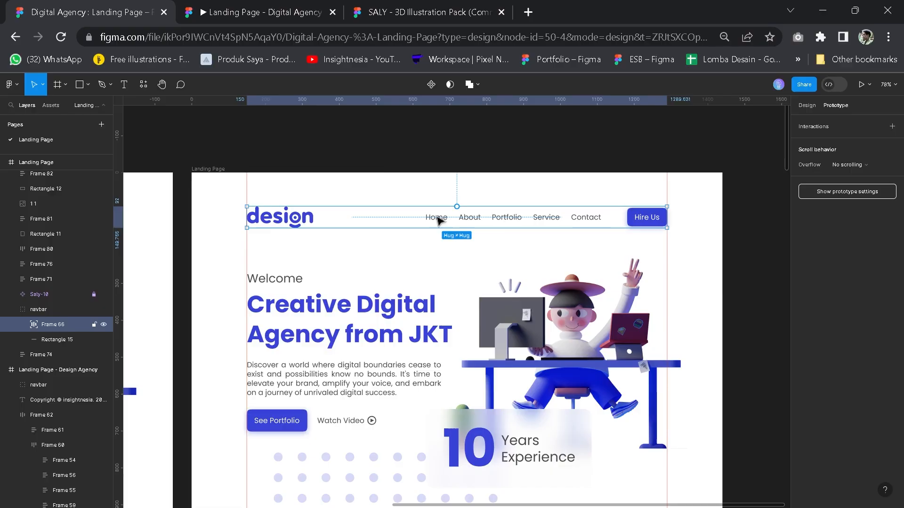
{"action": "double_click", "coordinate": [438, 221]}
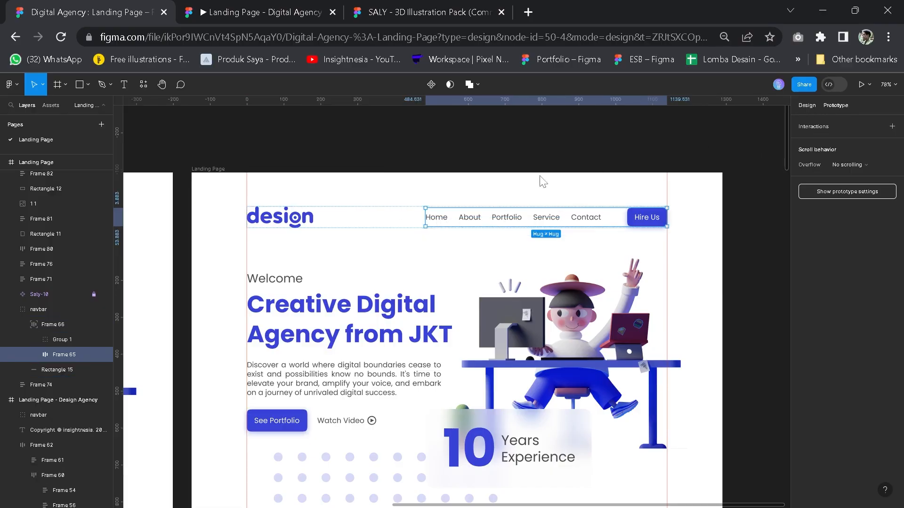
{"action": "double_click", "coordinate": [442, 221]}
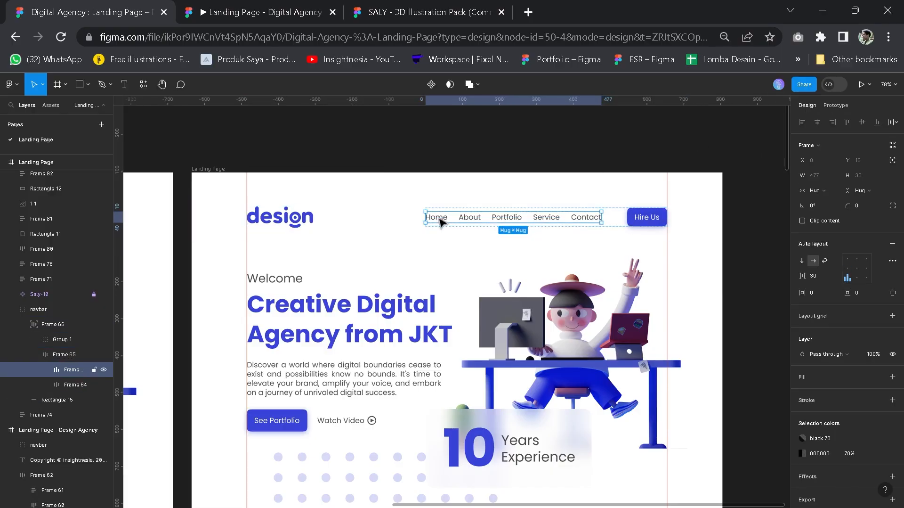
{"action": "double_click", "coordinate": [441, 221]}
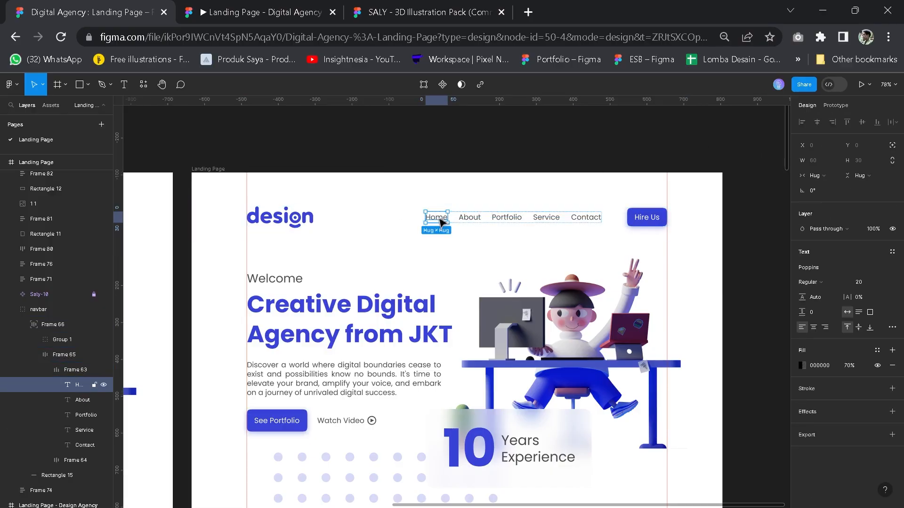
{"action": "left_click", "coordinate": [877, 350]}
{"action": "left_click", "coordinate": [692, 416]}
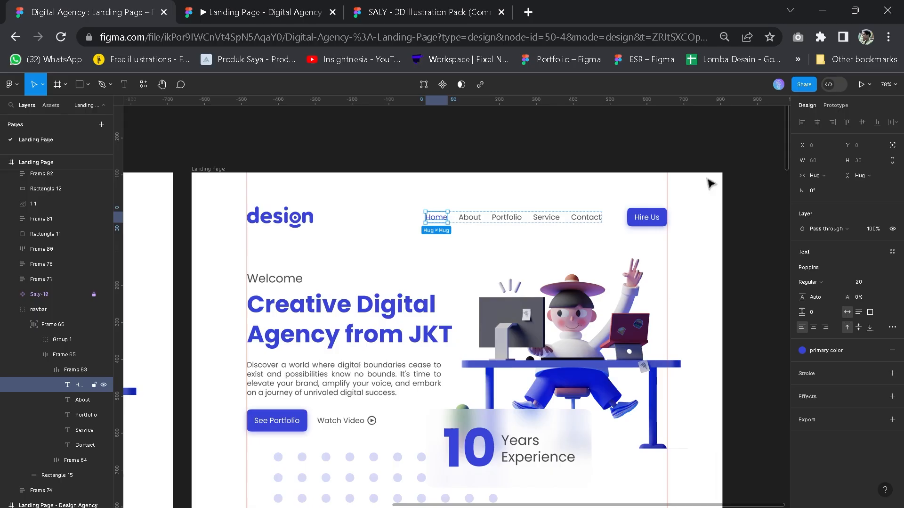
Link the Home menu item to the design logo with an on-click scroll interaction.
{"action": "left_click", "coordinate": [832, 109]}
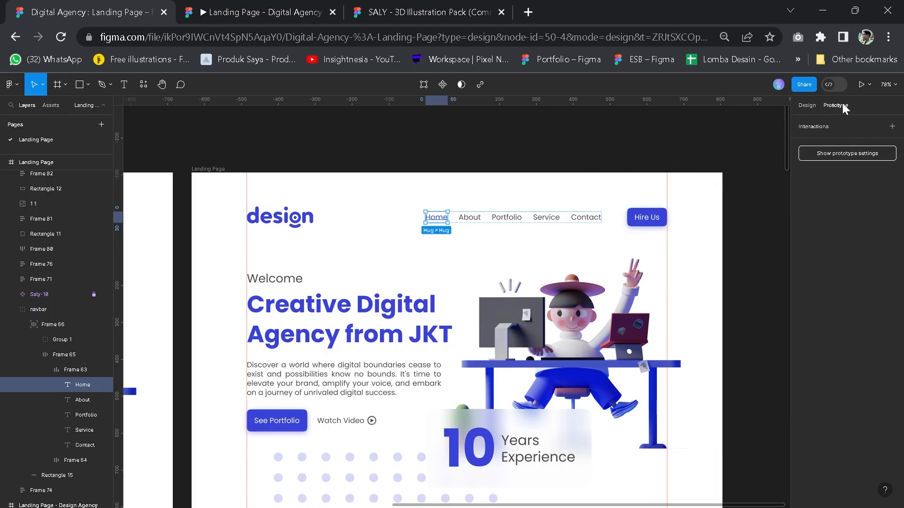
{"action": "scroll", "coordinate": [446, 226], "scroll_direction": "up", "scroll_amount": 3}
{"action": "key", "text": "space"}
{"action": "left_click_drag", "start_coordinate": [448, 224], "coordinate": [258, 232]}
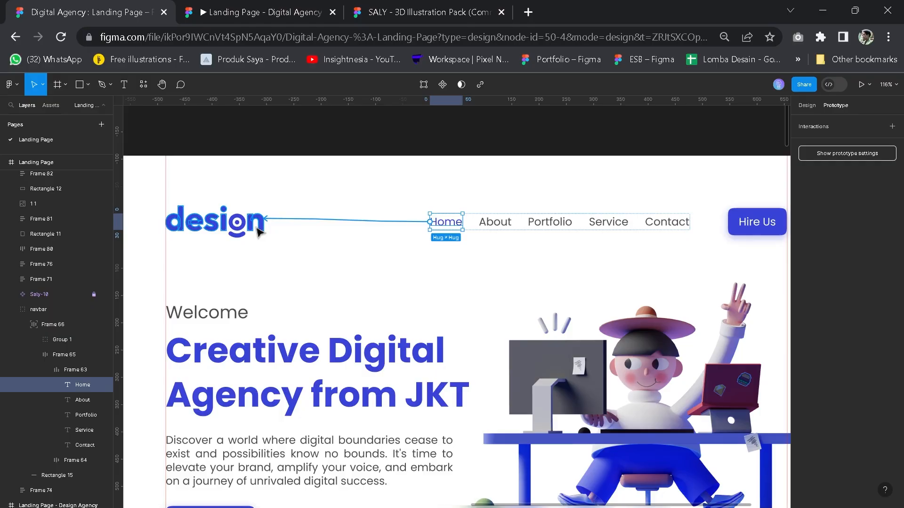
{"action": "left_click_drag", "start_coordinate": [285, 217], "coordinate": [285, 218]}
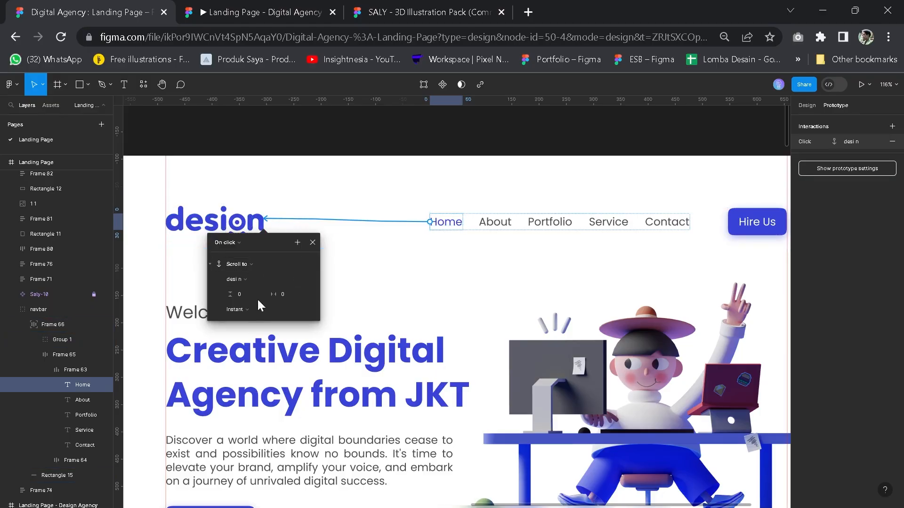
Set the Home link's transition to Animate with Ease out easing.
{"action": "left_click", "coordinate": [238, 309]}
{"action": "left_click", "coordinate": [256, 322]}
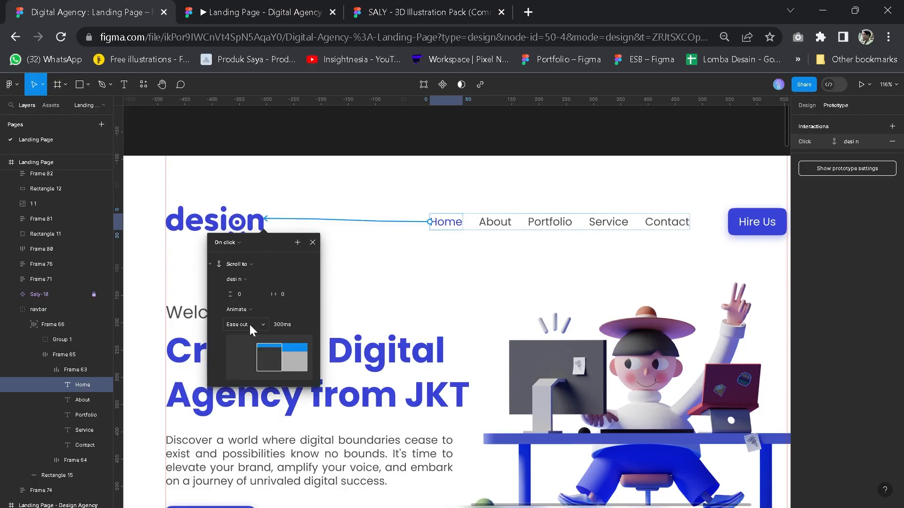
{"action": "left_click", "coordinate": [249, 322]}
{"action": "left_click", "coordinate": [258, 315]}
{"action": "left_click", "coordinate": [241, 323]}
{"action": "left_click", "coordinate": [251, 330]}
{"action": "left_click", "coordinate": [312, 242]}
Link the About menu item to the Welcome text with an on-click scroll interaction.
{"action": "scroll", "coordinate": [496, 234], "scroll_direction": "down", "scroll_amount": 5}
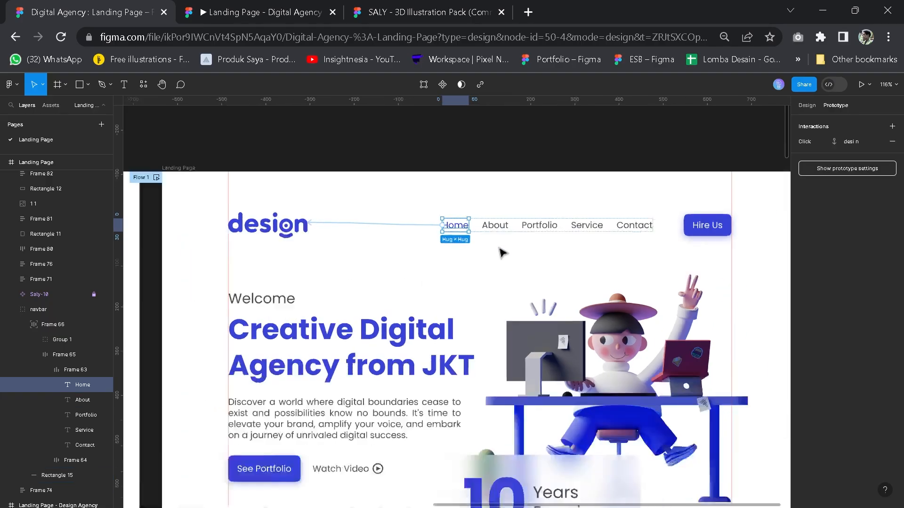
{"action": "scroll", "coordinate": [499, 239], "scroll_direction": "up", "scroll_amount": 5}
{"action": "left_click", "coordinate": [492, 236]}
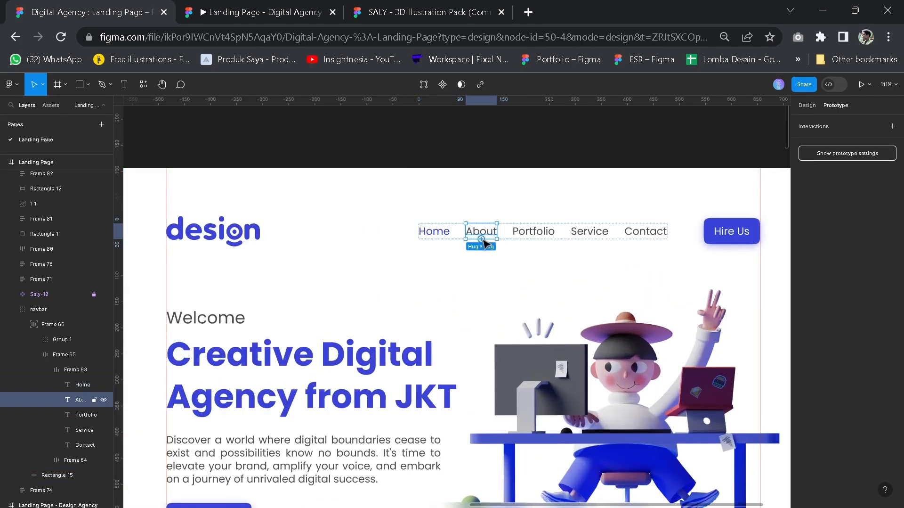
{"action": "left_click_drag", "start_coordinate": [484, 242], "coordinate": [219, 321]}
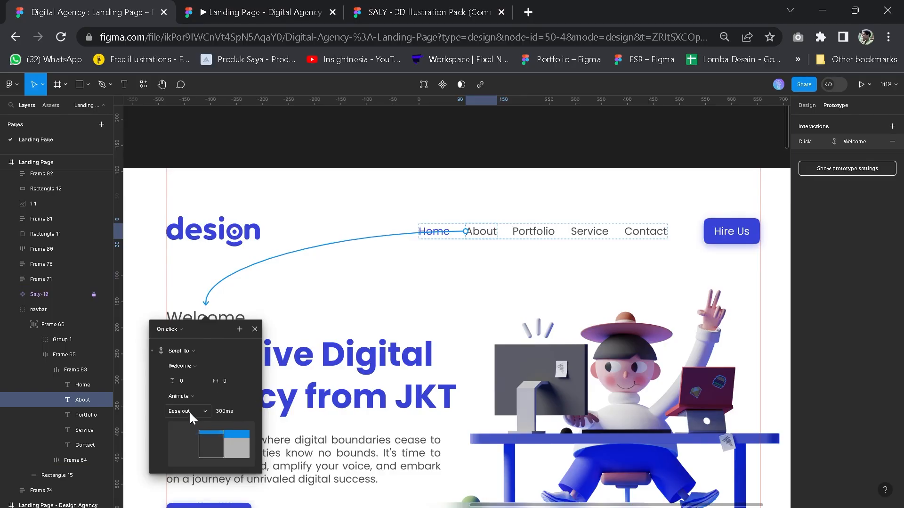
{"action": "left_click", "coordinate": [255, 328]}
Link the Portfolio menu item to the blue rectangle behind the Creative Agency illustration with an on-click scroll interaction.
{"action": "scroll", "coordinate": [520, 306], "scroll_direction": "down", "scroll_amount": 5}
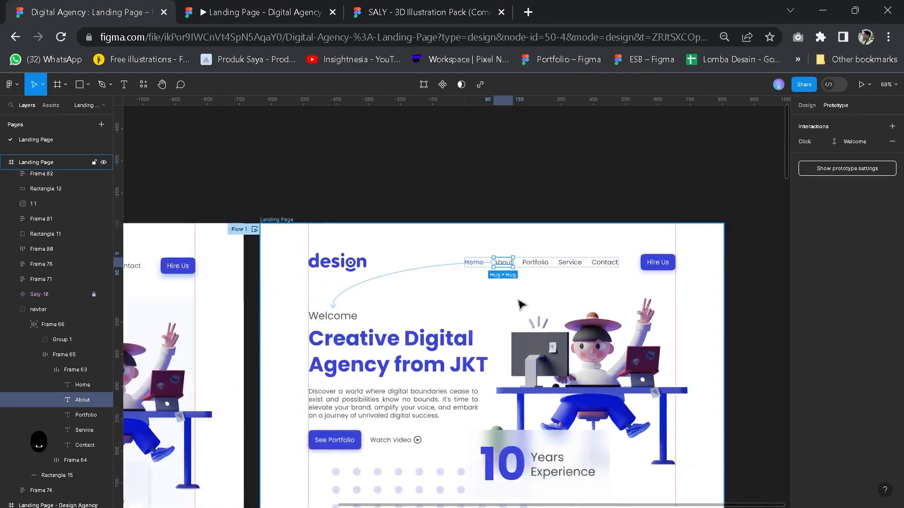
{"action": "key", "text": "space"}
{"action": "key", "text": "space"}
{"action": "left_click_drag", "start_coordinate": [519, 162], "coordinate": [517, 147]}
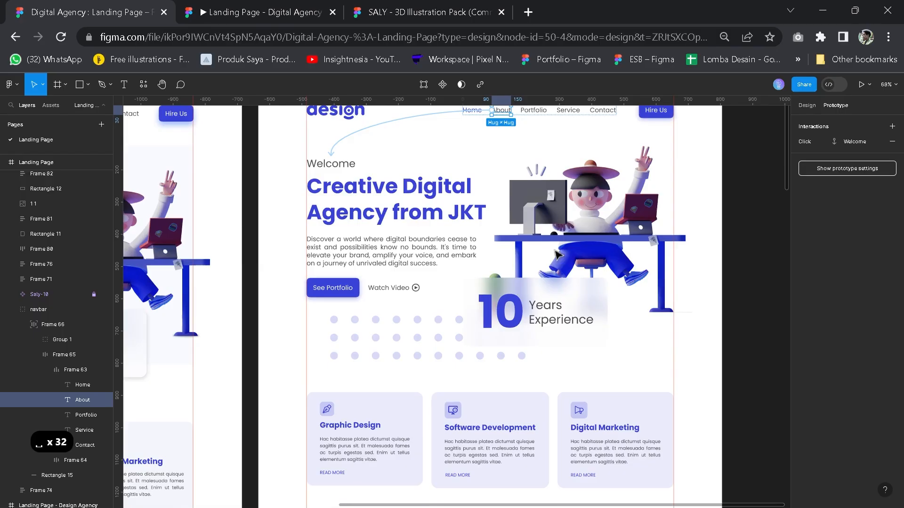
{"action": "scroll", "coordinate": [555, 271], "scroll_direction": "down", "scroll_amount": 3}
{"action": "scroll", "coordinate": [531, 147], "scroll_direction": "down", "scroll_amount": 5}
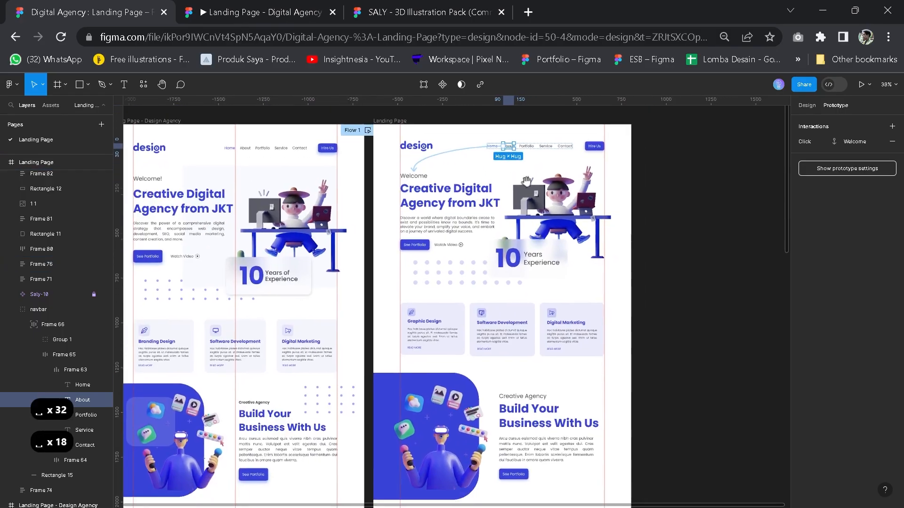
{"action": "left_click", "coordinate": [531, 148]}
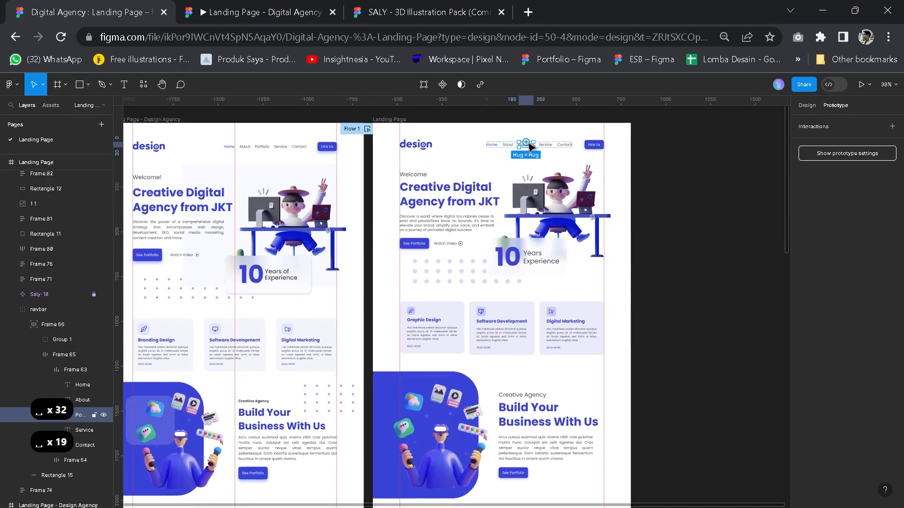
{"action": "left_click_drag", "start_coordinate": [526, 143], "coordinate": [486, 397]}
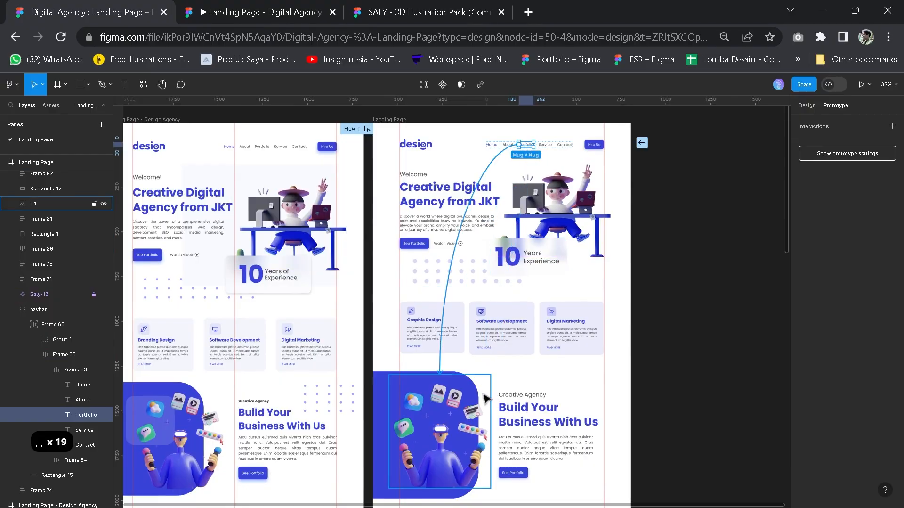
{"action": "left_click_drag", "start_coordinate": [429, 384], "coordinate": [426, 376]}
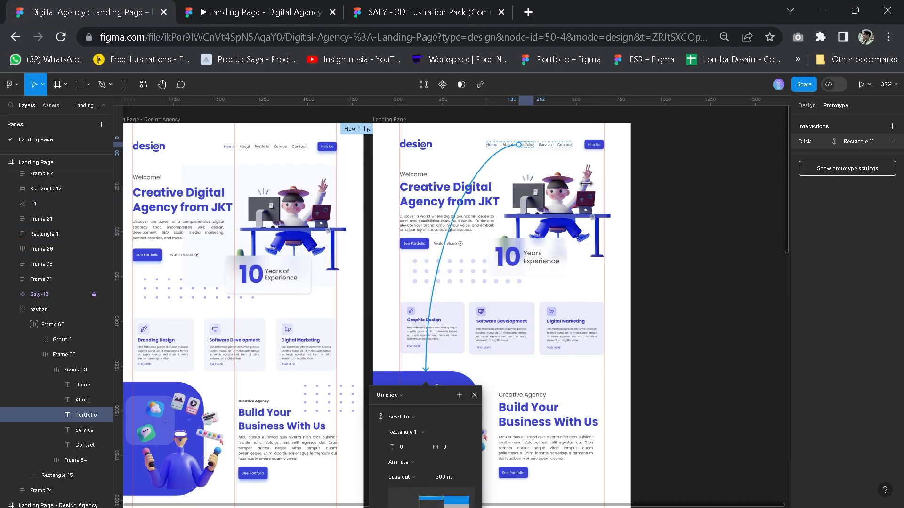
Try to link the Service menu item to the Services section.
{"action": "left_click", "coordinate": [547, 150]}
{"action": "left_click_drag", "start_coordinate": [547, 150], "coordinate": [510, 391]}
{"action": "scroll", "coordinate": [511, 422], "scroll_direction": "down", "scroll_amount": 3}
{"action": "scroll", "coordinate": [510, 399], "scroll_direction": "down", "scroll_amount": 1}
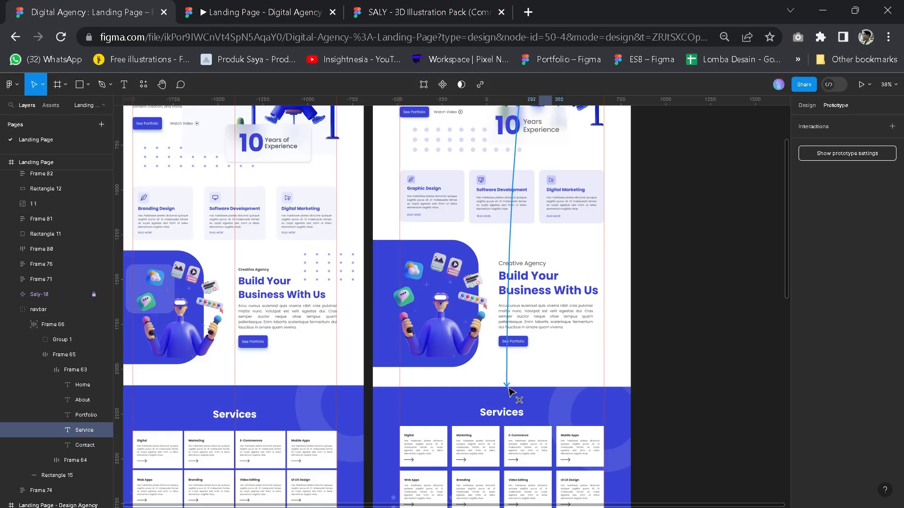
{"action": "left_click_drag", "start_coordinate": [510, 391], "coordinate": [510, 392]}
Link the menu frame containing Service to the Services section's blue background rectangle with an on-click scroll interaction.
{"action": "scroll", "coordinate": [526, 393], "scroll_direction": "up", "scroll_amount": 5}
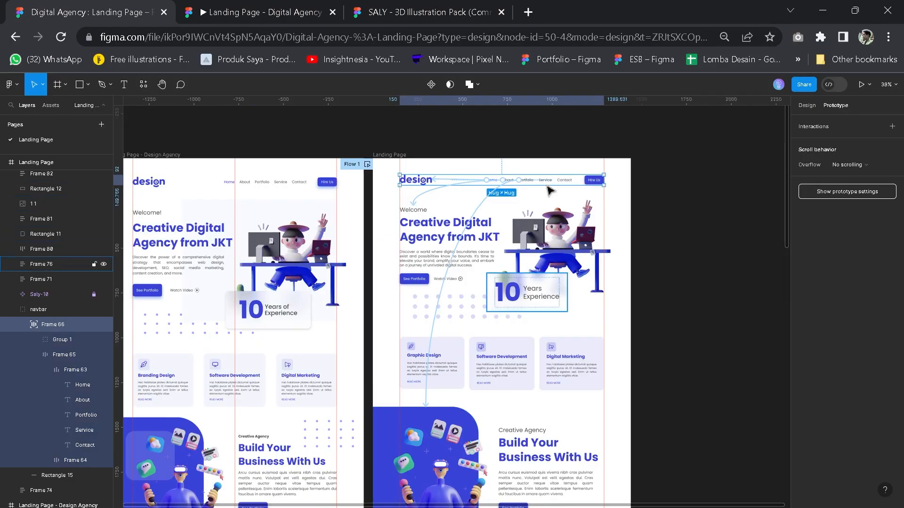
{"action": "left_click", "coordinate": [548, 184]}
{"action": "left_click_drag", "start_coordinate": [545, 184], "coordinate": [500, 426]}
{"action": "scroll", "coordinate": [502, 443], "scroll_direction": "down", "scroll_amount": 3}
{"action": "scroll", "coordinate": [600, 249], "scroll_direction": "up", "scroll_amount": 1}
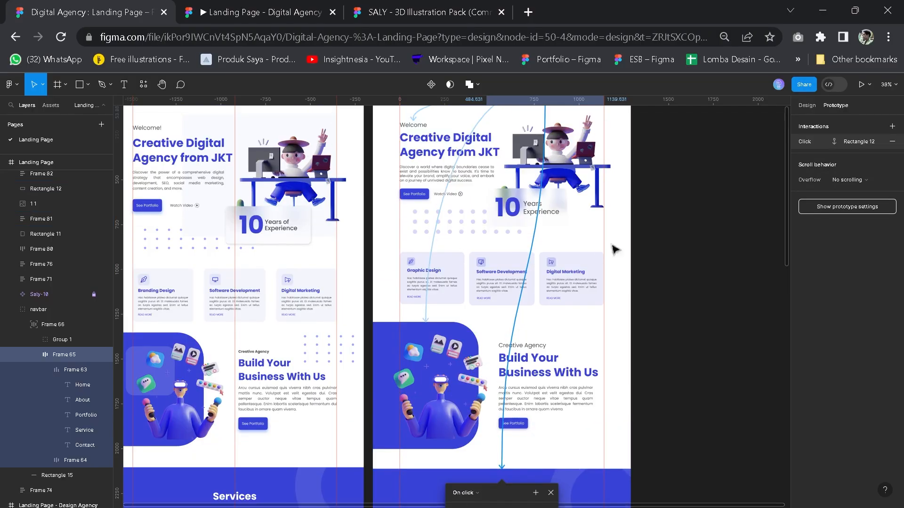
Link the Contact menu item to a section farther down the landing page.
{"action": "scroll", "coordinate": [600, 250], "scroll_direction": "up", "scroll_amount": 3}
{"action": "left_click", "coordinate": [571, 161]}
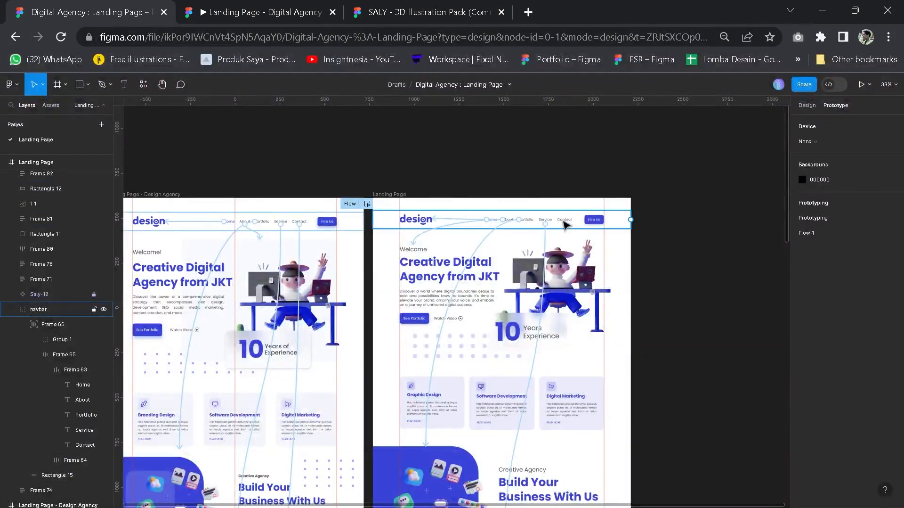
{"action": "triple_click", "coordinate": [566, 223]}
{"action": "double_click", "coordinate": [566, 223]}
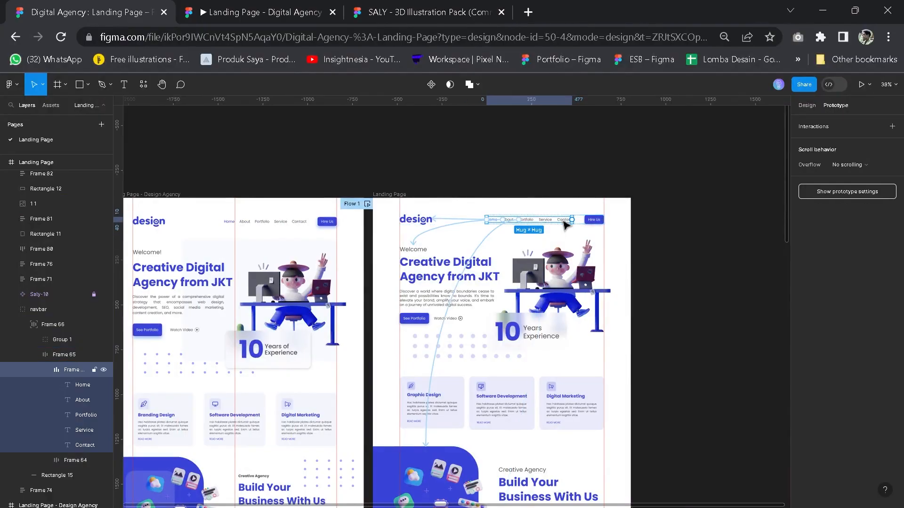
{"action": "left_click", "coordinate": [565, 224]}
{"action": "left_click_drag", "start_coordinate": [565, 217], "coordinate": [519, 446]}
{"action": "left_click", "coordinate": [678, 290]}
{"action": "key", "text": "space"}
{"action": "left_click_drag", "start_coordinate": [655, 217], "coordinate": [646, 405]}
{"action": "left_click_drag", "start_coordinate": [644, 233], "coordinate": [643, 236]}
{"action": "scroll", "coordinate": [652, 312], "scroll_direction": "up", "scroll_amount": 8}
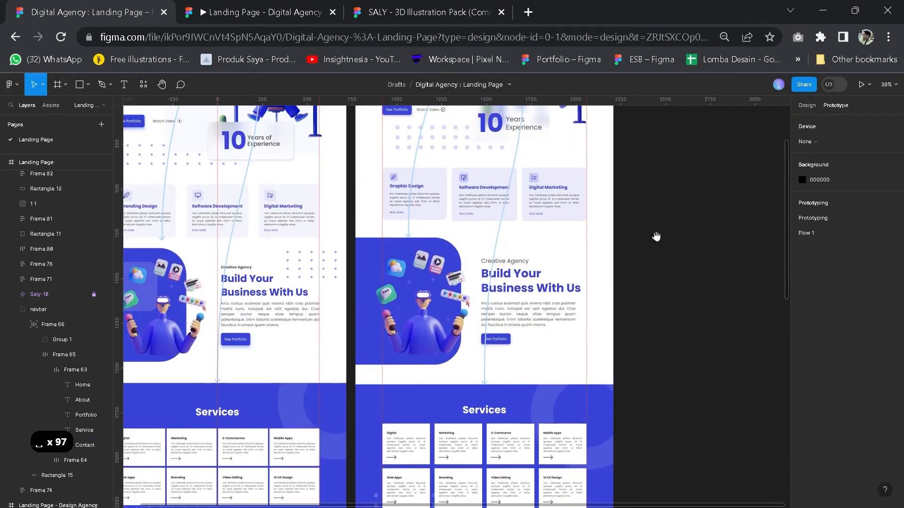
{"action": "scroll", "coordinate": [657, 368], "scroll_direction": "up", "scroll_amount": 4}
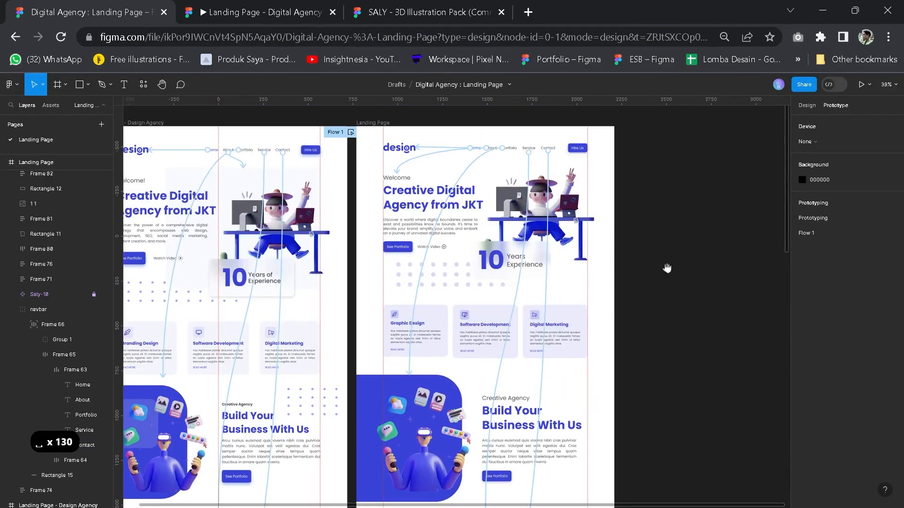
Rename the landing page's flow starting point as Prototyping.
{"action": "left_click", "coordinate": [339, 135]}
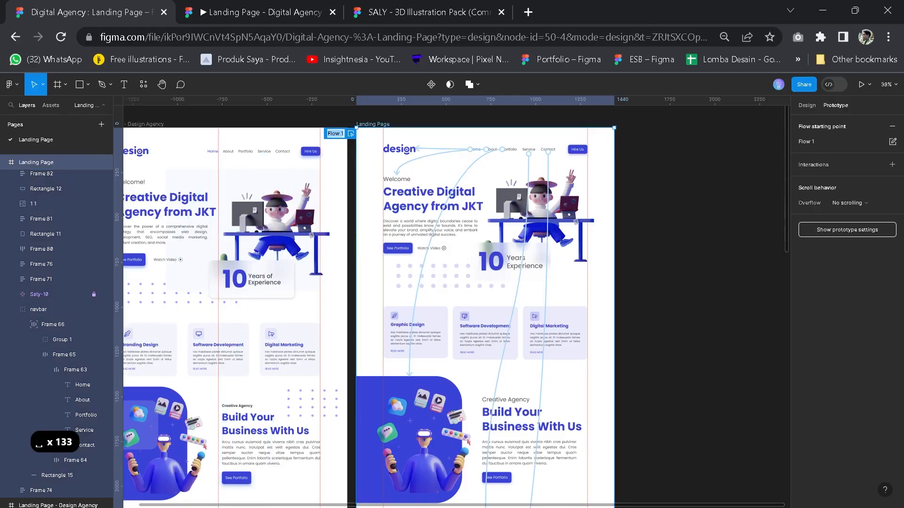
{"action": "type", "text": "Pro"}
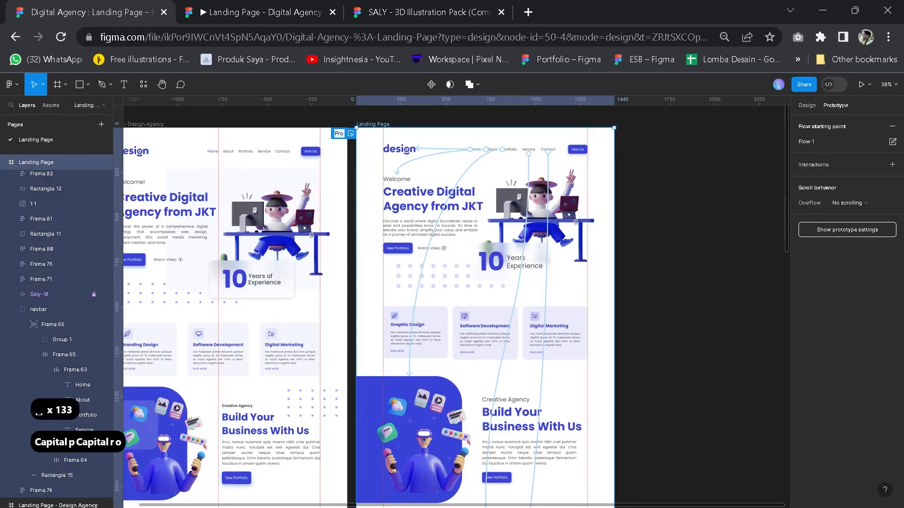
{"action": "type", "text": "totyping"}
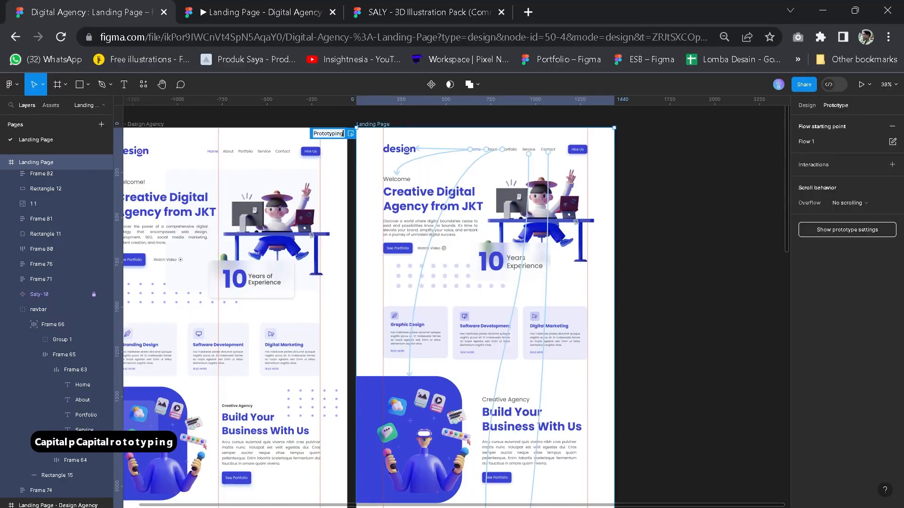
{"action": "left_click", "coordinate": [726, 165]}
Run the landing page prototype and scroll through it down to the footer to check the sticky navbar.
{"action": "left_click", "coordinate": [375, 125]}
{"action": "left_click", "coordinate": [858, 85]}
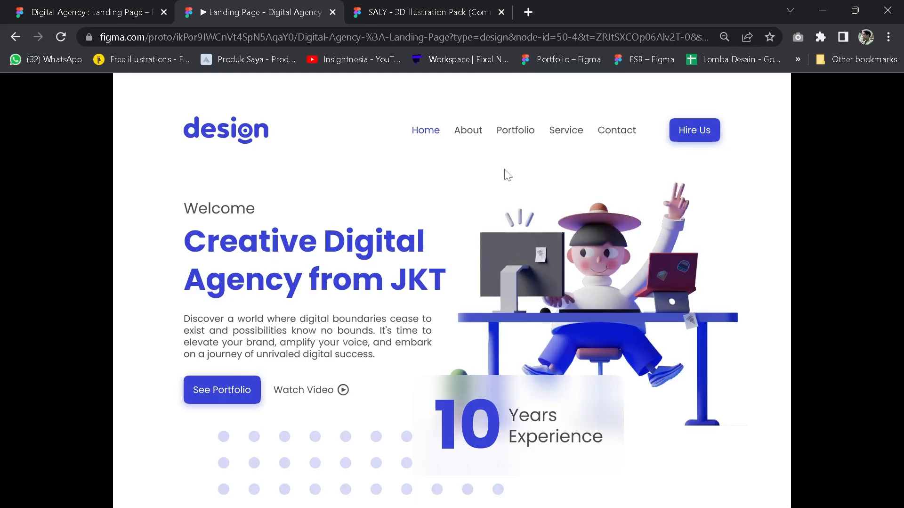
{"action": "scroll", "coordinate": [498, 233], "scroll_direction": "down", "scroll_amount": 20}
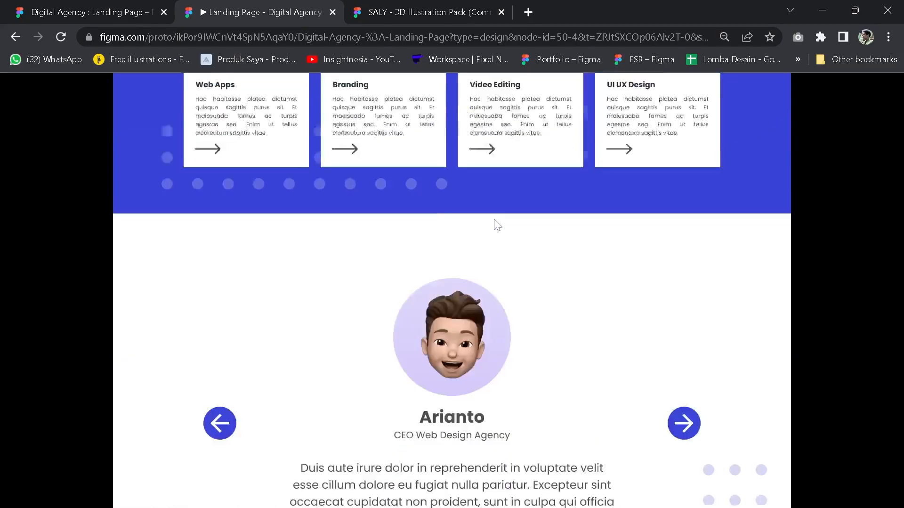
{"action": "scroll", "coordinate": [497, 225], "scroll_direction": "up", "scroll_amount": 15}
{"action": "scroll", "coordinate": [500, 273], "scroll_direction": "down", "scroll_amount": 9}
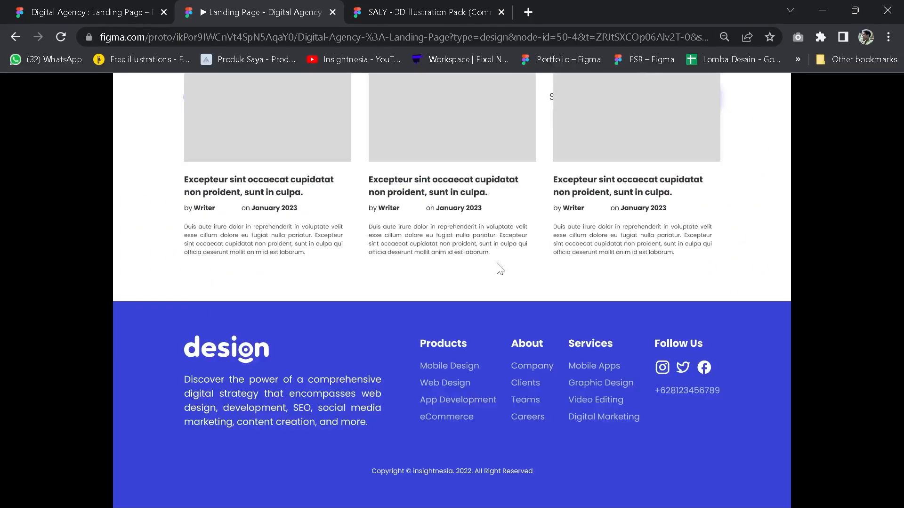
Scroll the running prototype between the footer and the hero section to examine how the sticky navbar overlaps the page content.
{"action": "scroll", "coordinate": [500, 268], "scroll_direction": "up", "scroll_amount": 2}
{"action": "scroll", "coordinate": [522, 236], "scroll_direction": "up", "scroll_amount": 15}
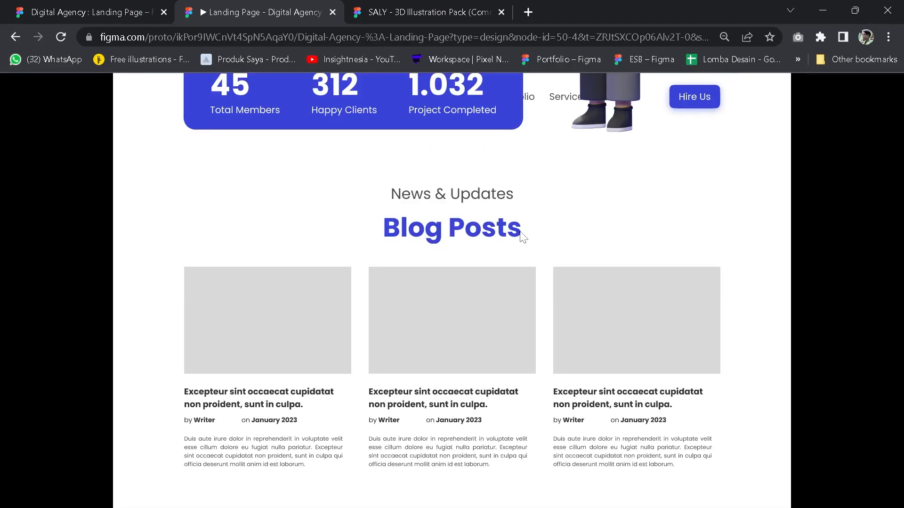
{"action": "scroll", "coordinate": [523, 234], "scroll_direction": "down", "scroll_amount": 7}
{"action": "scroll", "coordinate": [521, 232], "scroll_direction": "down", "scroll_amount": 3}
{"action": "scroll", "coordinate": [513, 212], "scroll_direction": "up", "scroll_amount": 6}
{"action": "scroll", "coordinate": [518, 137], "scroll_direction": "up", "scroll_amount": 2}
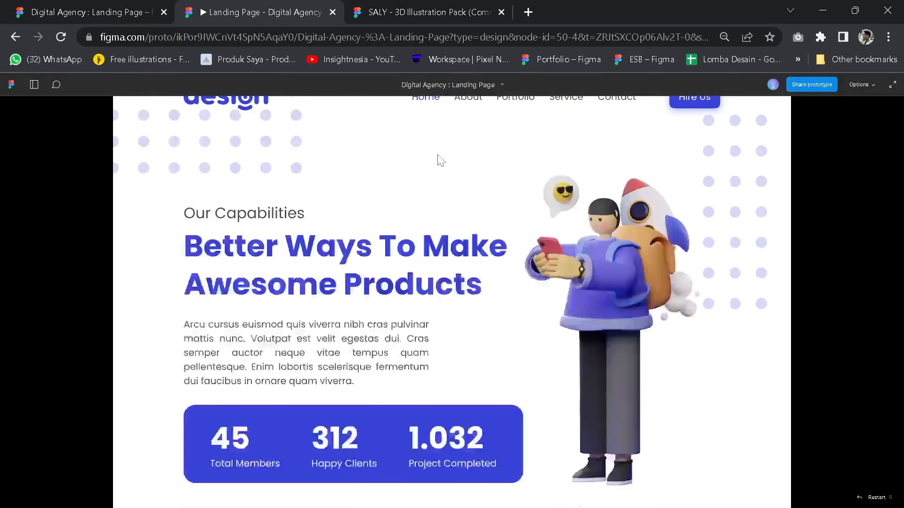
{"action": "scroll", "coordinate": [438, 157], "scroll_direction": "down", "scroll_amount": 5}
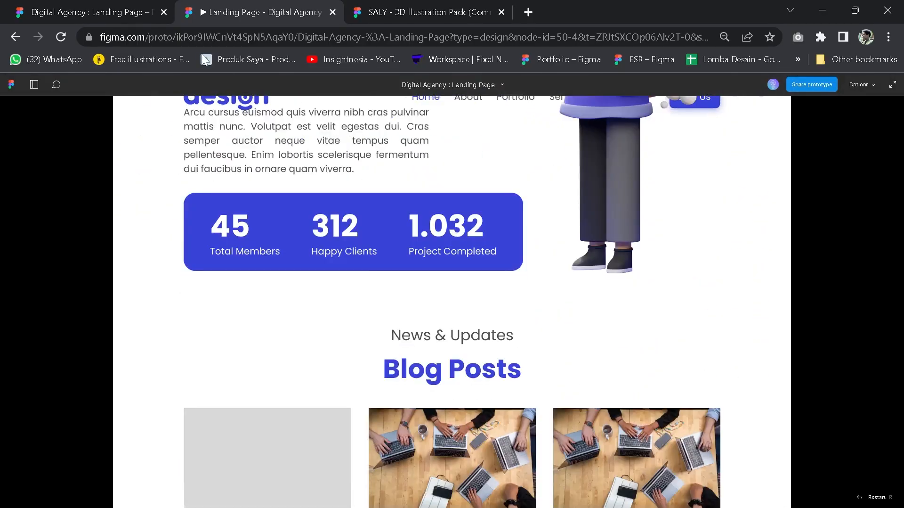
{"action": "scroll", "coordinate": [369, 181], "scroll_direction": "up", "scroll_amount": 15}
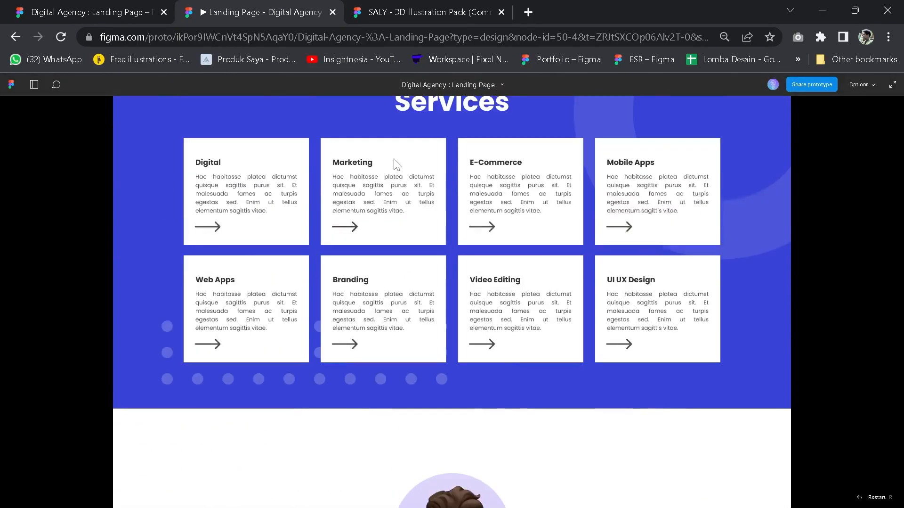
{"action": "scroll", "coordinate": [425, 173], "scroll_direction": "up", "scroll_amount": 5}
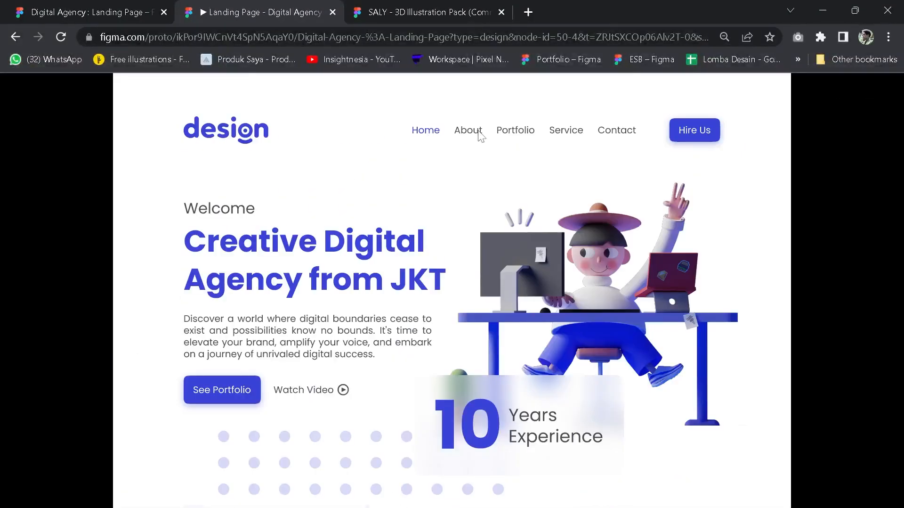
{"action": "scroll", "coordinate": [468, 131], "scroll_direction": "down", "scroll_amount": 5}
{"action": "scroll", "coordinate": [459, 108], "scroll_direction": "up", "scroll_amount": 4}
Return to the design file and bring the Landing Page's navbar in front of the other layers.
{"action": "left_click", "coordinate": [134, 10]}
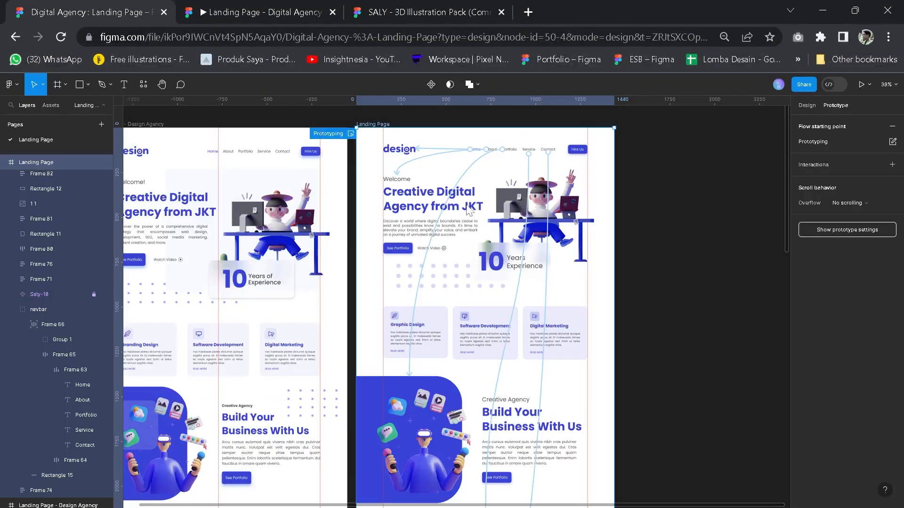
{"action": "left_click", "coordinate": [438, 151]}
{"action": "scroll", "coordinate": [347, 147], "scroll_direction": "up", "scroll_amount": 5}
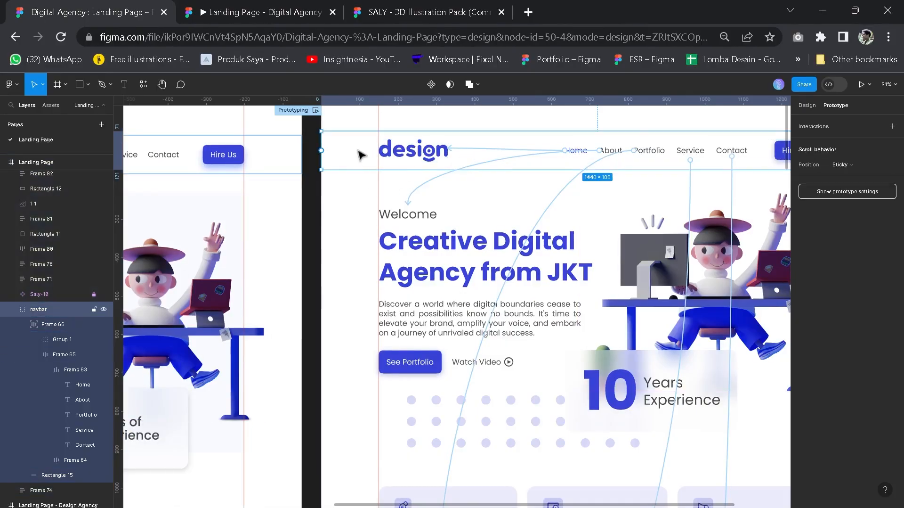
{"action": "key", "text": "ctrl+z"}
{"action": "key", "text": "space"}
{"action": "left_click_drag", "start_coordinate": [363, 144], "coordinate": [342, 251]}
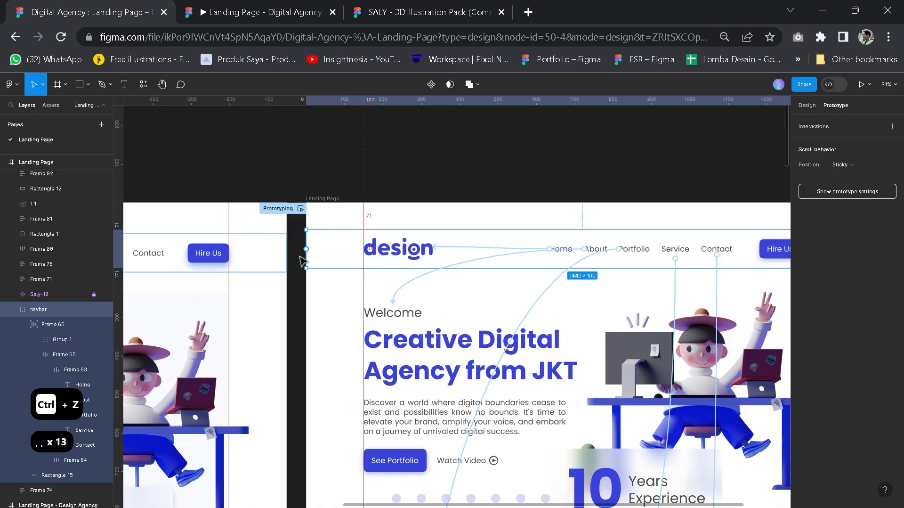
{"action": "right_click", "coordinate": [334, 255]}
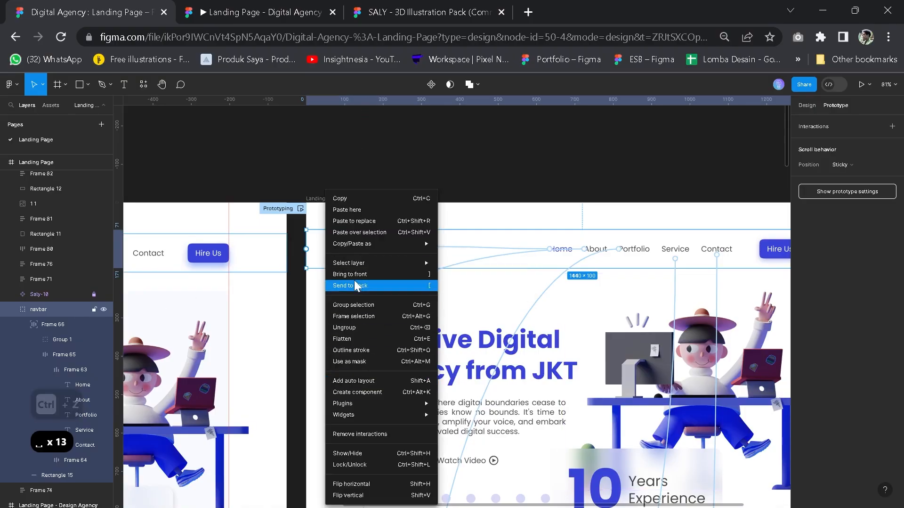
{"action": "left_click", "coordinate": [357, 277]}
Go back to the running prototype and scroll from the hero past the Services section to check the navbar's layering.
{"action": "left_click", "coordinate": [268, 6]}
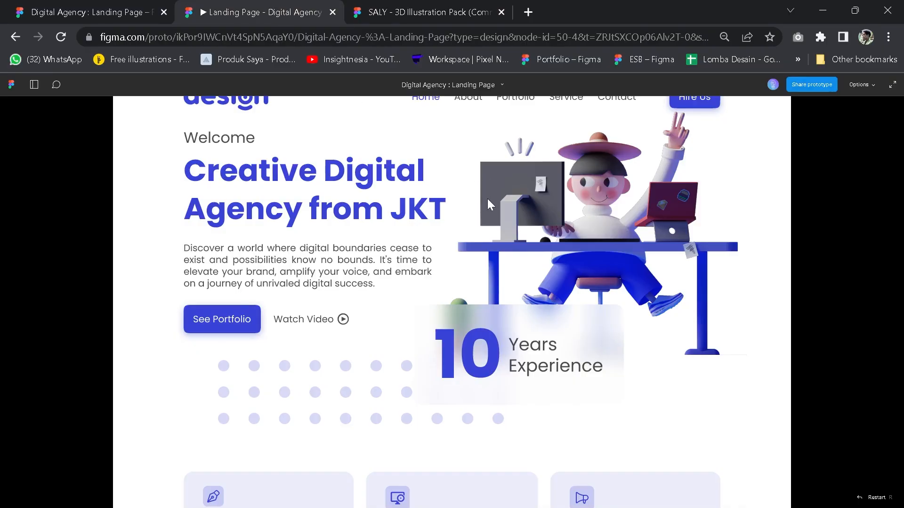
{"action": "scroll", "coordinate": [454, 184], "scroll_direction": "up", "scroll_amount": 2}
{"action": "scroll", "coordinate": [454, 183], "scroll_direction": "down", "scroll_amount": 10}
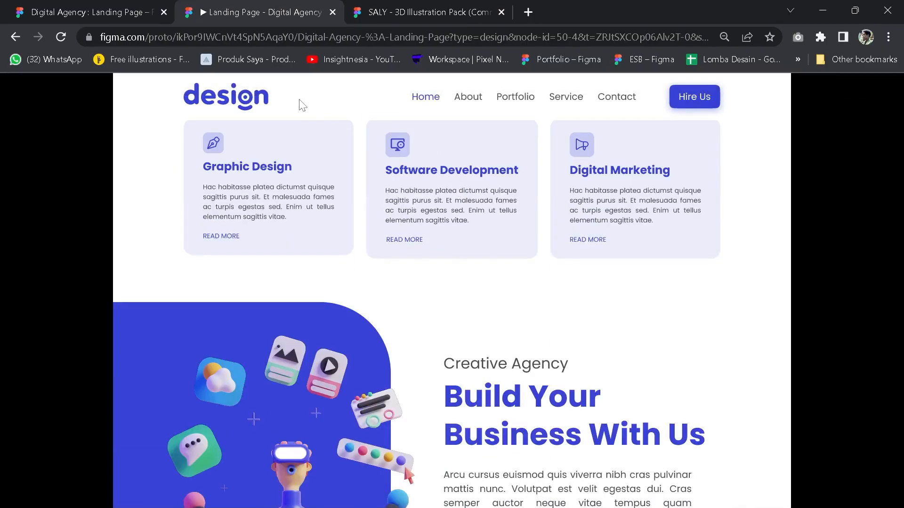
{"action": "scroll", "coordinate": [337, 125], "scroll_direction": "down", "scroll_amount": 10}
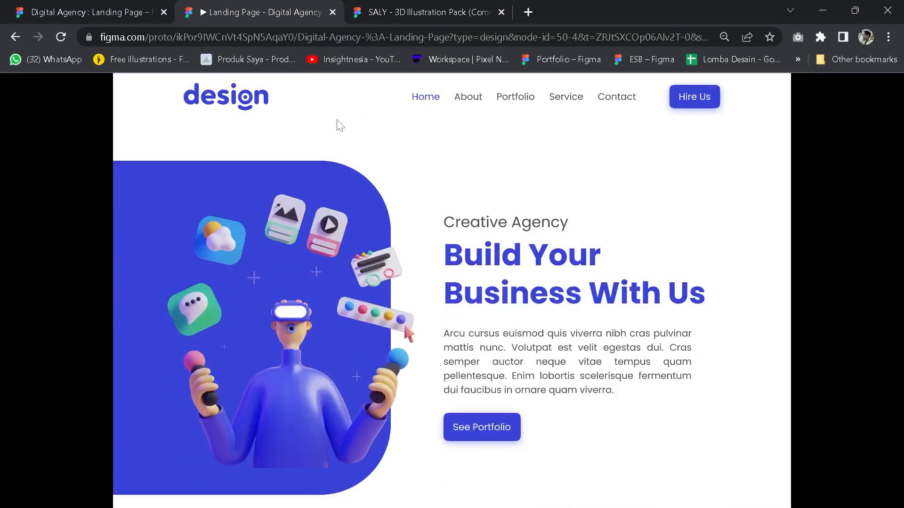
{"action": "scroll", "coordinate": [337, 125], "scroll_direction": "down", "scroll_amount": 12}
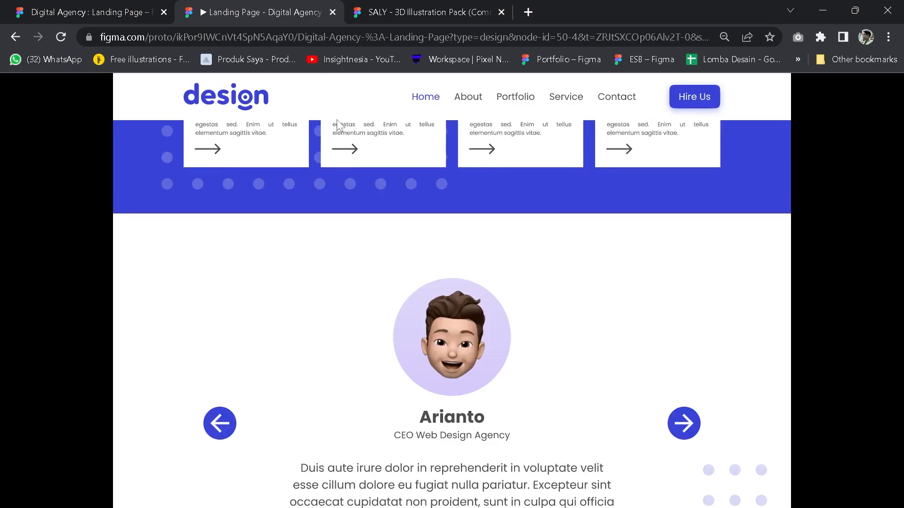
{"action": "scroll", "coordinate": [348, 113], "scroll_direction": "up", "scroll_amount": 8}
{"action": "scroll", "coordinate": [356, 102], "scroll_direction": "up", "scroll_amount": 4}
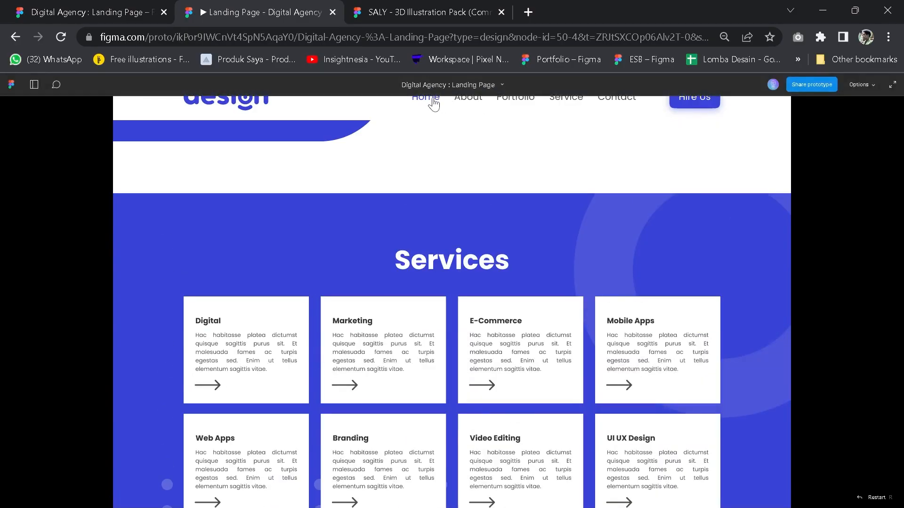
Test the navbar's Home, About, Service and Contact links in the prototype and check which page section each reaches.
{"action": "left_click", "coordinate": [428, 97]}
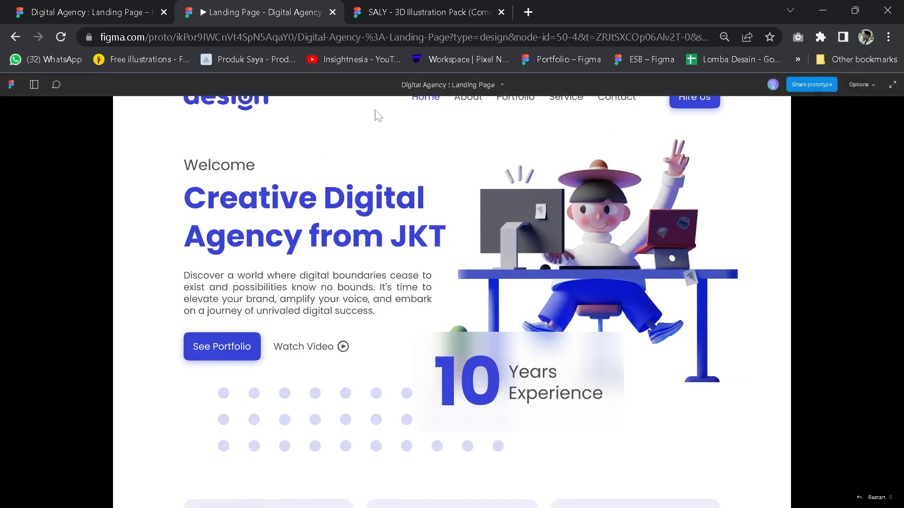
{"action": "scroll", "coordinate": [465, 107], "scroll_direction": "down", "scroll_amount": 3}
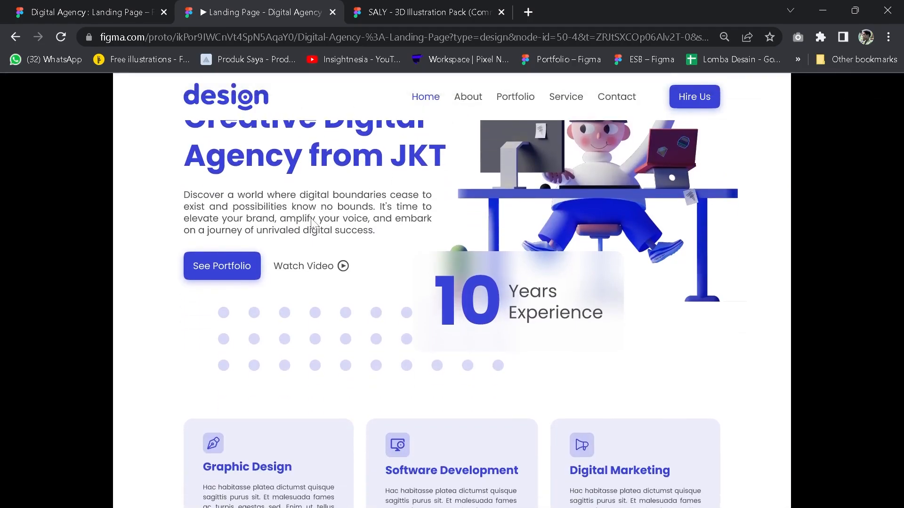
{"action": "scroll", "coordinate": [396, 207], "scroll_direction": "up", "scroll_amount": 2}
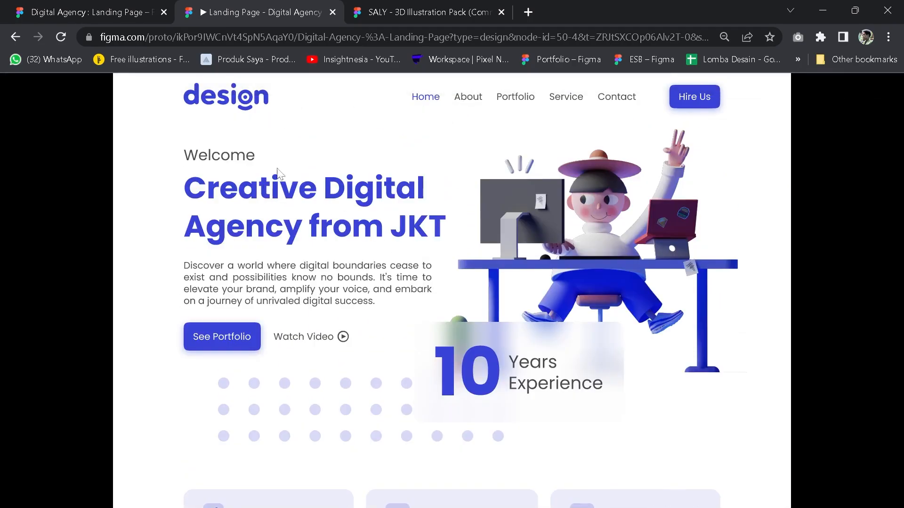
{"action": "left_click", "coordinate": [507, 111]}
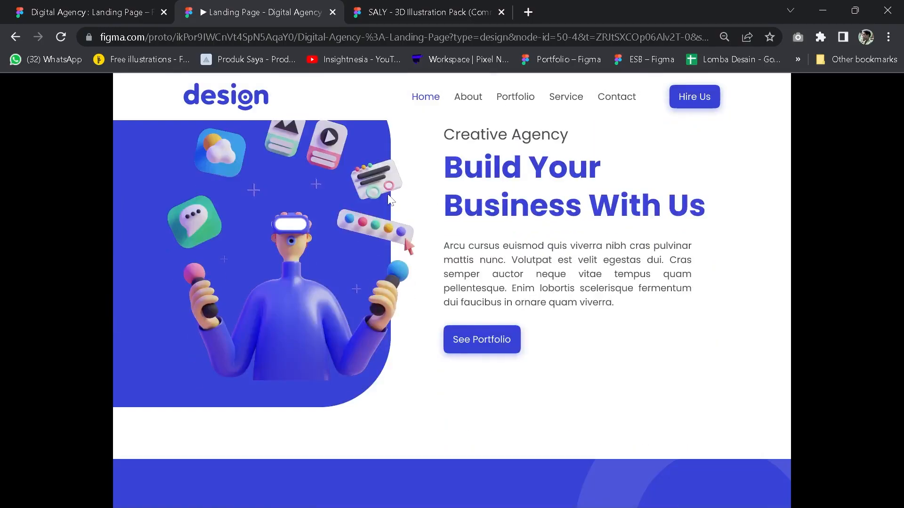
{"action": "scroll", "coordinate": [500, 319], "scroll_direction": "up", "scroll_amount": 2}
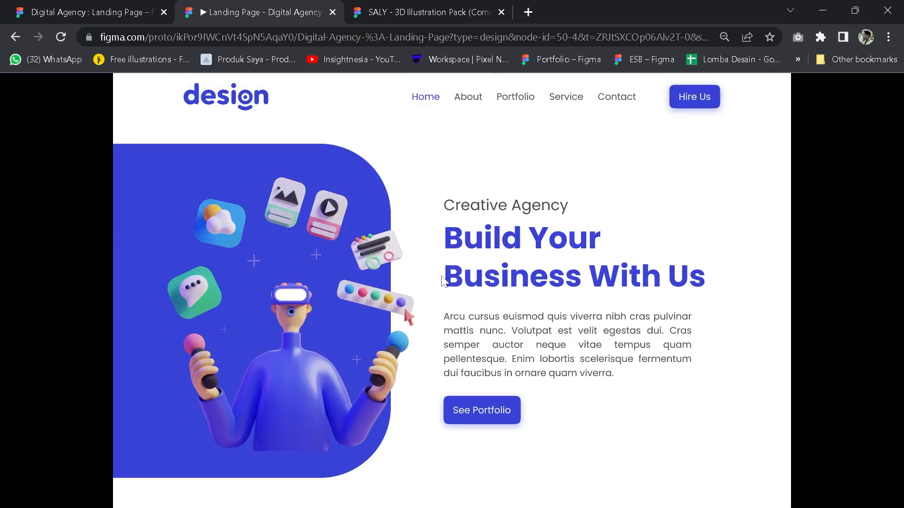
{"action": "left_click", "coordinate": [566, 97]}
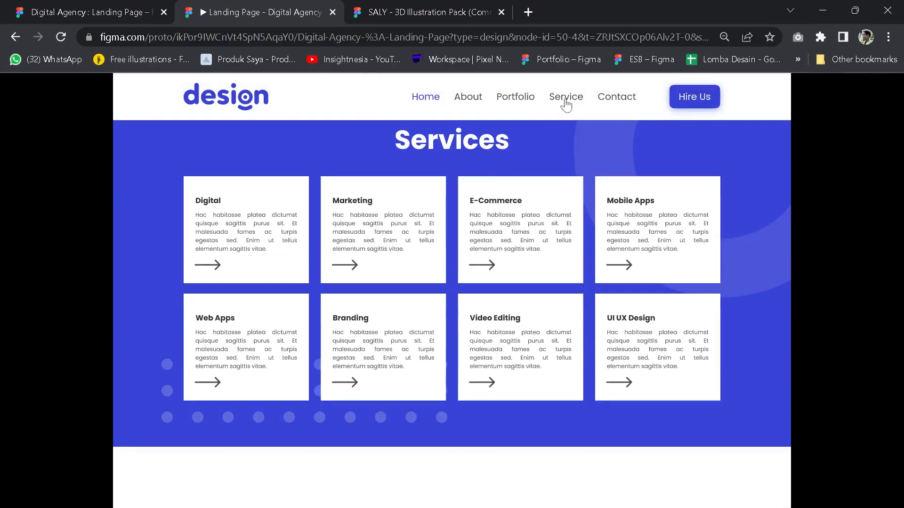
{"action": "left_click", "coordinate": [615, 103]}
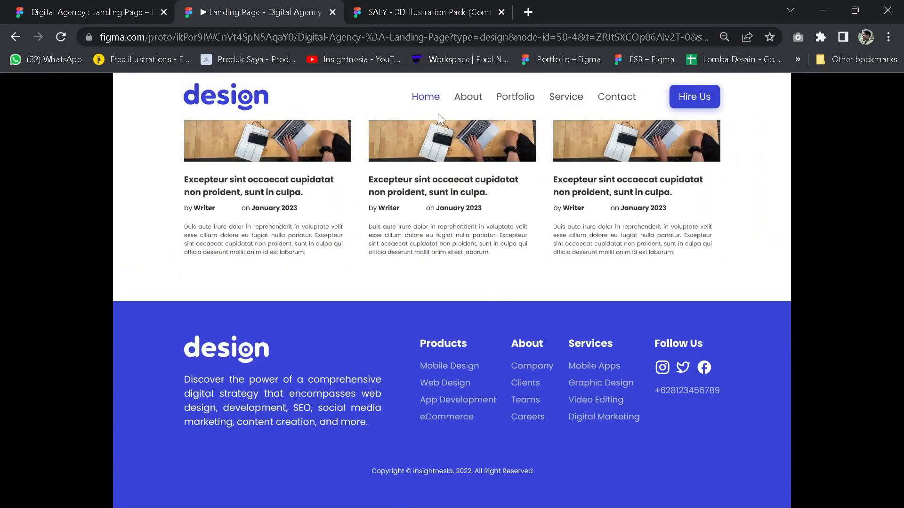
{"action": "left_click", "coordinate": [422, 103]}
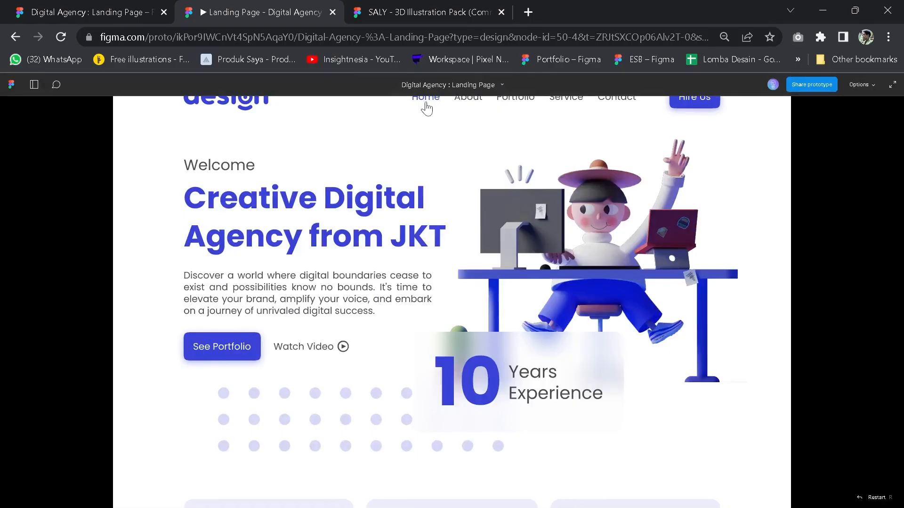
{"action": "left_click", "coordinate": [467, 103]}
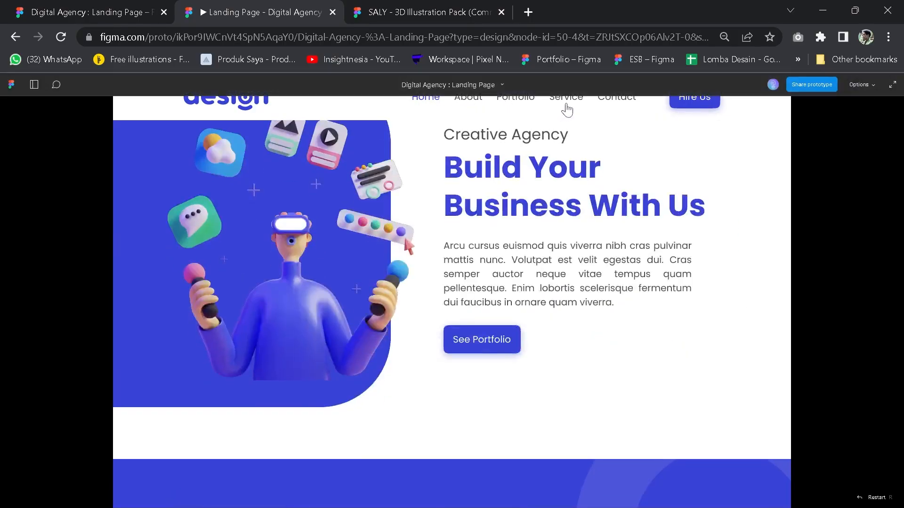
{"action": "left_click", "coordinate": [615, 99]}
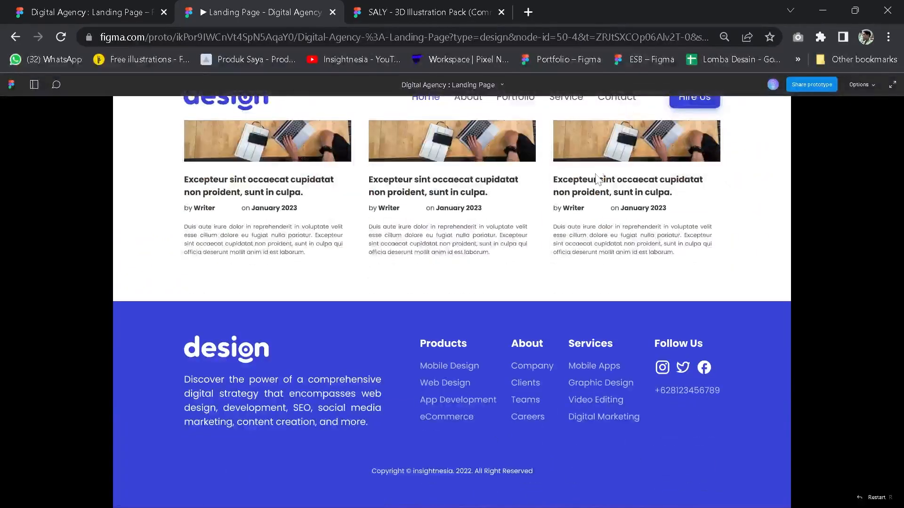
{"action": "scroll", "coordinate": [591, 328], "scroll_direction": "up", "scroll_amount": 20}
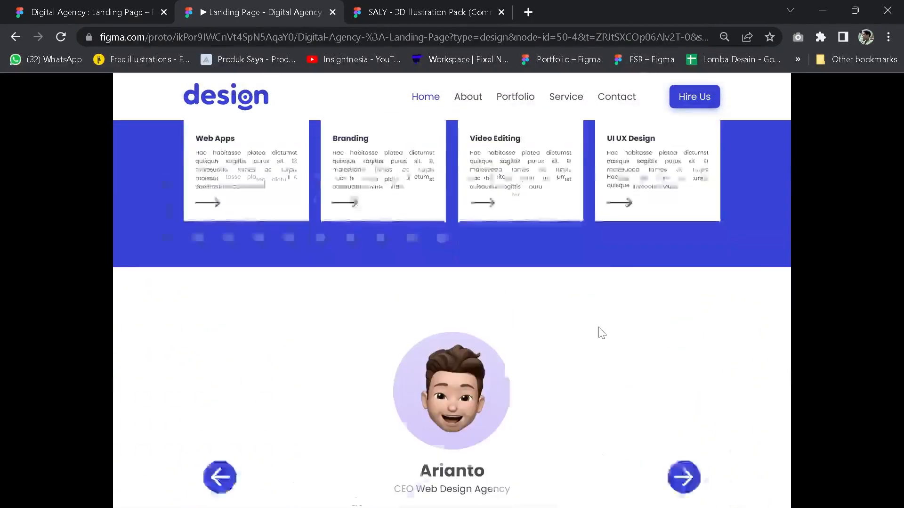